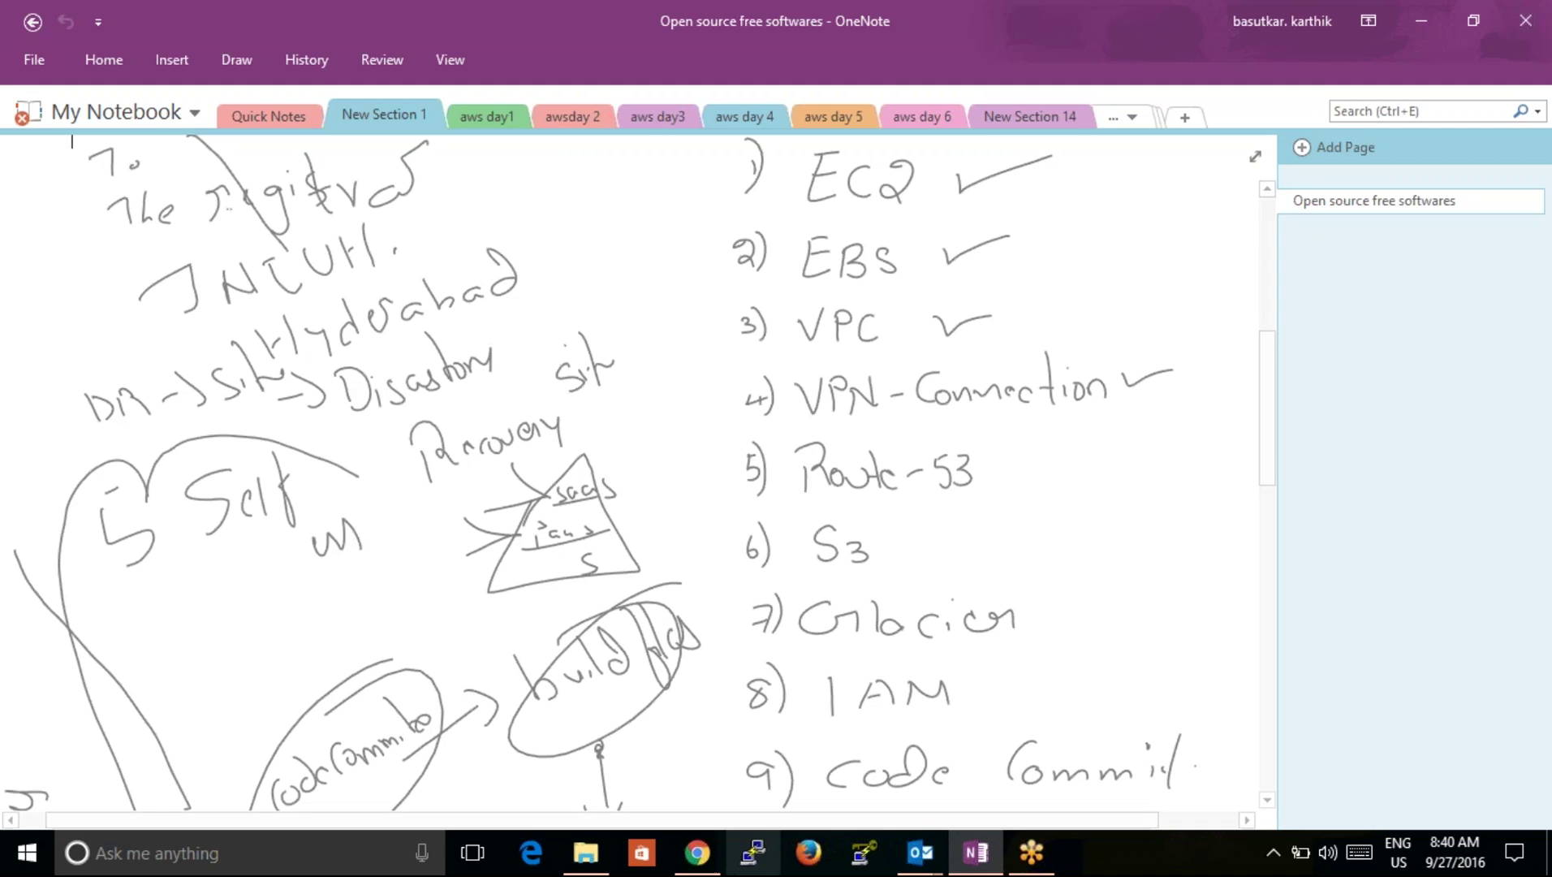
Step: In the Glacier console, select the awstestcase vault and open its Data Retrieval Policy settings
{"action": "mouse_move", "coordinate": [699, 856]}
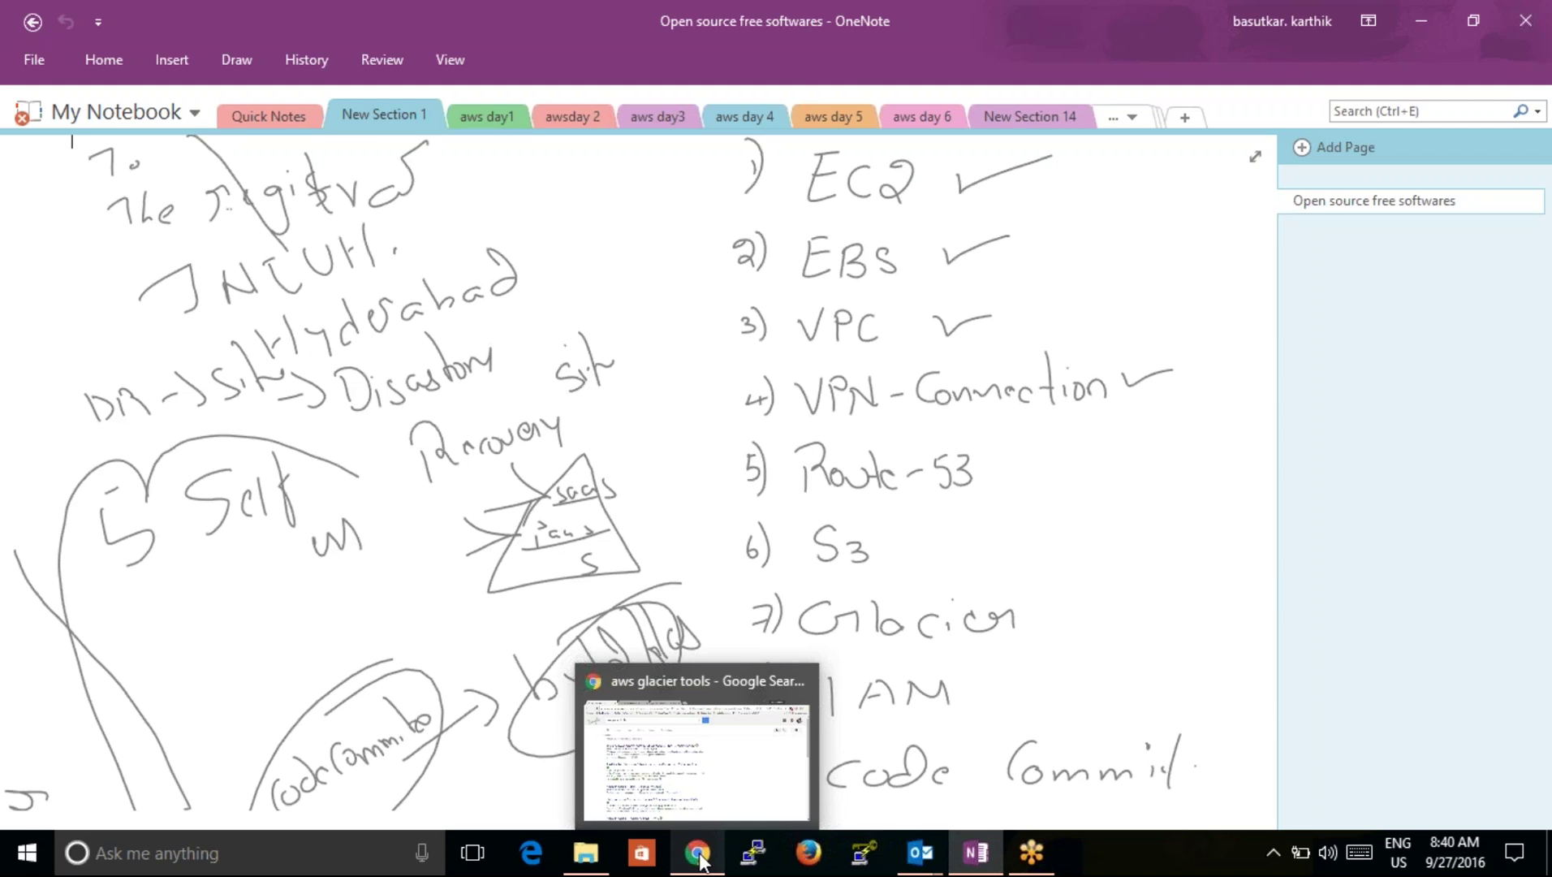
{"action": "left_click", "coordinate": [698, 854]}
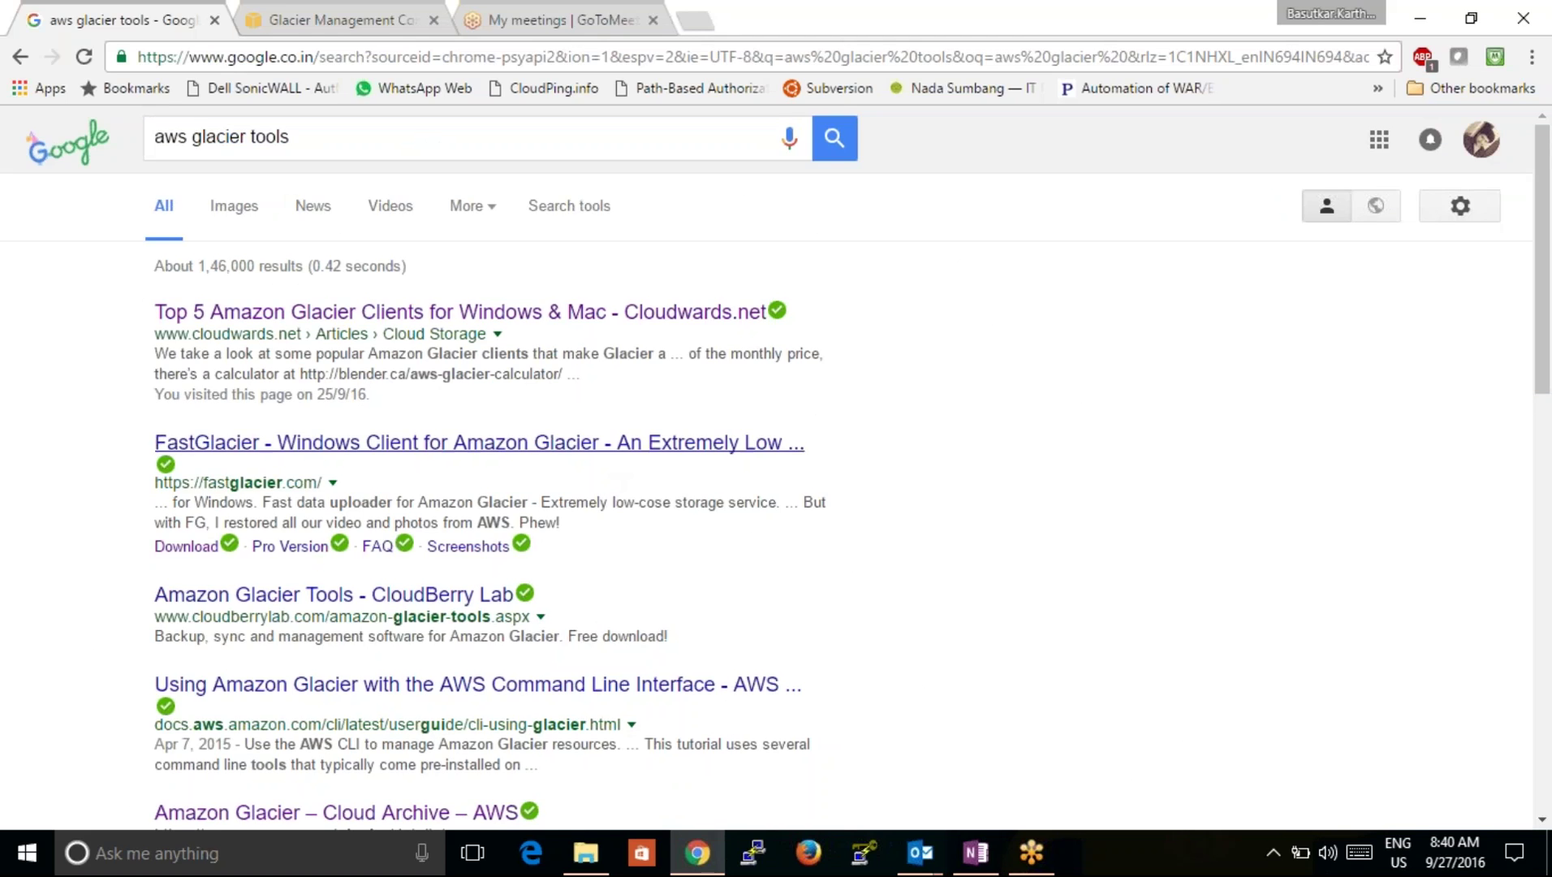
{"action": "left_click", "coordinate": [537, 23]}
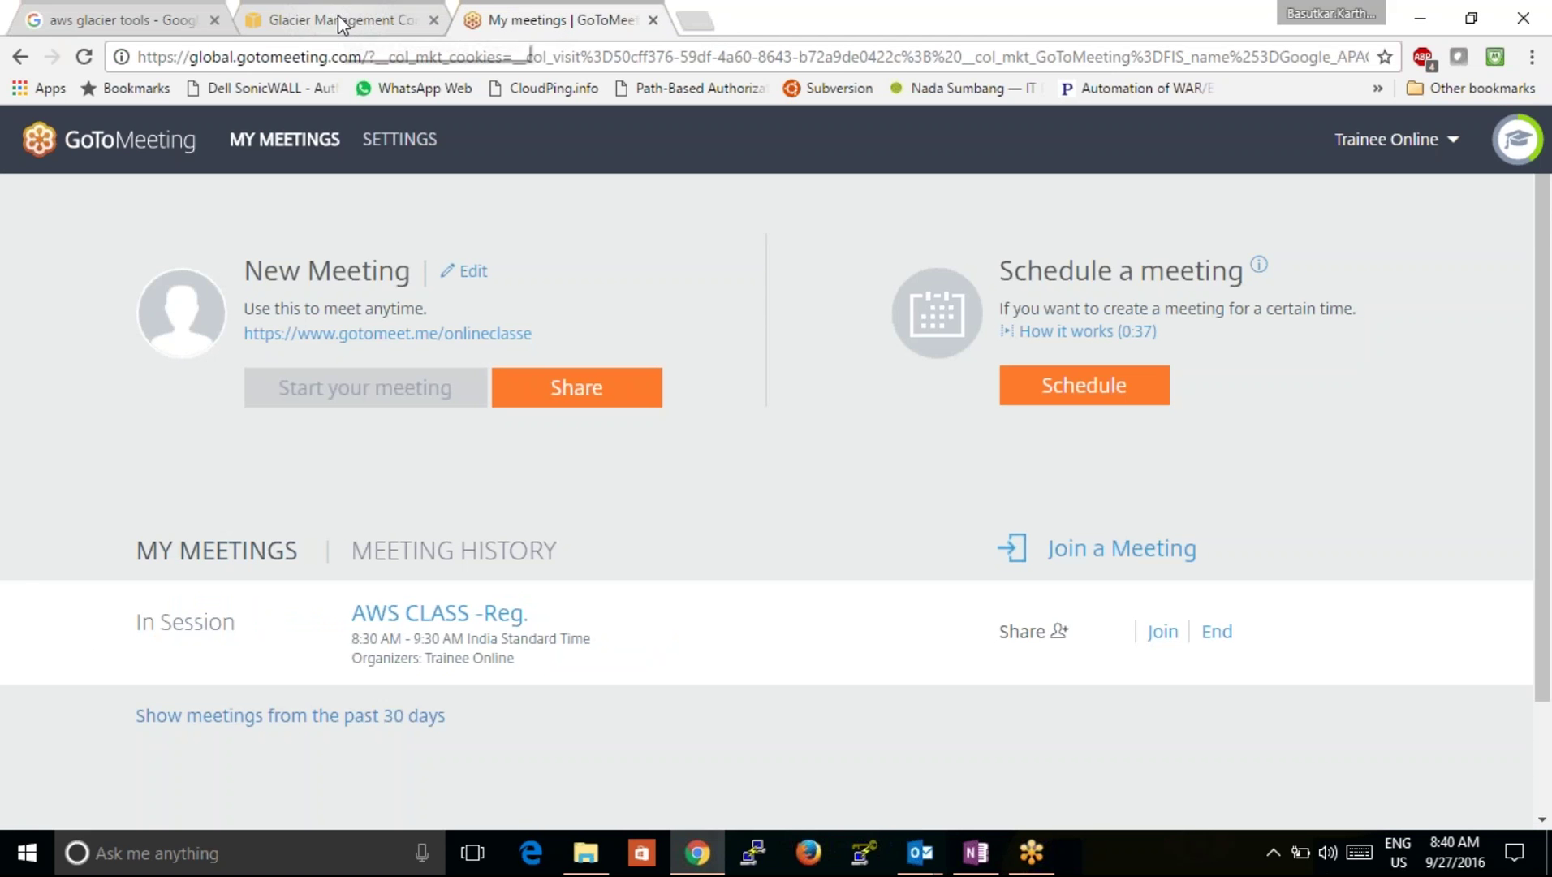
{"action": "left_click", "coordinate": [341, 23]}
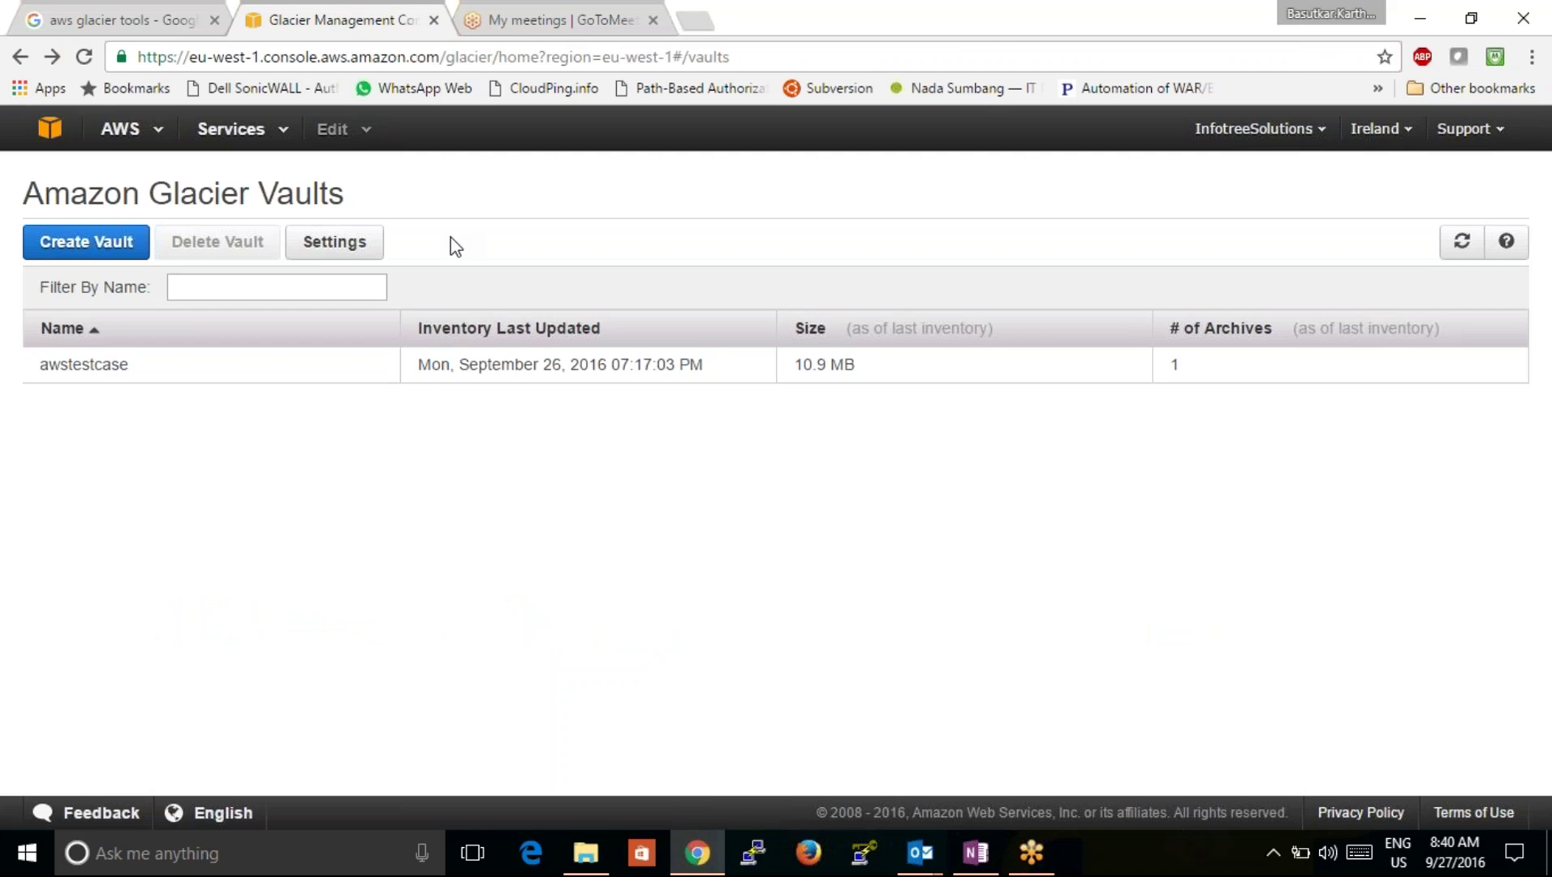
{"action": "left_click", "coordinate": [362, 373]}
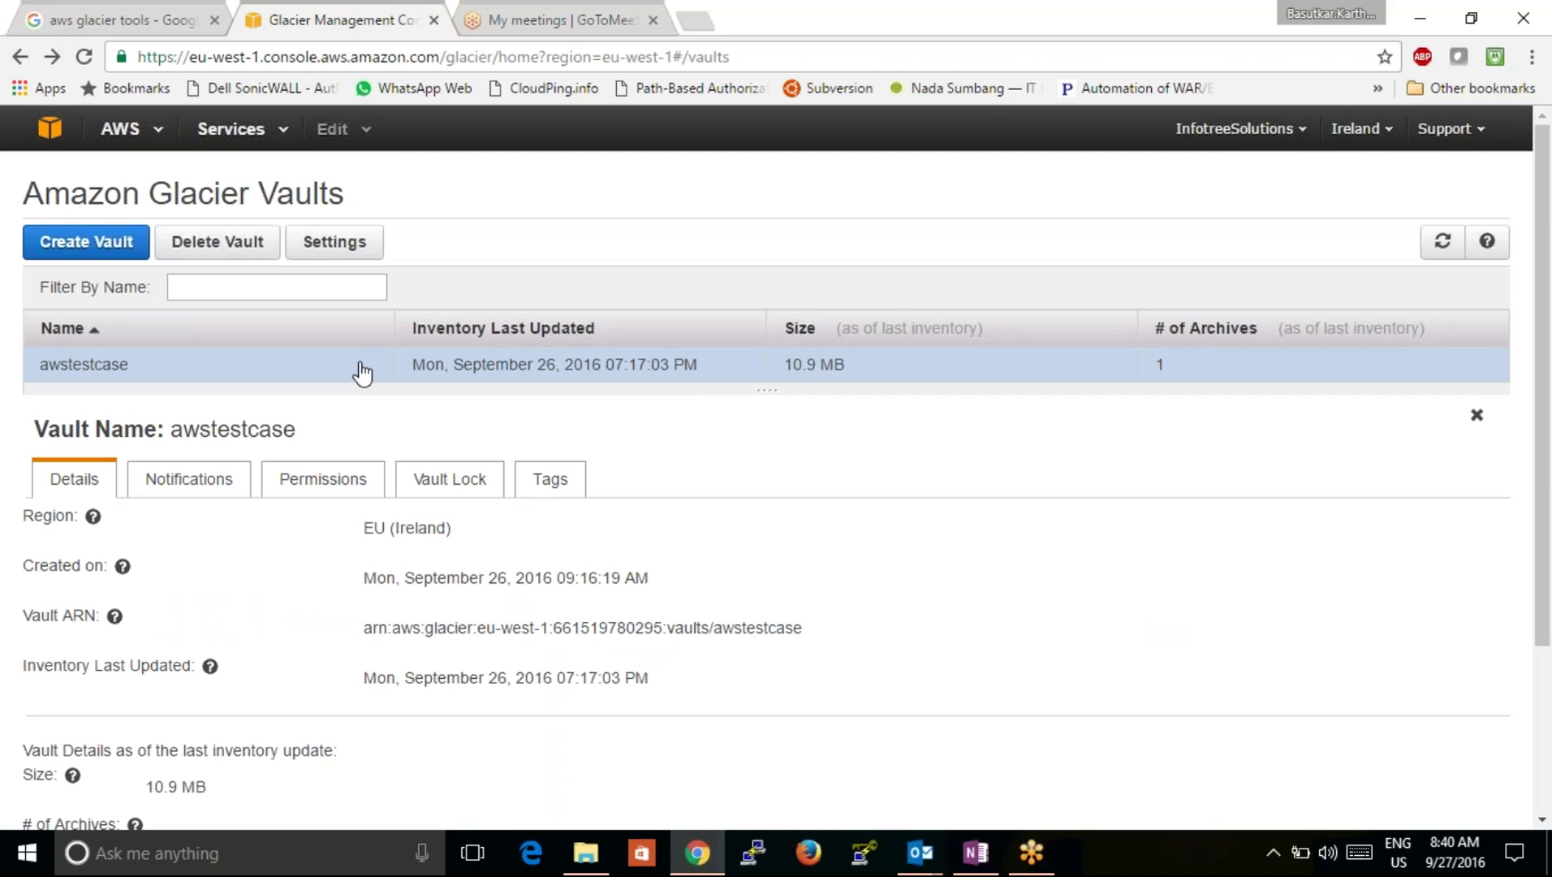
{"action": "left_click", "coordinate": [347, 242]}
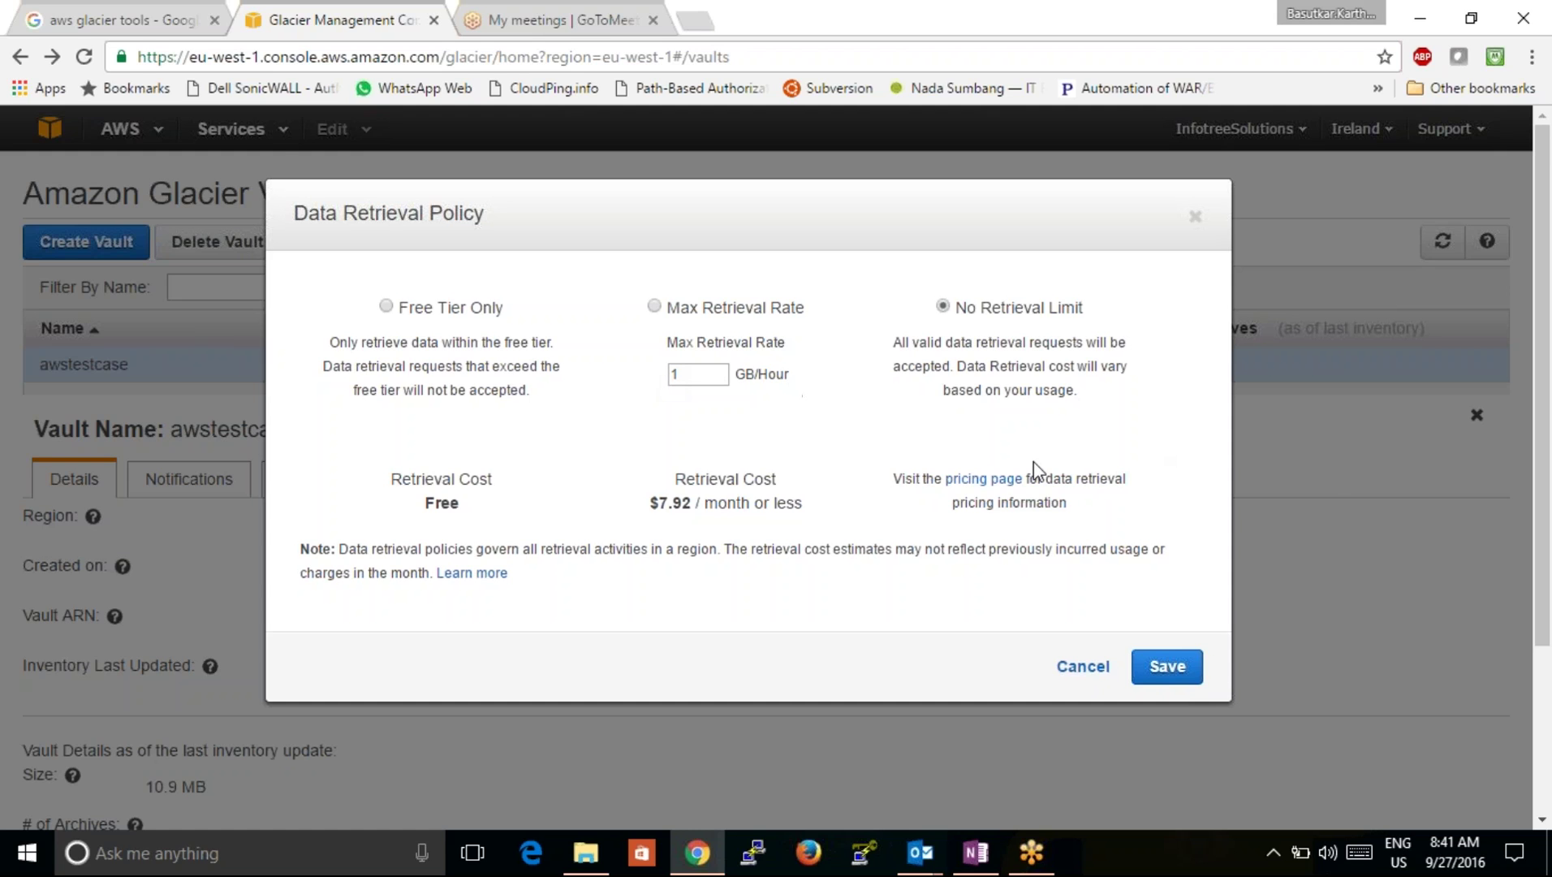
Step: Open the dialog's 'pricing page' link in a new background tab
{"action": "right_click", "coordinate": [999, 480]}
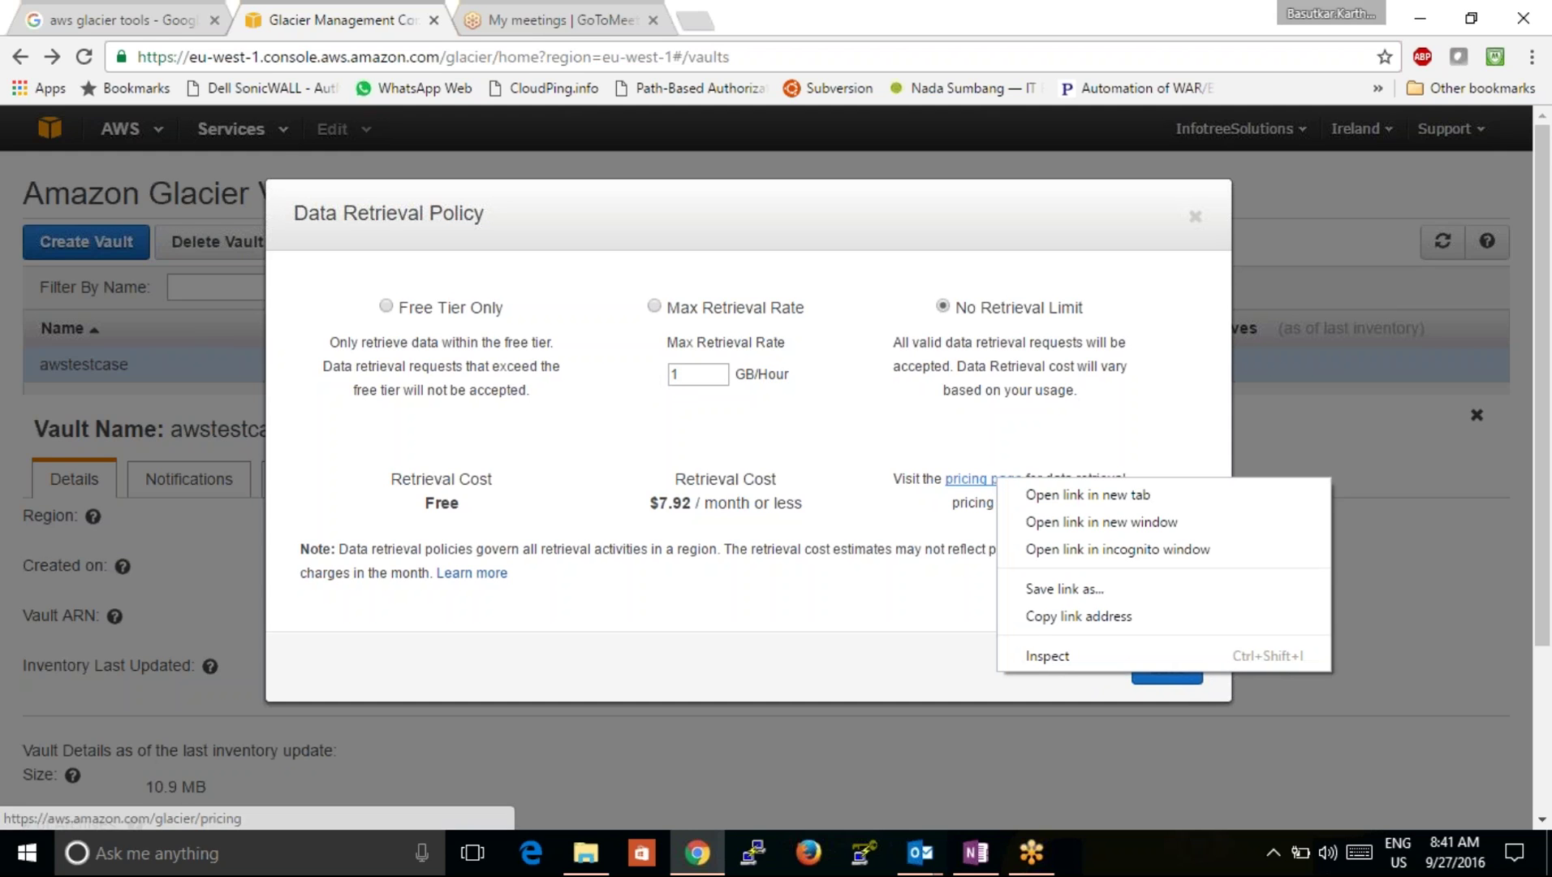
{"action": "left_click", "coordinate": [1021, 494]}
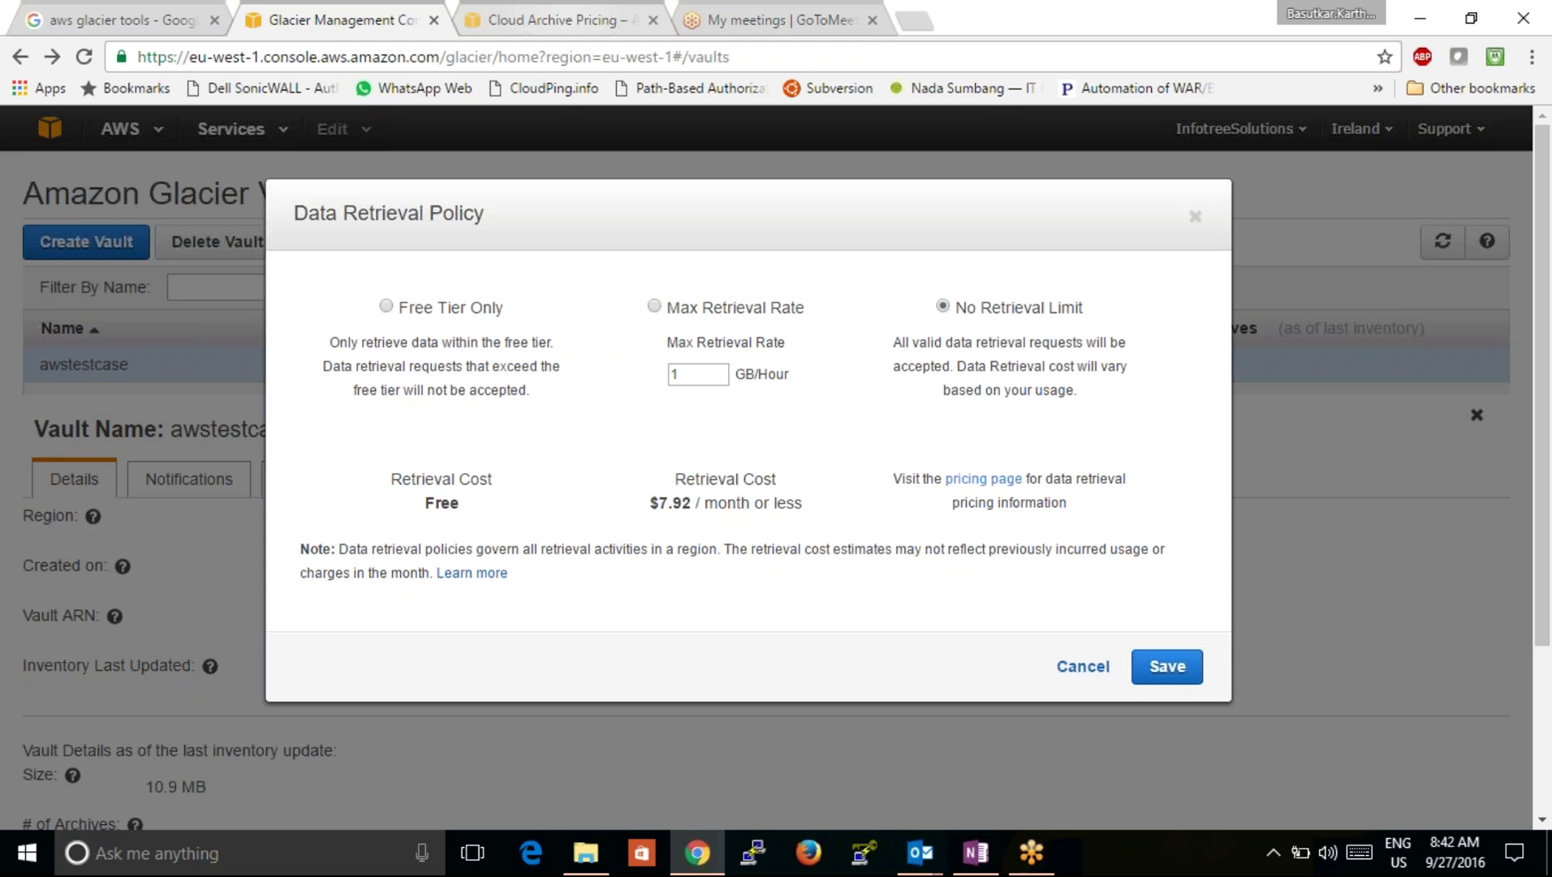
Step: Review the Request Pricing table on the Cloud Archive Pricing page, then return to the Glacier console
{"action": "left_click", "coordinate": [568, 20]}
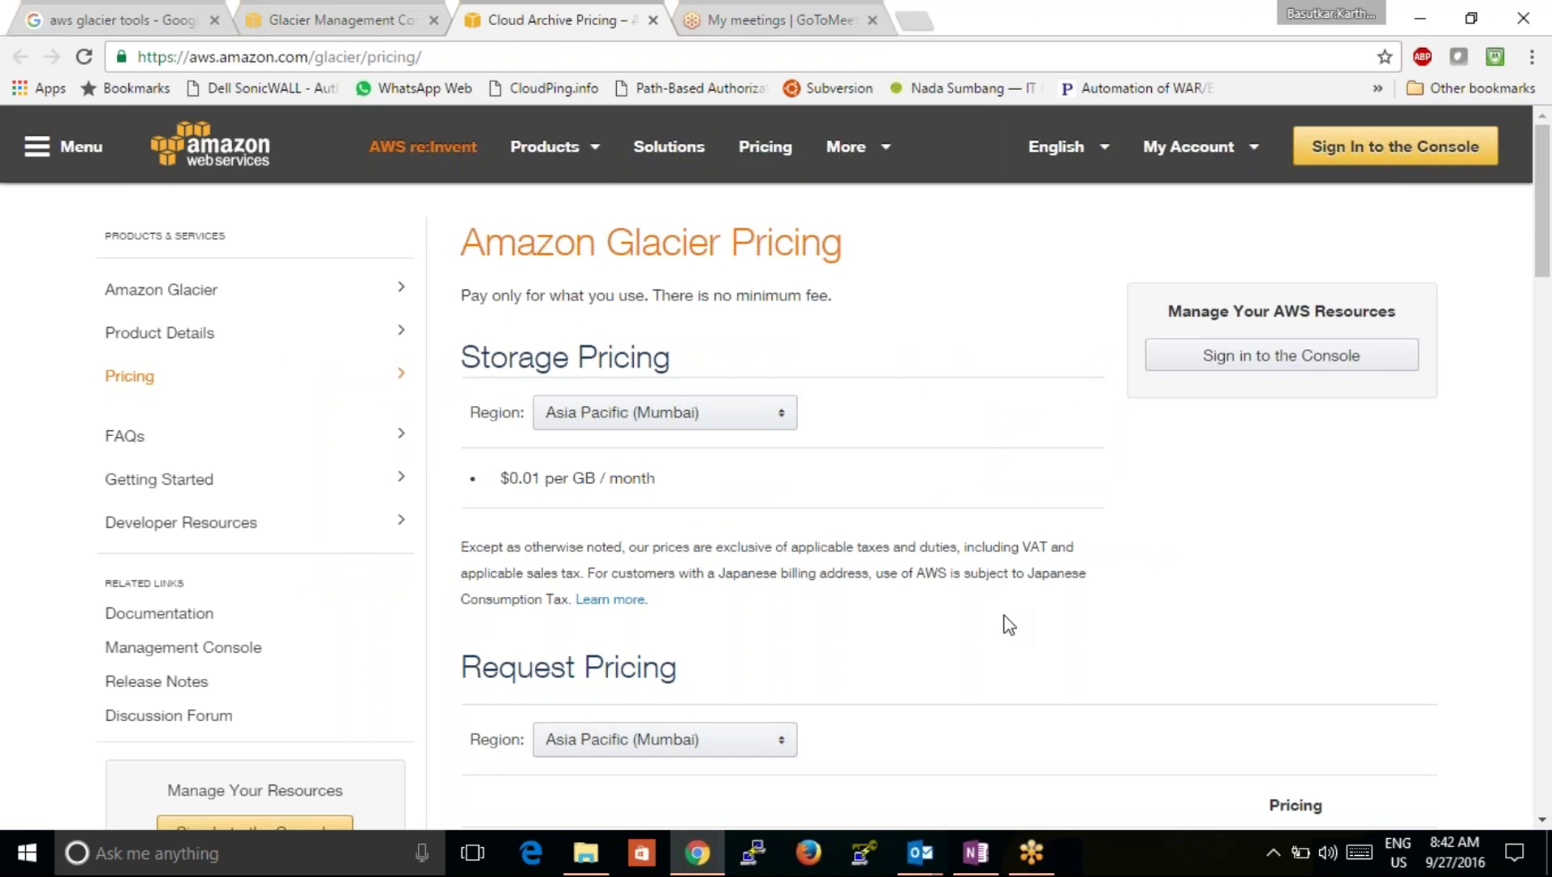
{"action": "scroll", "coordinate": [1006, 624], "scroll_direction": "down", "scroll_amount": 4}
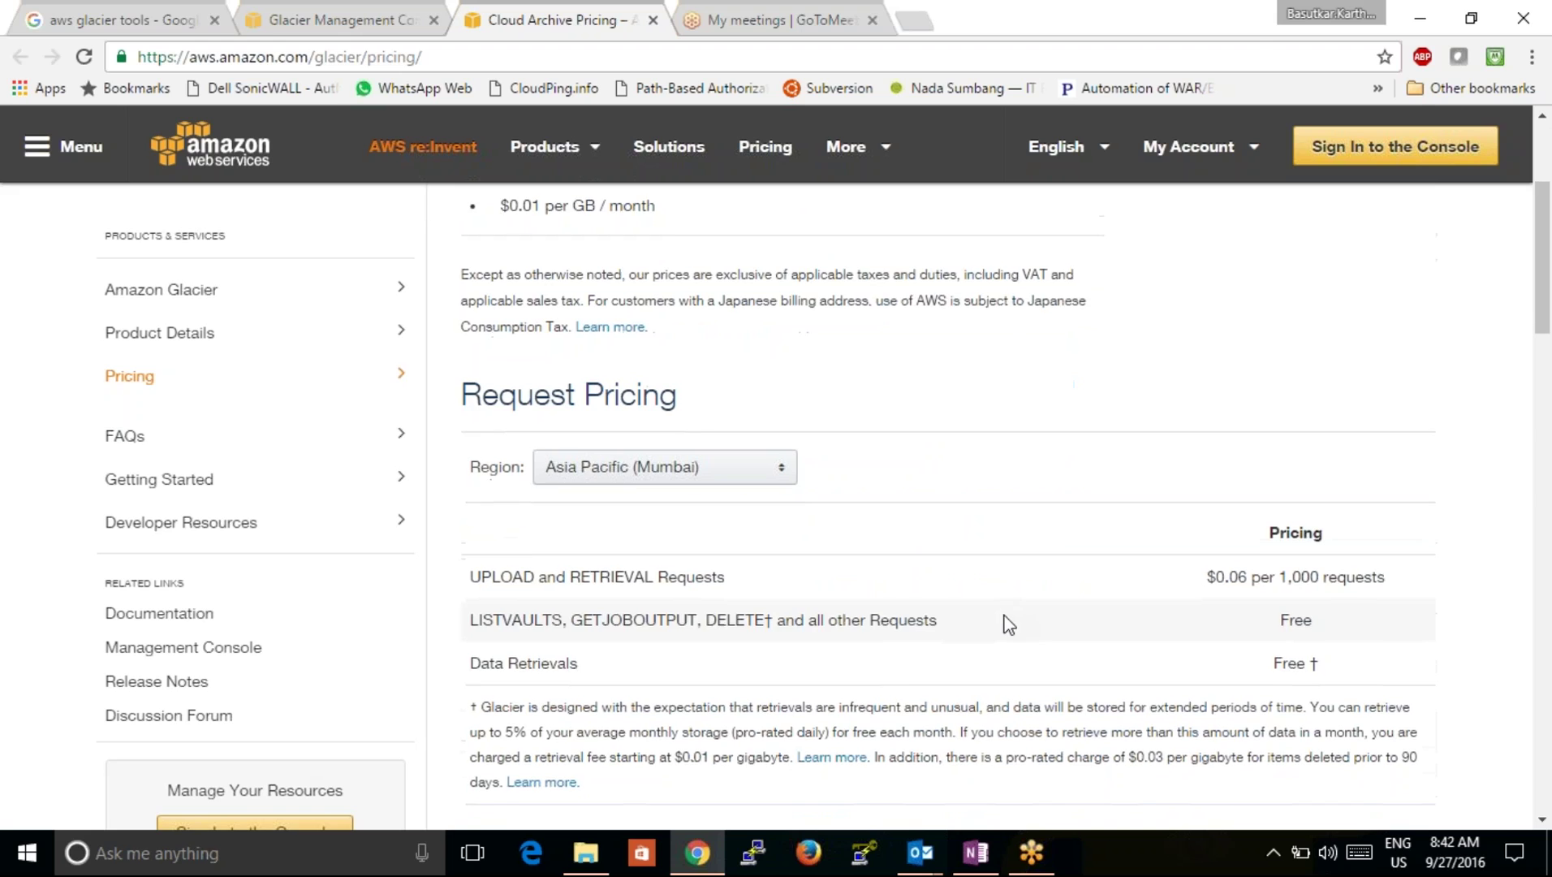
{"action": "scroll", "coordinate": [1008, 624], "scroll_direction": "down", "scroll_amount": 3}
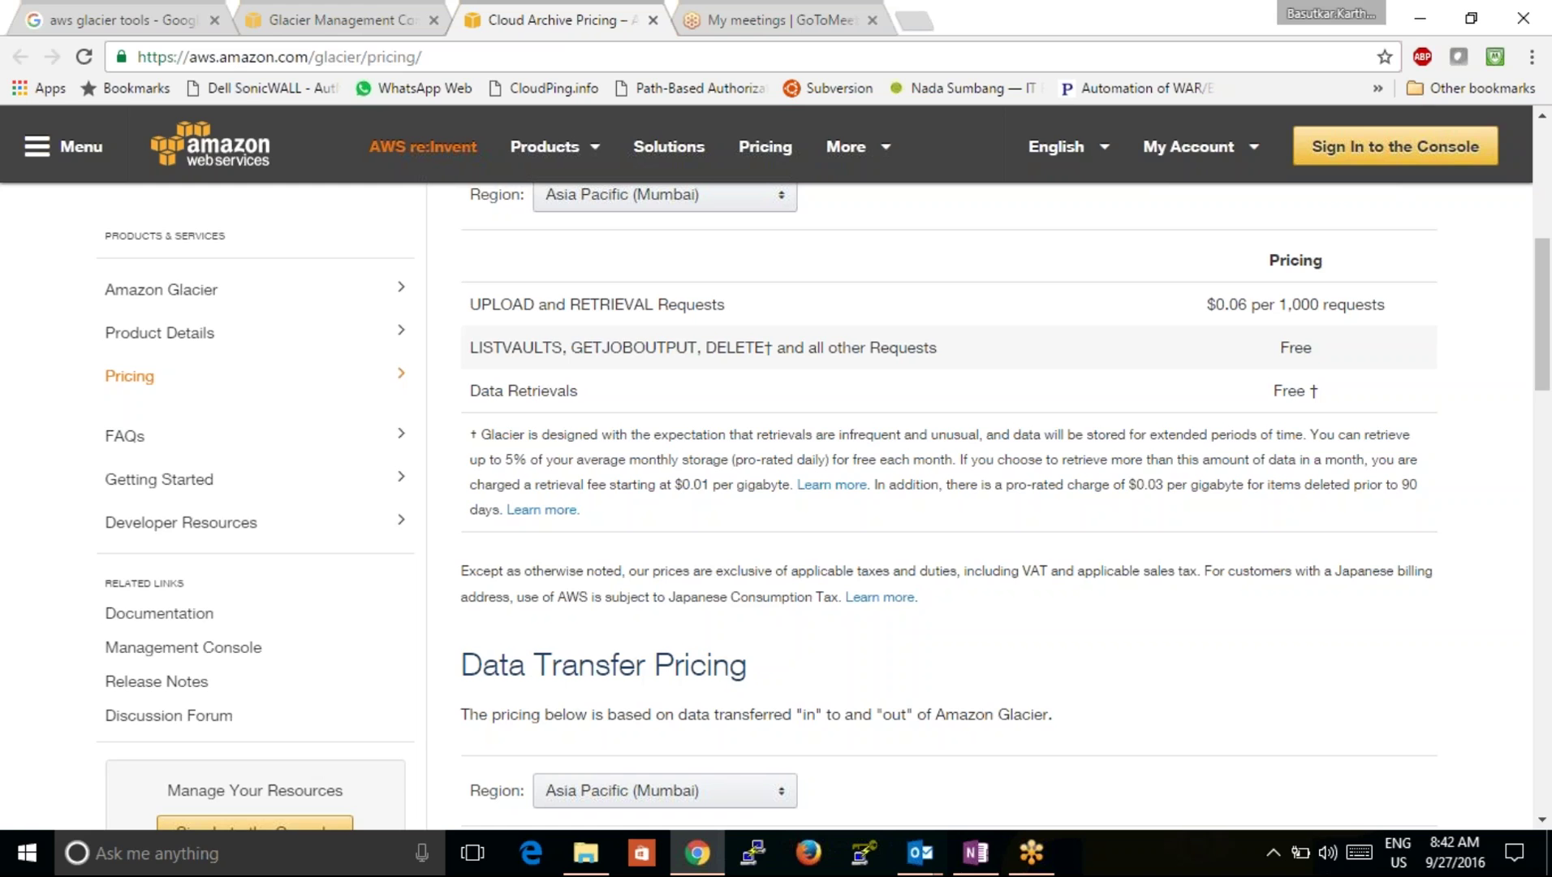
{"action": "left_click", "coordinate": [377, 16]}
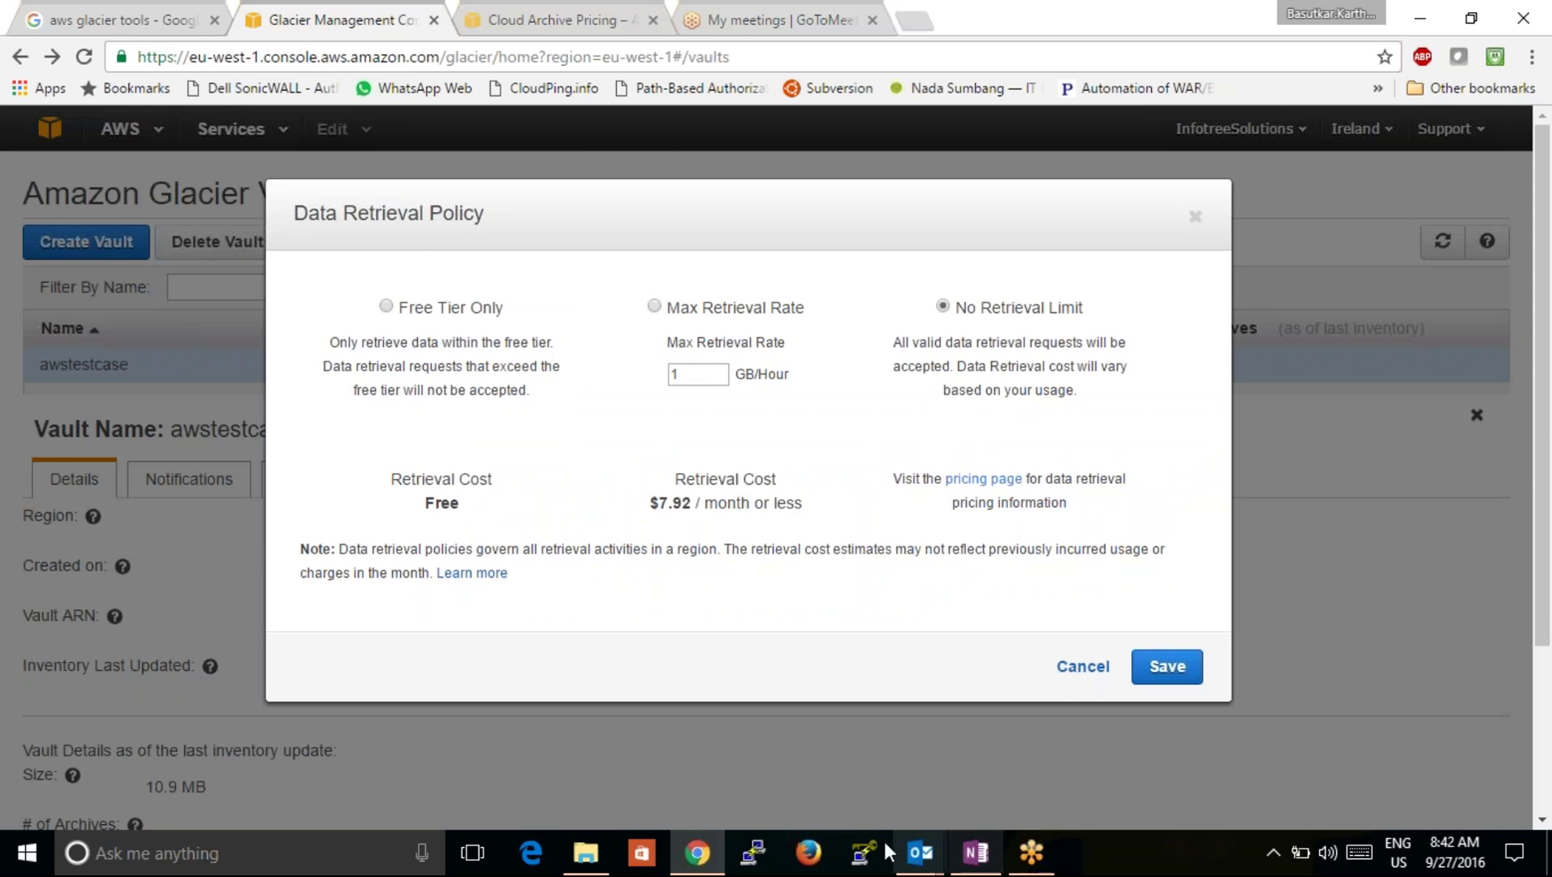
Step: Search Windows for 'fast' and launch the FastGlacier desktop app
{"action": "mouse_move", "coordinate": [926, 853]}
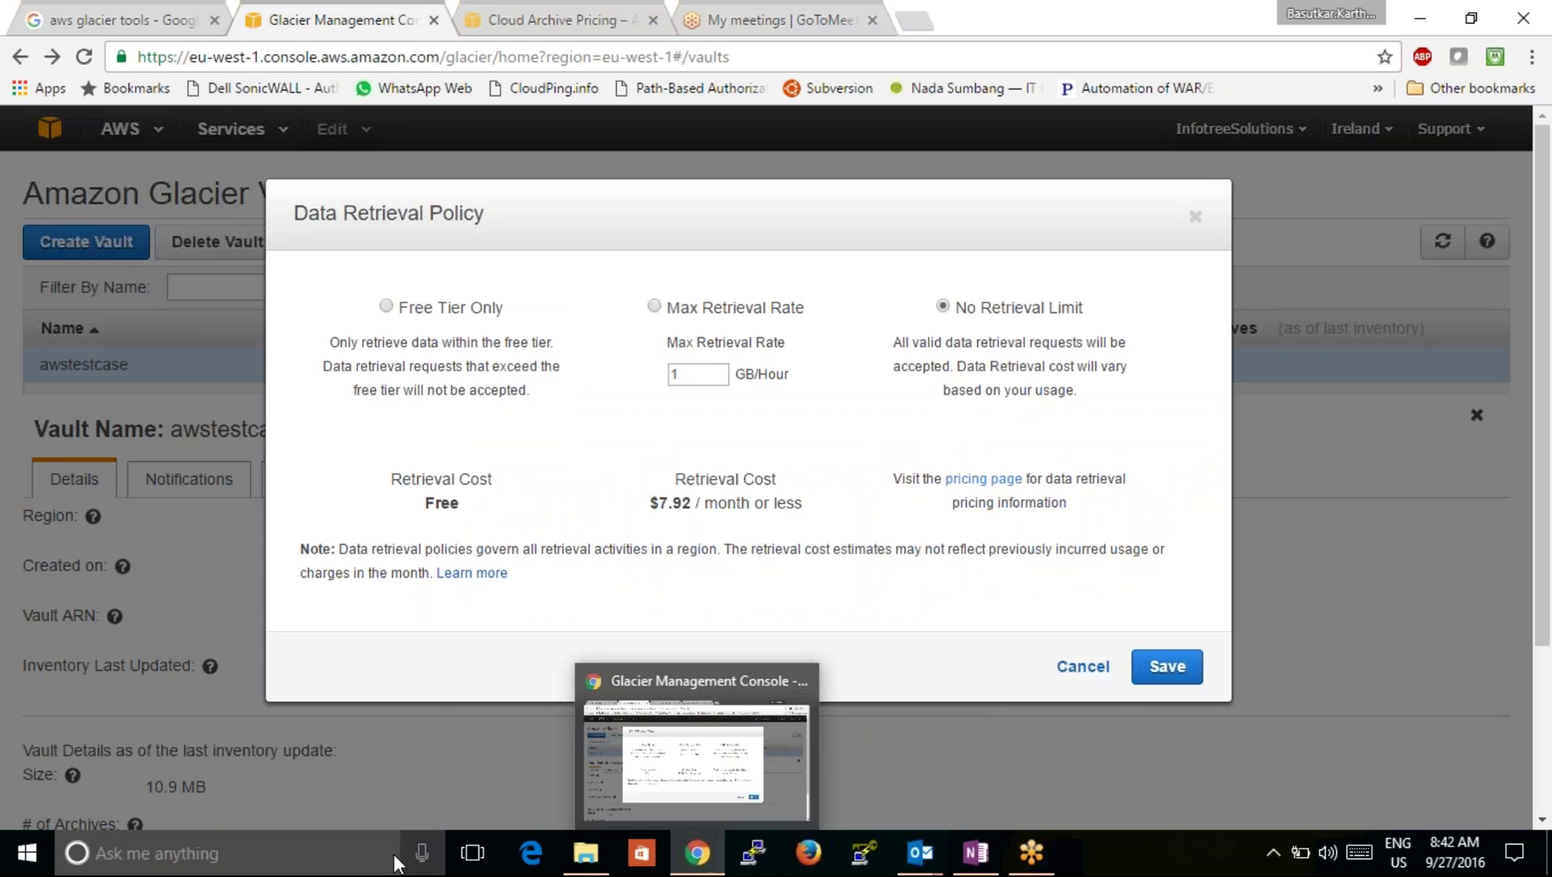
{"action": "left_click", "coordinate": [346, 844]}
{"action": "type", "text": "fsst"}
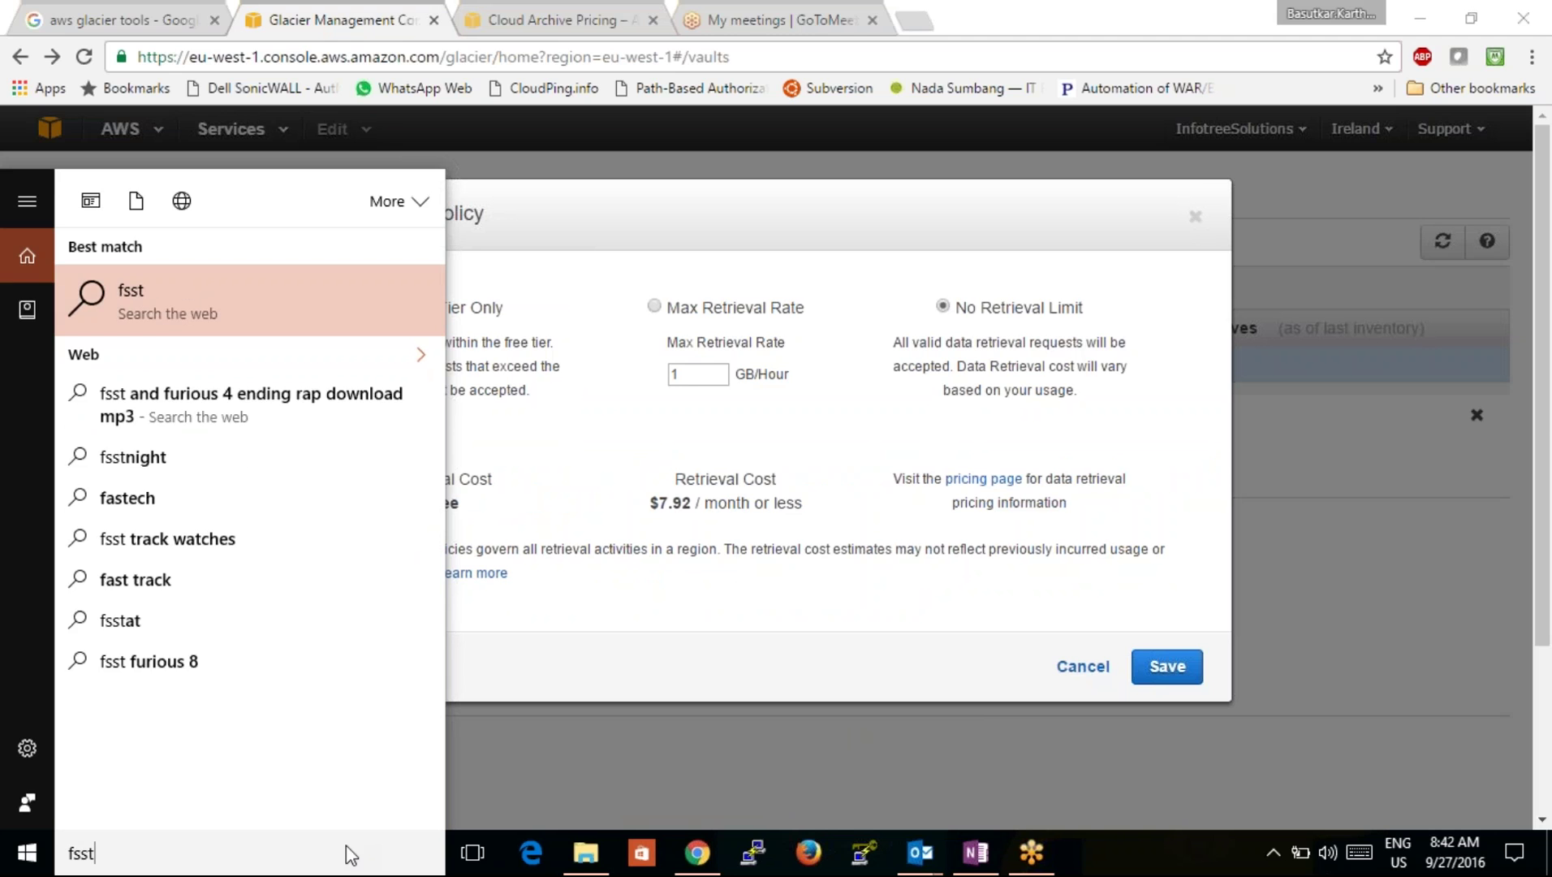
{"action": "key", "text": "BackSpace"}
{"action": "key", "text": "BackSpace"}
{"action": "key", "text": "BackSpace"}
{"action": "type", "text": "ast"}
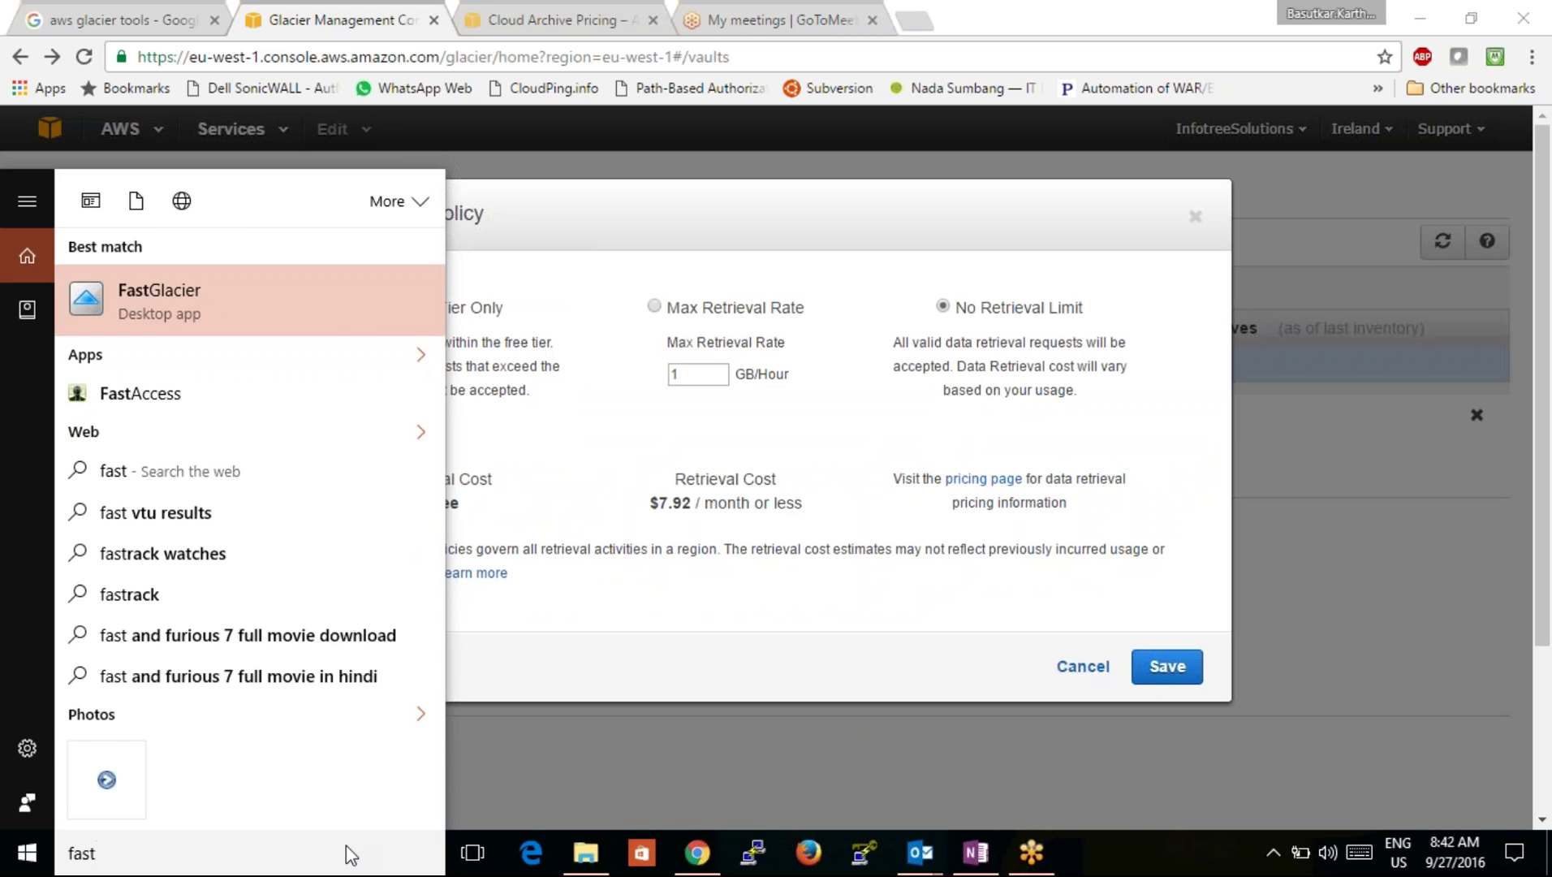
{"action": "key", "text": "Return"}
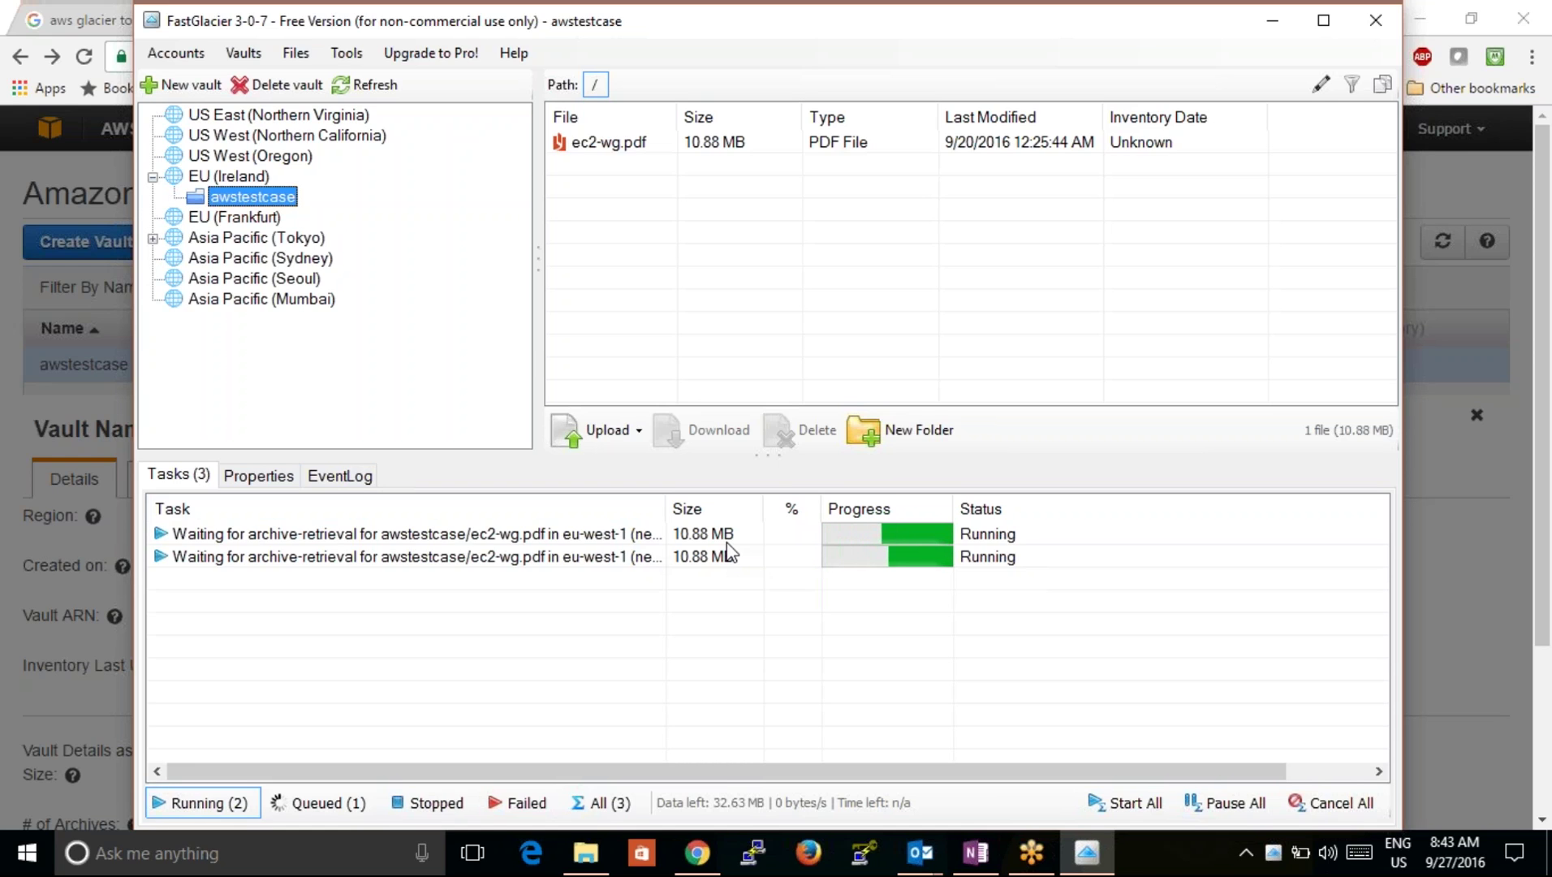
Step: Download ec2-wg.pdf from awstestcase into Documents, confirming the data retrieval
{"action": "left_click", "coordinate": [590, 144]}
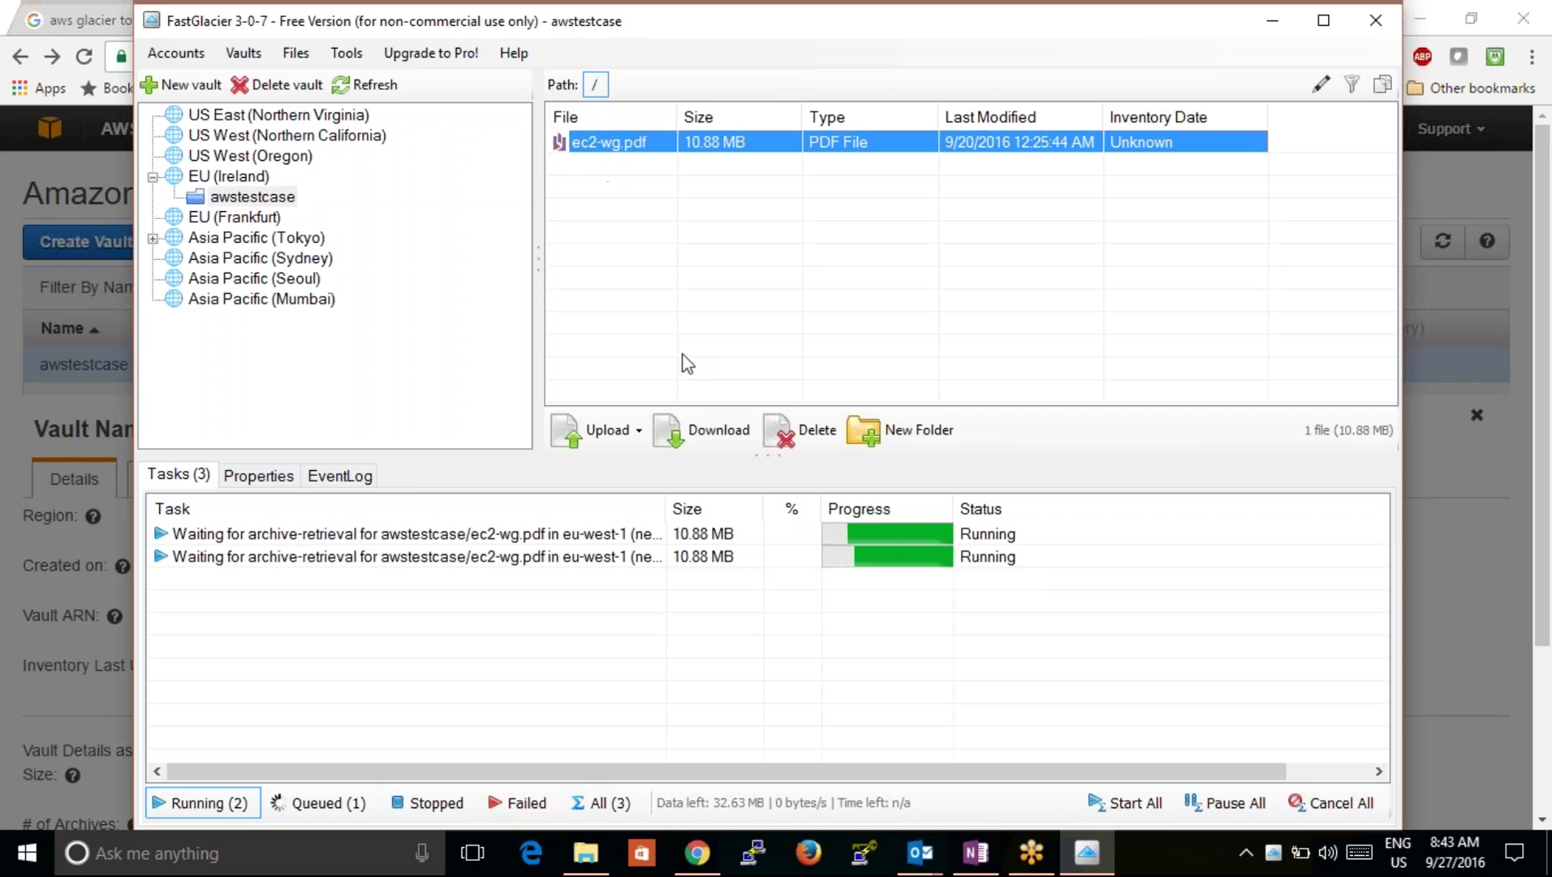
{"action": "left_click", "coordinate": [683, 429]}
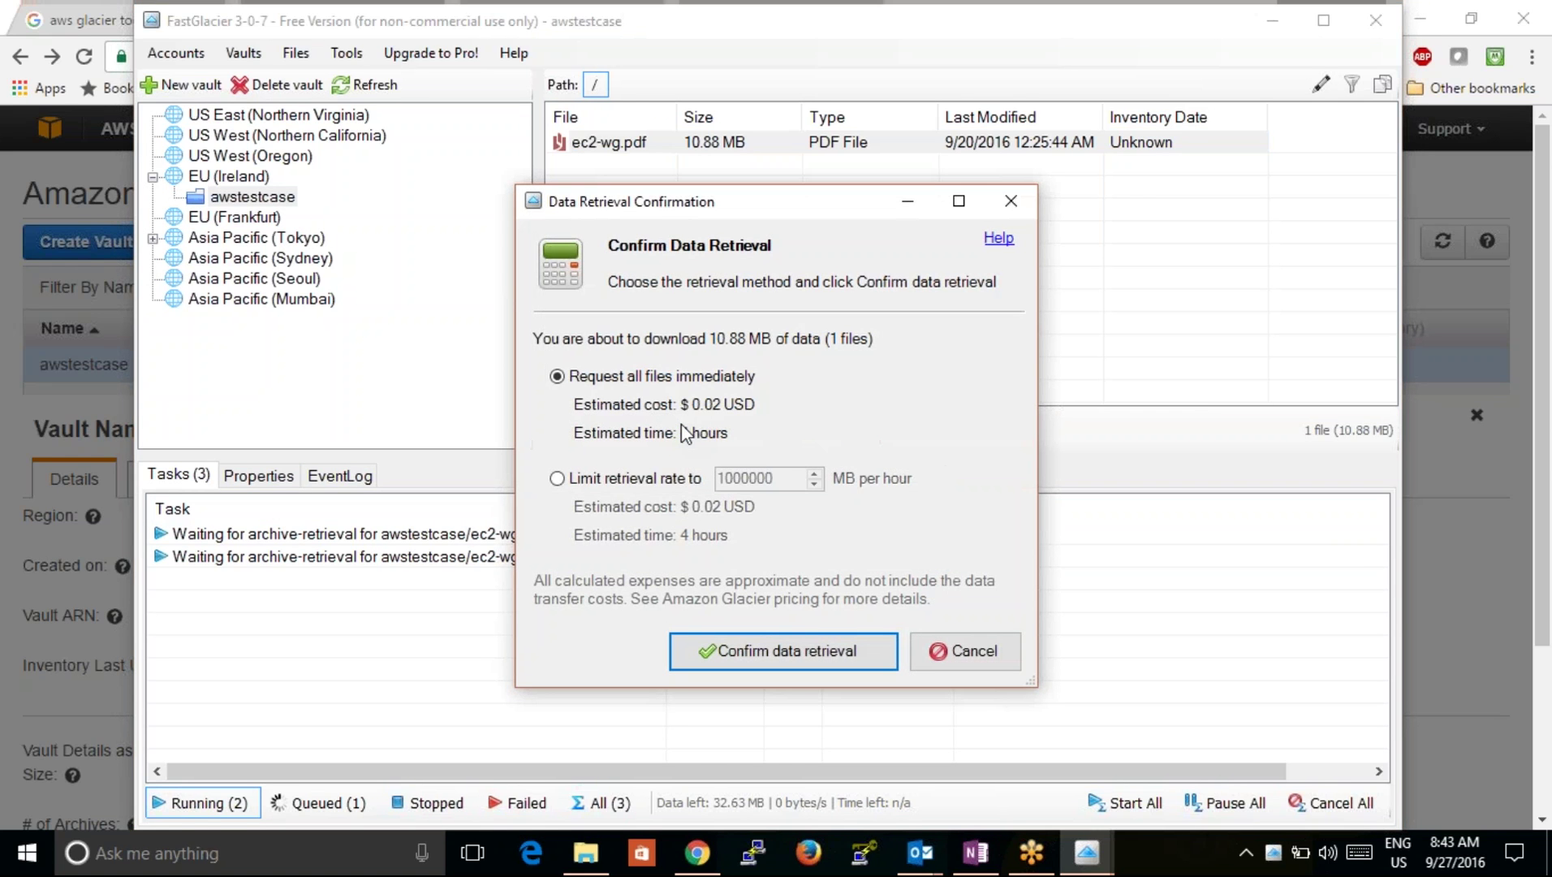
{"action": "left_click", "coordinate": [818, 650]}
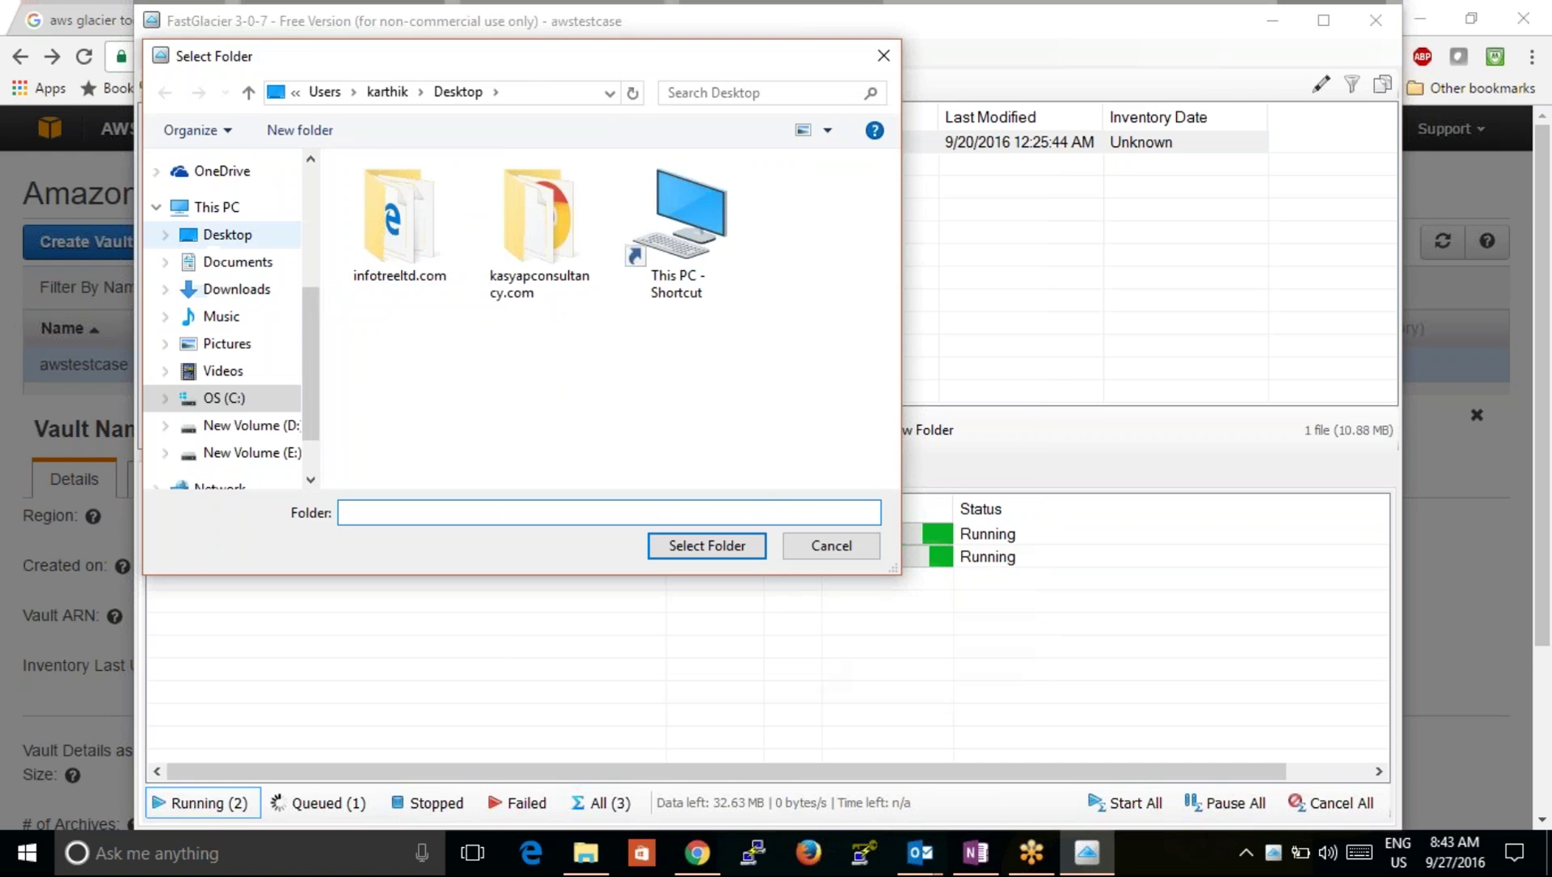
{"action": "left_click", "coordinate": [214, 237]}
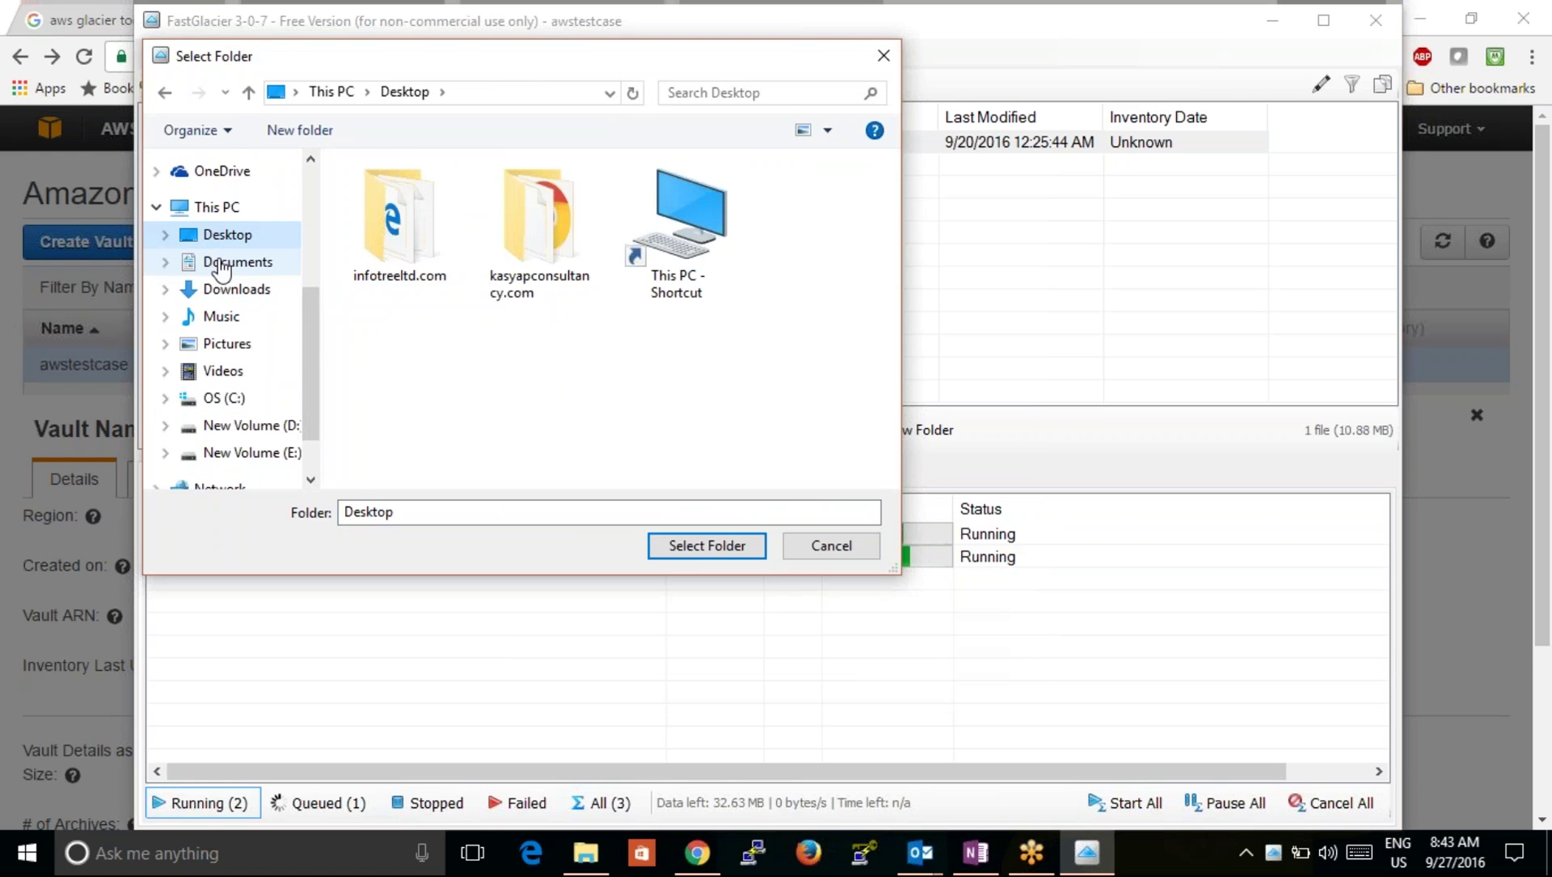
{"action": "left_click", "coordinate": [222, 266]}
{"action": "left_click", "coordinate": [716, 547]}
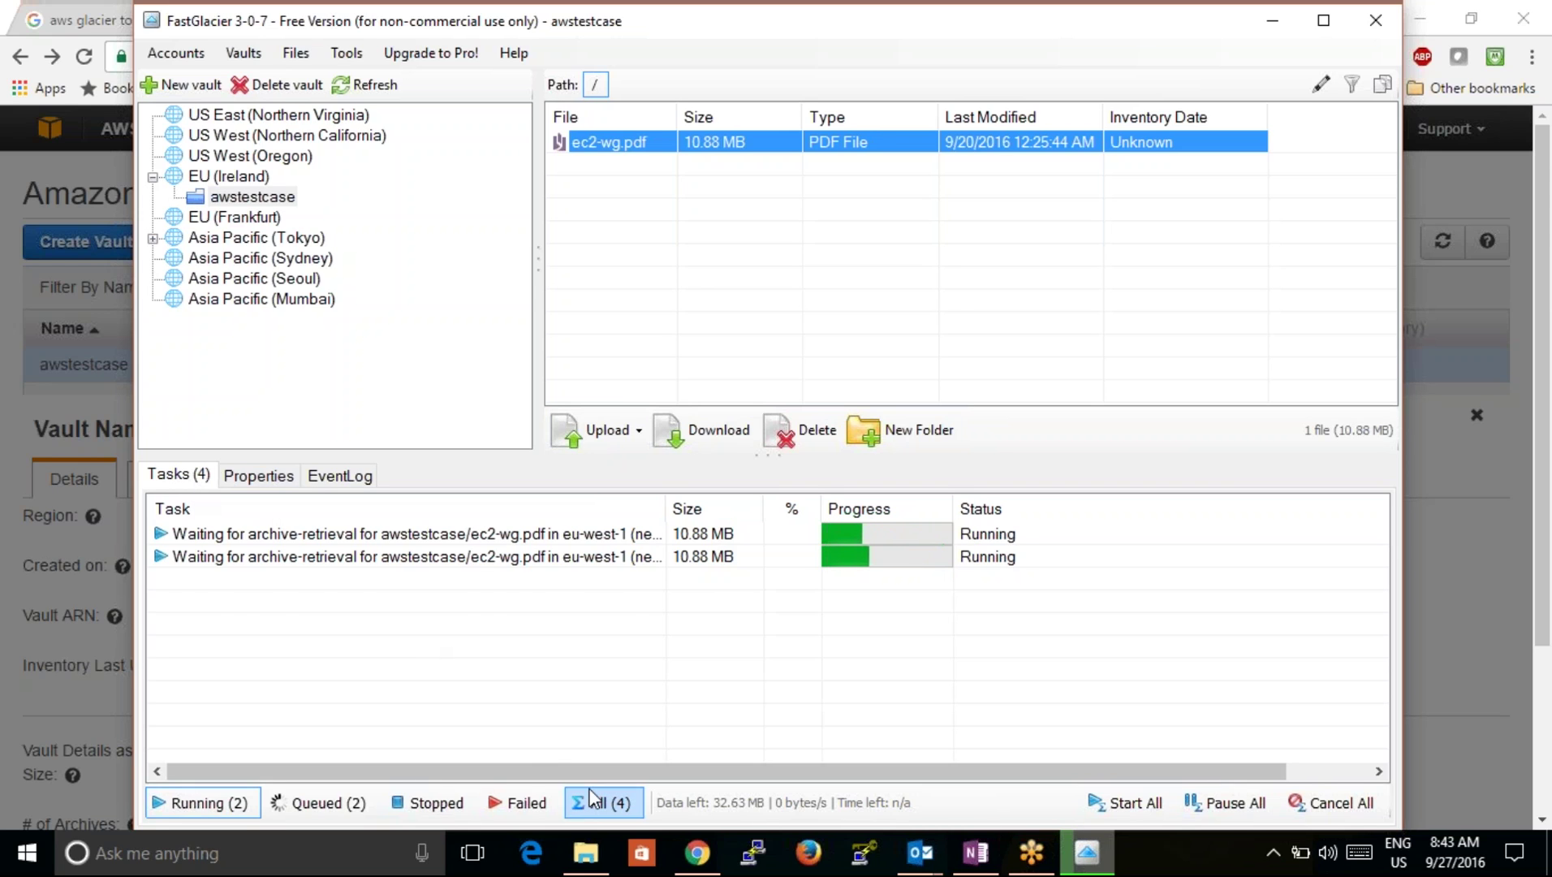
{"action": "left_click", "coordinate": [602, 802]}
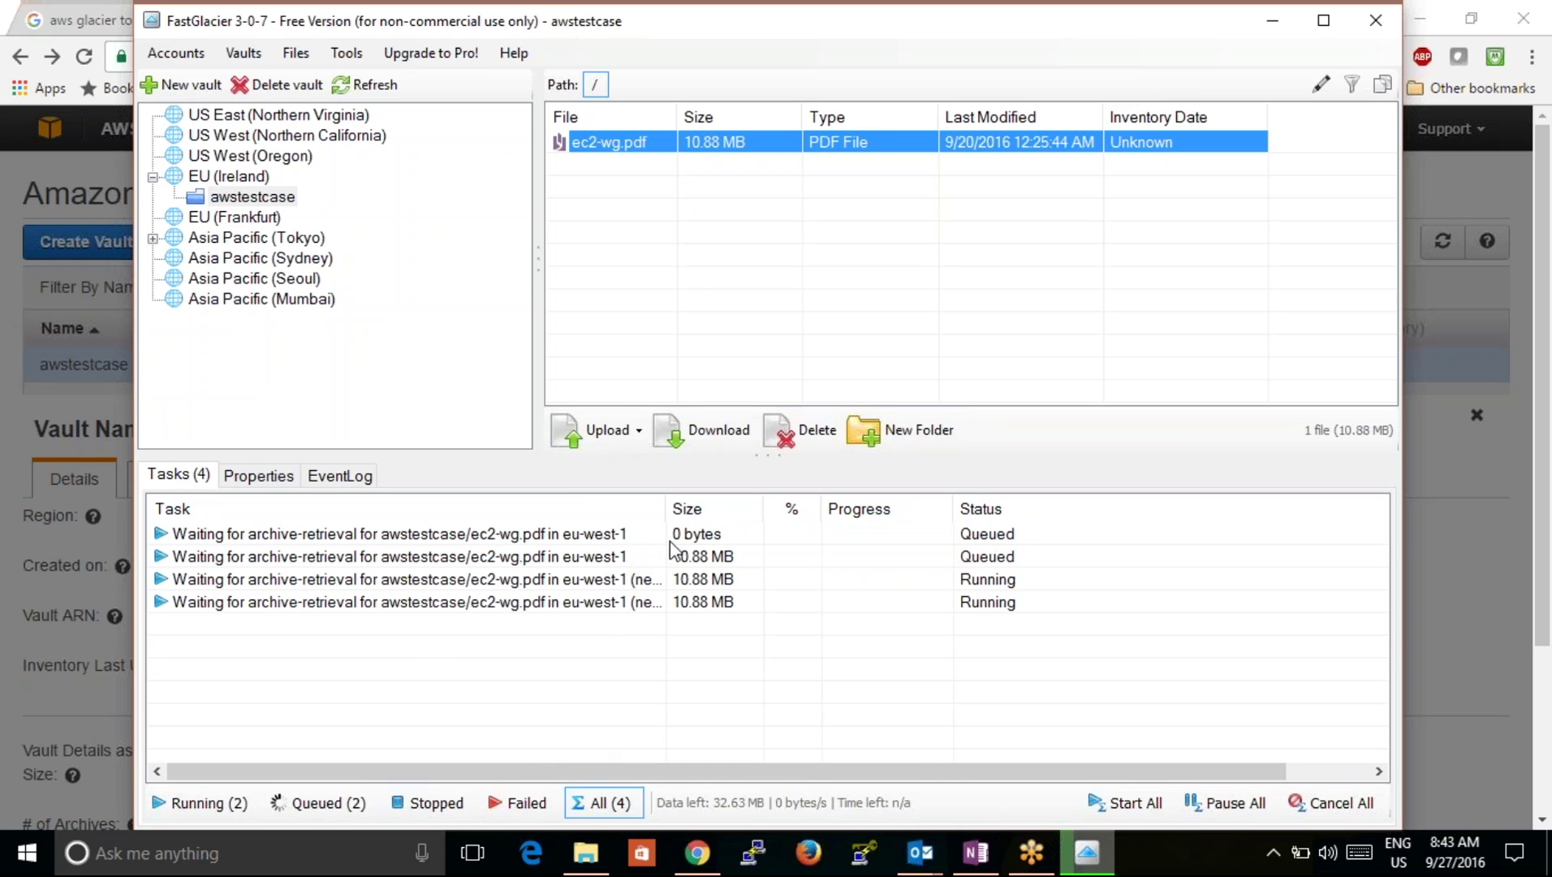
{"action": "left_click", "coordinate": [705, 583]}
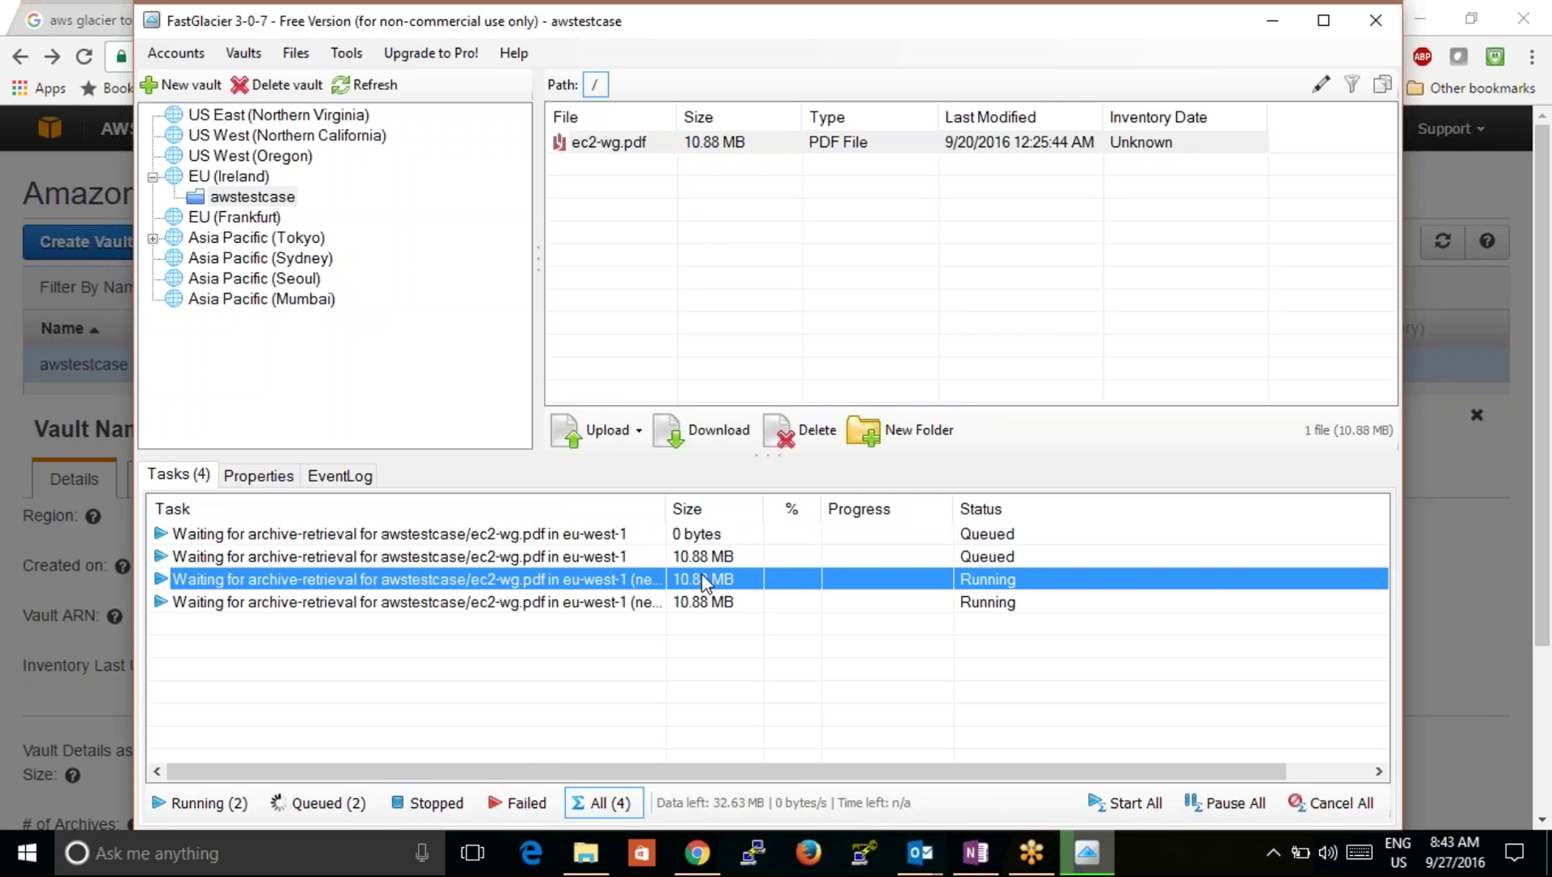
{"action": "left_click", "coordinate": [704, 602]}
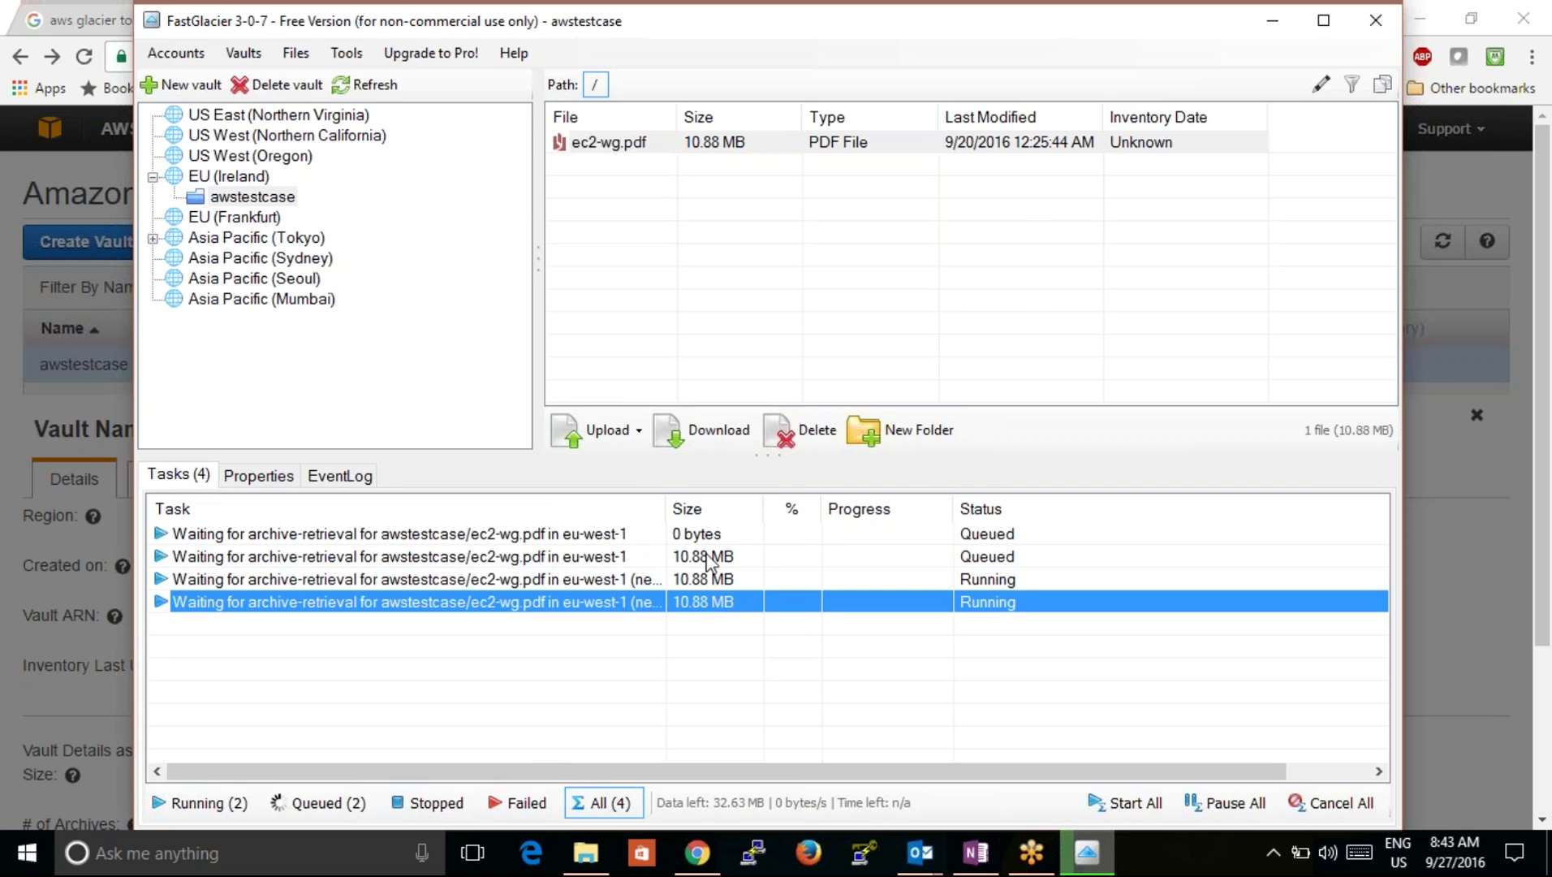
{"action": "left_click", "coordinate": [706, 560]}
{"action": "left_click", "coordinate": [704, 543]}
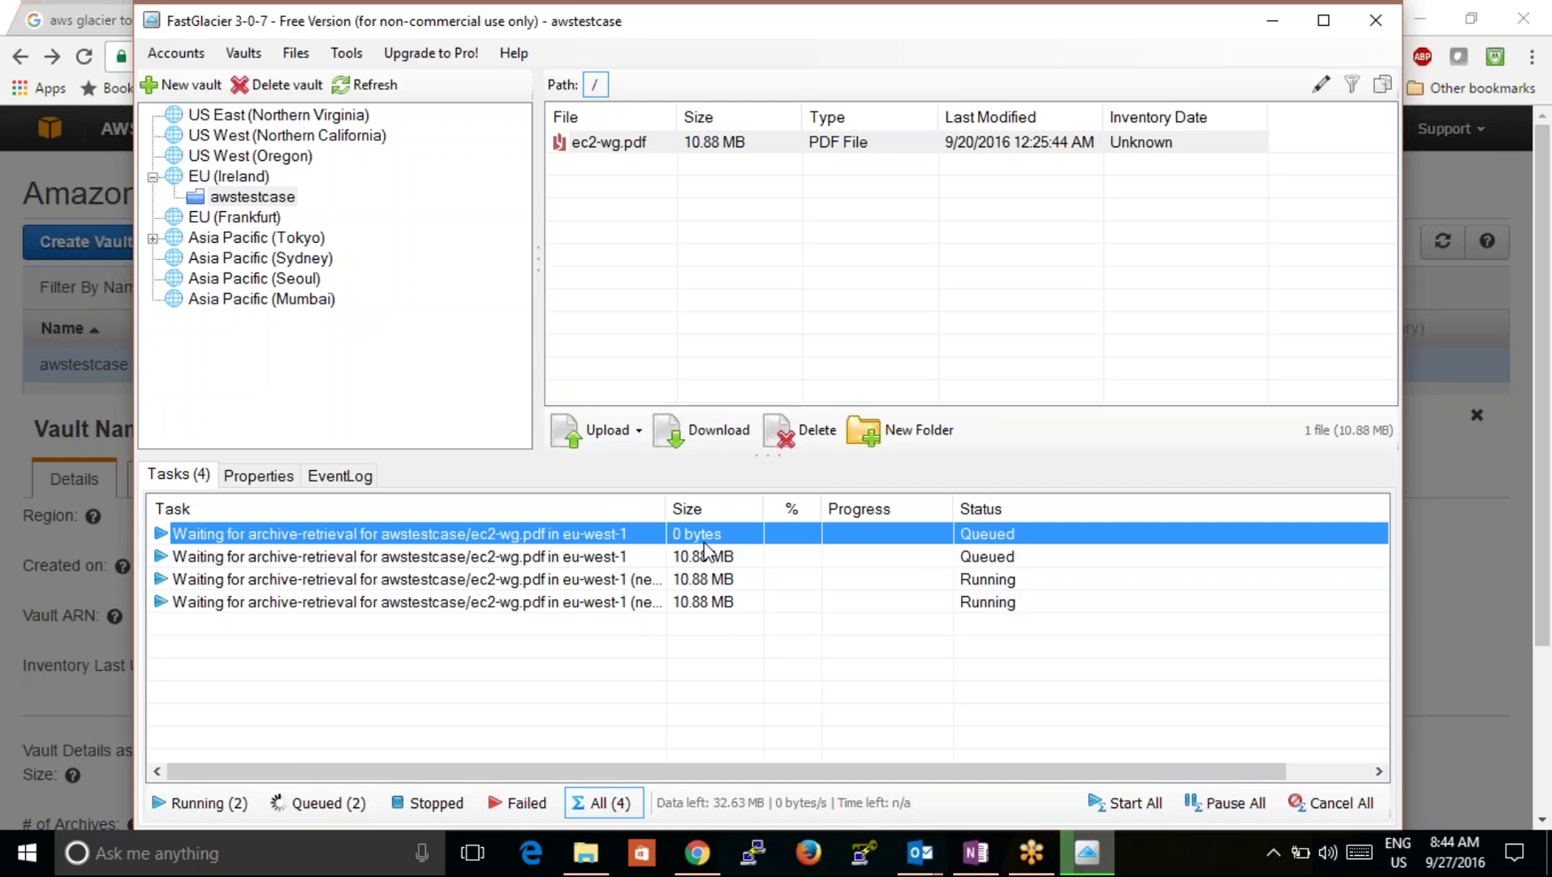
{"action": "left_click", "coordinate": [716, 581]}
{"action": "left_click", "coordinate": [714, 604]}
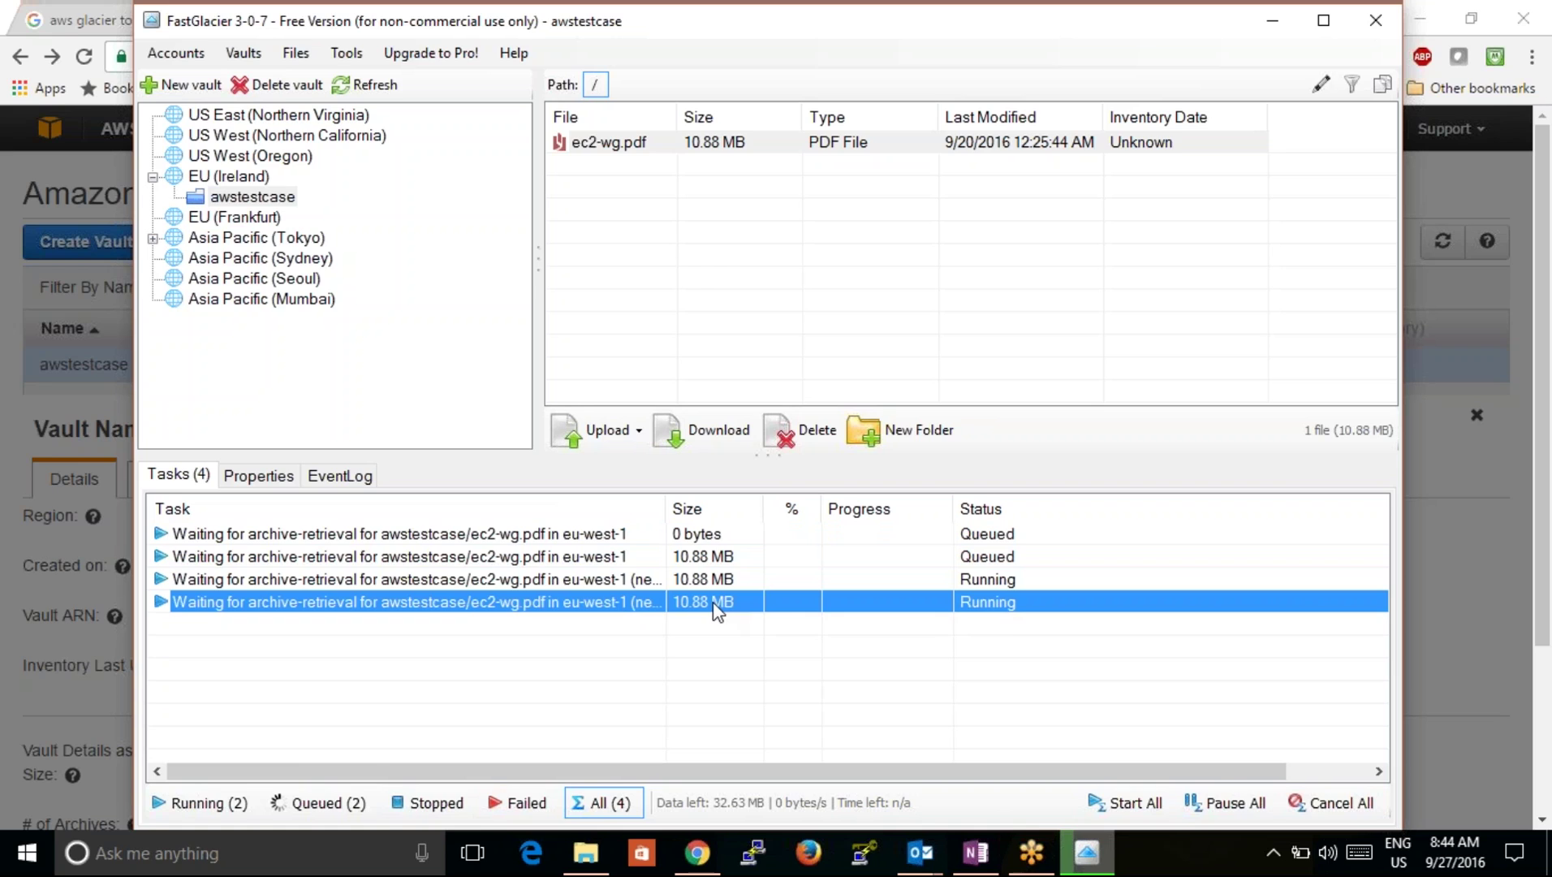
{"action": "left_click", "coordinate": [710, 558]}
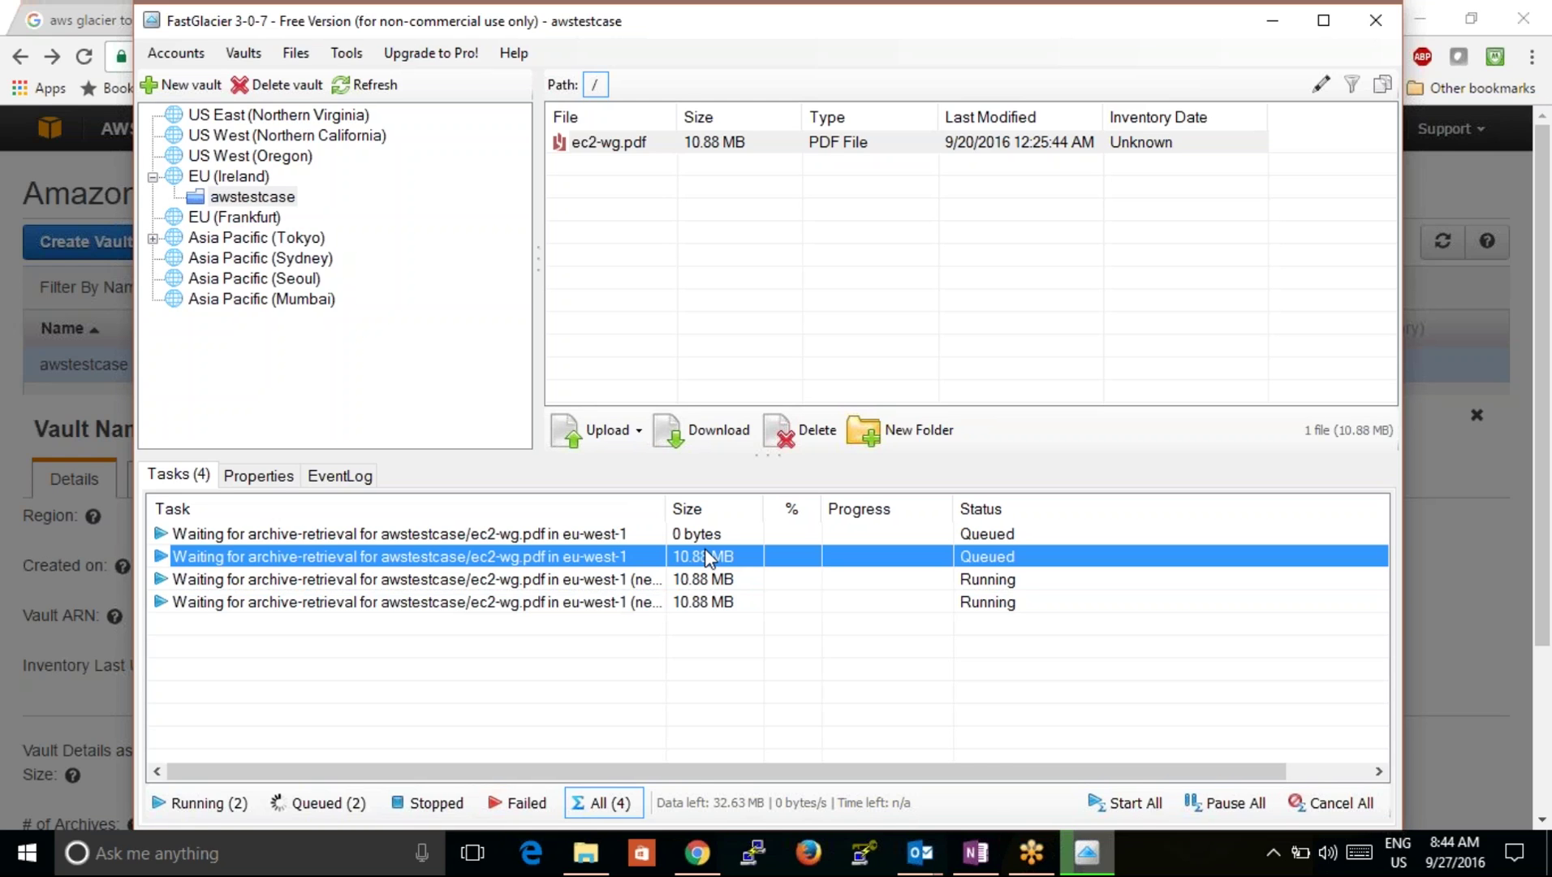
{"action": "left_click", "coordinate": [696, 542]}
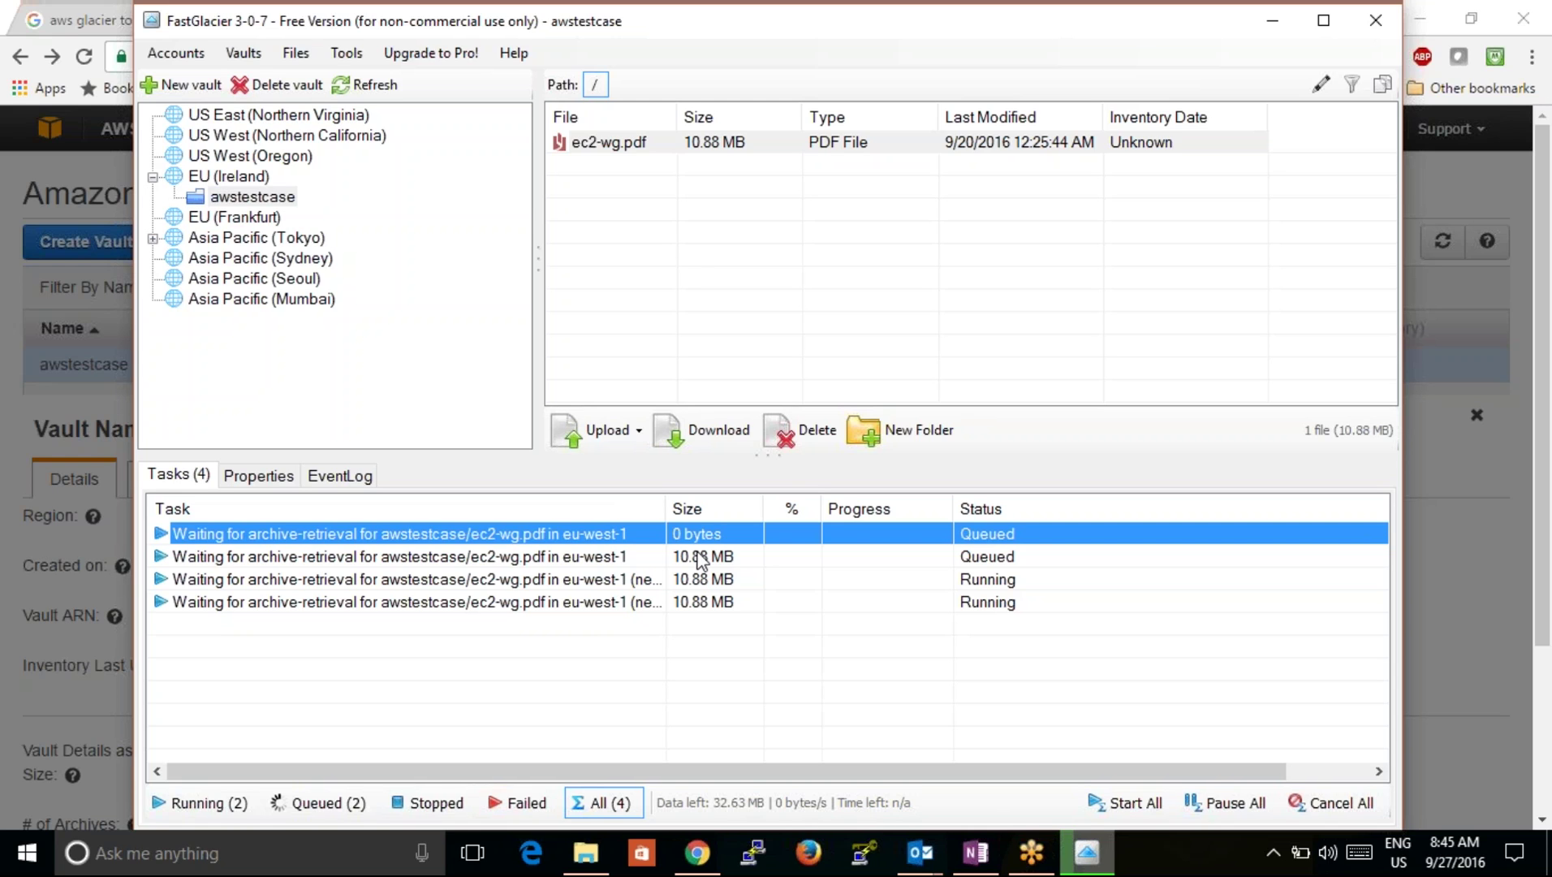
{"action": "left_click", "coordinate": [701, 558]}
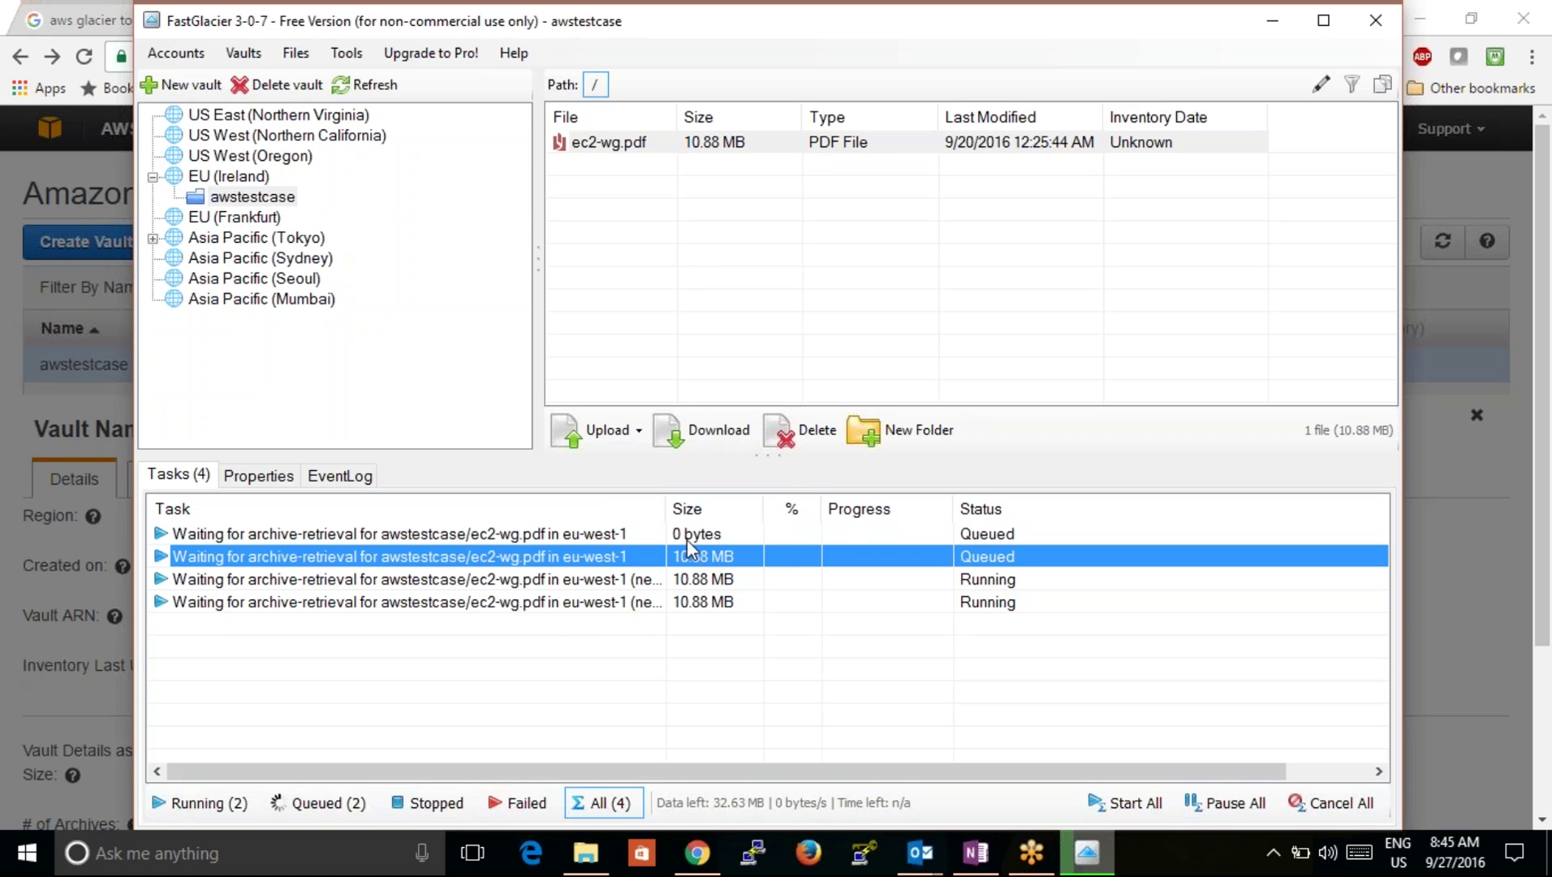
{"action": "left_click", "coordinate": [687, 541]}
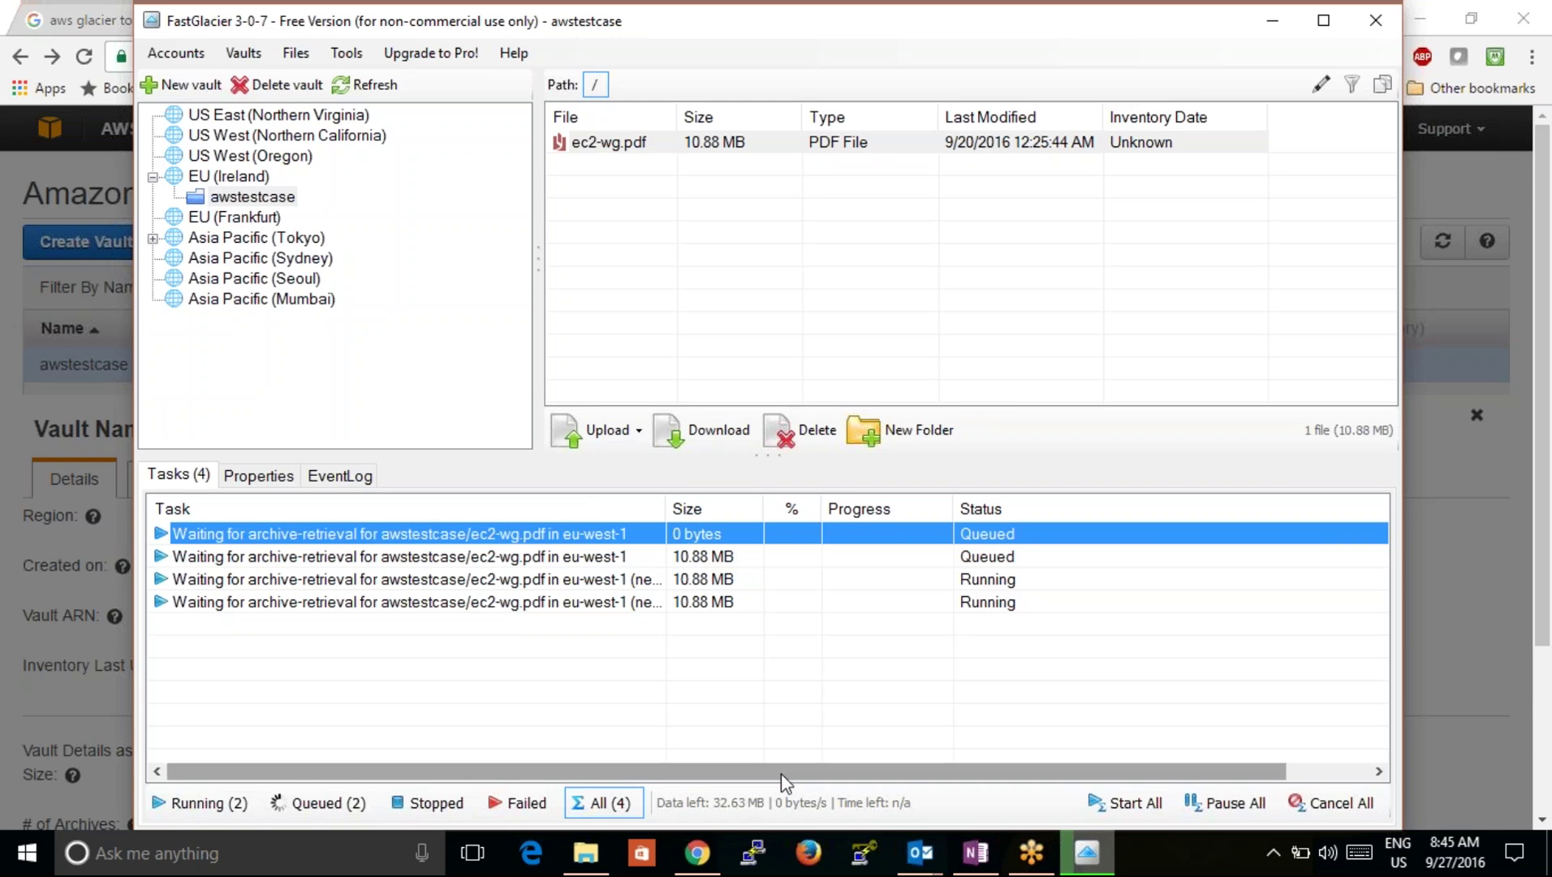
{"action": "mouse_move", "coordinate": [705, 850]}
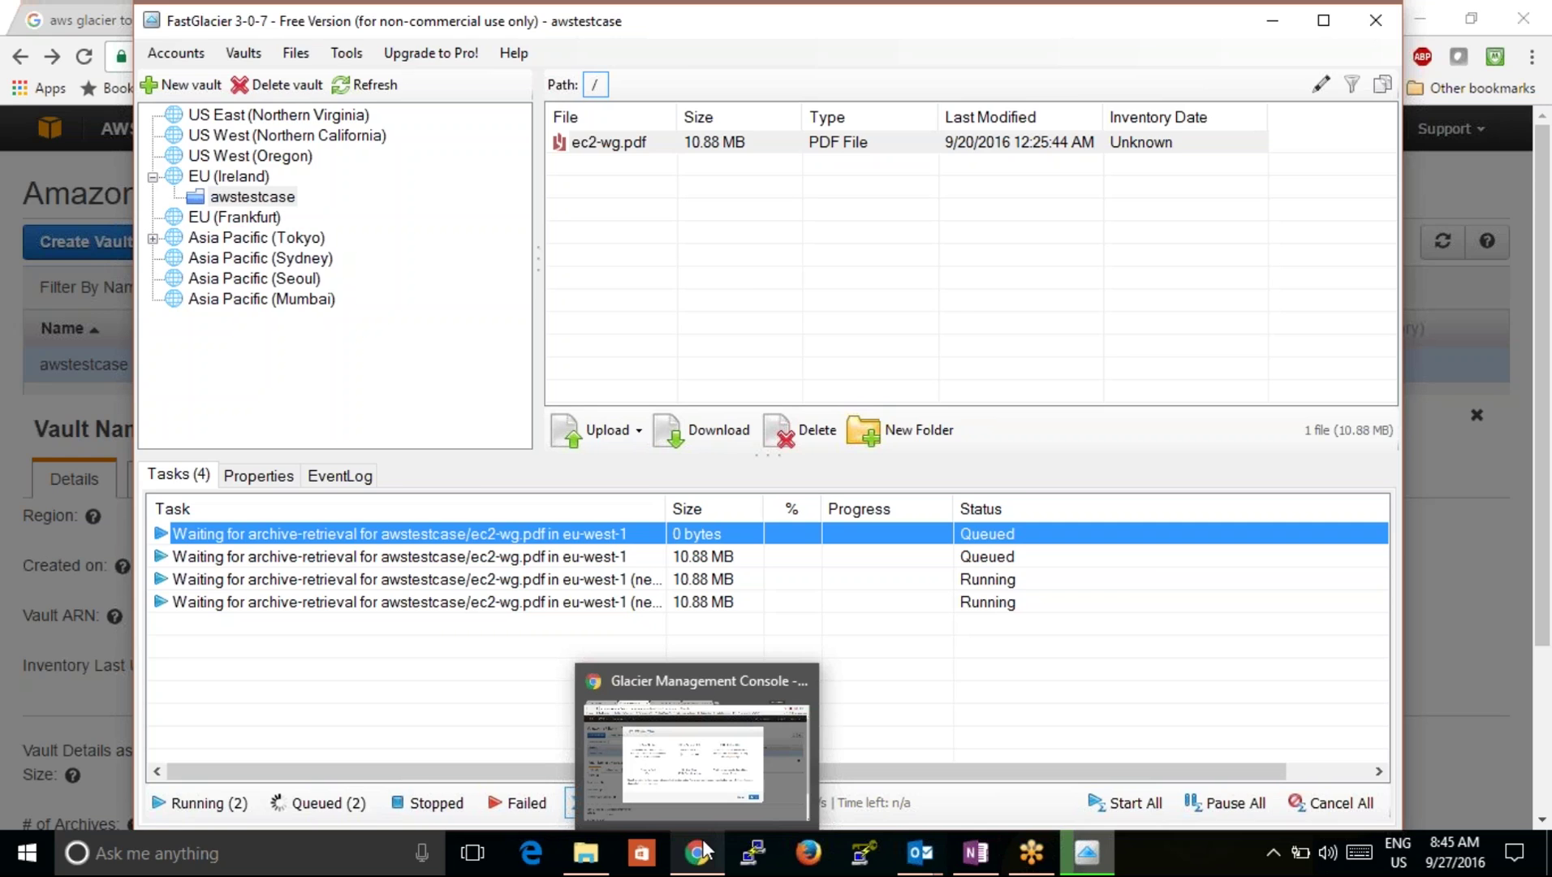
Step: Bring the Glacier console forward and cancel the Data Retrieval Policy dialog without saving
{"action": "left_click", "coordinate": [704, 850]}
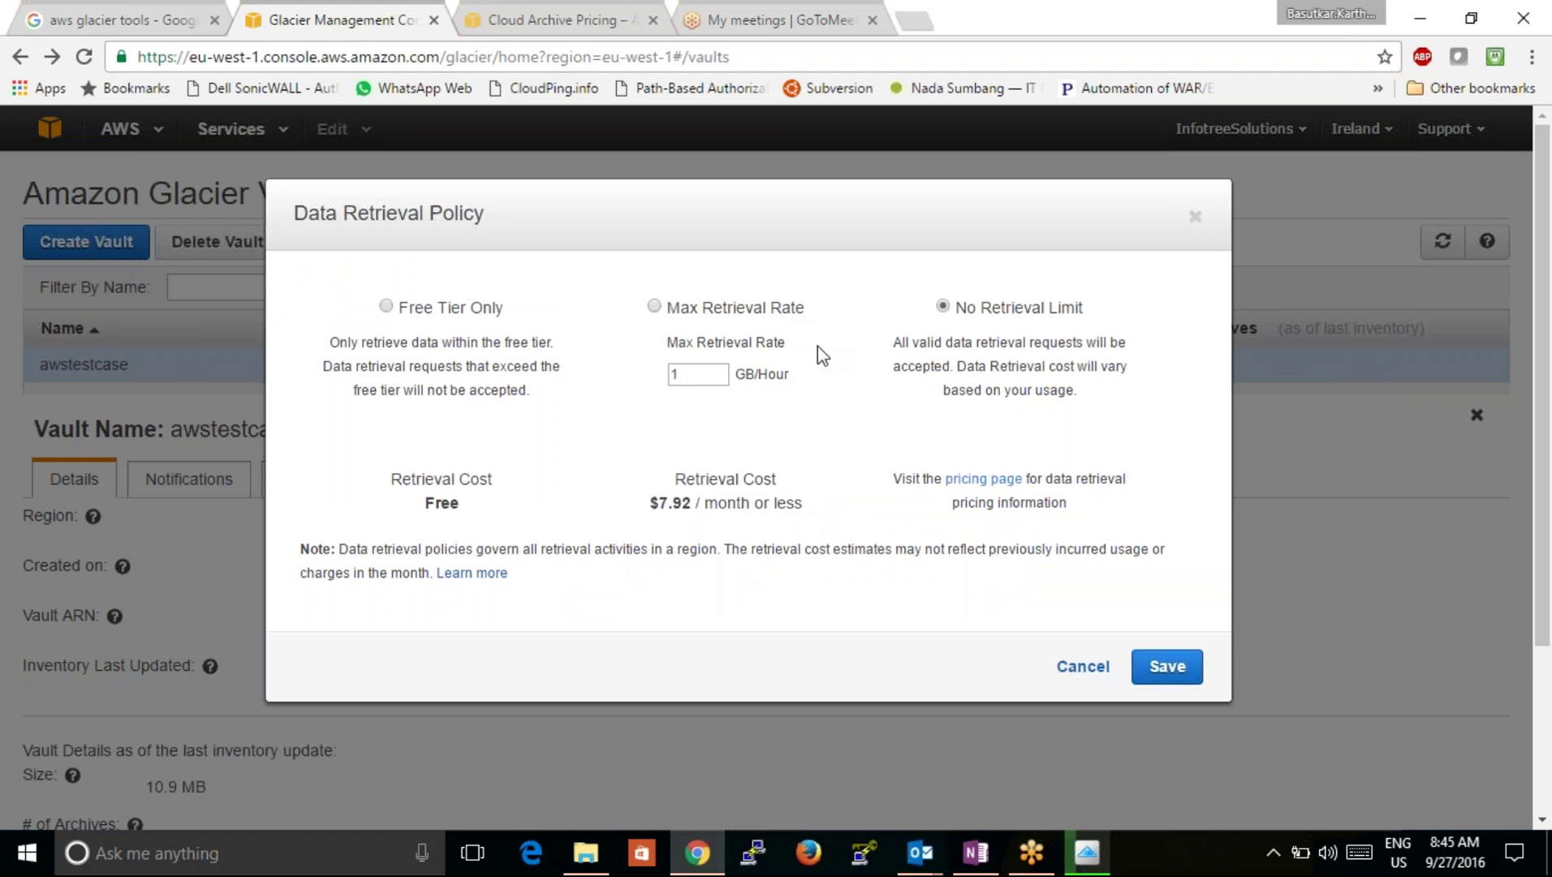
{"action": "left_click", "coordinate": [1097, 667]}
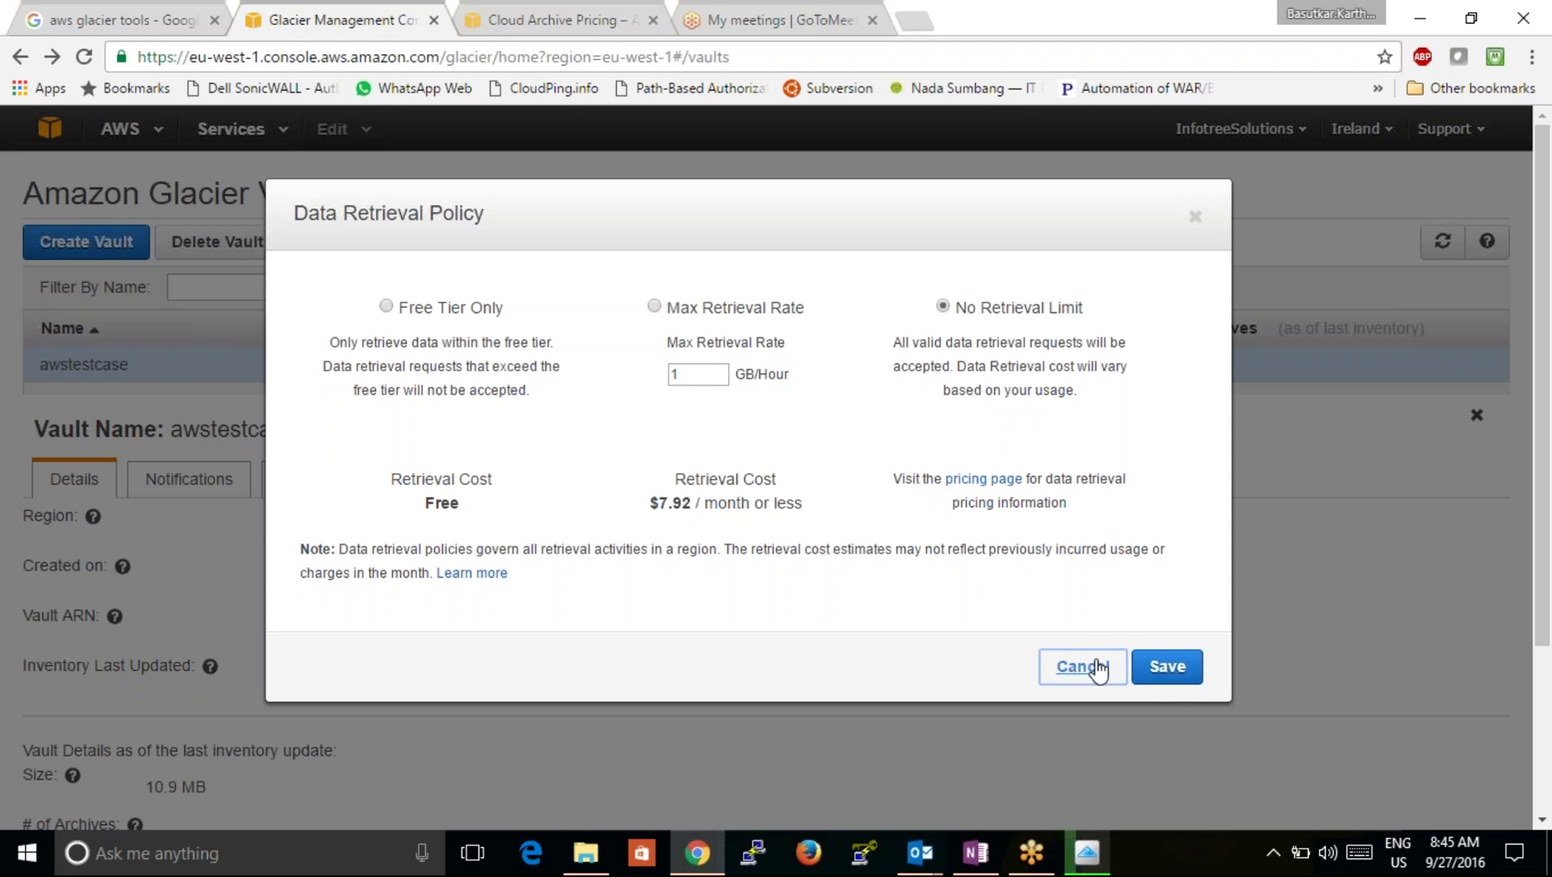
{"action": "left_click", "coordinate": [1088, 670]}
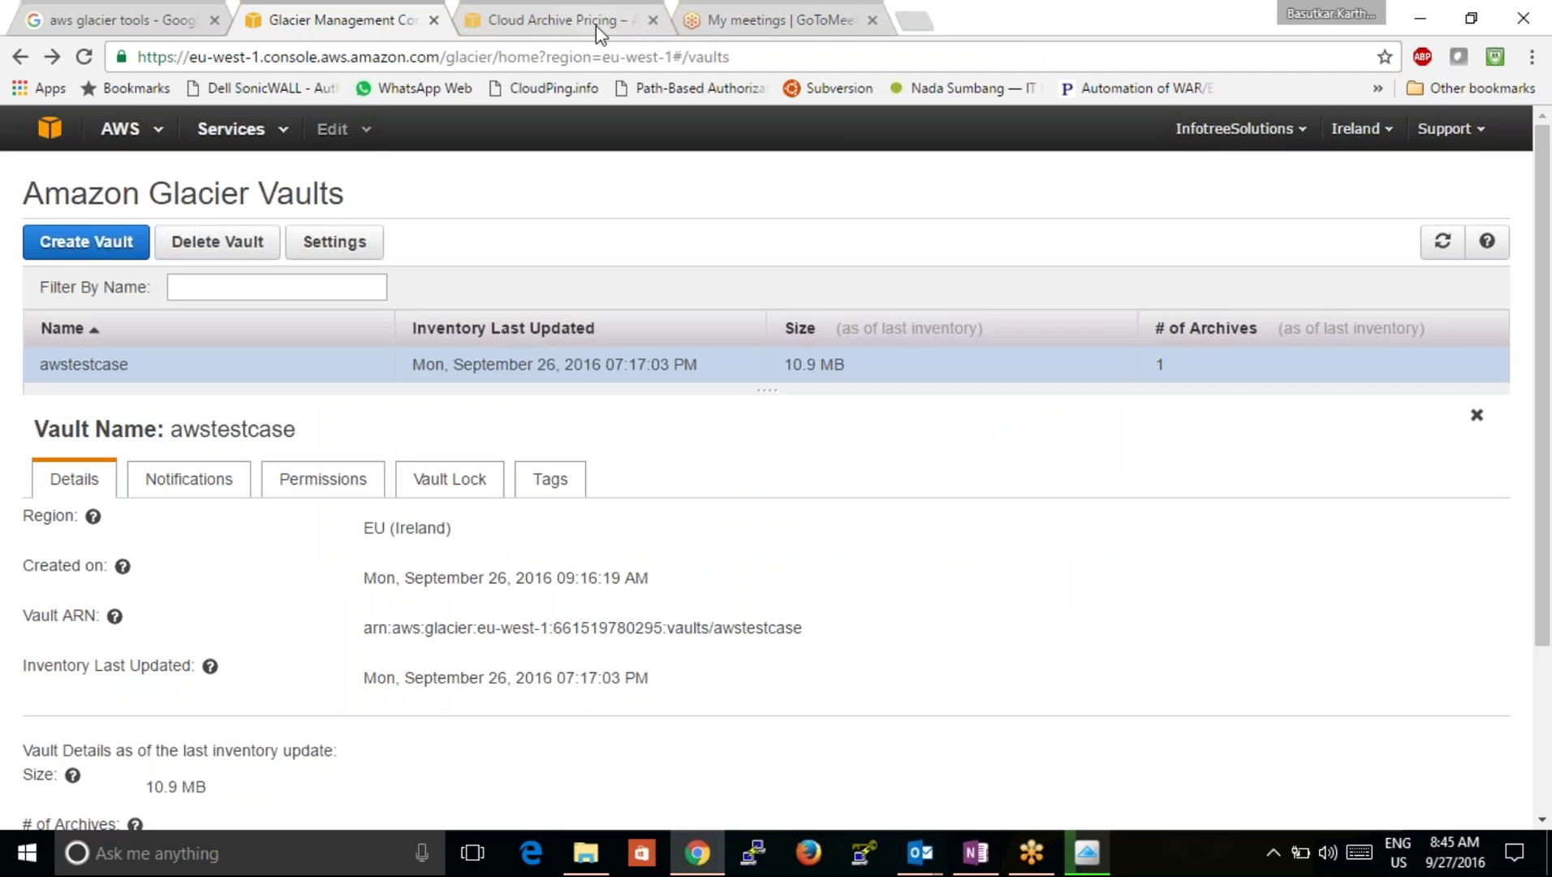
{"action": "left_click", "coordinate": [977, 852]}
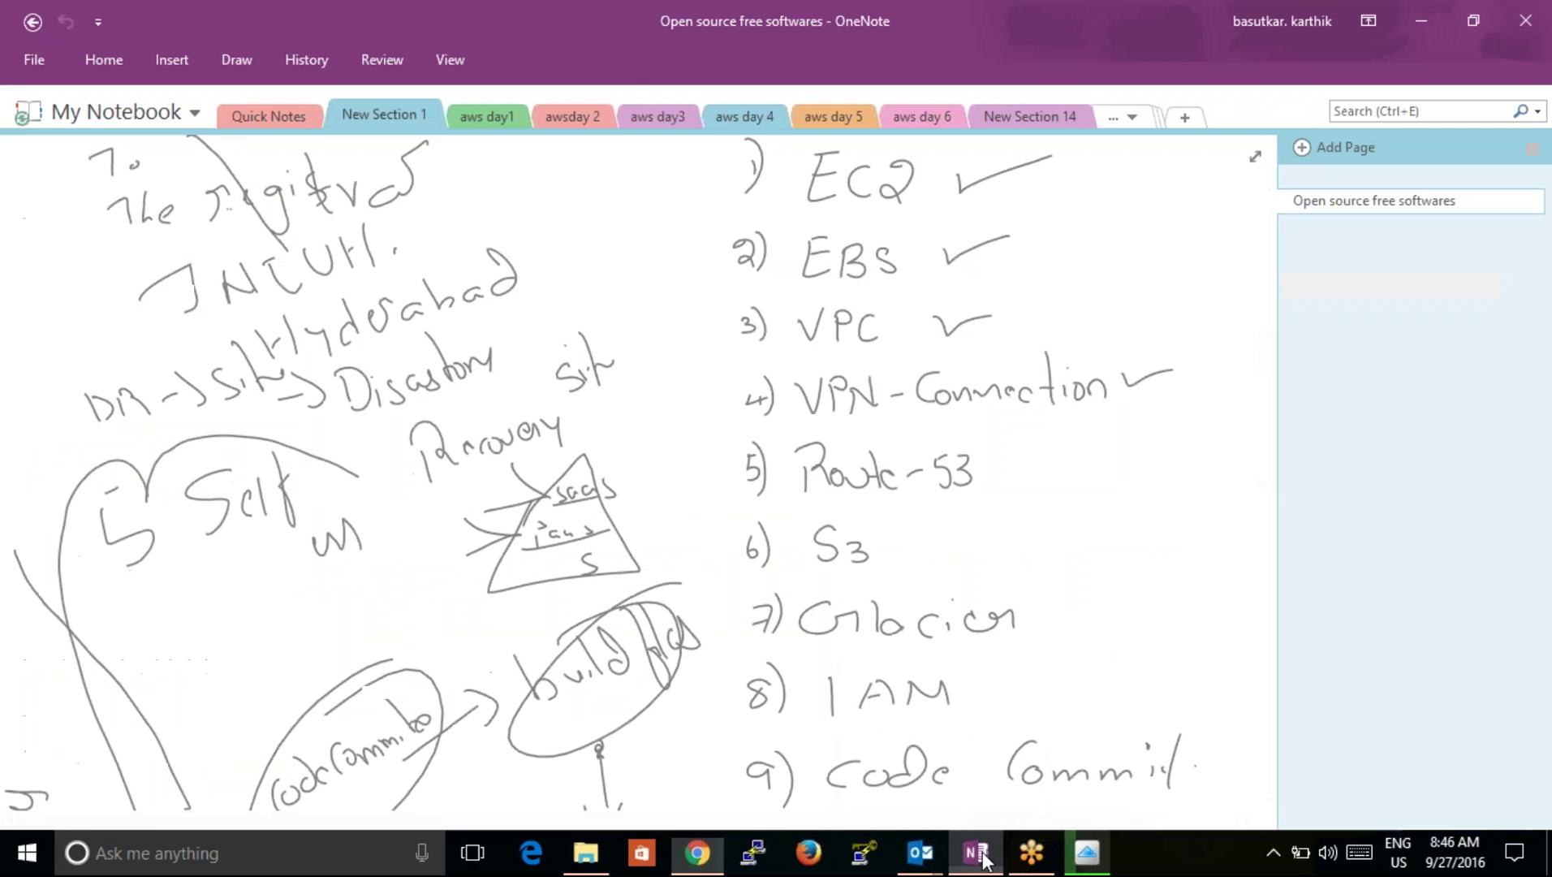
Step: Add New Section 15 and title its page 'SES- simple email service'
{"action": "left_click", "coordinate": [1191, 118]}
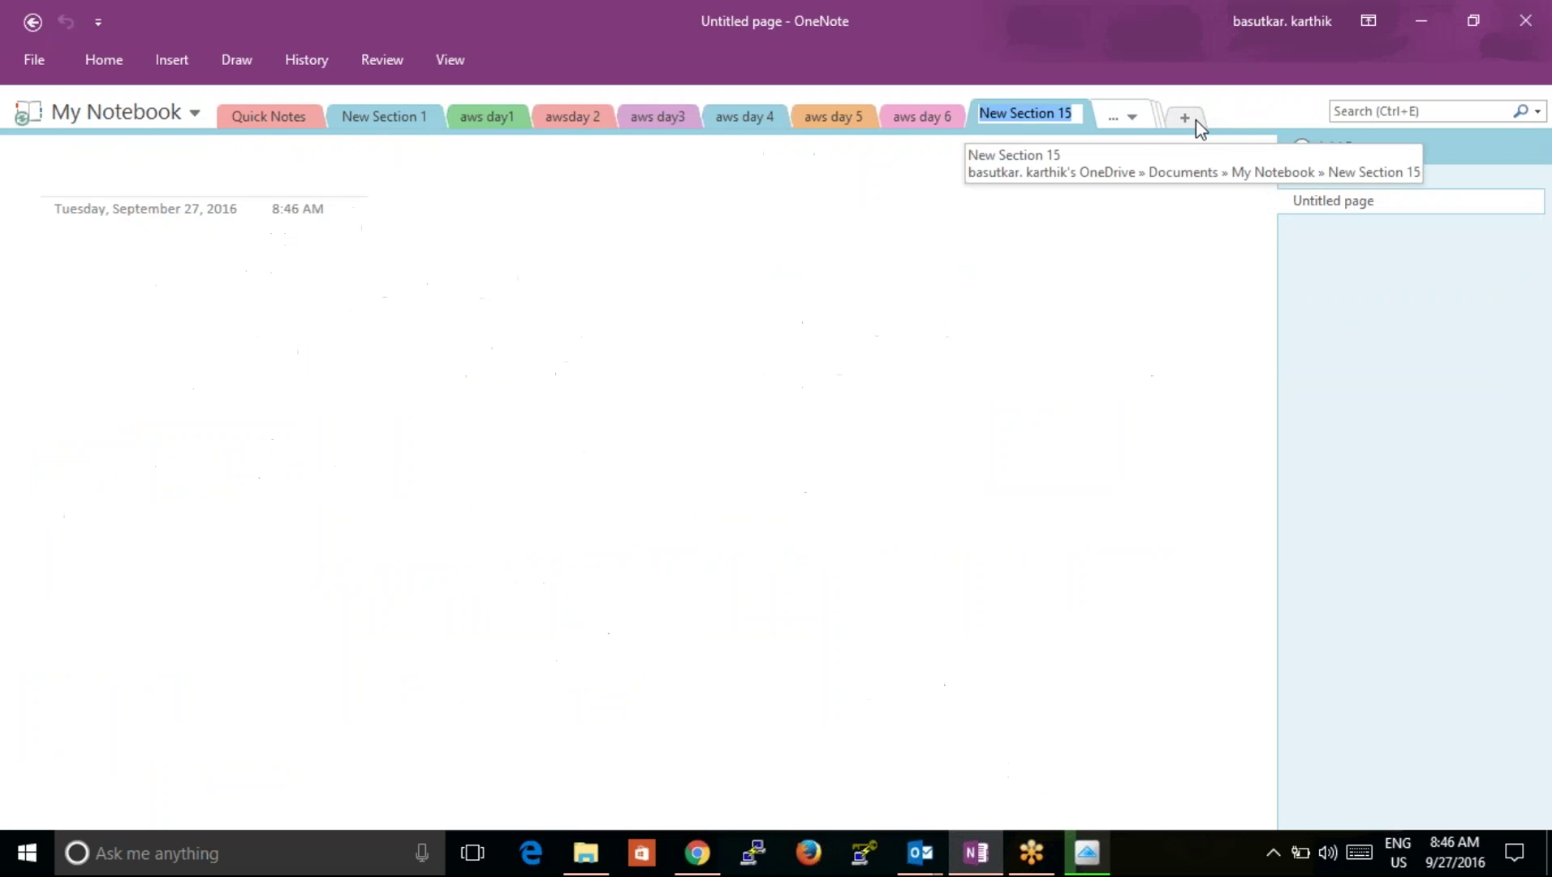
{"action": "left_click", "coordinate": [344, 166]}
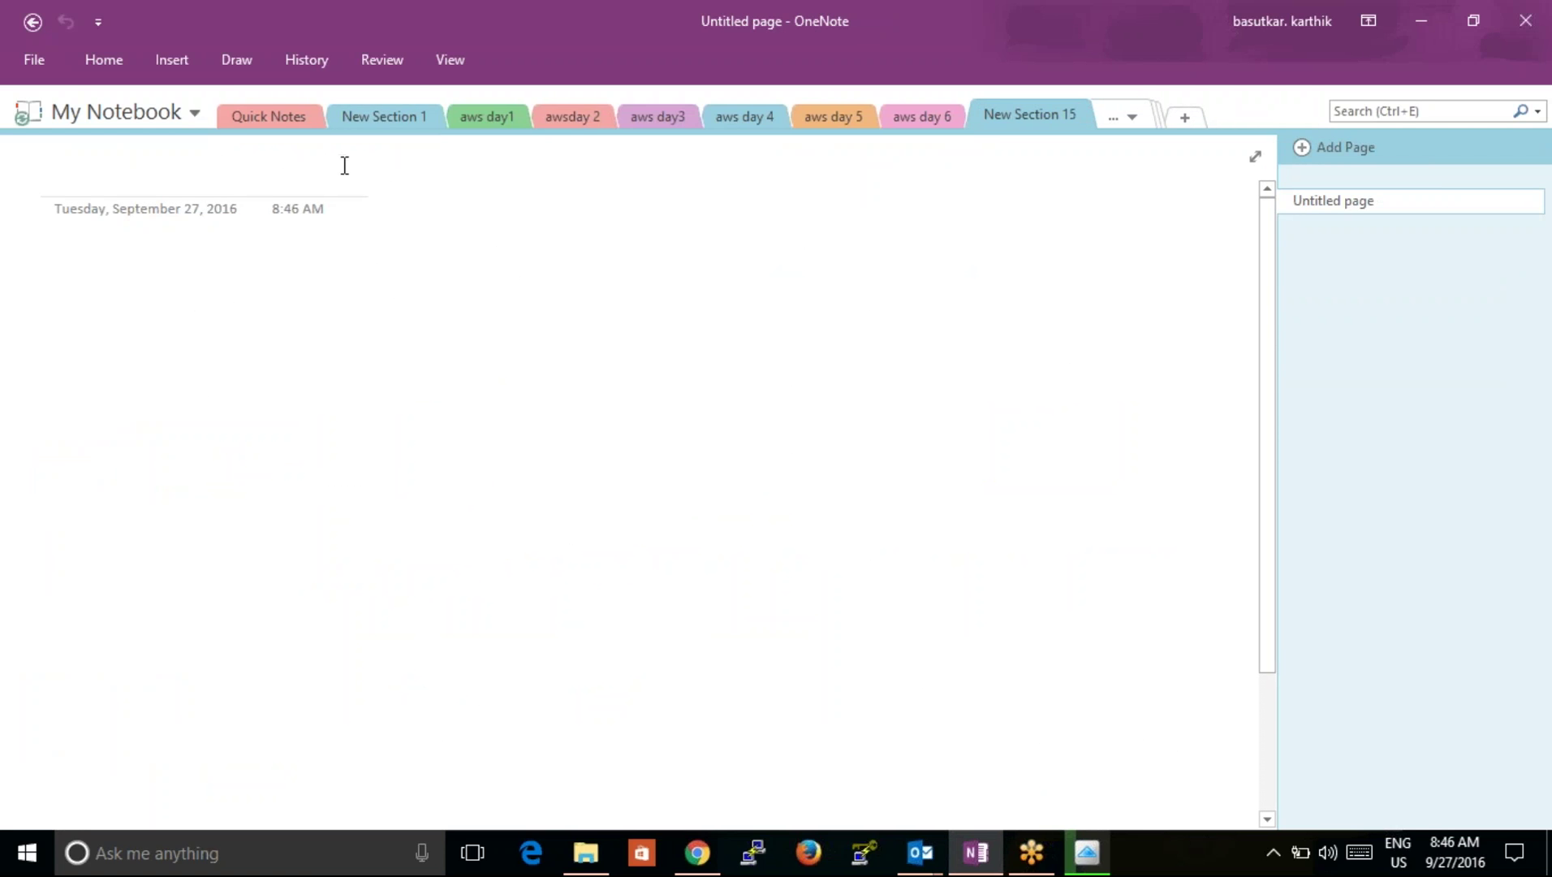
{"action": "type", "text": "SES"}
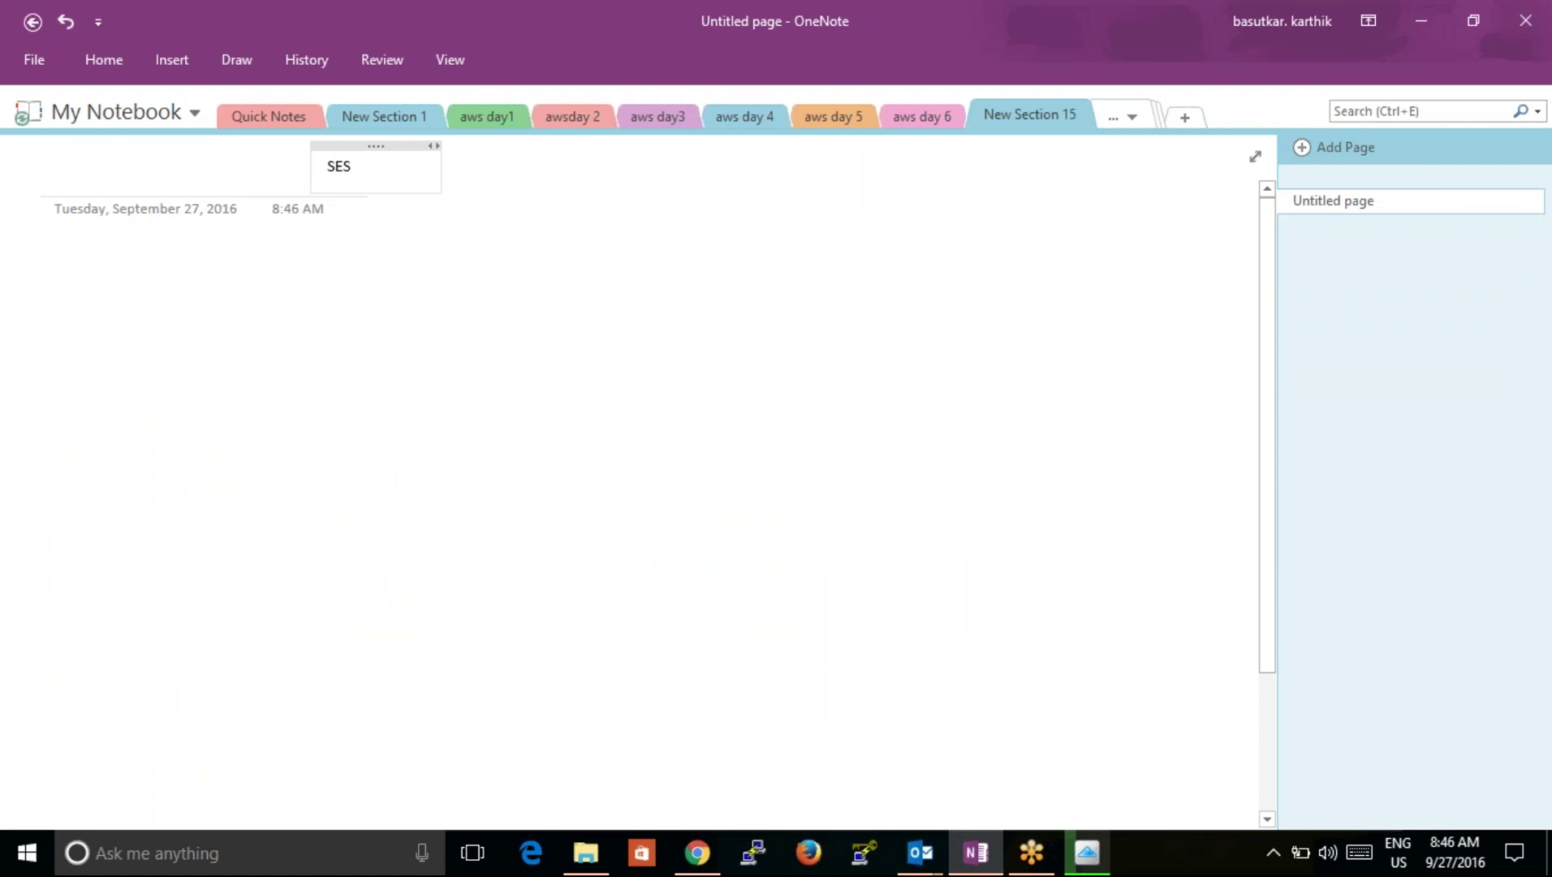
{"action": "left_click", "coordinate": [183, 162]}
{"action": "type", "text": "SES- simple email service"}
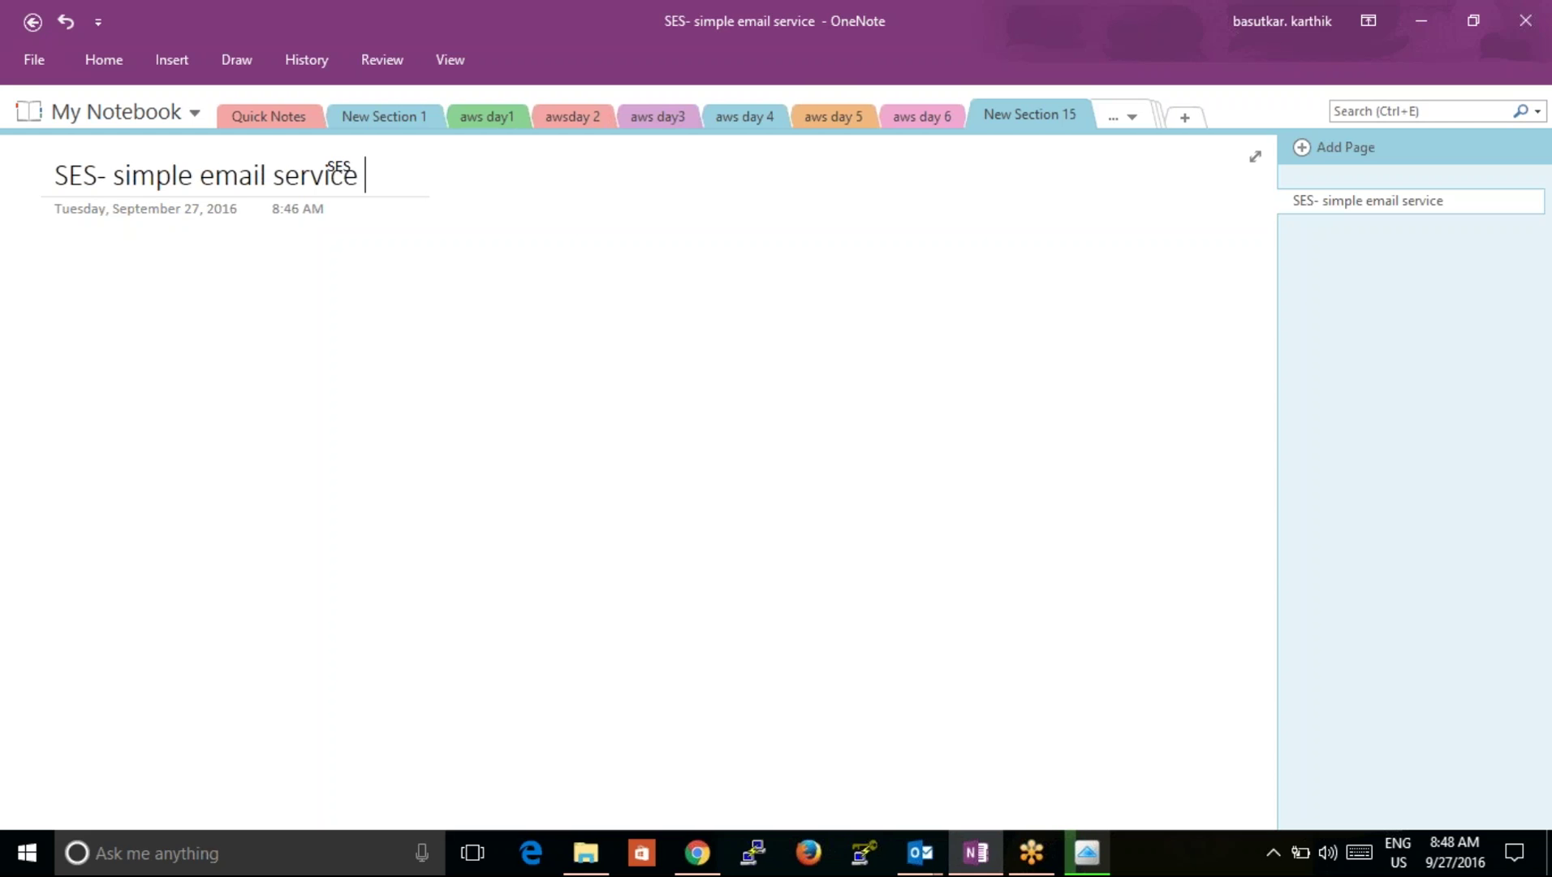
Step: Sketch a box labelled my3.com with 'mail Server' handwritten inside
{"action": "mouse_move", "coordinate": [226, 408]}
{"action": "left_mouse_down"}
{"action": "mouse_move", "coordinate": [211, 588]}
{"action": "mouse_move", "coordinate": [423, 471]}
{"action": "mouse_move", "coordinate": [228, 410]}
{"action": "mouse_move", "coordinate": [253, 372]}
{"action": "mouse_move", "coordinate": [329, 376]}
{"action": "mouse_move", "coordinate": [449, 334]}
{"action": "left_mouse_up"}
{"action": "left_click", "coordinate": [354, 359]}
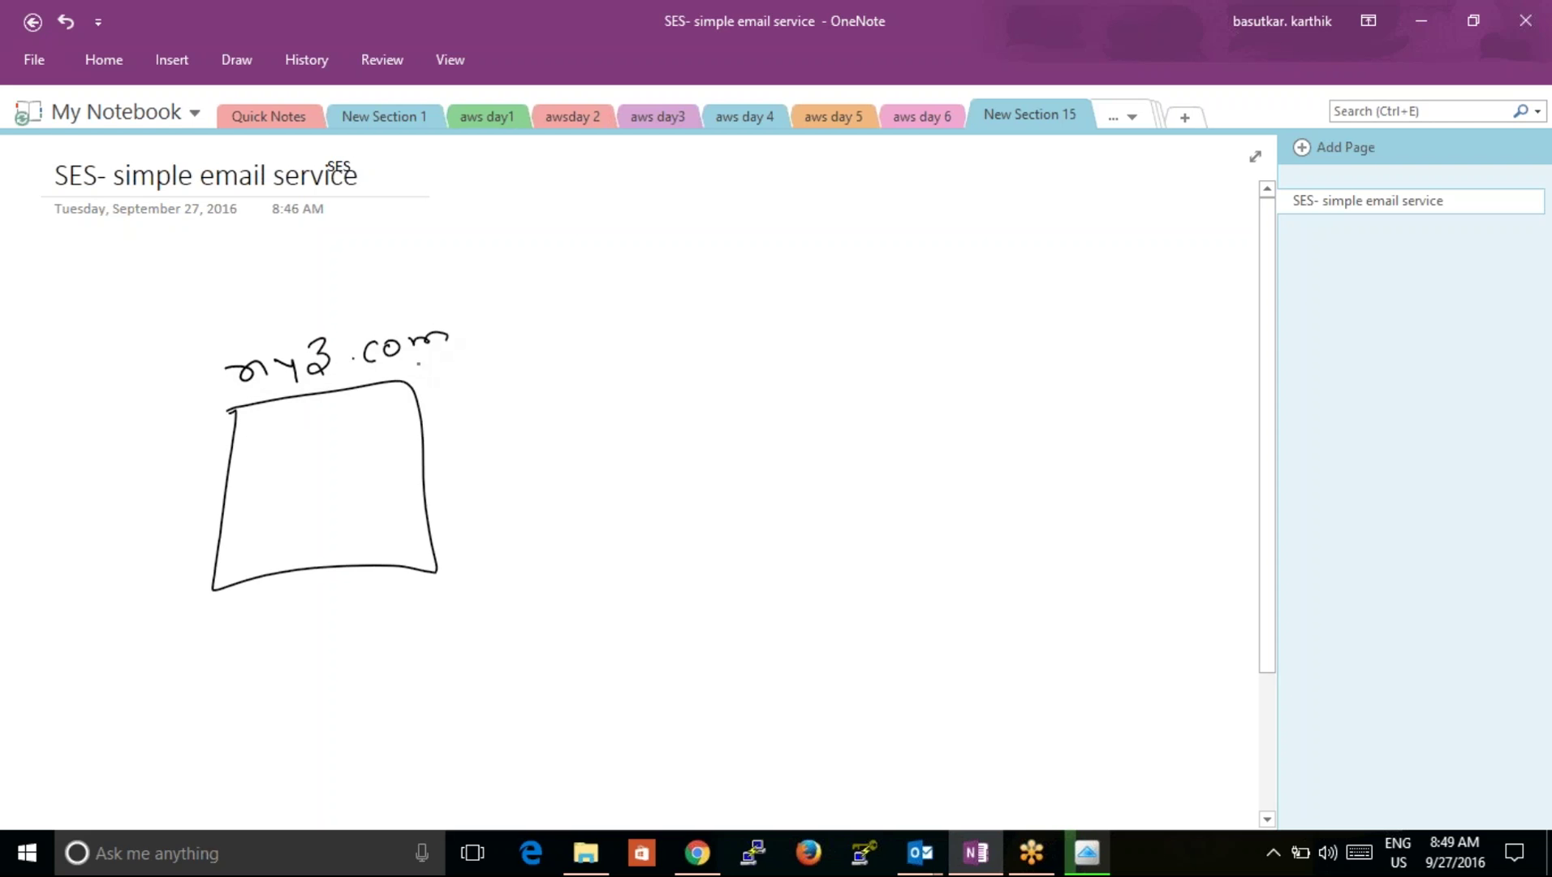
{"action": "mouse_move", "coordinate": [224, 550]}
{"action": "left_mouse_down"}
{"action": "mouse_move", "coordinate": [289, 528]}
{"action": "mouse_move", "coordinate": [296, 500]}
{"action": "mouse_move", "coordinate": [439, 403]}
{"action": "left_mouse_up"}
{"action": "left_click", "coordinate": [451, 407]}
{"action": "left_click", "coordinate": [451, 417]}
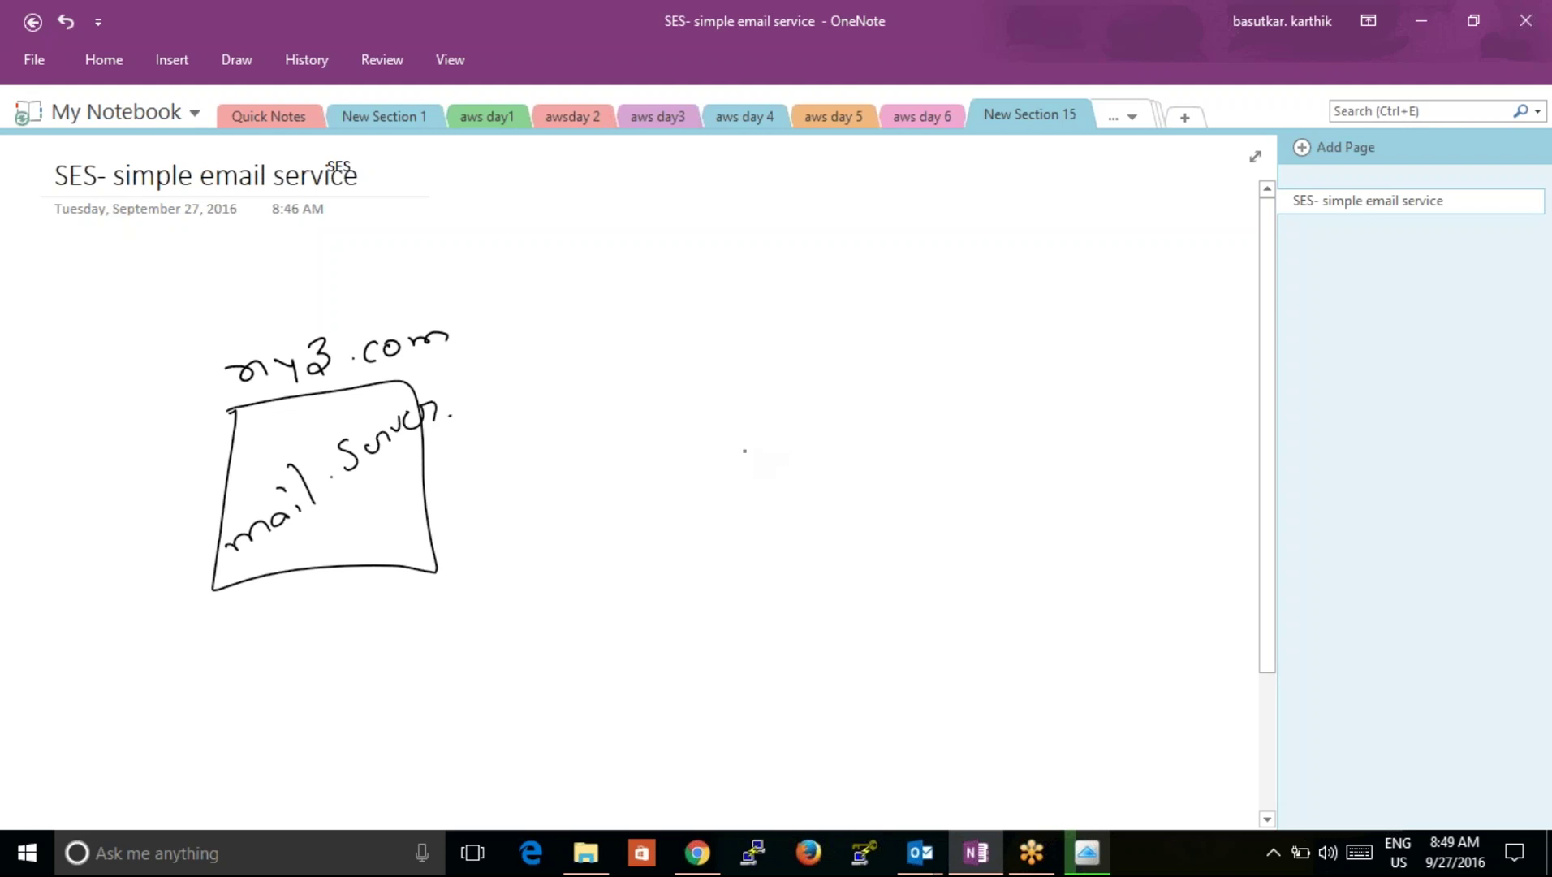
Step: Handwrite 'Zimbra' beside the box with a 'free open Source Server' note
{"action": "mouse_move", "coordinate": [480, 507]}
{"action": "left_mouse_down"}
{"action": "mouse_move", "coordinate": [489, 549]}
{"action": "mouse_move", "coordinate": [519, 541]}
{"action": "left_mouse_up"}
{"action": "mouse_move", "coordinate": [541, 513]}
{"action": "left_mouse_down"}
{"action": "mouse_move", "coordinate": [544, 525]}
{"action": "mouse_move", "coordinate": [534, 501]}
{"action": "left_mouse_up"}
{"action": "left_click_drag", "start_coordinate": [551, 518], "coordinate": [597, 500]}
{"action": "mouse_move", "coordinate": [576, 469]}
{"action": "left_mouse_down"}
{"action": "mouse_move", "coordinate": [605, 505]}
{"action": "mouse_move", "coordinate": [656, 467]}
{"action": "mouse_move", "coordinate": [663, 485]}
{"action": "left_mouse_up"}
{"action": "mouse_move", "coordinate": [484, 455]}
{"action": "left_mouse_down"}
{"action": "mouse_move", "coordinate": [485, 487]}
{"action": "mouse_move", "coordinate": [527, 431]}
{"action": "left_mouse_up"}
{"action": "mouse_move", "coordinate": [540, 443]}
{"action": "left_mouse_down"}
{"action": "mouse_move", "coordinate": [549, 455]}
{"action": "mouse_move", "coordinate": [513, 467]}
{"action": "left_mouse_up"}
{"action": "left_click_drag", "start_coordinate": [581, 411], "coordinate": [586, 412]}
{"action": "mouse_move", "coordinate": [572, 427]}
{"action": "left_mouse_down"}
{"action": "mouse_move", "coordinate": [766, 363]}
{"action": "mouse_move", "coordinate": [739, 451]}
{"action": "mouse_move", "coordinate": [781, 420]}
{"action": "left_mouse_up"}
{"action": "left_click_drag", "start_coordinate": [778, 430], "coordinate": [811, 415]}
{"action": "mouse_move", "coordinate": [750, 458]}
{"action": "left_mouse_down"}
{"action": "mouse_move", "coordinate": [720, 470]}
{"action": "mouse_move", "coordinate": [777, 504]}
{"action": "mouse_move", "coordinate": [797, 493]}
{"action": "mouse_move", "coordinate": [783, 534]}
{"action": "mouse_move", "coordinate": [874, 480]}
{"action": "left_mouse_up"}
{"action": "left_click", "coordinate": [767, 537]}
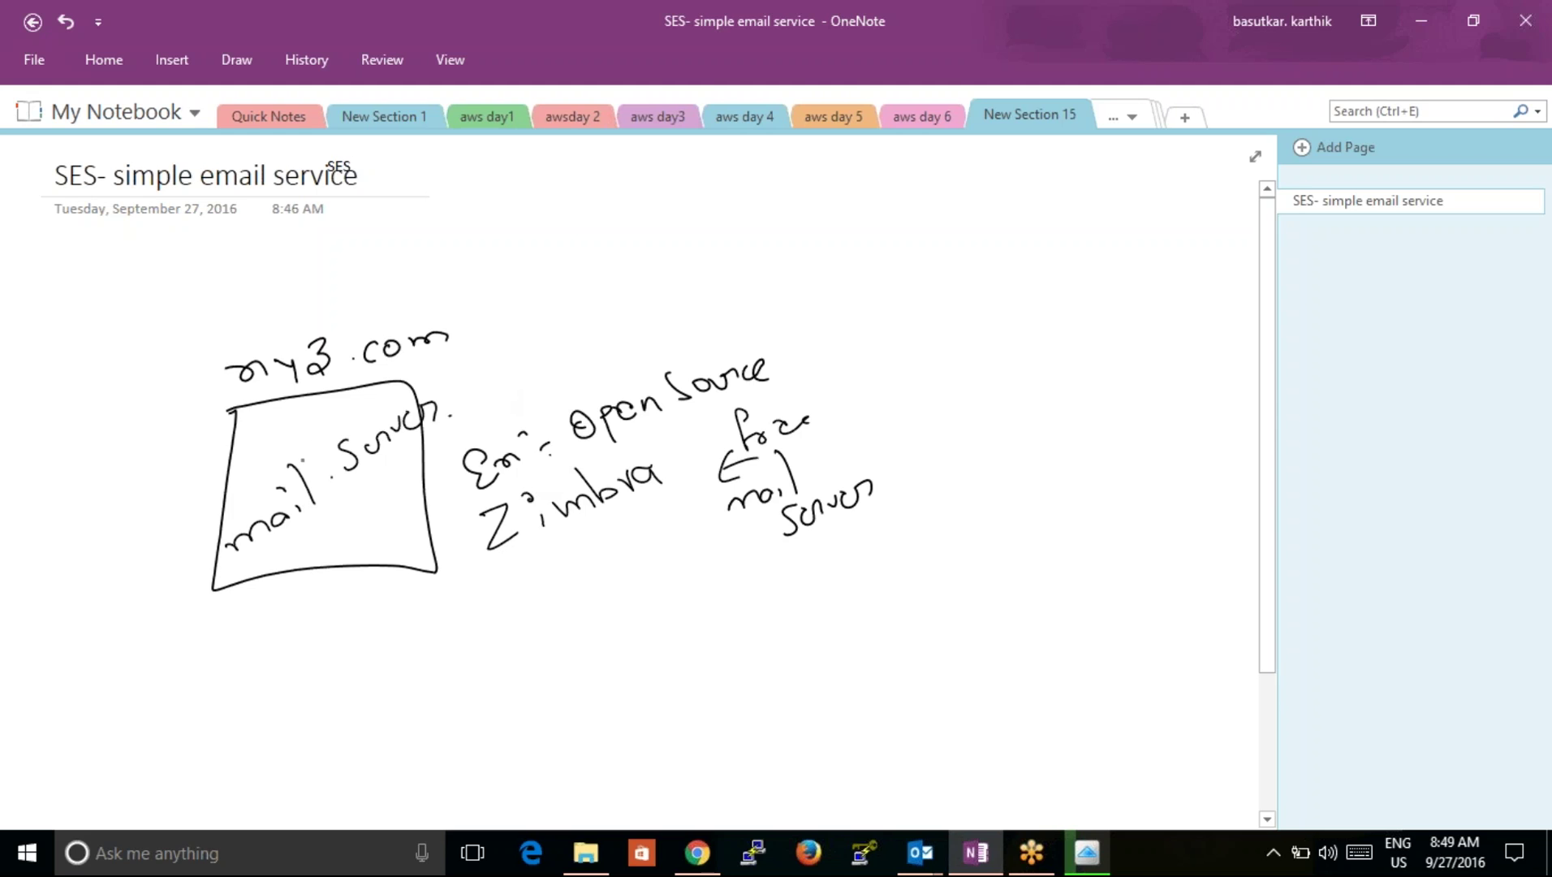
Step: Draw an arrow up-right from the mail server box labelled 'public'
{"action": "mouse_move", "coordinate": [410, 383]}
{"action": "left_mouse_down"}
{"action": "mouse_move", "coordinate": [502, 332]}
{"action": "mouse_move", "coordinate": [576, 349]}
{"action": "mouse_move", "coordinate": [597, 308]}
{"action": "left_mouse_up"}
{"action": "mouse_move", "coordinate": [596, 292]}
{"action": "left_mouse_down"}
{"action": "mouse_move", "coordinate": [614, 317]}
{"action": "mouse_move", "coordinate": [635, 307]}
{"action": "left_mouse_up"}
{"action": "left_click_drag", "start_coordinate": [630, 263], "coordinate": [646, 315]}
{"action": "left_click", "coordinate": [670, 283]}
{"action": "left_click_drag", "start_coordinate": [657, 302], "coordinate": [688, 315]}
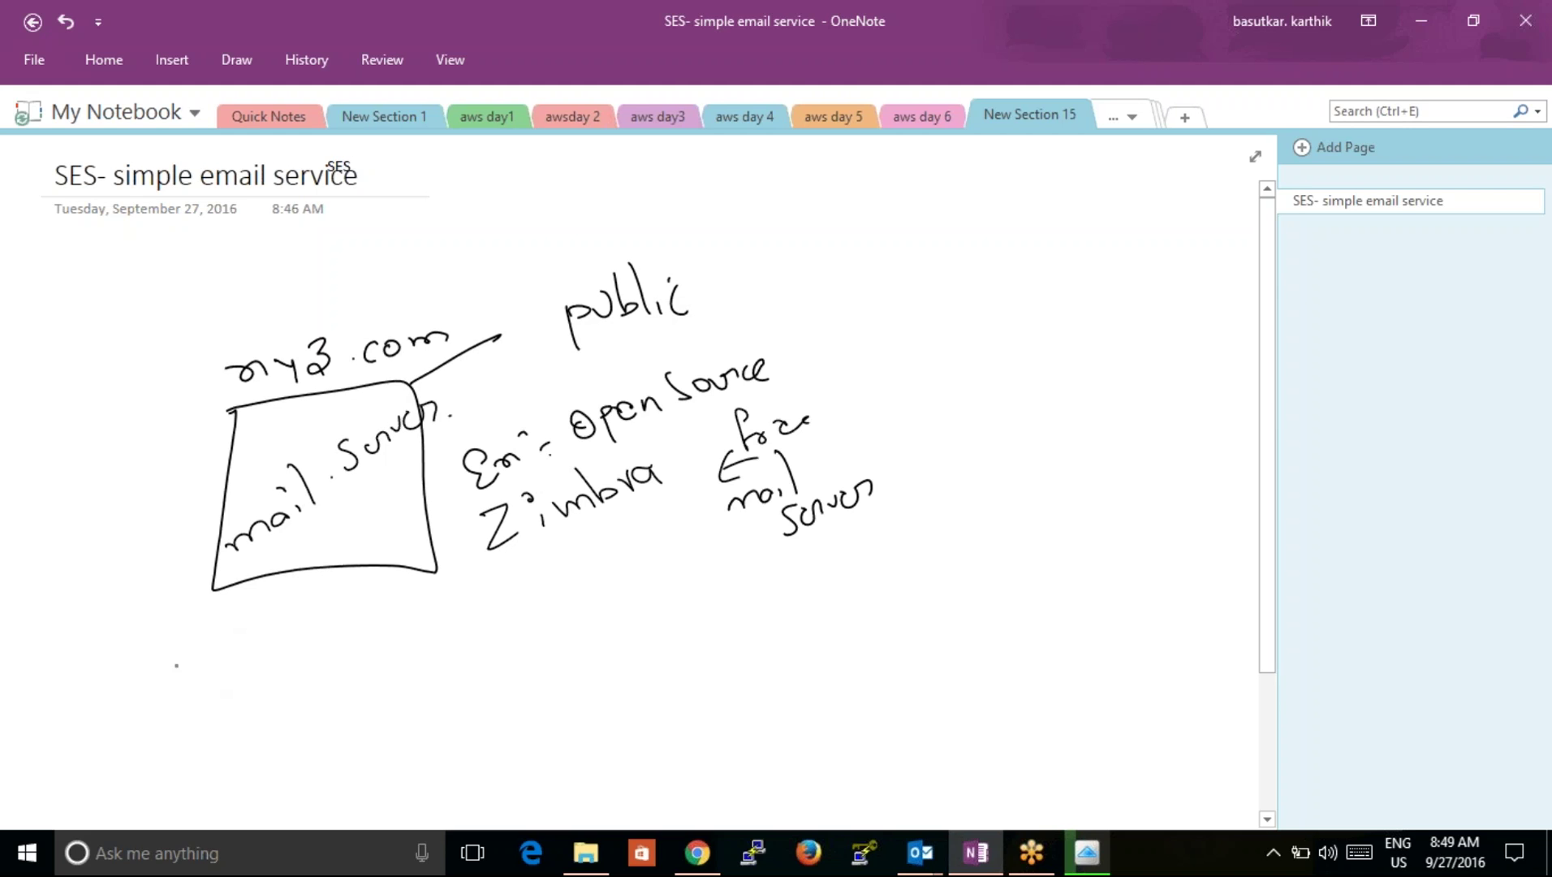
Step: Handwrite two sample my3.com user e-mail addresses below the box
{"action": "mouse_move", "coordinate": [138, 655]}
{"action": "left_mouse_down"}
{"action": "mouse_move", "coordinate": [149, 680]}
{"action": "mouse_move", "coordinate": [219, 658]}
{"action": "left_mouse_up"}
{"action": "mouse_move", "coordinate": [231, 652]}
{"action": "left_mouse_down"}
{"action": "mouse_move", "coordinate": [237, 668]}
{"action": "mouse_move", "coordinate": [276, 649]}
{"action": "mouse_move", "coordinate": [300, 675]}
{"action": "mouse_move", "coordinate": [396, 645]}
{"action": "left_mouse_up"}
{"action": "left_click", "coordinate": [230, 630]}
{"action": "mouse_move", "coordinate": [406, 610]}
{"action": "left_mouse_down"}
{"action": "mouse_move", "coordinate": [412, 635]}
{"action": "mouse_move", "coordinate": [468, 619]}
{"action": "left_mouse_up"}
{"action": "left_click", "coordinate": [431, 621]}
{"action": "left_click_drag", "start_coordinate": [484, 618], "coordinate": [514, 611]}
{"action": "mouse_move", "coordinate": [157, 722]}
{"action": "left_mouse_down"}
{"action": "mouse_move", "coordinate": [167, 736]}
{"action": "mouse_move", "coordinate": [184, 723]}
{"action": "left_mouse_up"}
{"action": "mouse_move", "coordinate": [198, 724]}
{"action": "left_mouse_down"}
{"action": "mouse_move", "coordinate": [206, 747]}
{"action": "mouse_move", "coordinate": [249, 708]}
{"action": "left_mouse_up"}
{"action": "left_click", "coordinate": [204, 700]}
{"action": "mouse_move", "coordinate": [302, 698]}
{"action": "left_mouse_down"}
{"action": "mouse_move", "coordinate": [299, 717]}
{"action": "mouse_move", "coordinate": [284, 705]}
{"action": "left_mouse_up"}
{"action": "left_click_drag", "start_coordinate": [332, 699], "coordinate": [374, 692]}
{"action": "left_click_drag", "start_coordinate": [375, 682], "coordinate": [464, 679]}
{"action": "left_click", "coordinate": [439, 680]}
{"action": "left_click_drag", "start_coordinate": [484, 668], "coordinate": [536, 656]}
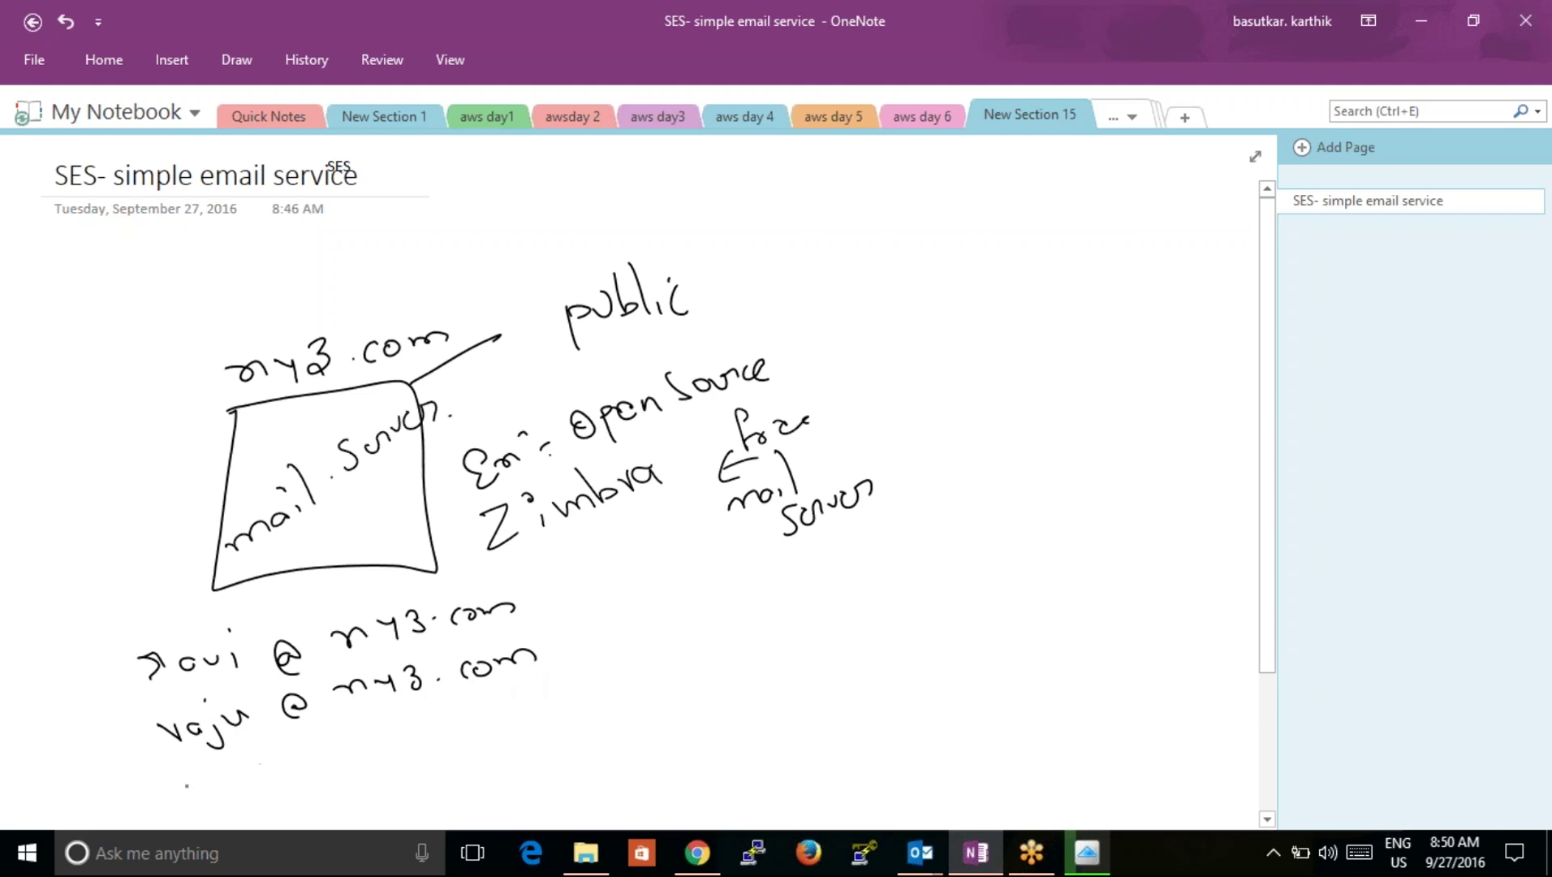
Step: Handwrite a third my3.com user address beneath the first two
{"action": "left_click_drag", "start_coordinate": [187, 786], "coordinate": [203, 767]}
{"action": "left_click_drag", "start_coordinate": [233, 779], "coordinate": [367, 740]}
{"action": "mouse_move", "coordinate": [407, 728]}
{"action": "left_mouse_down"}
{"action": "mouse_move", "coordinate": [459, 735]}
{"action": "mouse_move", "coordinate": [601, 698]}
{"action": "left_mouse_up"}
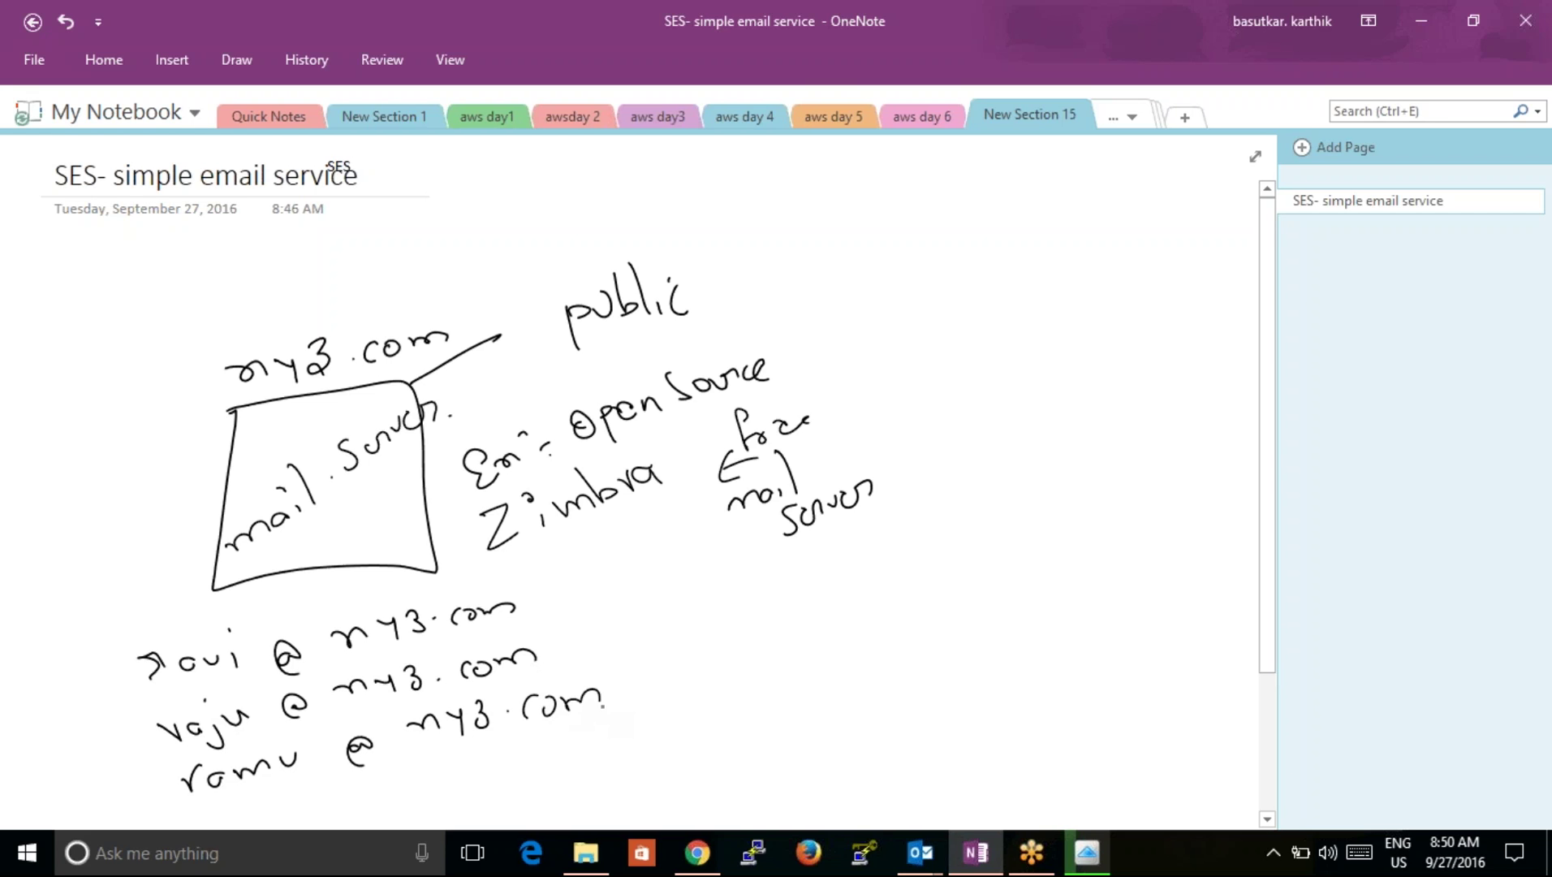
{"action": "left_click", "coordinate": [1266, 818]}
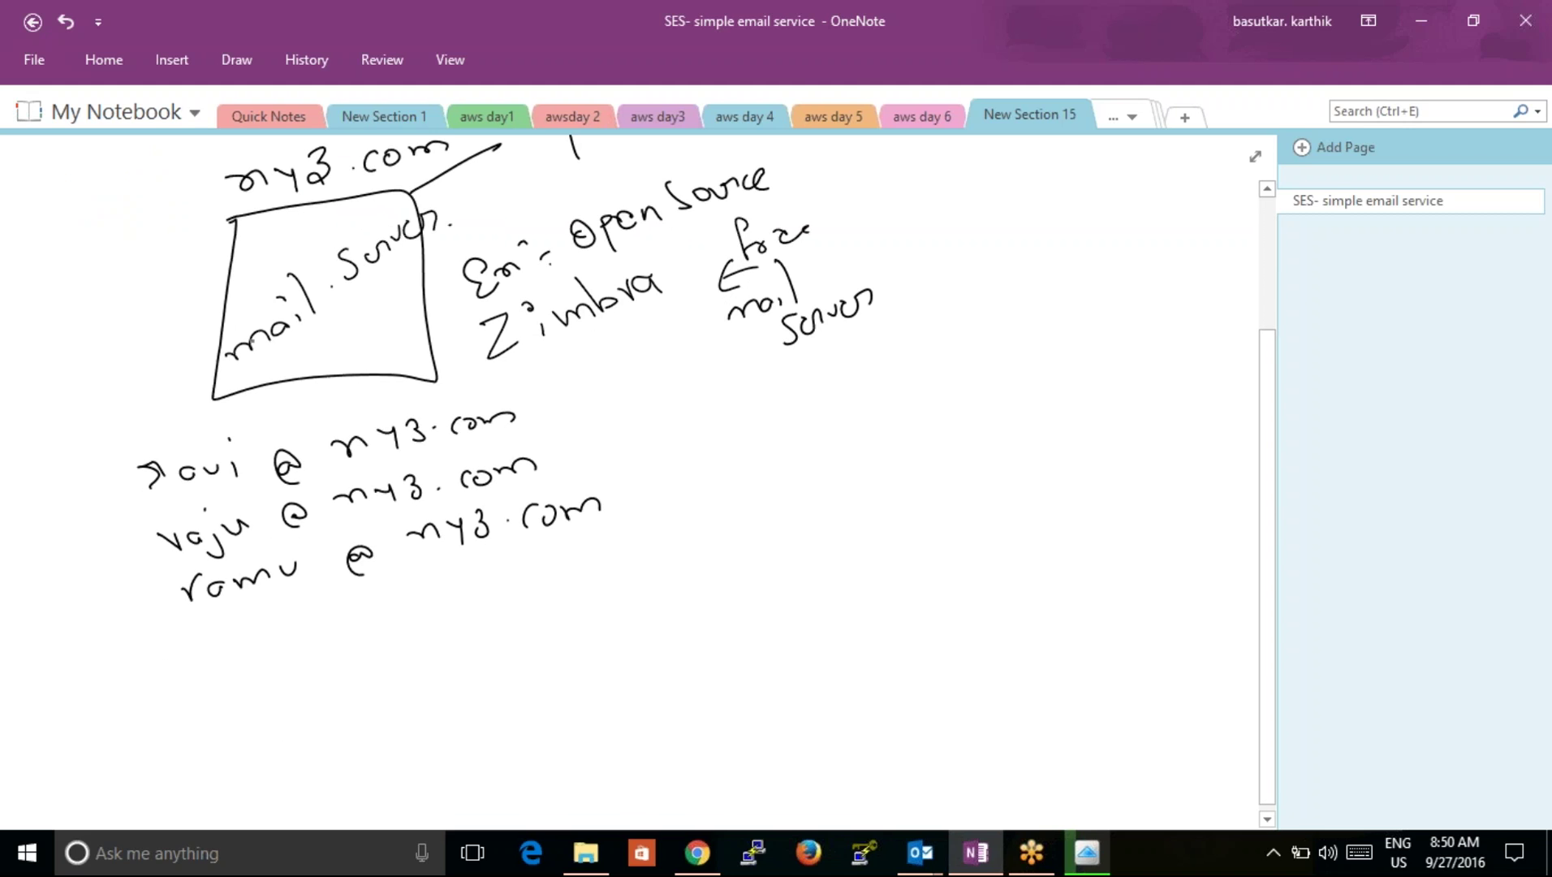
Step: Bracket the three addresses and sketch three laptops below them
{"action": "mouse_move", "coordinate": [155, 465]}
{"action": "left_mouse_down"}
{"action": "mouse_move", "coordinate": [118, 497]}
{"action": "mouse_move", "coordinate": [160, 623]}
{"action": "left_mouse_up"}
{"action": "mouse_move", "coordinate": [256, 692]}
{"action": "left_mouse_down"}
{"action": "mouse_move", "coordinate": [334, 682]}
{"action": "mouse_move", "coordinate": [367, 750]}
{"action": "mouse_move", "coordinate": [326, 692]}
{"action": "left_mouse_up"}
{"action": "mouse_move", "coordinate": [268, 773]}
{"action": "left_mouse_down"}
{"action": "mouse_move", "coordinate": [391, 784]}
{"action": "mouse_move", "coordinate": [362, 754]}
{"action": "left_mouse_up"}
{"action": "mouse_move", "coordinate": [625, 664]}
{"action": "left_mouse_down"}
{"action": "mouse_move", "coordinate": [714, 697]}
{"action": "mouse_move", "coordinate": [728, 743]}
{"action": "mouse_move", "coordinate": [708, 712]}
{"action": "left_mouse_up"}
{"action": "left_click_drag", "start_coordinate": [923, 664], "coordinate": [1031, 653]}
{"action": "left_click_drag", "start_coordinate": [913, 734], "coordinate": [1034, 771]}
{"action": "left_click_drag", "start_coordinate": [1021, 714], "coordinate": [1034, 769]}
Step: Write each user's name above the three laptops
{"action": "left_click_drag", "start_coordinate": [257, 641], "coordinate": [336, 647]}
{"action": "left_click_drag", "start_coordinate": [338, 646], "coordinate": [341, 656]}
{"action": "left_click", "coordinate": [342, 643]}
{"action": "mouse_move", "coordinate": [602, 619]}
{"action": "left_mouse_down"}
{"action": "mouse_move", "coordinate": [656, 627]}
{"action": "mouse_move", "coordinate": [638, 643]}
{"action": "mouse_move", "coordinate": [682, 626]}
{"action": "left_mouse_up"}
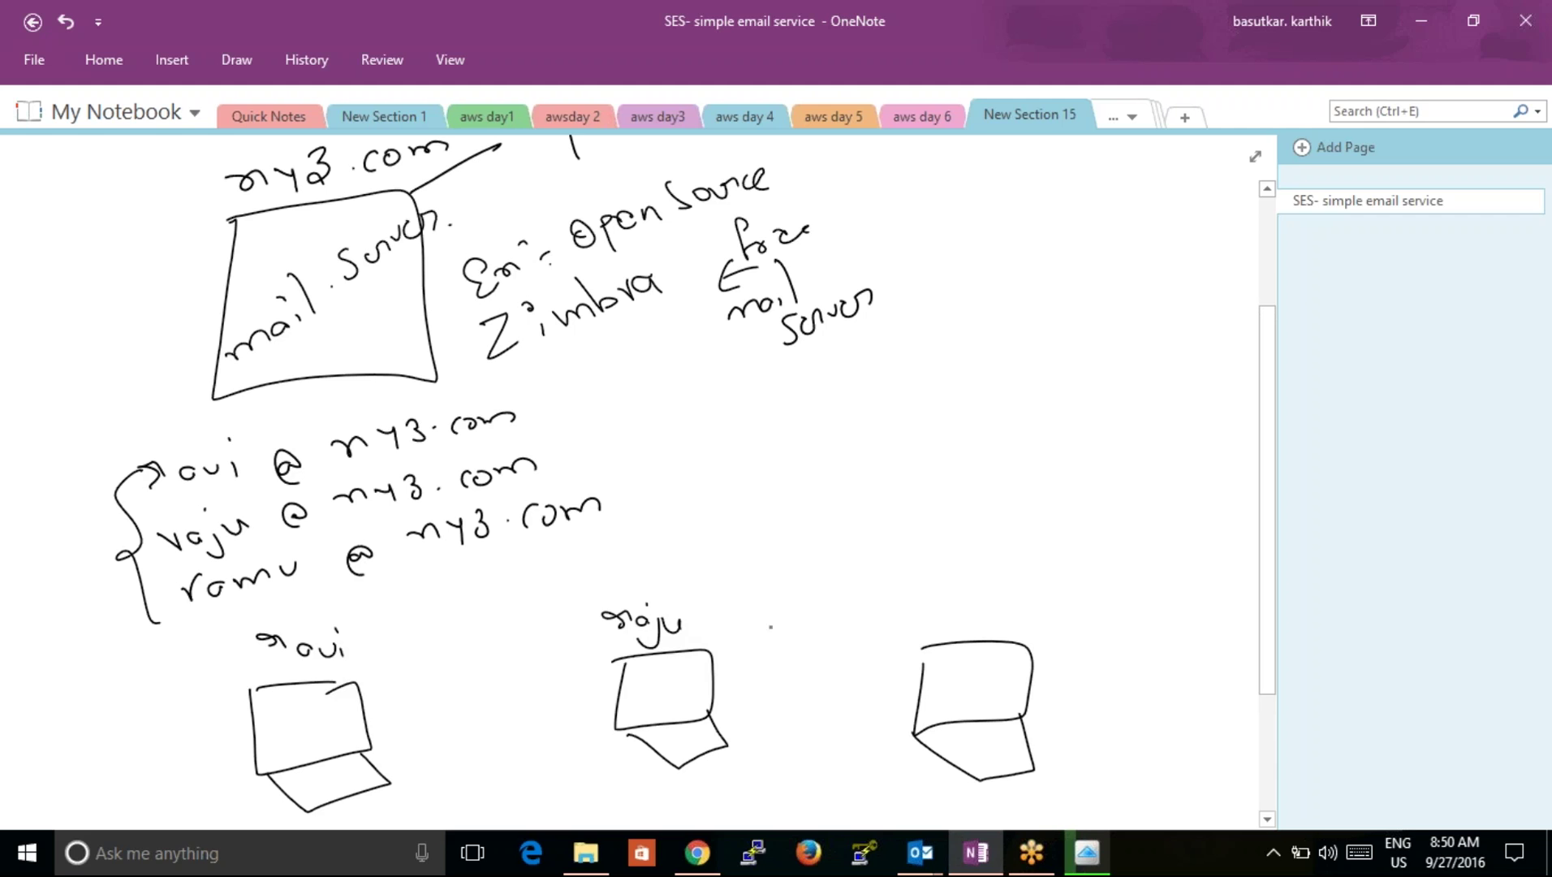
{"action": "mouse_move", "coordinate": [903, 613]}
{"action": "left_mouse_down"}
{"action": "mouse_move", "coordinate": [915, 621]}
{"action": "mouse_move", "coordinate": [923, 601]}
{"action": "left_mouse_up"}
{"action": "left_click_drag", "start_coordinate": [931, 615], "coordinate": [985, 618]}
{"action": "left_click_drag", "start_coordinate": [996, 608], "coordinate": [1015, 611]}
{"action": "mouse_move", "coordinate": [303, 607]}
{"action": "left_mouse_down"}
{"action": "mouse_move", "coordinate": [258, 619]}
{"action": "mouse_move", "coordinate": [274, 804]}
{"action": "mouse_move", "coordinate": [455, 716]}
{"action": "mouse_move", "coordinate": [300, 633]}
{"action": "left_mouse_up"}
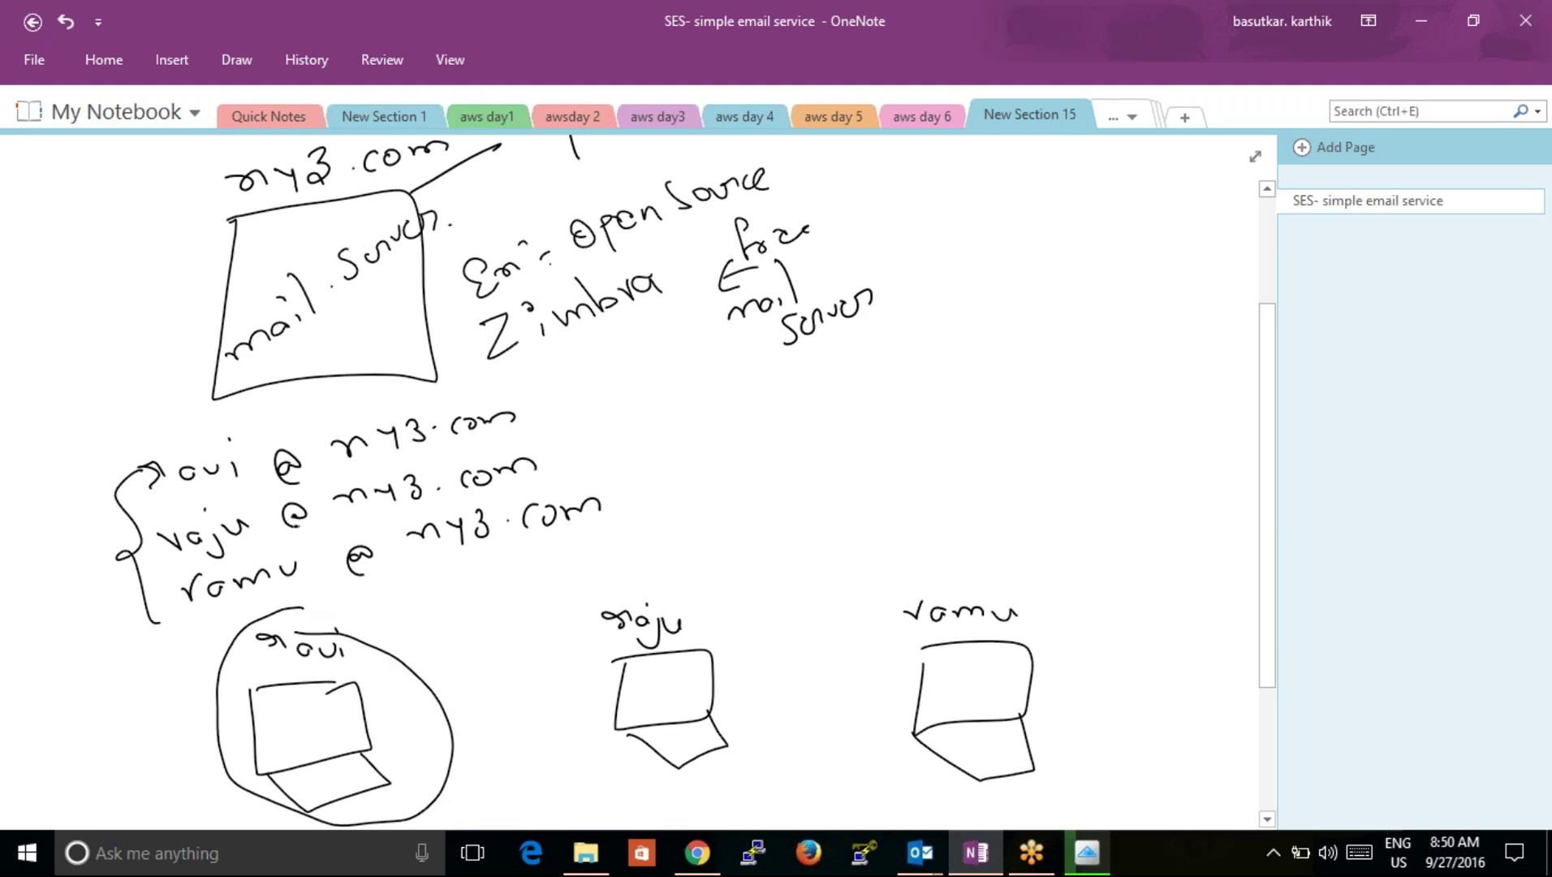
Step: Connect each laptop to a handwritten 'outlook' label
{"action": "left_click_drag", "start_coordinate": [329, 721], "coordinate": [387, 674]}
{"action": "left_click_drag", "start_coordinate": [380, 647], "coordinate": [396, 672]}
{"action": "left_click_drag", "start_coordinate": [422, 635], "coordinate": [459, 631]}
{"action": "left_click_drag", "start_coordinate": [445, 621], "coordinate": [480, 598]}
{"action": "left_click_drag", "start_coordinate": [492, 602], "coordinate": [507, 605]}
{"action": "mouse_move", "coordinate": [510, 609]}
{"action": "left_mouse_down"}
{"action": "mouse_move", "coordinate": [514, 581]}
{"action": "mouse_move", "coordinate": [533, 607]}
{"action": "left_mouse_up"}
{"action": "left_click_drag", "start_coordinate": [682, 678], "coordinate": [771, 605]}
{"action": "mouse_move", "coordinate": [773, 581]}
{"action": "left_mouse_down"}
{"action": "mouse_move", "coordinate": [776, 602]}
{"action": "mouse_move", "coordinate": [785, 595]}
{"action": "left_mouse_up"}
{"action": "left_click_drag", "start_coordinate": [789, 601], "coordinate": [824, 572]}
{"action": "left_click_drag", "start_coordinate": [832, 558], "coordinate": [830, 581]}
{"action": "left_click_drag", "start_coordinate": [844, 566], "coordinate": [855, 579]}
{"action": "left_click", "coordinate": [864, 566]}
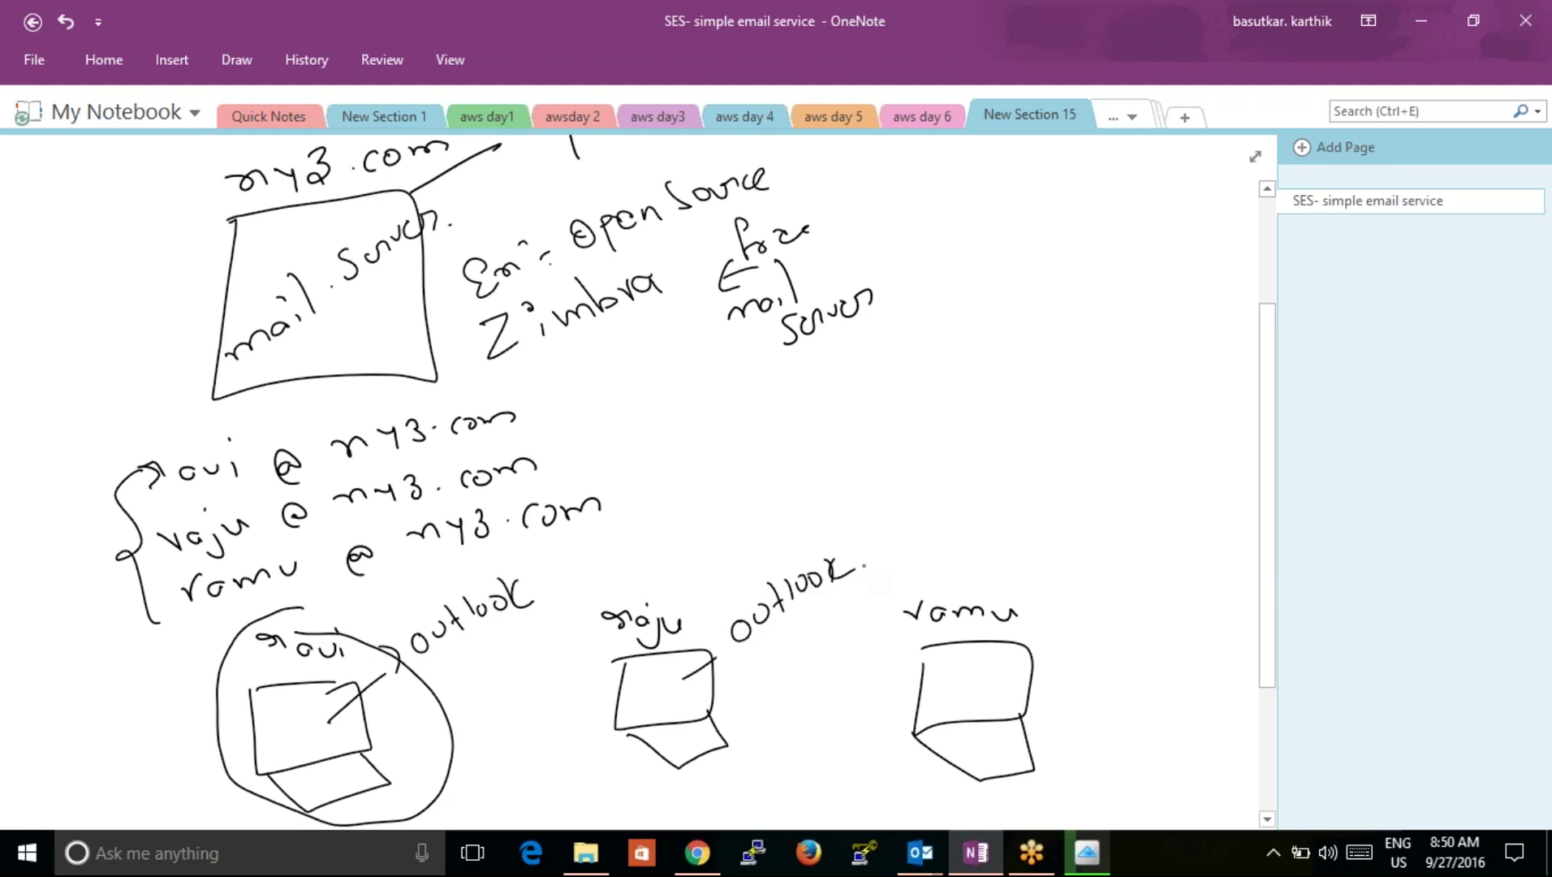
{"action": "left_click_drag", "start_coordinate": [995, 664], "coordinate": [1053, 646]}
{"action": "left_click_drag", "start_coordinate": [1074, 630], "coordinate": [1133, 635]}
{"action": "left_click_drag", "start_coordinate": [1143, 622], "coordinate": [1171, 619]}
{"action": "mouse_move", "coordinate": [1185, 595]}
{"action": "left_mouse_down"}
{"action": "mouse_move", "coordinate": [1182, 623]}
{"action": "mouse_move", "coordinate": [1206, 622]}
{"action": "left_mouse_up"}
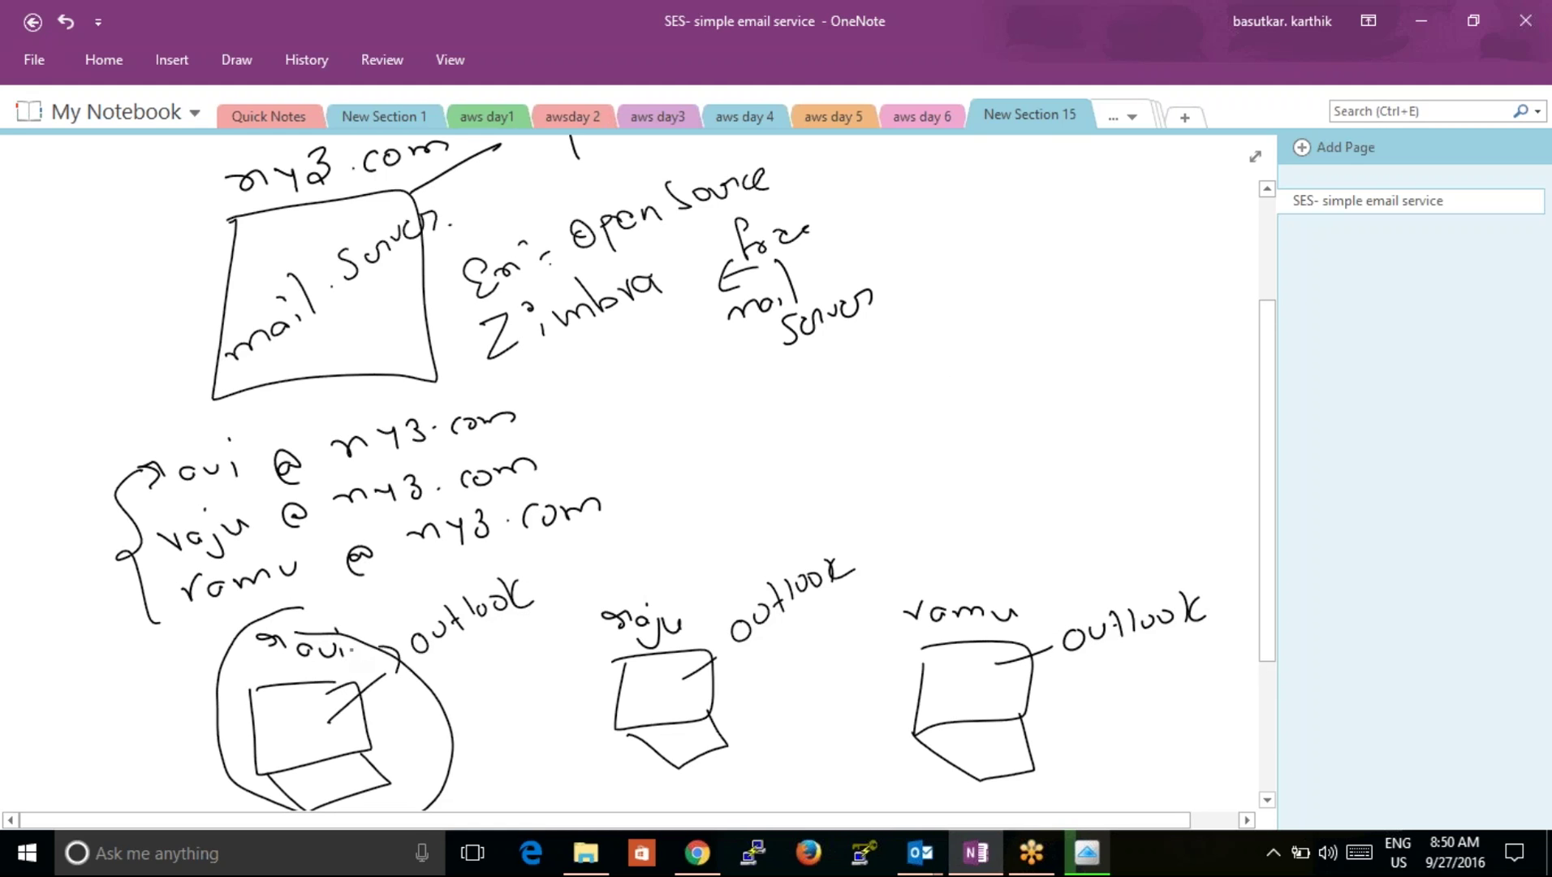
Step: Draw arrows between users, into the mail server, and from my3.com to the Zimbra note
{"action": "mouse_move", "coordinate": [355, 643]}
{"action": "left_mouse_down"}
{"action": "mouse_move", "coordinate": [357, 618]}
{"action": "mouse_move", "coordinate": [626, 623]}
{"action": "left_mouse_up"}
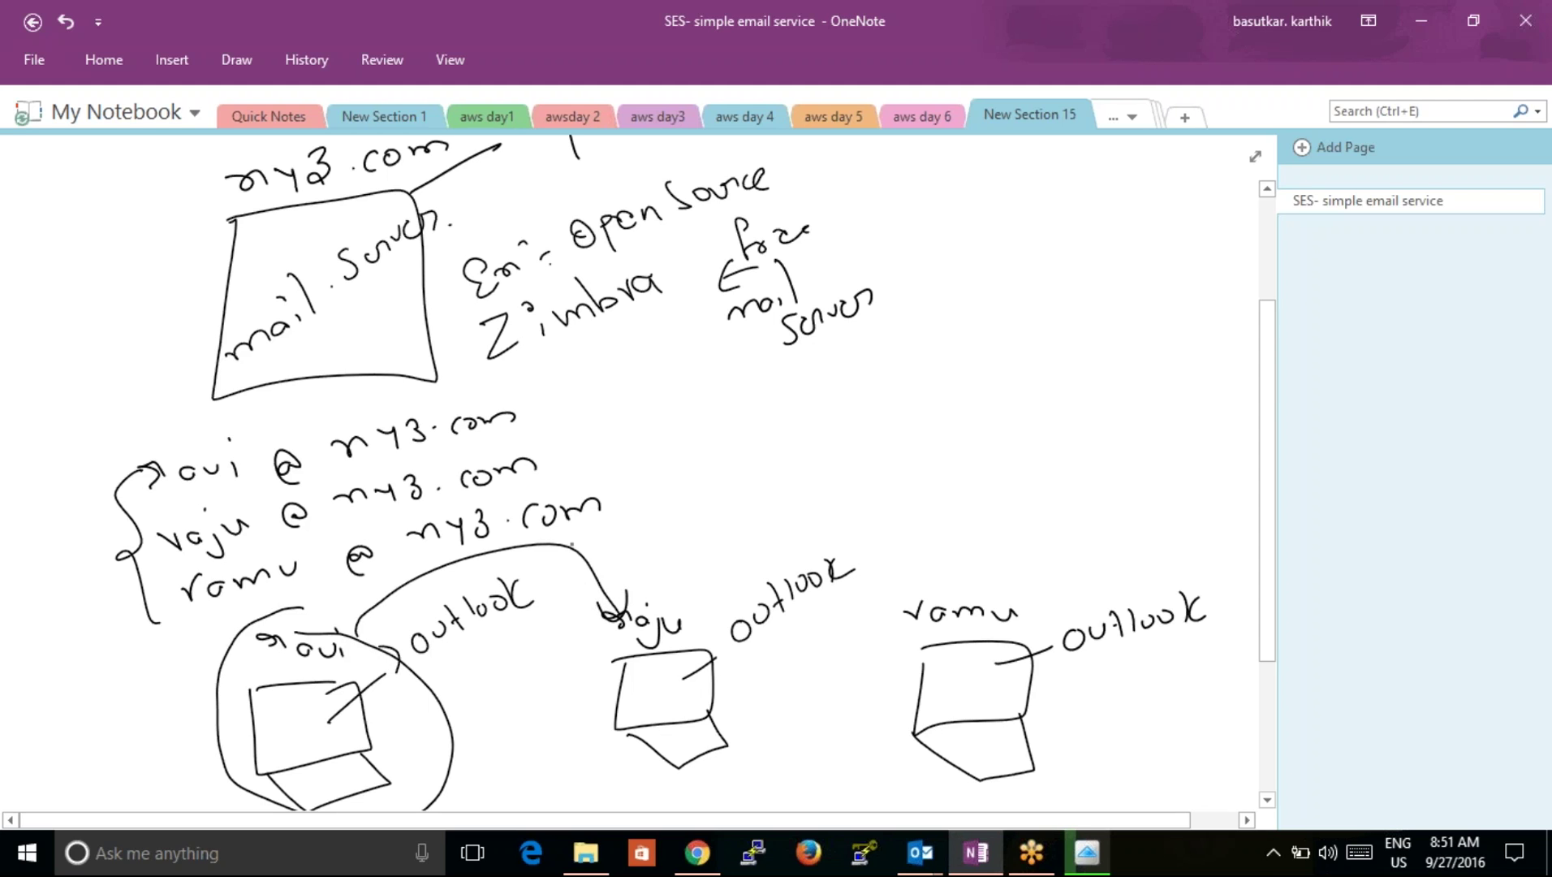
{"action": "scroll", "coordinate": [573, 542], "scroll_direction": "down", "scroll_amount": 1}
{"action": "left_click_drag", "start_coordinate": [105, 329], "coordinate": [180, 295]}
{"action": "mouse_move", "coordinate": [152, 284]}
{"action": "left_mouse_down"}
{"action": "mouse_move", "coordinate": [185, 299]}
{"action": "mouse_move", "coordinate": [175, 321]}
{"action": "left_mouse_up"}
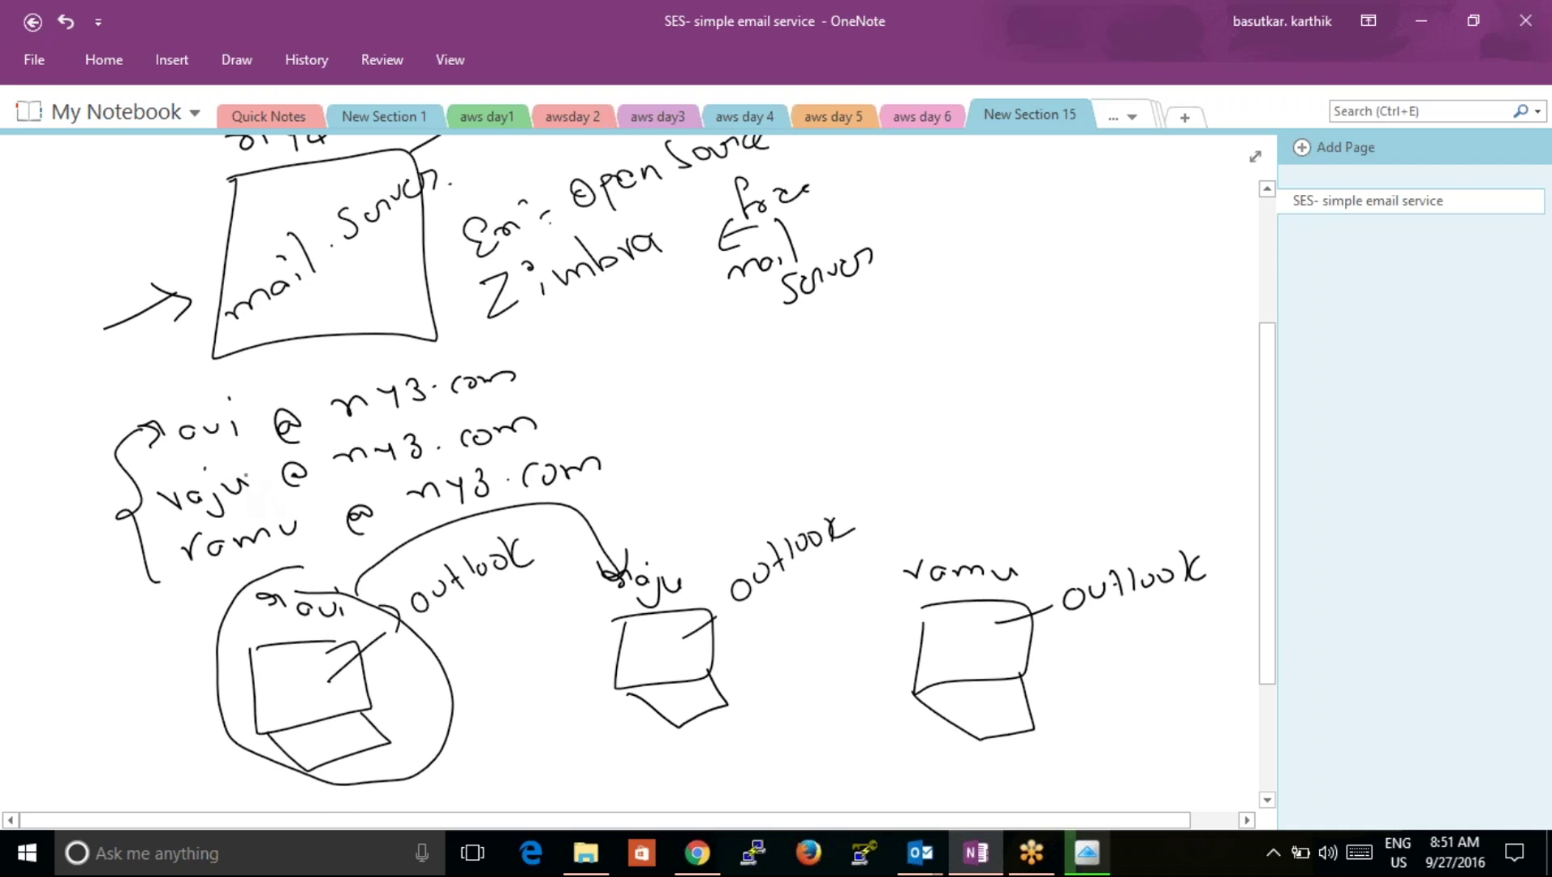
{"action": "left_click_drag", "start_coordinate": [327, 375], "coordinate": [412, 512]}
{"action": "left_click_drag", "start_coordinate": [605, 456], "coordinate": [492, 315]}
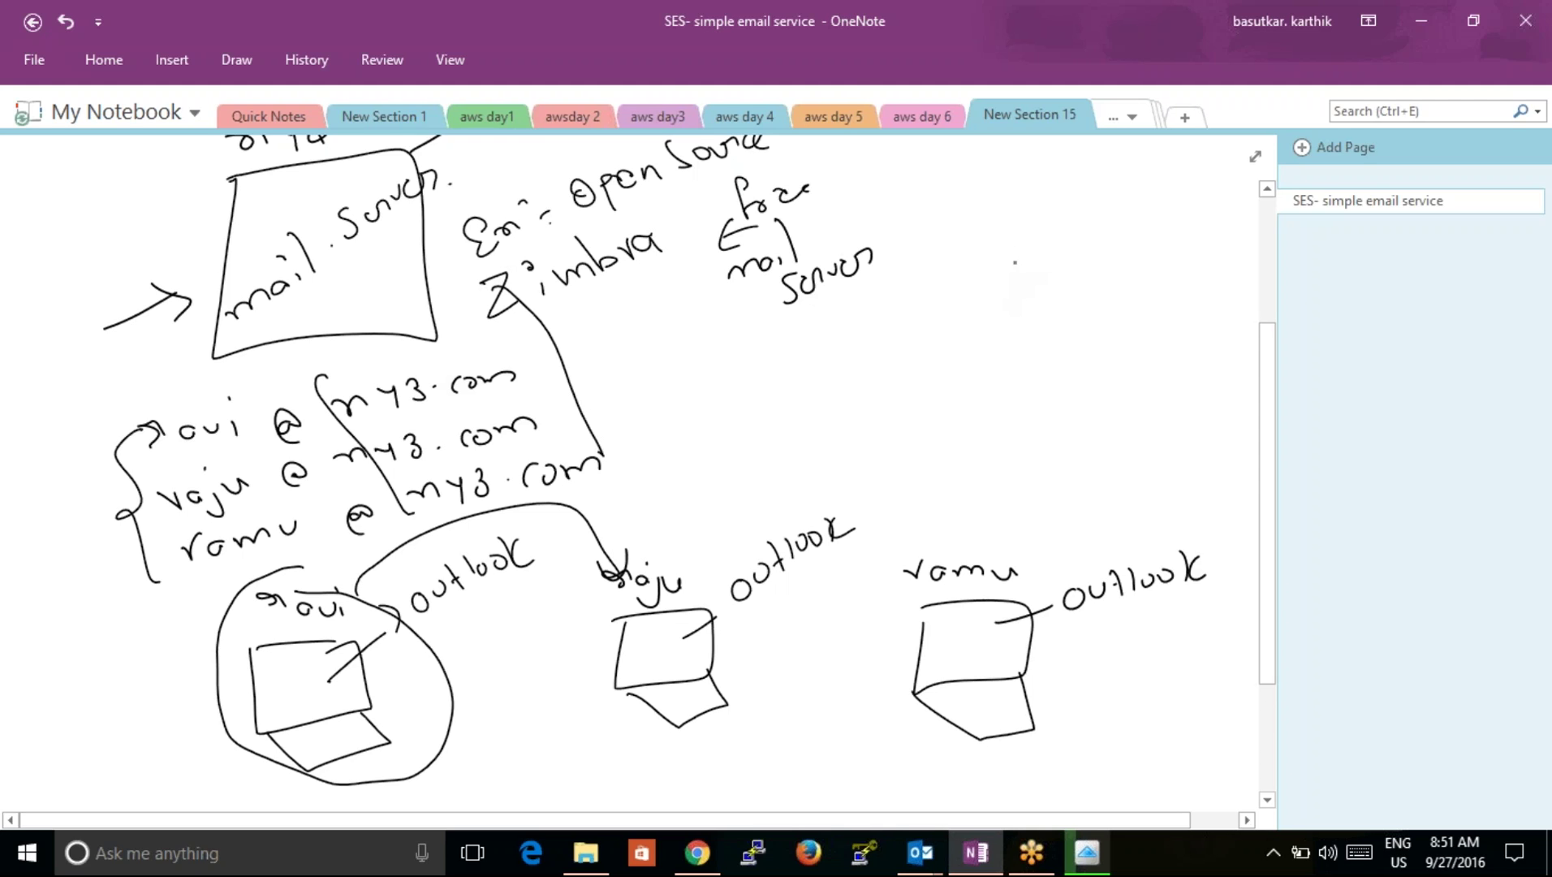
Step: Draw a box at the right labelled 'gmail mailserver'
{"action": "mouse_move", "coordinate": [1015, 251]}
{"action": "left_mouse_down"}
{"action": "mouse_move", "coordinate": [1010, 390]}
{"action": "mouse_move", "coordinate": [1167, 293]}
{"action": "mouse_move", "coordinate": [1039, 230]}
{"action": "left_mouse_up"}
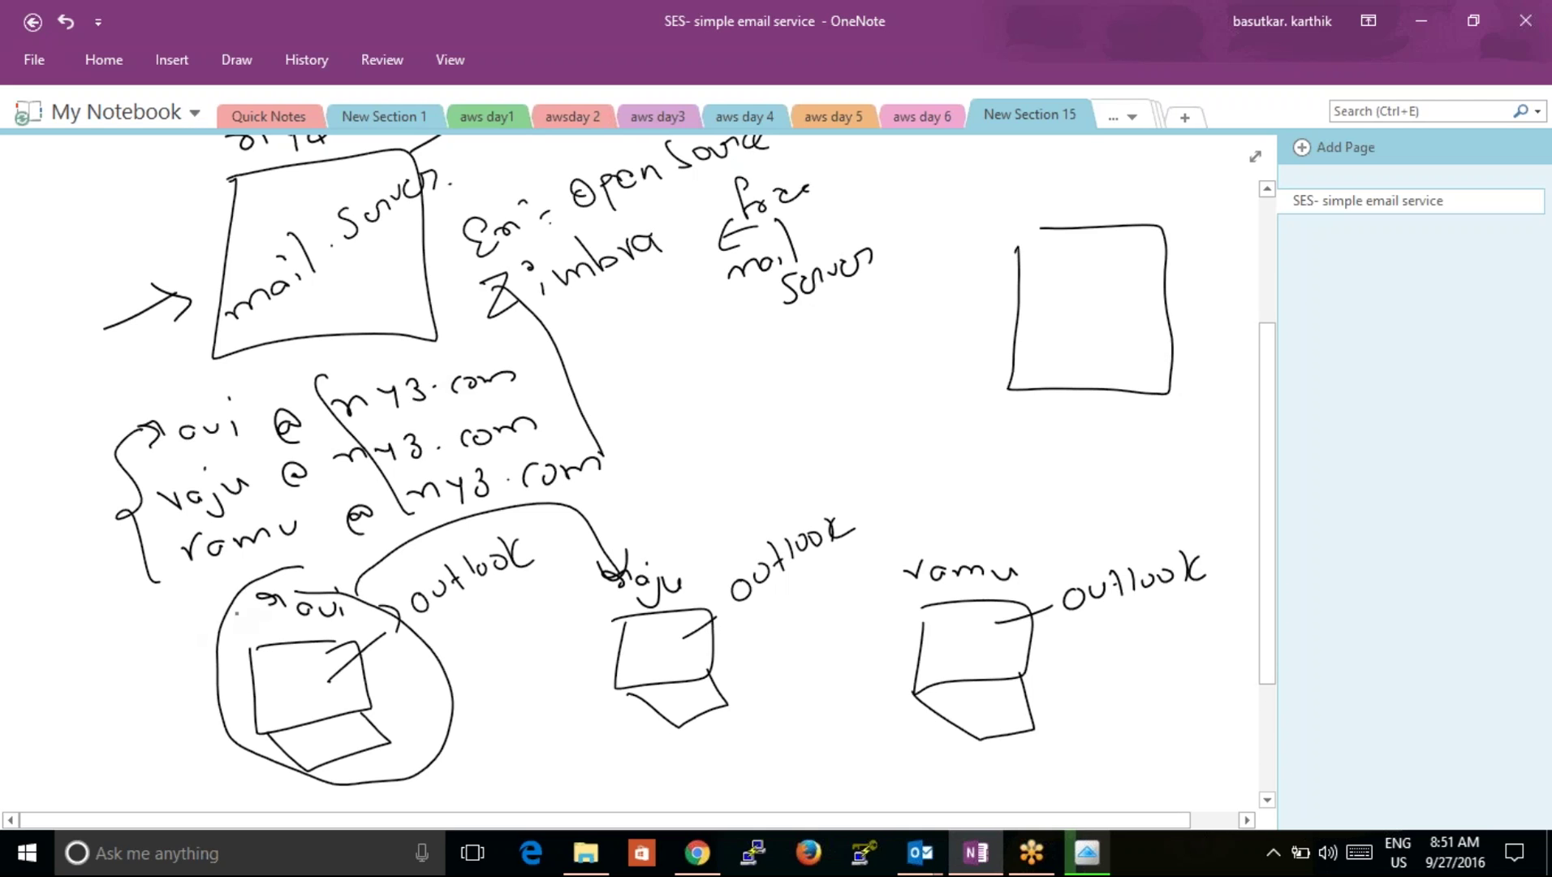
{"action": "left_click_drag", "start_coordinate": [319, 678], "coordinate": [307, 690]}
{"action": "mouse_move", "coordinate": [1037, 305]}
{"action": "left_mouse_down"}
{"action": "mouse_move", "coordinate": [1055, 323]}
{"action": "mouse_move", "coordinate": [1107, 309]}
{"action": "left_mouse_up"}
{"action": "left_click_drag", "start_coordinate": [1112, 260], "coordinate": [1117, 315]}
{"action": "mouse_move", "coordinate": [1019, 380]}
{"action": "left_mouse_down"}
{"action": "mouse_move", "coordinate": [1051, 358]}
{"action": "mouse_move", "coordinate": [1125, 362]}
{"action": "mouse_move", "coordinate": [1184, 333]}
{"action": "left_mouse_up"}
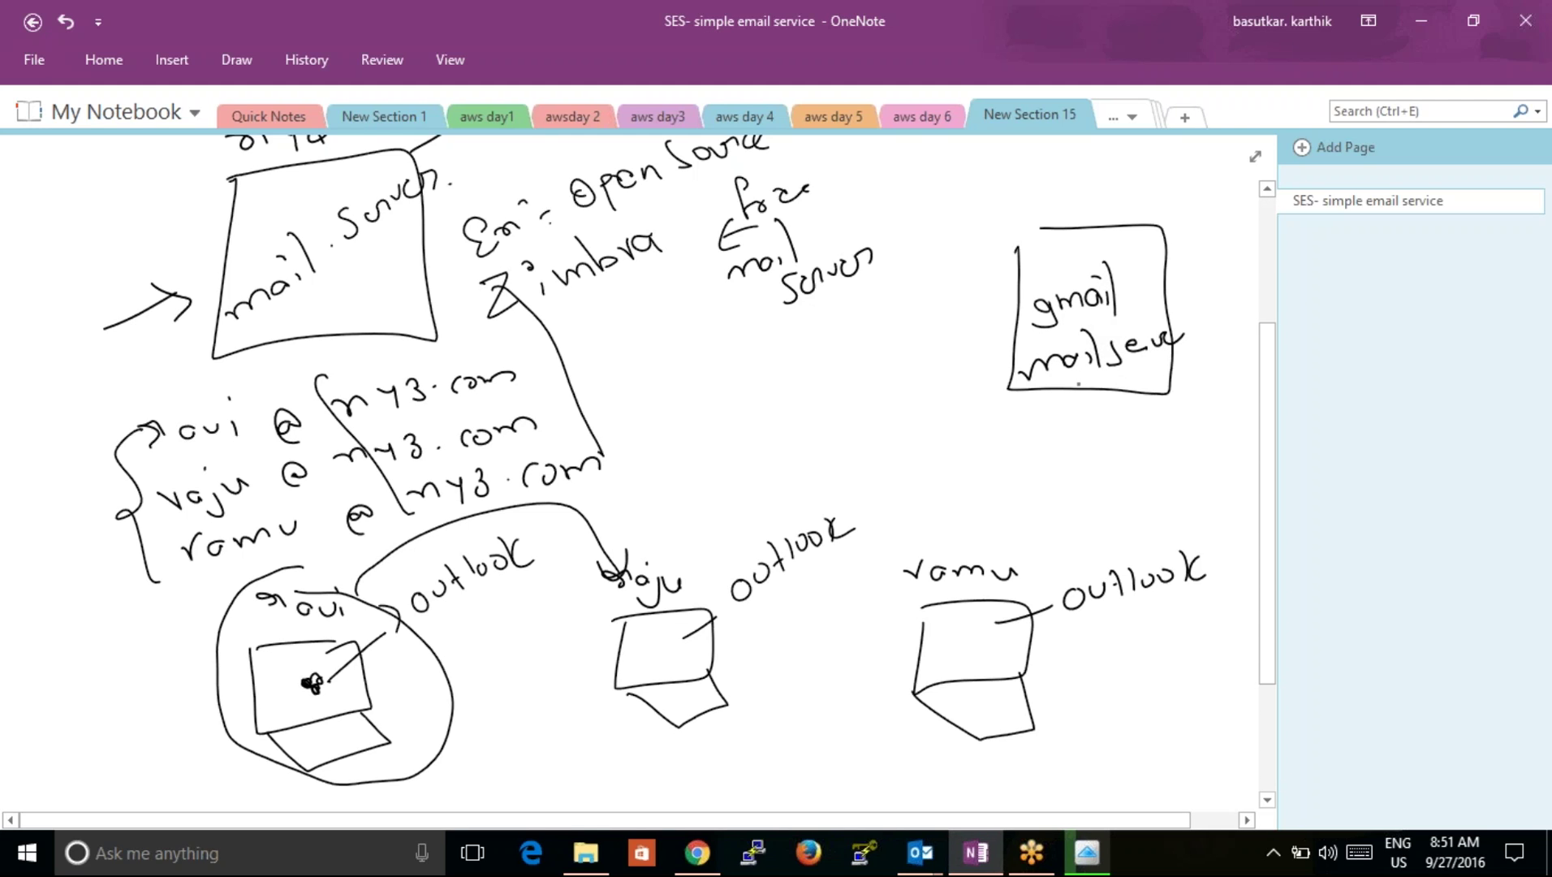
Step: Write sample gmail.com addresses beneath the gmail box
{"action": "left_click_drag", "start_coordinate": [1003, 464], "coordinate": [1024, 461]}
{"action": "mouse_move", "coordinate": [1052, 444]}
{"action": "left_mouse_down"}
{"action": "mouse_move", "coordinate": [1040, 456]}
{"action": "mouse_move", "coordinate": [1084, 445]}
{"action": "mouse_move", "coordinate": [1069, 463]}
{"action": "left_mouse_up"}
{"action": "mouse_move", "coordinate": [1117, 438]}
{"action": "left_mouse_down"}
{"action": "mouse_move", "coordinate": [1113, 459]}
{"action": "mouse_move", "coordinate": [1142, 431]}
{"action": "mouse_move", "coordinate": [1250, 398]}
{"action": "left_mouse_up"}
{"action": "left_click_drag", "start_coordinate": [1054, 486], "coordinate": [1076, 511]}
Step: Write a second gmail address, circle the first laptop's user, and arrow it to the gmail addresses
{"action": "mouse_move", "coordinate": [1119, 487]}
{"action": "left_mouse_down"}
{"action": "mouse_move", "coordinate": [1139, 504]}
{"action": "mouse_move", "coordinate": [1208, 469]}
{"action": "mouse_move", "coordinate": [1213, 439]}
{"action": "mouse_move", "coordinate": [1238, 452]}
{"action": "mouse_move", "coordinate": [1254, 437]}
{"action": "left_mouse_up"}
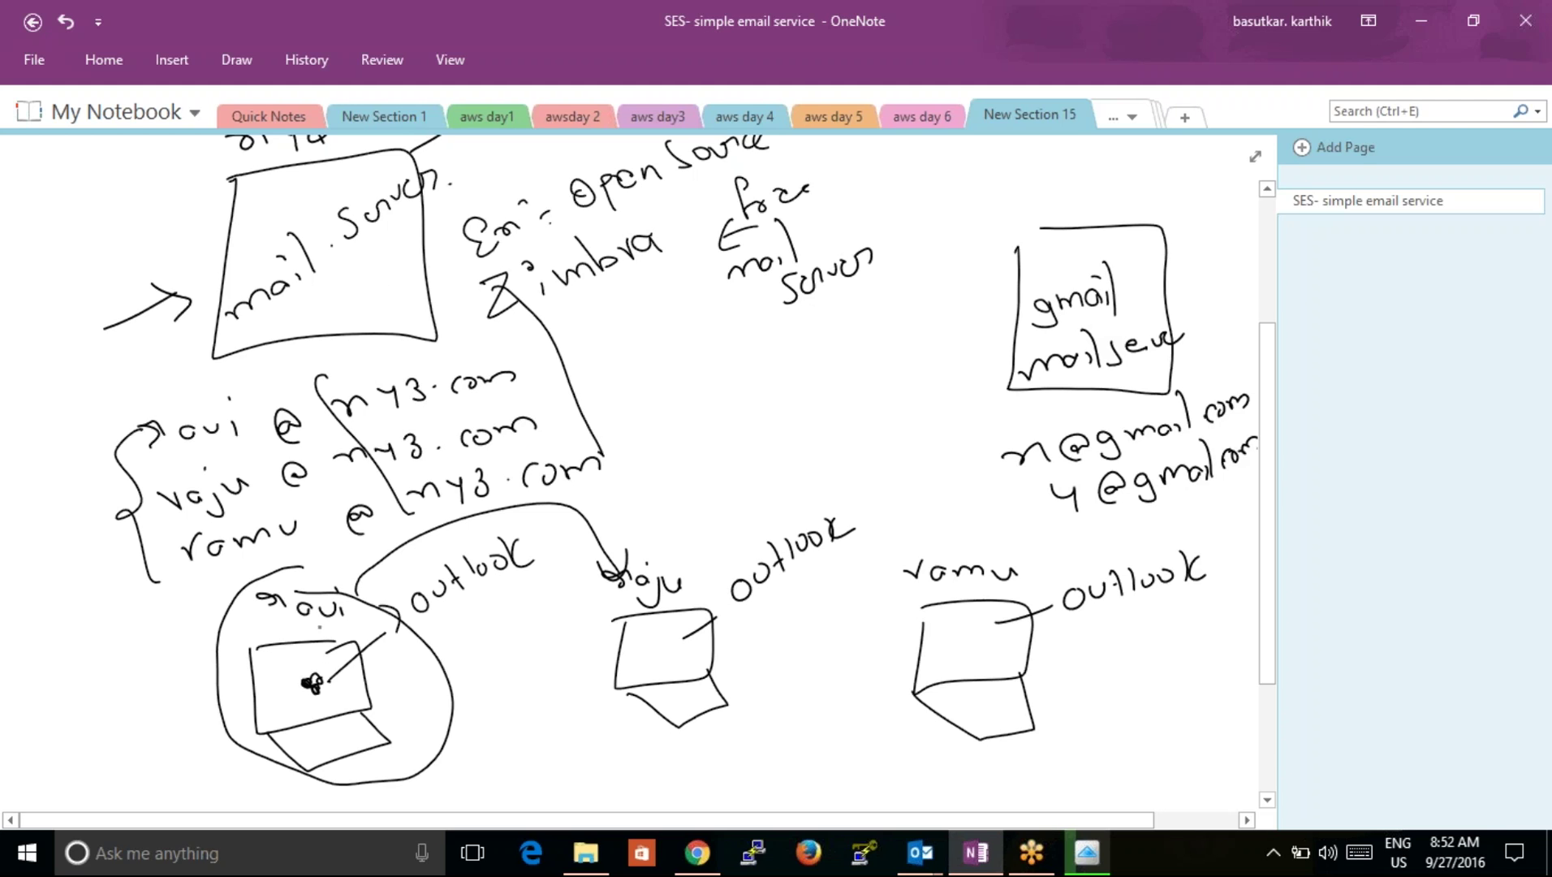
{"action": "mouse_move", "coordinate": [324, 659]}
{"action": "left_mouse_down"}
{"action": "mouse_move", "coordinate": [339, 662]}
{"action": "mouse_move", "coordinate": [321, 284]}
{"action": "mouse_move", "coordinate": [337, 272]}
{"action": "mouse_move", "coordinate": [343, 308]}
{"action": "left_mouse_up"}
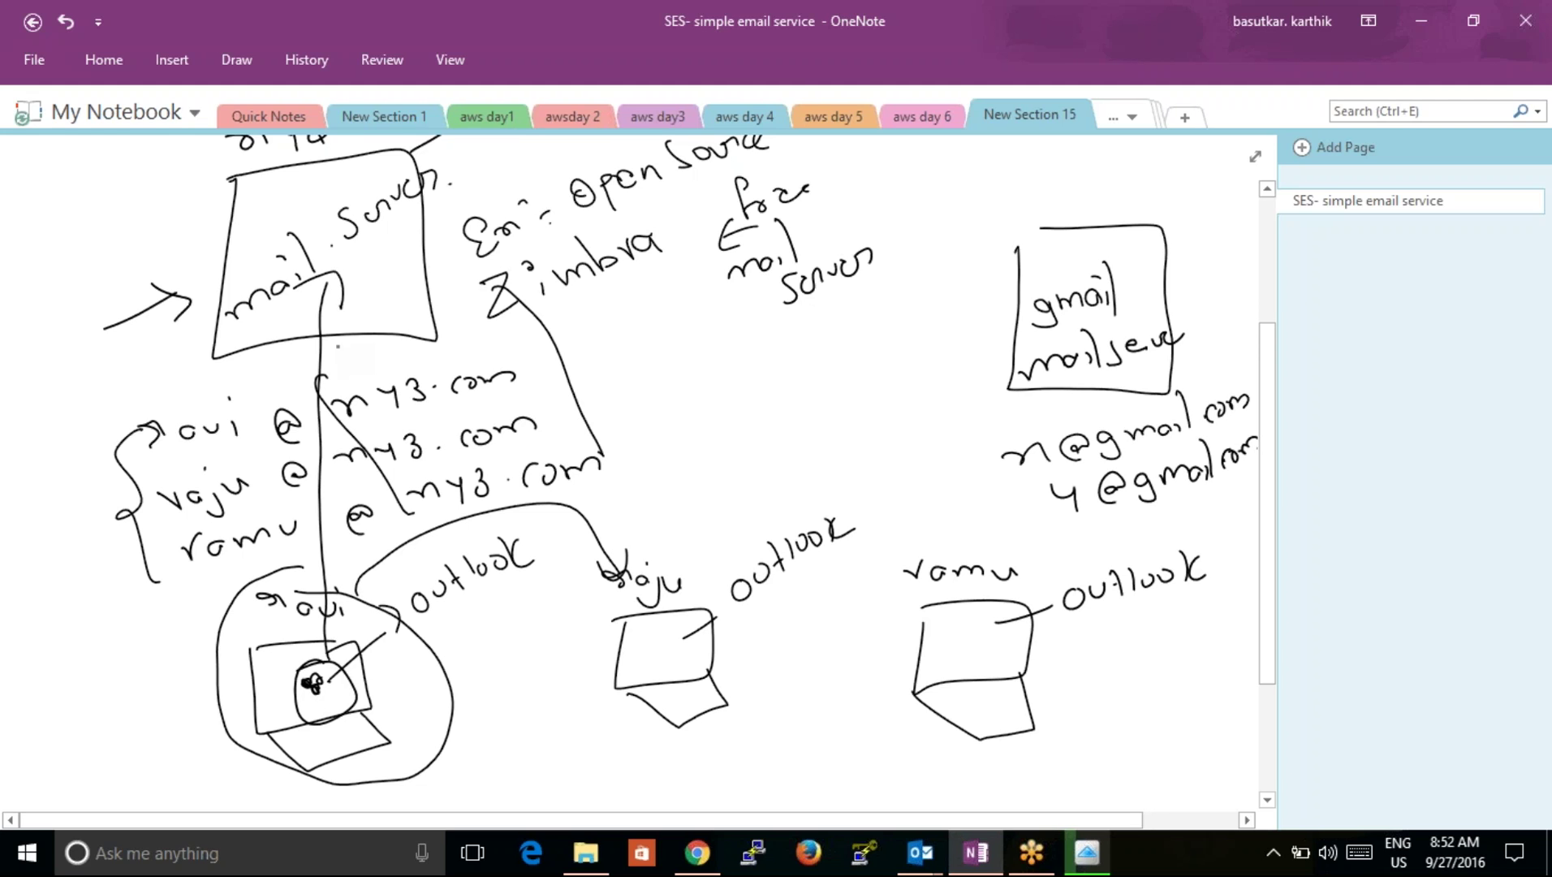
{"action": "mouse_move", "coordinate": [225, 292]}
{"action": "left_mouse_down"}
{"action": "mouse_move", "coordinate": [289, 233]}
{"action": "mouse_move", "coordinate": [426, 165]}
{"action": "mouse_move", "coordinate": [221, 311]}
{"action": "left_mouse_up"}
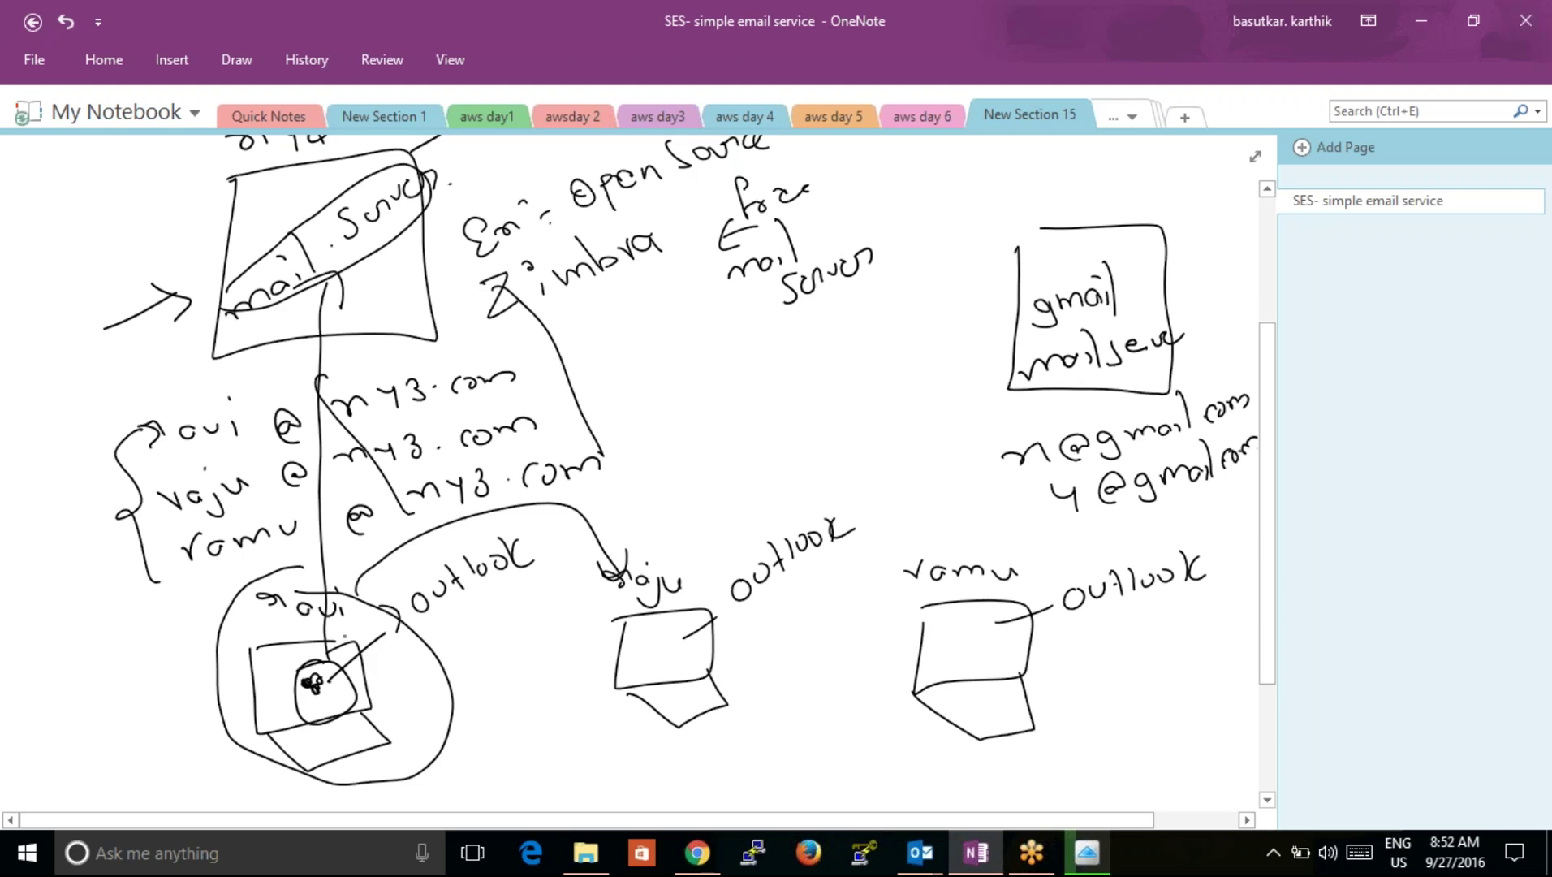
{"action": "mouse_move", "coordinate": [367, 659]}
{"action": "left_mouse_down"}
{"action": "mouse_move", "coordinate": [970, 439]}
{"action": "mouse_move", "coordinate": [955, 457]}
{"action": "left_mouse_up"}
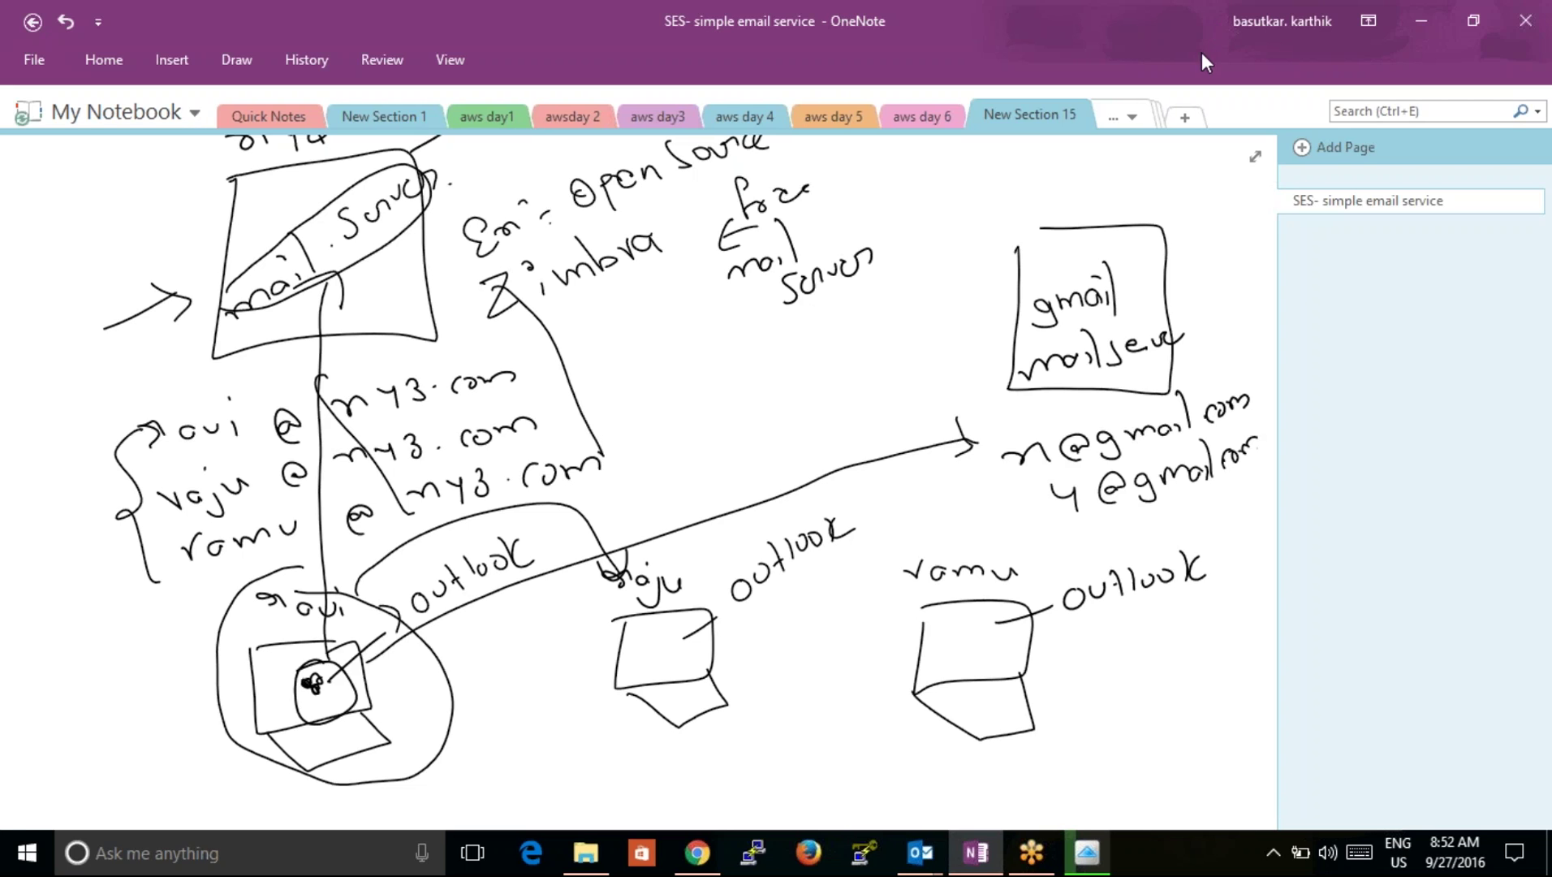
Step: Draw a box labelled 'Route 53' with a circled MX note, linked by a line to the mail server
{"action": "mouse_move", "coordinate": [849, 162]}
{"action": "left_mouse_down"}
{"action": "mouse_move", "coordinate": [882, 207]}
{"action": "mouse_move", "coordinate": [862, 155]}
{"action": "mouse_move", "coordinate": [863, 207]}
{"action": "mouse_move", "coordinate": [920, 185]}
{"action": "left_mouse_up"}
{"action": "mouse_move", "coordinate": [919, 144]}
{"action": "left_mouse_down"}
{"action": "mouse_move", "coordinate": [929, 185]}
{"action": "mouse_move", "coordinate": [939, 173]}
{"action": "left_mouse_up"}
{"action": "mouse_move", "coordinate": [951, 165]}
{"action": "left_mouse_down"}
{"action": "mouse_move", "coordinate": [961, 186]}
{"action": "mouse_move", "coordinate": [978, 180]}
{"action": "left_mouse_up"}
{"action": "mouse_move", "coordinate": [572, 246]}
{"action": "left_mouse_down"}
{"action": "mouse_move", "coordinate": [400, 271]}
{"action": "mouse_move", "coordinate": [957, 221]}
{"action": "mouse_move", "coordinate": [875, 243]}
{"action": "left_mouse_up"}
{"action": "left_click_drag", "start_coordinate": [976, 224], "coordinate": [937, 203]}
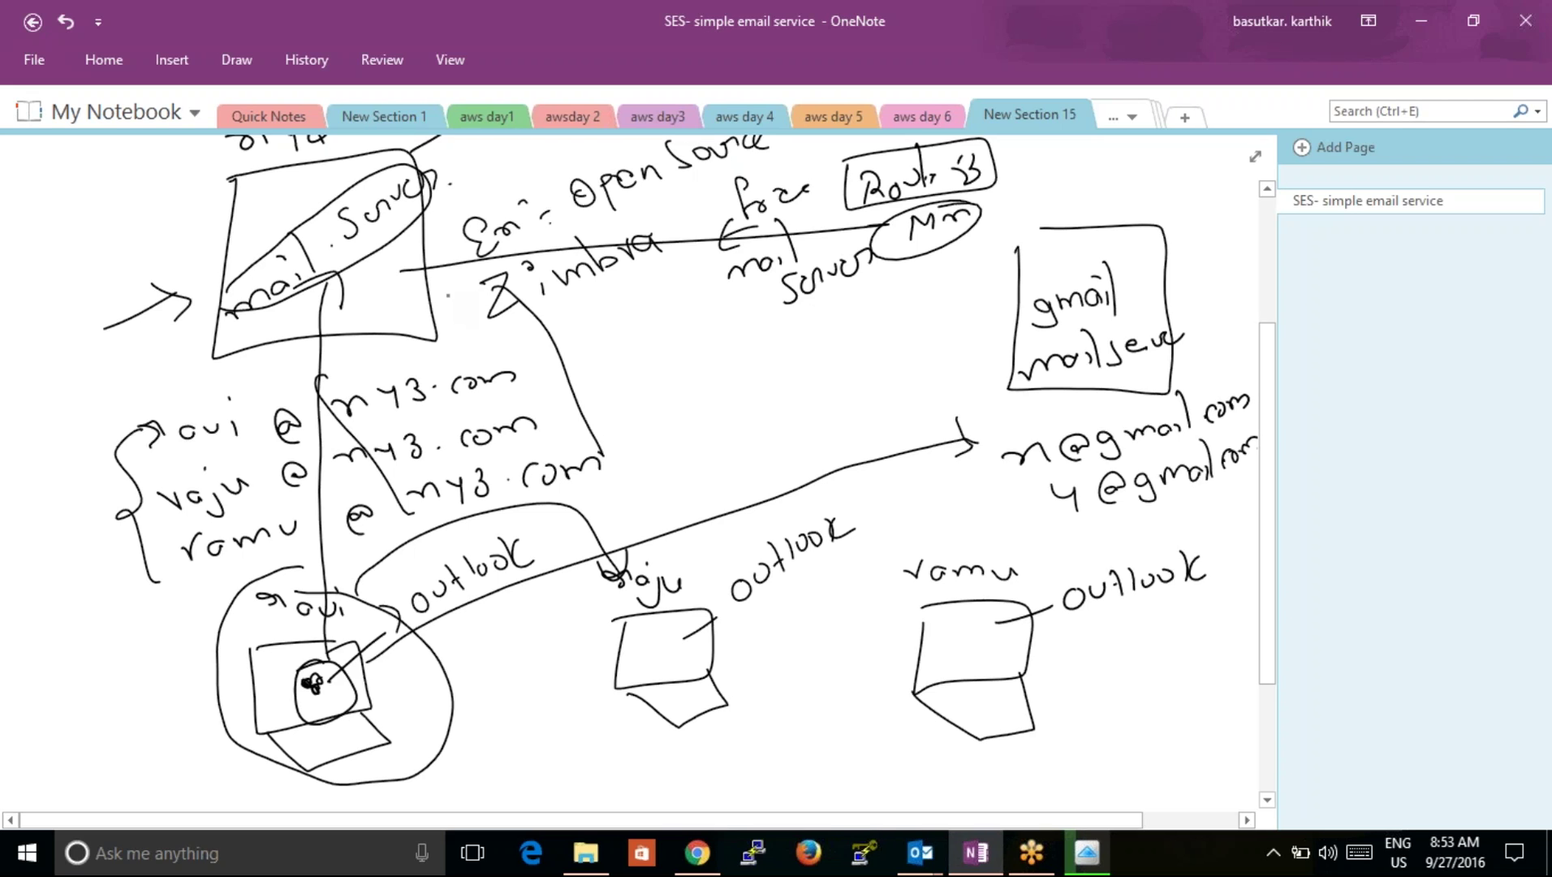
Step: Draw an arrow out of the mail server to a 'public' label, with 'private' written below
{"action": "mouse_move", "coordinate": [416, 294]}
{"action": "left_mouse_down"}
{"action": "mouse_move", "coordinate": [616, 308]}
{"action": "mouse_move", "coordinate": [617, 331]}
{"action": "left_mouse_up"}
{"action": "mouse_move", "coordinate": [659, 310]}
{"action": "left_mouse_down"}
{"action": "mouse_move", "coordinate": [662, 341]}
{"action": "mouse_move", "coordinate": [679, 323]}
{"action": "left_mouse_up"}
{"action": "mouse_move", "coordinate": [692, 288]}
{"action": "left_mouse_down"}
{"action": "mouse_move", "coordinate": [697, 320]}
{"action": "mouse_move", "coordinate": [729, 319]}
{"action": "left_mouse_up"}
{"action": "left_click_drag", "start_coordinate": [755, 319], "coordinate": [753, 335]}
{"action": "left_click_drag", "start_coordinate": [657, 388], "coordinate": [659, 408]}
{"action": "left_click_drag", "start_coordinate": [659, 386], "coordinate": [662, 392]}
{"action": "mouse_move", "coordinate": [682, 389]}
{"action": "left_mouse_down"}
{"action": "mouse_move", "coordinate": [698, 375]}
{"action": "mouse_move", "coordinate": [708, 405]}
{"action": "mouse_move", "coordinate": [803, 386]}
{"action": "left_mouse_up"}
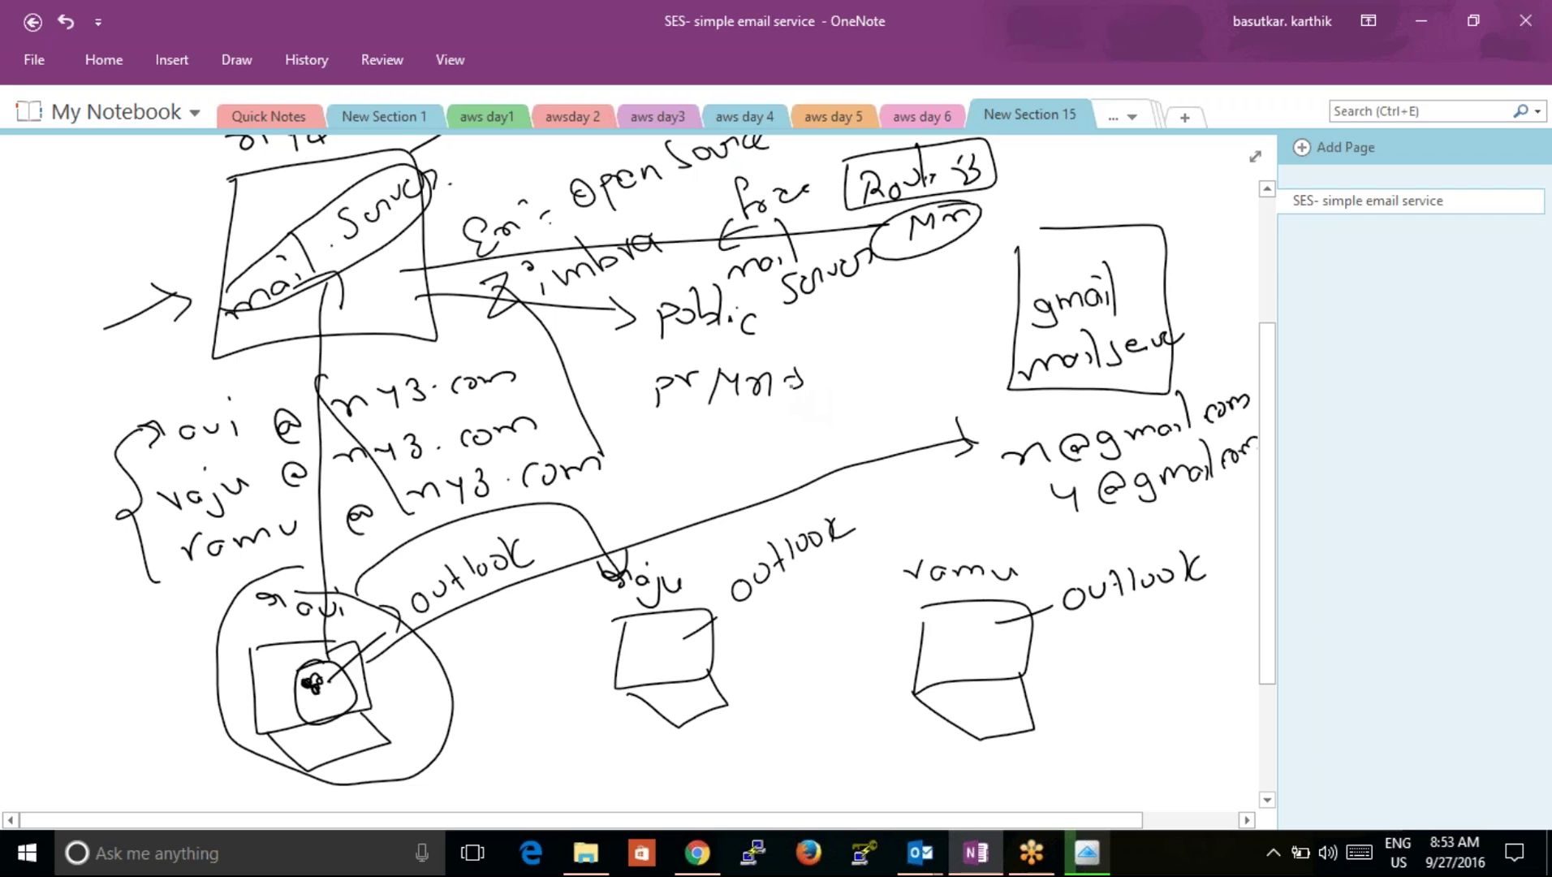
{"action": "mouse_move", "coordinate": [104, 253]}
{"action": "left_mouse_down"}
{"action": "mouse_move", "coordinate": [195, 238]}
{"action": "mouse_move", "coordinate": [187, 258]}
{"action": "left_mouse_up"}
{"action": "left_click_drag", "start_coordinate": [680, 455], "coordinate": [750, 467]}
{"action": "mouse_move", "coordinate": [791, 445]}
{"action": "left_mouse_down"}
{"action": "mouse_move", "coordinate": [825, 430]}
{"action": "mouse_move", "coordinate": [844, 445]}
{"action": "mouse_move", "coordinate": [951, 387]}
{"action": "left_mouse_up"}
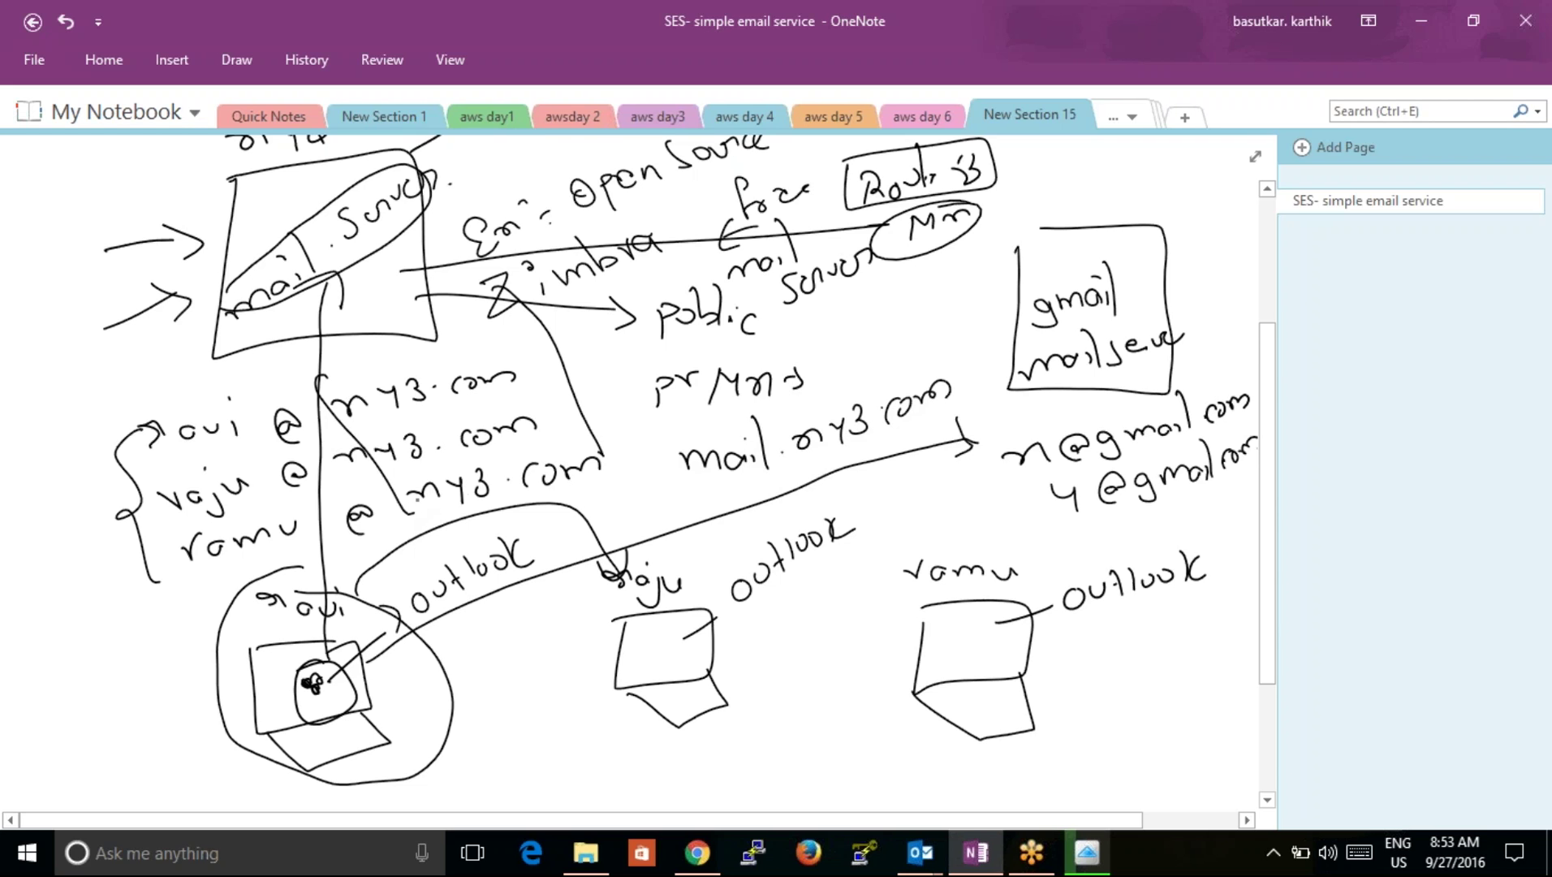
{"action": "mouse_move", "coordinate": [599, 502]}
{"action": "left_mouse_down"}
{"action": "mouse_move", "coordinate": [623, 474]}
{"action": "mouse_move", "coordinate": [644, 491]}
{"action": "left_mouse_up"}
{"action": "left_click_drag", "start_coordinate": [644, 472], "coordinate": [629, 492]}
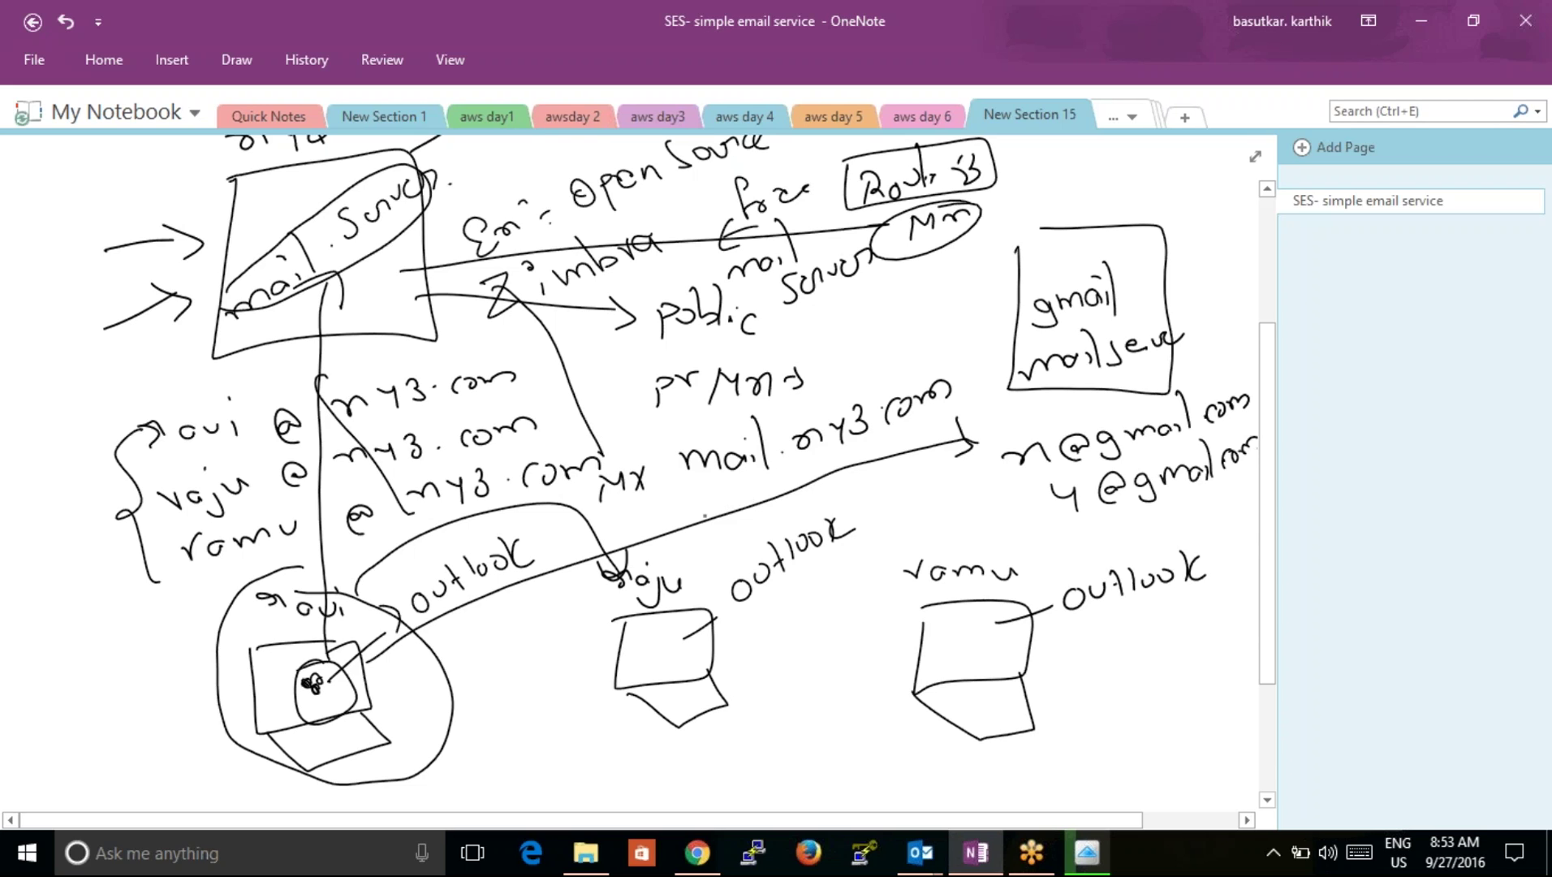
{"action": "mouse_move", "coordinate": [714, 509]}
{"action": "left_mouse_down"}
{"action": "mouse_move", "coordinate": [784, 495]}
{"action": "mouse_move", "coordinate": [836, 511]}
{"action": "mouse_move", "coordinate": [916, 485]}
{"action": "left_mouse_up"}
Step: Finish the handwritten web address as xyz.com
{"action": "mouse_move", "coordinate": [929, 467]}
{"action": "left_mouse_down"}
{"action": "mouse_move", "coordinate": [940, 479]}
{"action": "mouse_move", "coordinate": [981, 455]}
{"action": "left_mouse_up"}
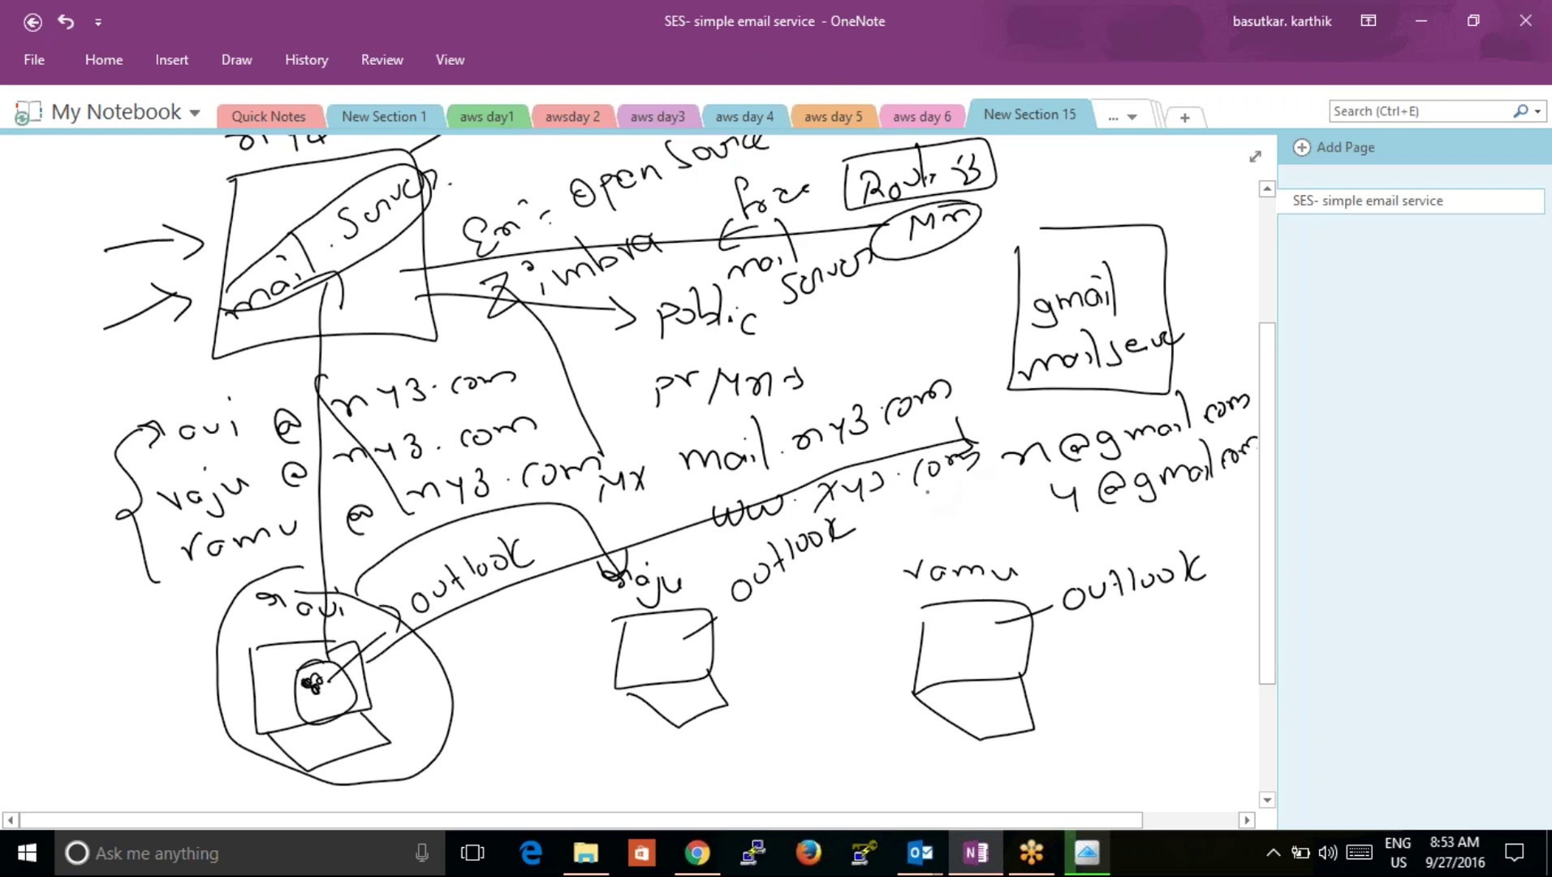
{"action": "mouse_move", "coordinate": [665, 552]}
{"action": "left_mouse_down"}
{"action": "mouse_move", "coordinate": [692, 539]}
{"action": "mouse_move", "coordinate": [633, 521]}
{"action": "mouse_move", "coordinate": [625, 537]}
{"action": "left_mouse_up"}
{"action": "left_click_drag", "start_coordinate": [704, 487], "coordinate": [698, 502]}
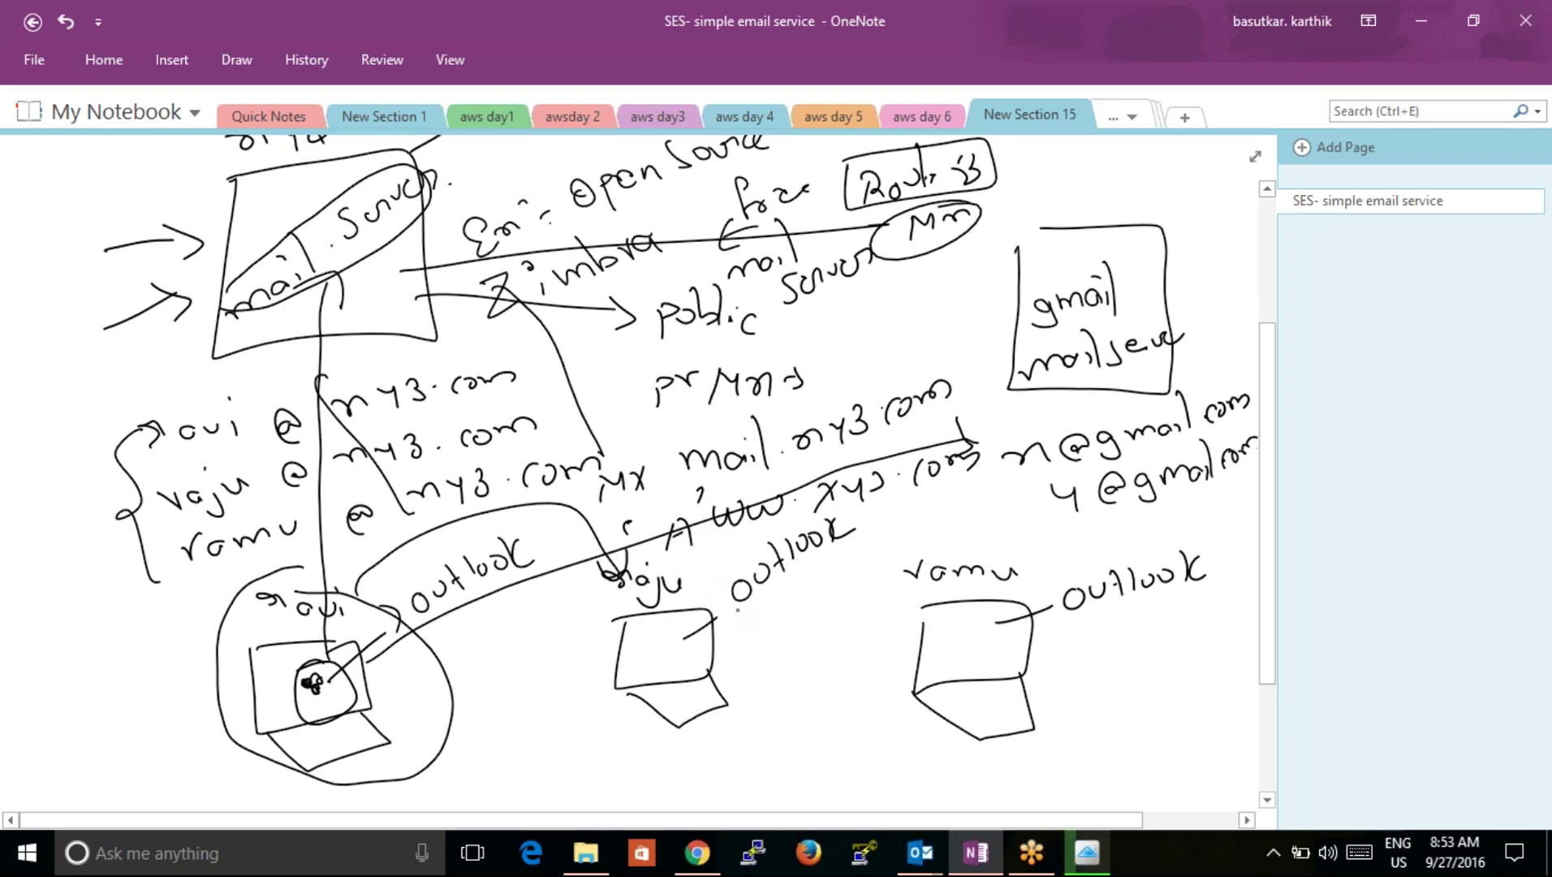
Step: Add a note below the outlook label, link it to mail.my3.com, and circle the hostname
{"action": "left_click_drag", "start_coordinate": [763, 619], "coordinate": [771, 638]}
{"action": "left_click_drag", "start_coordinate": [789, 629], "coordinate": [804, 633]}
{"action": "left_click_drag", "start_coordinate": [812, 600], "coordinate": [816, 618]}
{"action": "mouse_move", "coordinate": [721, 491]}
{"action": "left_mouse_down"}
{"action": "mouse_move", "coordinate": [978, 455]}
{"action": "mouse_move", "coordinate": [797, 624]}
{"action": "mouse_move", "coordinate": [758, 632]}
{"action": "left_mouse_up"}
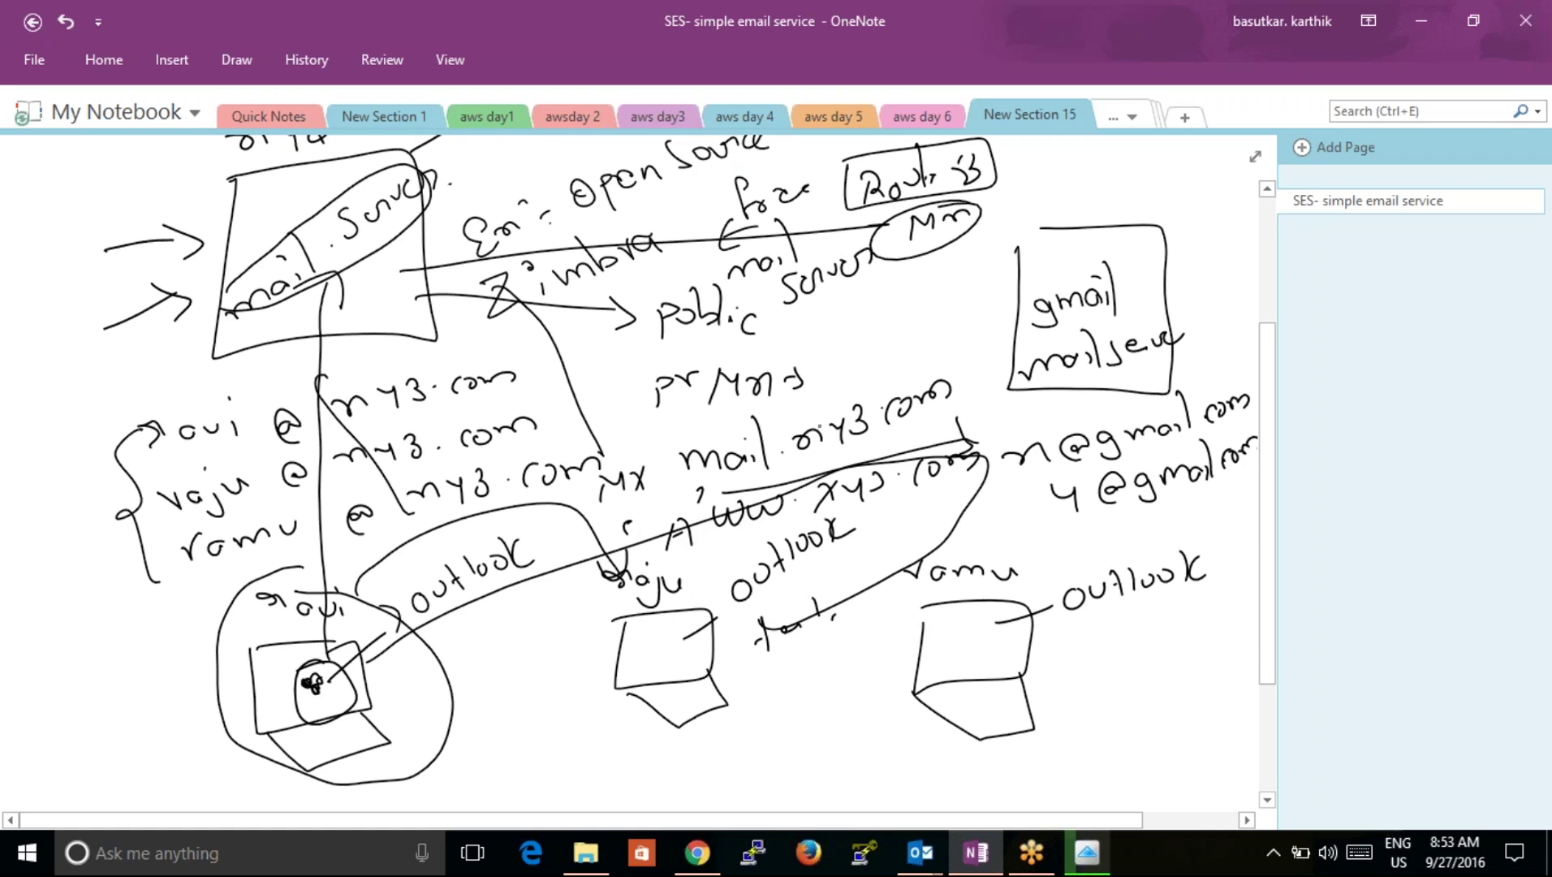
{"action": "mouse_move", "coordinate": [596, 451]}
{"action": "left_mouse_down"}
{"action": "mouse_move", "coordinate": [771, 401]}
{"action": "mouse_move", "coordinate": [933, 389]}
{"action": "mouse_move", "coordinate": [576, 464]}
{"action": "left_mouse_up"}
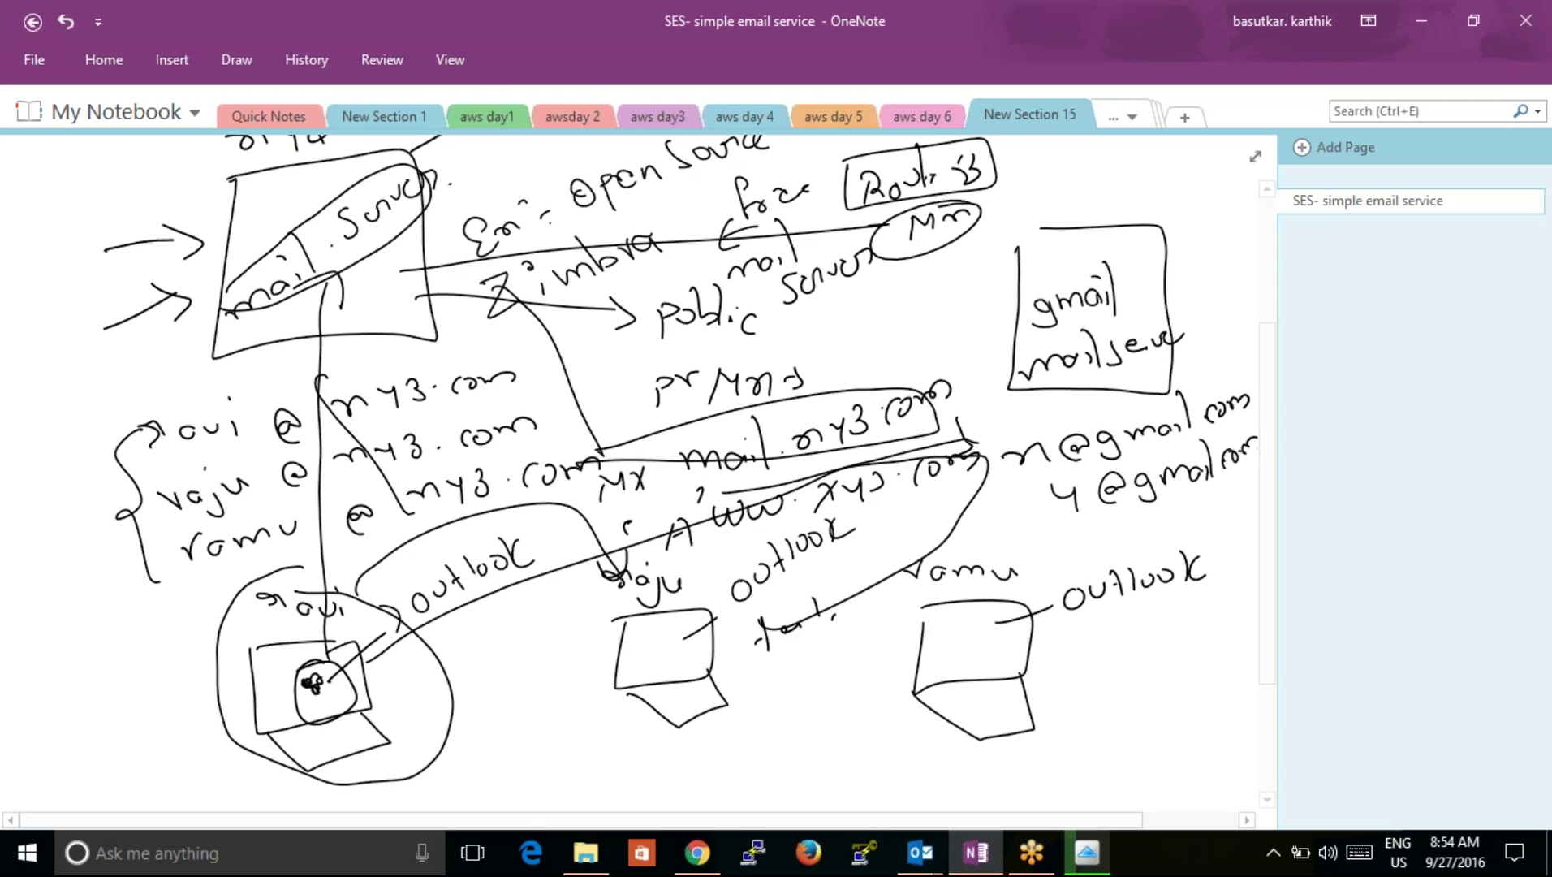
Step: Draw an arrow pointing down into the gmail mailserver box
{"action": "mouse_move", "coordinate": [396, 260]}
{"action": "left_mouse_down"}
{"action": "mouse_move", "coordinate": [942, 394]}
{"action": "mouse_move", "coordinate": [1014, 329]}
{"action": "mouse_move", "coordinate": [503, 182]}
{"action": "mouse_move", "coordinate": [386, 255]}
{"action": "left_mouse_up"}
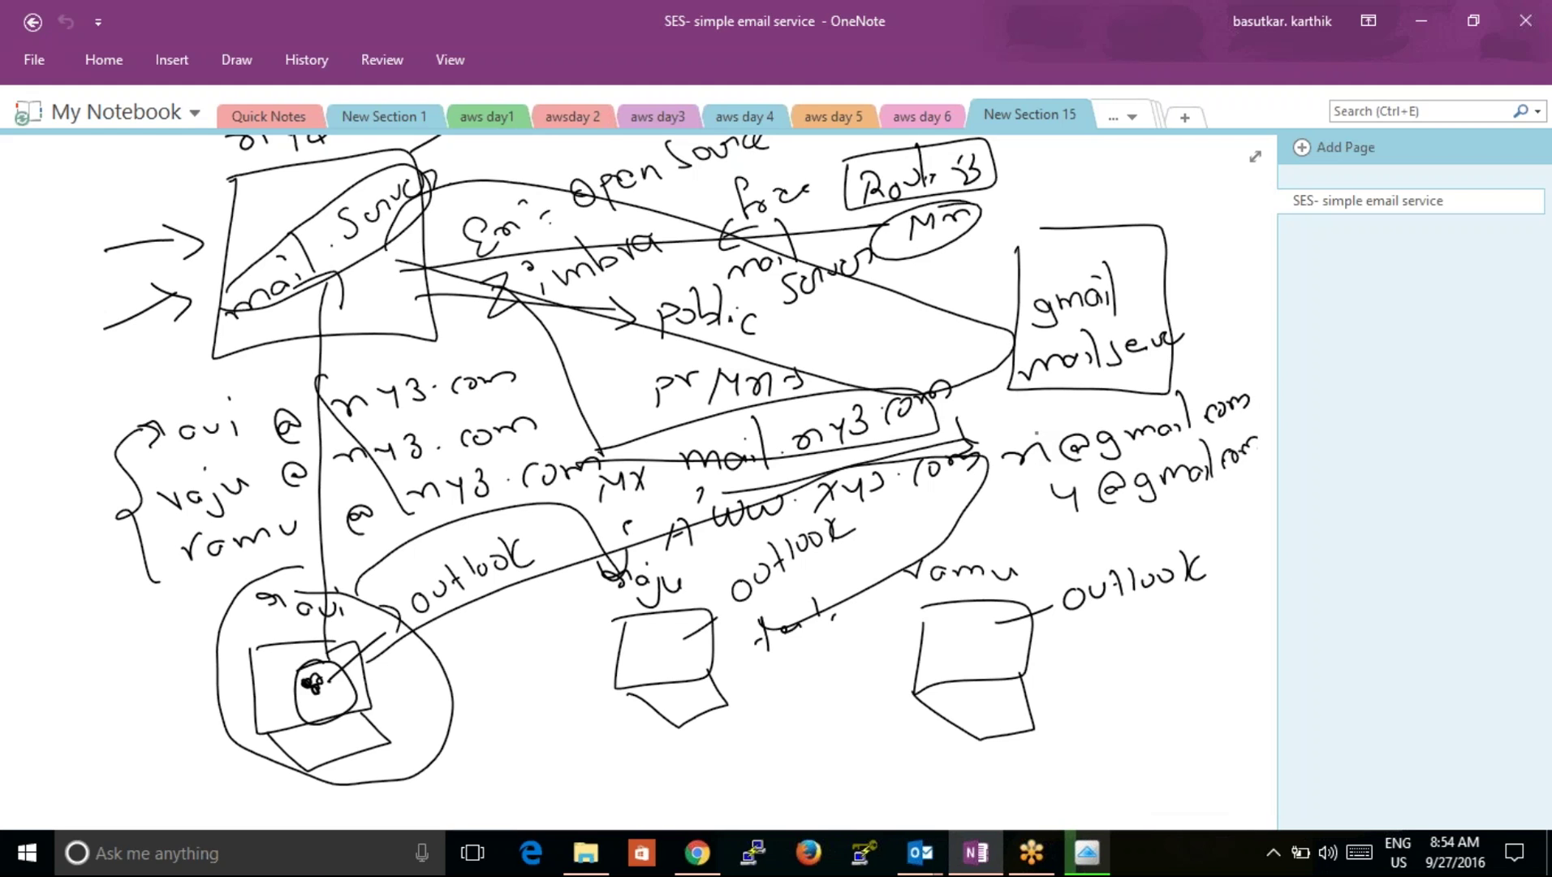
{"action": "scroll", "coordinate": [639, 481], "scroll_direction": "down", "scroll_amount": 5}
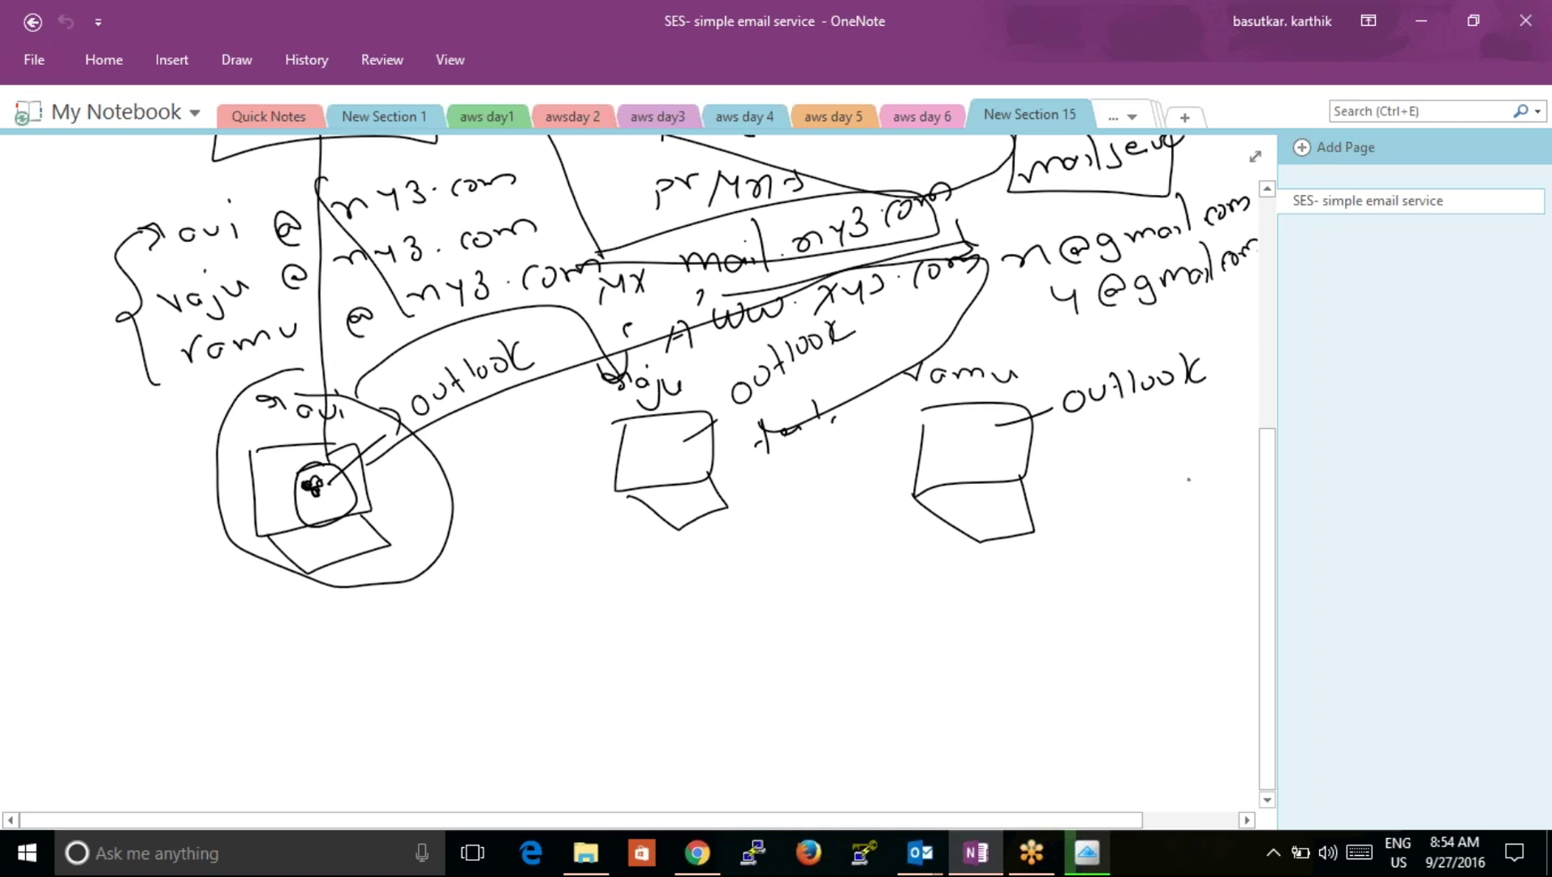
{"action": "left_click", "coordinate": [1267, 189]}
{"action": "scroll", "coordinate": [1267, 199], "scroll_direction": "up", "scroll_amount": 4}
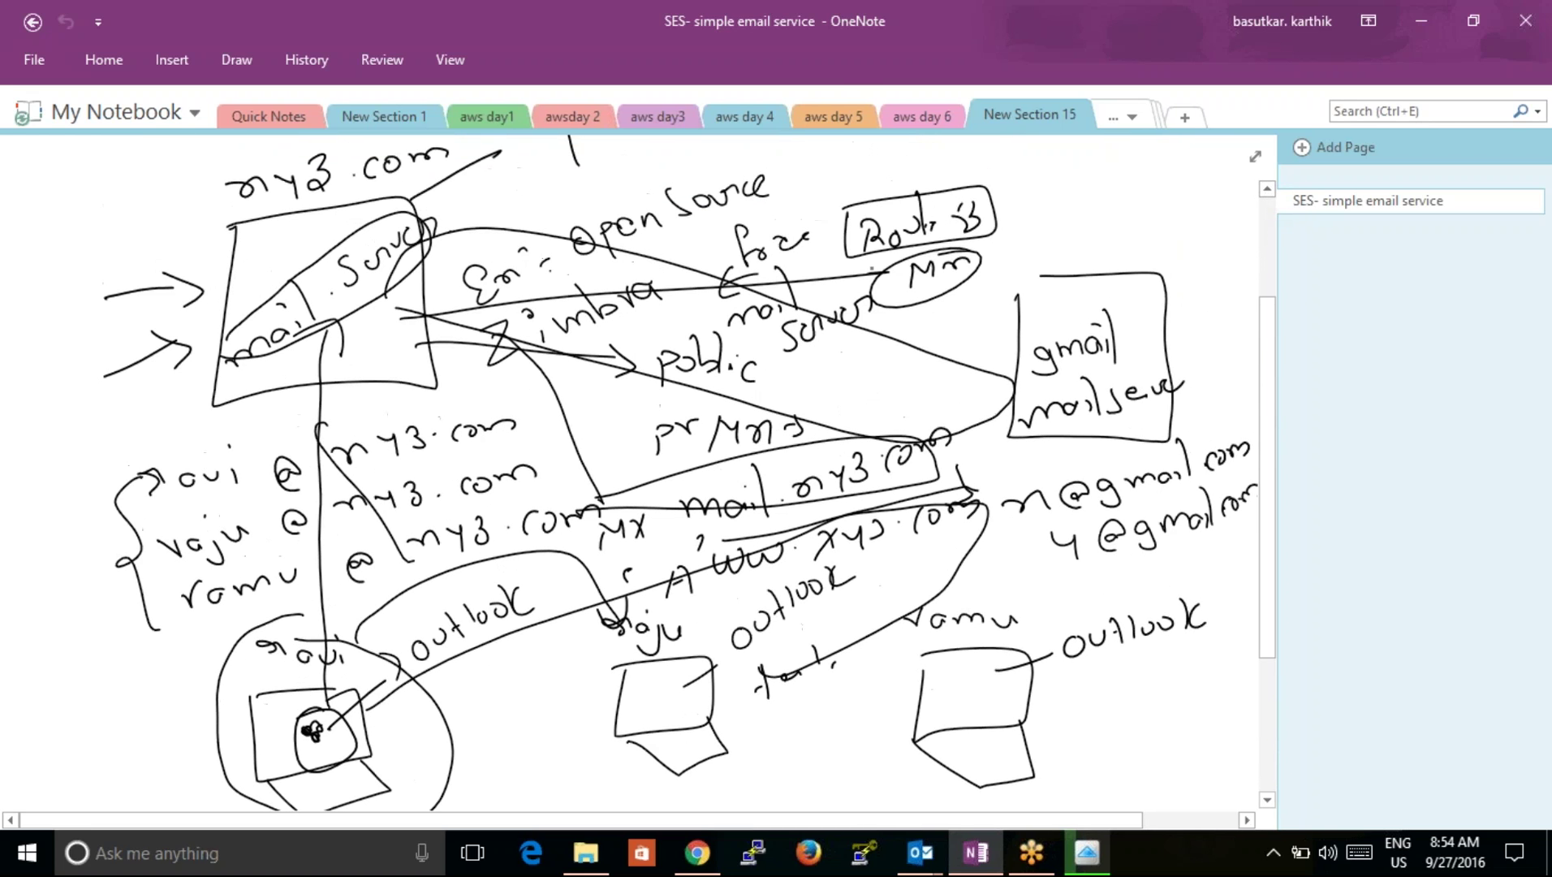
{"action": "left_click_drag", "start_coordinate": [1123, 228], "coordinate": [1087, 304]}
{"action": "left_click_drag", "start_coordinate": [1079, 271], "coordinate": [1127, 291]}
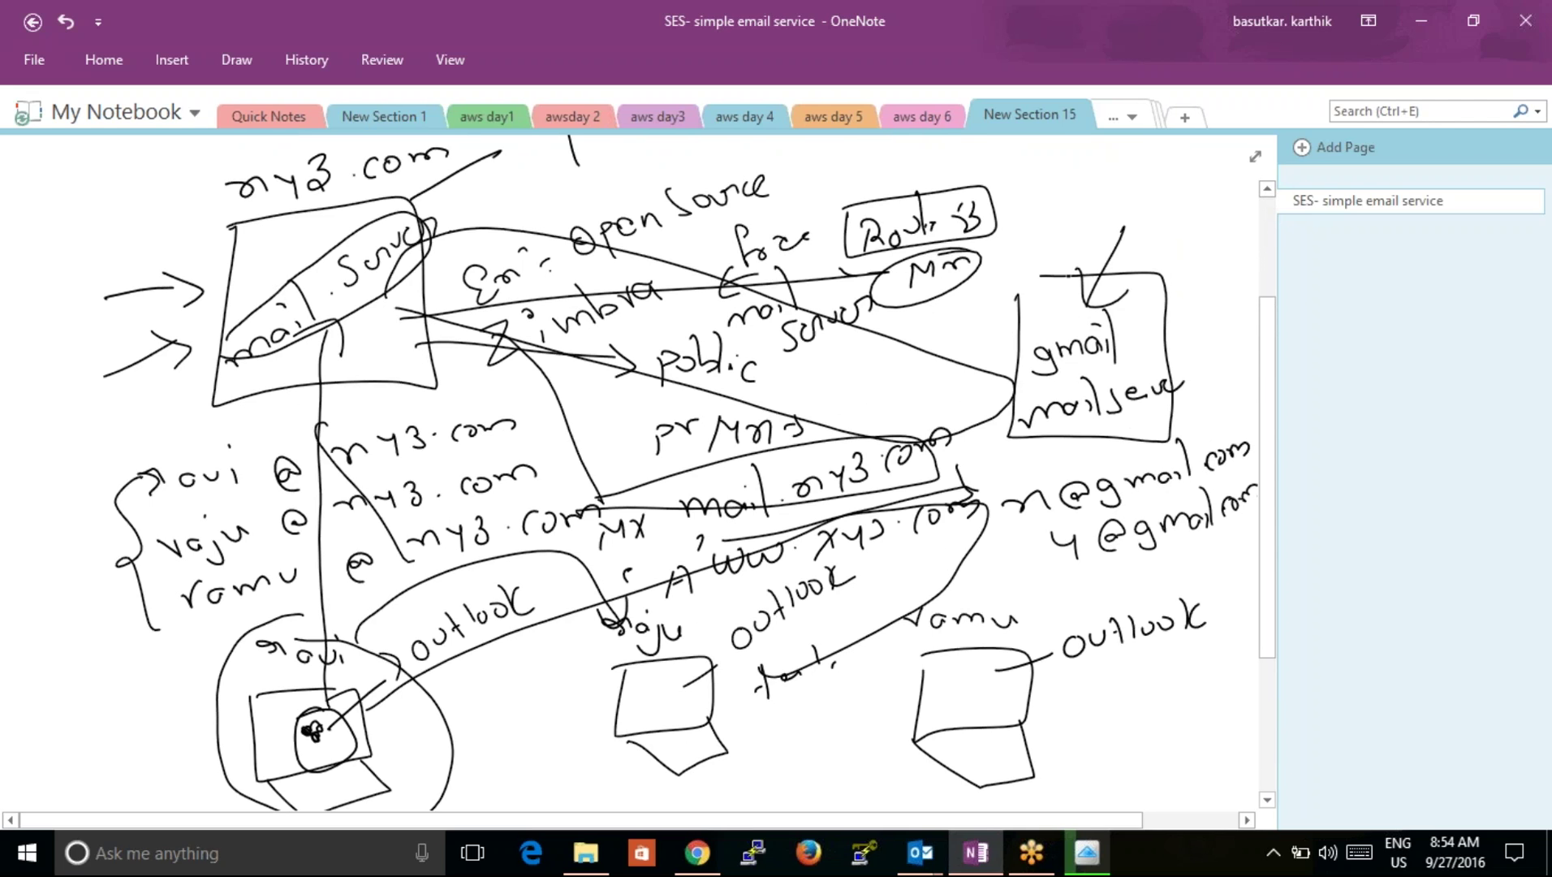
Step: Draw arrows from the mail server box across to the gmail mailserver box
{"action": "mouse_move", "coordinate": [374, 297]}
{"action": "left_mouse_down"}
{"action": "mouse_move", "coordinate": [868, 452]}
{"action": "mouse_move", "coordinate": [974, 438]}
{"action": "left_mouse_up"}
{"action": "left_click_drag", "start_coordinate": [974, 438], "coordinate": [901, 451]}
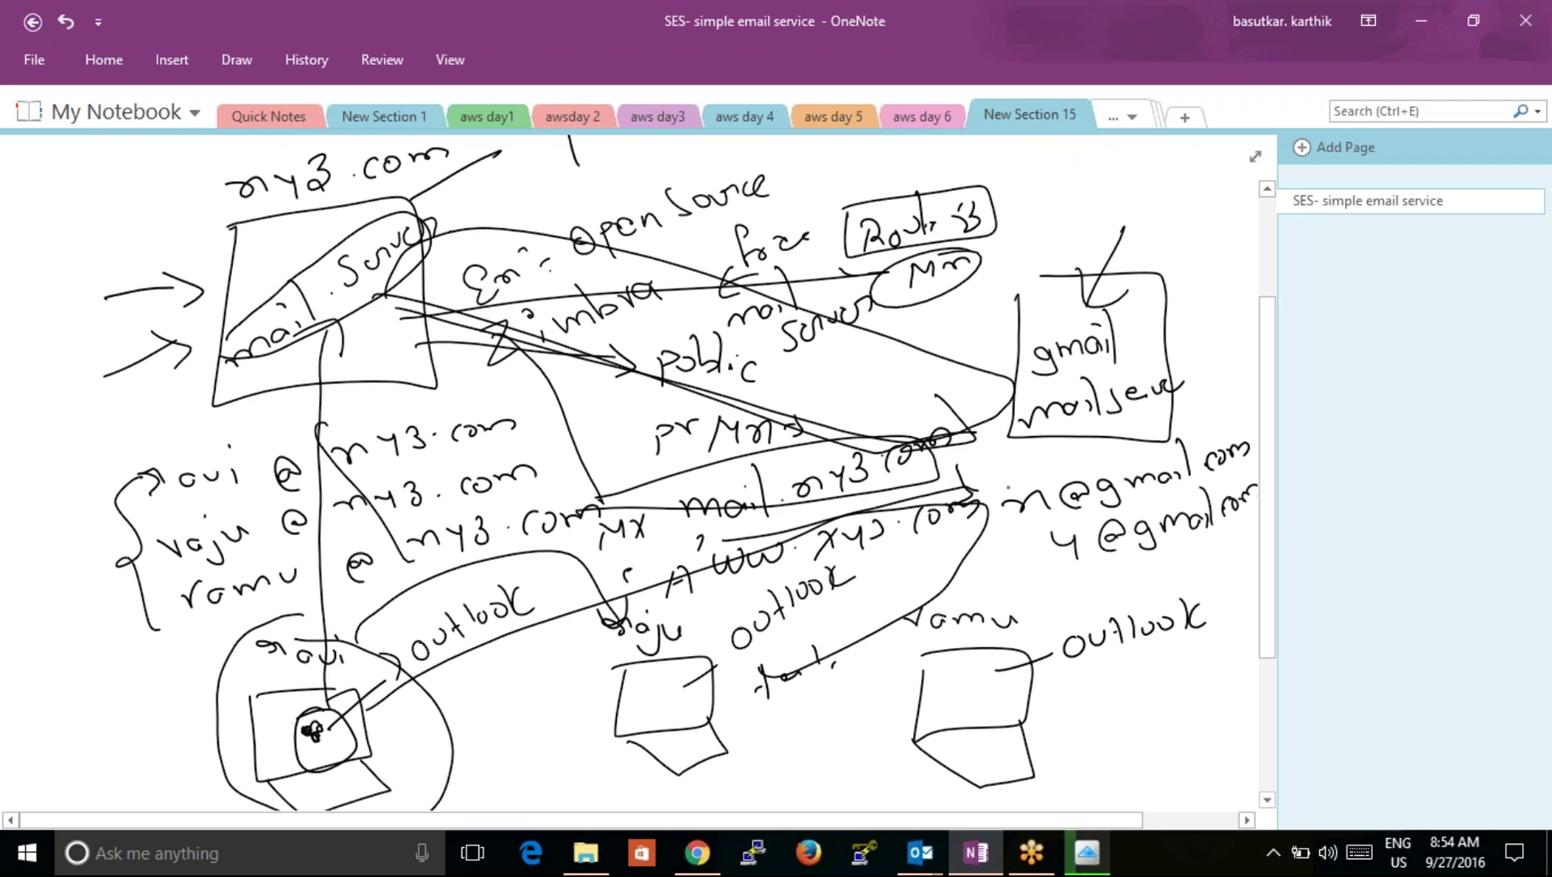
{"action": "mouse_move", "coordinate": [1073, 389]}
{"action": "left_mouse_down"}
{"action": "mouse_move", "coordinate": [1033, 470]}
{"action": "mouse_move", "coordinate": [1258, 492]}
{"action": "mouse_move", "coordinate": [1118, 456]}
{"action": "mouse_move", "coordinate": [1000, 473]}
{"action": "left_mouse_up"}
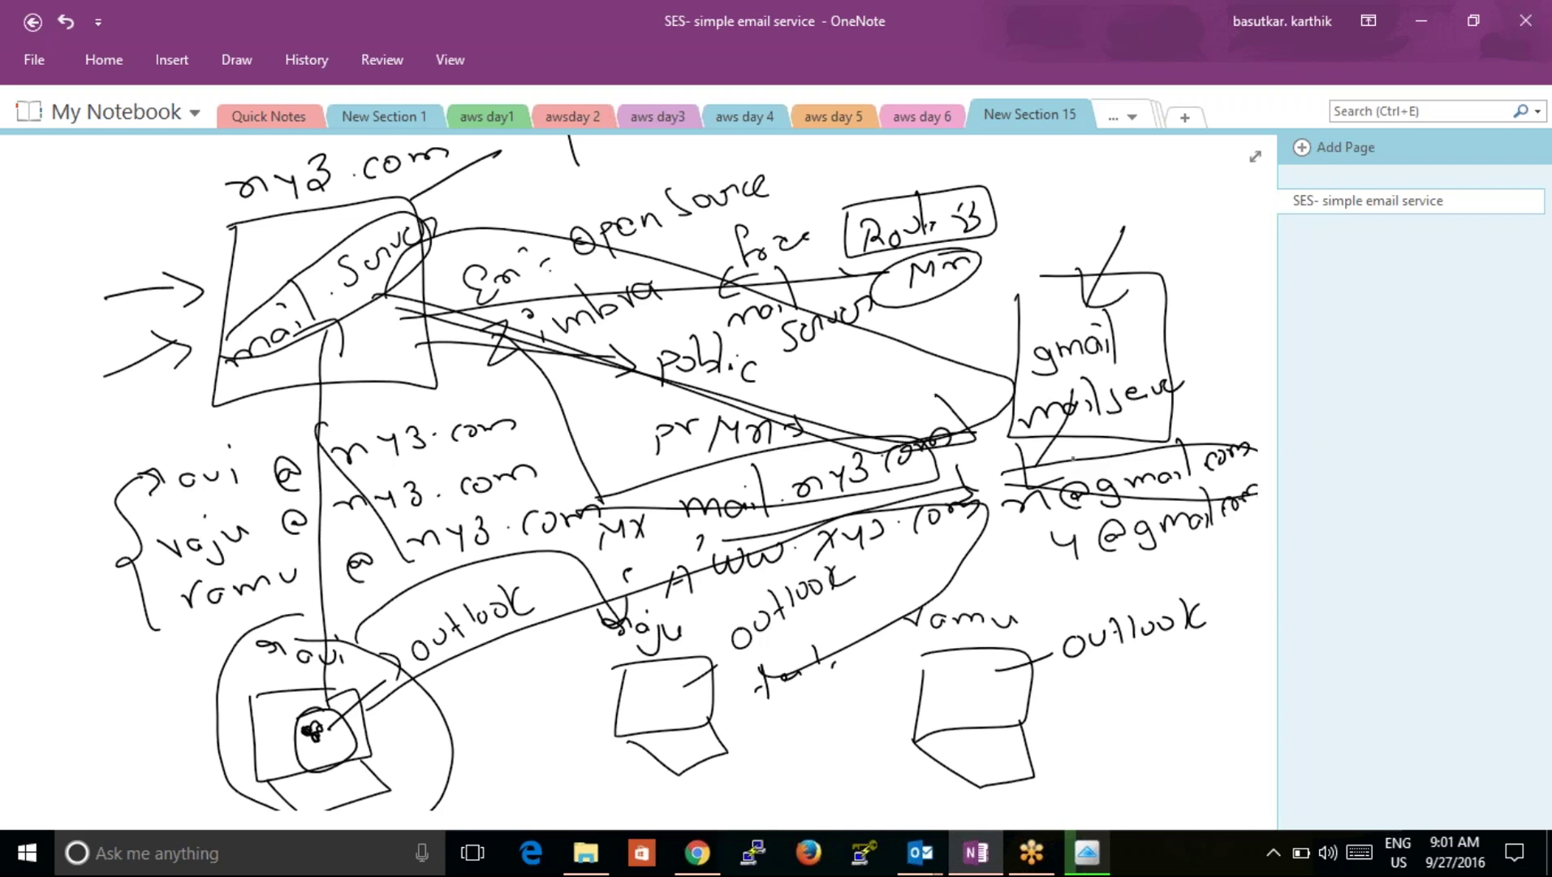
Step: Close the FastGlacier window from the taskbar
{"action": "left_click", "coordinate": [1272, 847]}
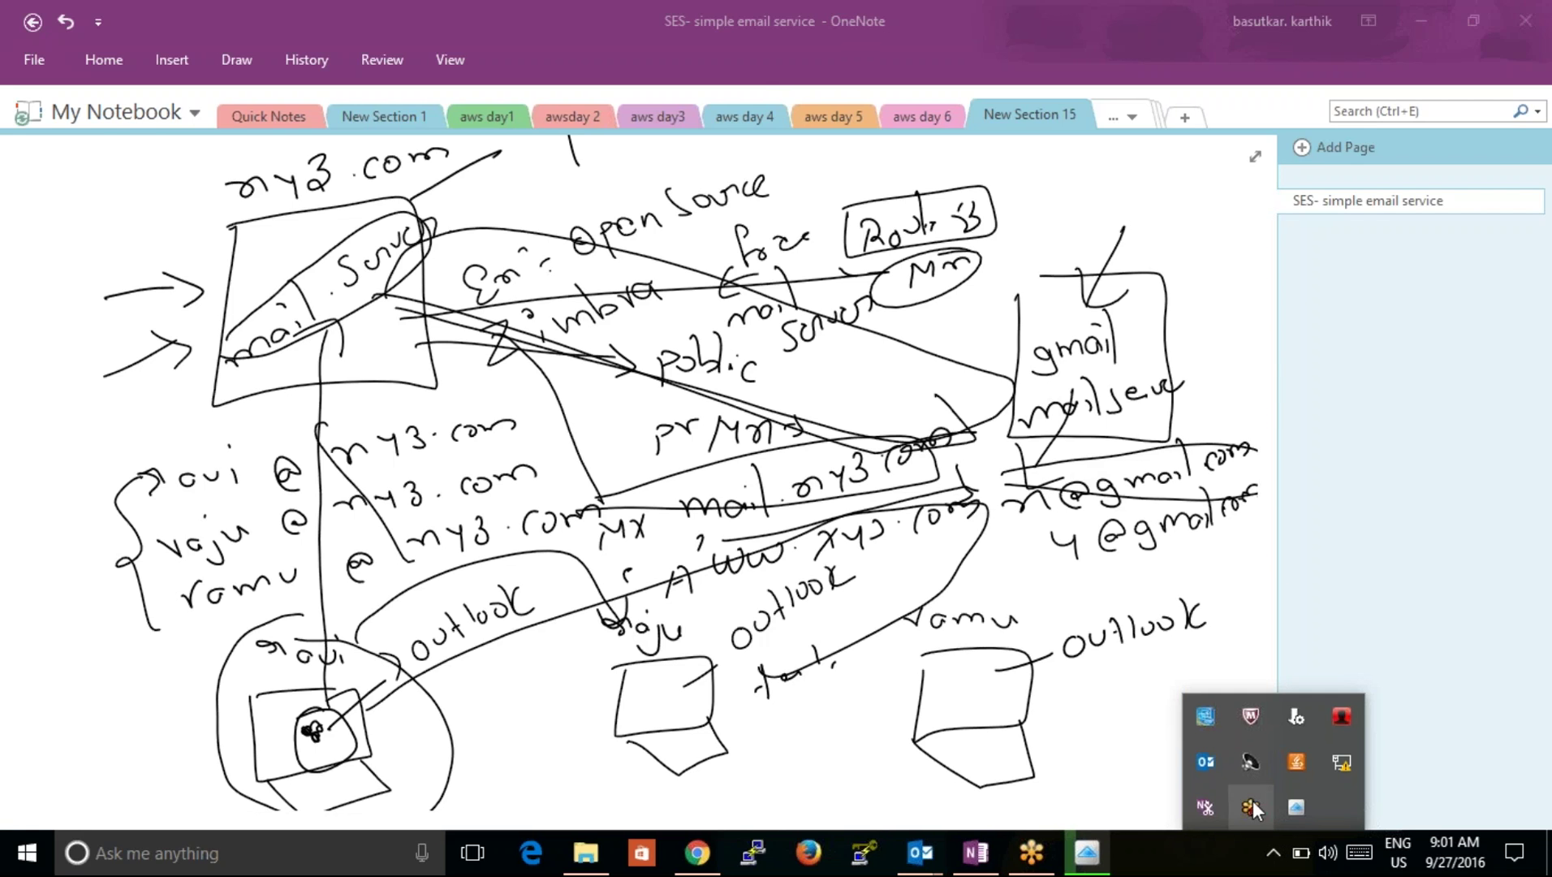
{"action": "left_click", "coordinate": [1219, 852]}
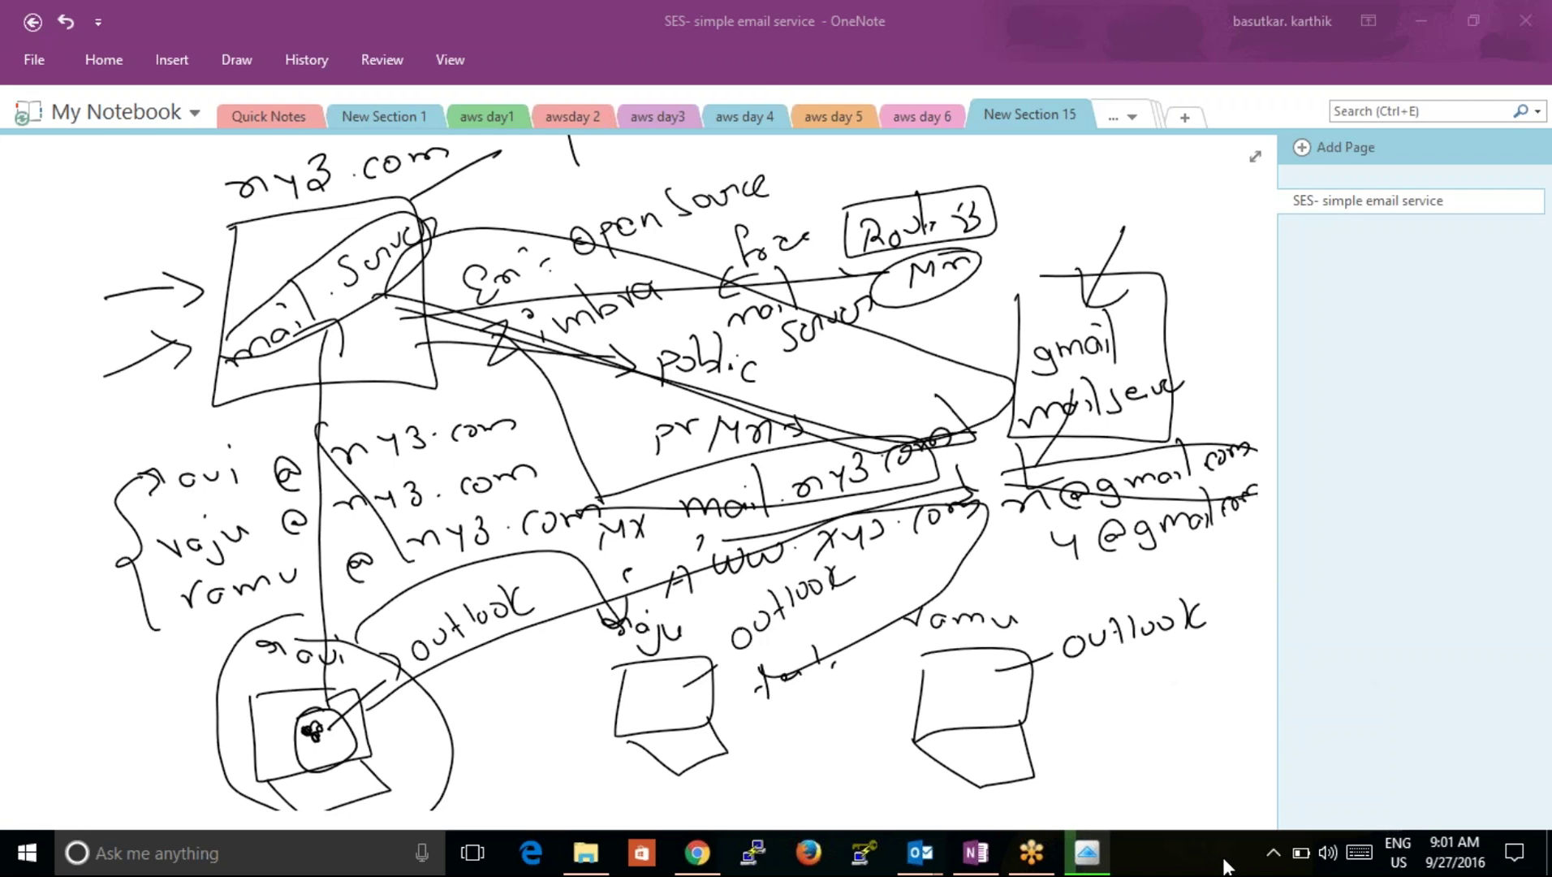
{"action": "left_click", "coordinate": [1275, 854]}
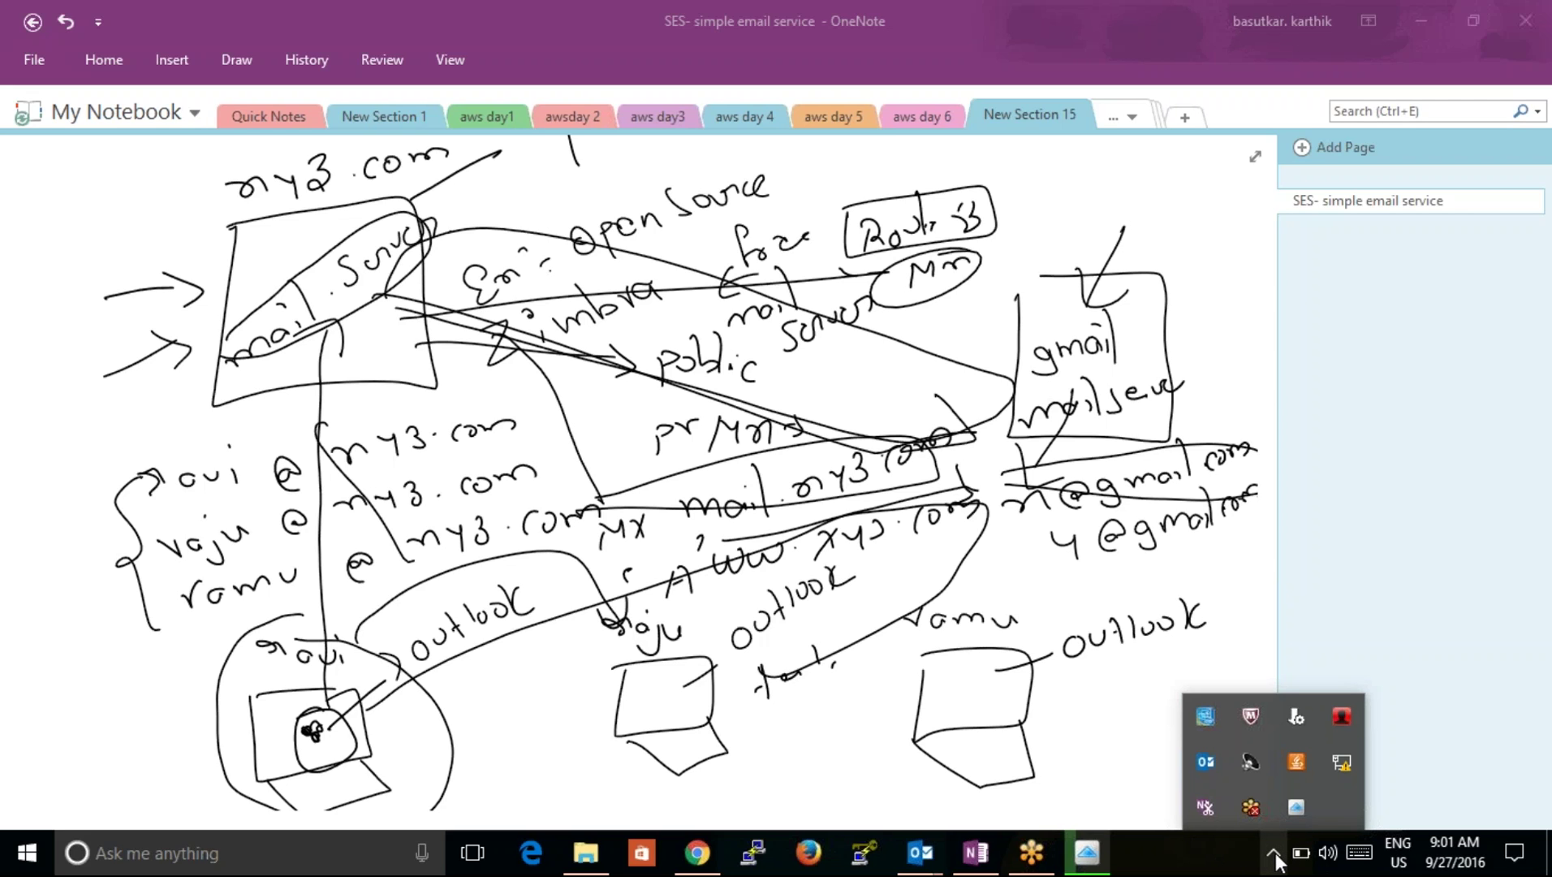
{"action": "left_click", "coordinate": [1196, 847]}
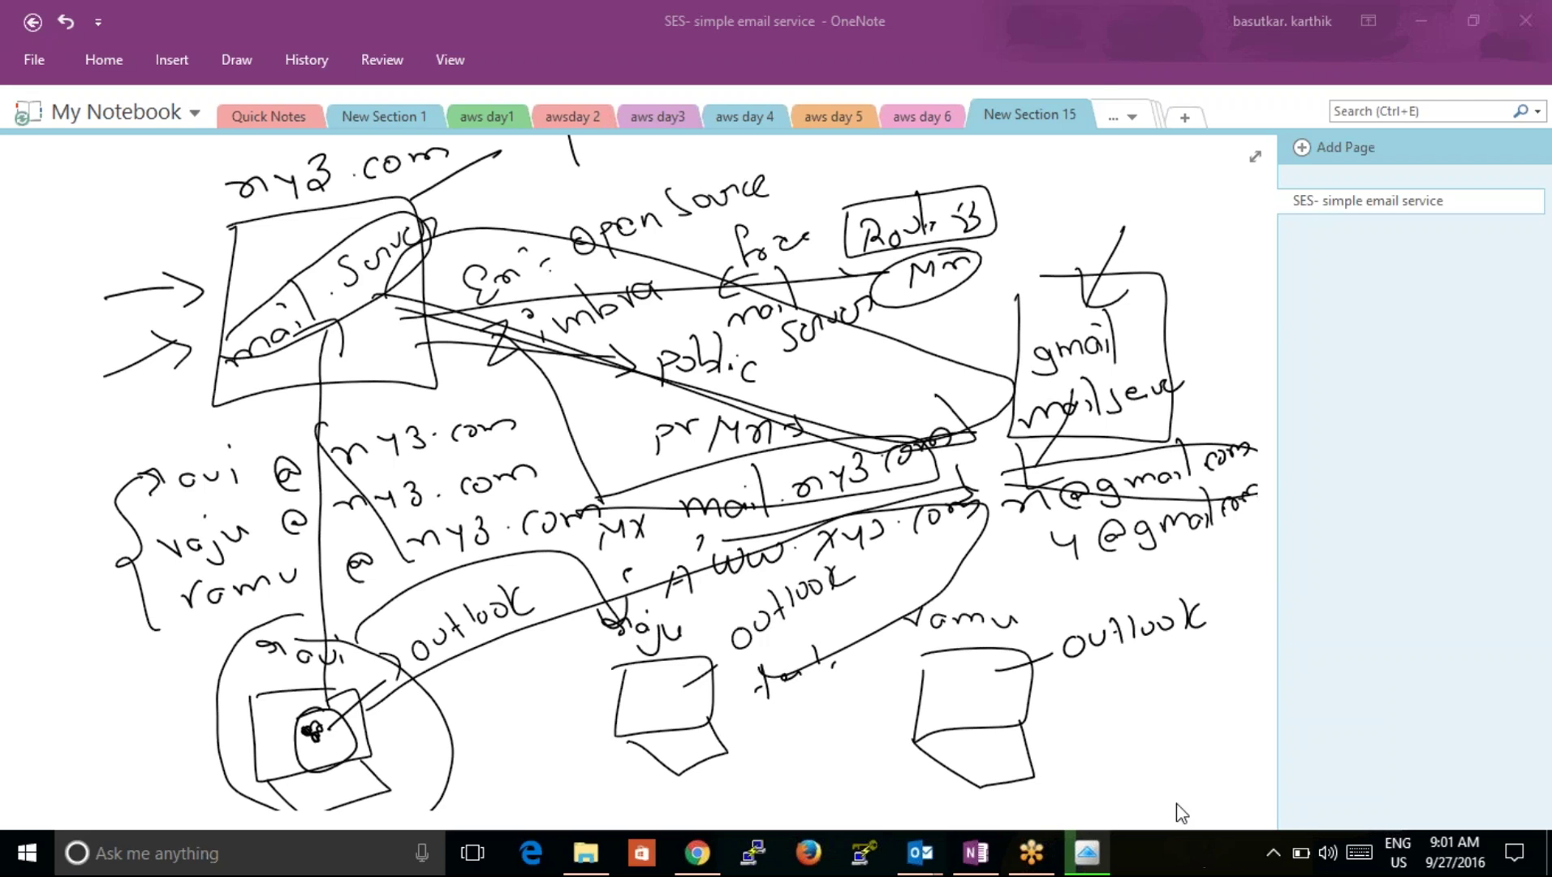
{"action": "left_click", "coordinate": [1273, 851]}
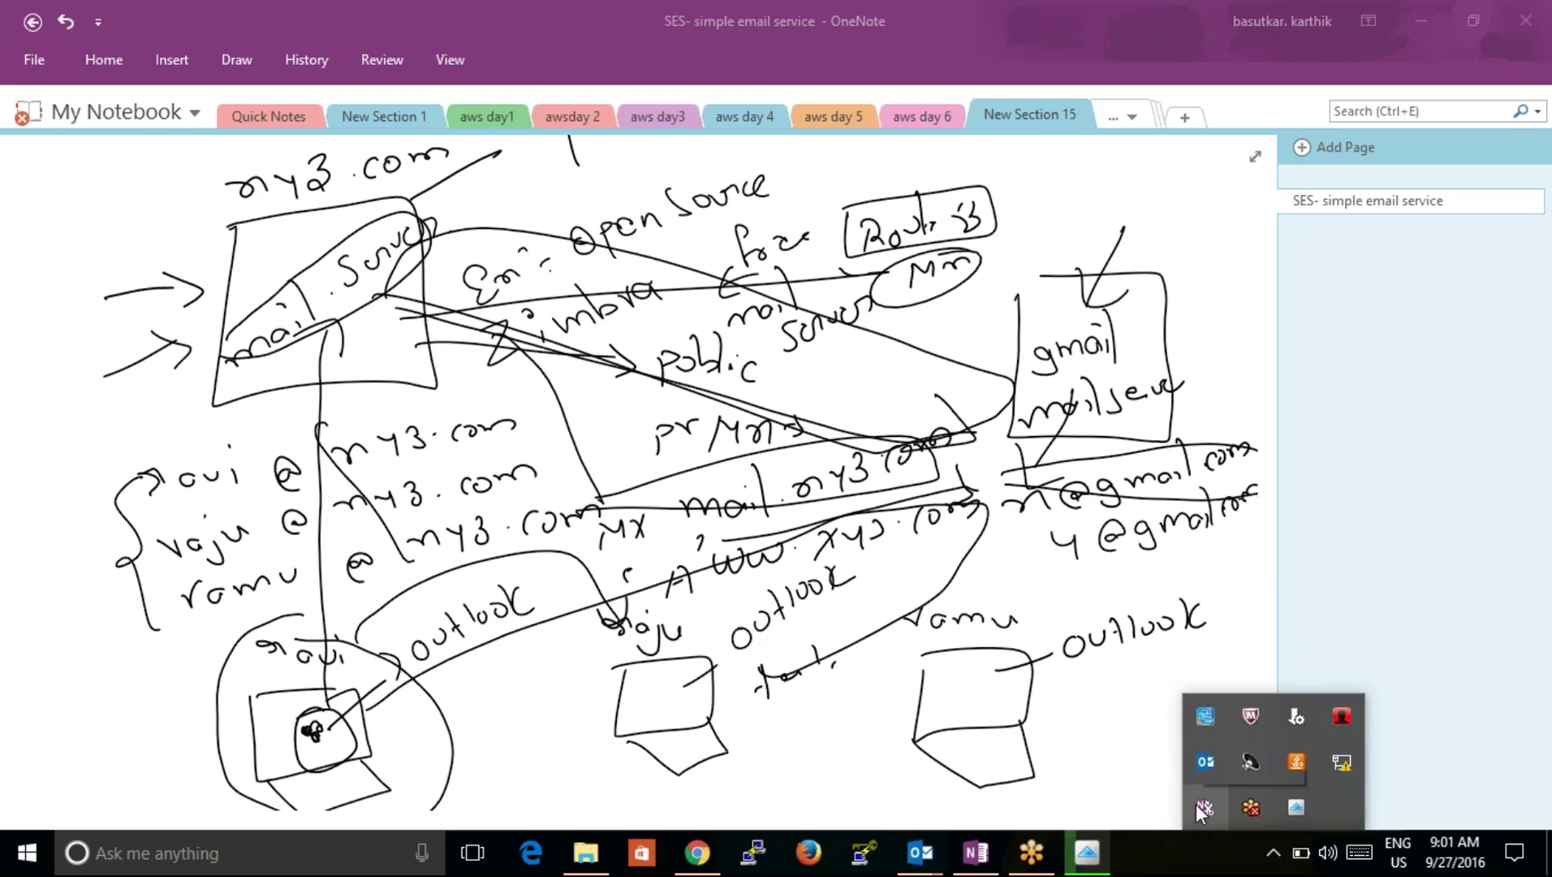
{"action": "right_click", "coordinate": [1105, 846]}
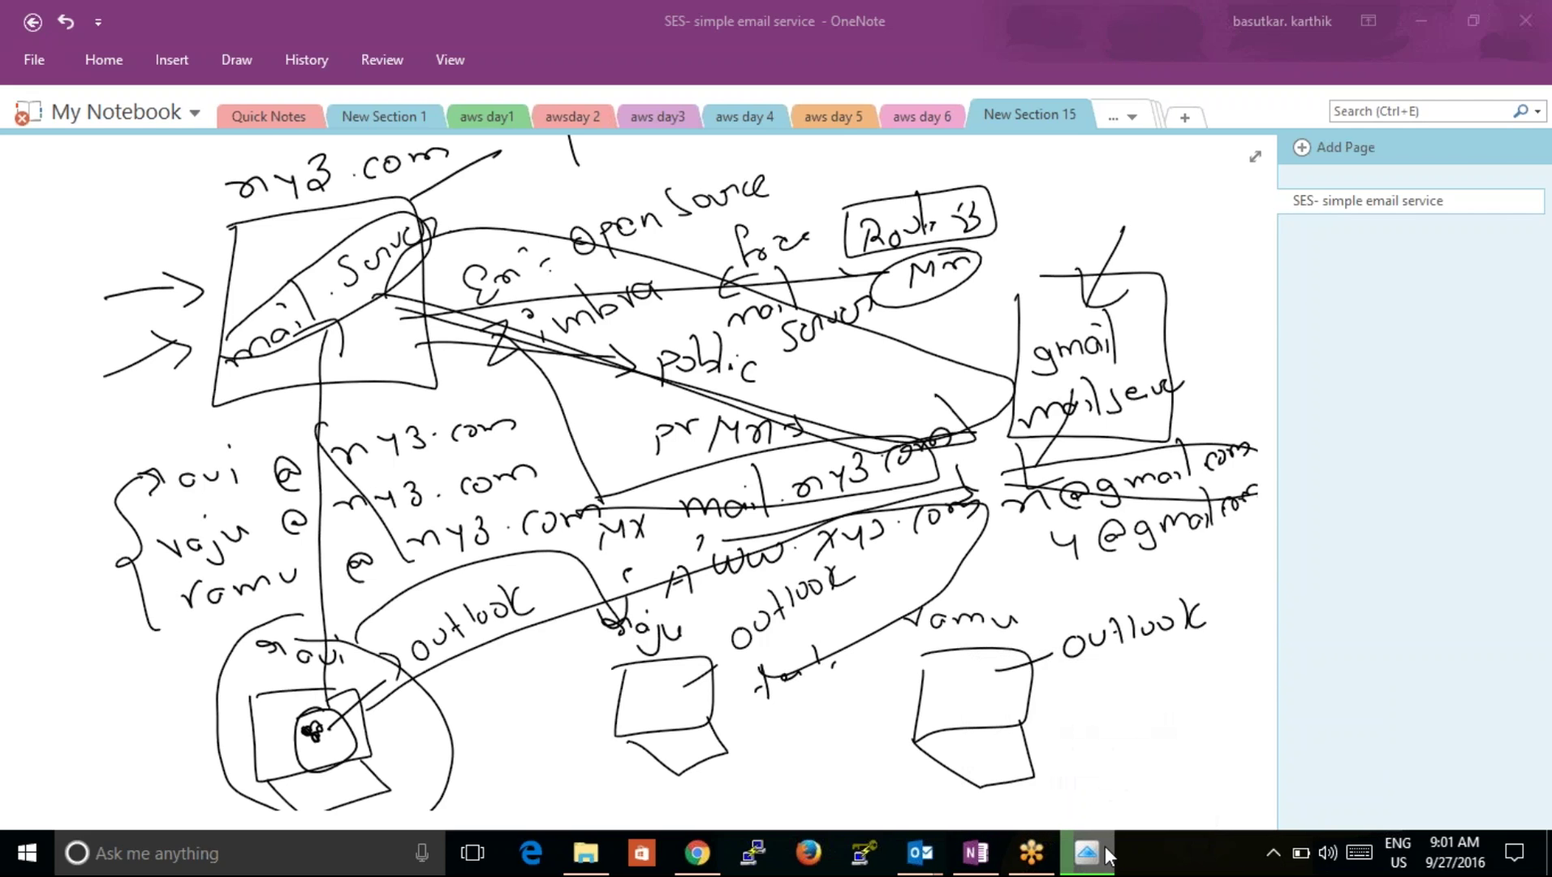
{"action": "left_click", "coordinate": [1034, 795]}
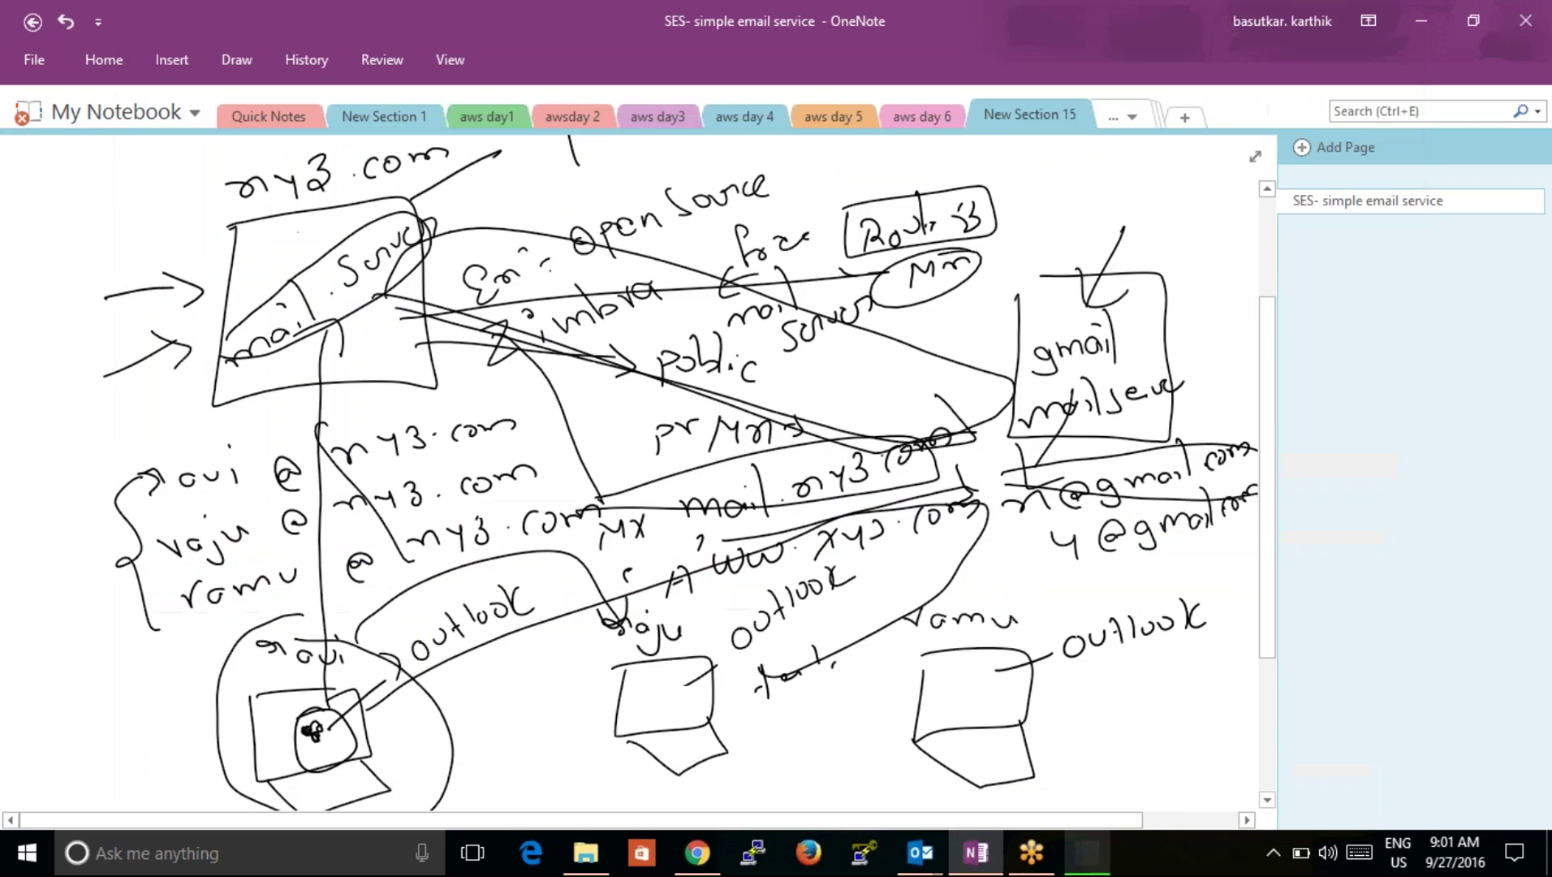
Step: Switch to Chrome showing the Glacier Vaults page
{"action": "left_click", "coordinate": [1273, 849]}
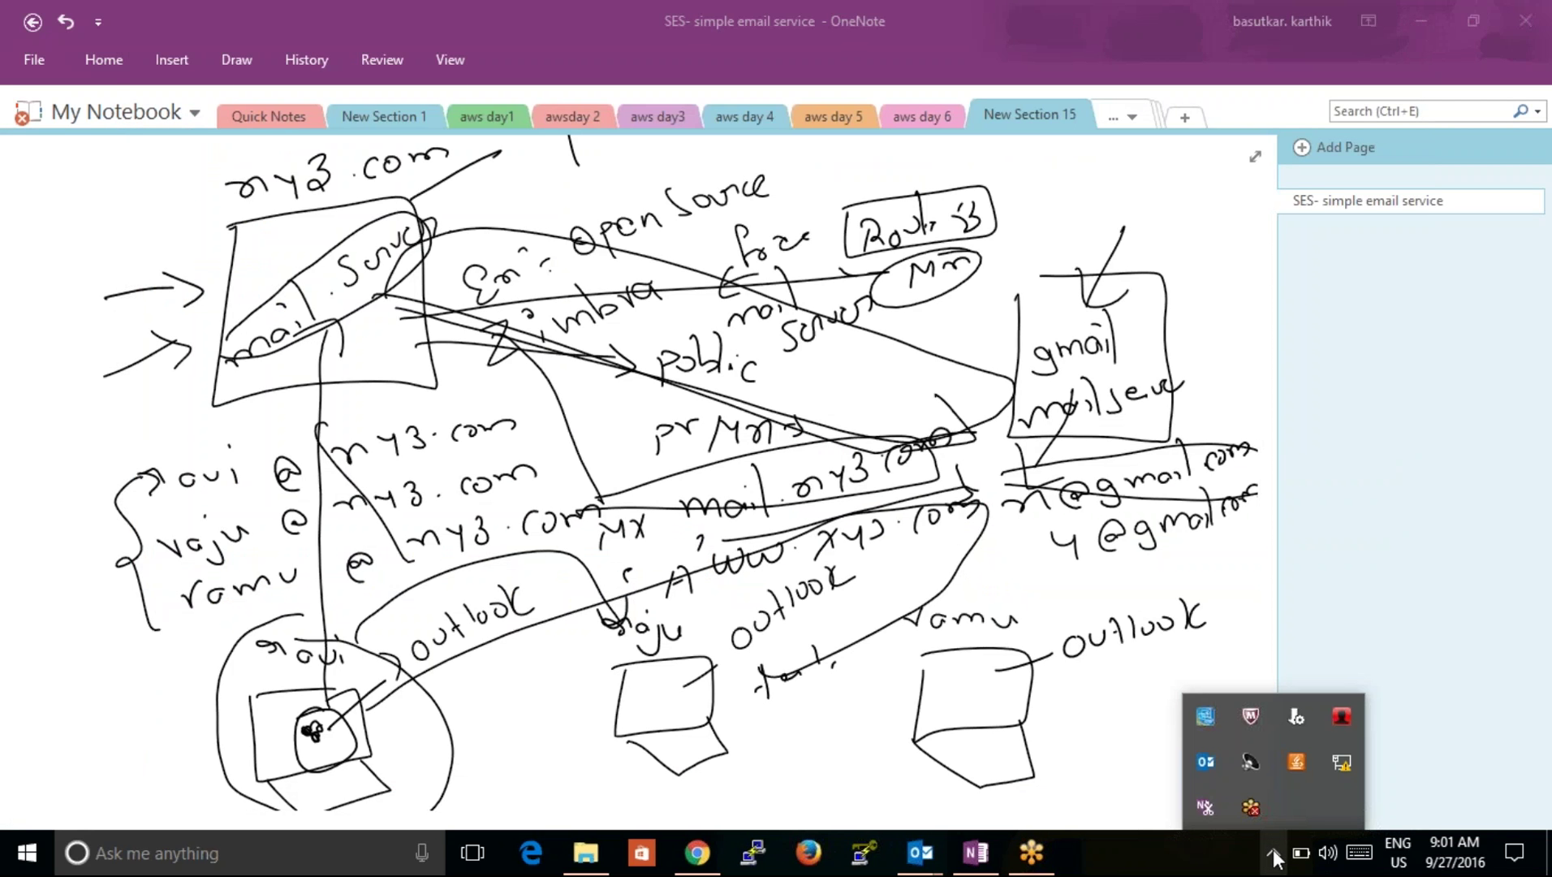
{"action": "left_click", "coordinate": [1202, 844]}
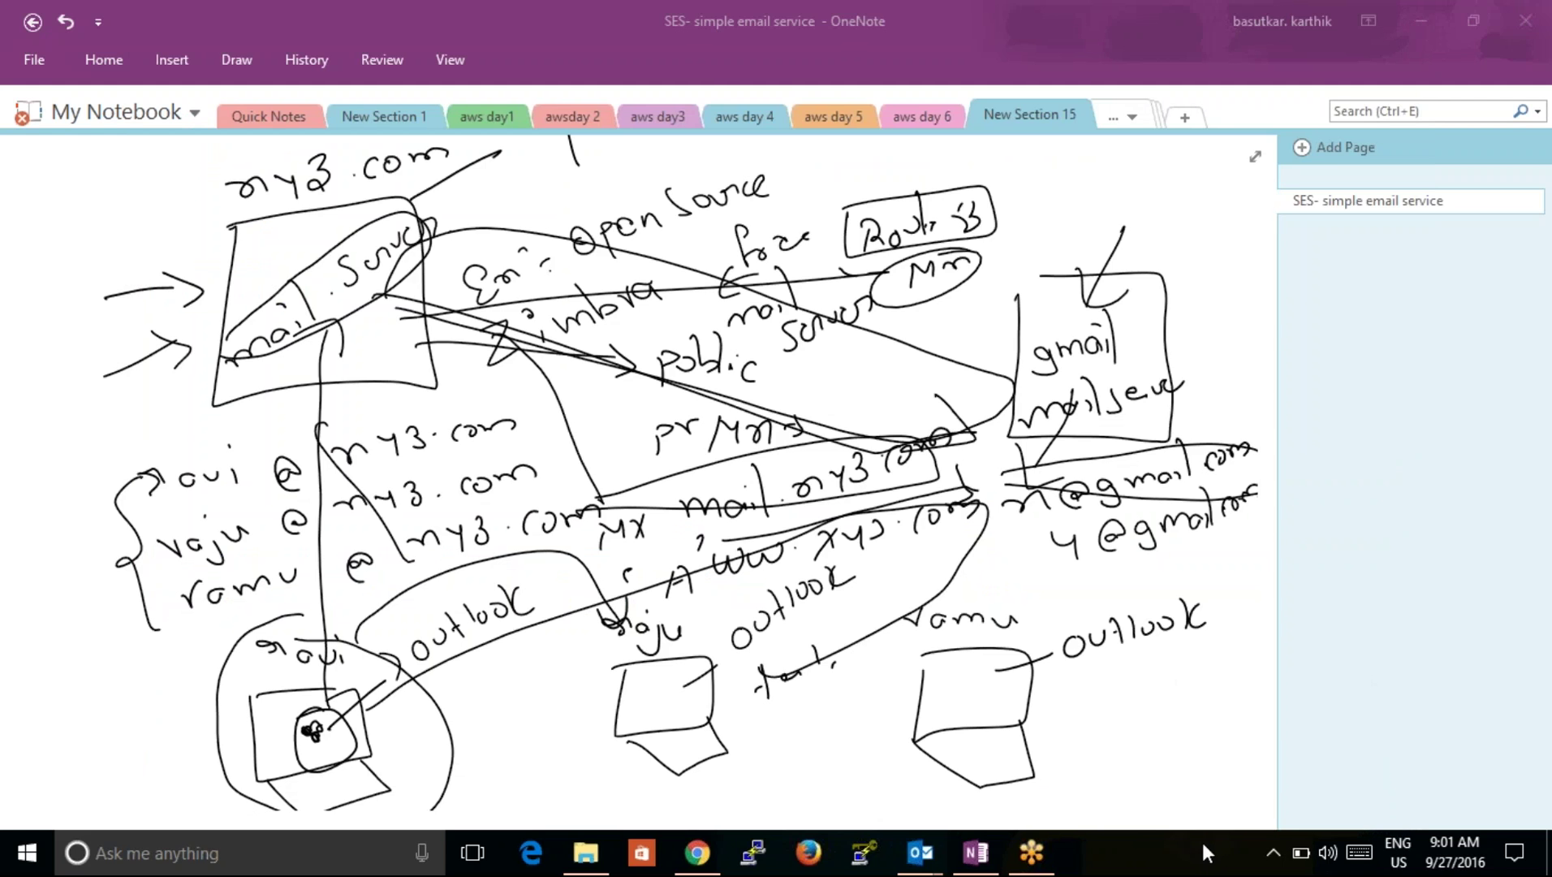
{"action": "left_click", "coordinate": [698, 852]}
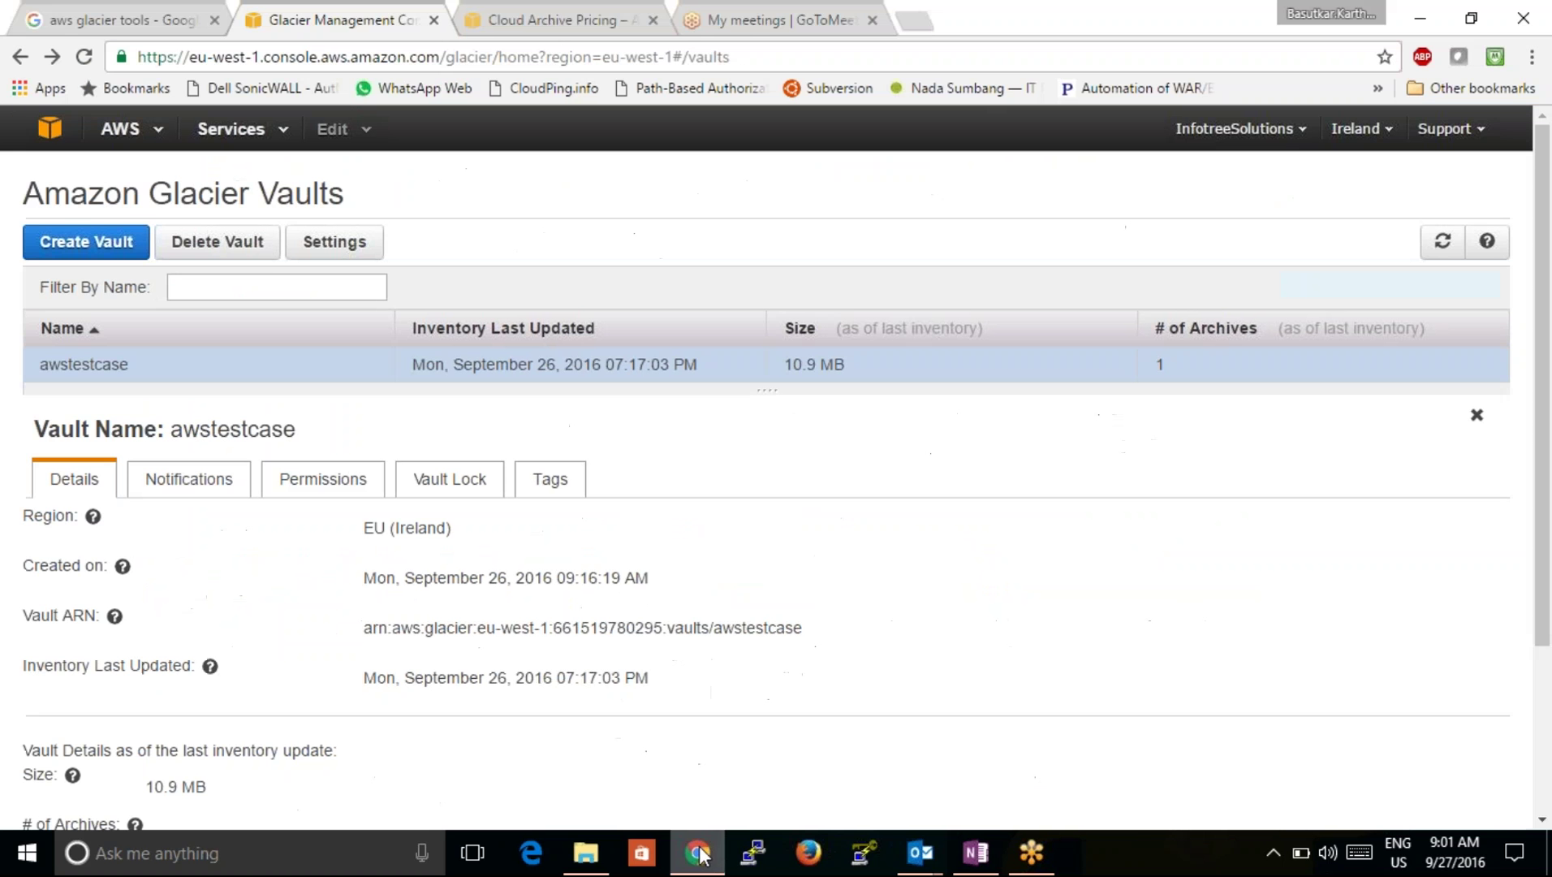
Step: Search Google for 'hi' in a new Chrome tab, then return to OneNote
{"action": "left_click", "coordinate": [909, 23]}
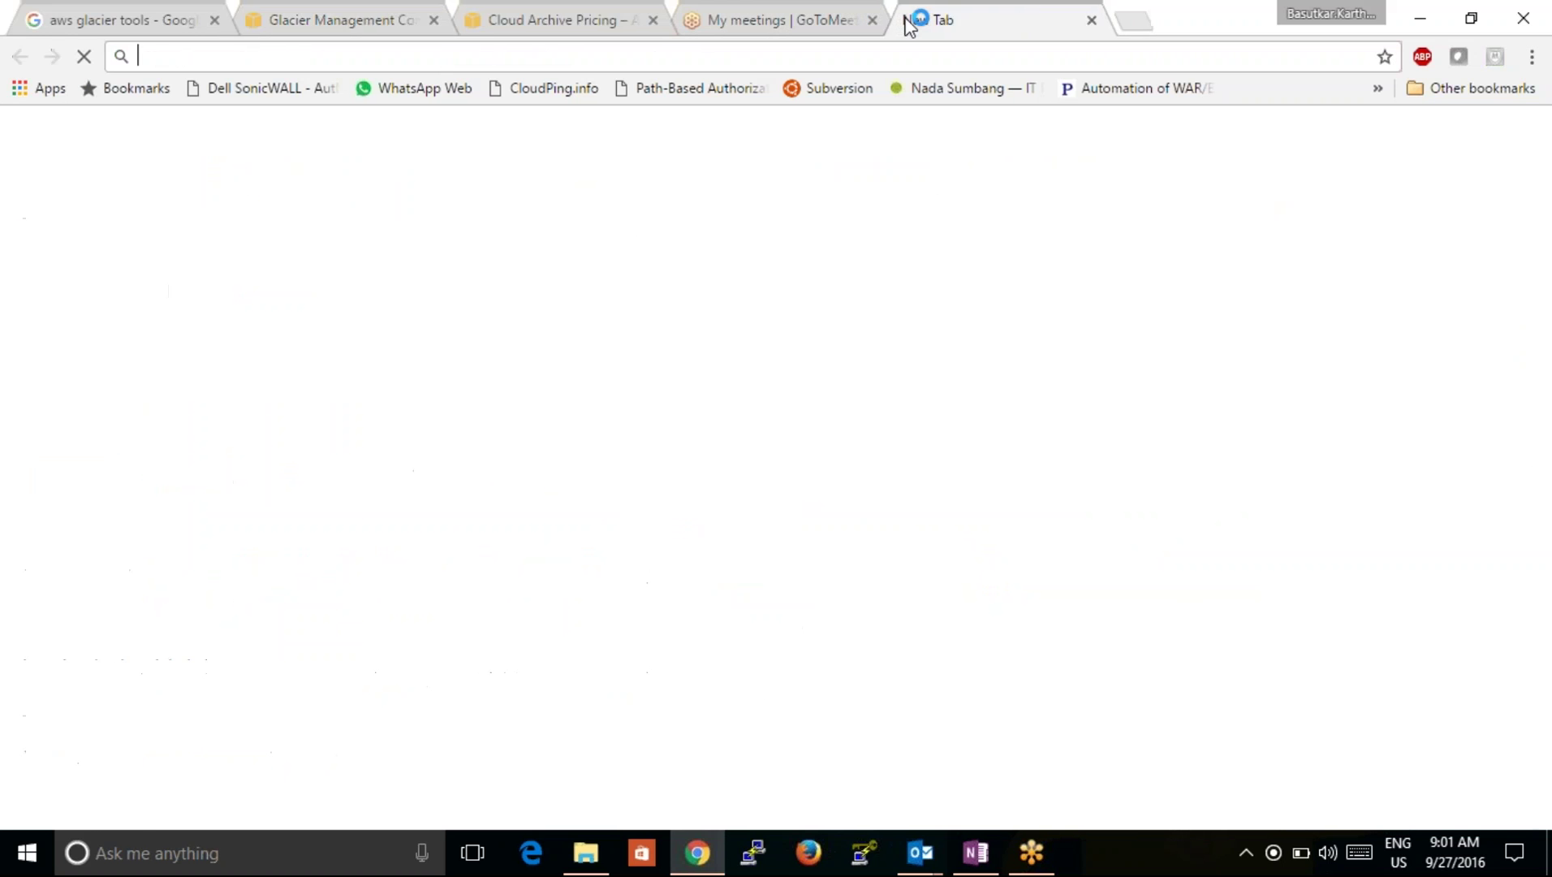
{"action": "type", "text": "hi"}
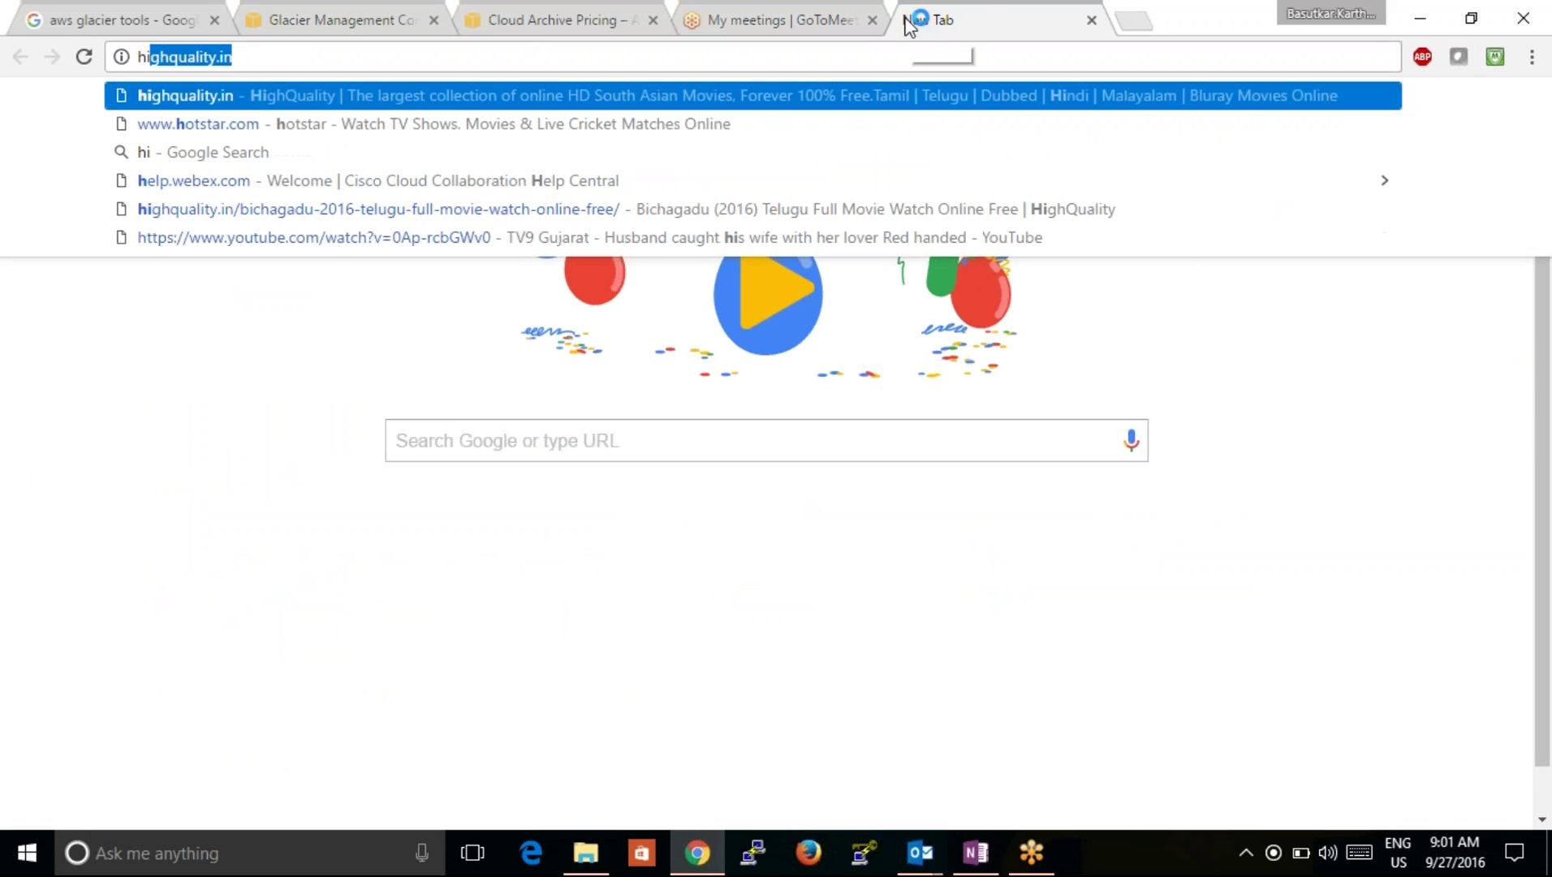
{"action": "key", "text": "Delete"}
{"action": "key", "text": "Return"}
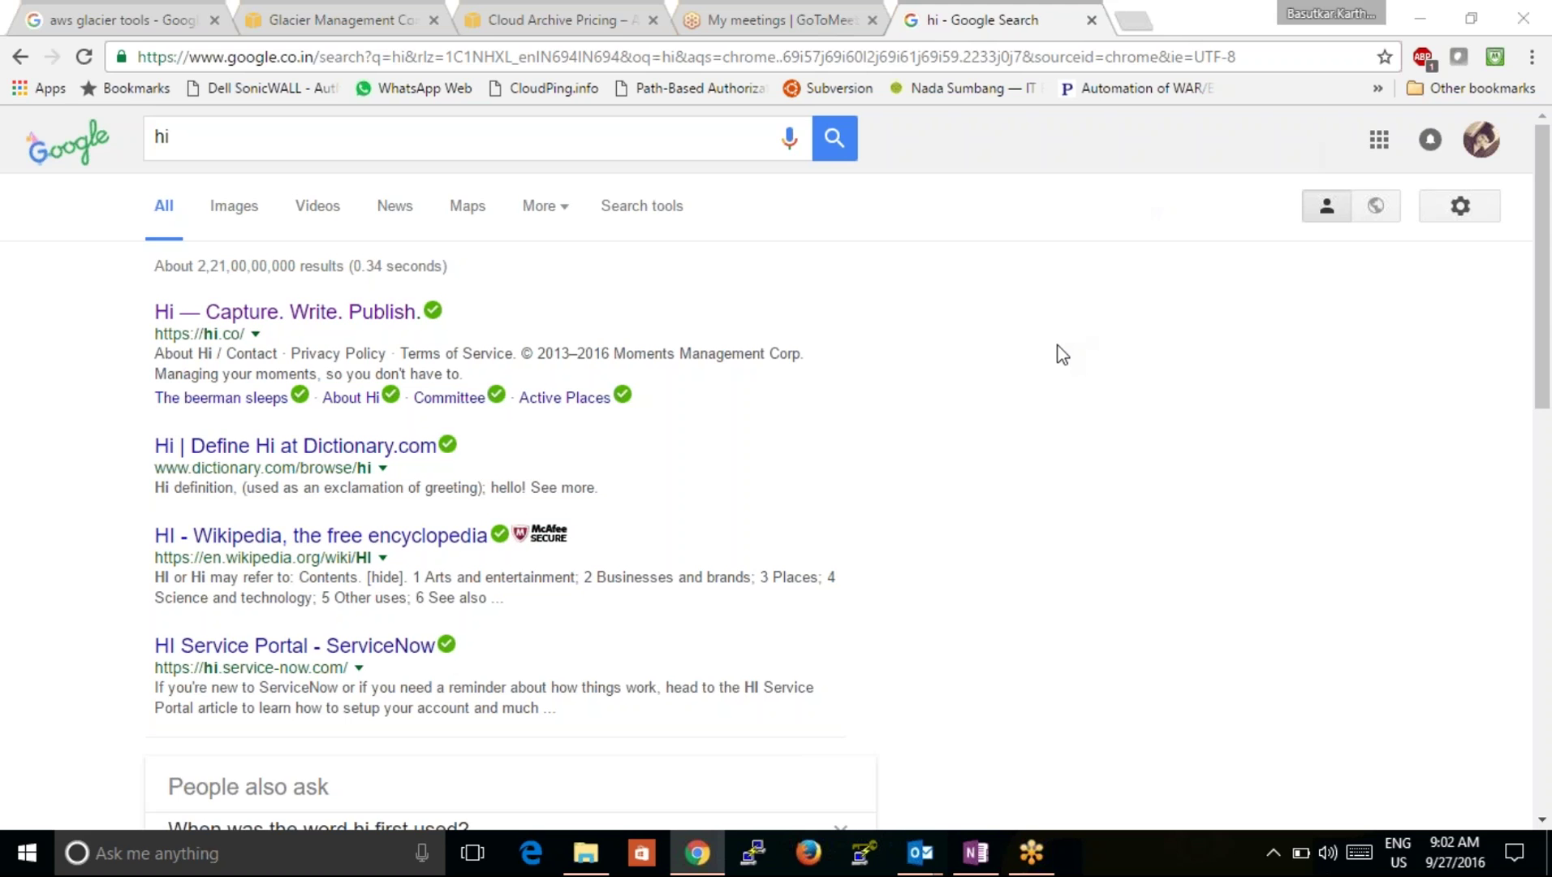
{"action": "left_click", "coordinate": [978, 854]}
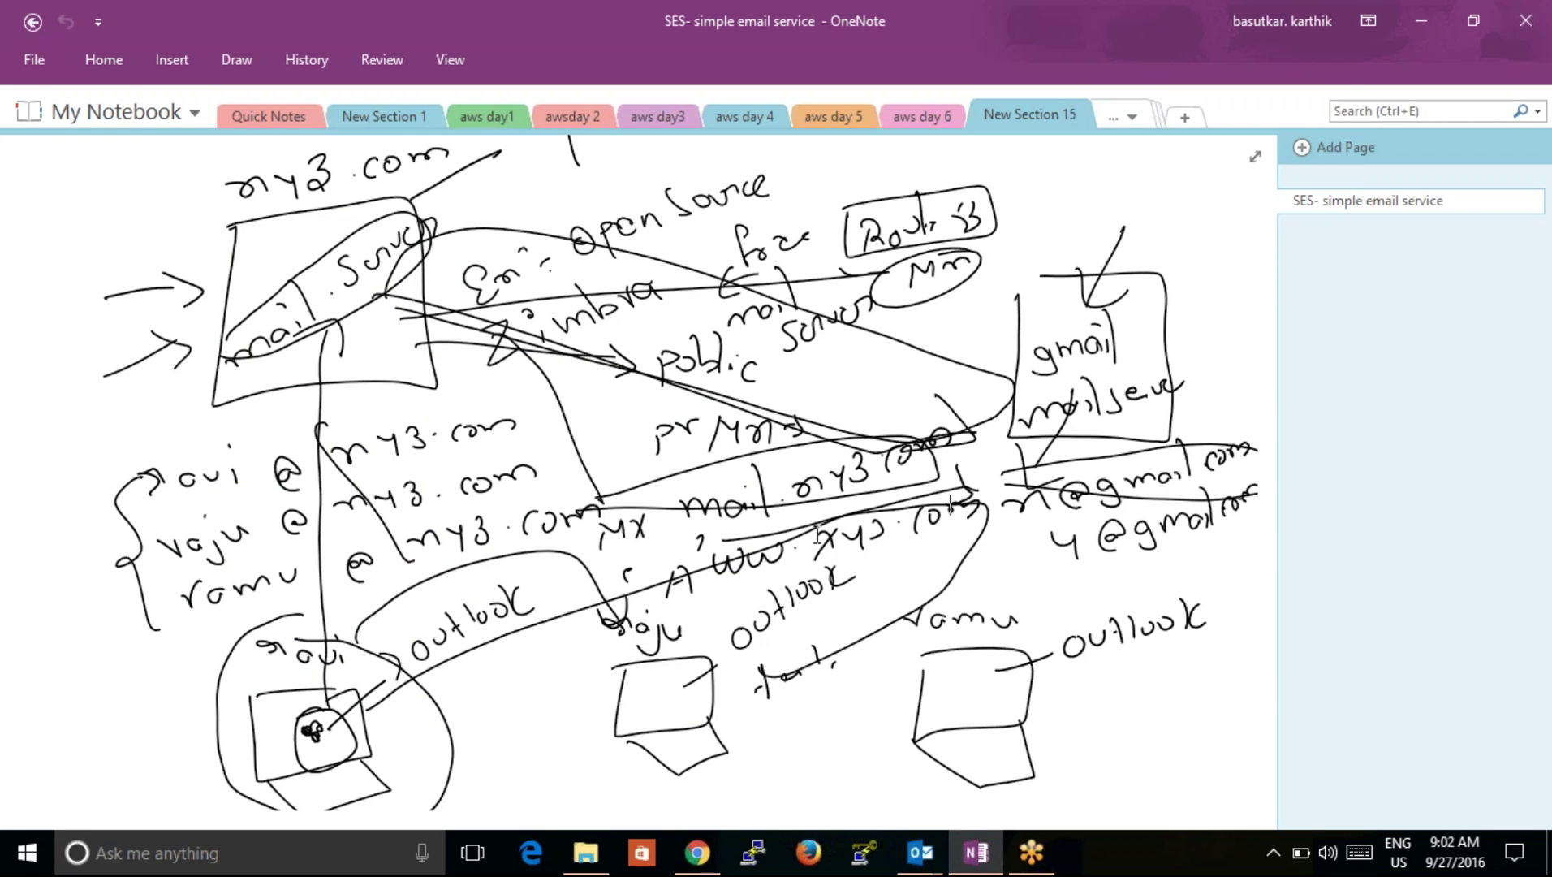
Step: Scroll the SES page down until a blank area below the diagram shows
{"action": "left_click", "coordinate": [853, 395]}
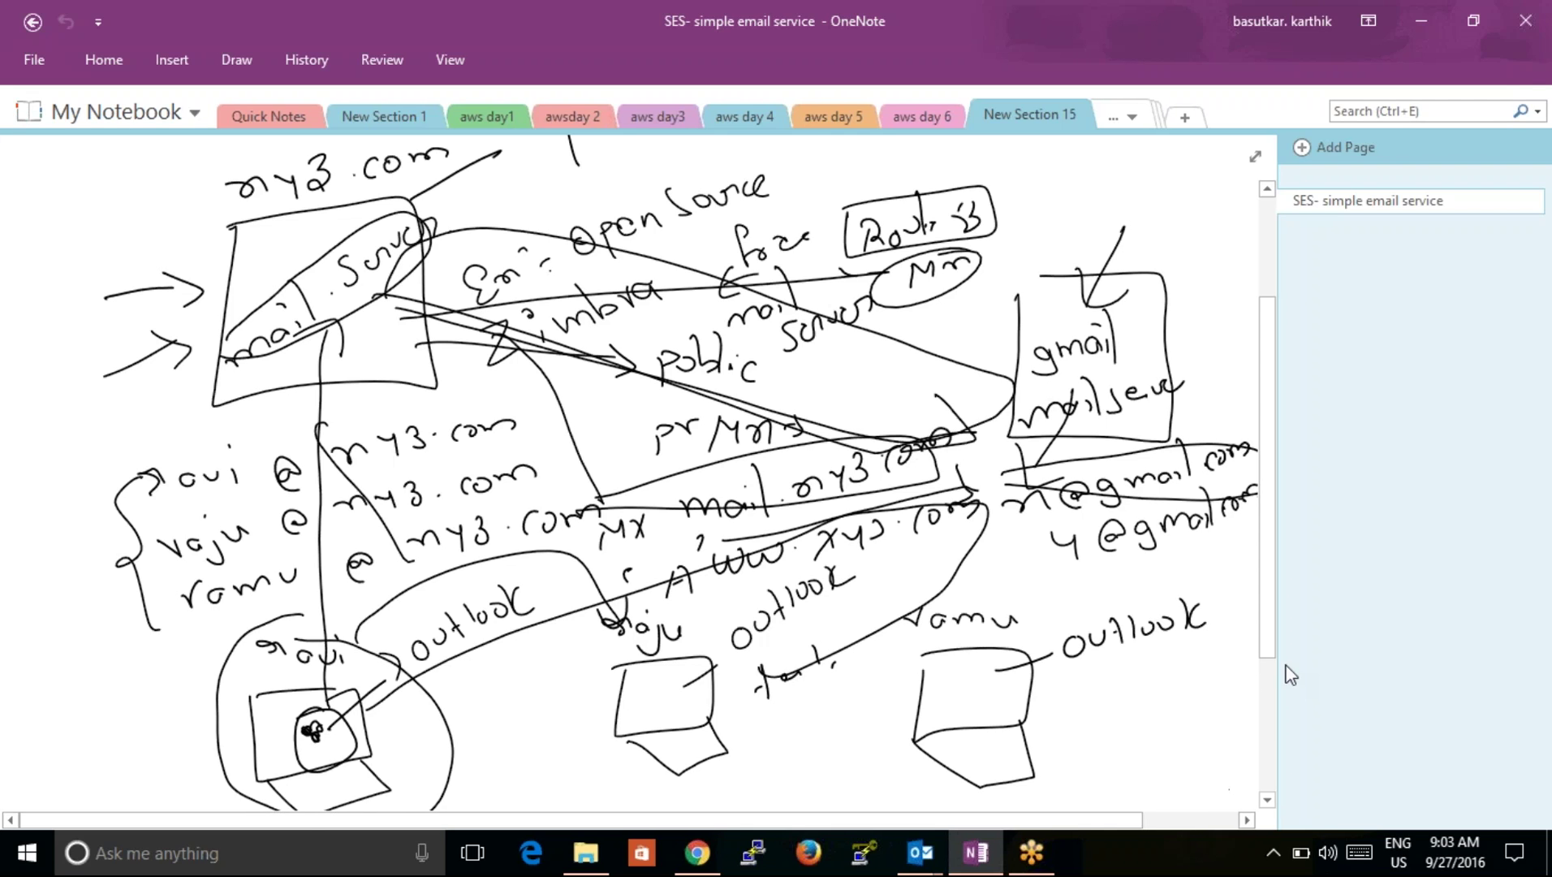
{"action": "left_click", "coordinate": [1515, 60]}
{"action": "left_click", "coordinate": [1267, 800]}
{"action": "left_click", "coordinate": [1267, 800]}
{"action": "left_click", "coordinate": [1267, 799]}
{"action": "left_click", "coordinate": [1267, 799]}
{"action": "left_click", "coordinate": [1267, 800]}
{"action": "left_click", "coordinate": [1267, 799]}
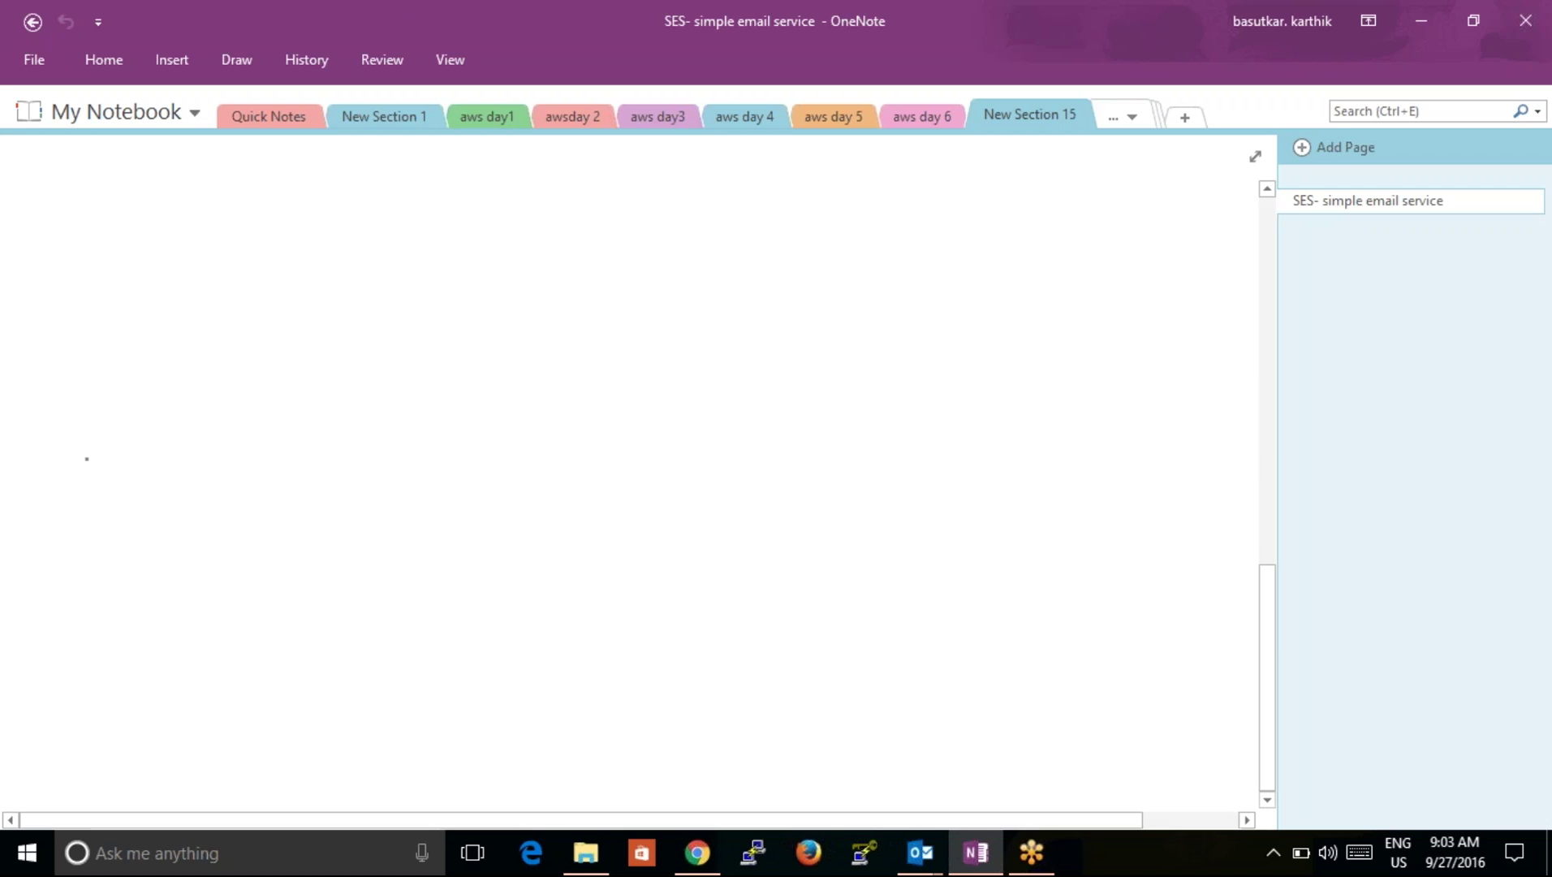
{"action": "mouse_move", "coordinate": [200, 368]}
{"action": "left_mouse_down"}
{"action": "mouse_move", "coordinate": [228, 493]}
{"action": "mouse_move", "coordinate": [261, 337]}
{"action": "mouse_move", "coordinate": [212, 353]}
{"action": "left_mouse_up"}
{"action": "mouse_move", "coordinate": [202, 416]}
{"action": "left_mouse_down"}
{"action": "mouse_move", "coordinate": [231, 431]}
{"action": "mouse_move", "coordinate": [333, 383]}
{"action": "left_mouse_up"}
{"action": "left_click_drag", "start_coordinate": [238, 495], "coordinate": [230, 571]}
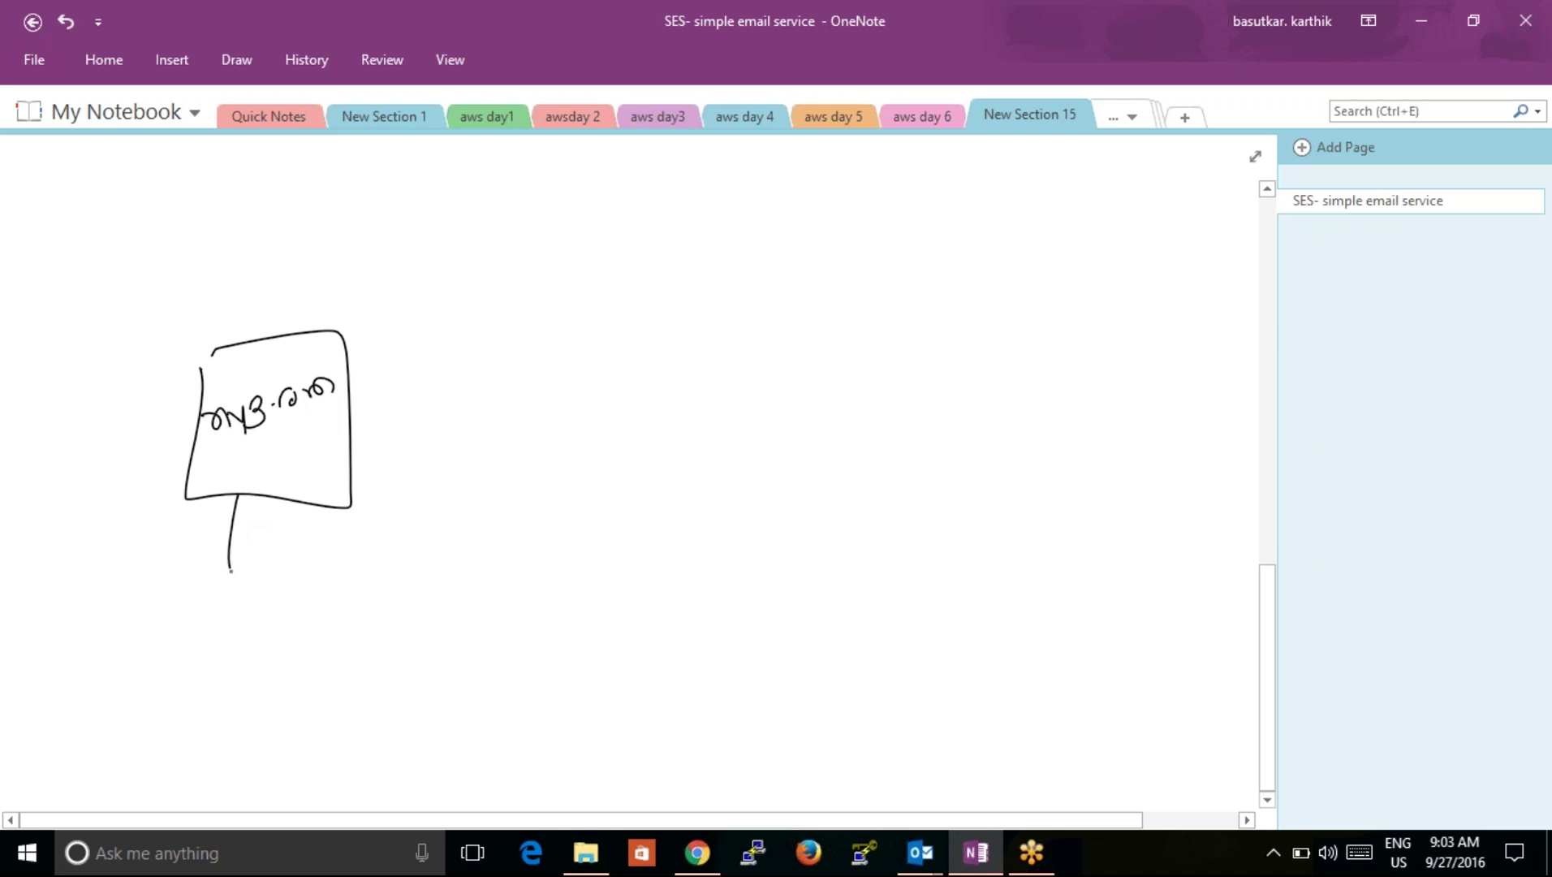
{"action": "mouse_move", "coordinate": [207, 661]}
{"action": "left_mouse_down"}
{"action": "mouse_move", "coordinate": [232, 659]}
{"action": "mouse_move", "coordinate": [230, 794]}
{"action": "left_mouse_up"}
{"action": "left_click_drag", "start_coordinate": [273, 637], "coordinate": [270, 631]}
{"action": "mouse_move", "coordinate": [324, 625]}
{"action": "left_mouse_down"}
{"action": "mouse_move", "coordinate": [350, 641]}
{"action": "mouse_move", "coordinate": [452, 606]}
{"action": "left_mouse_up"}
{"action": "left_click_drag", "start_coordinate": [355, 670], "coordinate": [352, 679]}
{"action": "left_click", "coordinate": [361, 729]}
{"action": "left_click_drag", "start_coordinate": [339, 751], "coordinate": [348, 758]}
{"action": "left_click", "coordinate": [358, 749]}
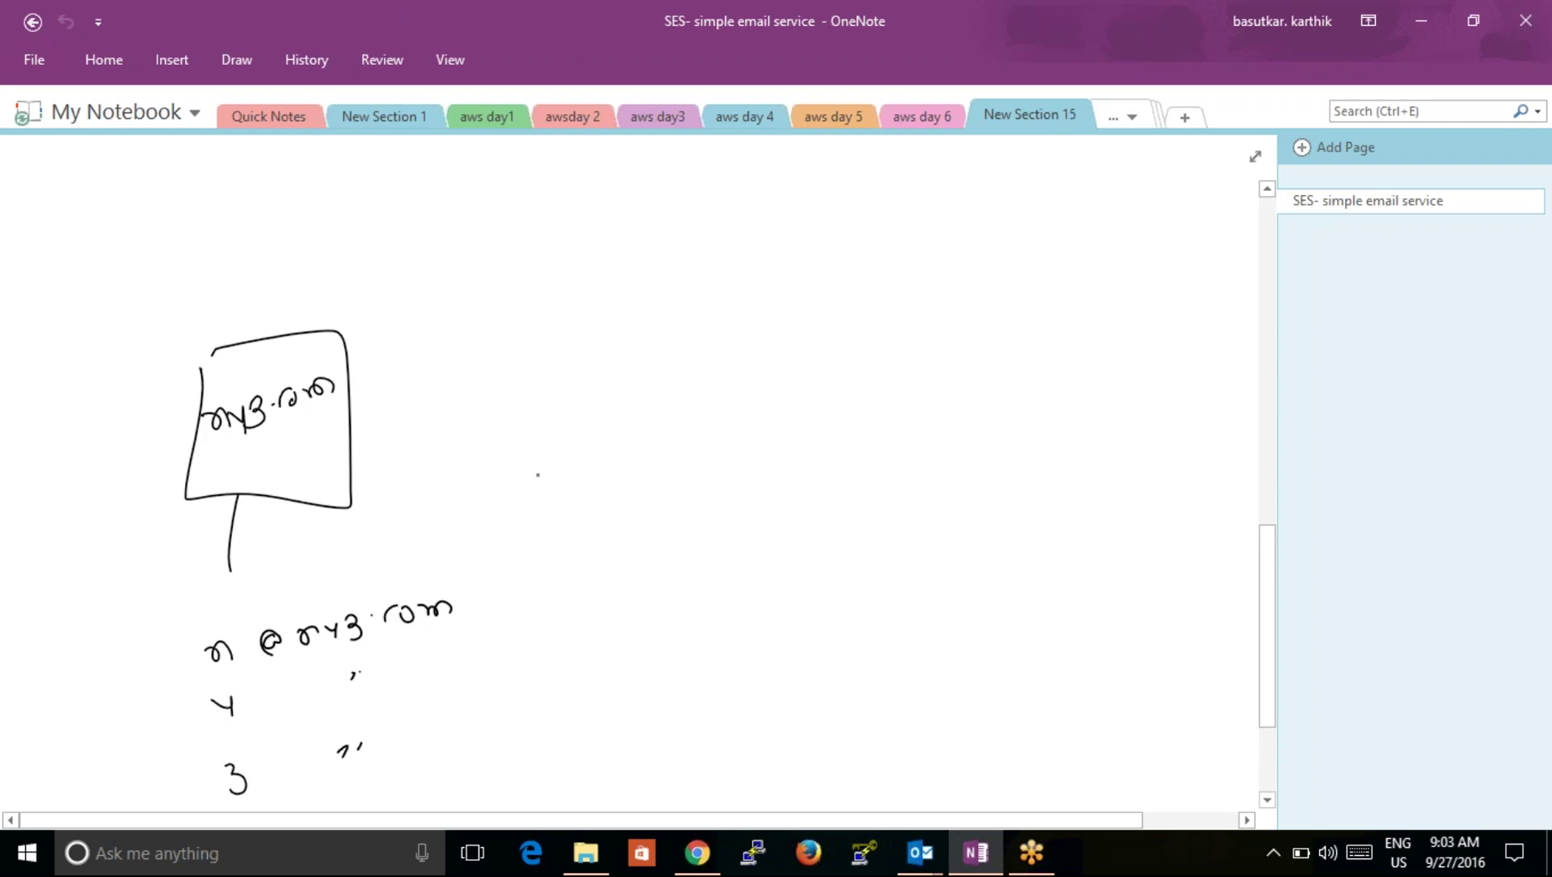
Step: Draw a second box labelled SES with AWS written above it
{"action": "mouse_move", "coordinate": [637, 327]}
{"action": "left_mouse_down"}
{"action": "mouse_move", "coordinate": [815, 296]}
{"action": "mouse_move", "coordinate": [650, 323]}
{"action": "mouse_move", "coordinate": [689, 397]}
{"action": "mouse_move", "coordinate": [722, 386]}
{"action": "left_mouse_up"}
{"action": "mouse_move", "coordinate": [673, 303]}
{"action": "left_mouse_down"}
{"action": "mouse_move", "coordinate": [748, 296]}
{"action": "mouse_move", "coordinate": [759, 261]}
{"action": "left_mouse_up"}
{"action": "left_click", "coordinate": [755, 286]}
{"action": "left_click_drag", "start_coordinate": [778, 254], "coordinate": [750, 295]}
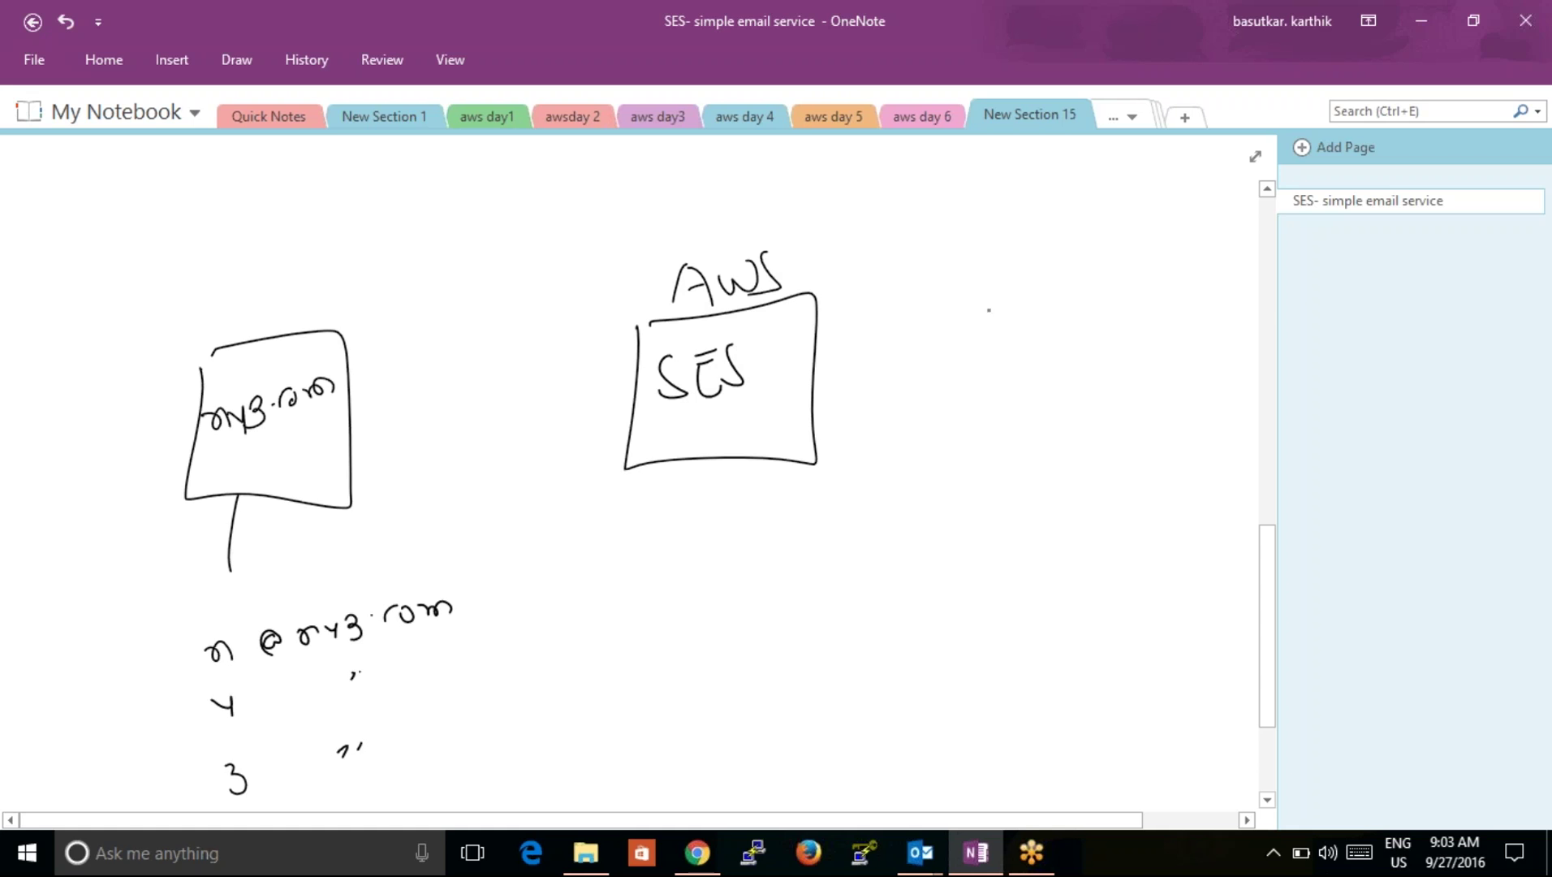
Step: Draw a third box on the right labelled gmail.com
{"action": "mouse_move", "coordinate": [1079, 316]}
{"action": "left_mouse_down"}
{"action": "mouse_move", "coordinate": [1043, 459]}
{"action": "mouse_move", "coordinate": [1227, 474]}
{"action": "mouse_move", "coordinate": [1240, 302]}
{"action": "left_mouse_up"}
{"action": "left_click_drag", "start_coordinate": [1241, 292], "coordinate": [1065, 307]}
{"action": "mouse_move", "coordinate": [1098, 365]}
{"action": "left_mouse_down"}
{"action": "mouse_move", "coordinate": [1080, 410]}
{"action": "mouse_move", "coordinate": [1136, 367]}
{"action": "mouse_move", "coordinate": [1171, 386]}
{"action": "left_mouse_up"}
{"action": "mouse_move", "coordinate": [1178, 364]}
{"action": "left_mouse_down"}
{"action": "mouse_move", "coordinate": [1184, 379]}
{"action": "mouse_move", "coordinate": [1250, 333]}
{"action": "left_mouse_up"}
{"action": "left_click", "coordinate": [1211, 350]}
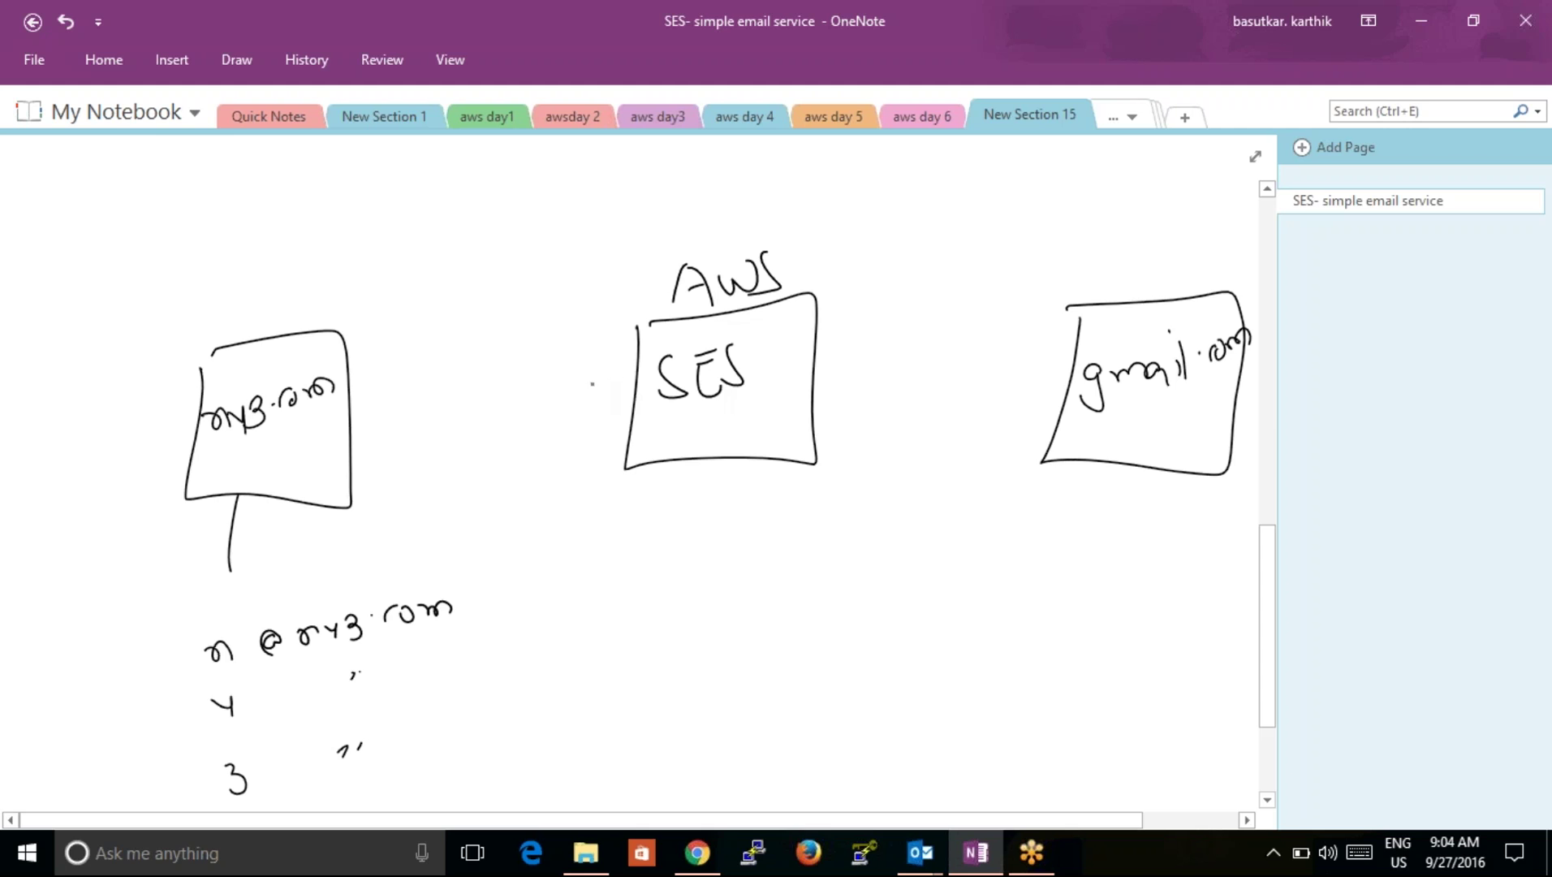
Step: Draw arrows from my3.com to SES and SES to gmail.com, looping around AWS SES
{"action": "left_click_drag", "start_coordinate": [354, 431], "coordinate": [591, 431]}
{"action": "mouse_move", "coordinate": [565, 400]}
{"action": "left_mouse_down"}
{"action": "mouse_move", "coordinate": [625, 442]}
{"action": "mouse_move", "coordinate": [567, 463]}
{"action": "left_mouse_up"}
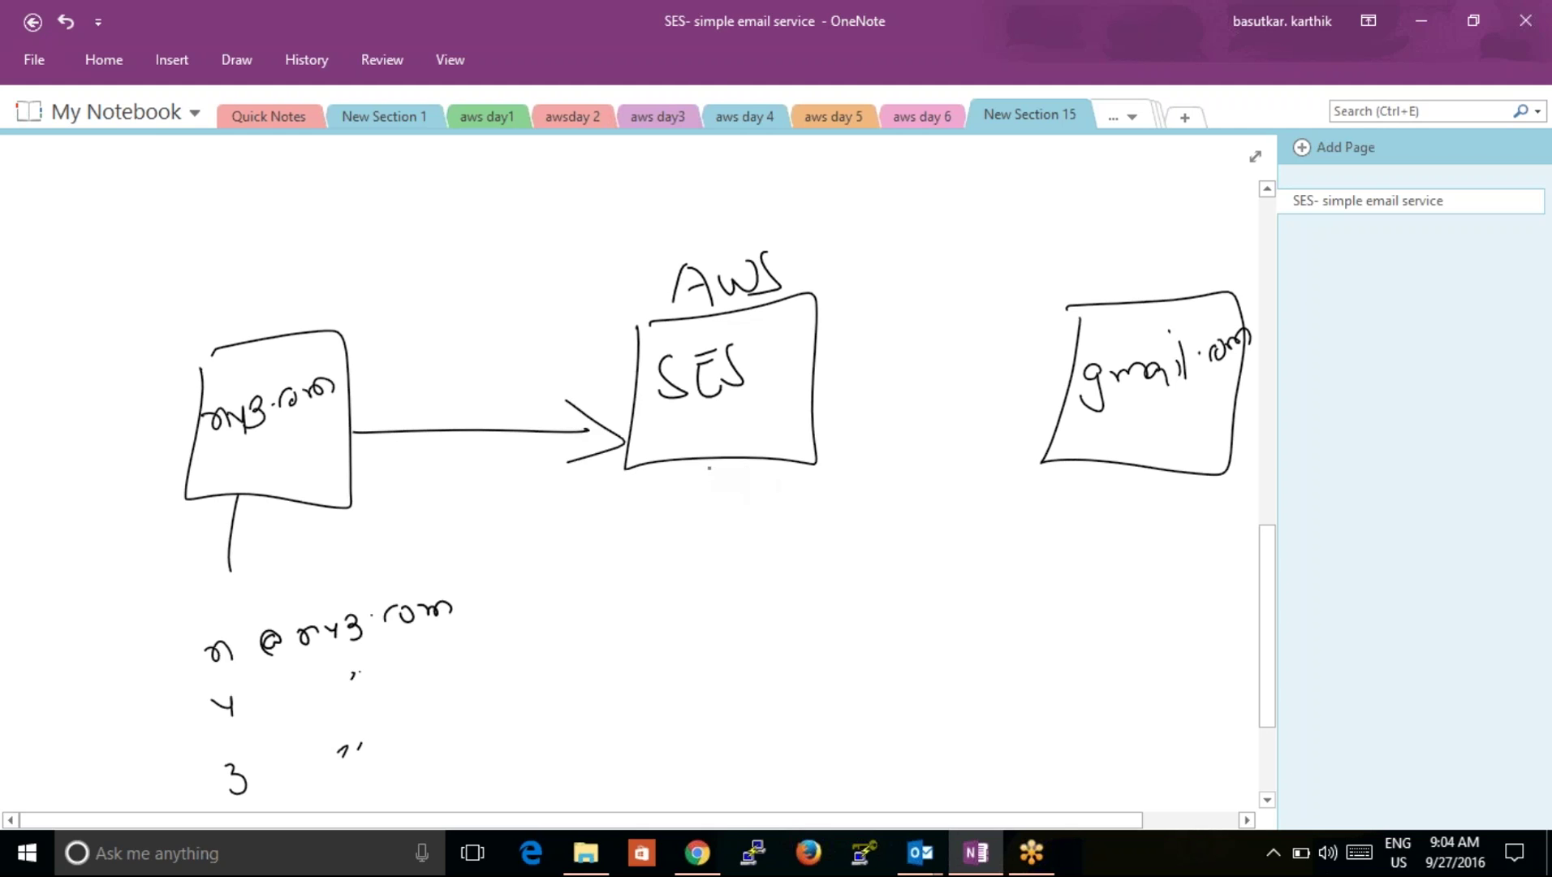
{"action": "left_click_drag", "start_coordinate": [837, 348], "coordinate": [1032, 333]}
{"action": "left_click_drag", "start_coordinate": [955, 318], "coordinate": [986, 369]}
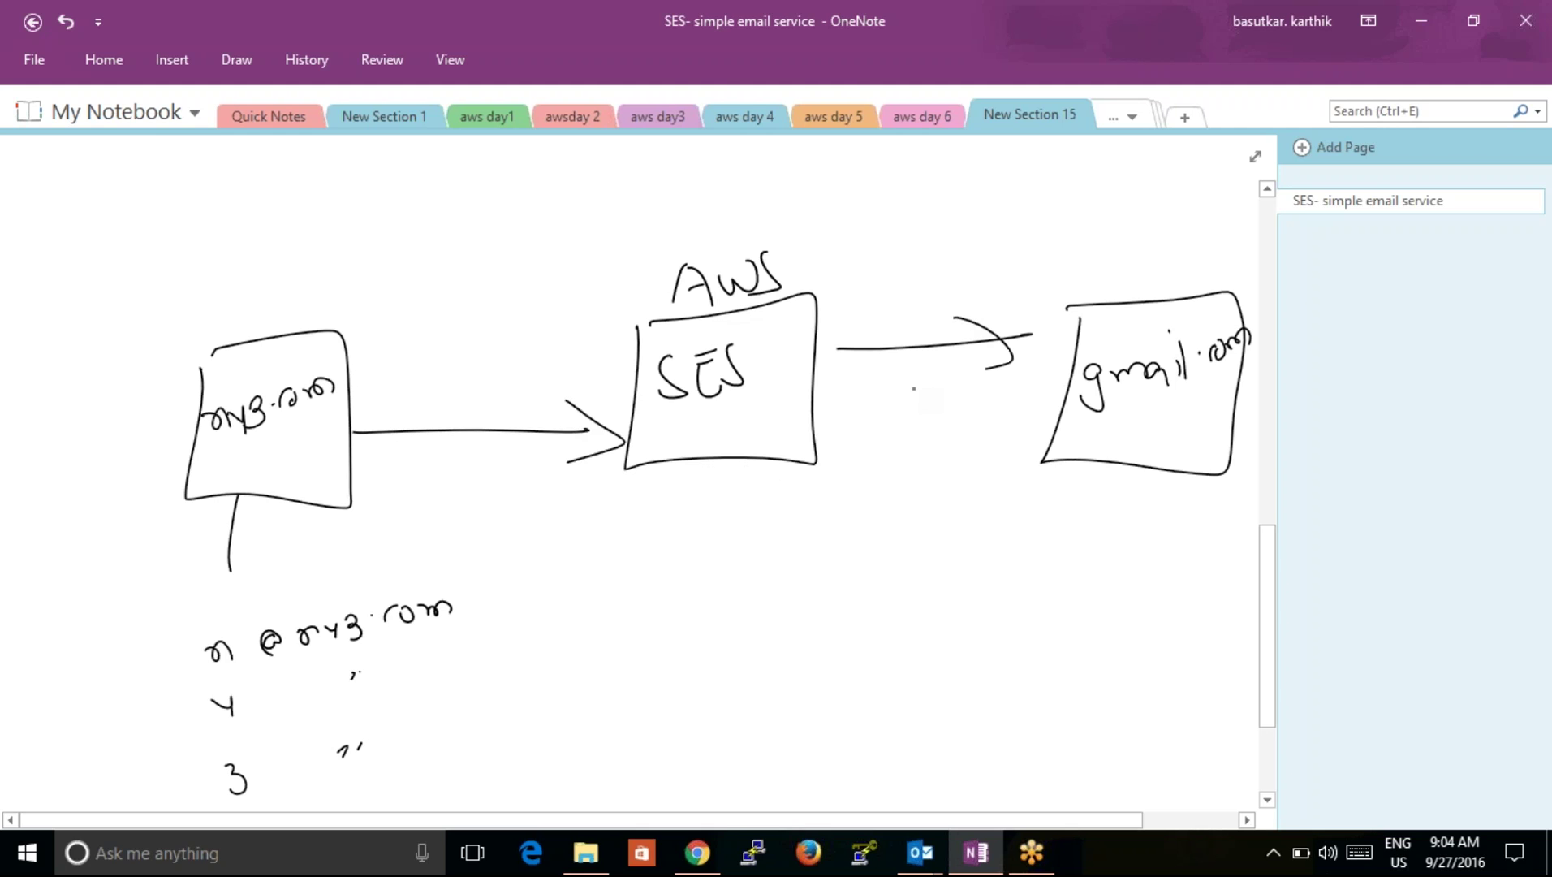
{"action": "mouse_move", "coordinate": [822, 226]}
{"action": "left_mouse_down"}
{"action": "mouse_move", "coordinate": [686, 195]}
{"action": "mouse_move", "coordinate": [730, 567]}
{"action": "mouse_move", "coordinate": [921, 345]}
{"action": "mouse_move", "coordinate": [780, 235]}
{"action": "left_mouse_up"}
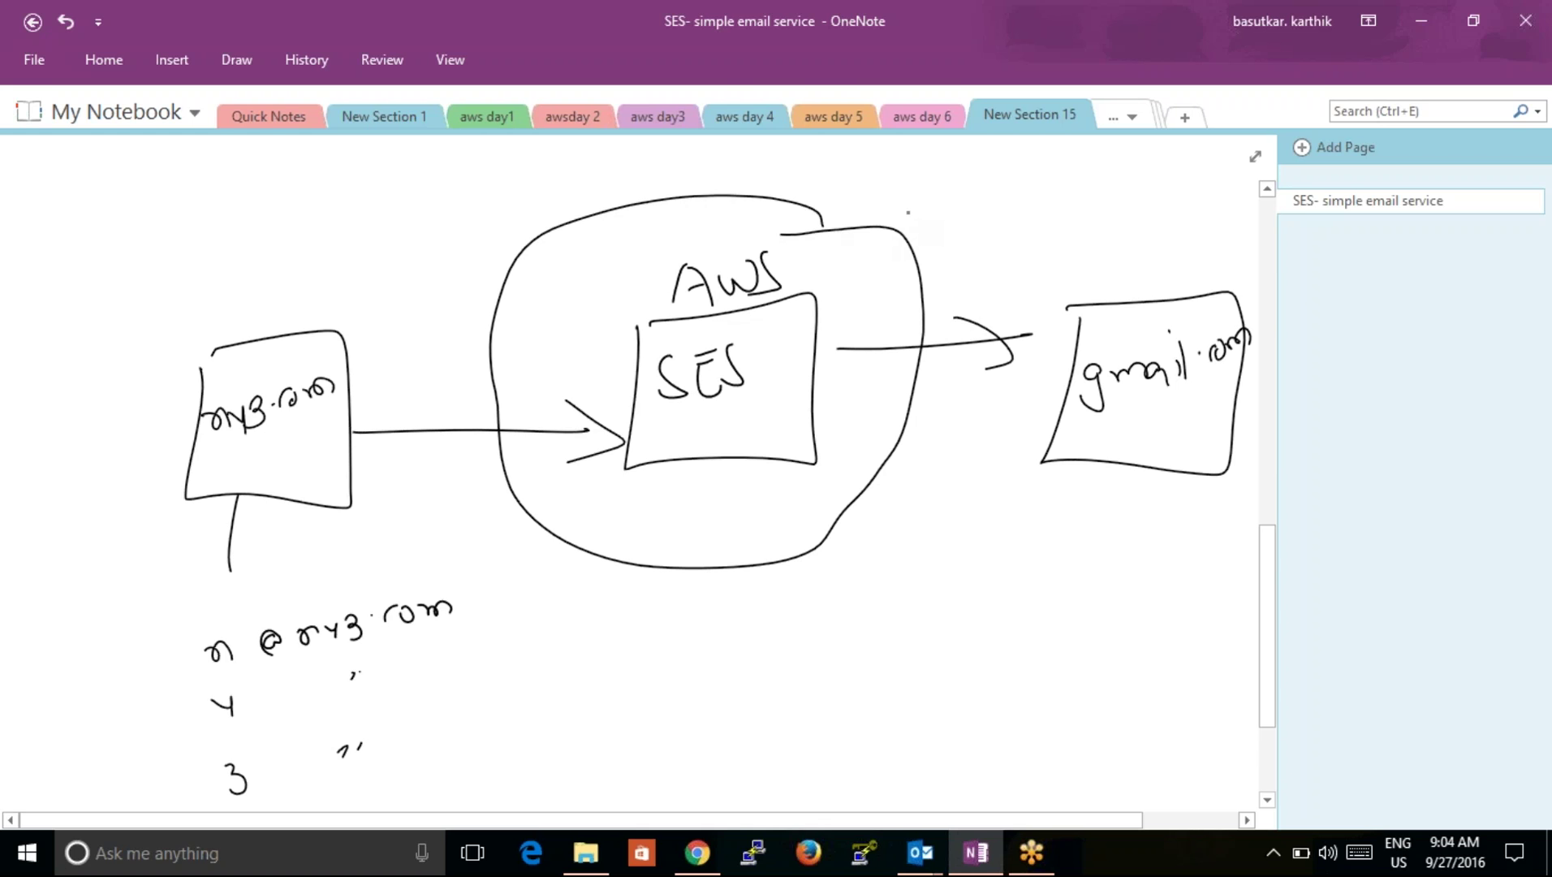
{"action": "left_click_drag", "start_coordinate": [944, 219], "coordinate": [999, 206]}
{"action": "left_click_drag", "start_coordinate": [987, 192], "coordinate": [997, 221]}
{"action": "left_click_drag", "start_coordinate": [823, 297], "coordinate": [958, 259]}
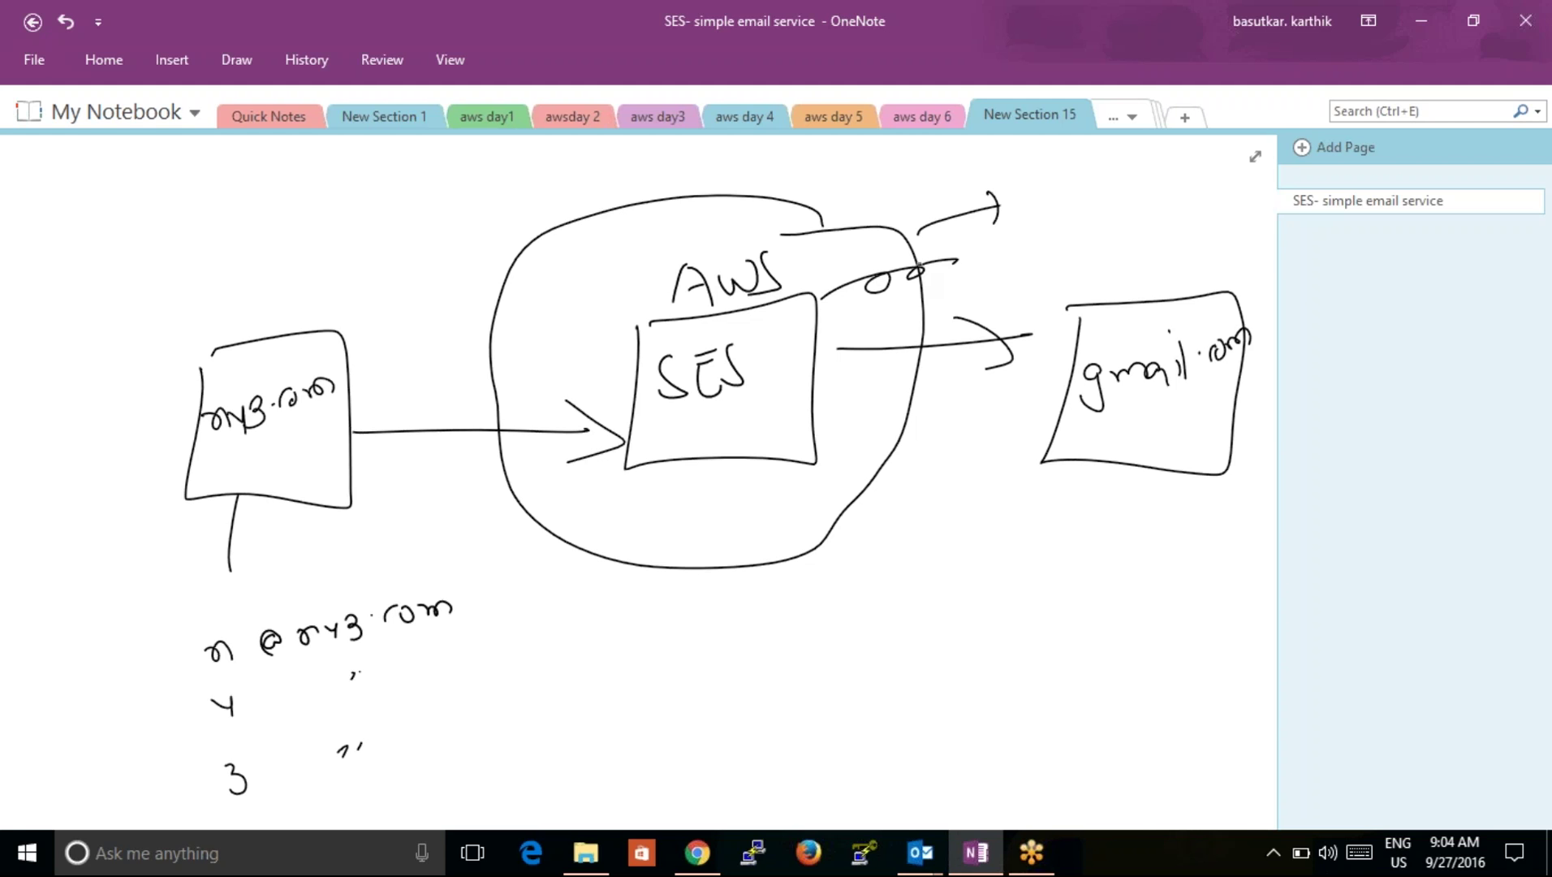
Step: Write and circle the word 'via' below AWS
{"action": "left_click_drag", "start_coordinate": [684, 619], "coordinate": [710, 609]}
{"action": "mouse_move", "coordinate": [714, 607]}
{"action": "left_mouse_down"}
{"action": "mouse_move", "coordinate": [720, 631]}
{"action": "mouse_move", "coordinate": [757, 621]}
{"action": "left_mouse_up"}
{"action": "left_click_drag", "start_coordinate": [715, 560], "coordinate": [682, 557]}
{"action": "left_click", "coordinate": [706, 588]}
{"action": "mouse_move", "coordinate": [792, 639]}
{"action": "left_mouse_down"}
{"action": "mouse_move", "coordinate": [831, 689]}
{"action": "mouse_move", "coordinate": [877, 633]}
{"action": "mouse_move", "coordinate": [937, 603]}
{"action": "mouse_move", "coordinate": [893, 550]}
{"action": "left_mouse_up"}
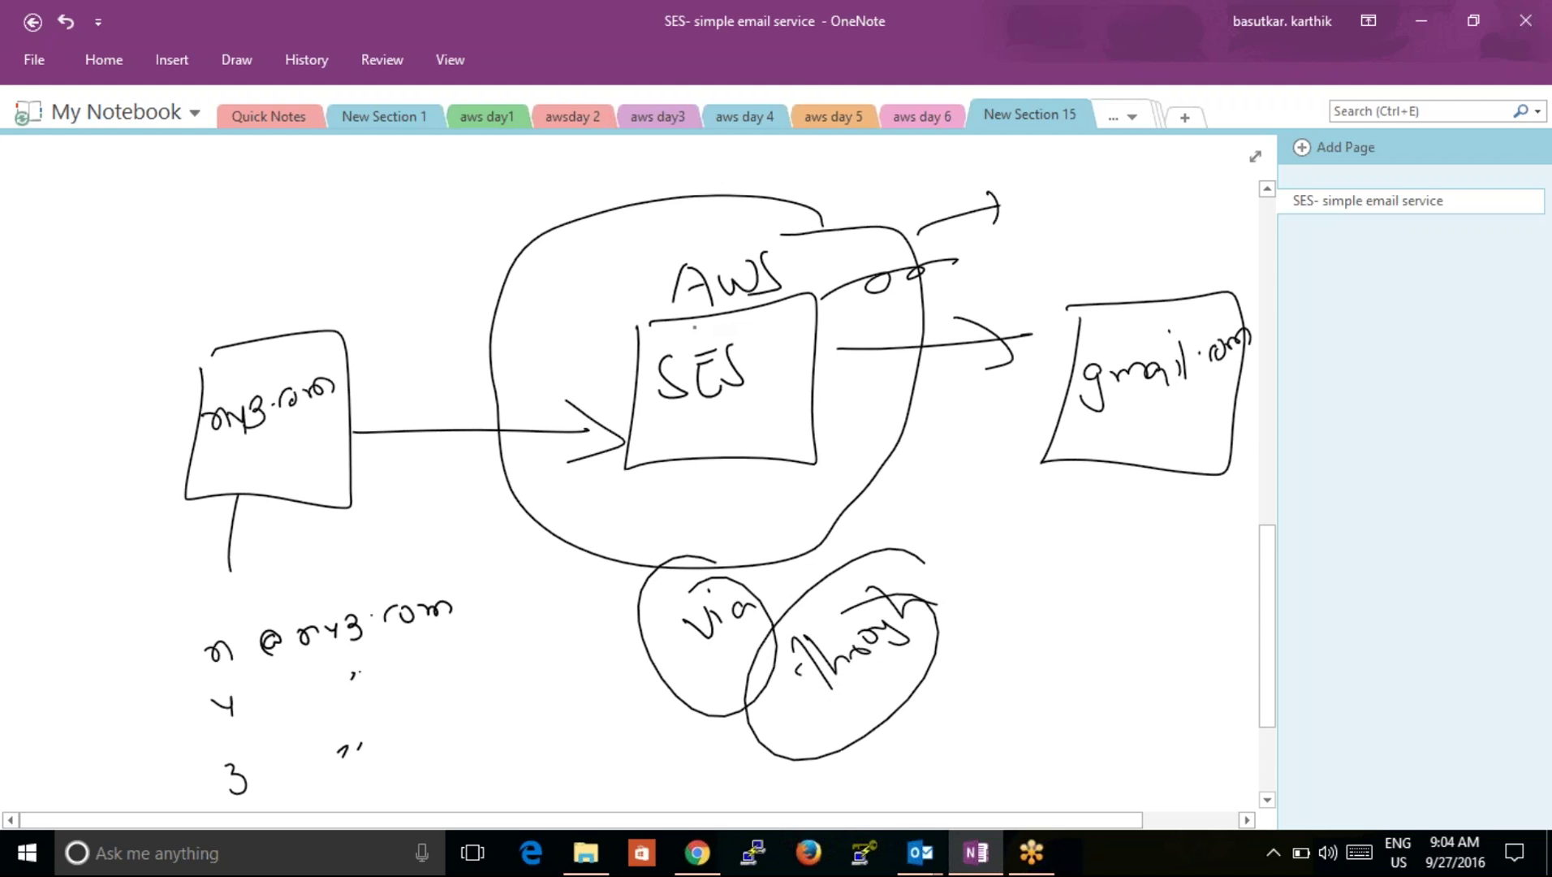
Step: Circle the SES box again, mark below the via note, and circle my3.com
{"action": "left_click_drag", "start_coordinate": [681, 326], "coordinate": [755, 307]}
{"action": "mouse_move", "coordinate": [652, 385]}
{"action": "left_mouse_down"}
{"action": "mouse_move", "coordinate": [543, 382]}
{"action": "mouse_move", "coordinate": [454, 405]}
{"action": "left_mouse_up"}
{"action": "mouse_move", "coordinate": [475, 352]}
{"action": "left_mouse_down"}
{"action": "mouse_move", "coordinate": [461, 380]}
{"action": "mouse_move", "coordinate": [519, 424]}
{"action": "left_mouse_up"}
{"action": "mouse_move", "coordinate": [730, 283]}
{"action": "left_mouse_down"}
{"action": "mouse_move", "coordinate": [715, 508]}
{"action": "mouse_move", "coordinate": [776, 313]}
{"action": "mouse_move", "coordinate": [860, 215]}
{"action": "mouse_move", "coordinate": [961, 163]}
{"action": "mouse_move", "coordinate": [984, 183]}
{"action": "mouse_move", "coordinate": [1065, 187]}
{"action": "left_mouse_up"}
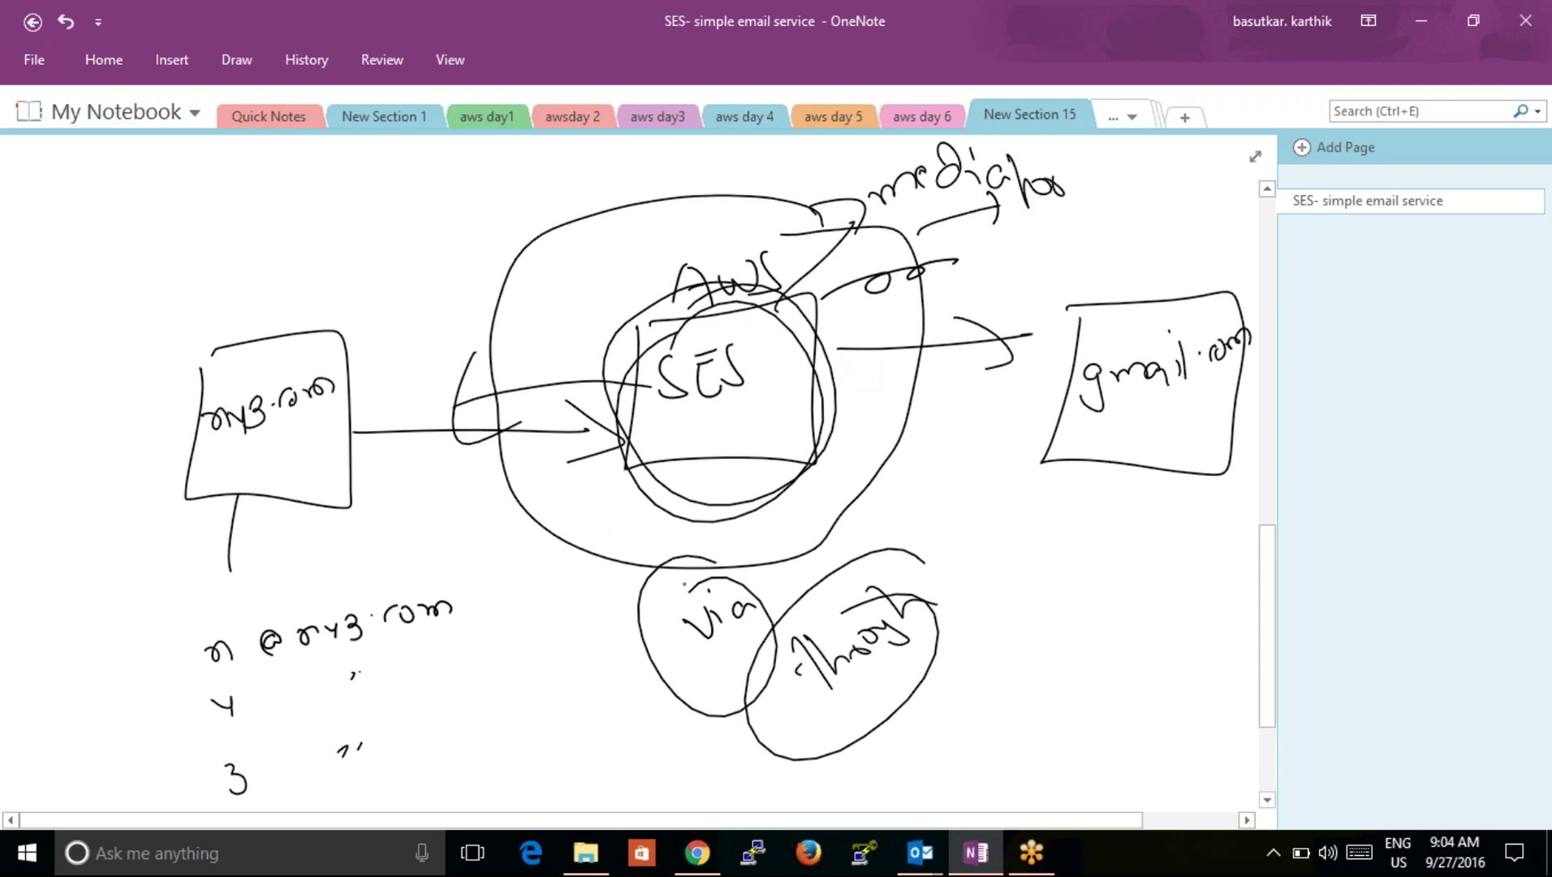
{"action": "left_click_drag", "start_coordinate": [713, 643], "coordinate": [724, 657]}
{"action": "mouse_move", "coordinate": [292, 361]}
{"action": "left_mouse_down"}
{"action": "mouse_move", "coordinate": [257, 357]}
{"action": "mouse_move", "coordinate": [358, 367]}
{"action": "mouse_move", "coordinate": [195, 406]}
{"action": "left_mouse_up"}
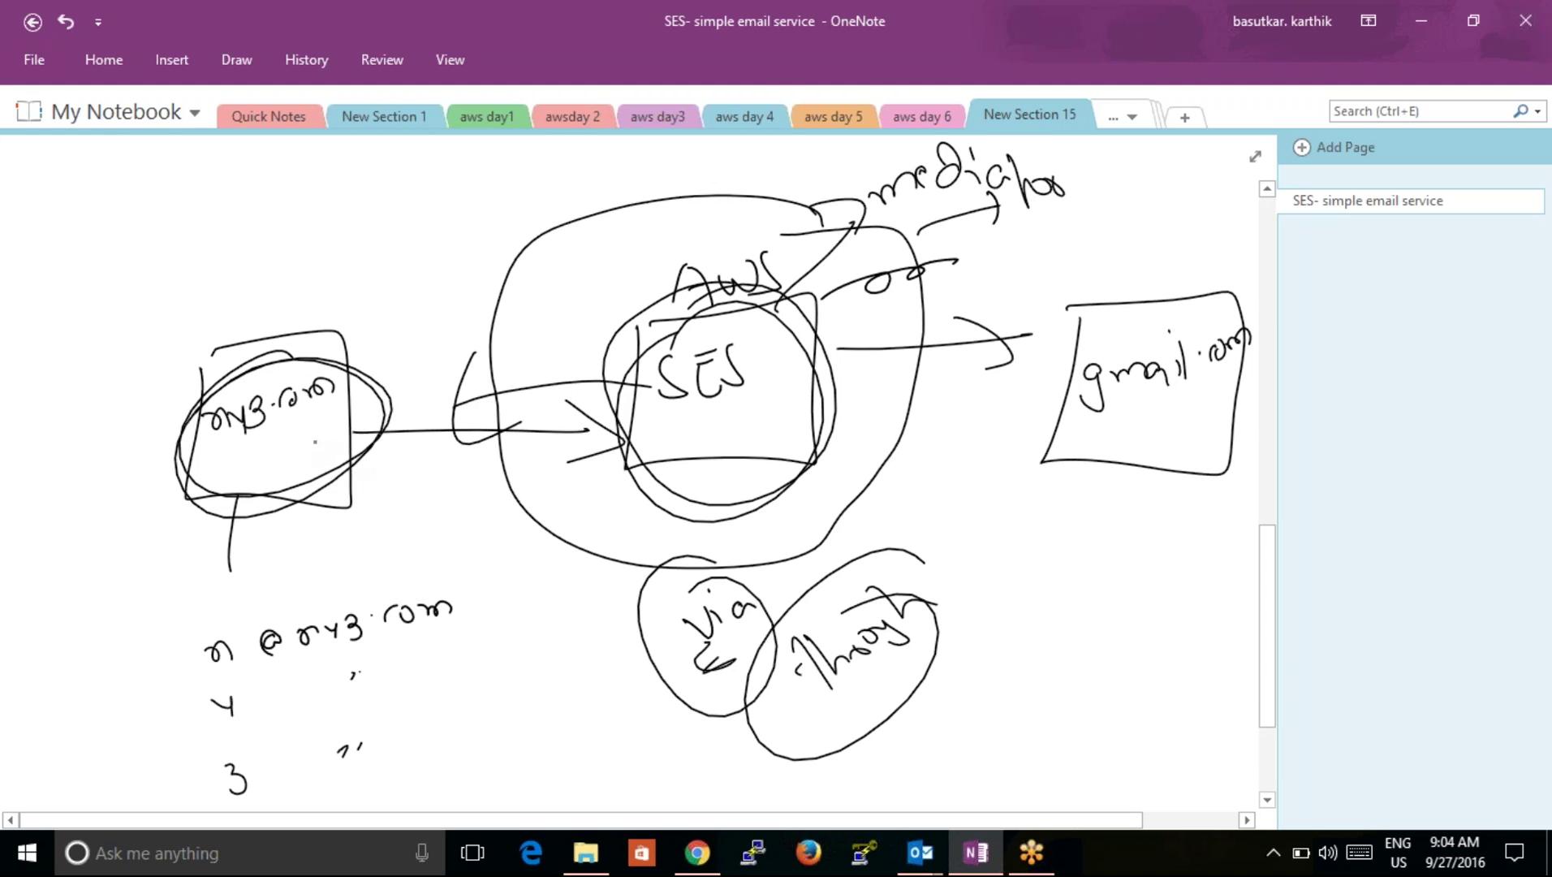
Step: Ink a second line from the circled my3.com box to the SES circle
{"action": "mouse_move", "coordinate": [376, 438]}
{"action": "left_mouse_down"}
{"action": "mouse_move", "coordinate": [695, 342]}
{"action": "mouse_move", "coordinate": [664, 394]}
{"action": "left_mouse_up"}
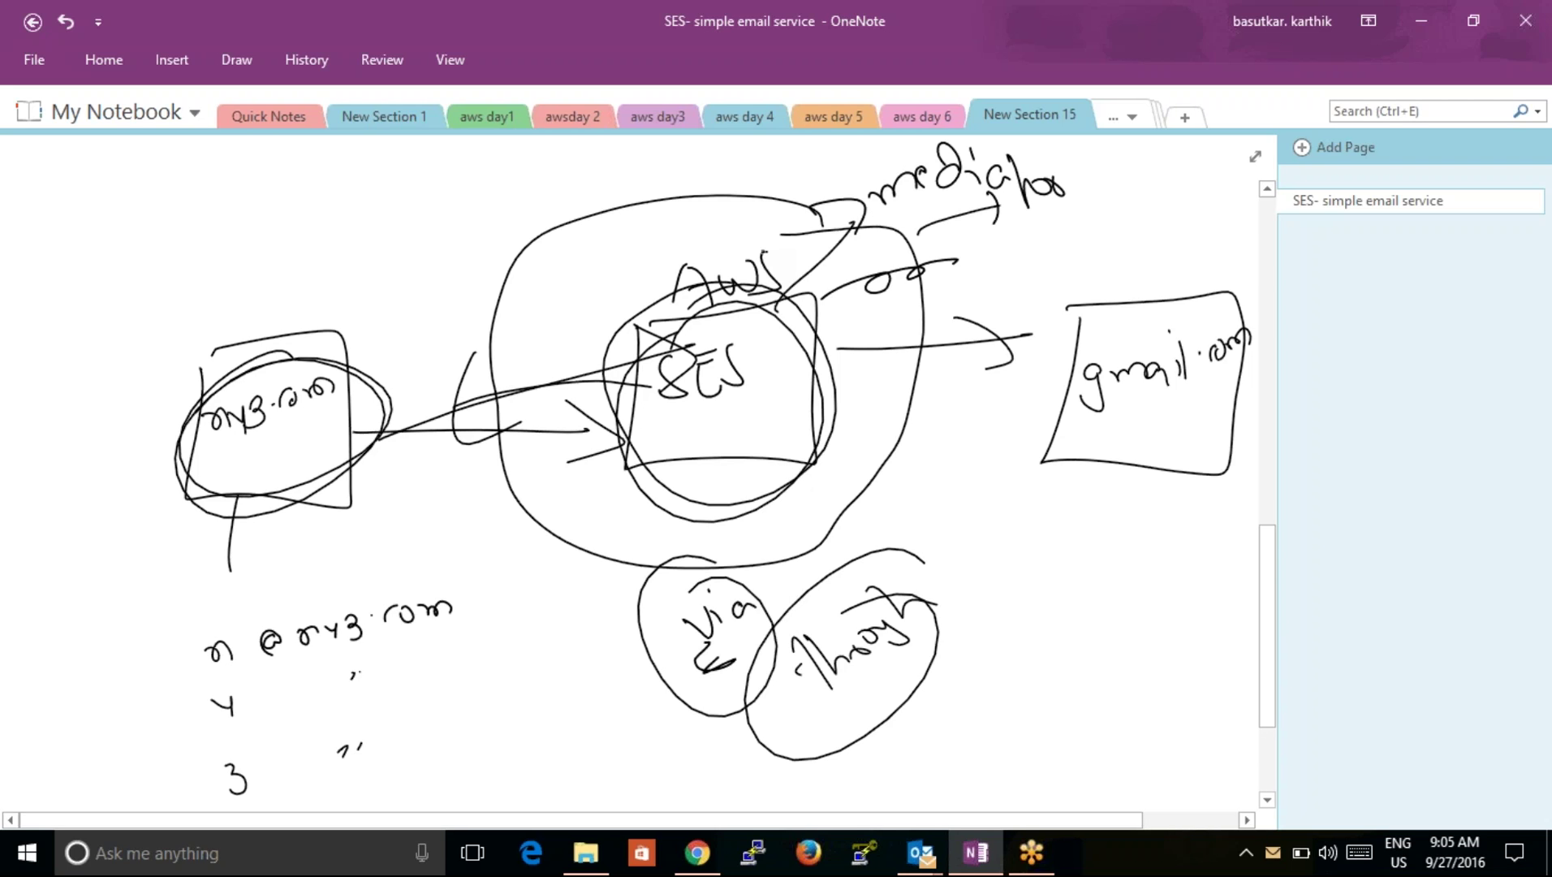
{"action": "left_click", "coordinate": [630, 405]}
Step: Ink a hotmail box on the right with a linked endUsers box below it
{"action": "left_click_drag", "start_coordinate": [641, 636], "coordinate": [728, 630]}
{"action": "mouse_move", "coordinate": [1066, 533]}
{"action": "left_mouse_down"}
{"action": "mouse_move", "coordinate": [1055, 582]}
{"action": "mouse_move", "coordinate": [1143, 520]}
{"action": "mouse_move", "coordinate": [1110, 598]}
{"action": "mouse_move", "coordinate": [1128, 583]}
{"action": "left_mouse_up"}
{"action": "mouse_move", "coordinate": [1151, 541]}
{"action": "left_mouse_down"}
{"action": "mouse_move", "coordinate": [1153, 598]}
{"action": "mouse_move", "coordinate": [1146, 578]}
{"action": "left_mouse_up"}
{"action": "mouse_move", "coordinate": [1160, 594]}
{"action": "left_mouse_down"}
{"action": "mouse_move", "coordinate": [1171, 581]}
{"action": "mouse_move", "coordinate": [1102, 735]}
{"action": "mouse_move", "coordinate": [1154, 739]}
{"action": "mouse_move", "coordinate": [1042, 745]}
{"action": "mouse_move", "coordinate": [1056, 783]}
{"action": "mouse_move", "coordinate": [1096, 773]}
{"action": "mouse_move", "coordinate": [1108, 744]}
{"action": "left_mouse_up"}
{"action": "left_click", "coordinate": [1067, 777]}
{"action": "left_click_drag", "start_coordinate": [1108, 767], "coordinate": [1176, 784]}
{"action": "left_click_drag", "start_coordinate": [1177, 775], "coordinate": [1194, 771]}
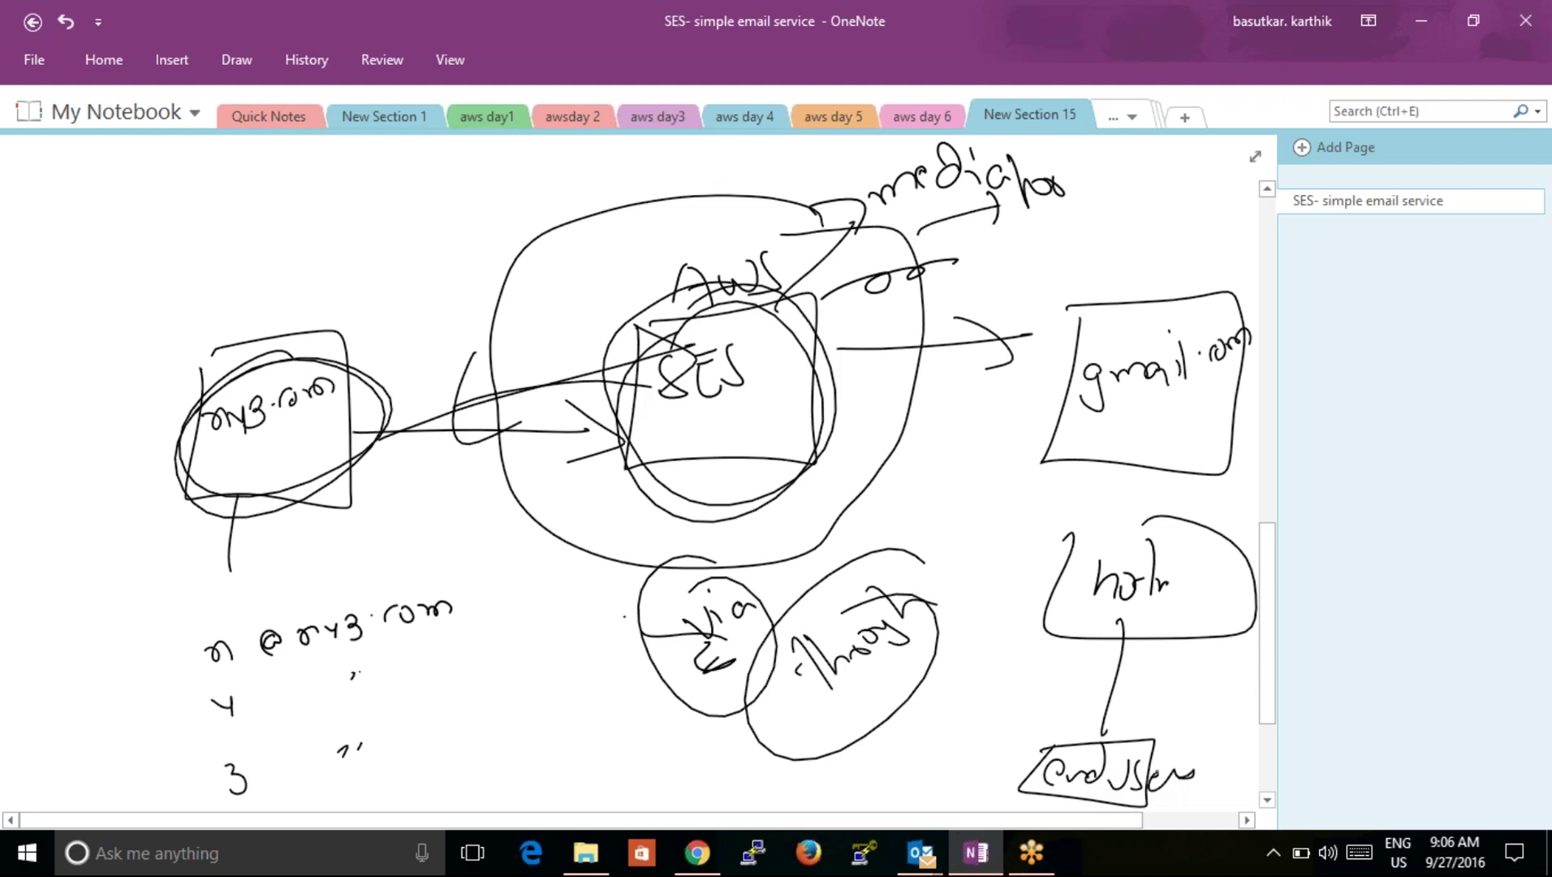
Step: Draw an arrow from the AWS cloud to hotmail and reinforce the SES arc and gmail arrowhead
{"action": "left_click_drag", "start_coordinate": [894, 449], "coordinate": [1002, 565]}
{"action": "left_click_drag", "start_coordinate": [984, 501], "coordinate": [969, 582]}
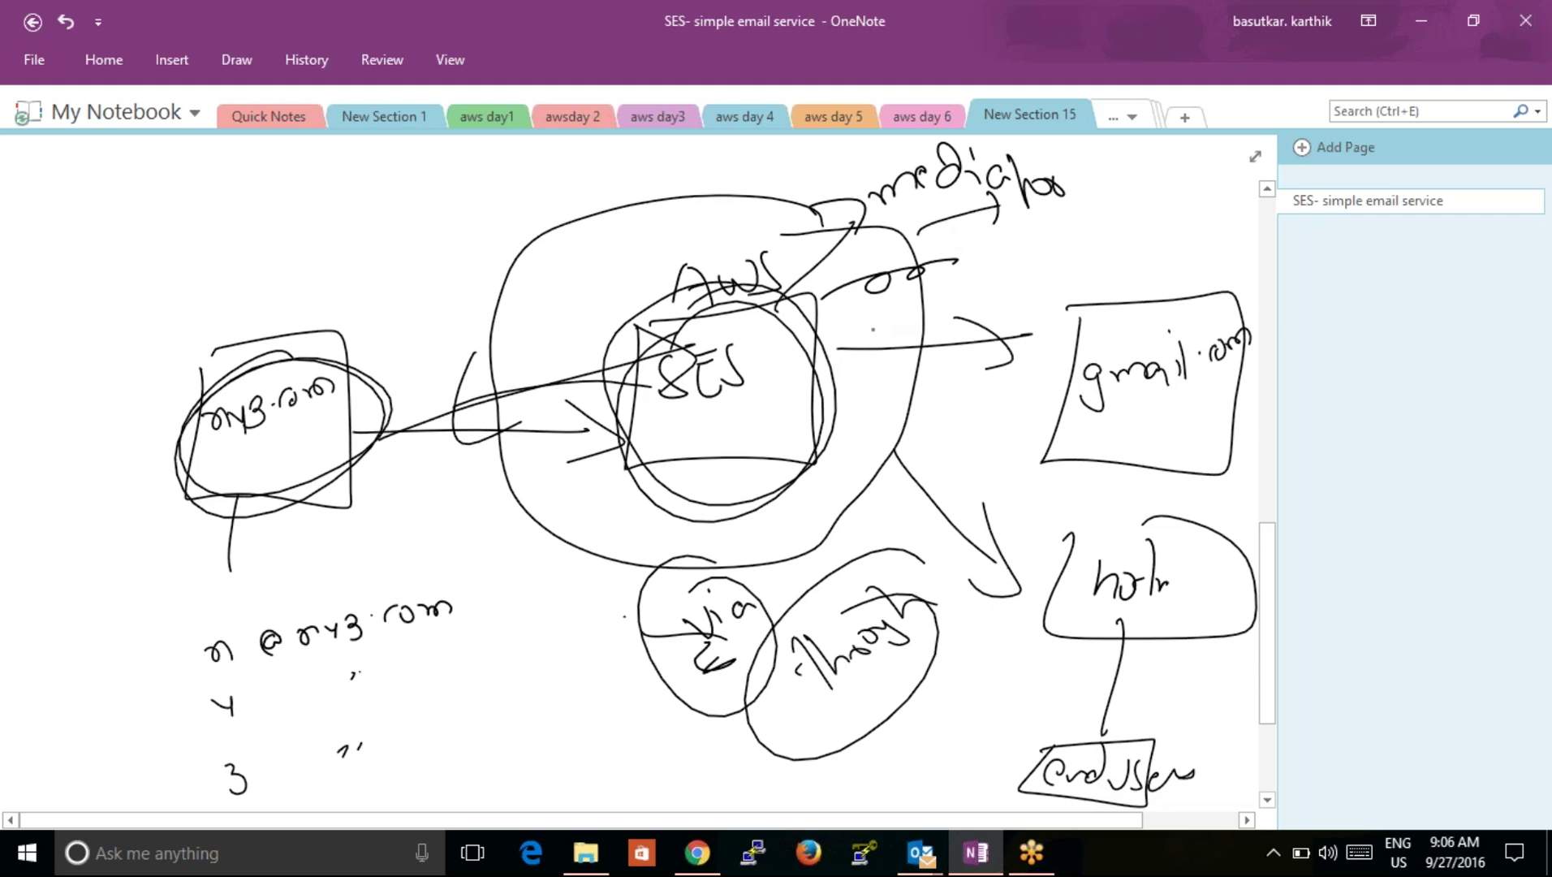
{"action": "mouse_move", "coordinate": [816, 273]}
{"action": "left_mouse_down"}
{"action": "mouse_move", "coordinate": [665, 303]}
{"action": "mouse_move", "coordinate": [812, 409]}
{"action": "mouse_move", "coordinate": [686, 297]}
{"action": "left_mouse_up"}
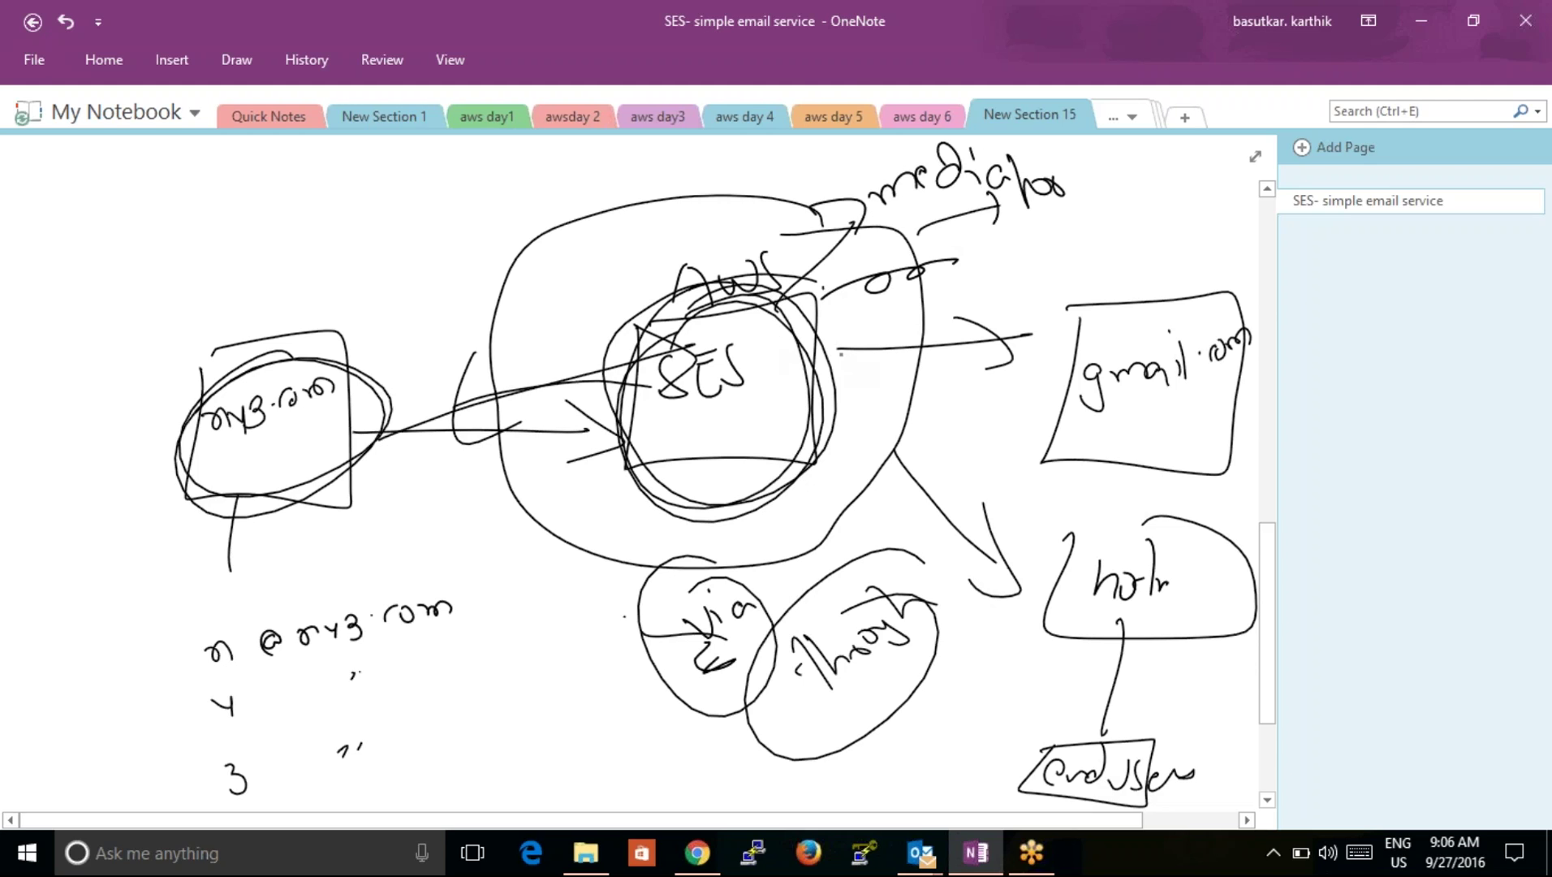
{"action": "left_click_drag", "start_coordinate": [959, 312], "coordinate": [1019, 334]}
{"action": "left_click_drag", "start_coordinate": [829, 459], "coordinate": [946, 488]}
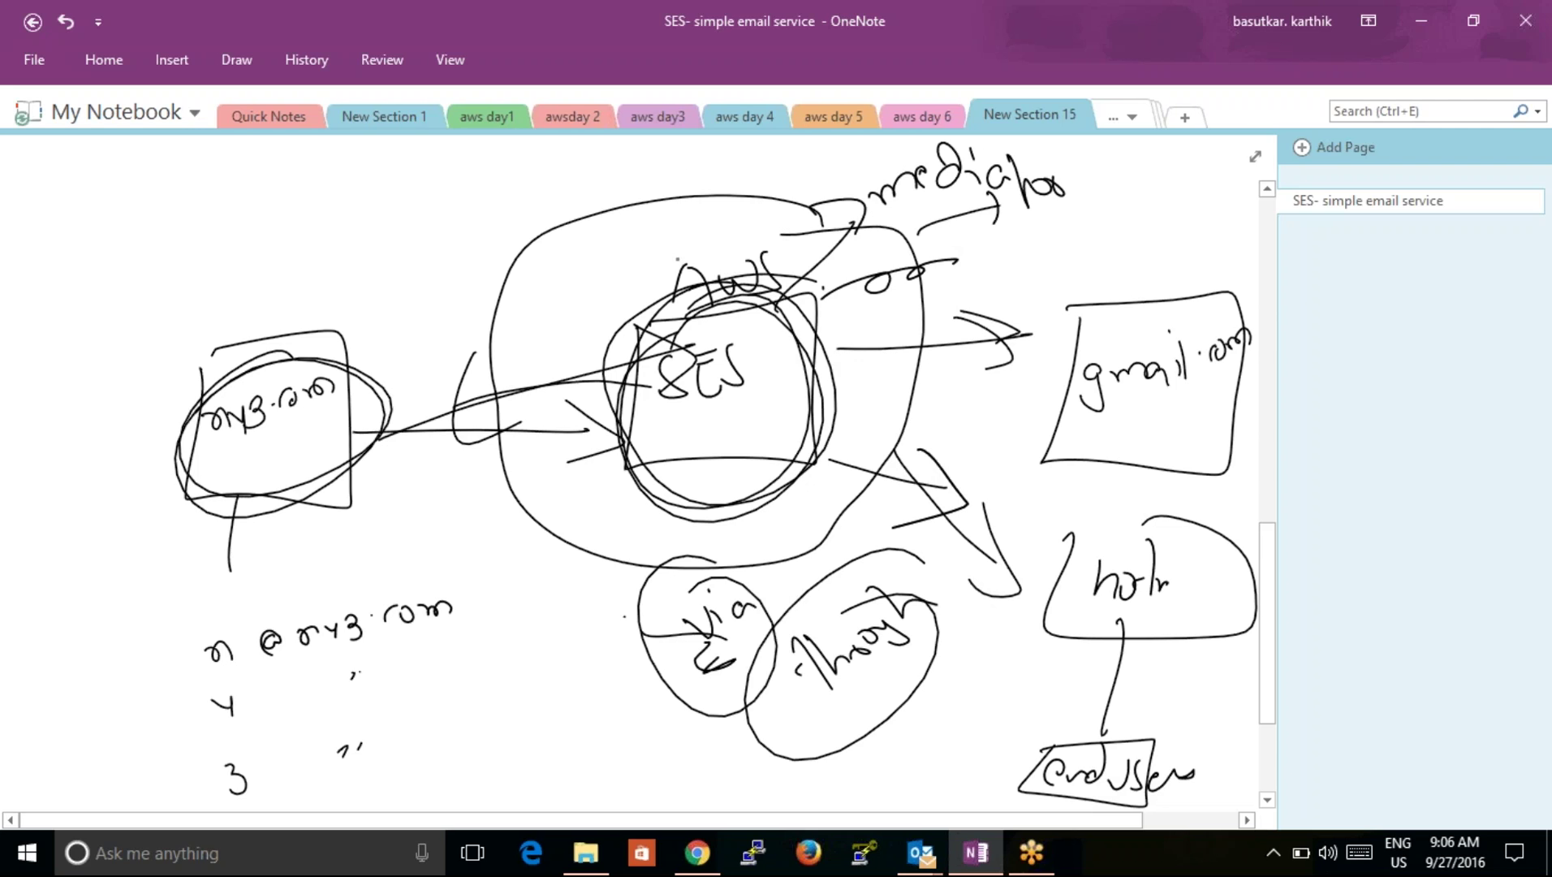
Step: Draw a line down from SES to two circled notes and retouch the my3.com ellipse
{"action": "mouse_move", "coordinate": [707, 423]}
{"action": "left_mouse_down"}
{"action": "mouse_move", "coordinate": [630, 598]}
{"action": "mouse_move", "coordinate": [680, 572]}
{"action": "left_mouse_up"}
{"action": "mouse_move", "coordinate": [550, 703]}
{"action": "left_mouse_down"}
{"action": "mouse_move", "coordinate": [549, 751]}
{"action": "mouse_move", "coordinate": [569, 744]}
{"action": "left_mouse_up"}
{"action": "left_click_drag", "start_coordinate": [579, 721], "coordinate": [578, 747]}
{"action": "left_click_drag", "start_coordinate": [581, 654], "coordinate": [630, 719]}
{"action": "mouse_move", "coordinate": [641, 633]}
{"action": "left_mouse_down"}
{"action": "mouse_move", "coordinate": [380, 755]}
{"action": "mouse_move", "coordinate": [592, 661]}
{"action": "left_mouse_up"}
{"action": "left_click_drag", "start_coordinate": [614, 759], "coordinate": [691, 763]}
{"action": "left_click_drag", "start_coordinate": [734, 694], "coordinate": [714, 765]}
{"action": "mouse_move", "coordinate": [799, 674]}
{"action": "left_mouse_down"}
{"action": "mouse_move", "coordinate": [560, 805]}
{"action": "mouse_move", "coordinate": [800, 678]}
{"action": "left_mouse_up"}
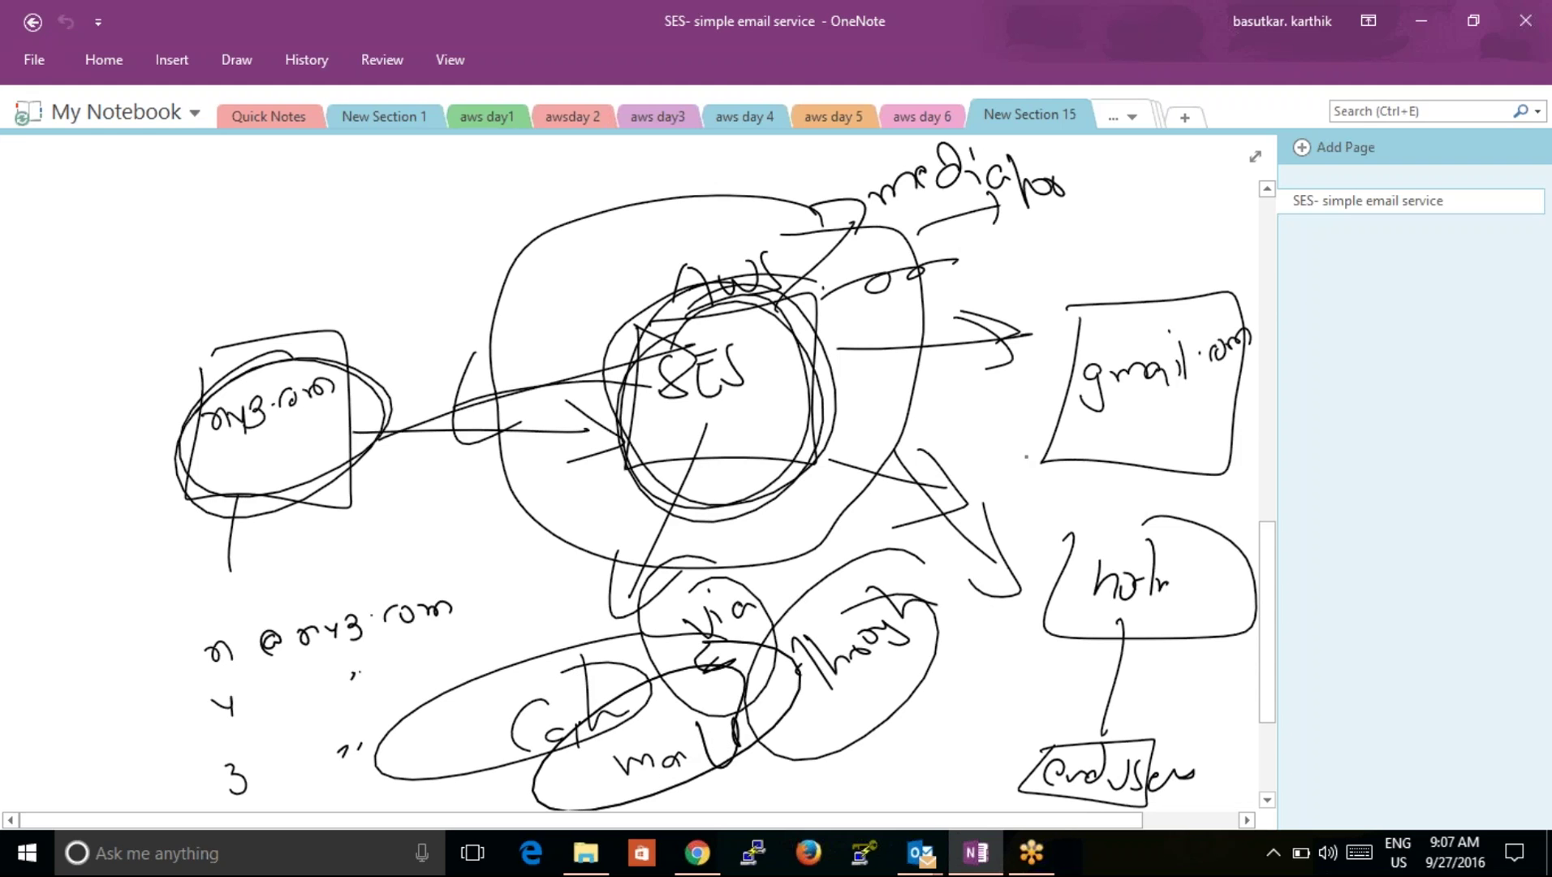
{"action": "mouse_move", "coordinate": [236, 499]}
{"action": "left_mouse_down"}
{"action": "mouse_move", "coordinate": [365, 455]}
{"action": "mouse_move", "coordinate": [325, 413]}
{"action": "left_mouse_up"}
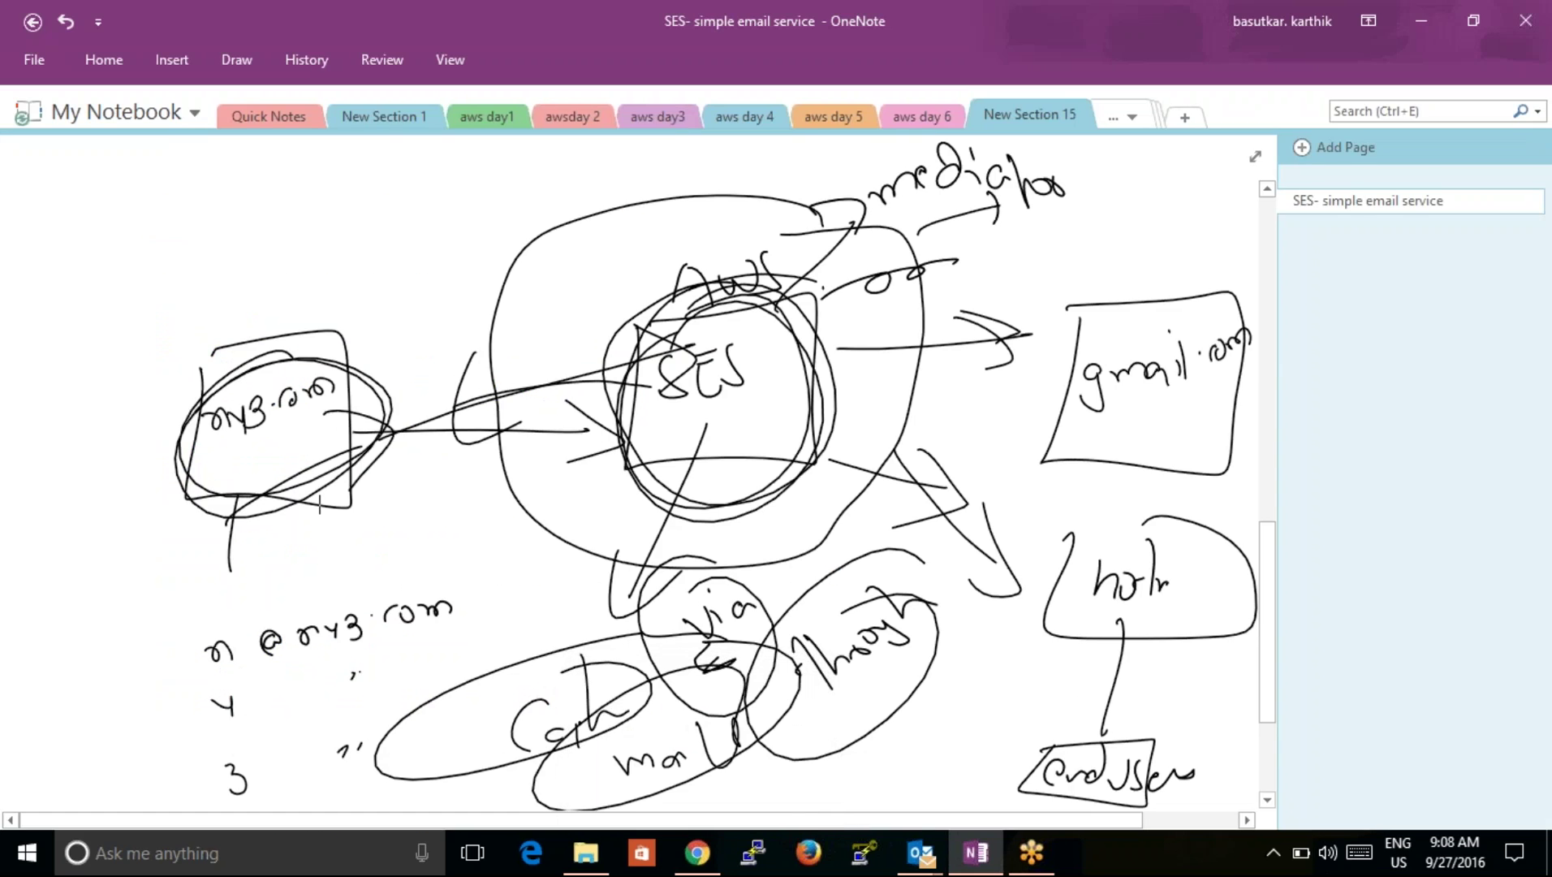
{"action": "mouse_move", "coordinate": [980, 849]}
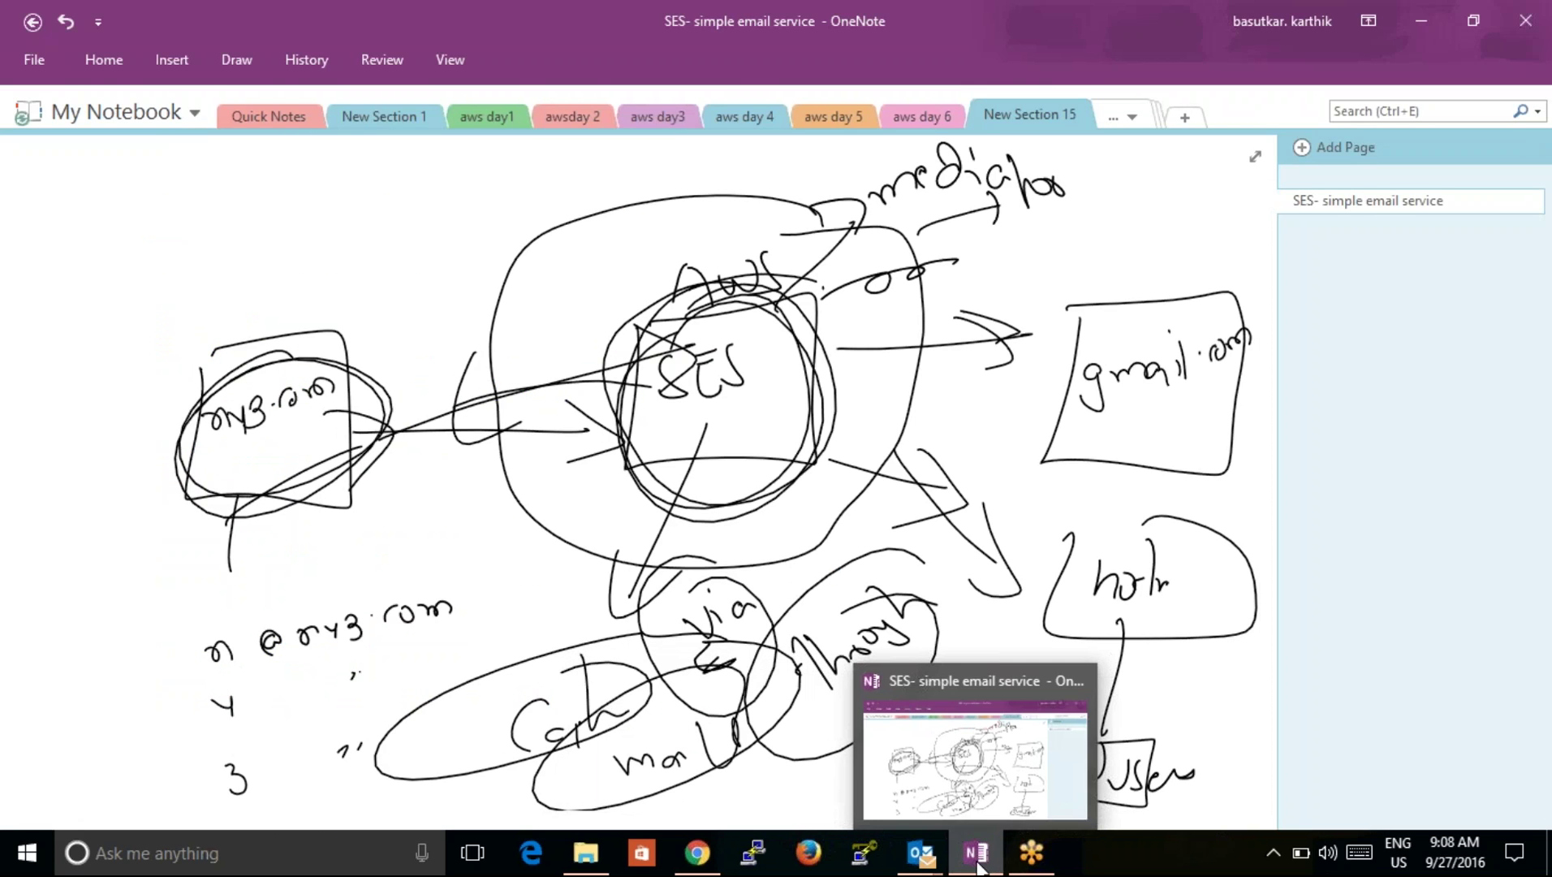
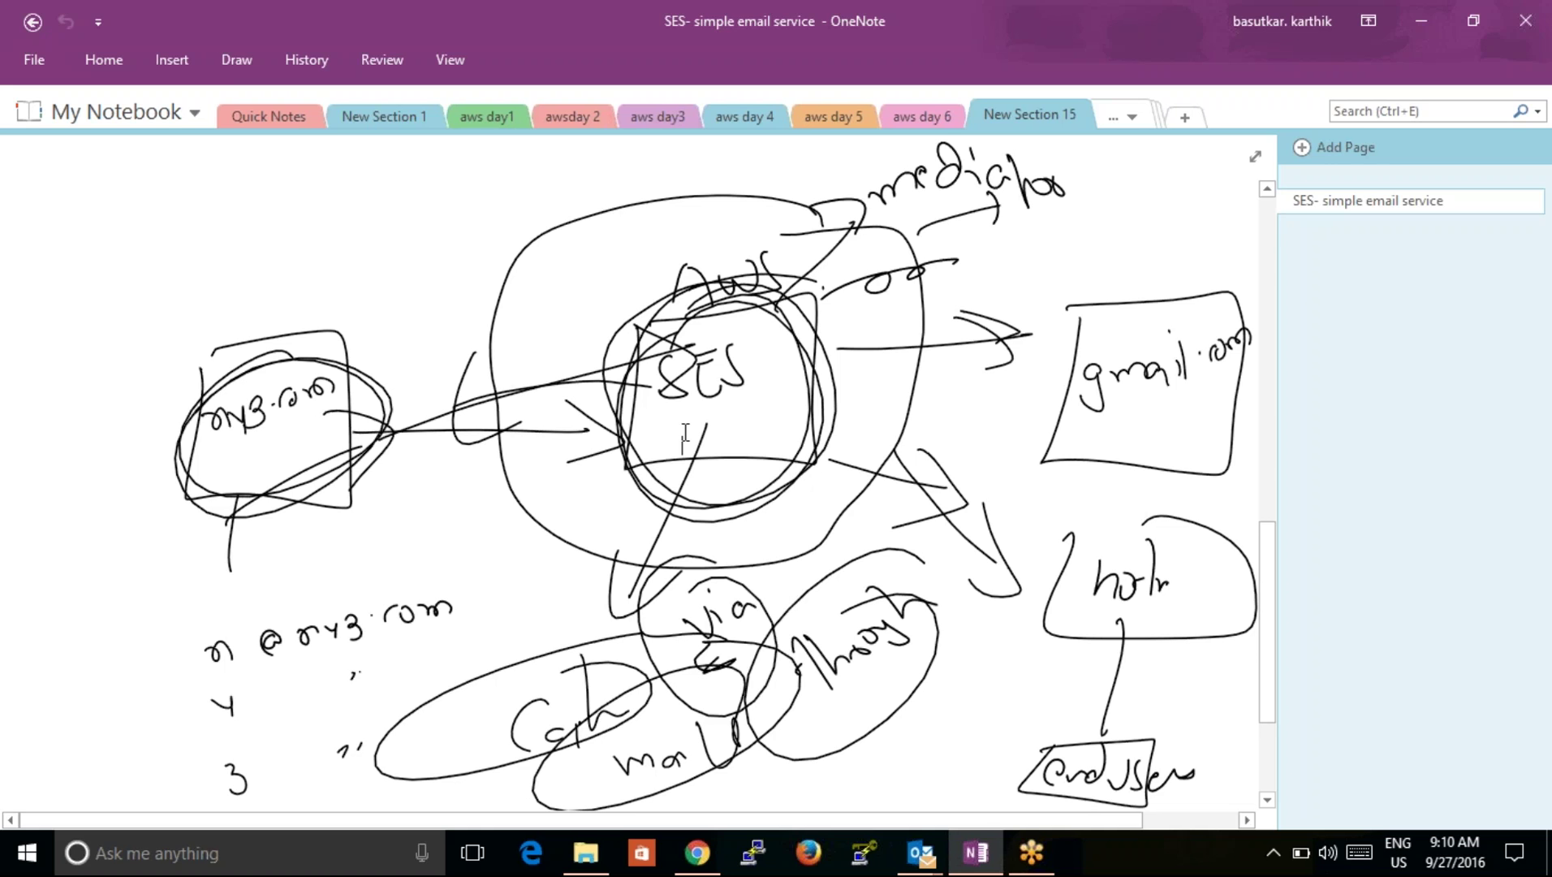
Step: Go from the Glacier Management tab in Chrome to the AWS Management Console home page
{"action": "left_click", "coordinate": [685, 860]}
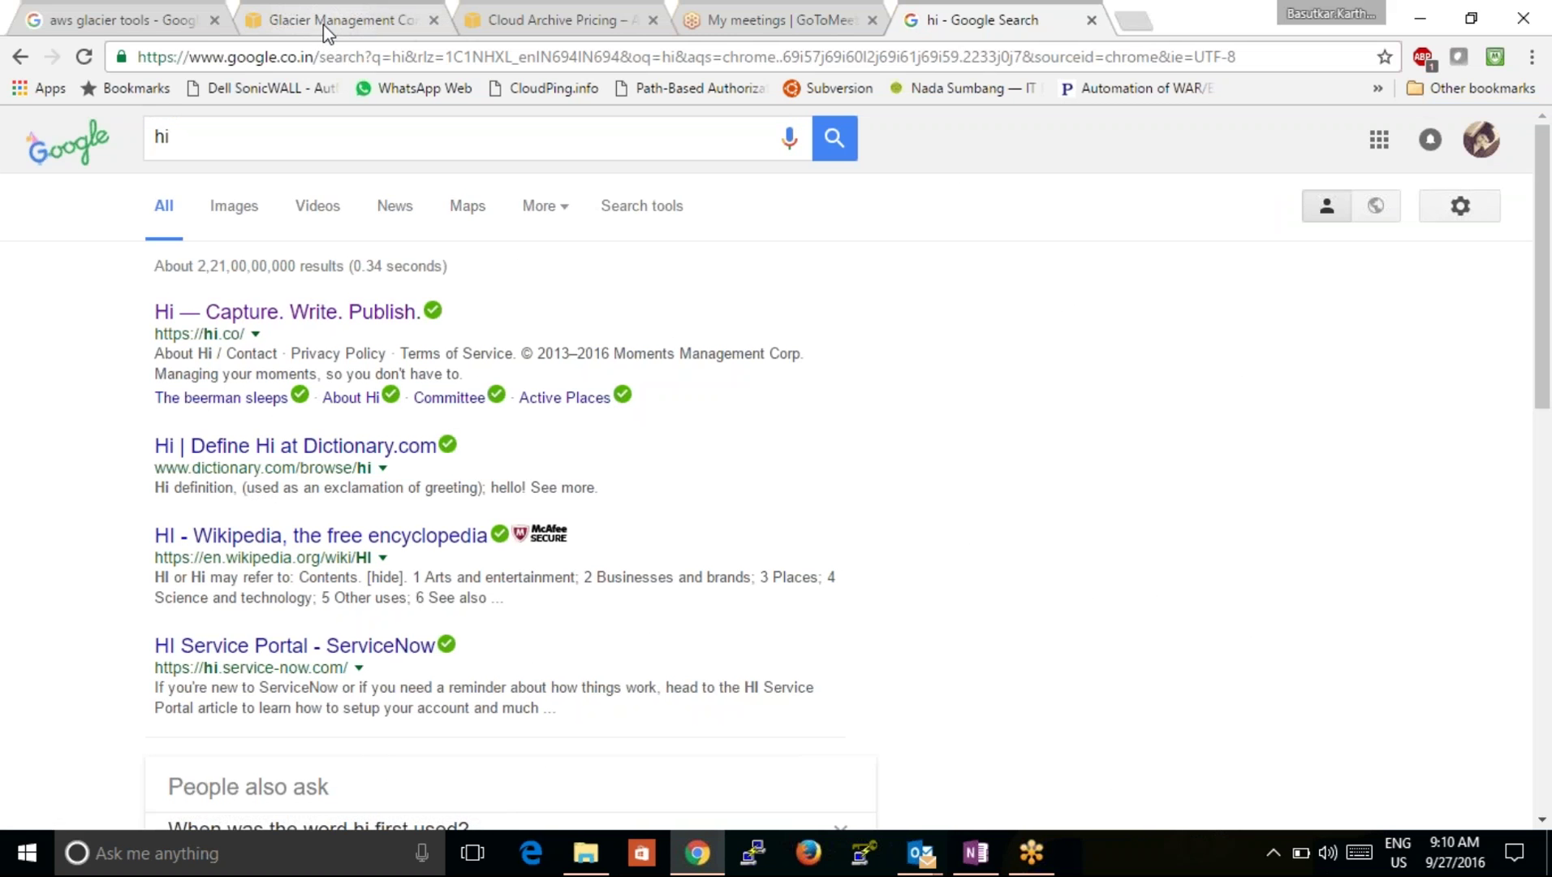
{"action": "left_click", "coordinate": [323, 25]}
{"action": "left_click", "coordinate": [49, 146]}
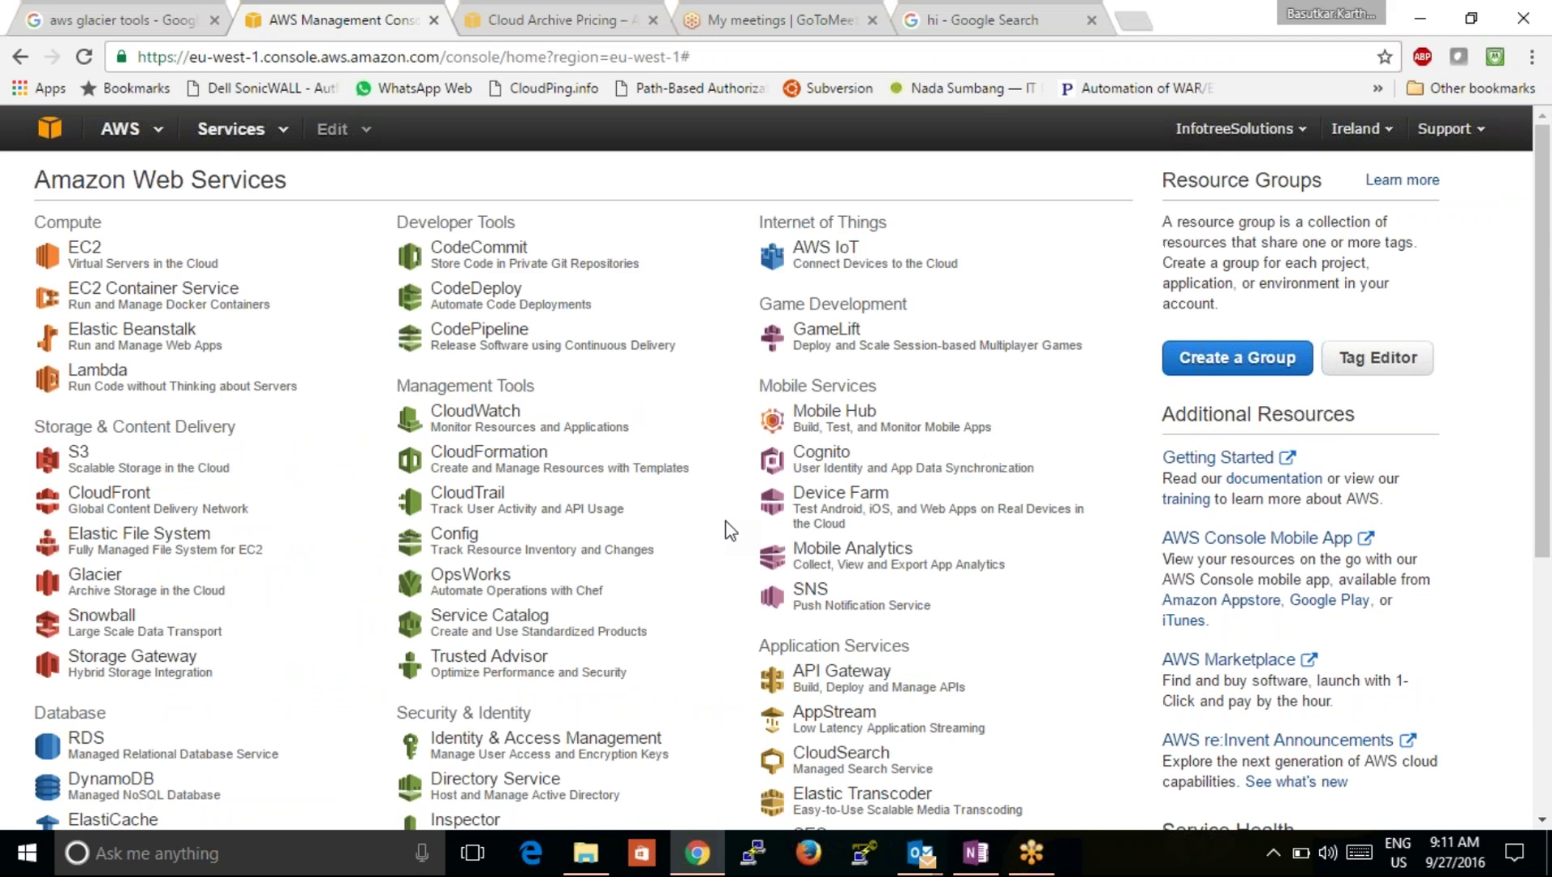
{"action": "left_click", "coordinate": [1540, 822]}
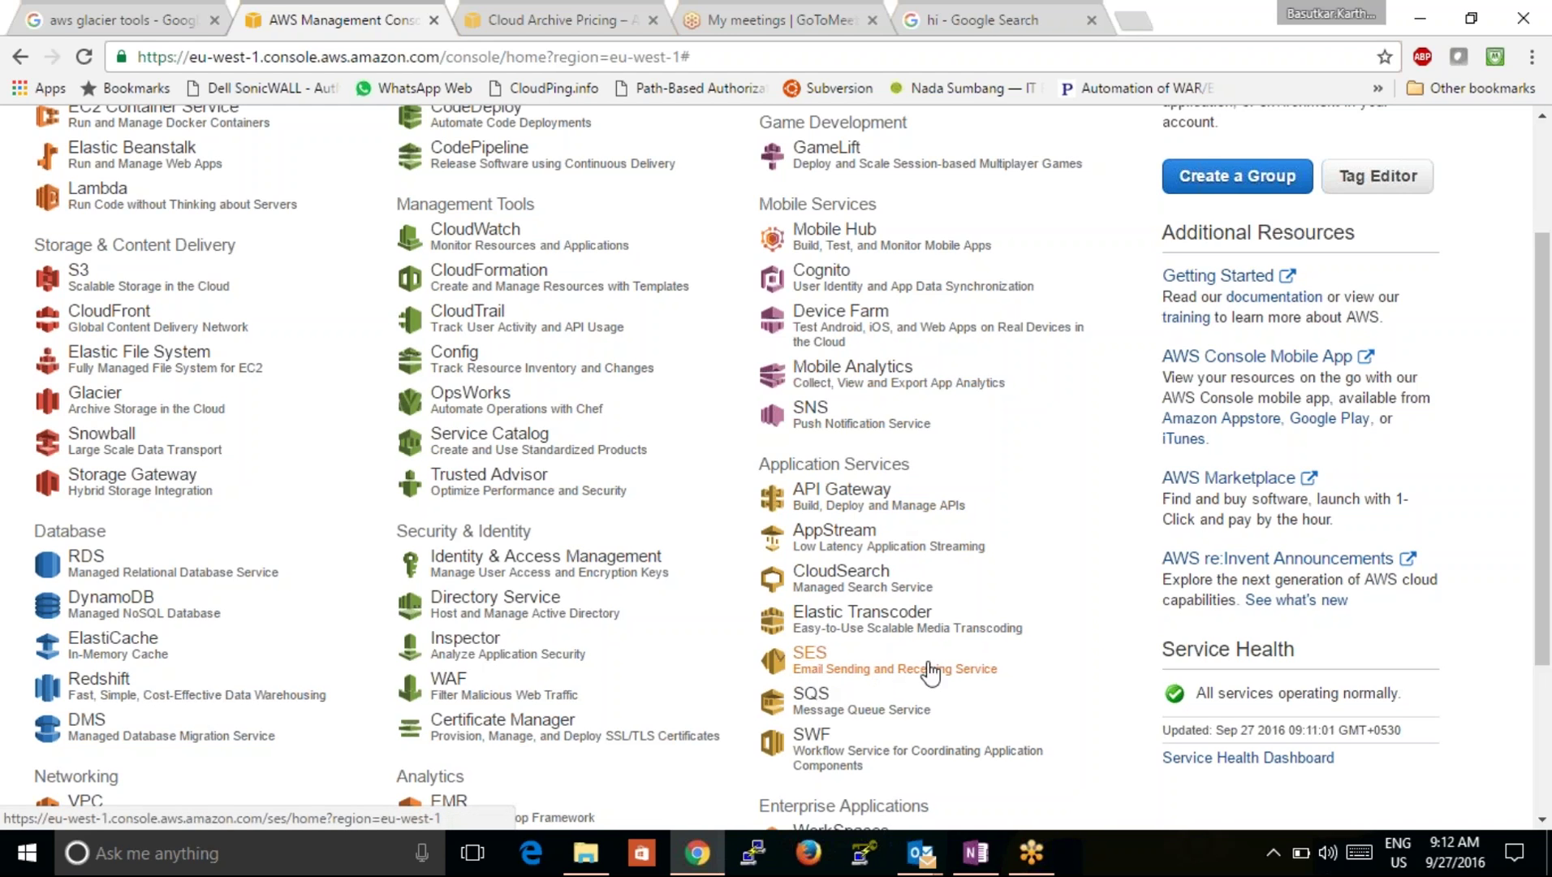
Step: Open Amazon SES and view the region list, keeping EU (Ireland) selected
{"action": "left_click", "coordinate": [813, 656]}
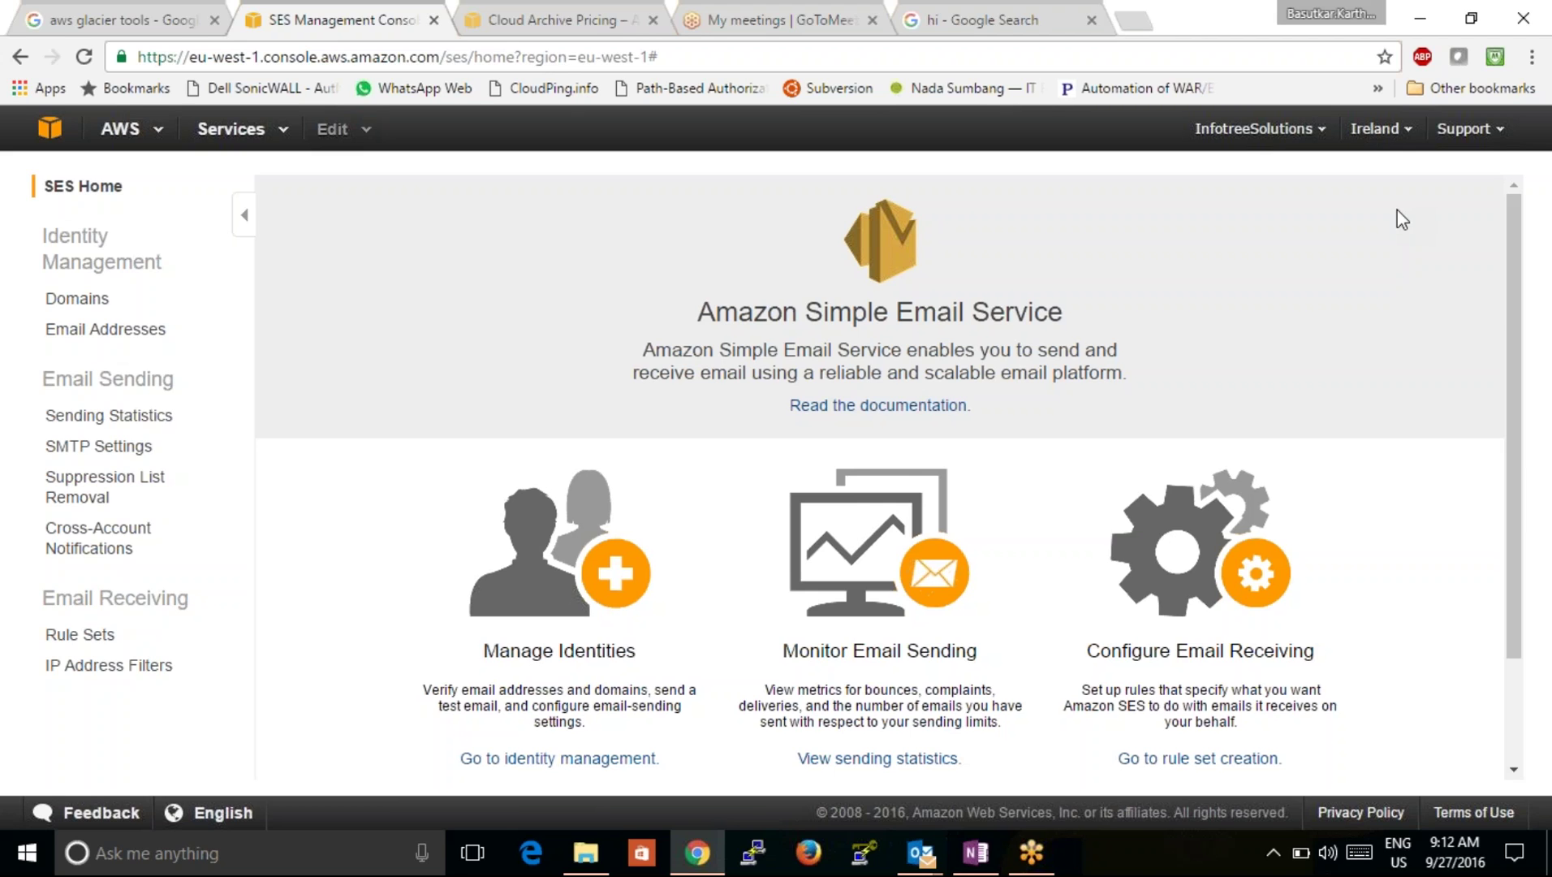
{"action": "left_click", "coordinate": [1355, 136]}
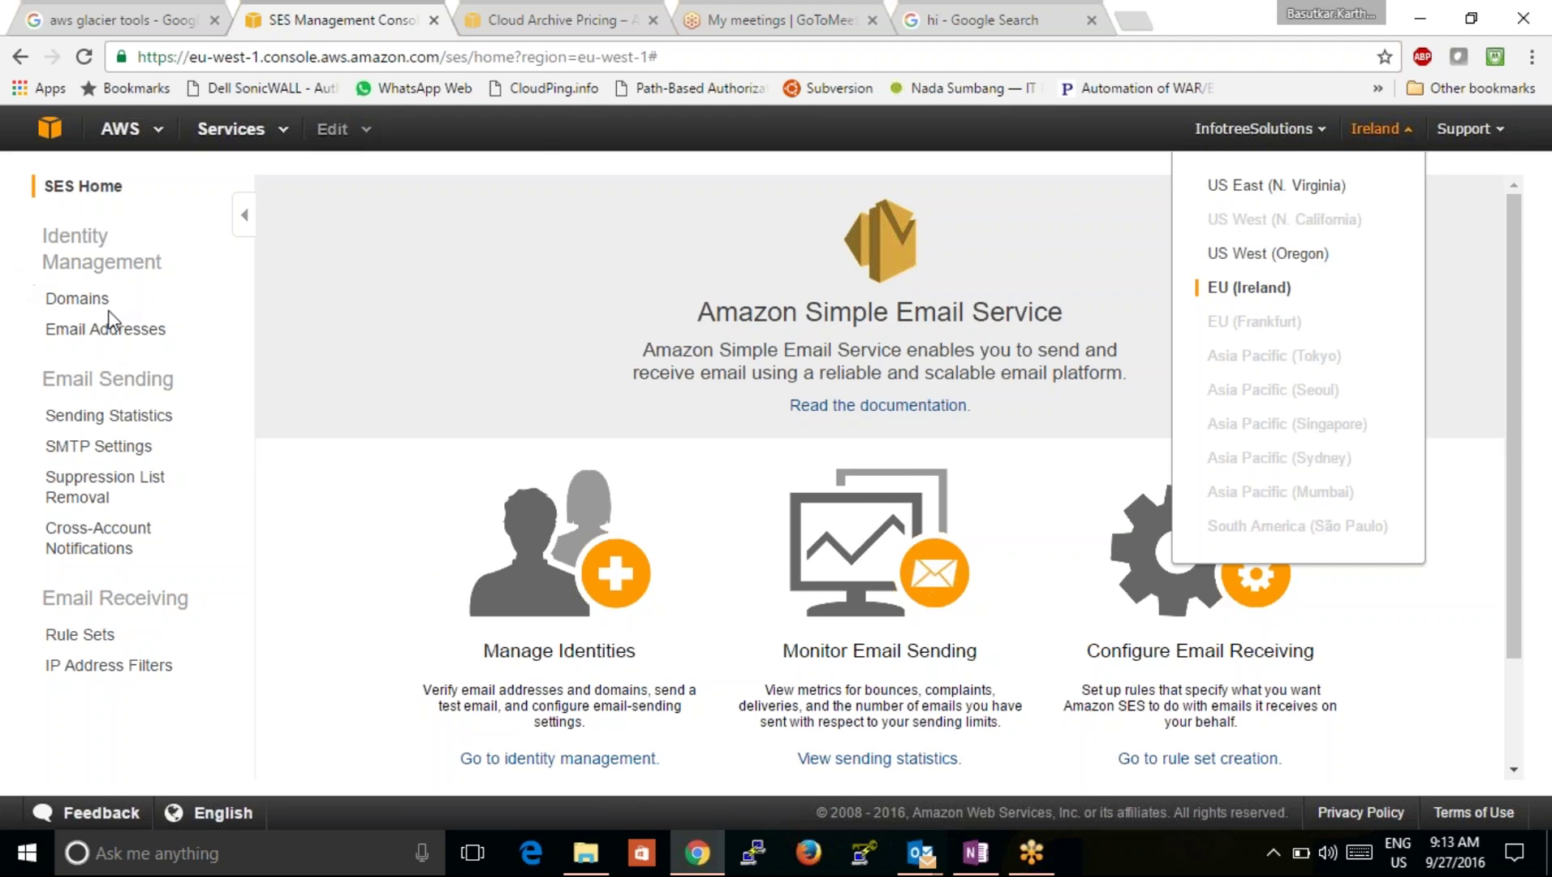
Step: Check the empty SES Domains list, then switch to the OneNote SES diagram
{"action": "left_click", "coordinate": [85, 301]}
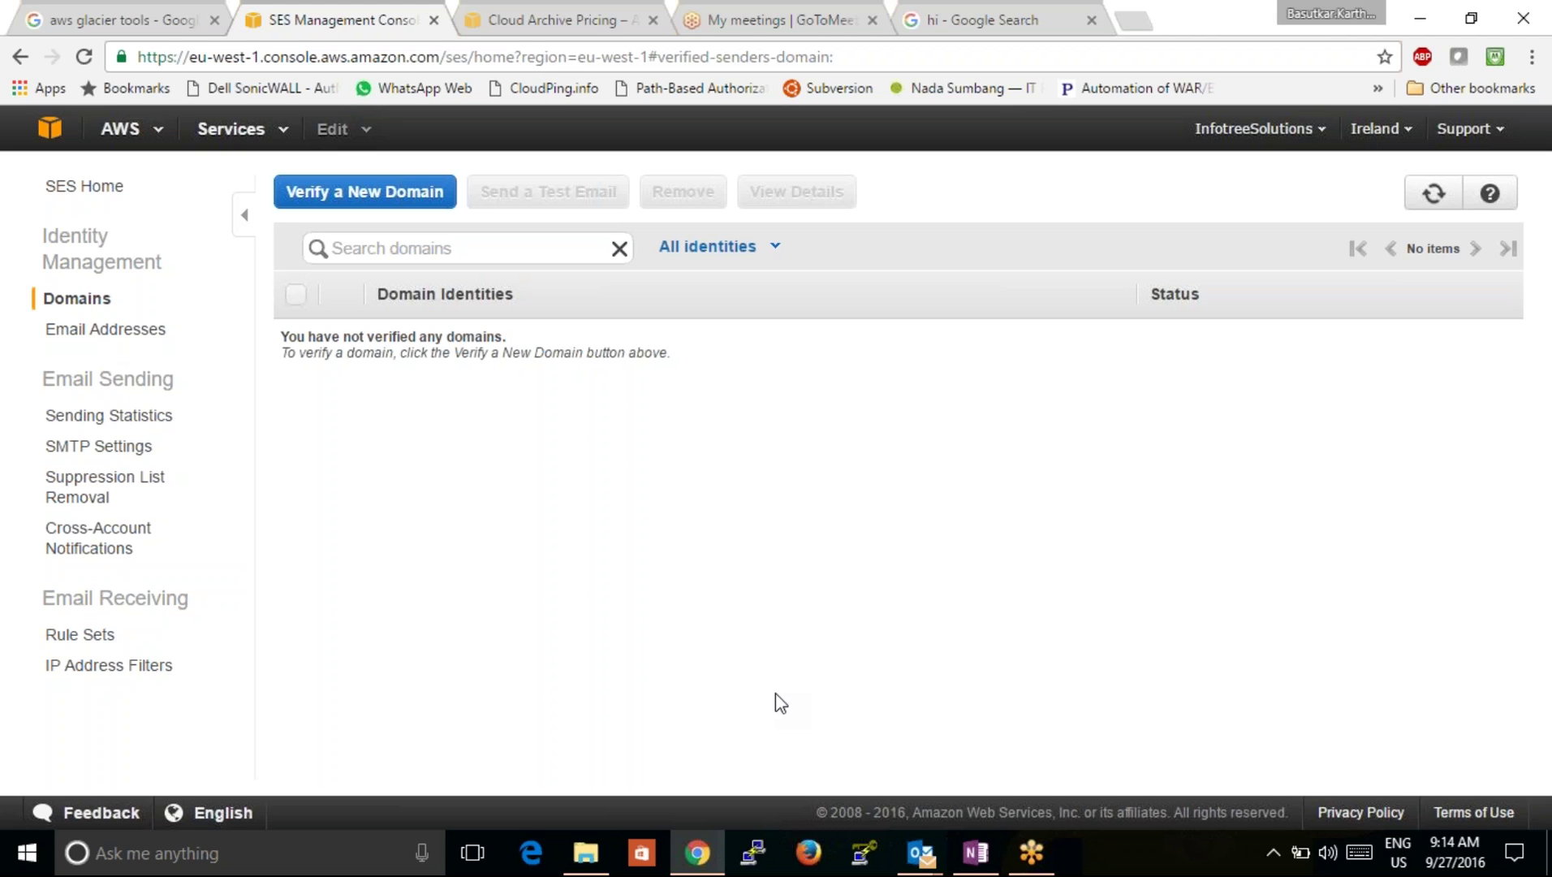
{"action": "left_click", "coordinate": [976, 852]}
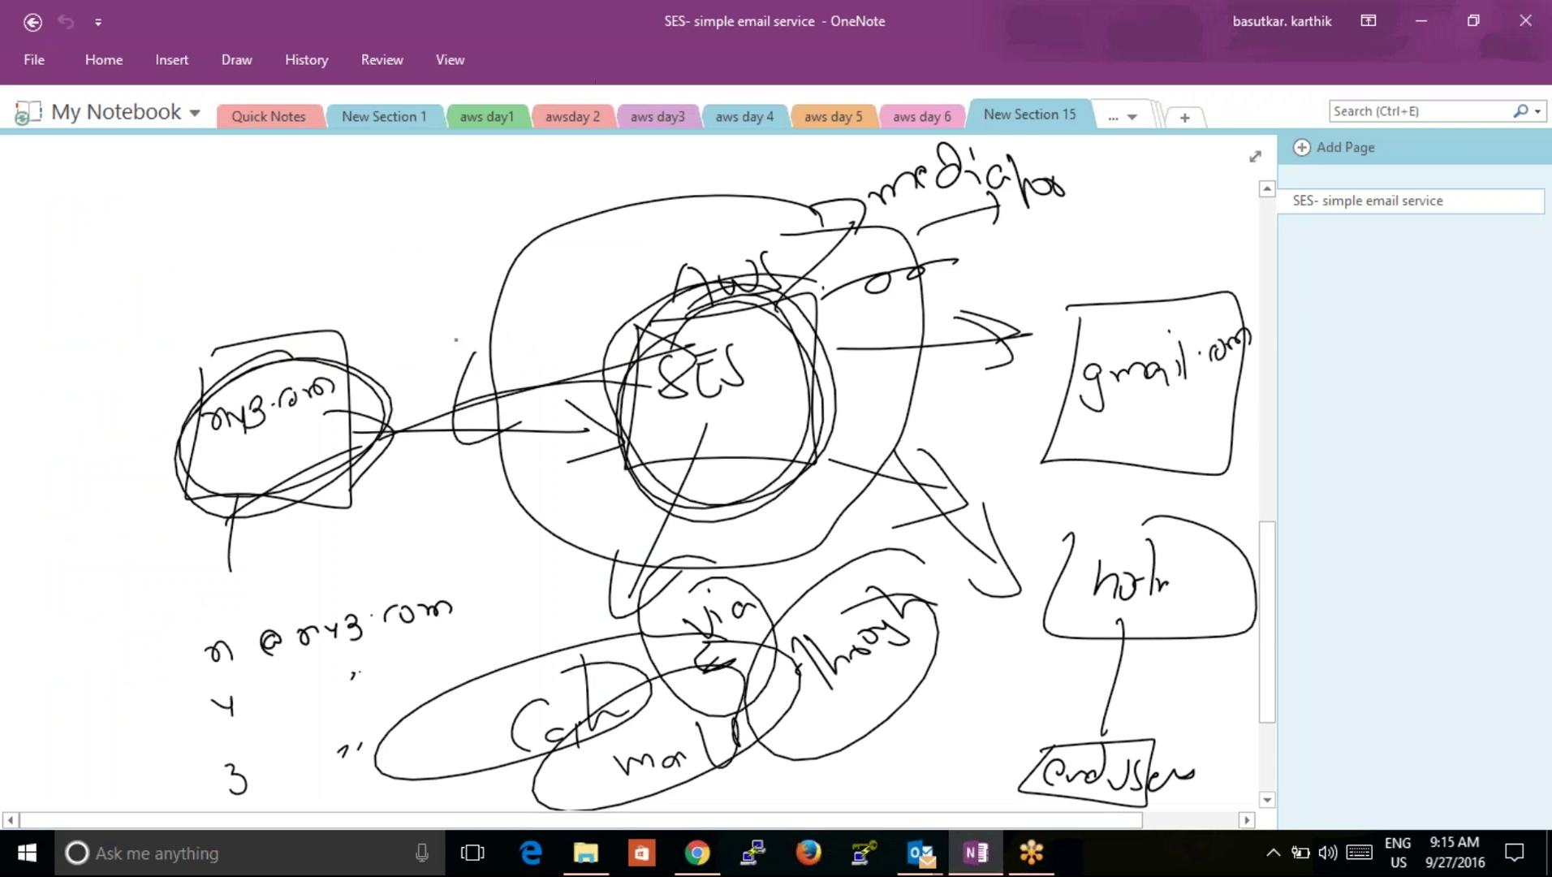
Step: Circle SES and xyz.com and draw an arrow from xyz.com to SES
{"action": "left_click_drag", "start_coordinate": [662, 312], "coordinate": [560, 454]}
{"action": "left_click_drag", "start_coordinate": [576, 340], "coordinate": [714, 467]}
{"action": "left_click_drag", "start_coordinate": [718, 429], "coordinate": [706, 440]}
{"action": "left_click_drag", "start_coordinate": [304, 276], "coordinate": [152, 420]}
{"action": "left_click_drag", "start_coordinate": [267, 308], "coordinate": [203, 320]}
{"action": "mouse_move", "coordinate": [295, 390]}
{"action": "left_mouse_down"}
{"action": "mouse_move", "coordinate": [313, 378]}
{"action": "mouse_move", "coordinate": [550, 410]}
{"action": "left_mouse_up"}
{"action": "left_click_drag", "start_coordinate": [494, 349], "coordinate": [562, 423]}
{"action": "left_click_drag", "start_coordinate": [460, 461], "coordinate": [567, 438]}
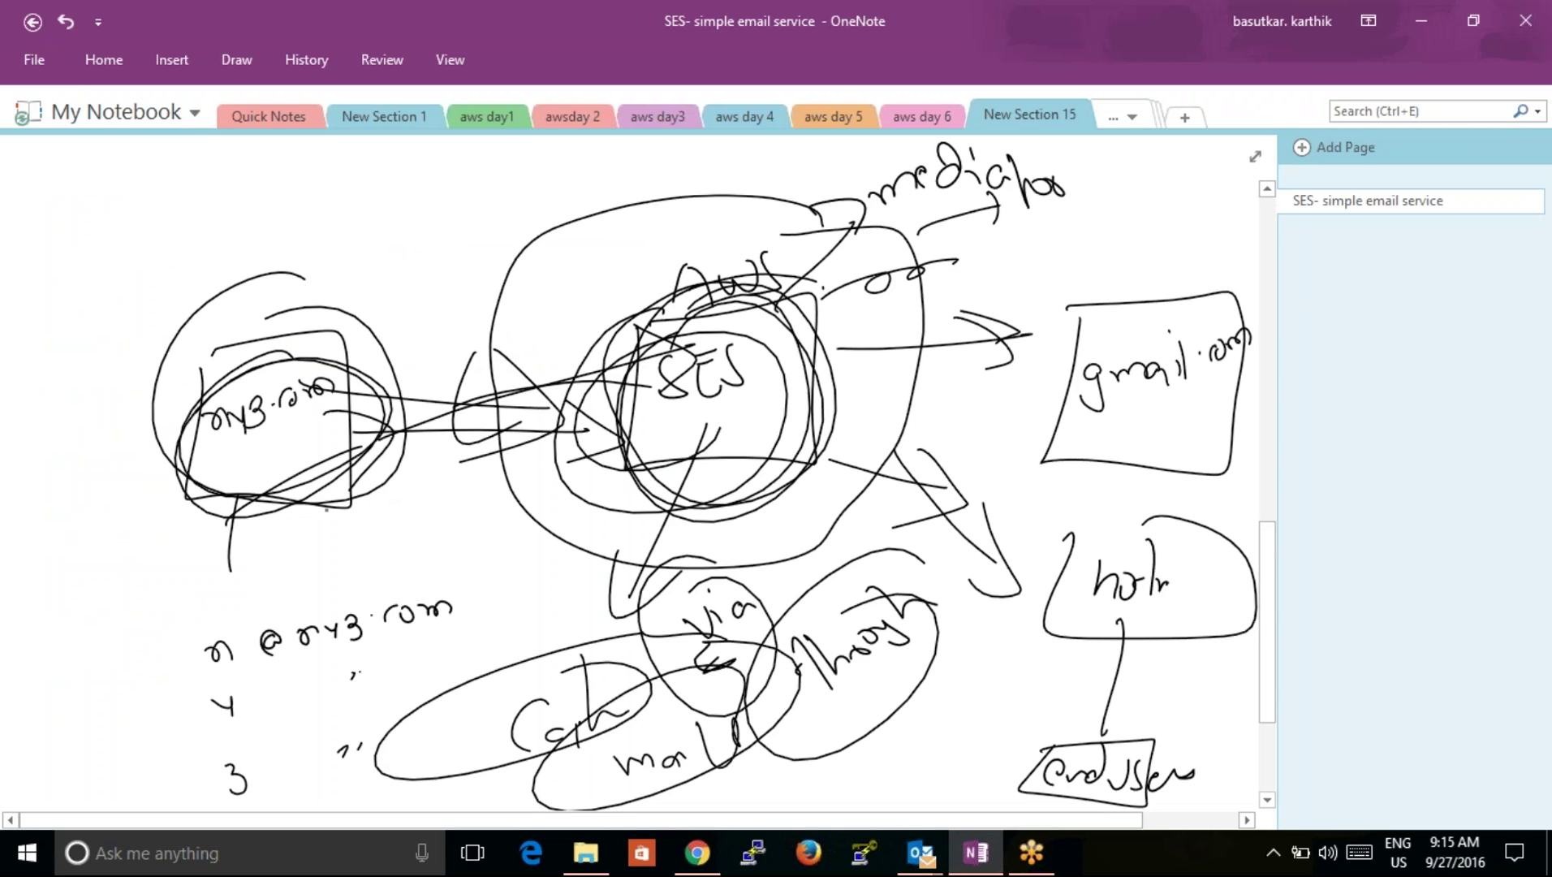
{"action": "mouse_move", "coordinate": [198, 573]}
{"action": "left_mouse_down"}
{"action": "mouse_move", "coordinate": [213, 575]}
{"action": "mouse_move", "coordinate": [166, 601]}
{"action": "left_mouse_up"}
{"action": "left_click", "coordinate": [294, 672]}
{"action": "left_click_drag", "start_coordinate": [209, 714], "coordinate": [394, 713]}
{"action": "mouse_move", "coordinate": [199, 763]}
{"action": "left_mouse_down"}
{"action": "mouse_move", "coordinate": [357, 779]}
{"action": "mouse_move", "coordinate": [280, 449]}
{"action": "mouse_move", "coordinate": [571, 484]}
{"action": "mouse_move", "coordinate": [677, 432]}
{"action": "mouse_move", "coordinate": [1023, 432]}
{"action": "mouse_move", "coordinate": [970, 458]}
{"action": "left_mouse_up"}
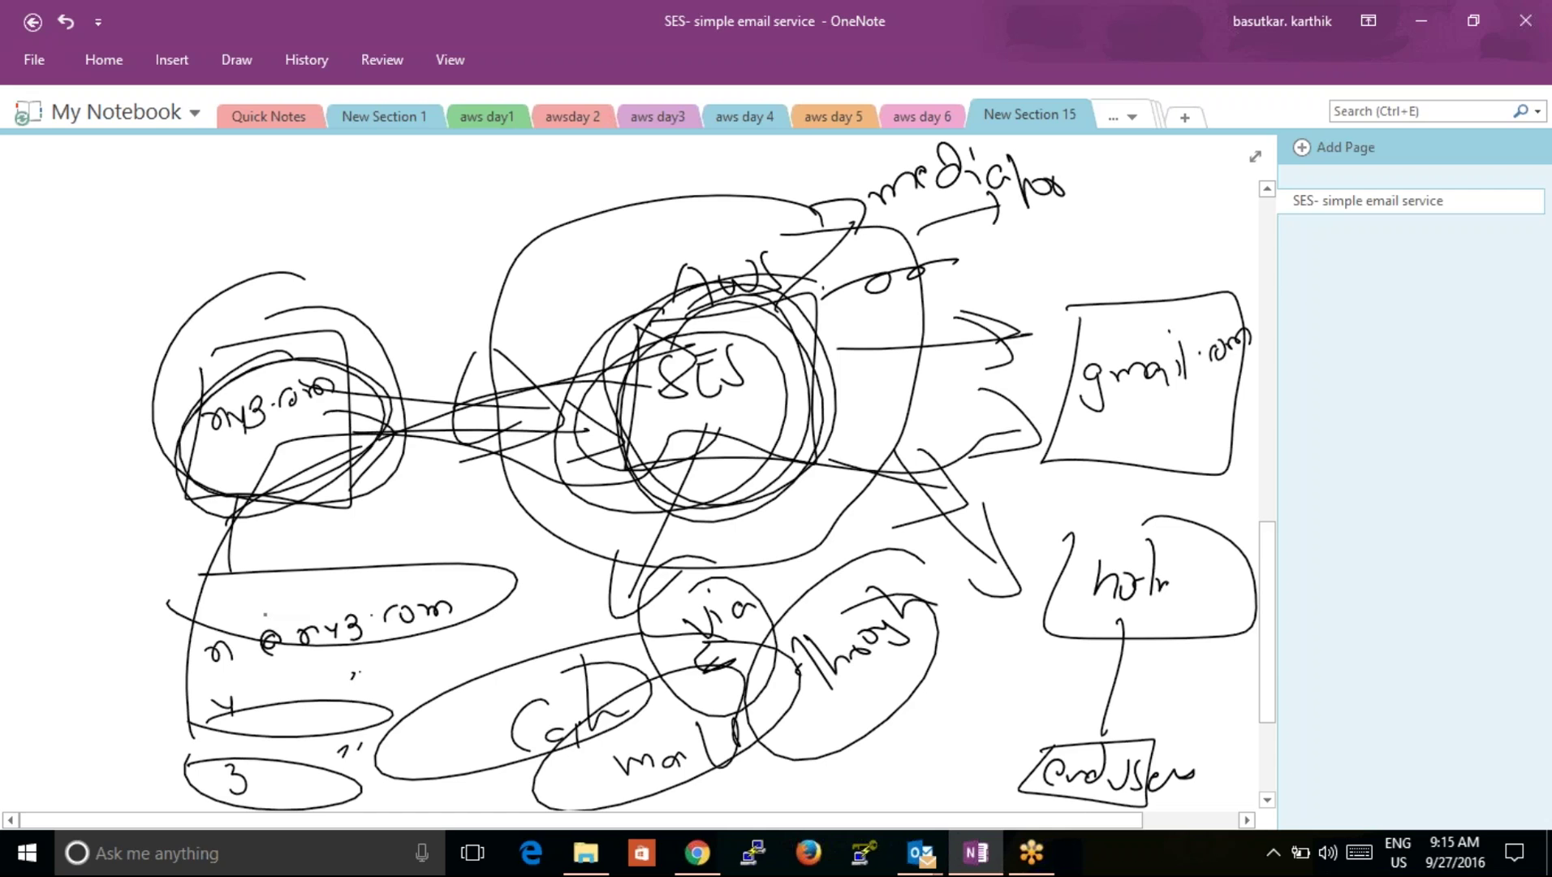
Step: Add more loops around the xyz.com cluster and another arrow pointing at SES
{"action": "mouse_move", "coordinate": [332, 357]}
{"action": "left_mouse_down"}
{"action": "mouse_move", "coordinate": [252, 324]}
{"action": "mouse_move", "coordinate": [398, 487]}
{"action": "mouse_move", "coordinate": [260, 325]}
{"action": "left_mouse_up"}
{"action": "left_click_drag", "start_coordinate": [425, 366], "coordinate": [629, 359]}
{"action": "left_click_drag", "start_coordinate": [579, 329], "coordinate": [581, 404]}
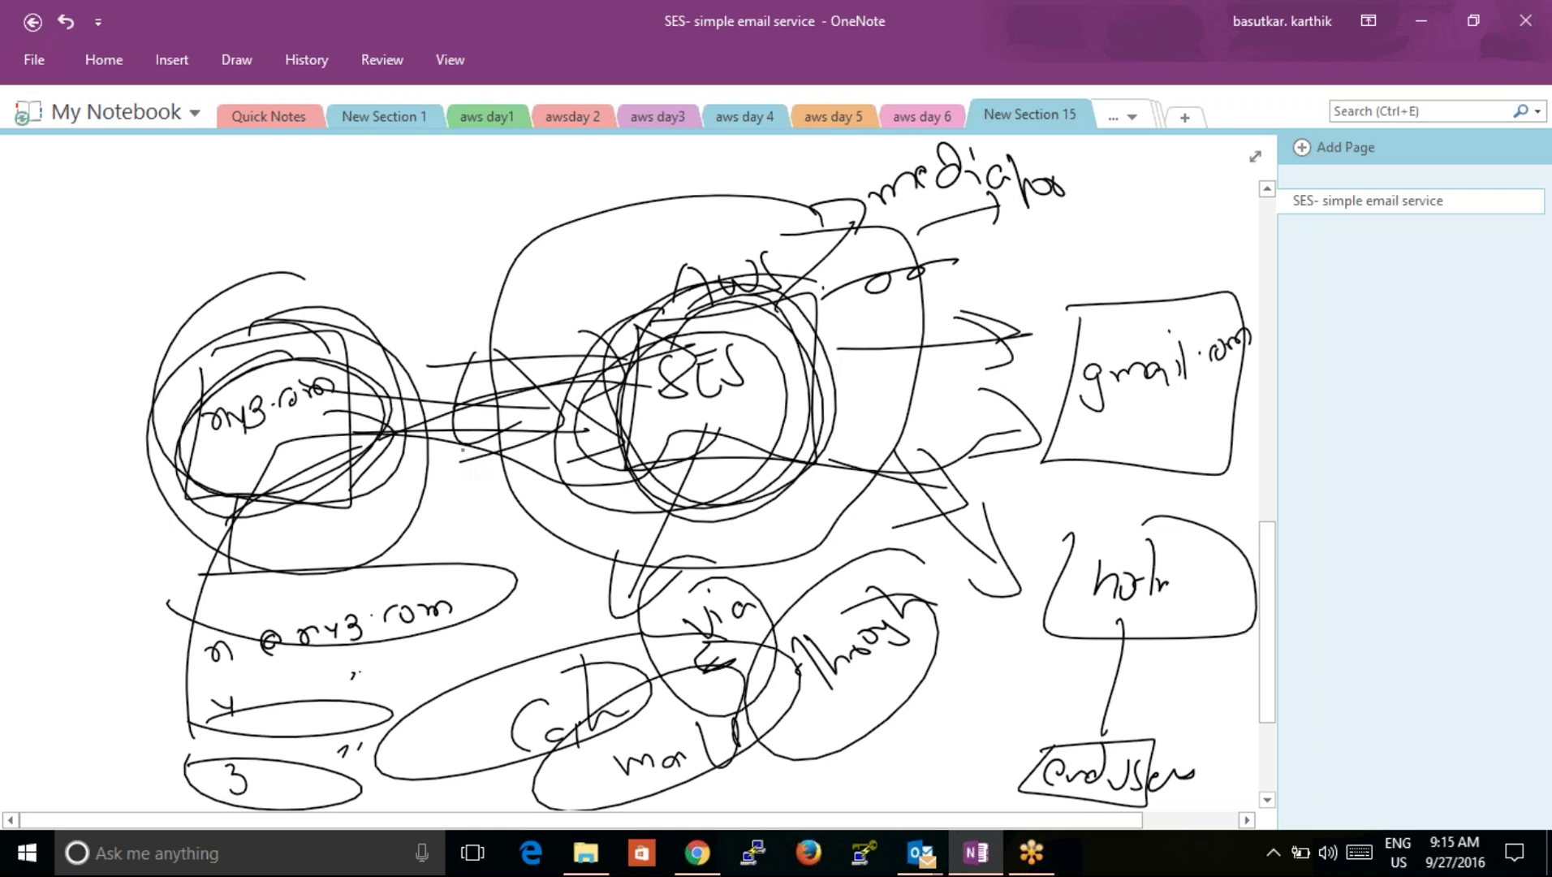
{"action": "mouse_move", "coordinate": [298, 582]}
{"action": "left_mouse_down"}
{"action": "mouse_move", "coordinate": [201, 586]}
{"action": "mouse_move", "coordinate": [451, 605]}
{"action": "left_mouse_up"}
{"action": "mouse_move", "coordinate": [260, 677]}
{"action": "left_mouse_down"}
{"action": "mouse_move", "coordinate": [183, 710]}
{"action": "mouse_move", "coordinate": [341, 700]}
{"action": "mouse_move", "coordinate": [641, 518]}
{"action": "left_mouse_up"}
{"action": "left_click_drag", "start_coordinate": [545, 578], "coordinate": [583, 527]}
{"action": "mouse_move", "coordinate": [268, 349]}
{"action": "left_mouse_down"}
{"action": "mouse_move", "coordinate": [231, 511]}
{"action": "mouse_move", "coordinate": [294, 464]}
{"action": "left_mouse_up"}
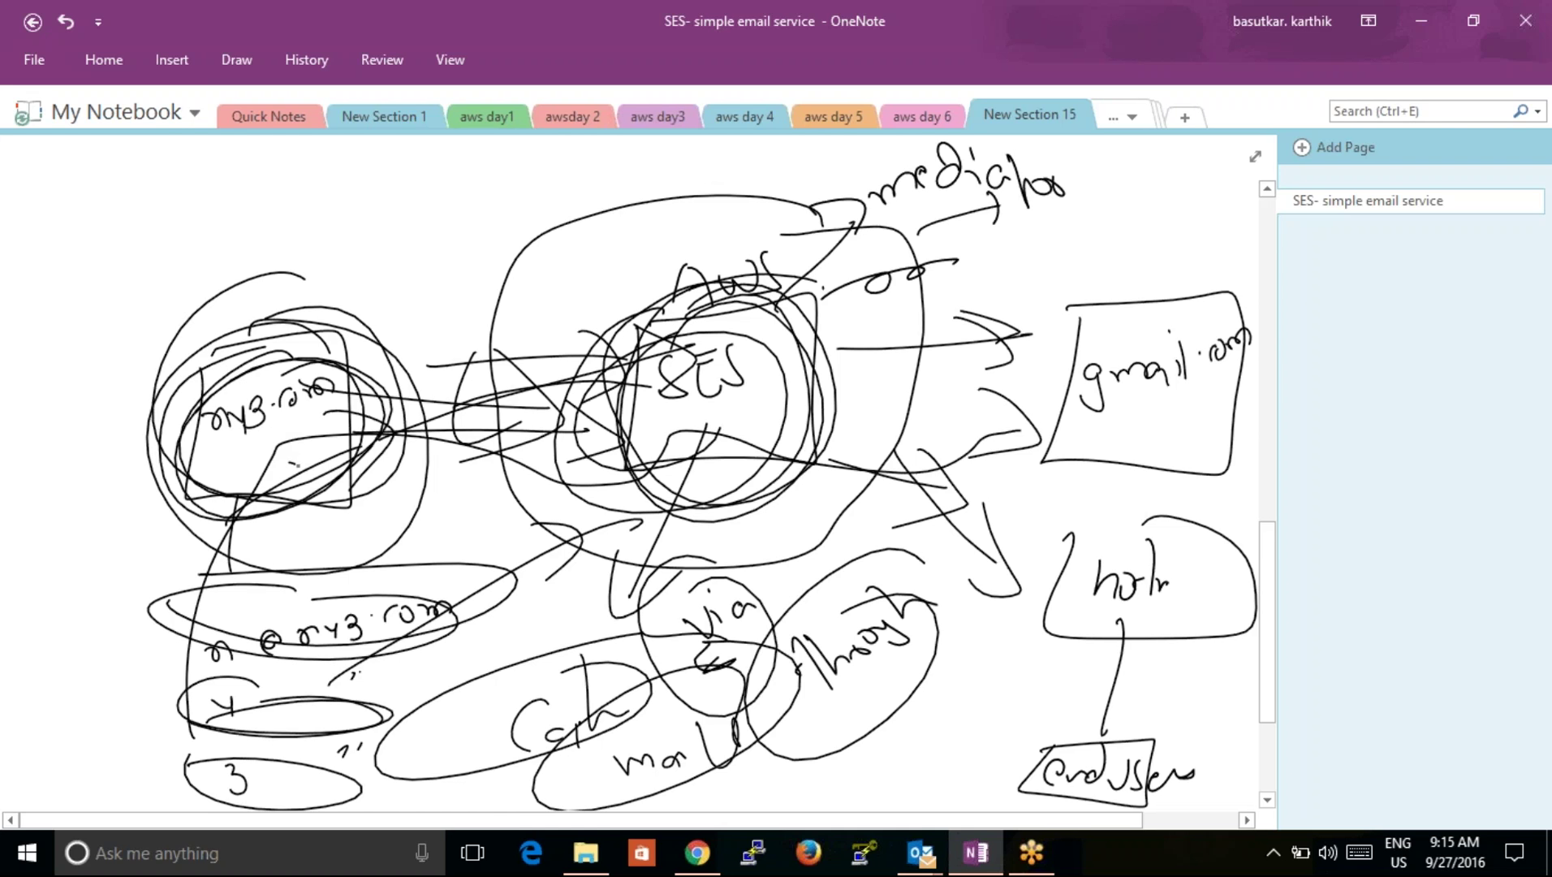
Step: Move the long ink stroke lower and slightly left
{"action": "right_click", "coordinate": [293, 463]}
{"action": "key", "text": "Escape"}
{"action": "left_click", "coordinate": [203, 646]}
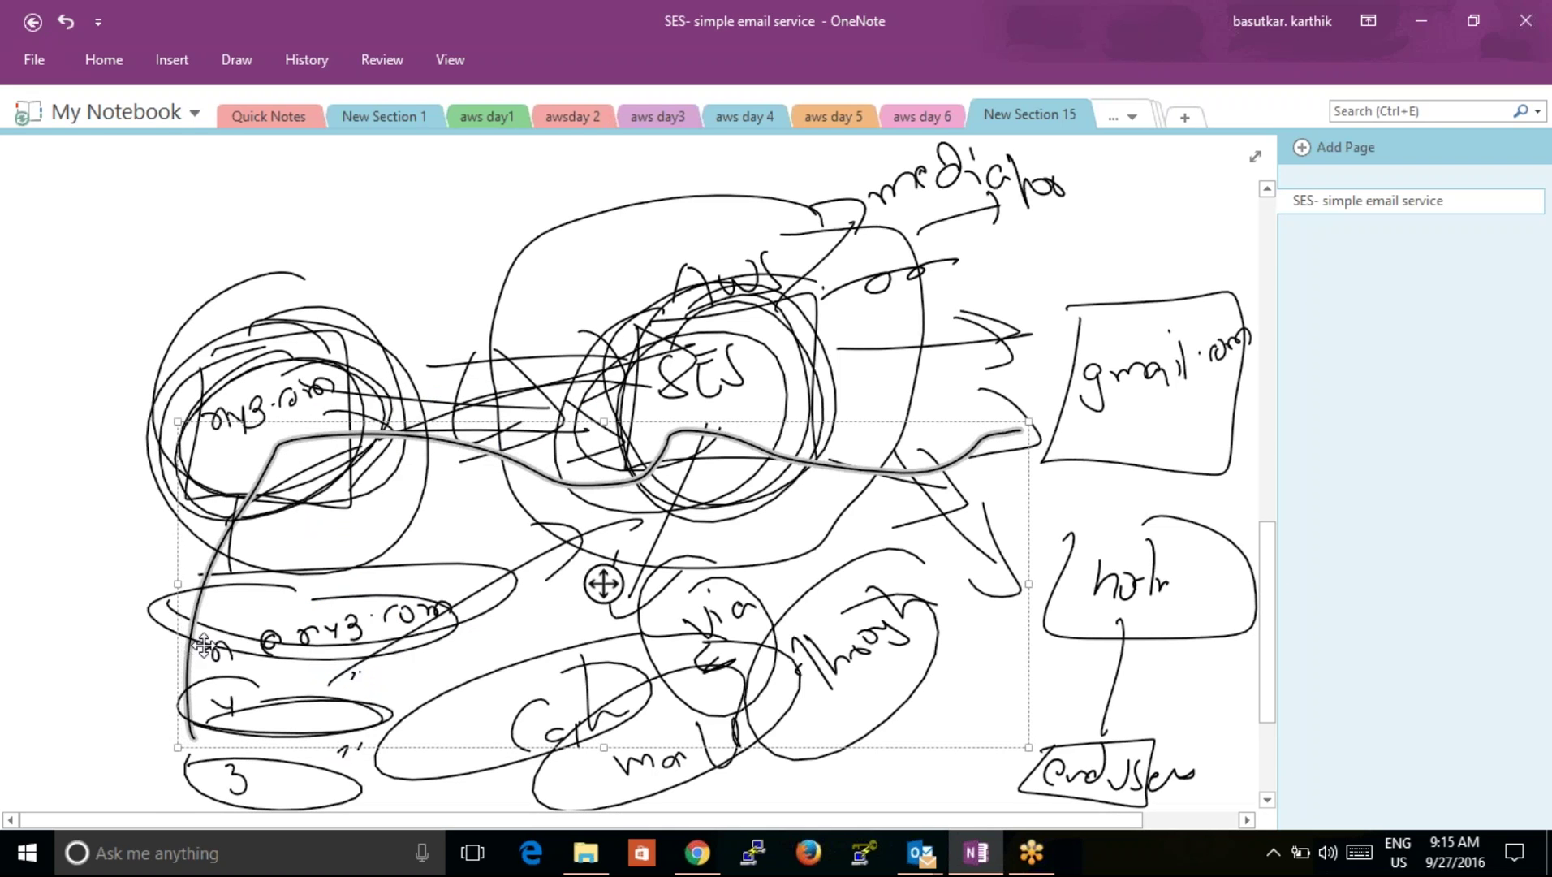
{"action": "left_click_drag", "start_coordinate": [203, 645], "coordinate": [174, 712]}
{"action": "left_click_drag", "start_coordinate": [217, 649], "coordinate": [221, 702]}
{"action": "left_click_drag", "start_coordinate": [438, 635], "coordinate": [114, 687]}
{"action": "left_click_drag", "start_coordinate": [388, 686], "coordinate": [163, 719]}
{"action": "left_click_drag", "start_coordinate": [272, 610], "coordinate": [456, 583]}
{"action": "left_click_drag", "start_coordinate": [320, 703], "coordinate": [360, 718]}
{"action": "mouse_move", "coordinate": [259, 759]}
{"action": "left_mouse_down"}
{"action": "mouse_move", "coordinate": [268, 808]}
{"action": "mouse_move", "coordinate": [320, 768]}
{"action": "mouse_move", "coordinate": [357, 791]}
{"action": "mouse_move", "coordinate": [439, 776]}
{"action": "mouse_move", "coordinate": [443, 799]}
{"action": "mouse_move", "coordinate": [455, 755]}
{"action": "left_mouse_up"}
{"action": "mouse_move", "coordinate": [348, 777]}
{"action": "left_mouse_down"}
{"action": "mouse_move", "coordinate": [439, 767]}
{"action": "mouse_move", "coordinate": [393, 787]}
{"action": "mouse_move", "coordinate": [538, 777]}
{"action": "mouse_move", "coordinate": [545, 794]}
{"action": "left_mouse_up"}
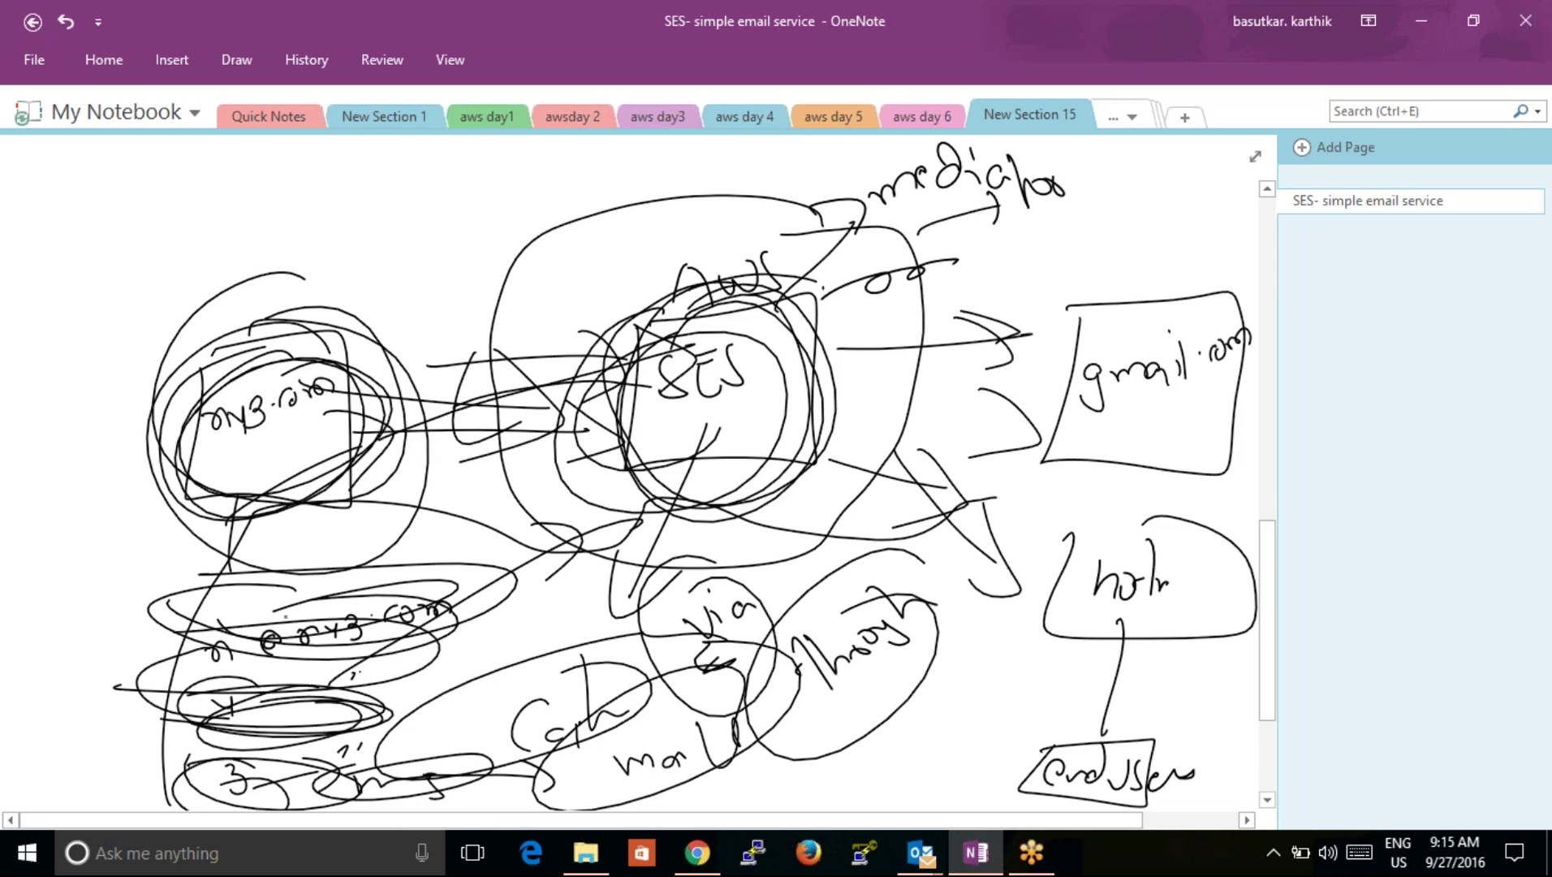
{"action": "left_click_drag", "start_coordinate": [524, 634], "coordinate": [377, 712]}
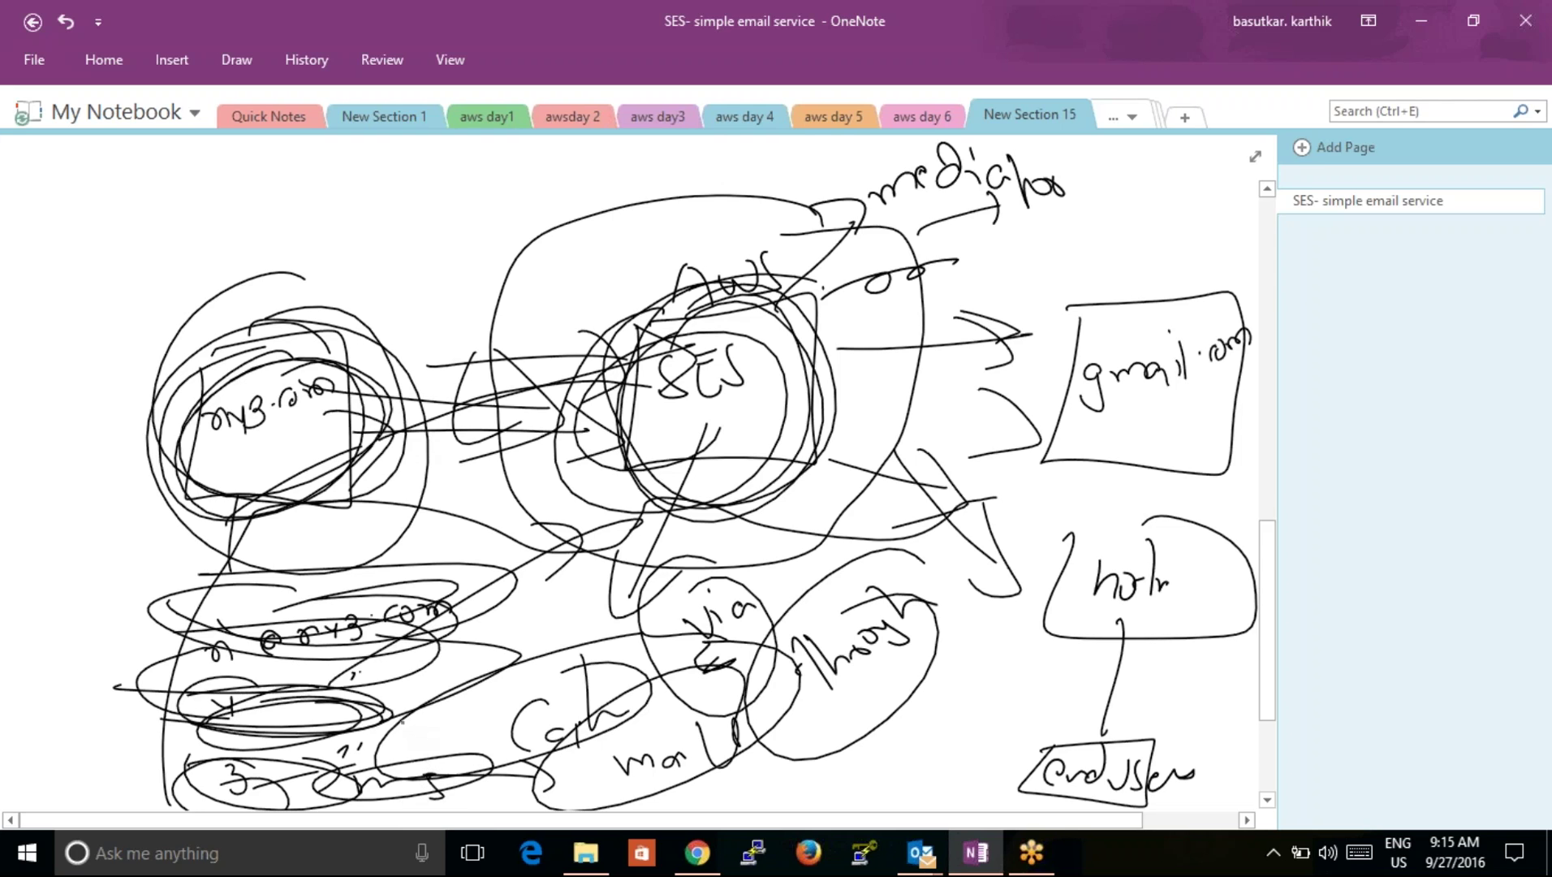
{"action": "mouse_move", "coordinate": [356, 584]}
{"action": "left_mouse_down"}
{"action": "mouse_move", "coordinate": [221, 588]}
{"action": "mouse_move", "coordinate": [480, 608]}
{"action": "mouse_move", "coordinate": [453, 601]}
{"action": "left_mouse_up"}
{"action": "mouse_move", "coordinate": [315, 688]}
{"action": "left_mouse_down"}
{"action": "mouse_move", "coordinate": [191, 720]}
{"action": "mouse_move", "coordinate": [357, 674]}
{"action": "left_mouse_up"}
{"action": "left_click_drag", "start_coordinate": [641, 528], "coordinate": [633, 434]}
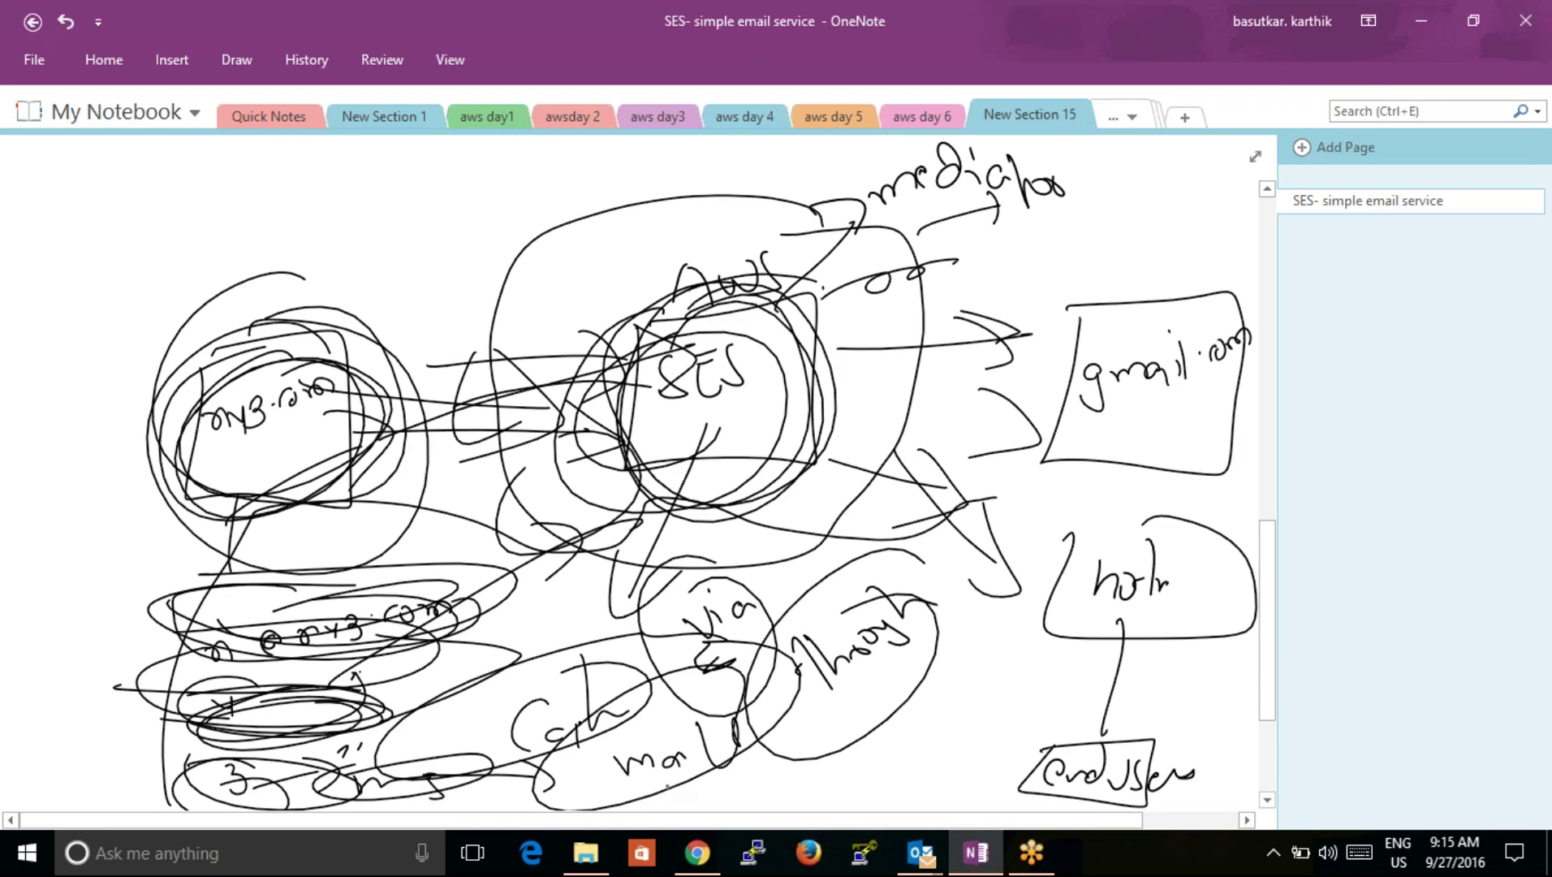
Step: Return to the SES console and open the Email Addresses identity list
{"action": "left_click", "coordinate": [696, 852]}
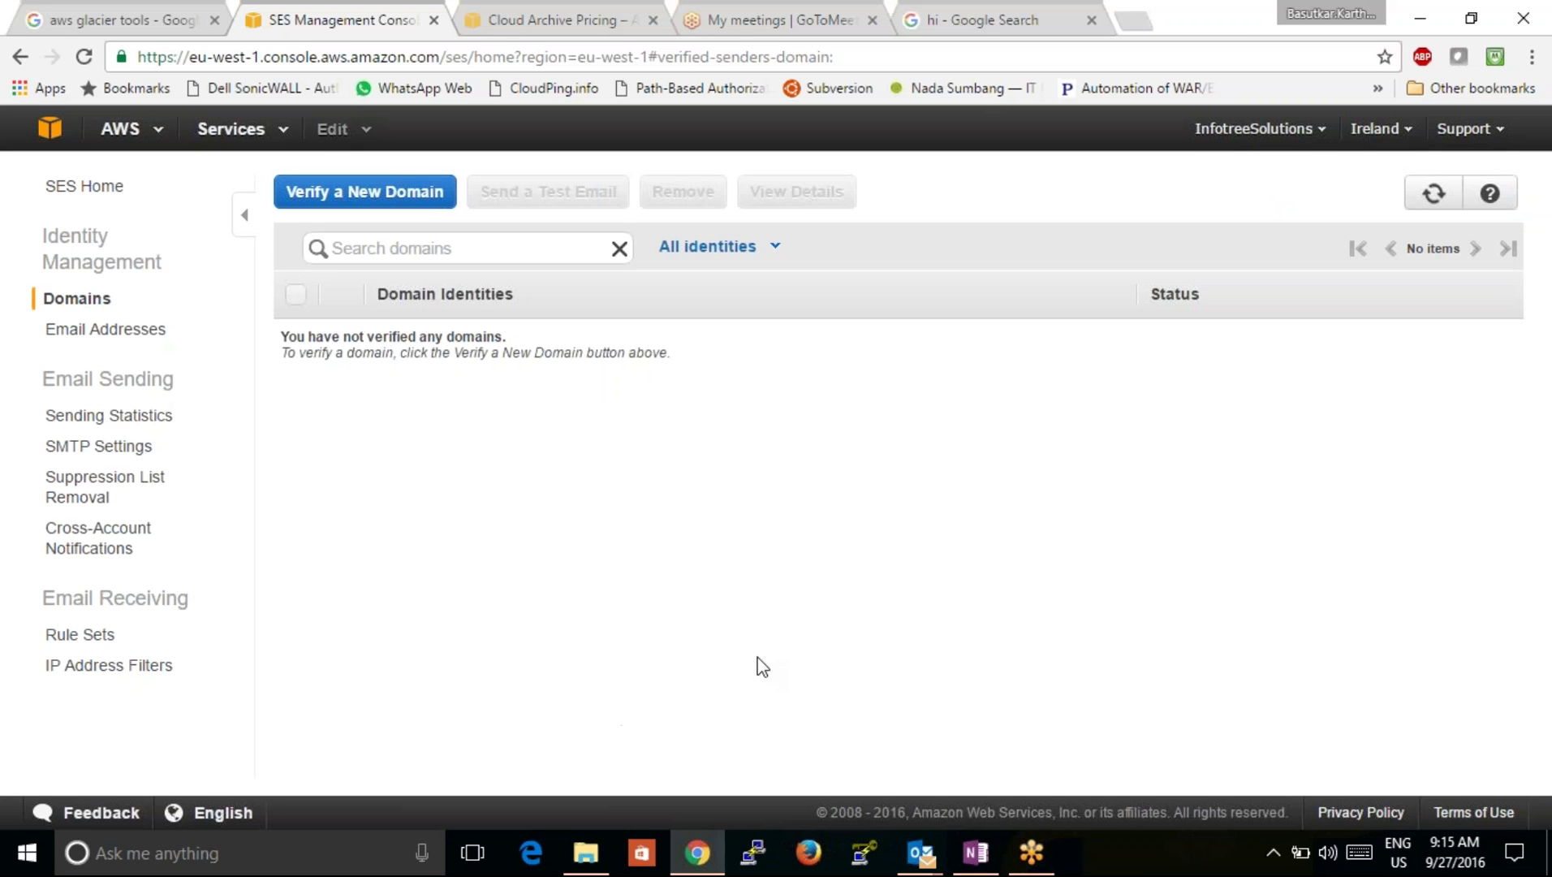
{"action": "left_click", "coordinate": [108, 415]}
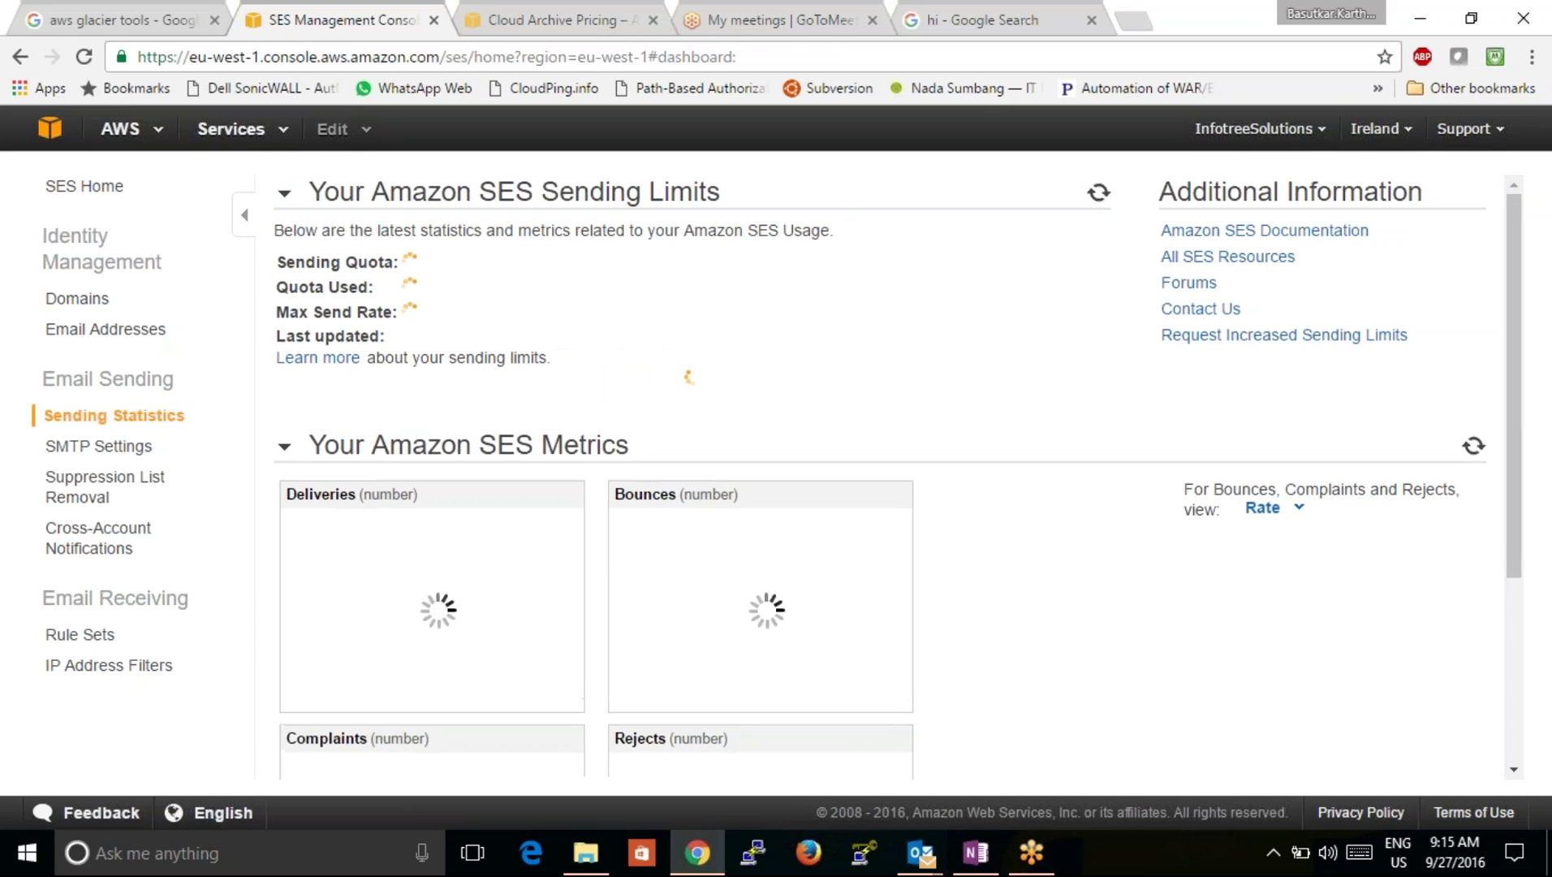
{"action": "left_click", "coordinate": [91, 307]}
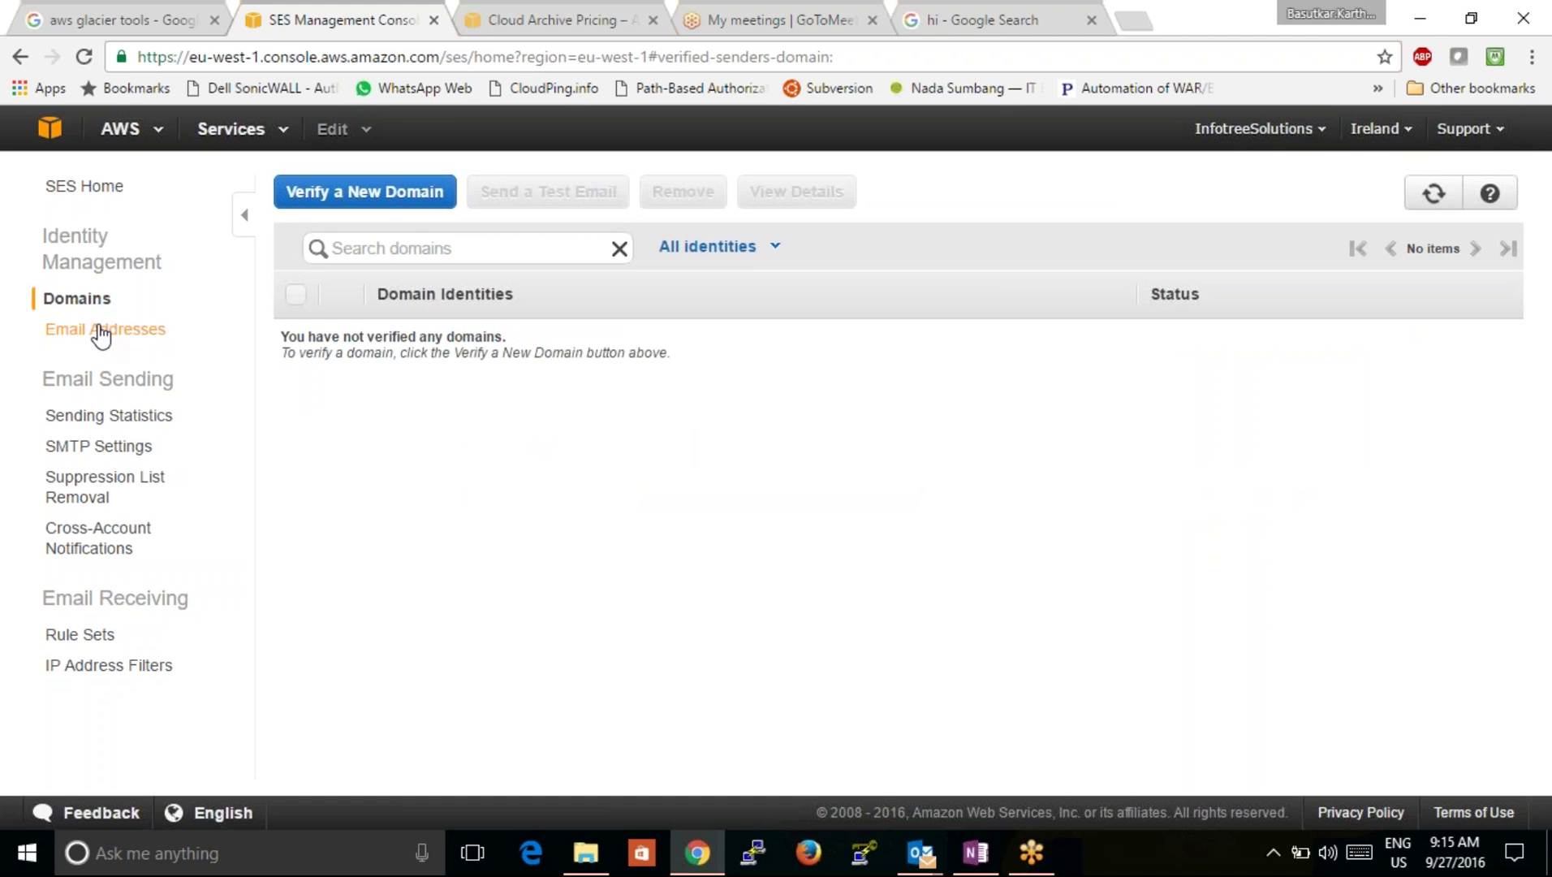
{"action": "left_click", "coordinate": [100, 333]}
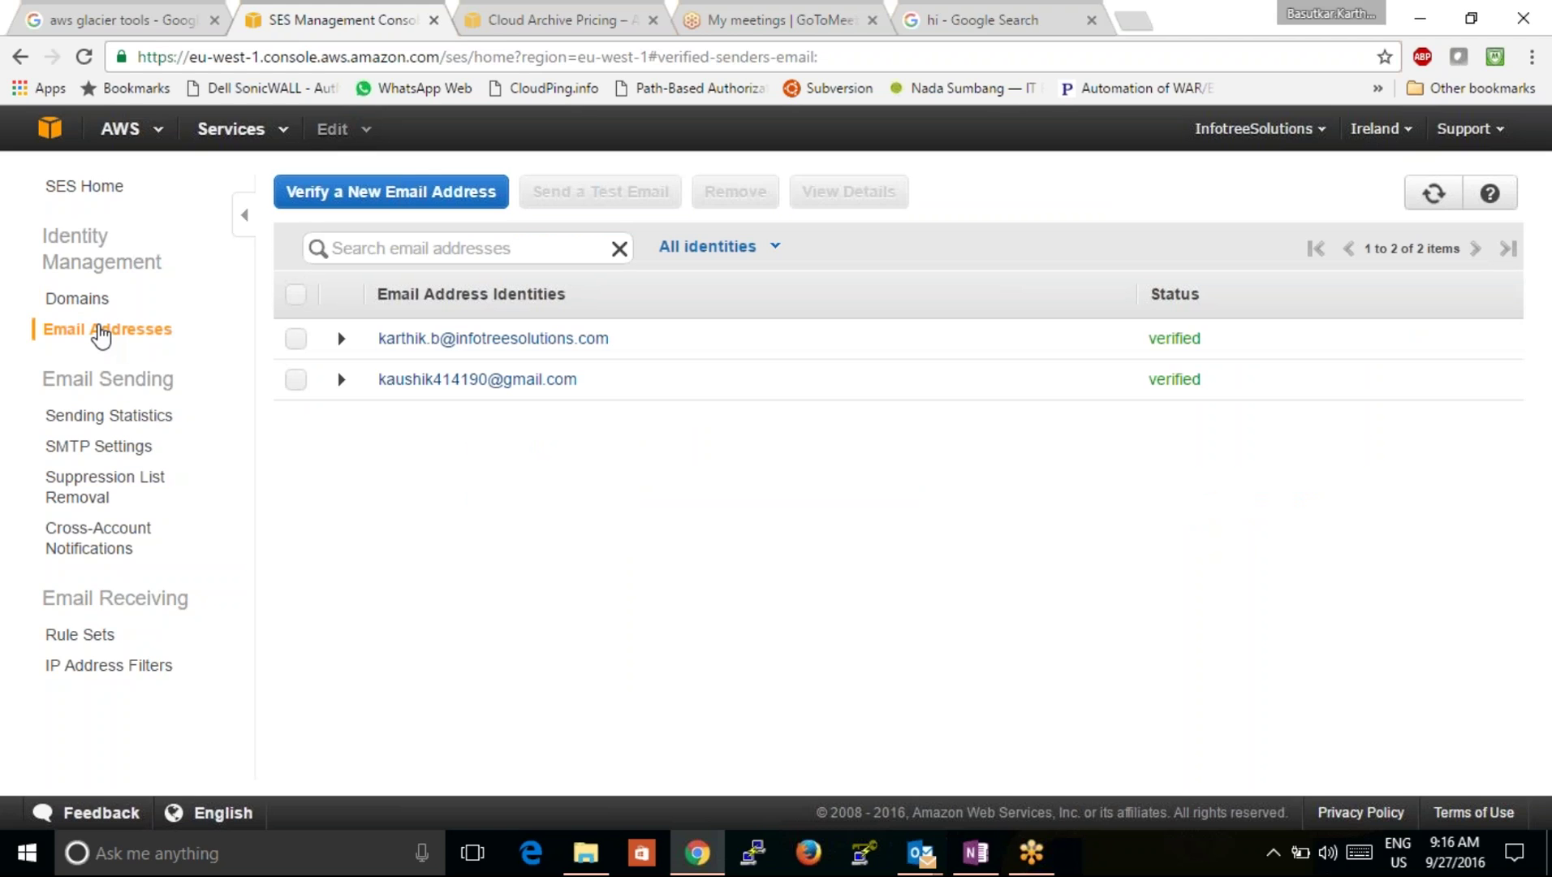
Step: Select both email address identities and delete them
{"action": "left_click", "coordinate": [296, 380]}
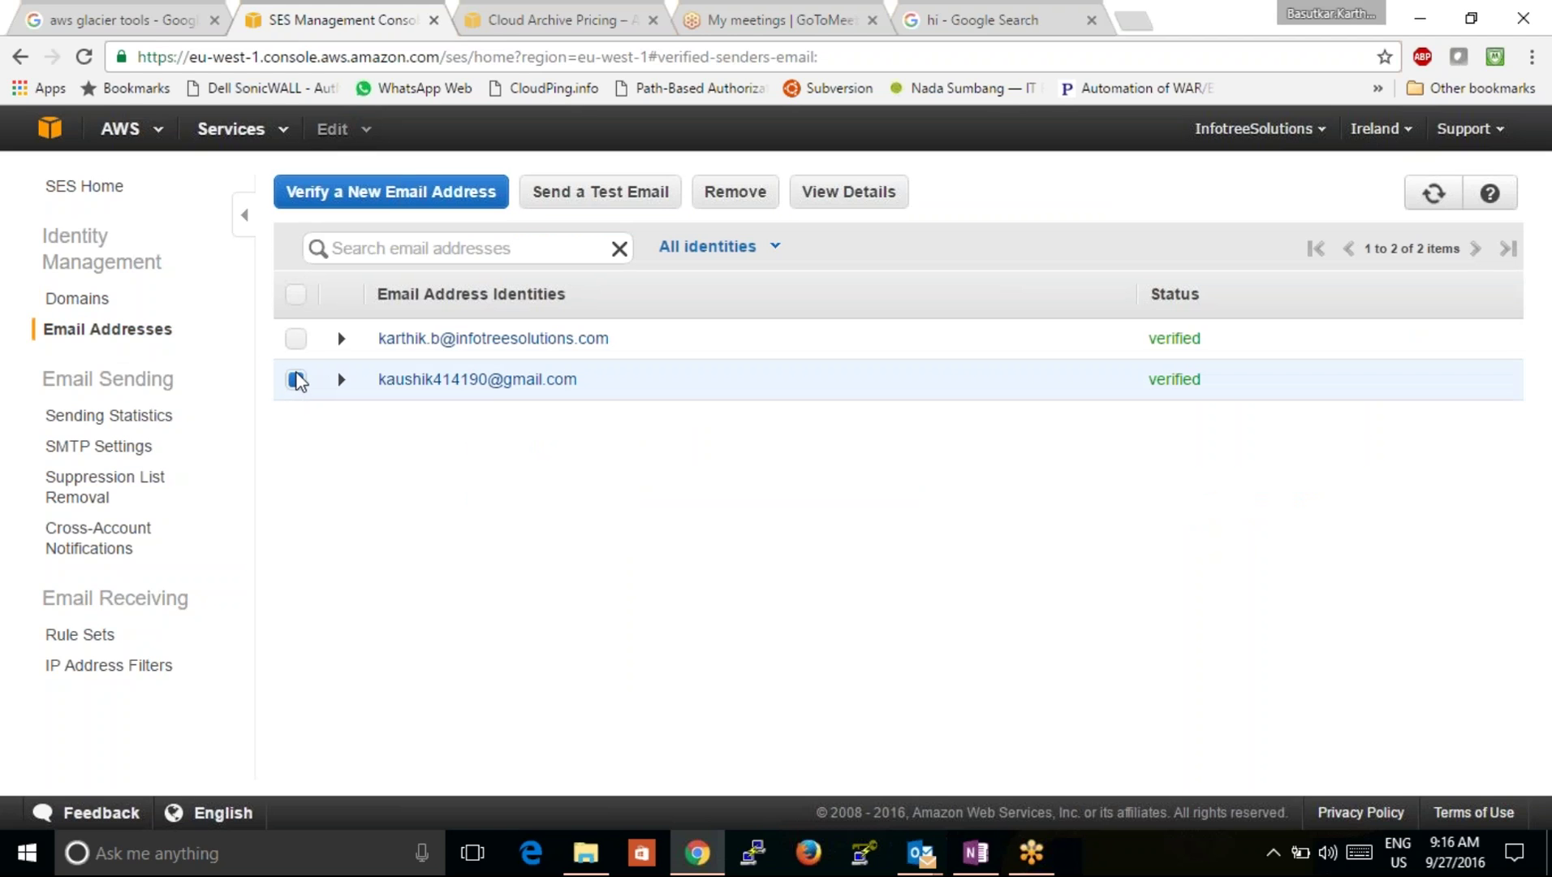
{"action": "left_click", "coordinate": [297, 340]}
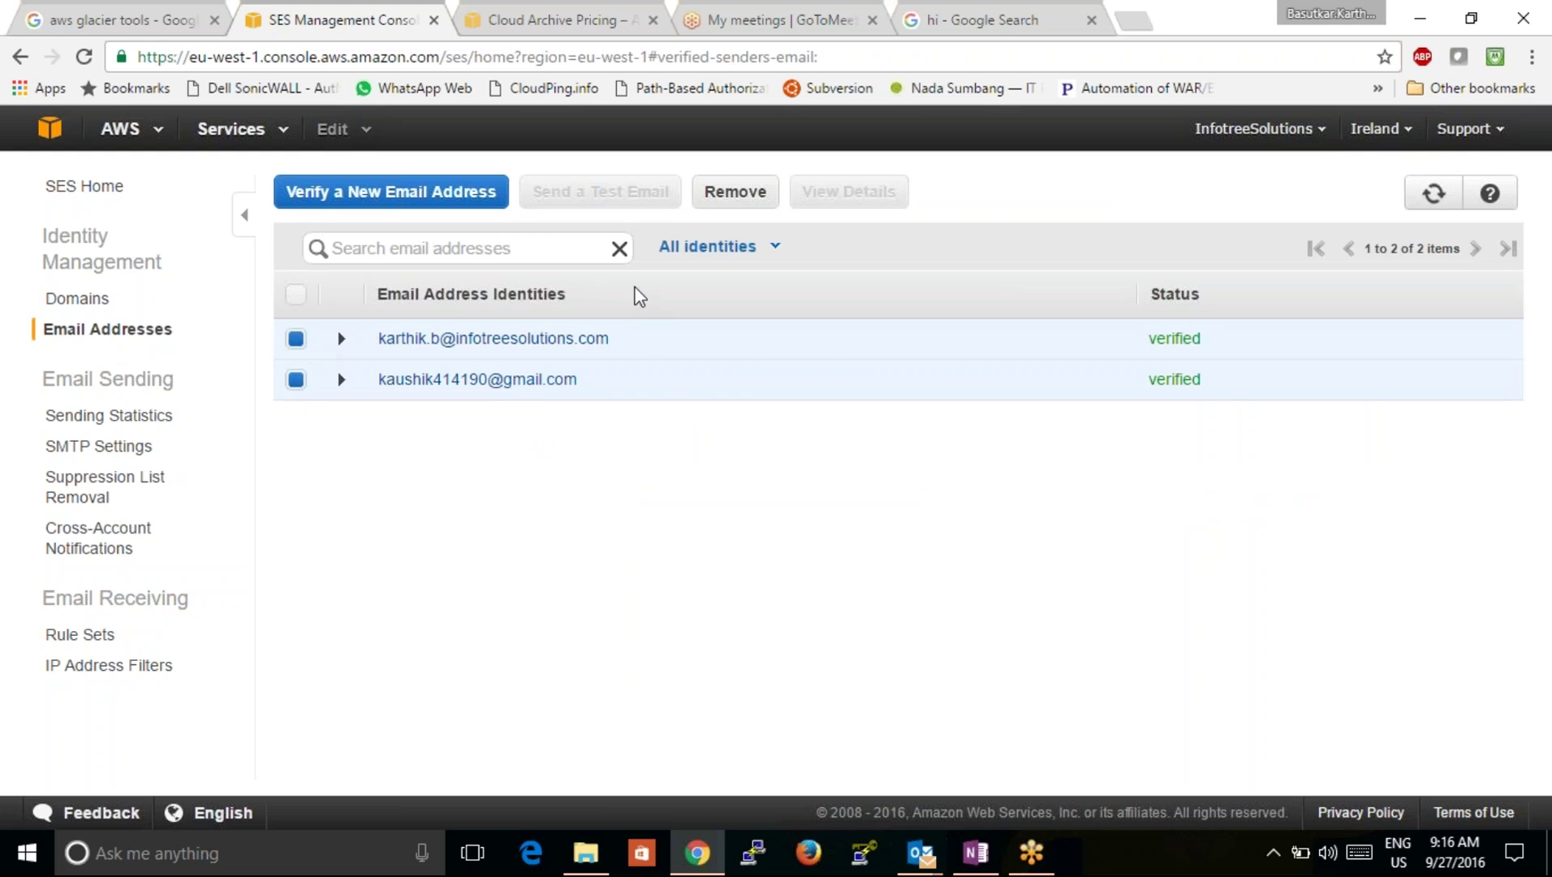
{"action": "left_click", "coordinate": [732, 197]}
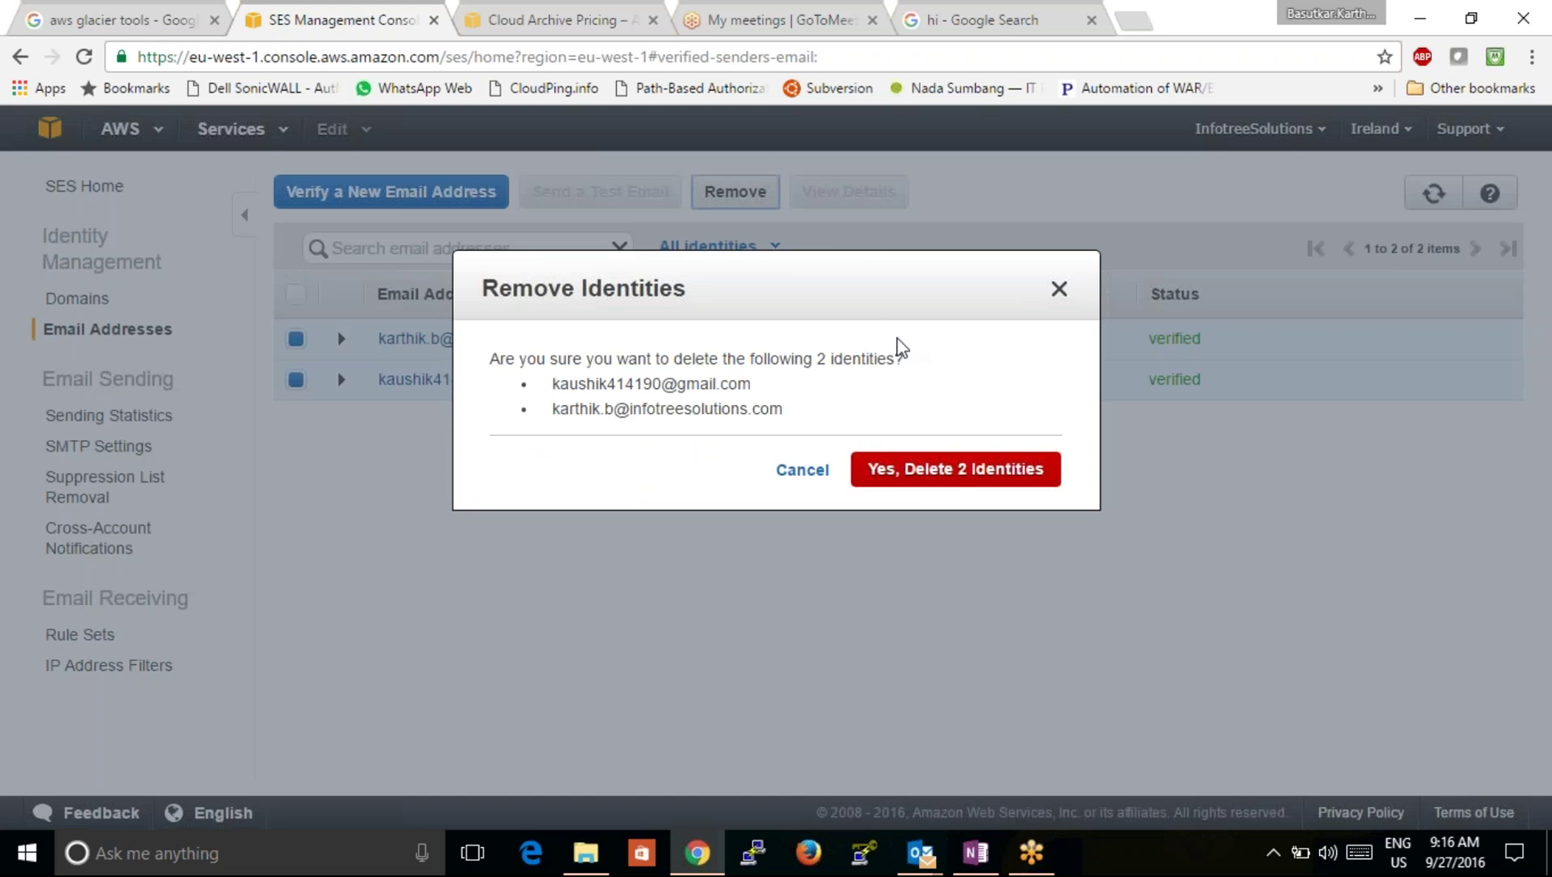
{"action": "left_click", "coordinate": [852, 468]}
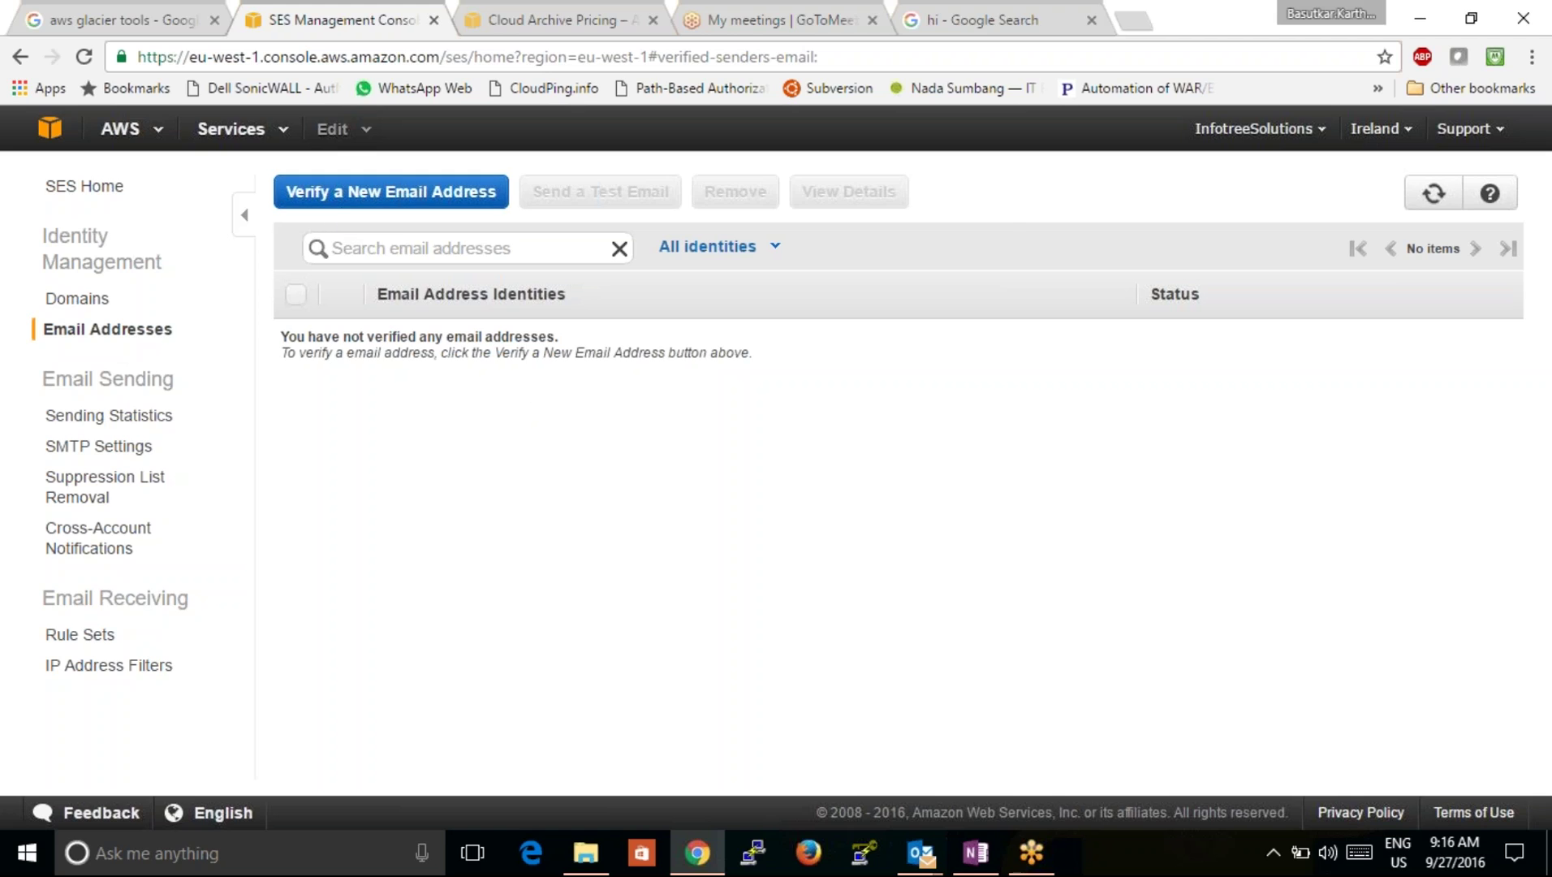
Step: Reopen the SES Email Addresses list by way of the Domains page
{"action": "left_click", "coordinate": [398, 249]}
{"action": "left_click", "coordinate": [422, 496]}
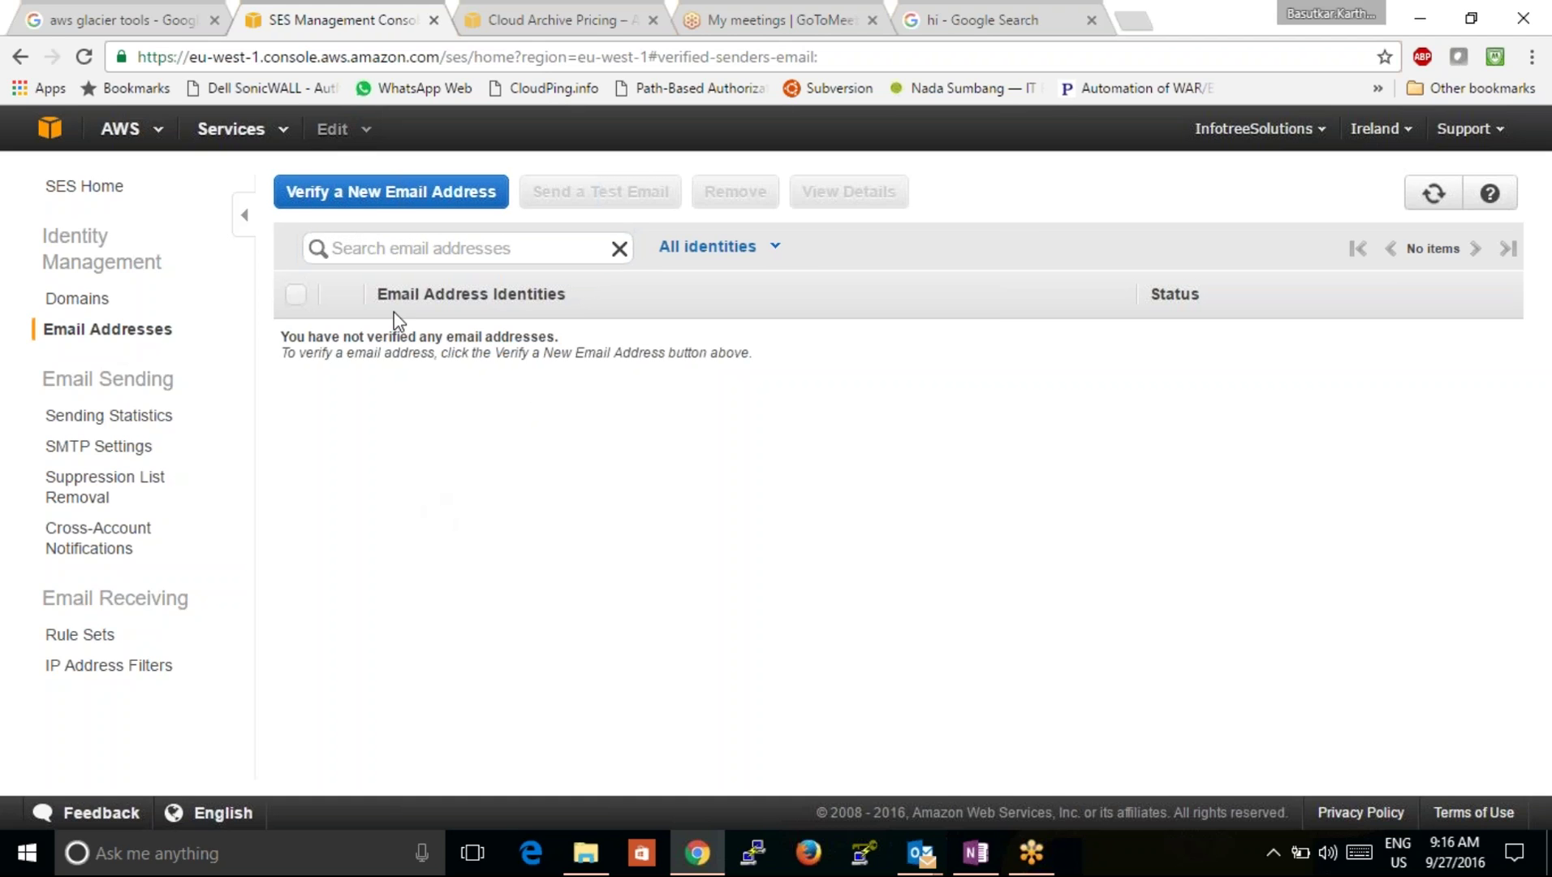
{"action": "left_click", "coordinate": [85, 300]}
{"action": "left_click", "coordinate": [104, 329]}
Step: Enter the company e-mail address as a new identity and send its verification e-mail
{"action": "left_click", "coordinate": [408, 194]}
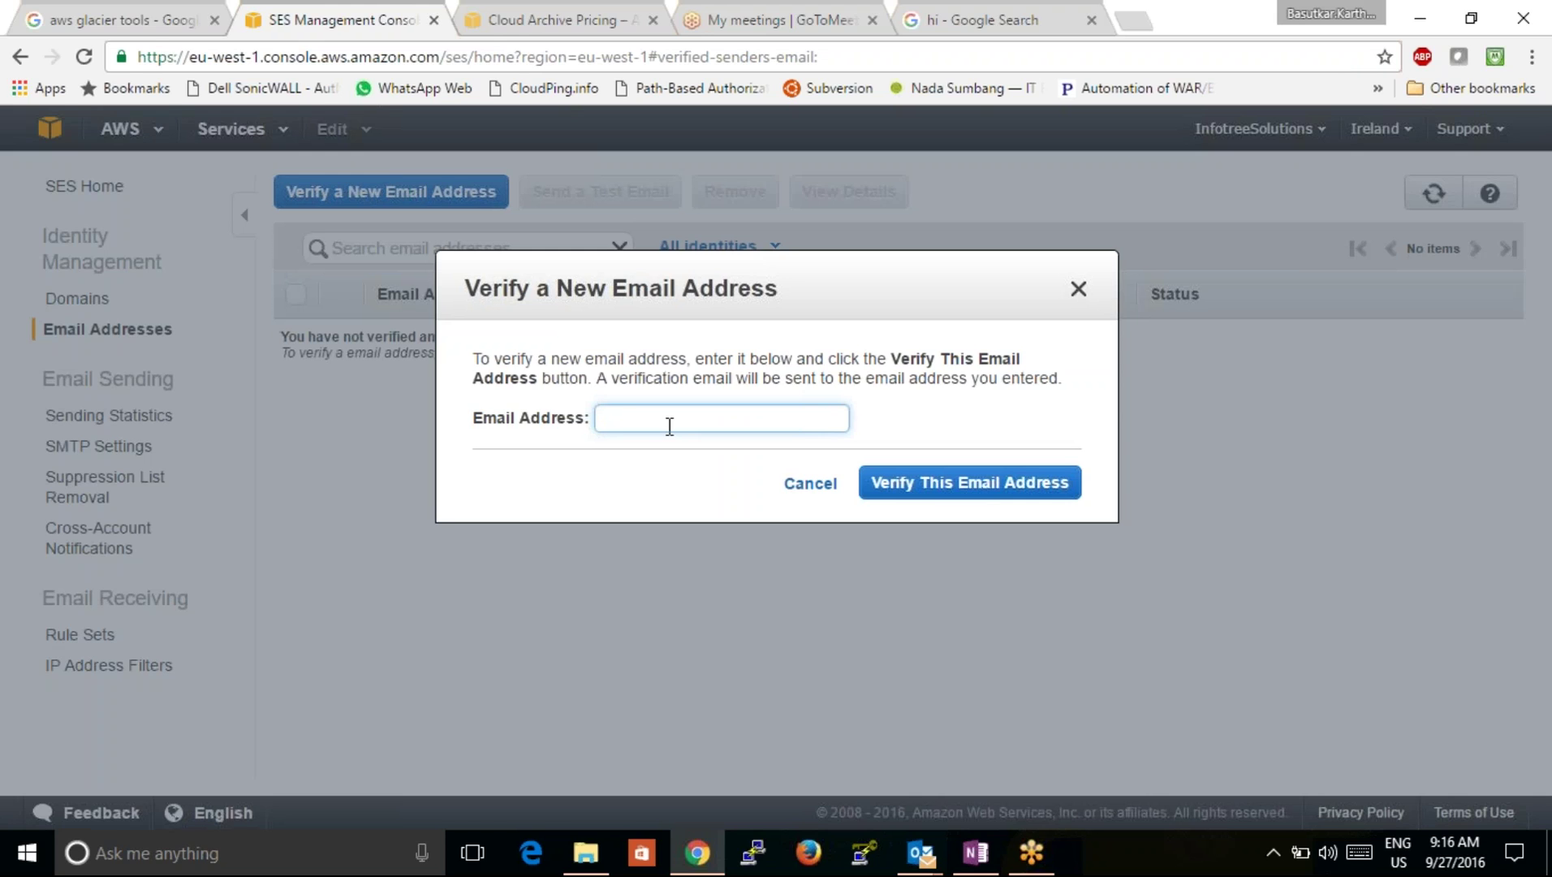
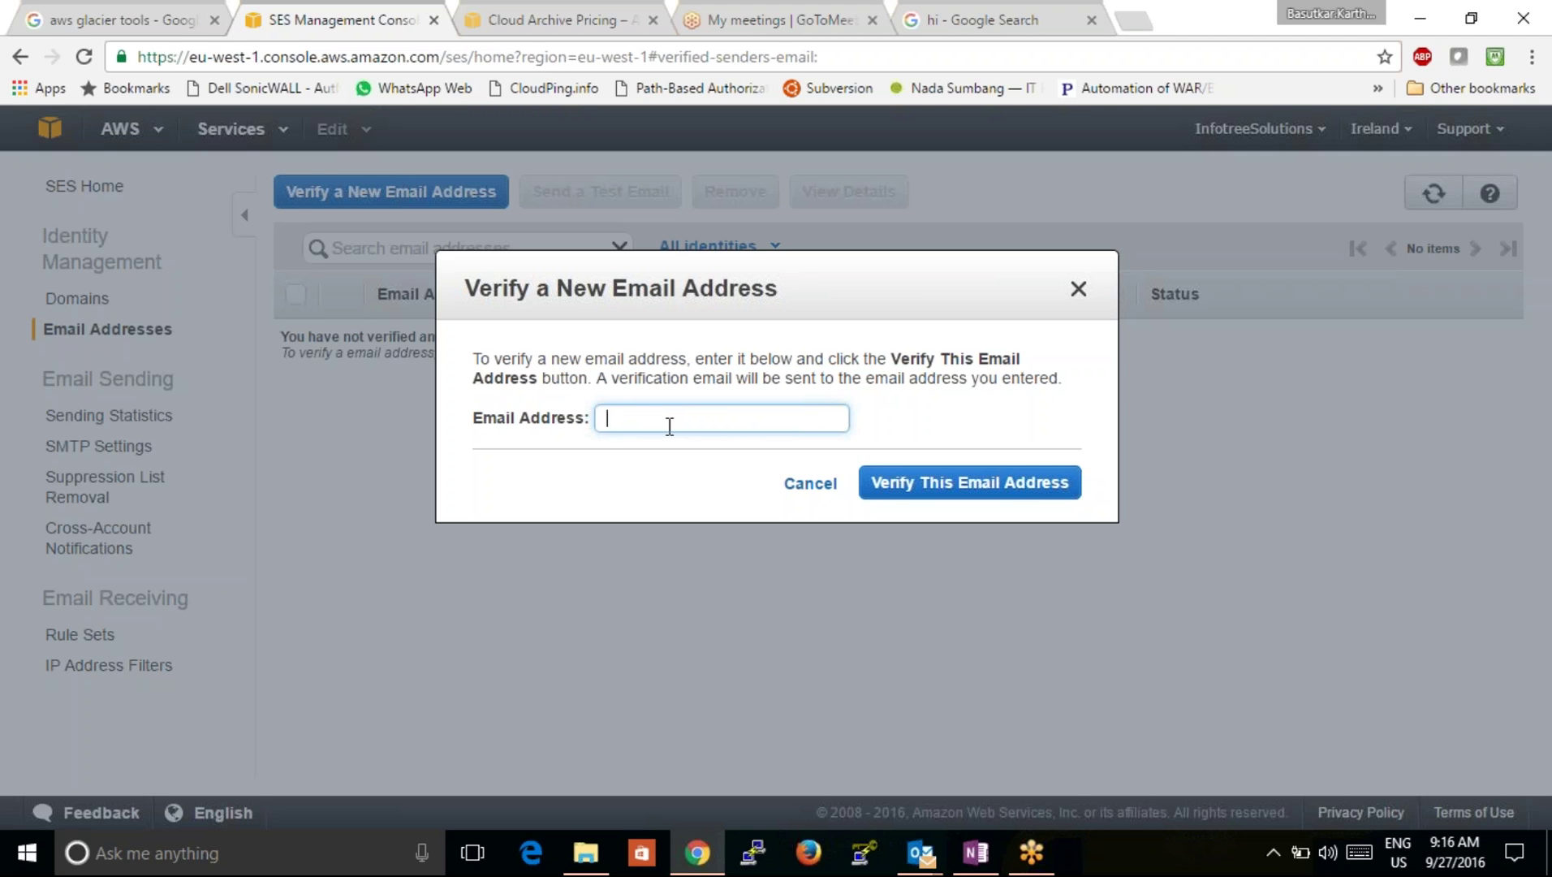
{"action": "type", "text": "b"}
{"action": "type", "text": "kar"}
{"action": "key", "text": "BackSpace"}
{"action": "key", "text": "BackSpace"}
{"action": "key", "text": "BackSpace"}
{"action": "key", "text": "BackSpace"}
{"action": "key", "text": "BackSpace"}
{"action": "key", "text": "BackSpace"}
{"action": "key", "text": "BackSpace"}
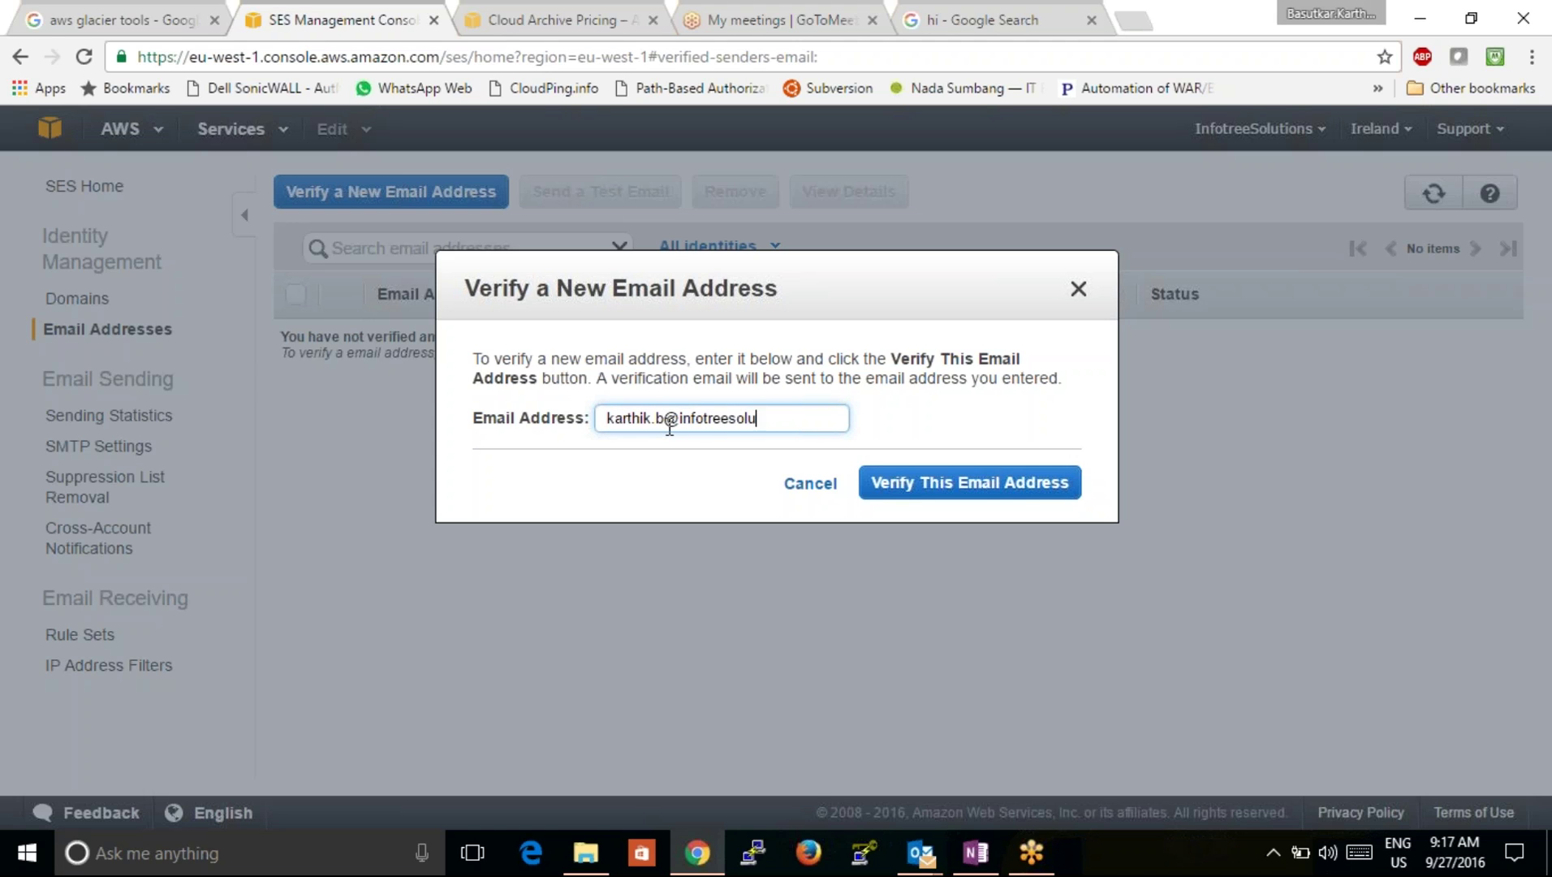
{"action": "left_click", "coordinate": [964, 490]}
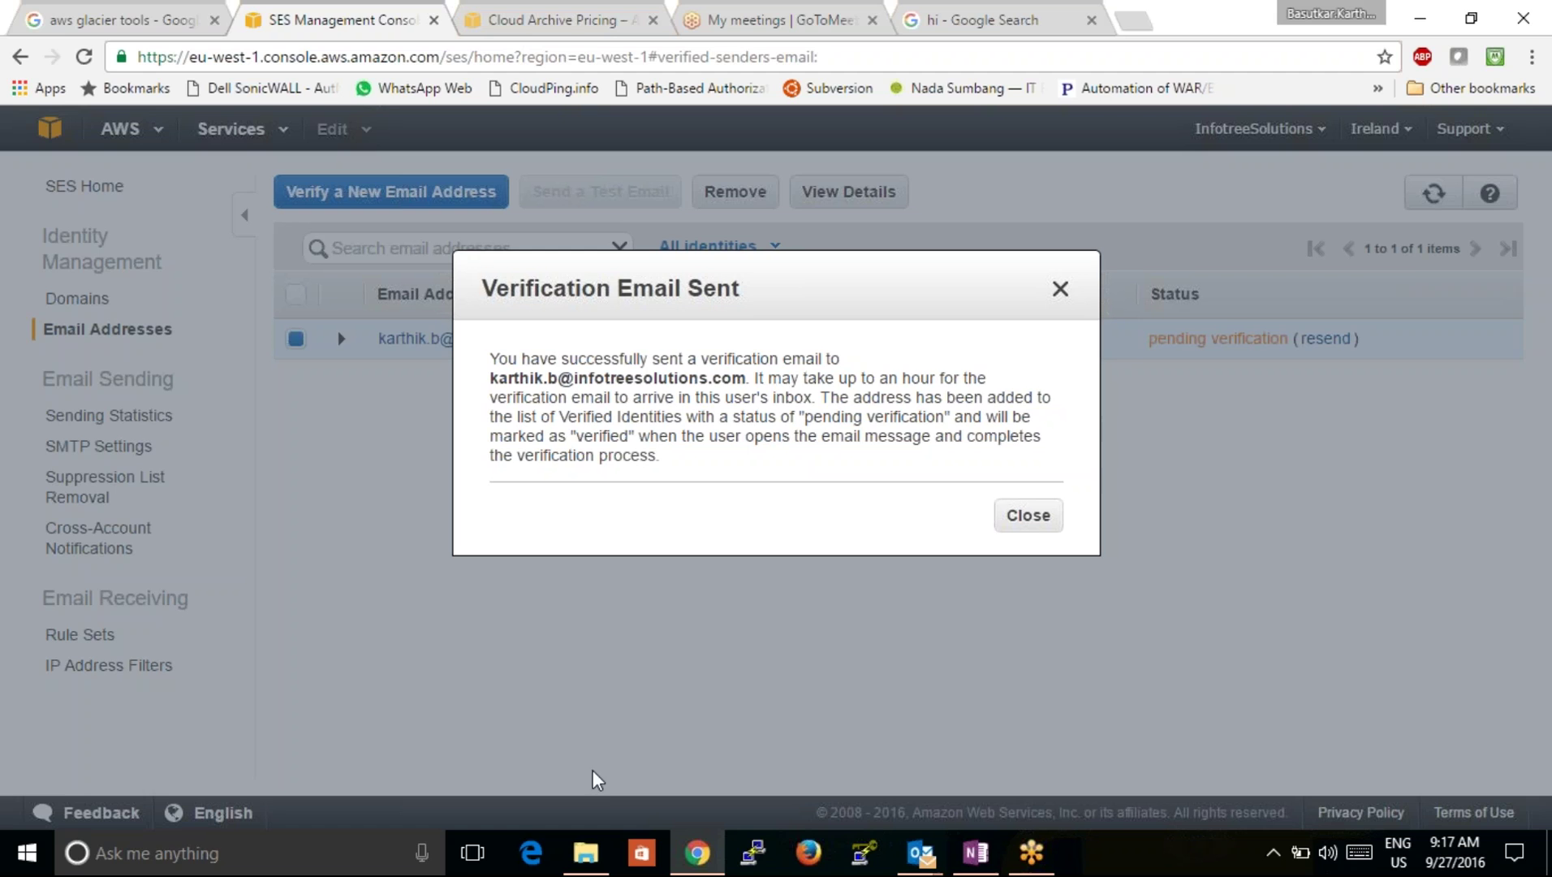
Step: Briefly open and close Windows search while the verification-sent confirmation remains shown
{"action": "left_click", "coordinate": [323, 869]}
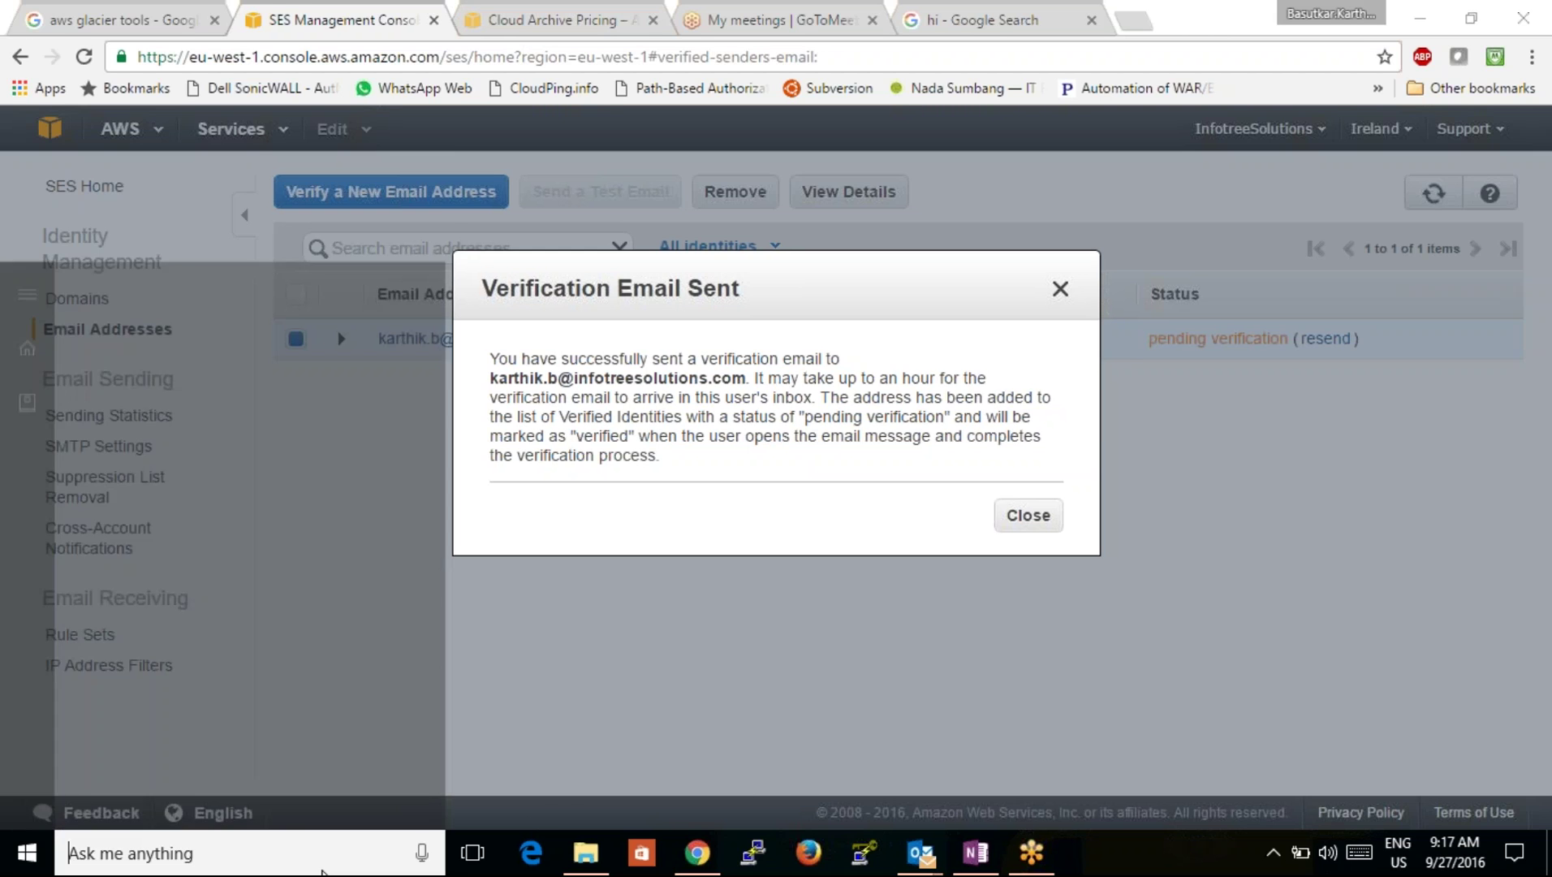
{"action": "left_click", "coordinate": [1188, 645]}
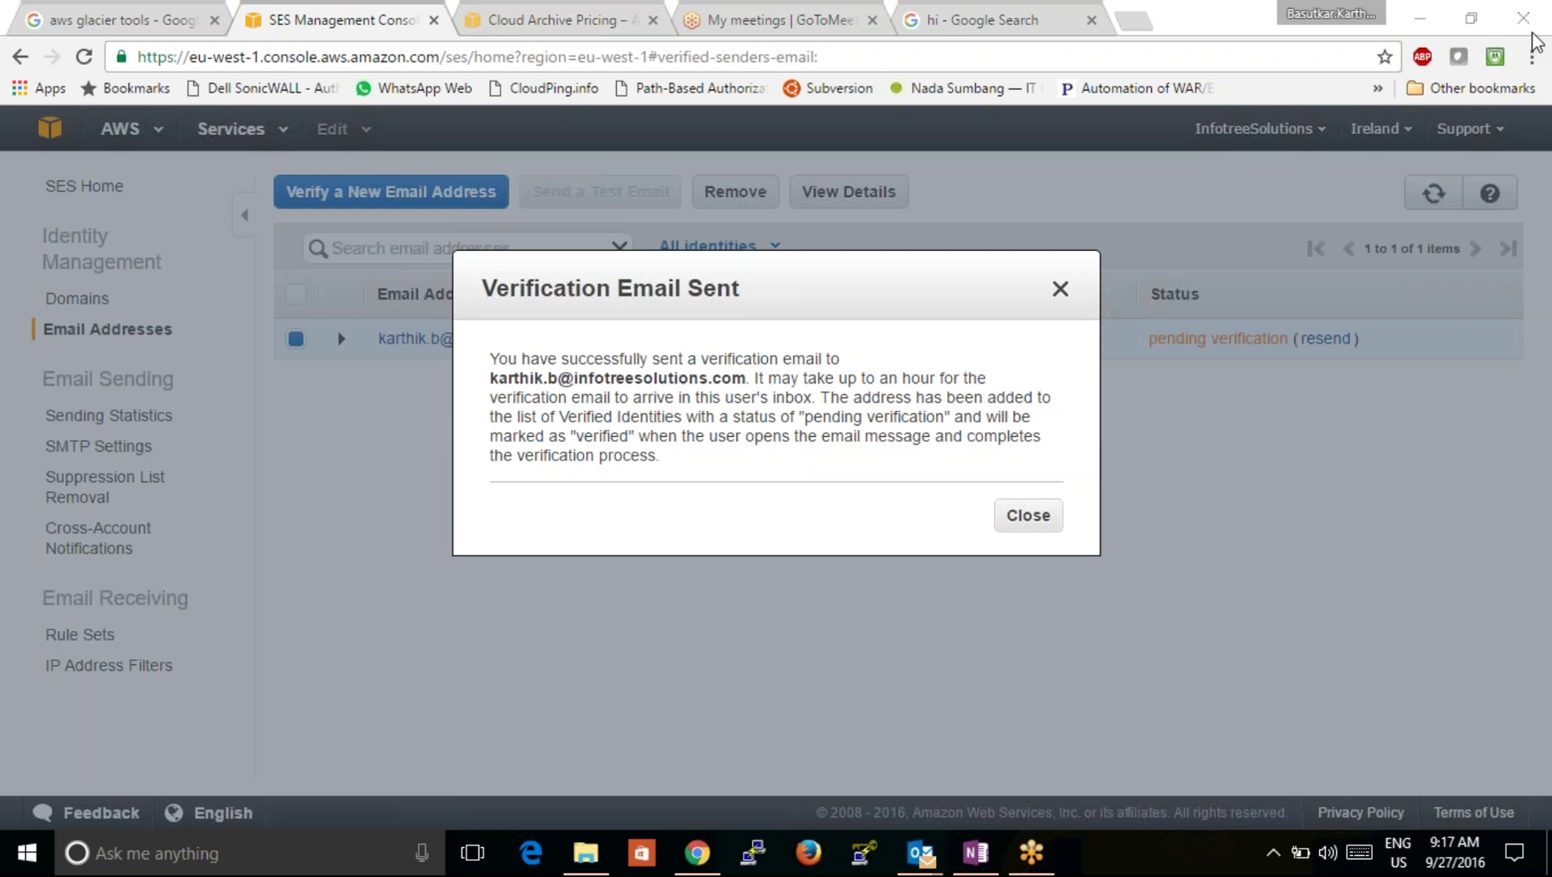
Step: Minimise Chrome, OneNote and Outlook and close the class reminder to reveal the desktop
{"action": "left_click", "coordinate": [1418, 17]}
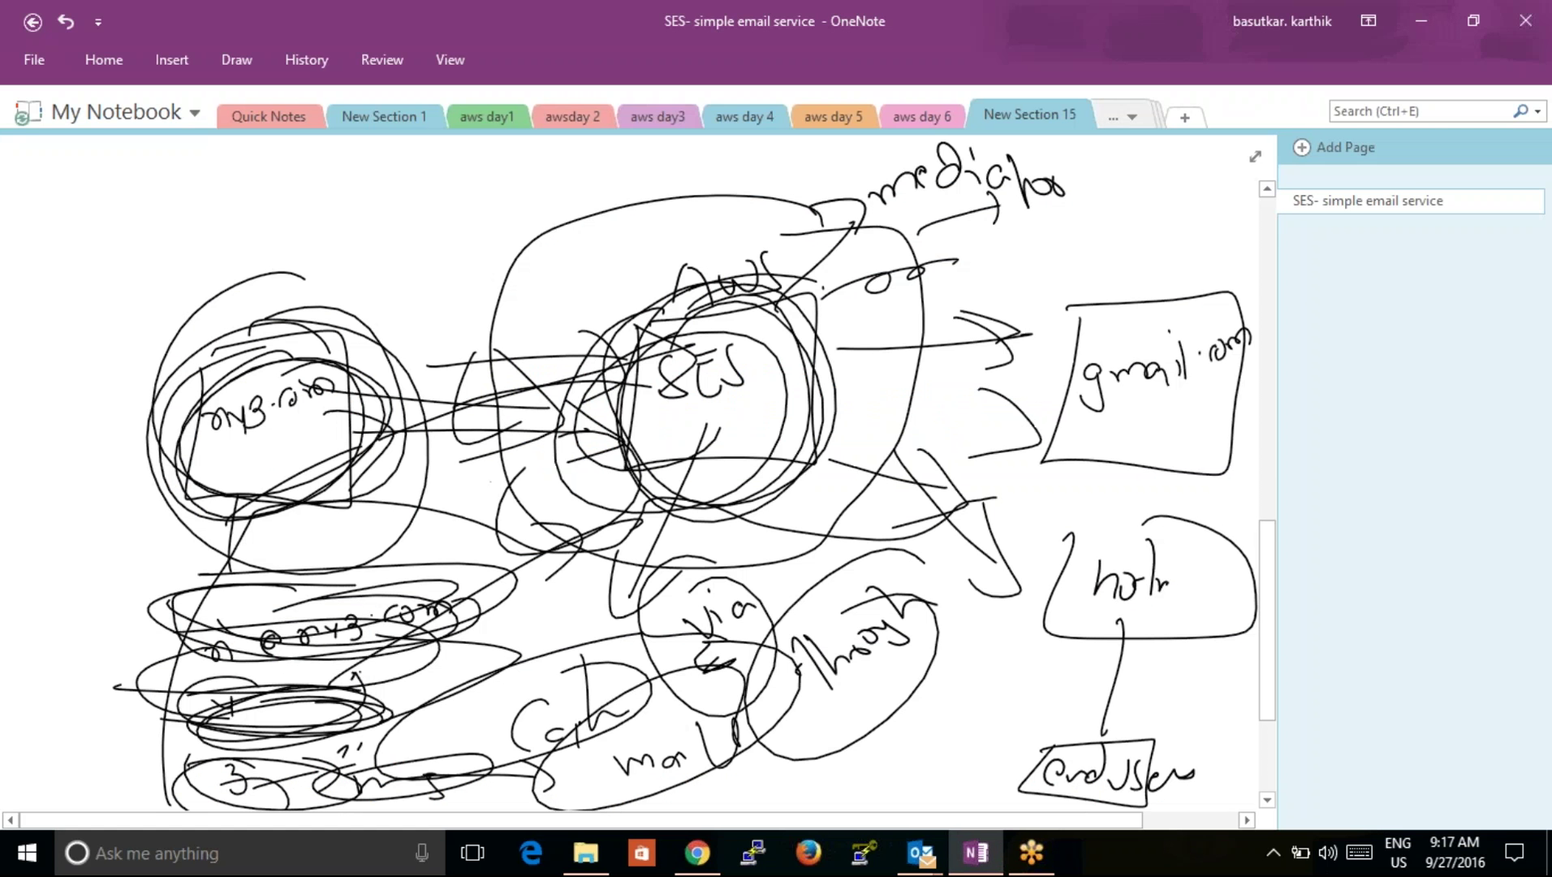
{"action": "left_click", "coordinate": [1429, 20]}
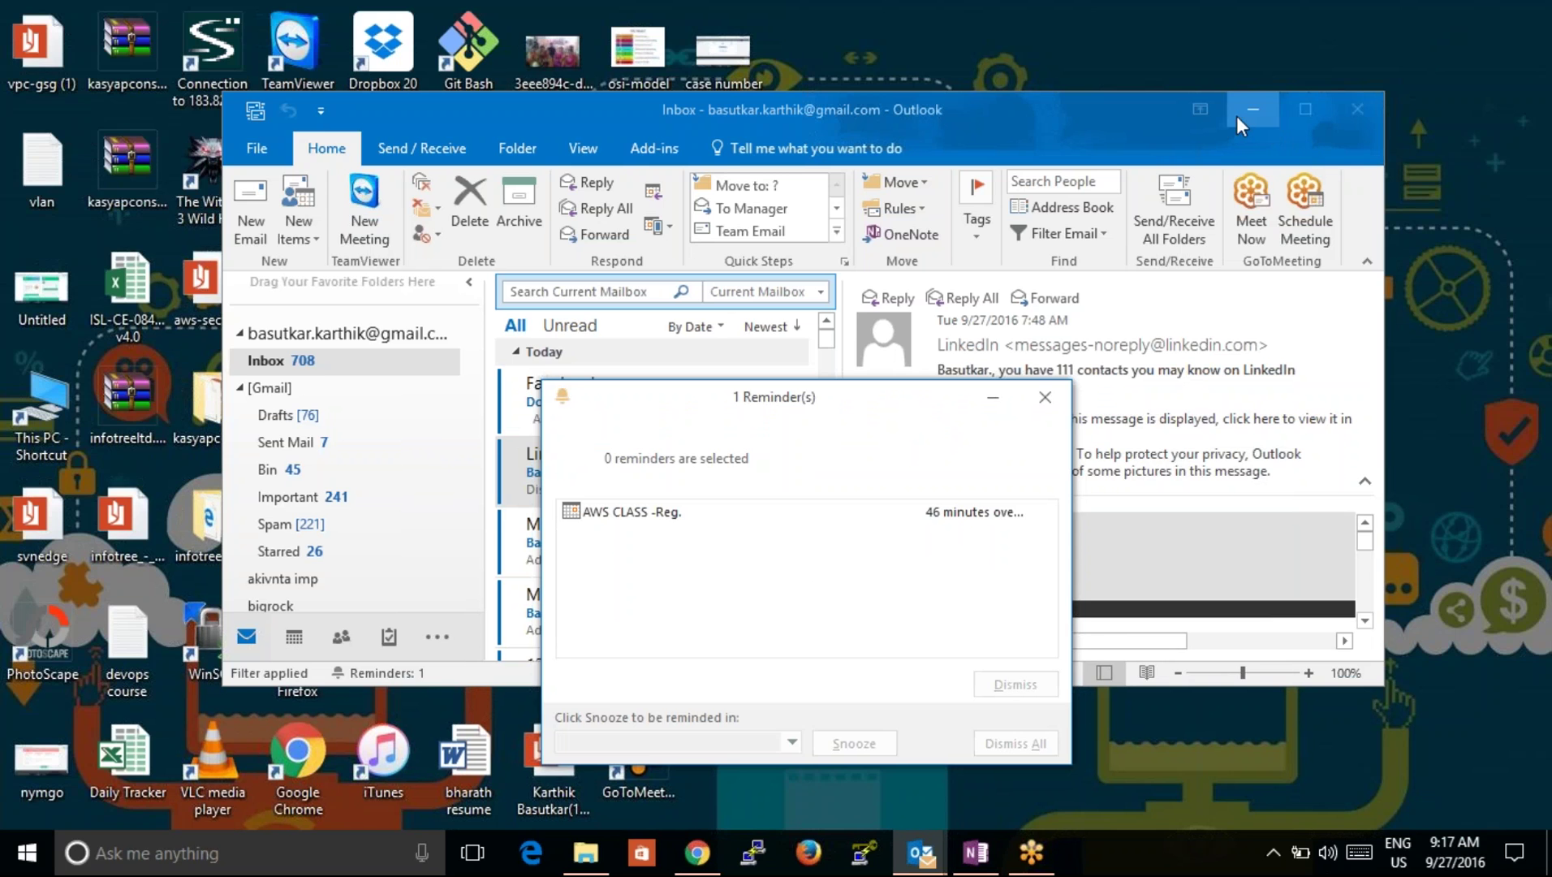
{"action": "left_click", "coordinate": [993, 397]}
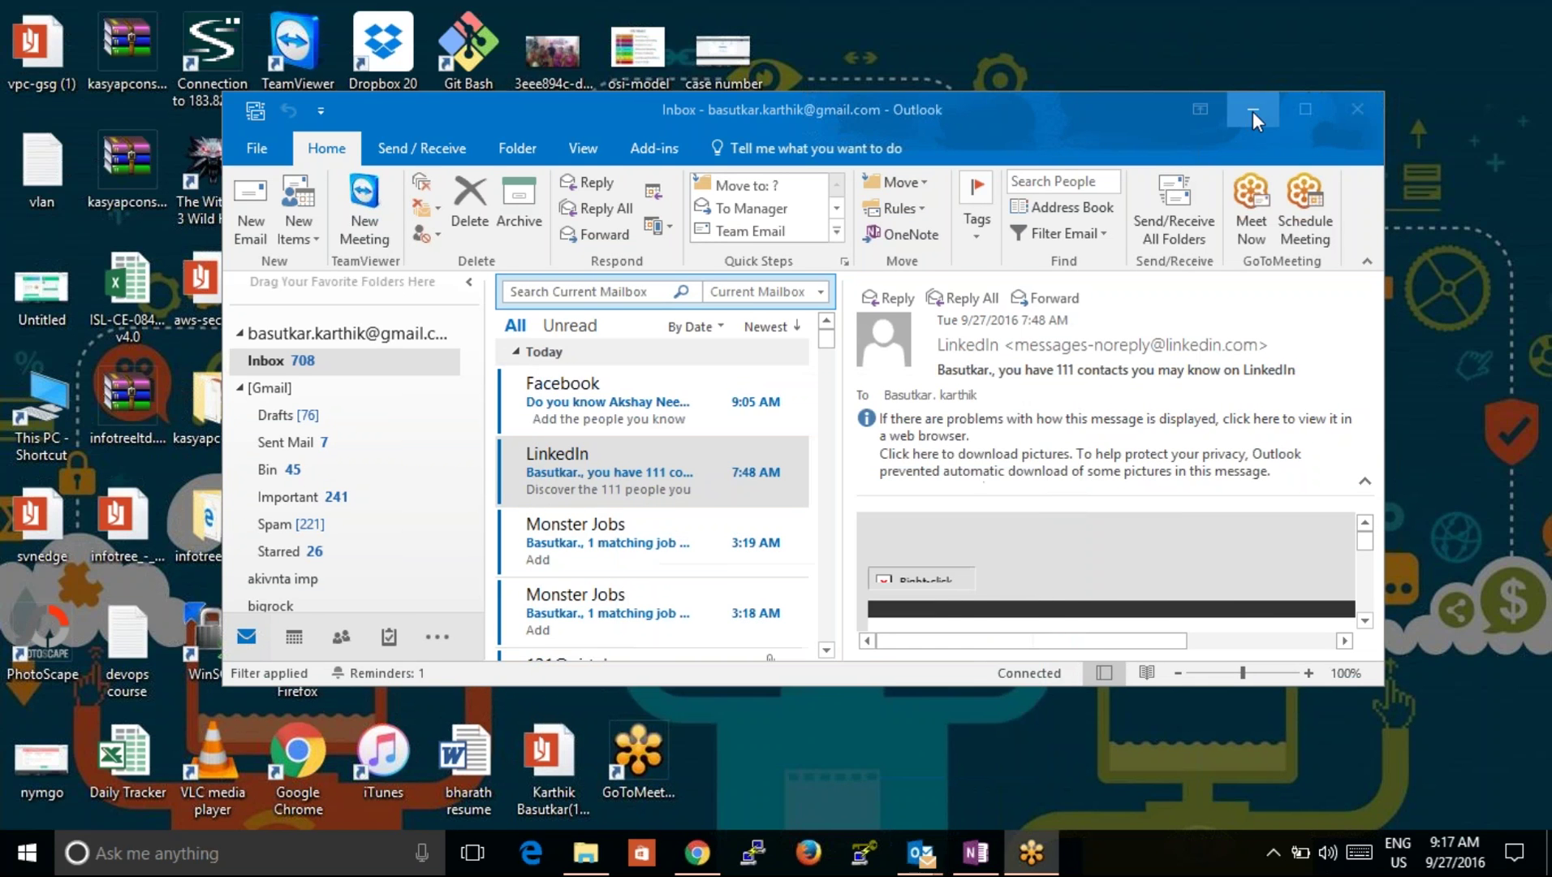
{"action": "left_click", "coordinate": [1252, 111]}
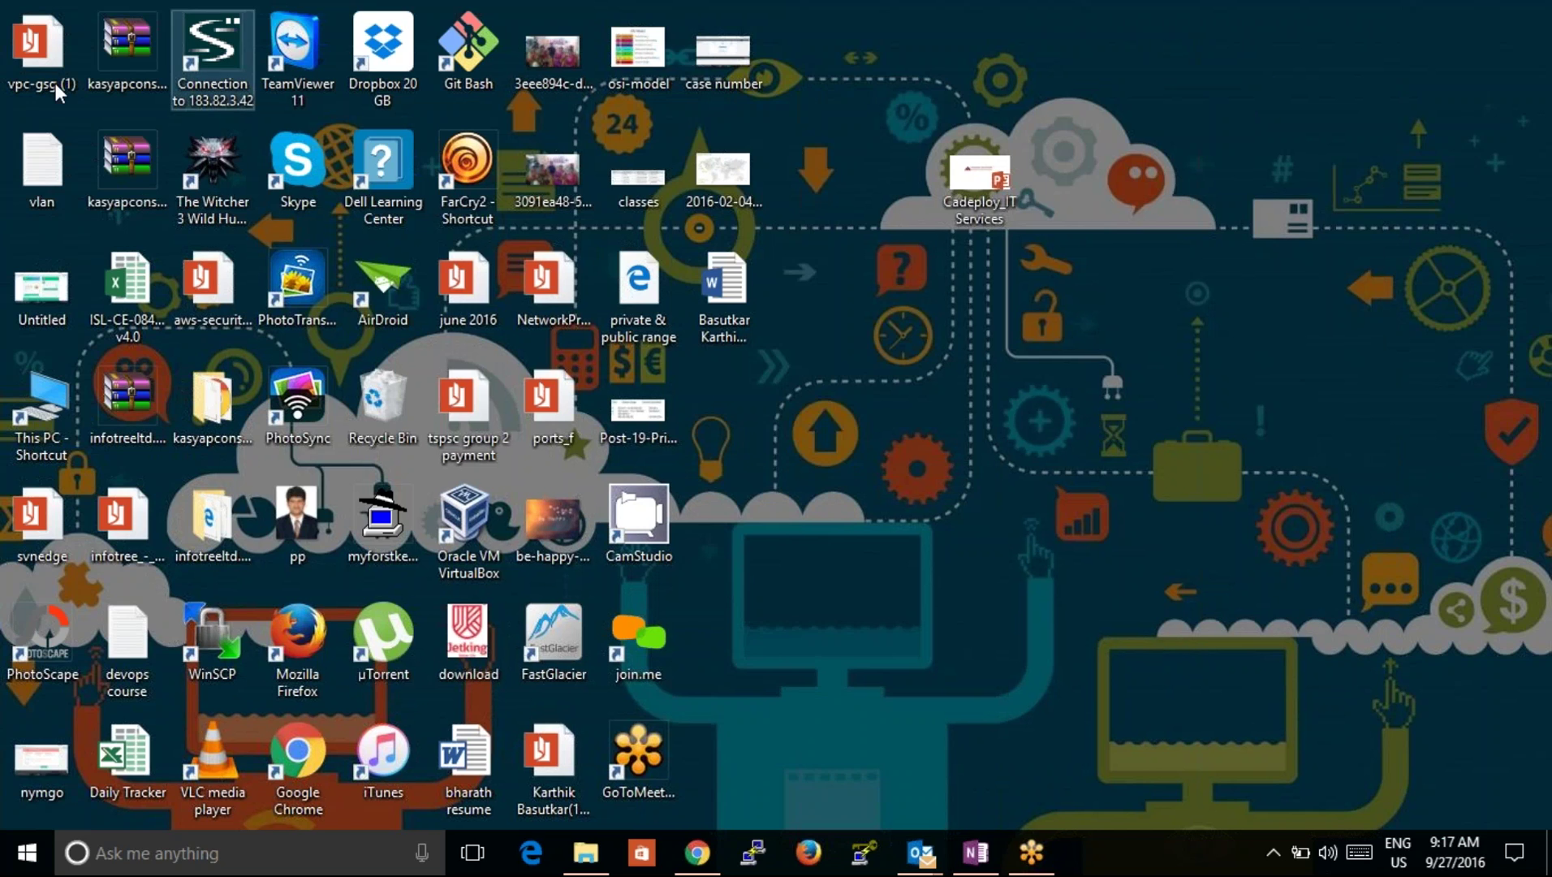
Step: Launch the 183.82.3.42 VPN connection and log in with the username and password
{"action": "left_click", "coordinate": [189, 81]}
{"action": "double_click", "coordinate": [189, 81]}
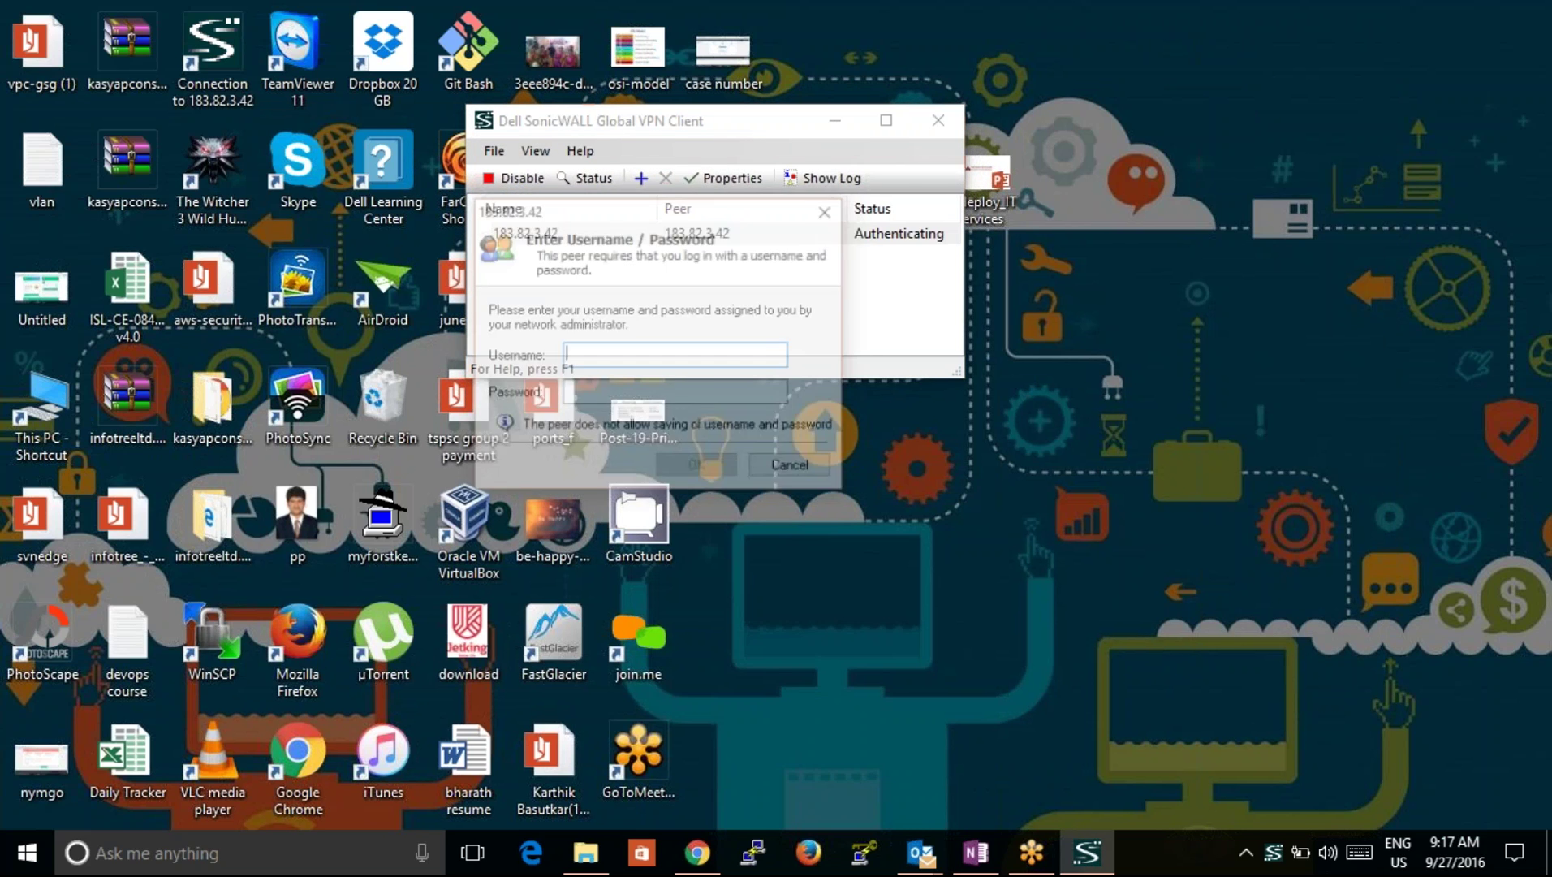
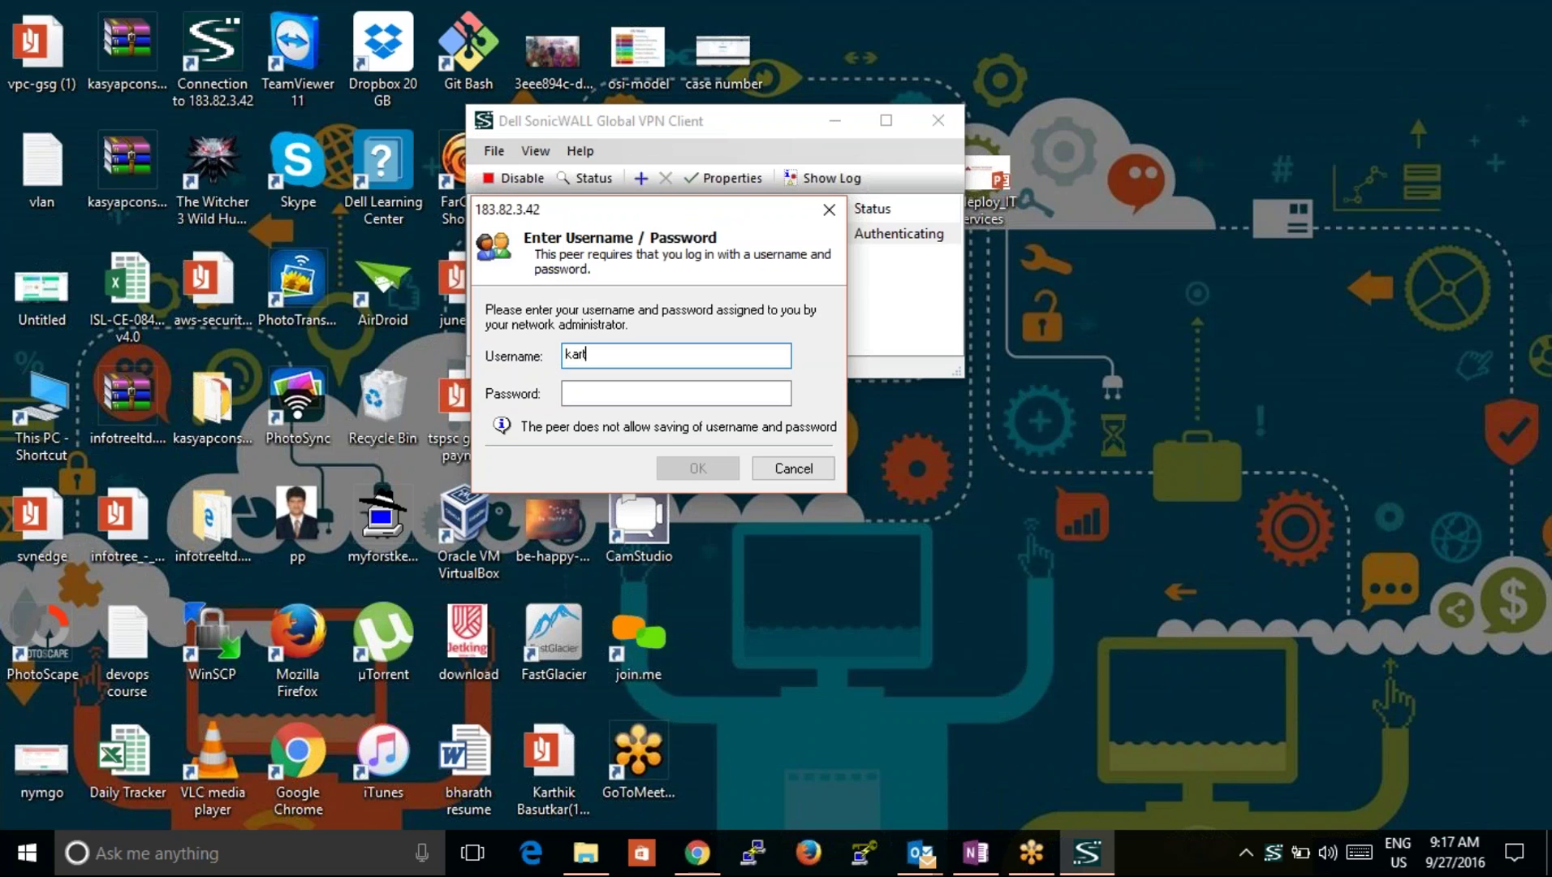
{"action": "key", "text": "Tab"}
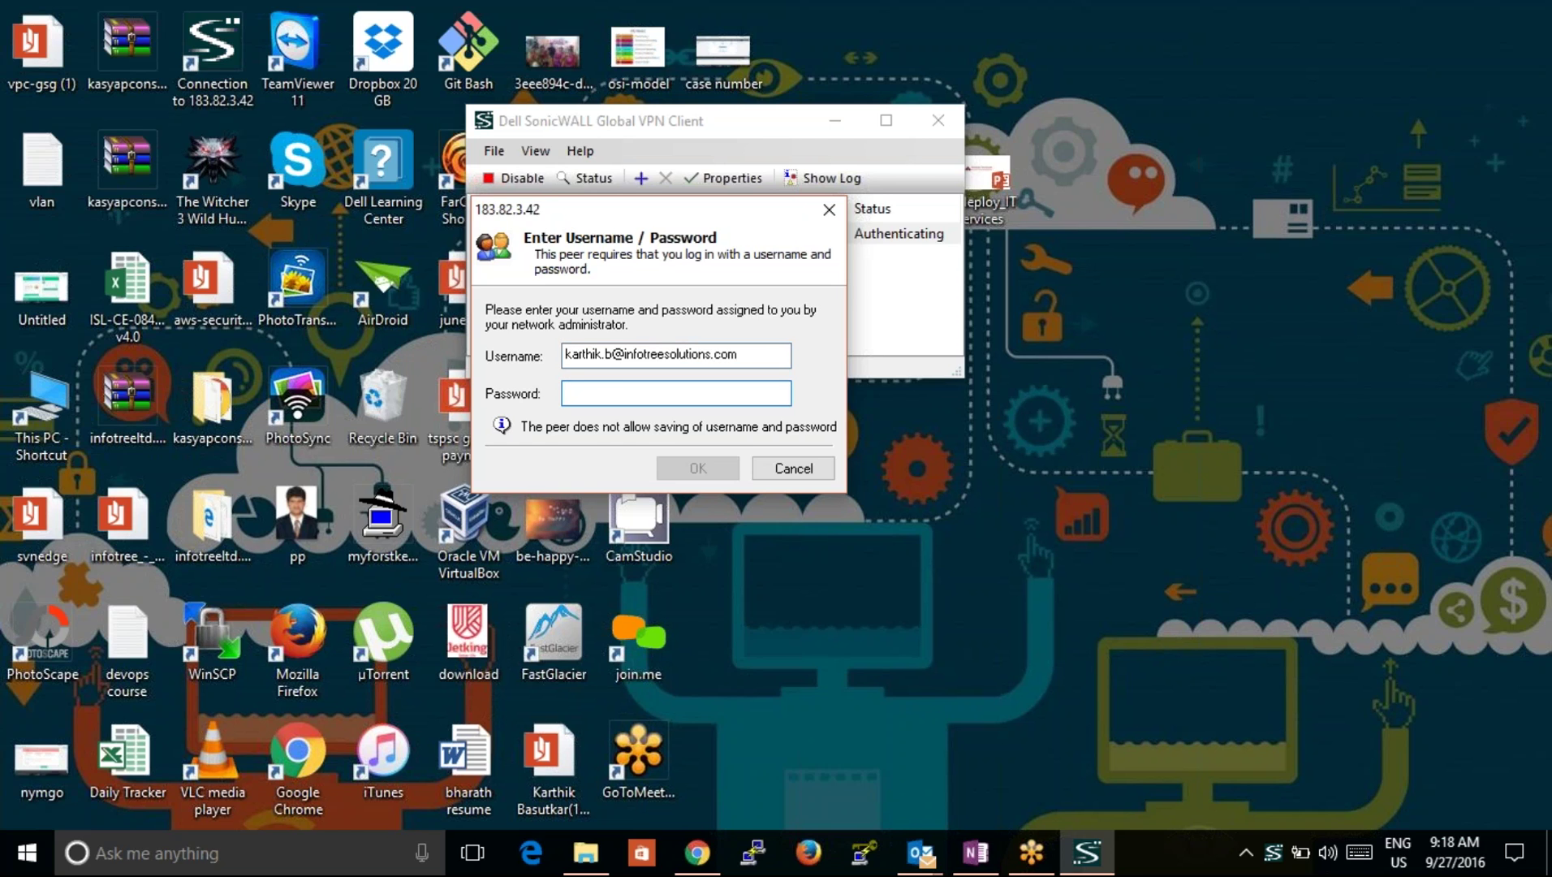
{"action": "type", "text": "********"}
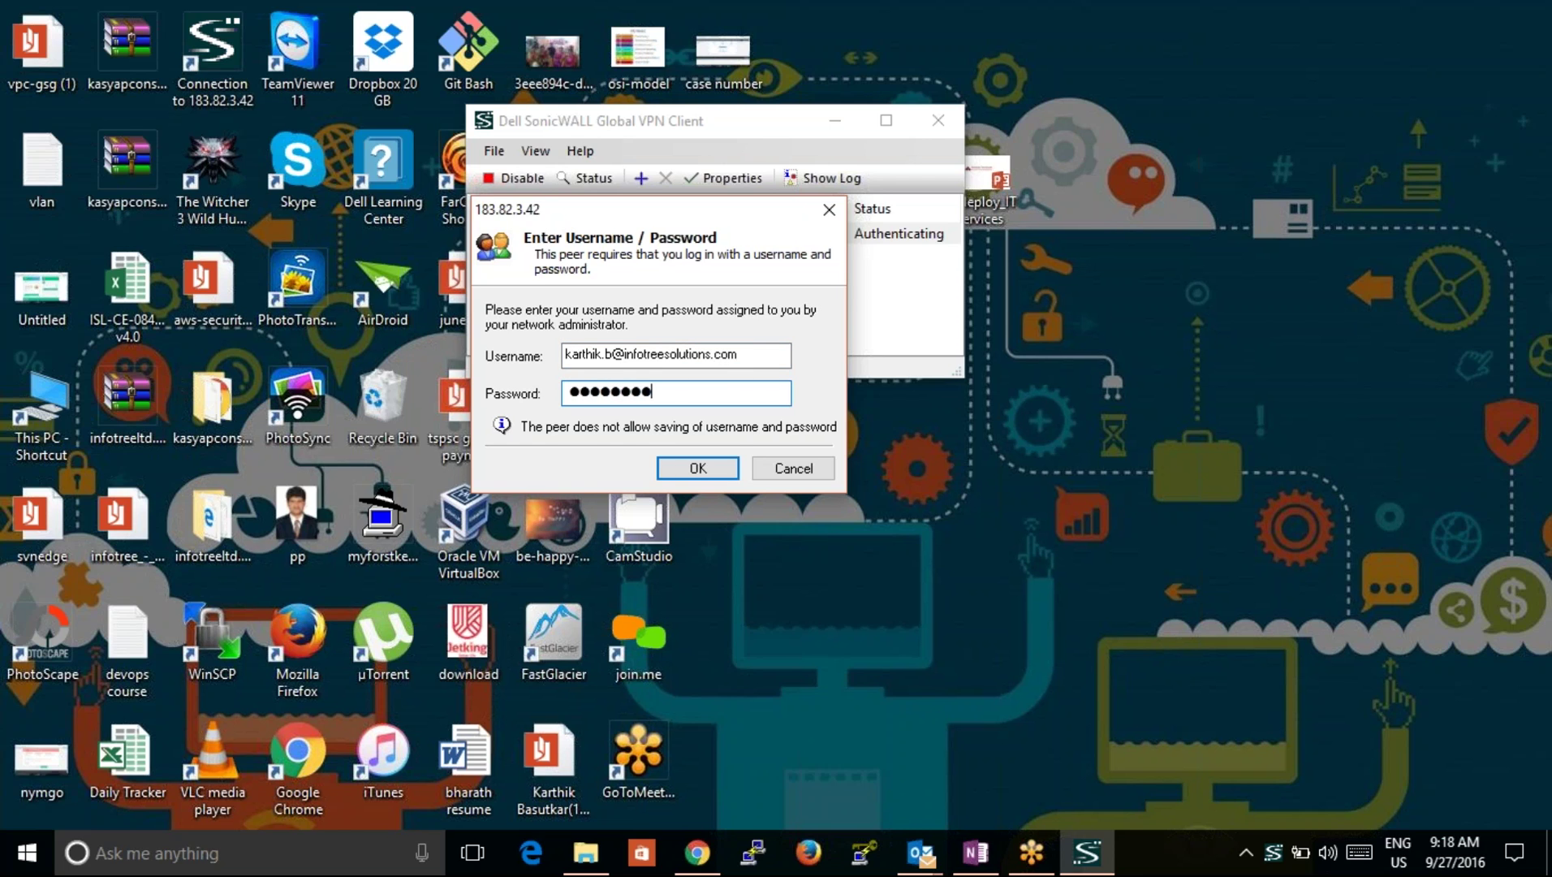
{"action": "type", "text": "*****"}
{"action": "key", "text": "Return"}
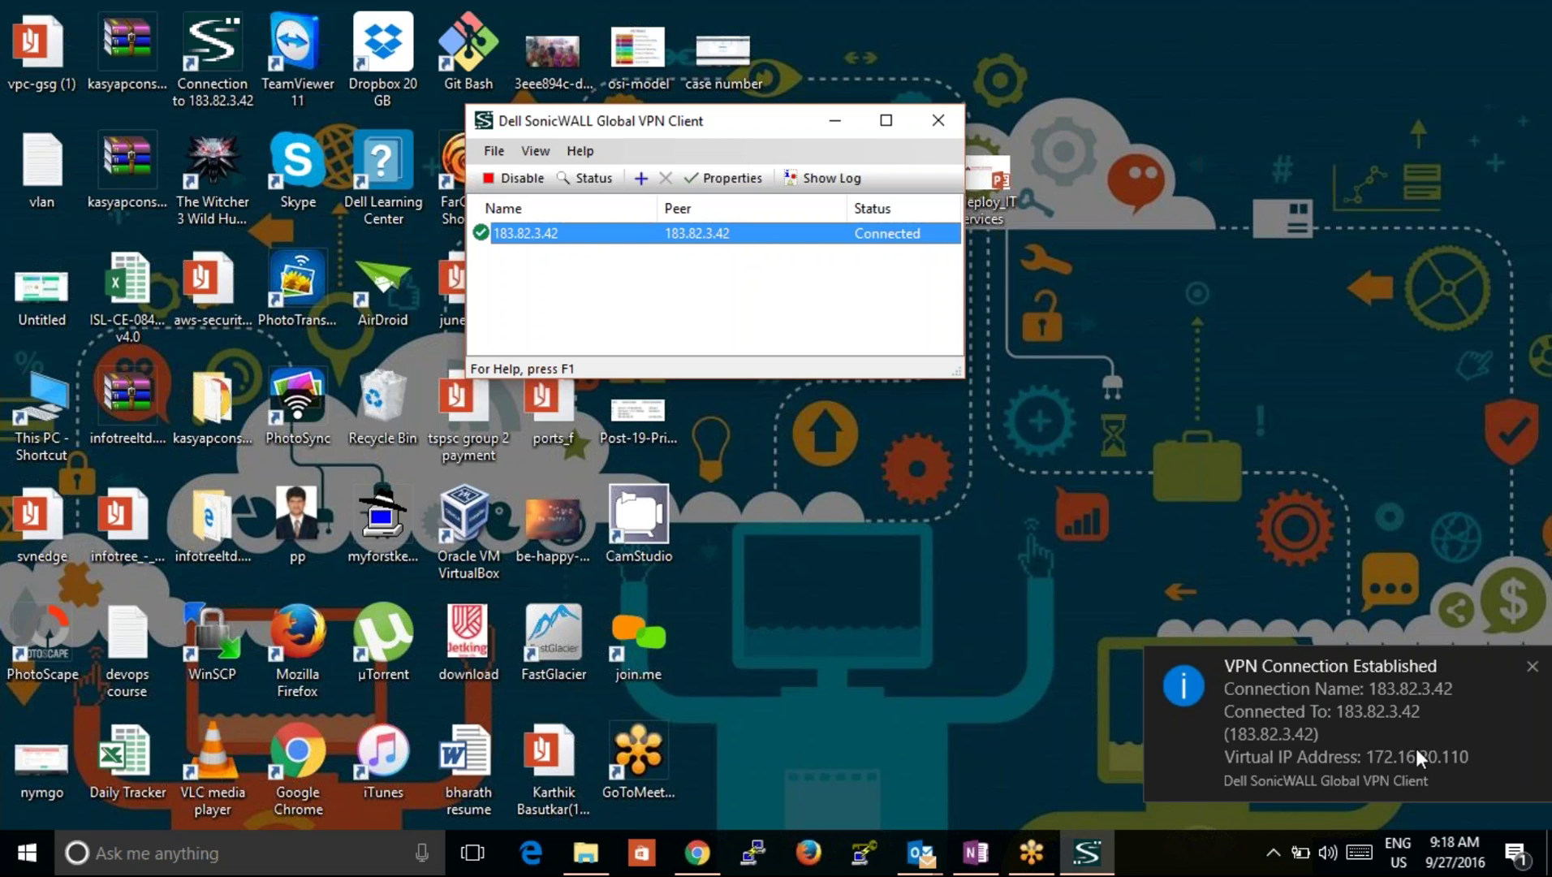
{"action": "left_click", "coordinate": [106, 854]}
Step: Launch Remote Desktop Connection via mstsc and connect to 172.16.20.220
{"action": "type", "text": "msts"}
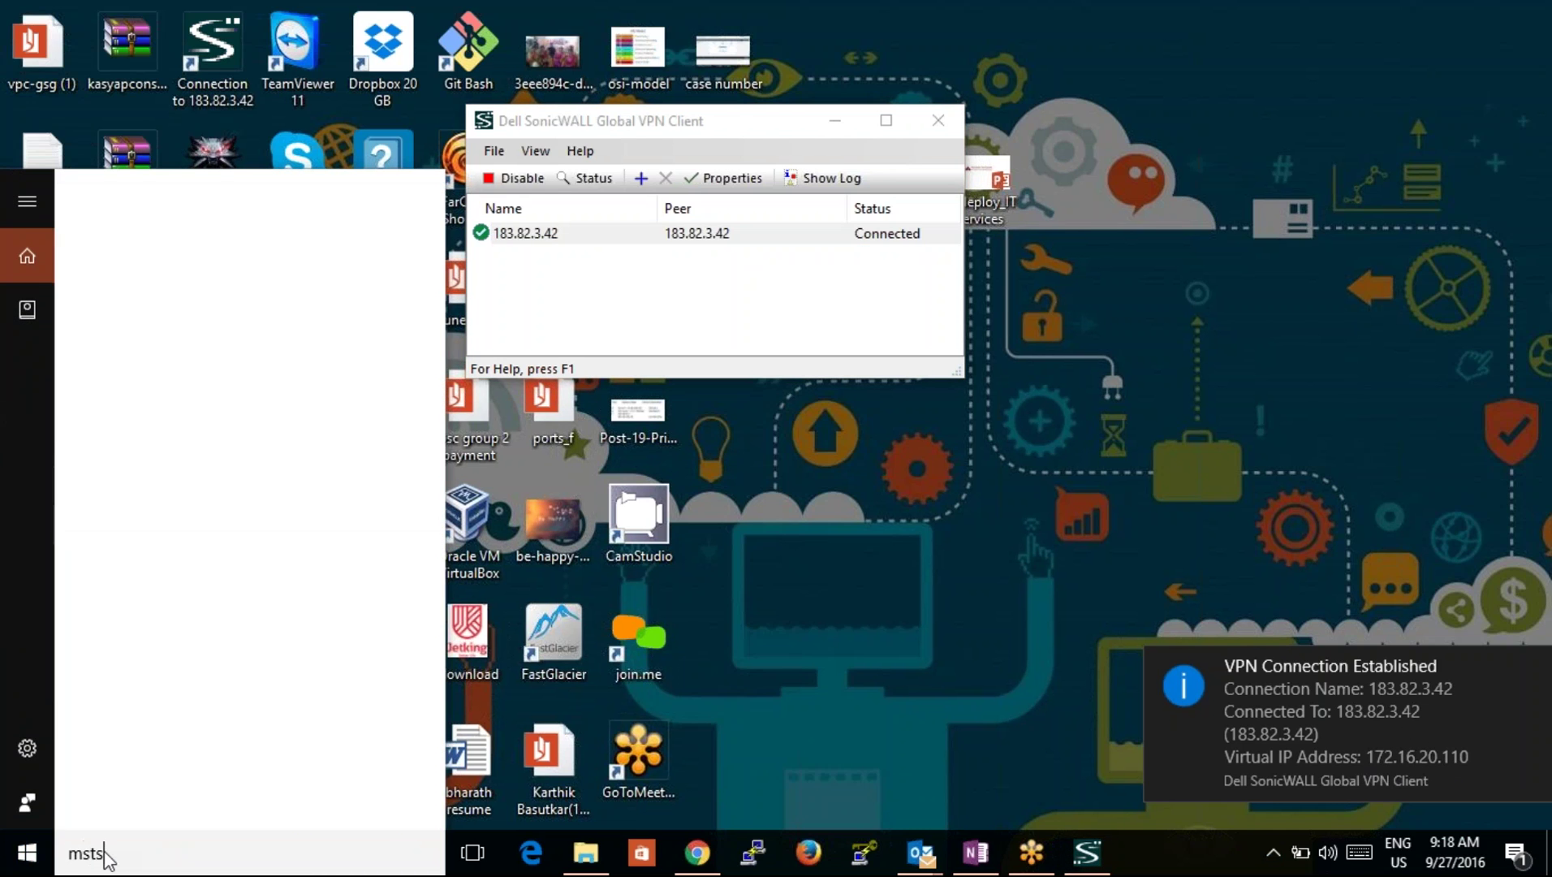
{"action": "type", "text": "c"}
{"action": "key", "text": "Return"}
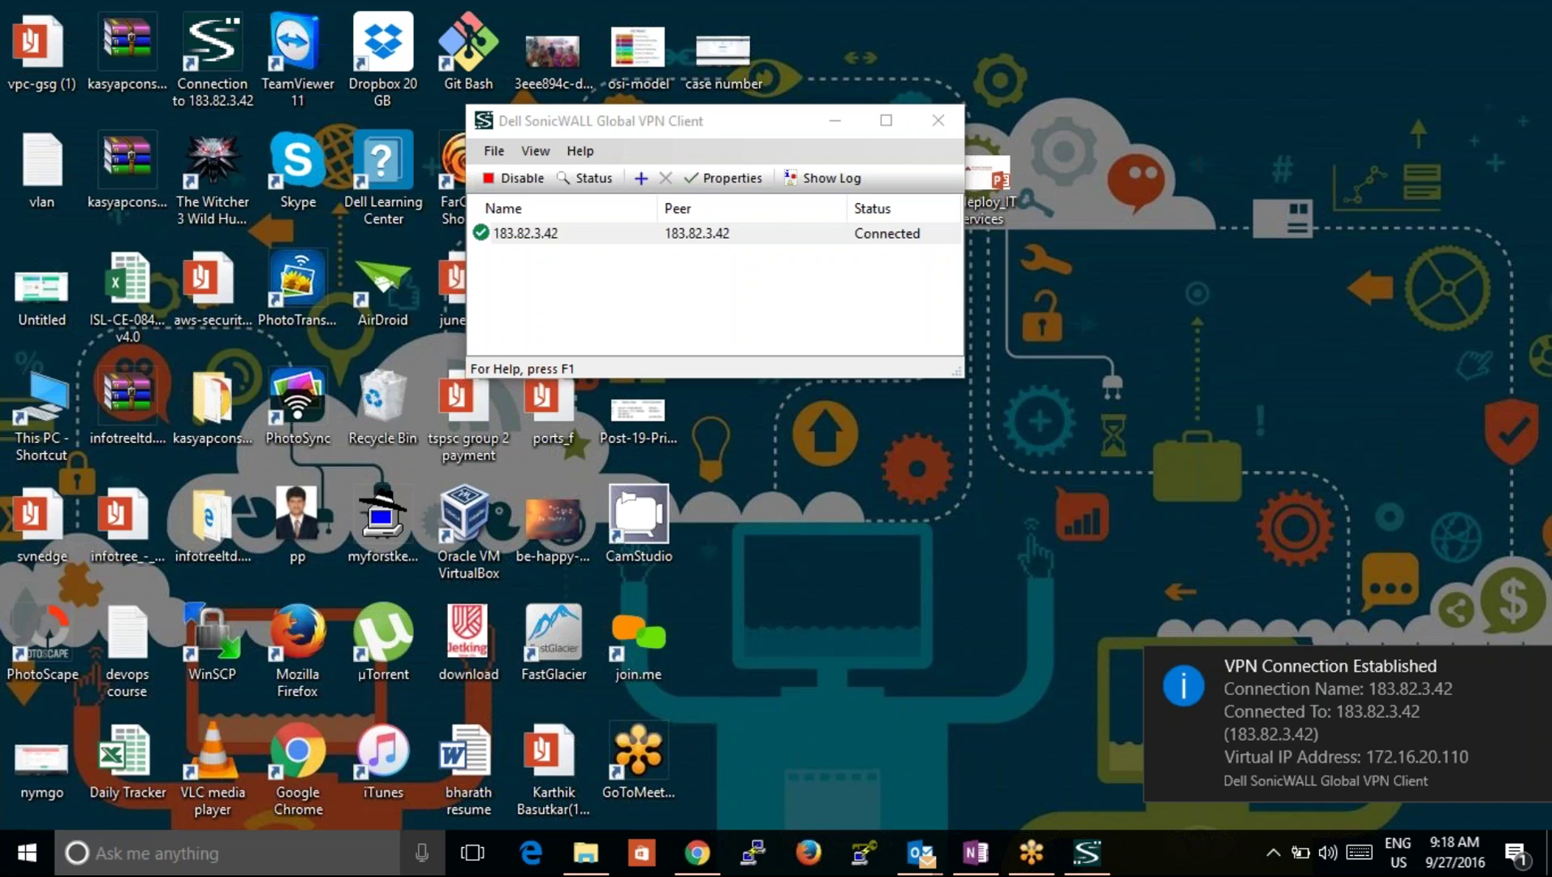
{"action": "left_click", "coordinate": [792, 283]}
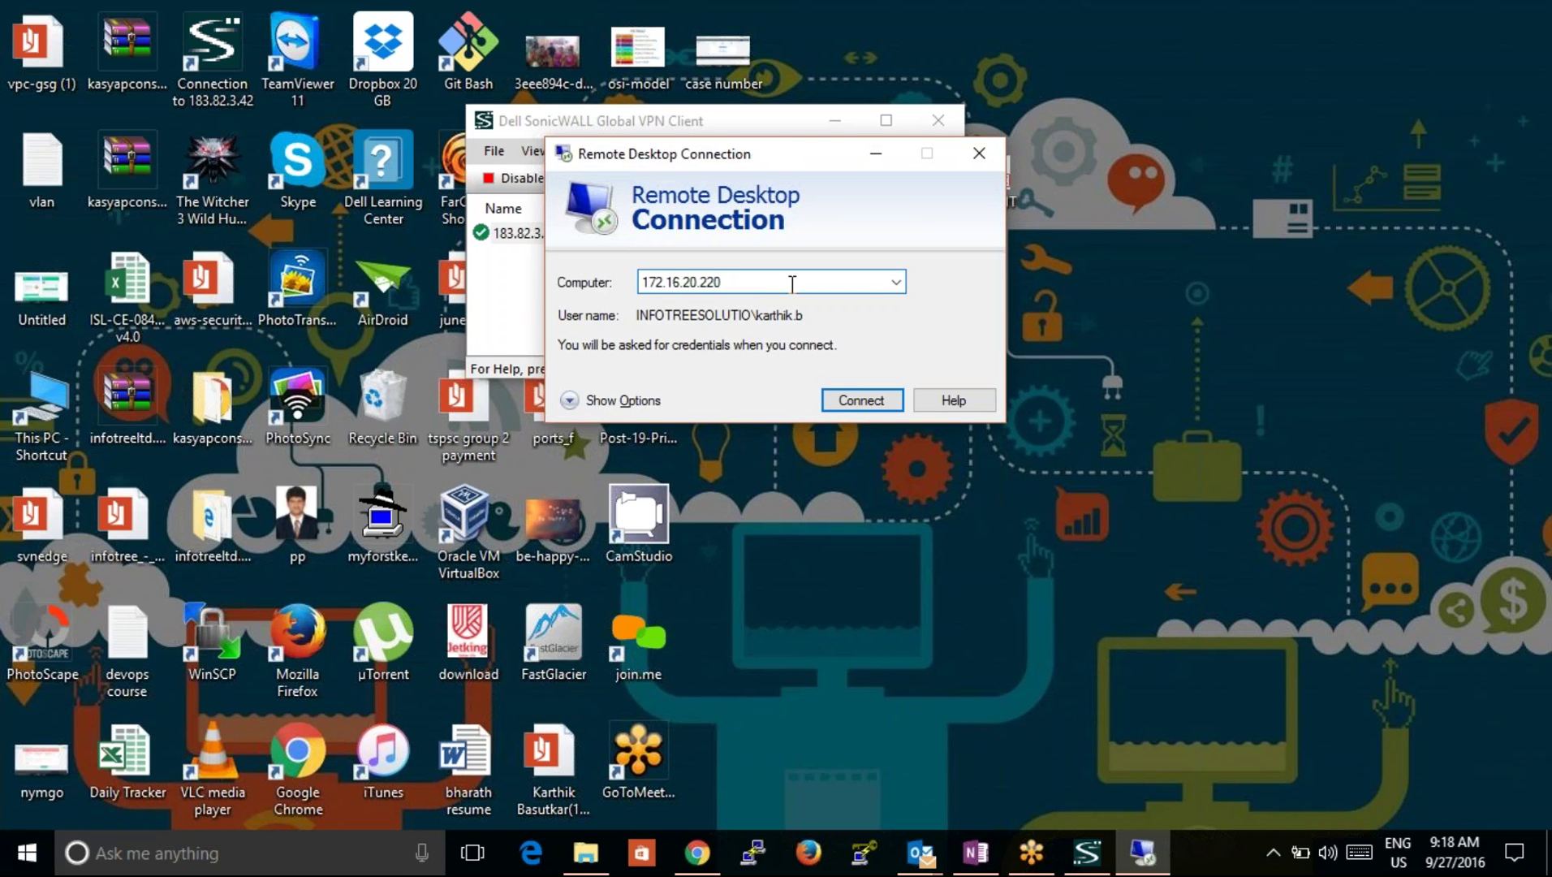
{"action": "left_click", "coordinate": [854, 406]}
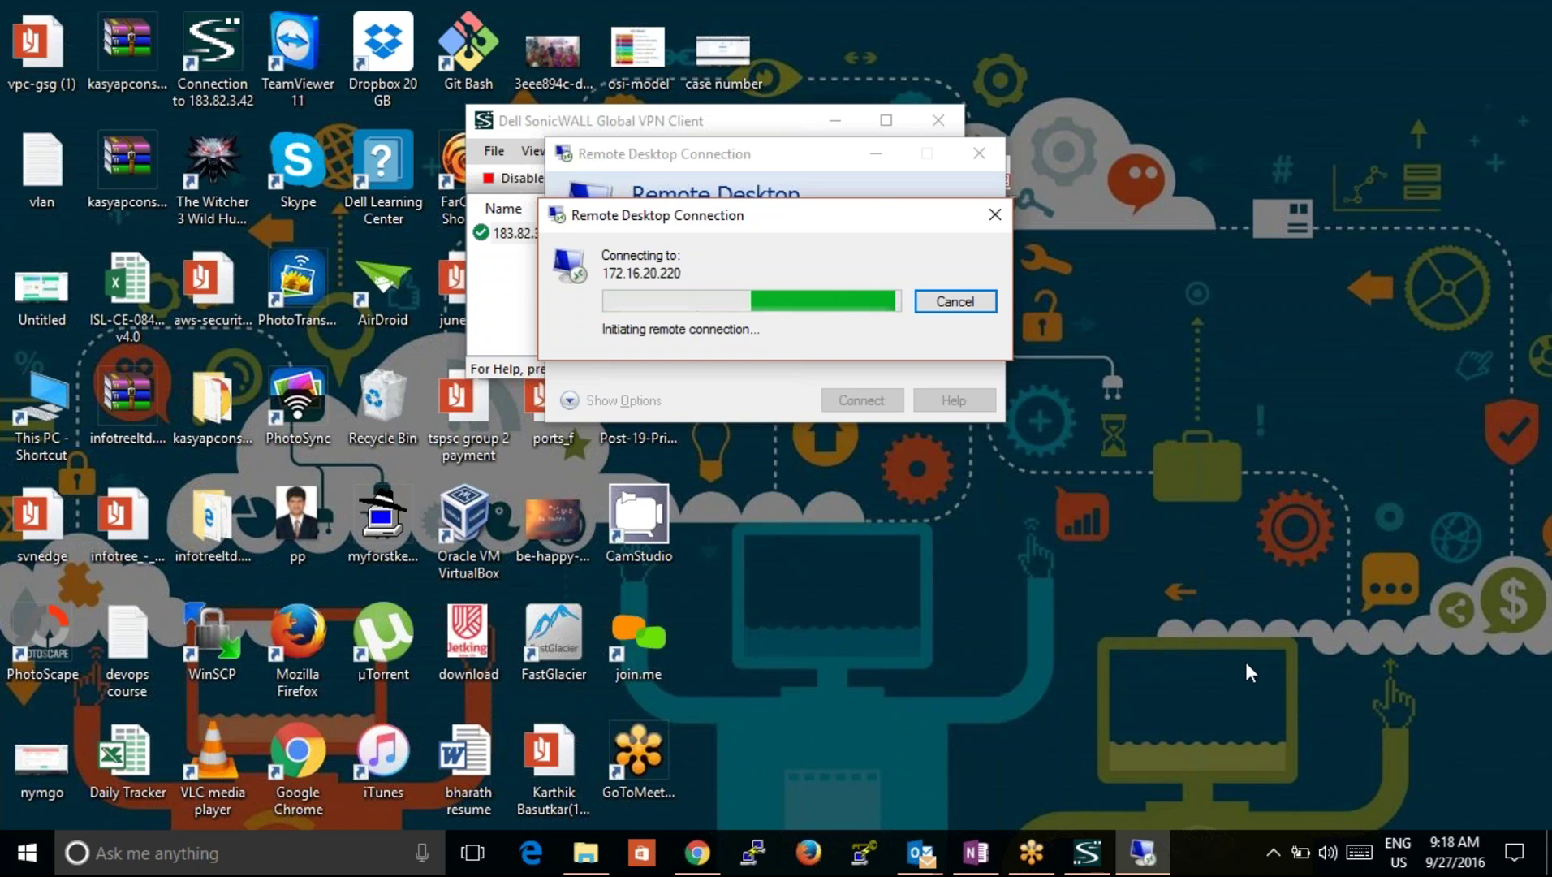
Step: Check the Wi-Fi networks, dismiss the connection error and retry 172.16.20.220
{"action": "left_click", "coordinate": [1273, 853]}
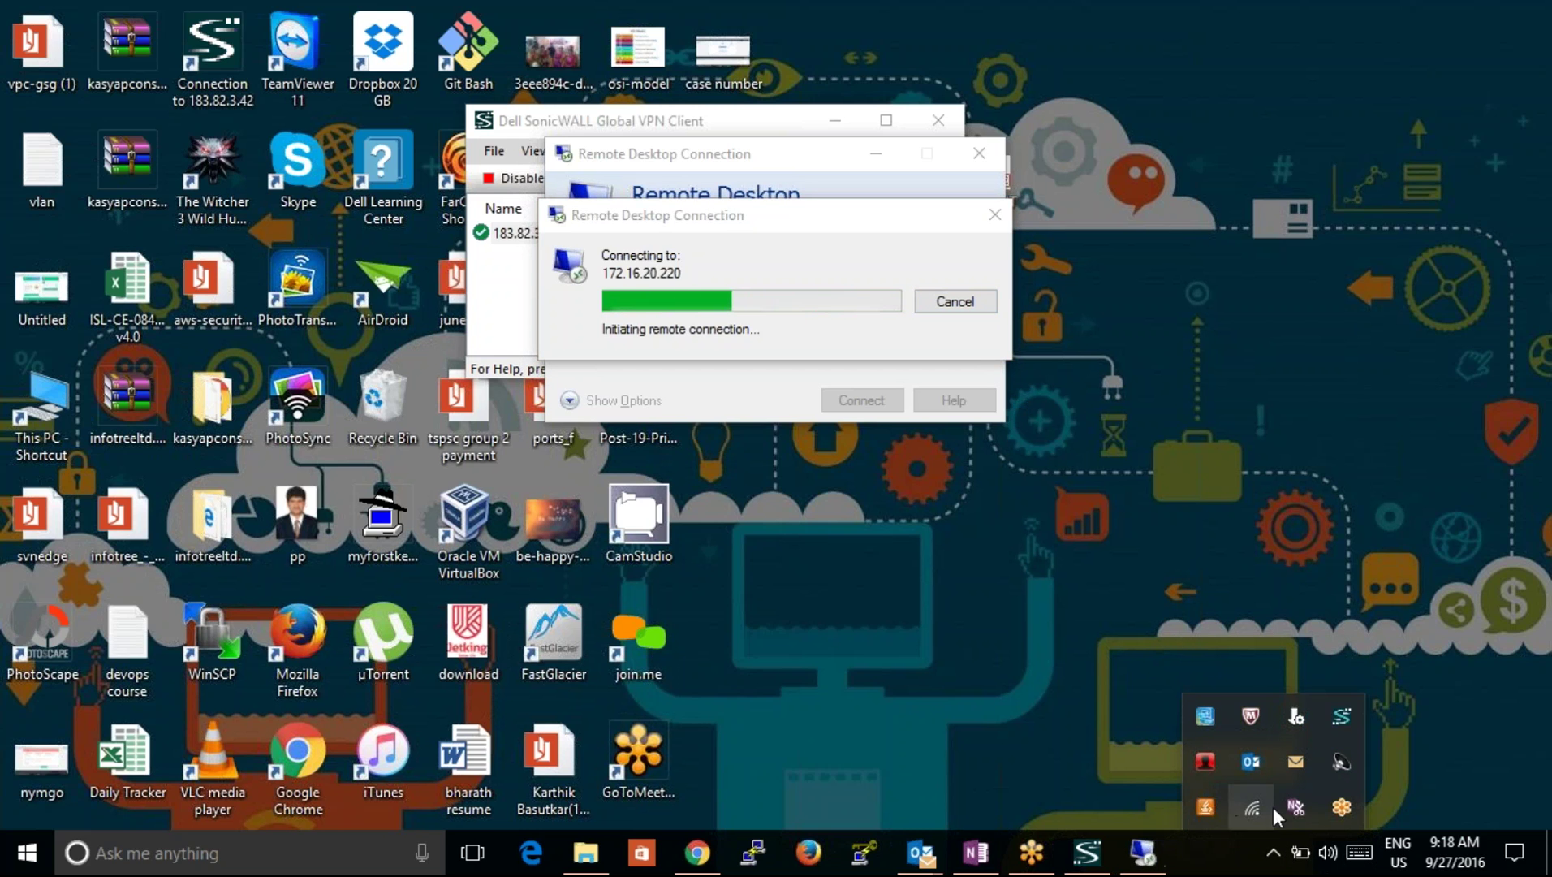
{"action": "left_click", "coordinate": [1252, 808]}
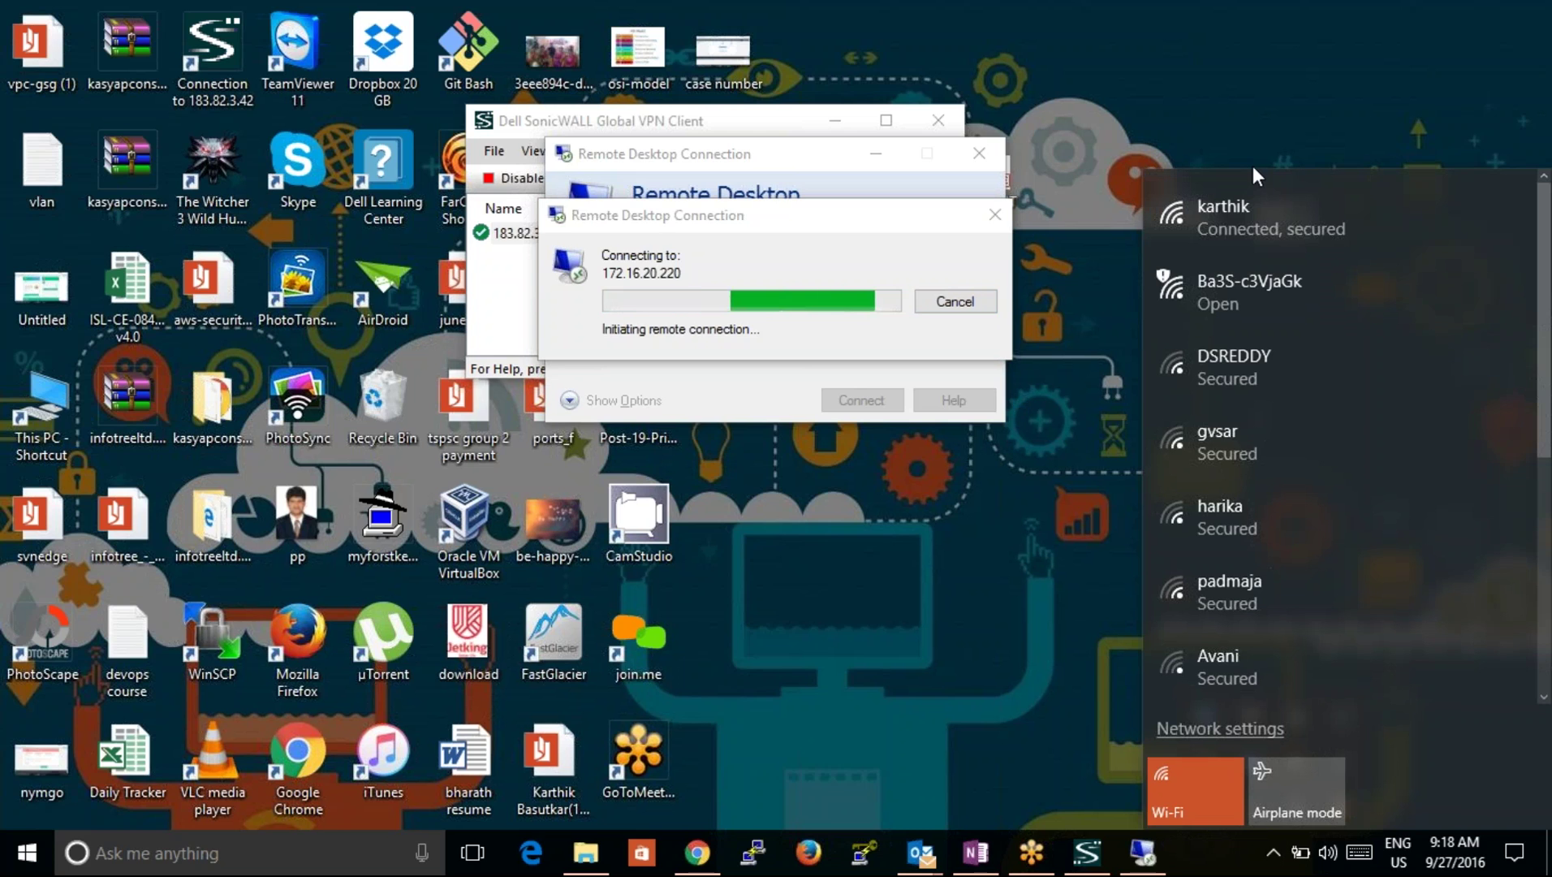
{"action": "left_click", "coordinate": [1196, 140]}
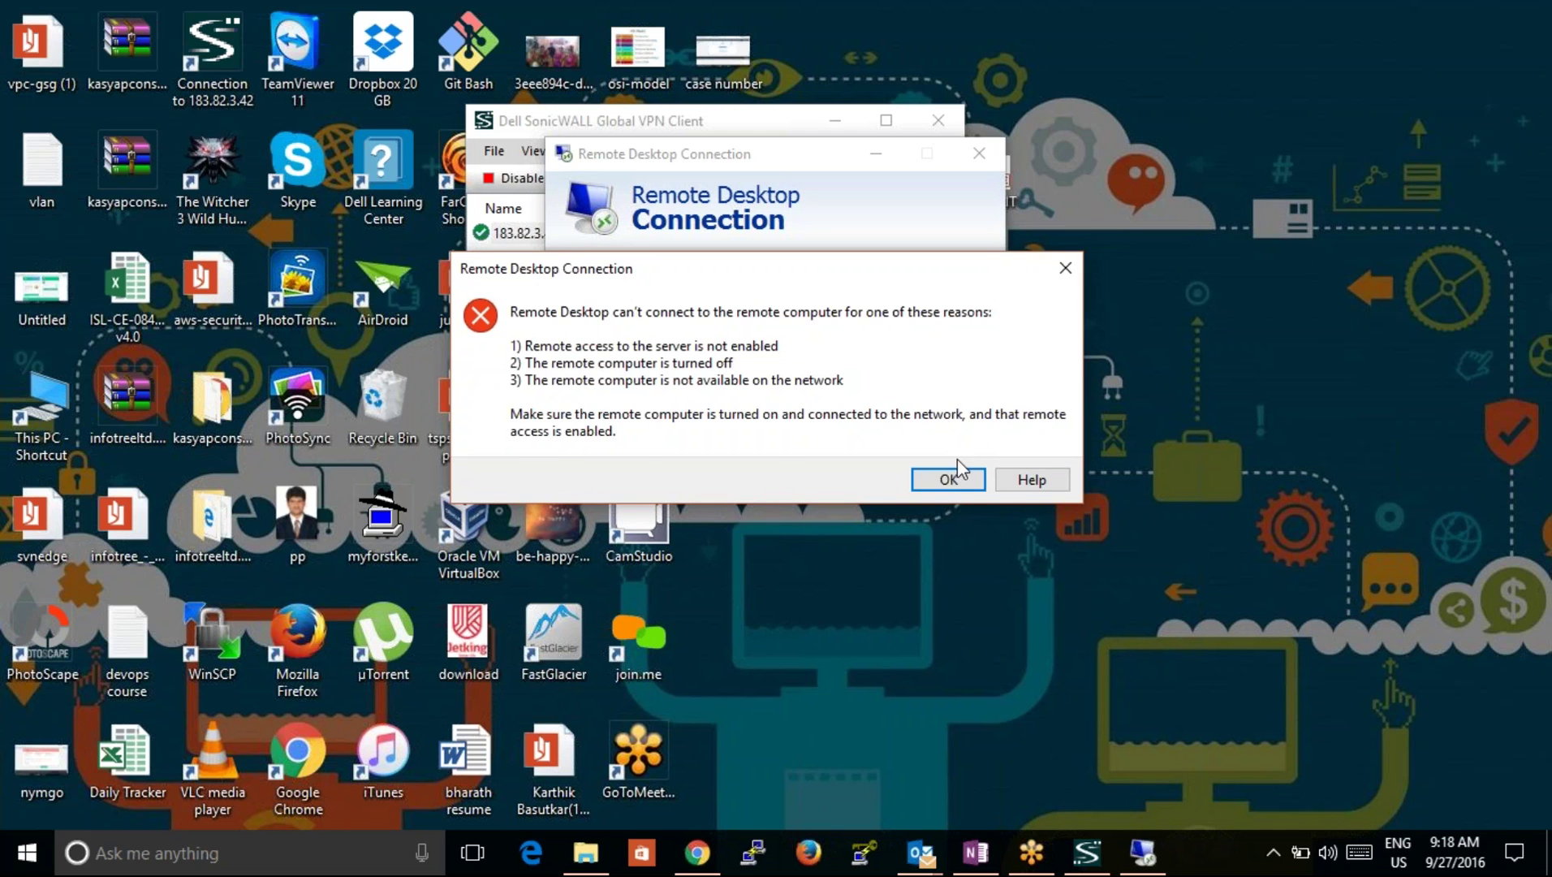
{"action": "left_click", "coordinate": [948, 478]}
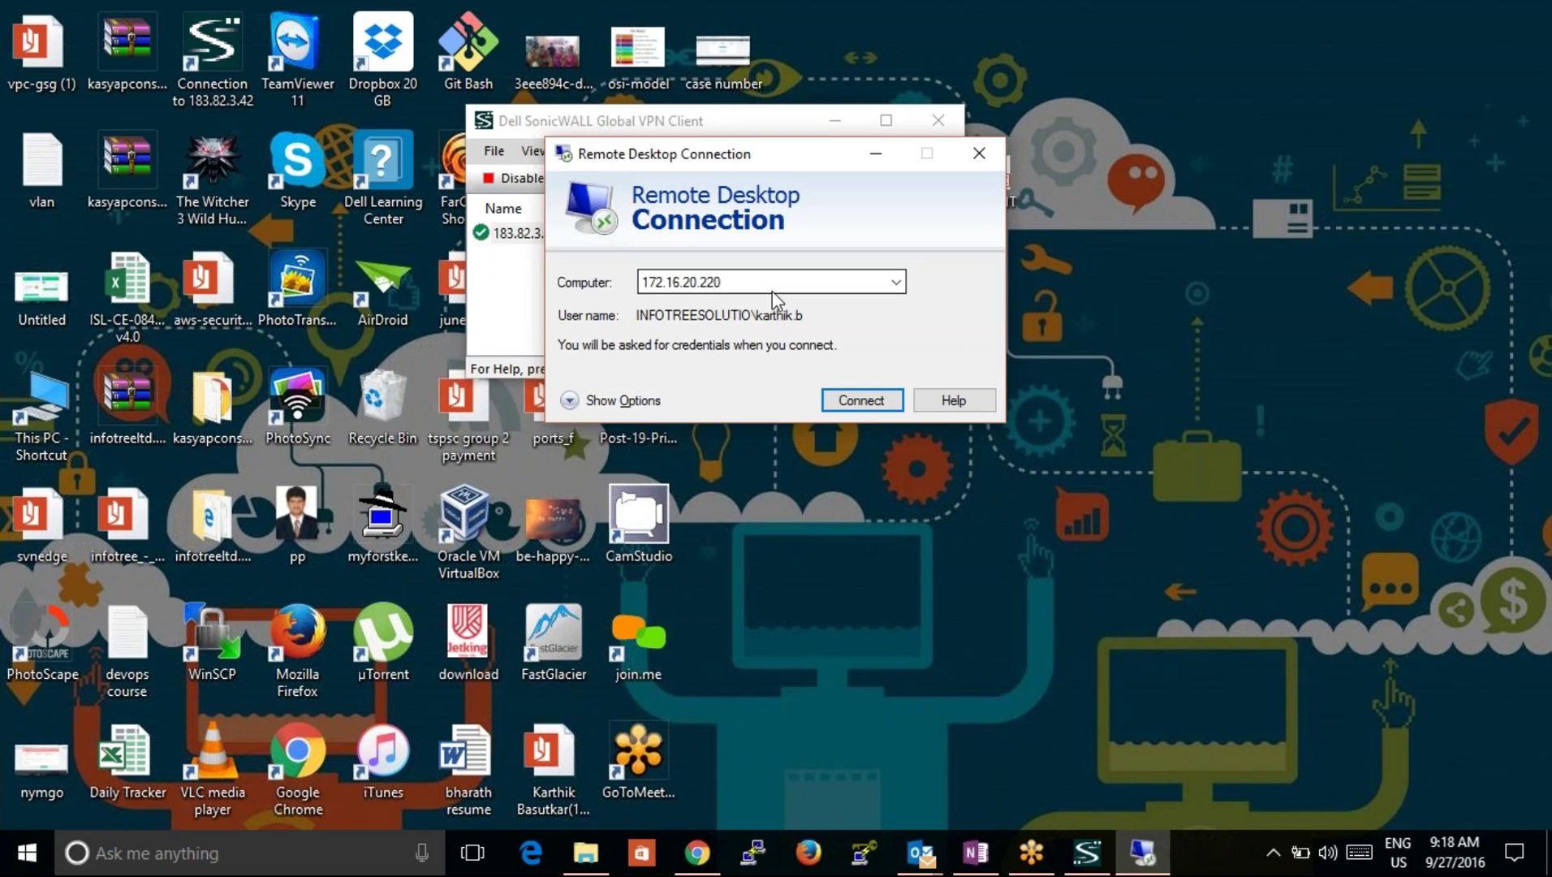
{"action": "left_click", "coordinate": [873, 406]}
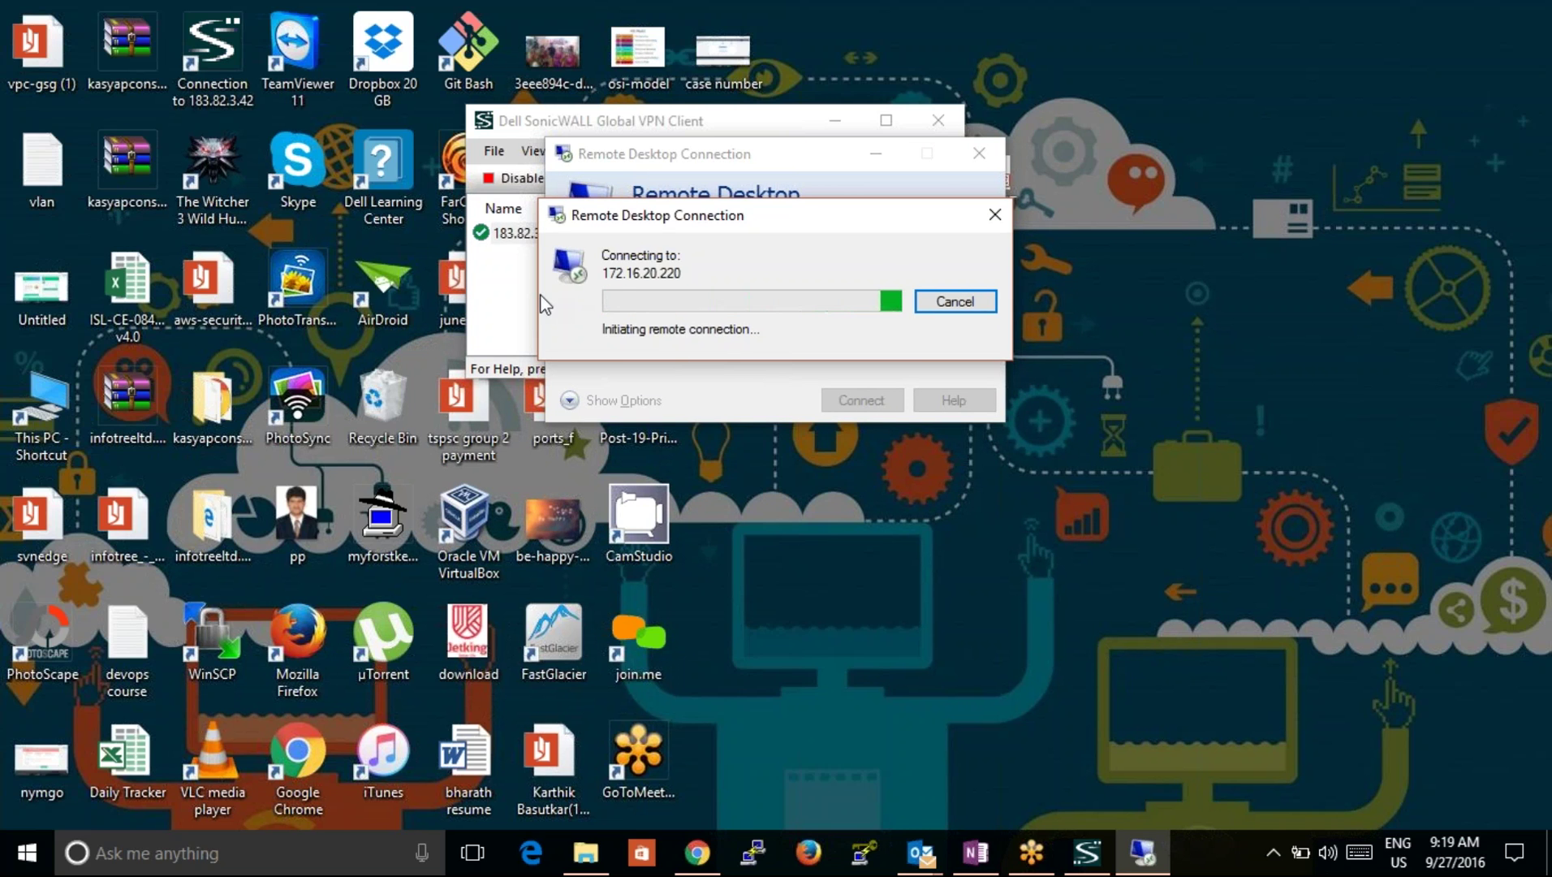
{"action": "left_click", "coordinate": [512, 300]}
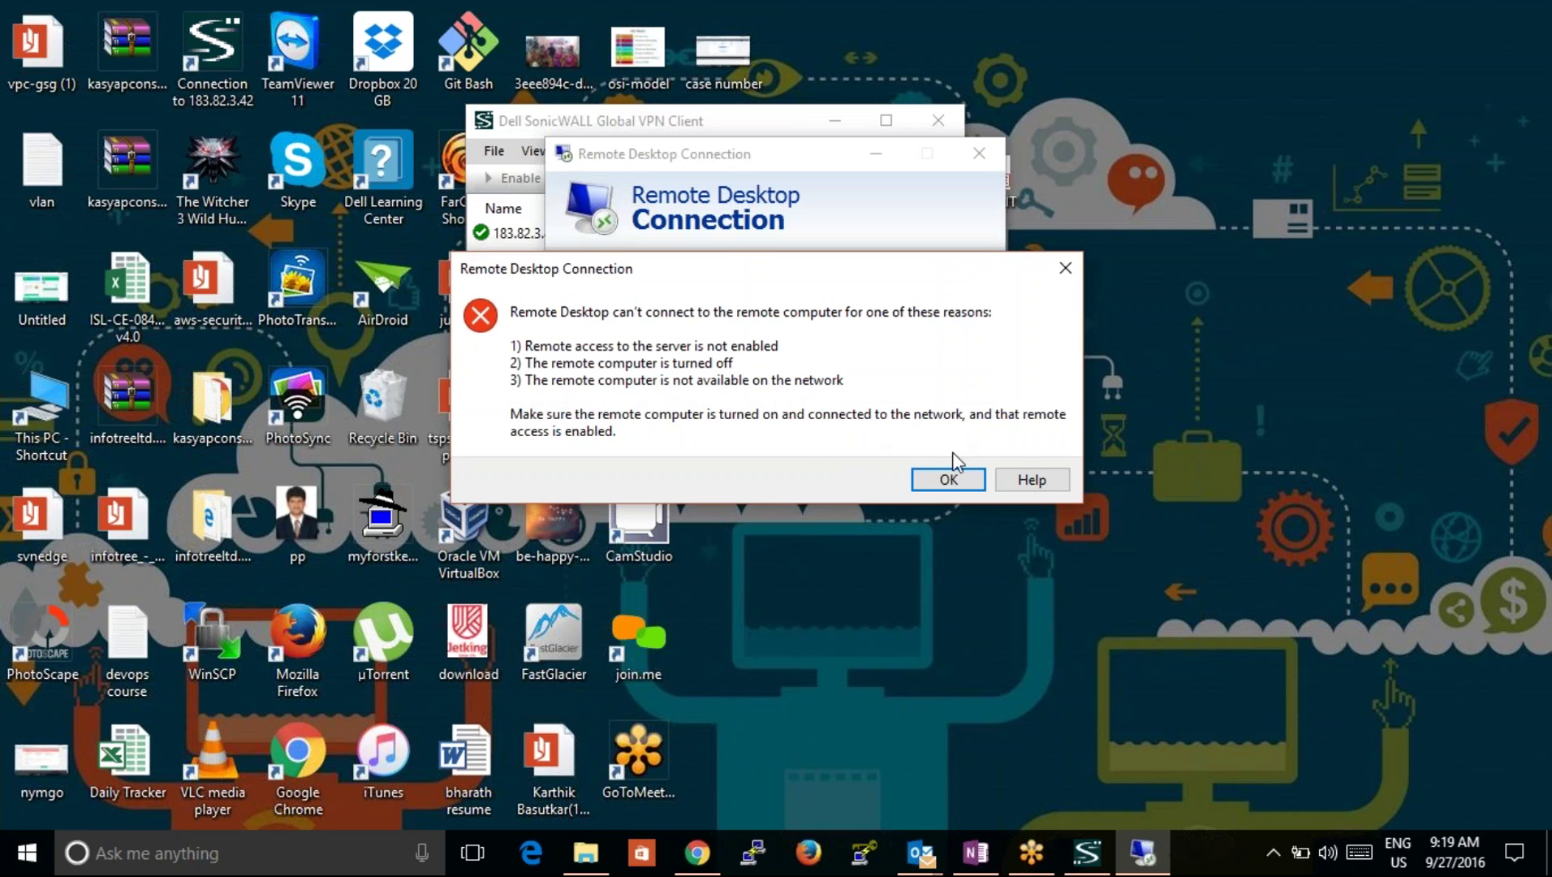
Step: Dismiss the connection error, launch Command Prompt and ping 172.16.20.220
{"action": "left_click", "coordinate": [955, 477]}
{"action": "left_click", "coordinate": [292, 856]}
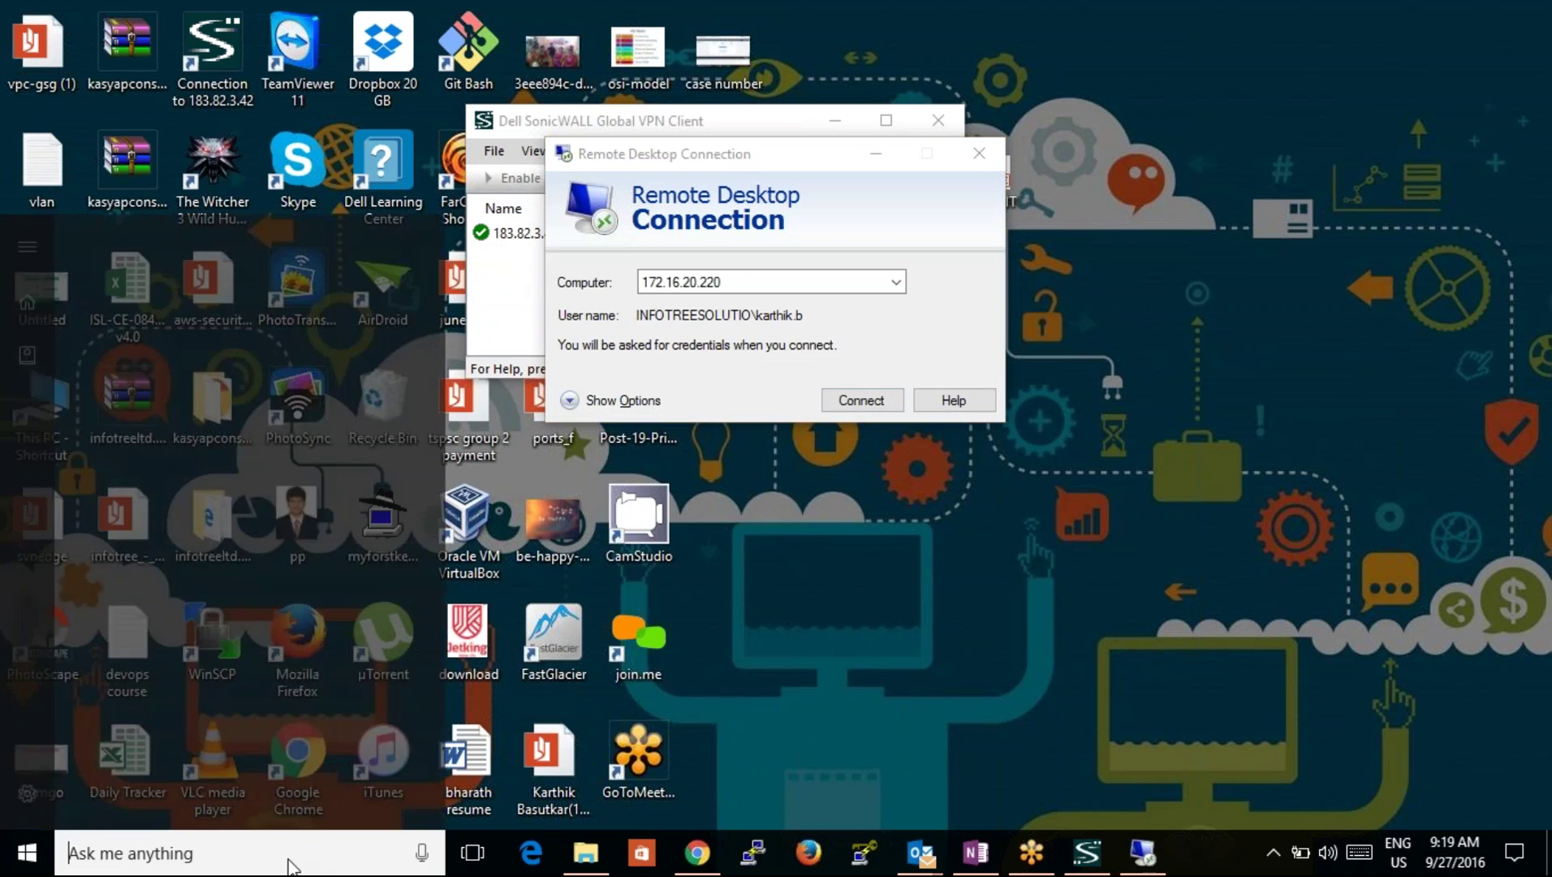
{"action": "type", "text": "cmd"}
{"action": "key", "text": "Return"}
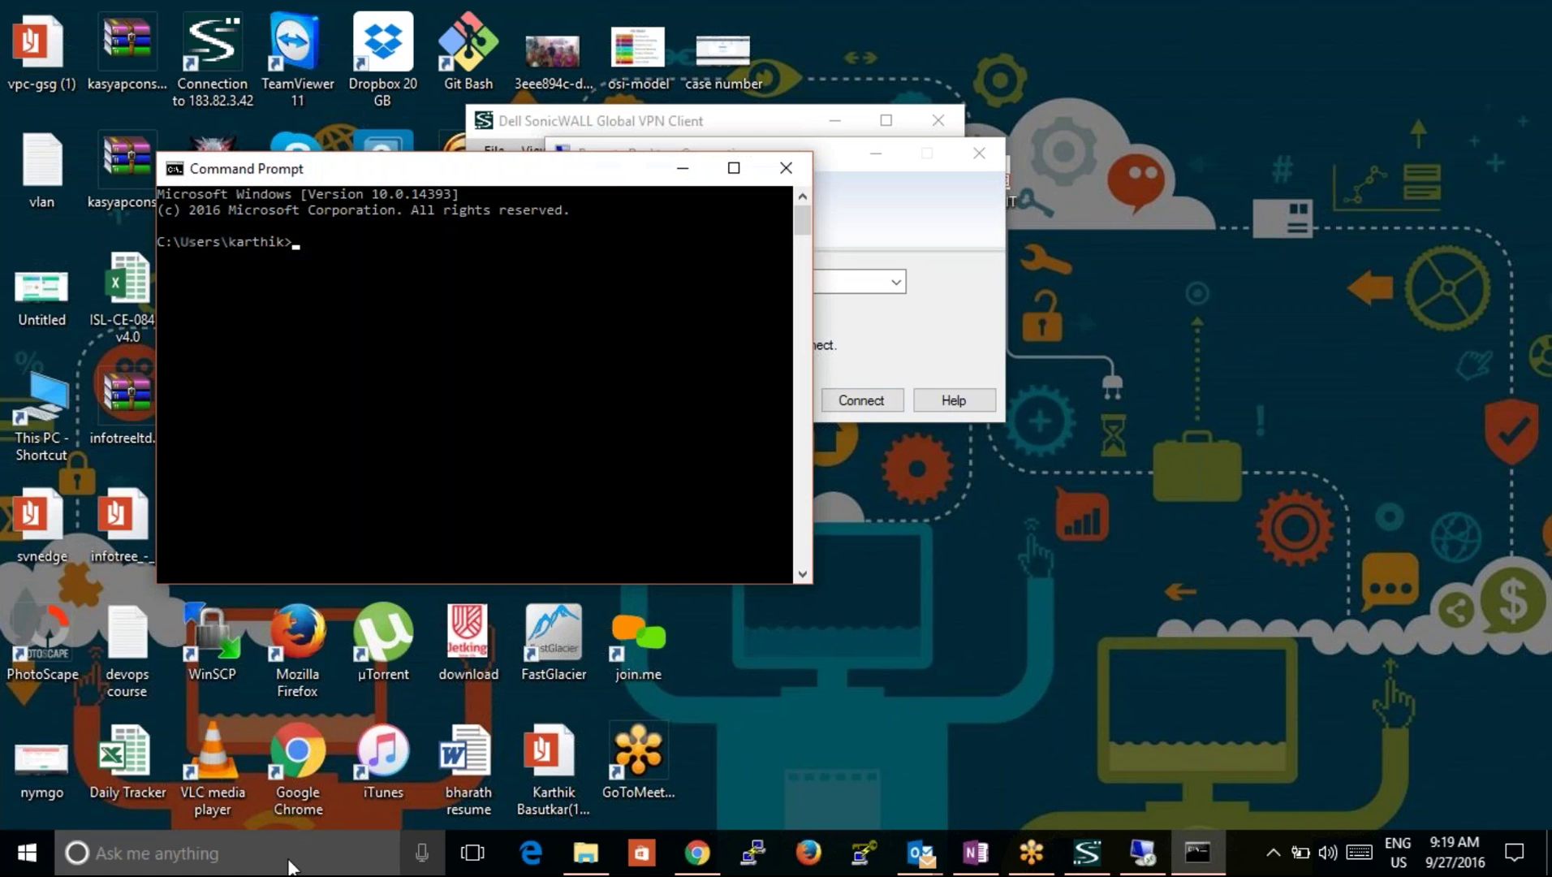
{"action": "type", "text": "ping 172.16.202.22"}
{"action": "key", "text": "BackSpace"}
{"action": "key", "text": "BackSpace"}
{"action": "key", "text": "BackSpace"}
{"action": "type", "text": ".220"}
{"action": "key", "text": "Return"}
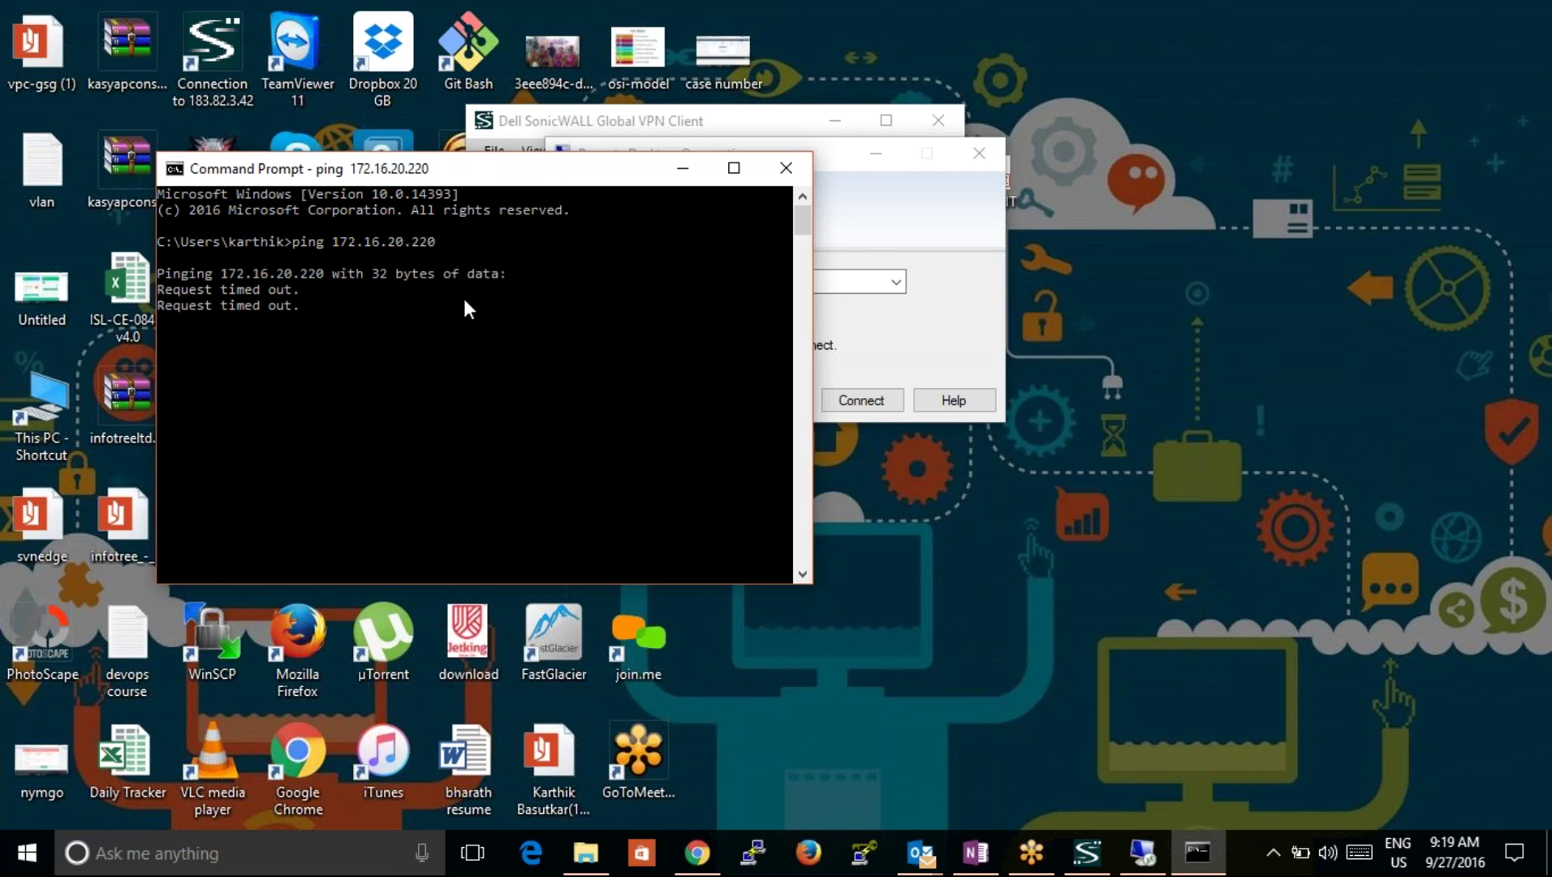
Step: Select the 183.82.3.42 VPN connection in the VPN client, then ping 172.16.20.1
{"action": "left_click_drag", "start_coordinate": [429, 172], "coordinate": [1021, 296]}
{"action": "left_click_drag", "start_coordinate": [690, 154], "coordinate": [369, 230]}
{"action": "left_click", "coordinate": [1058, 487]}
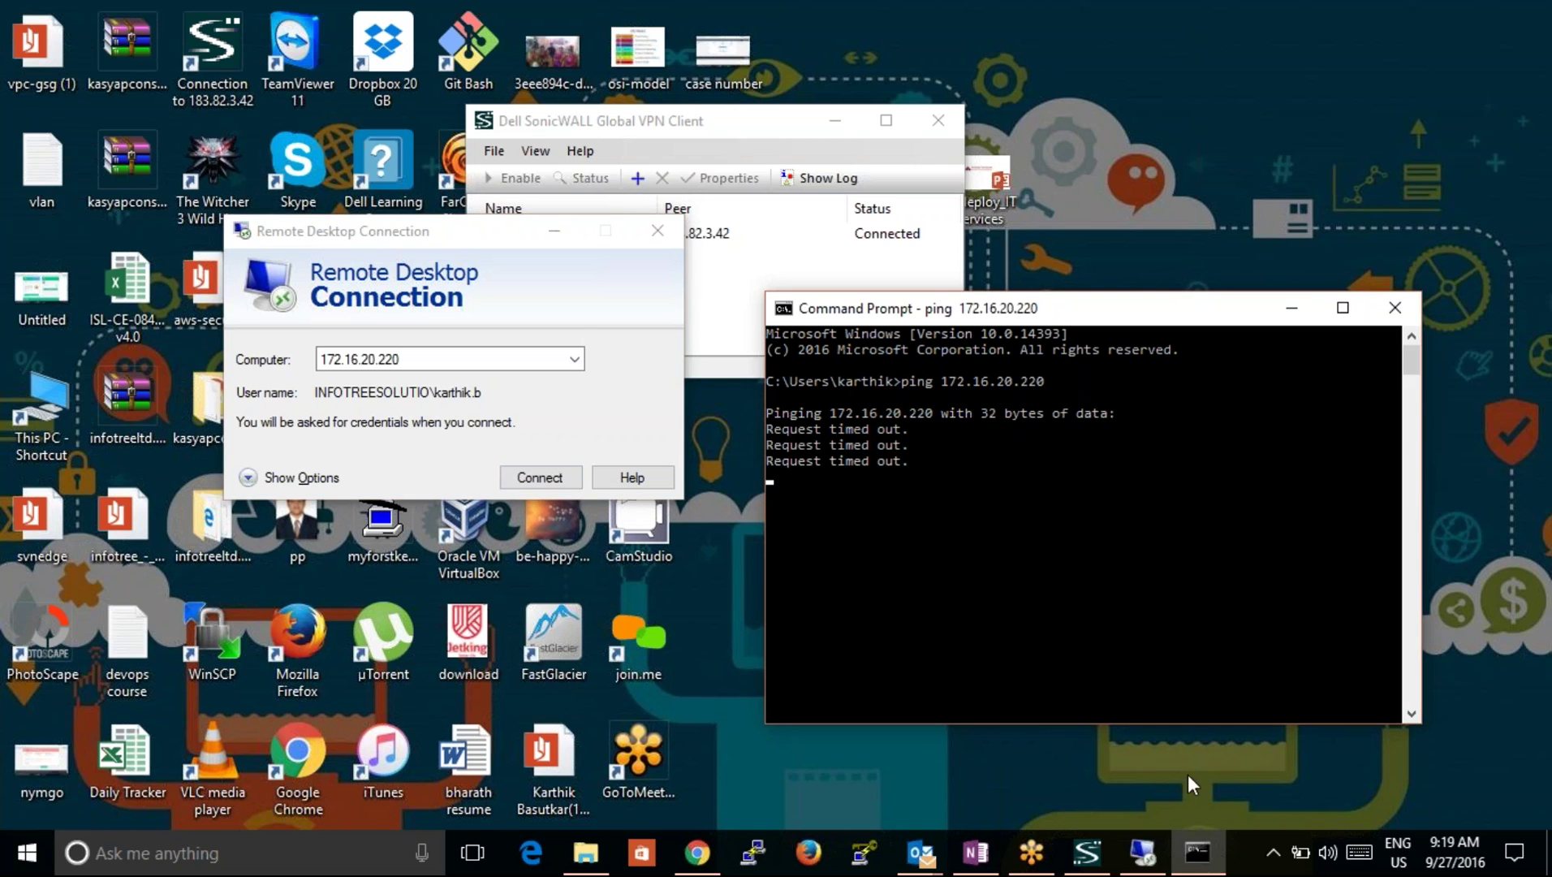
{"action": "left_click", "coordinate": [1087, 852]}
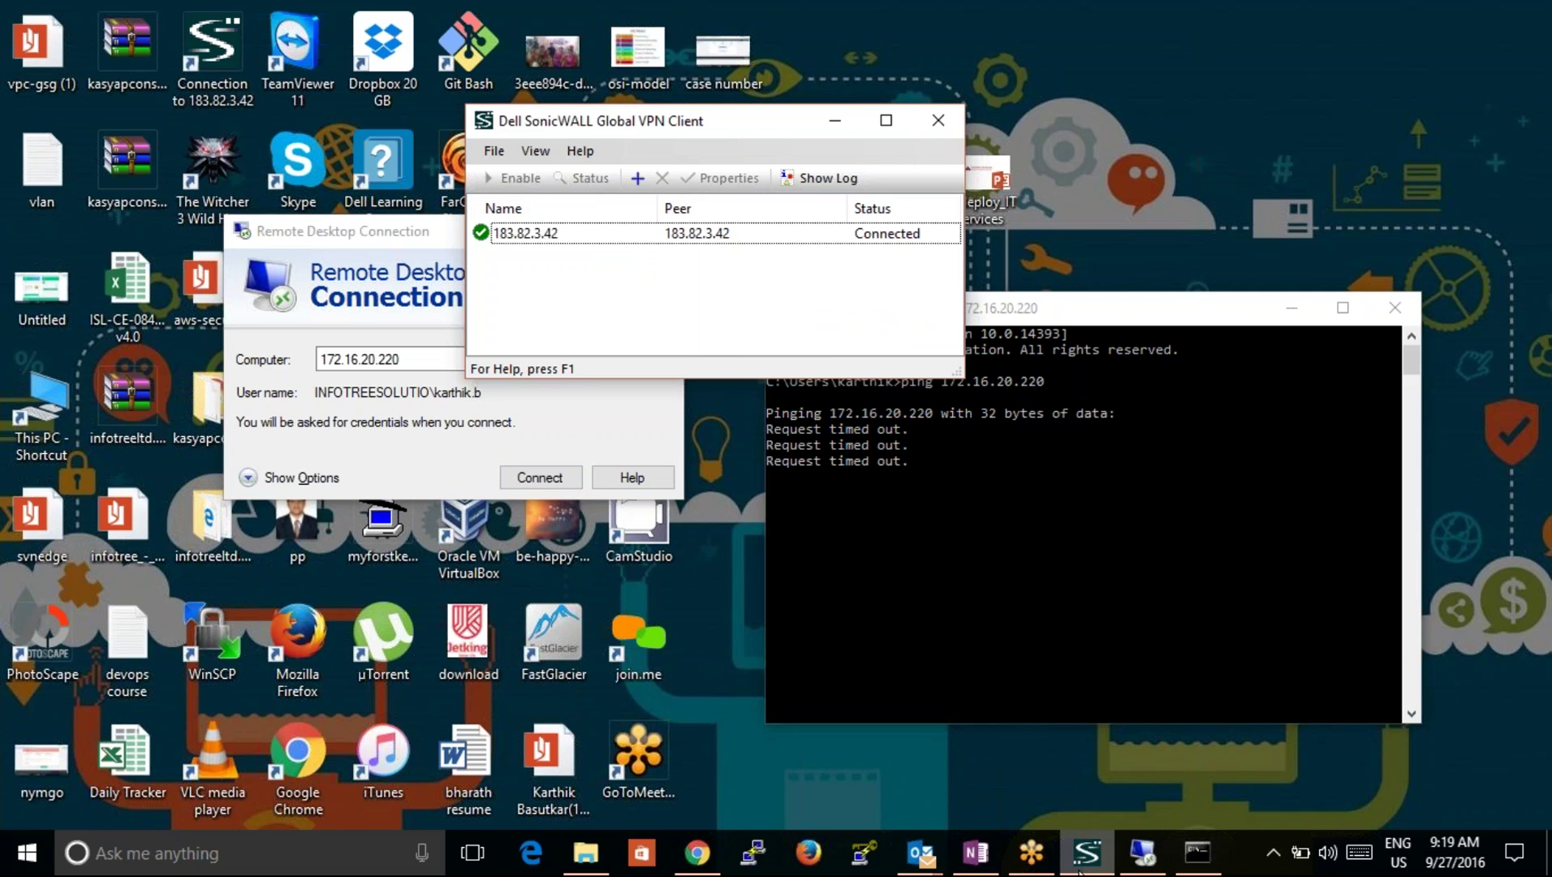
{"action": "left_click", "coordinate": [867, 241]}
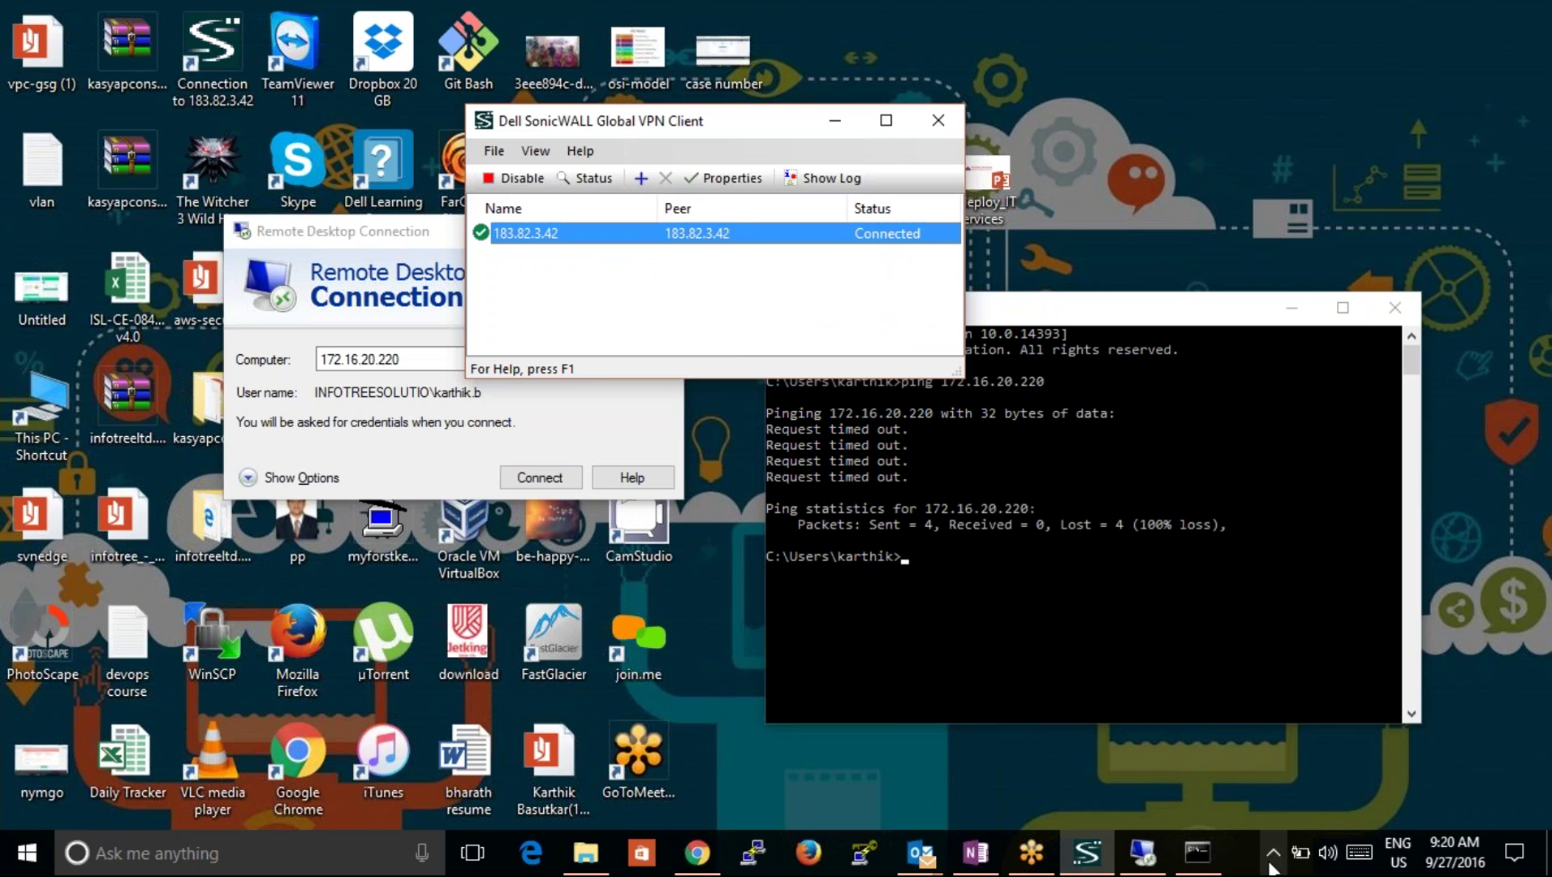
{"action": "left_click", "coordinate": [1153, 675]}
{"action": "type", "text": "ping"}
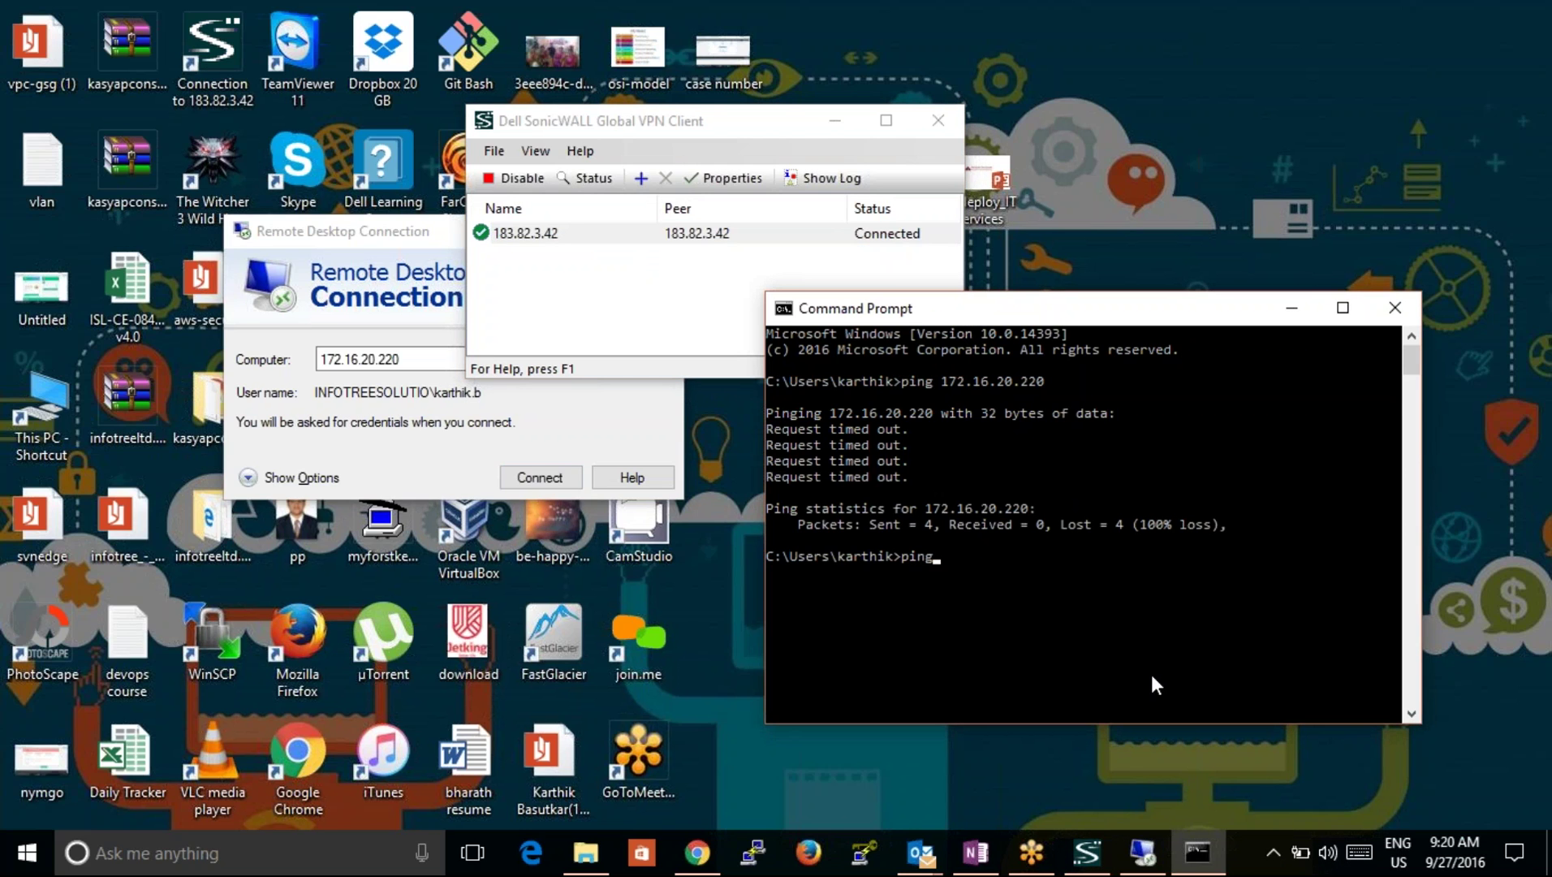
{"action": "type", "text": " 172.16.20.1"}
{"action": "key", "text": "Return"}
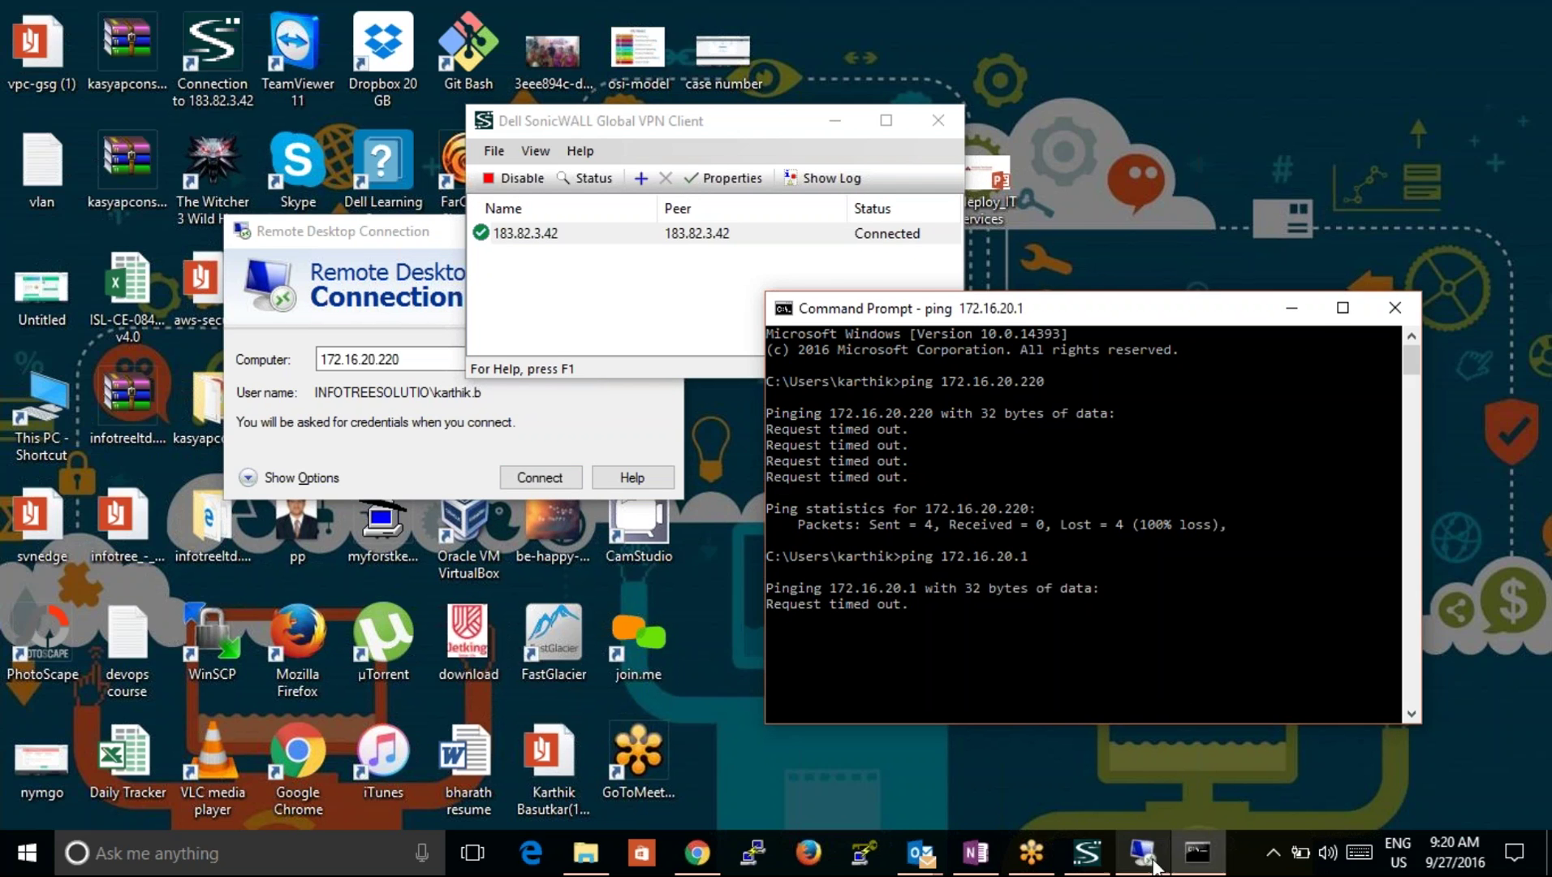
Step: Disable and re-enable the VPN connection, logging in with the user's e-mail and password
{"action": "left_click", "coordinate": [1087, 852]}
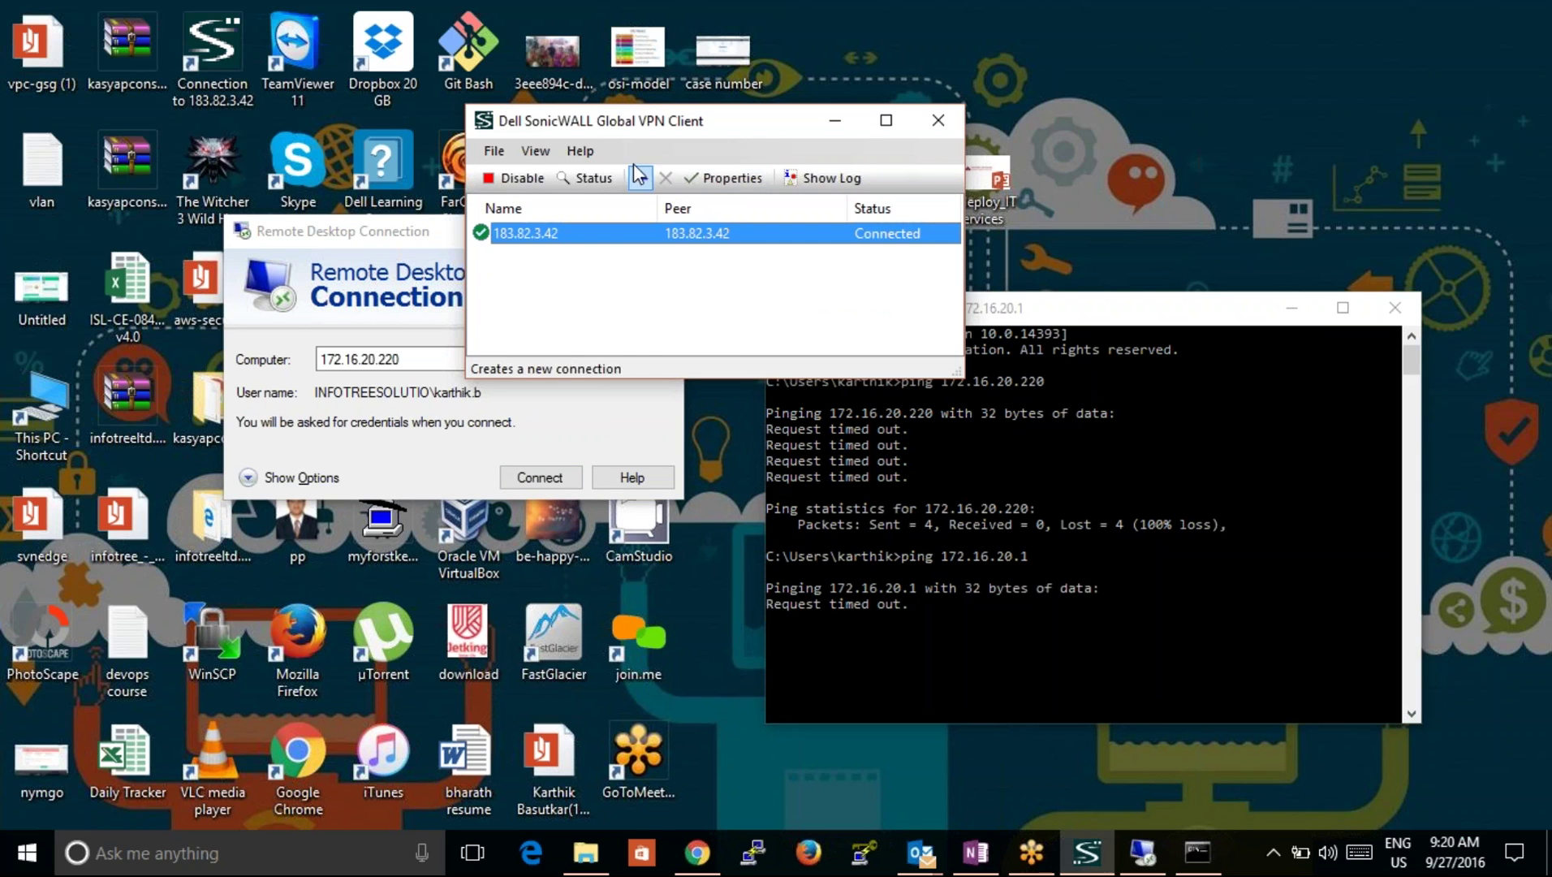
{"action": "left_click", "coordinate": [513, 178]}
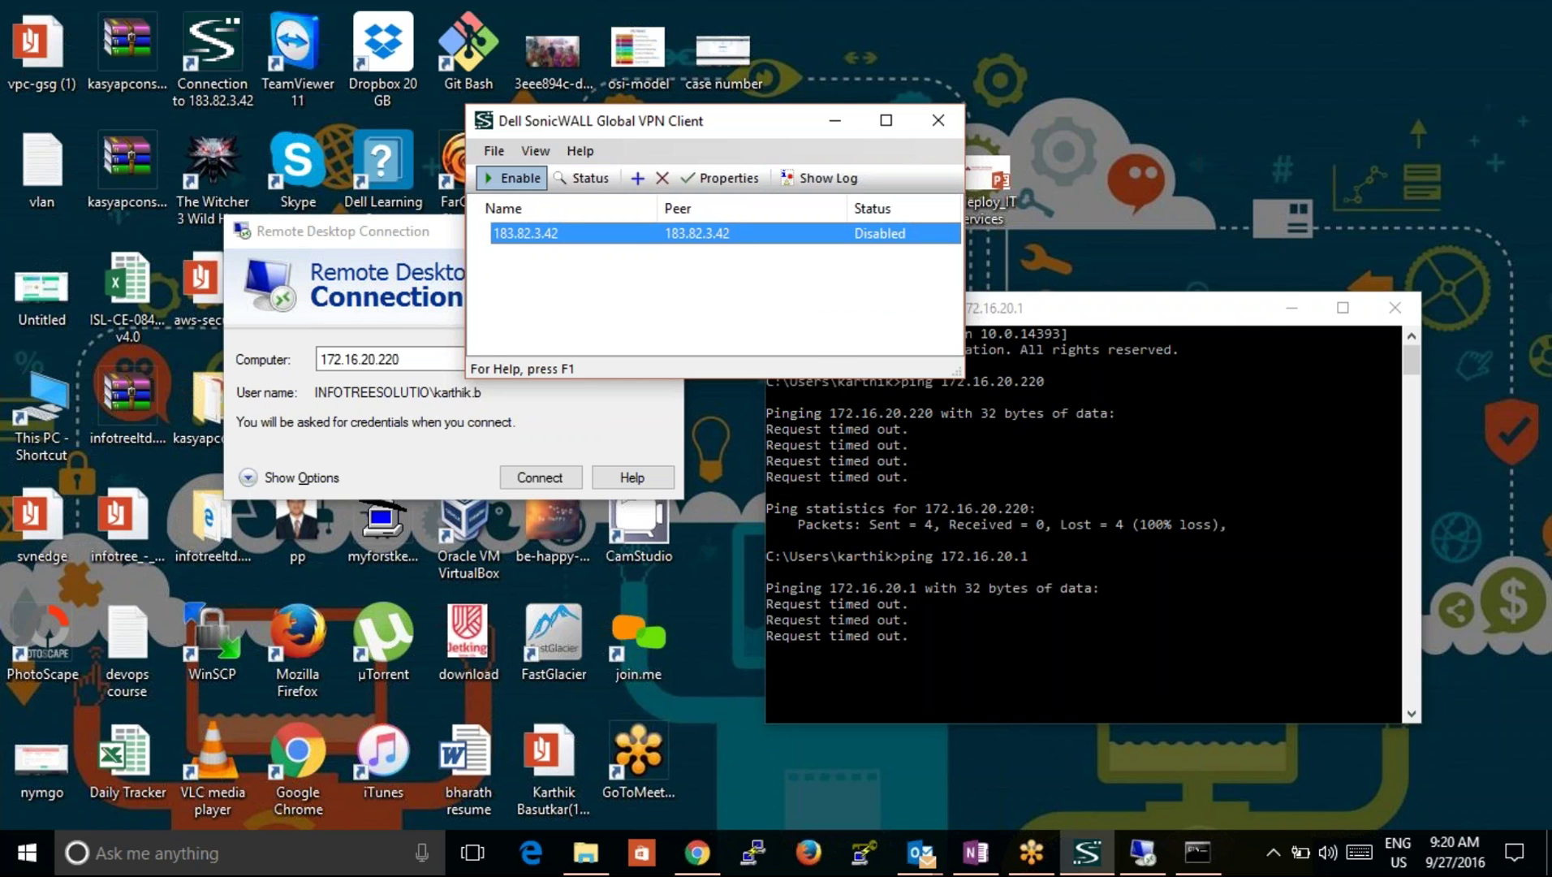
{"action": "left_click", "coordinate": [513, 178]}
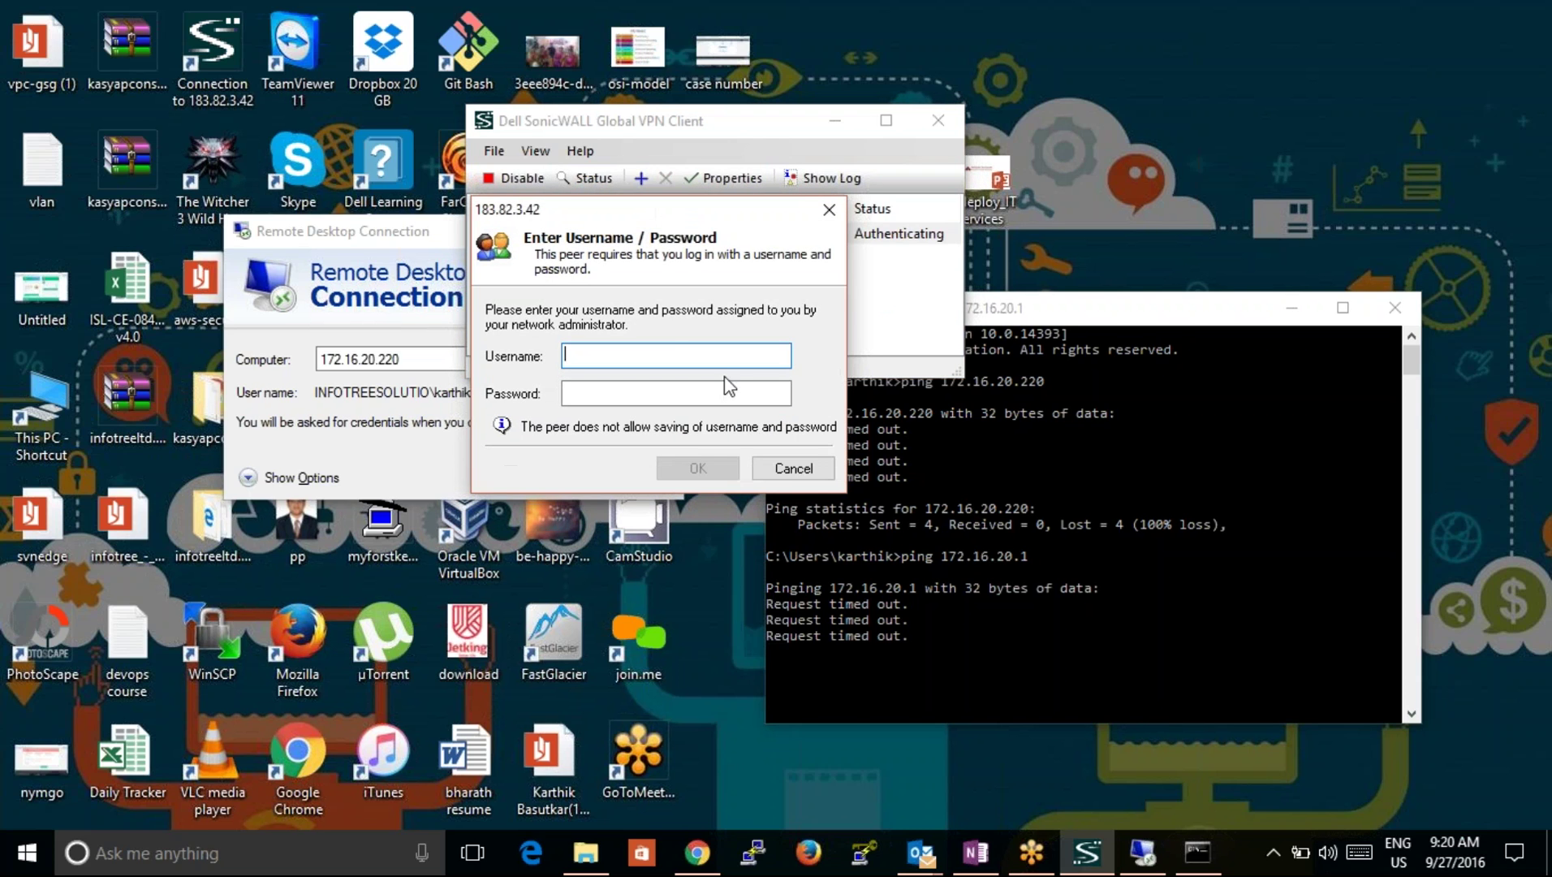
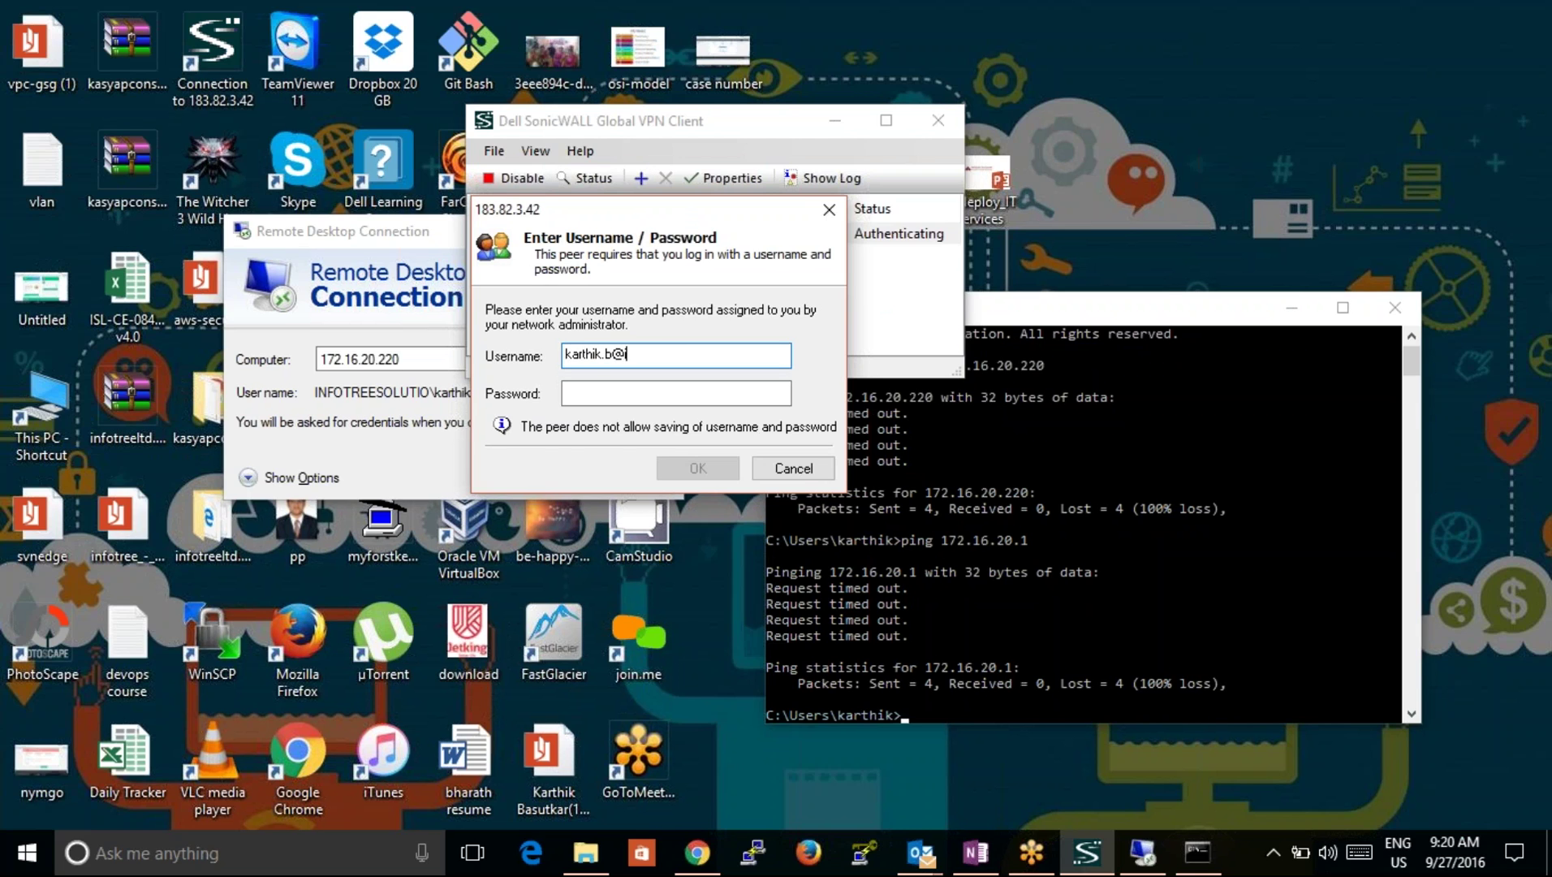
{"action": "key", "text": "Tab"}
{"action": "type", "text": "********"}
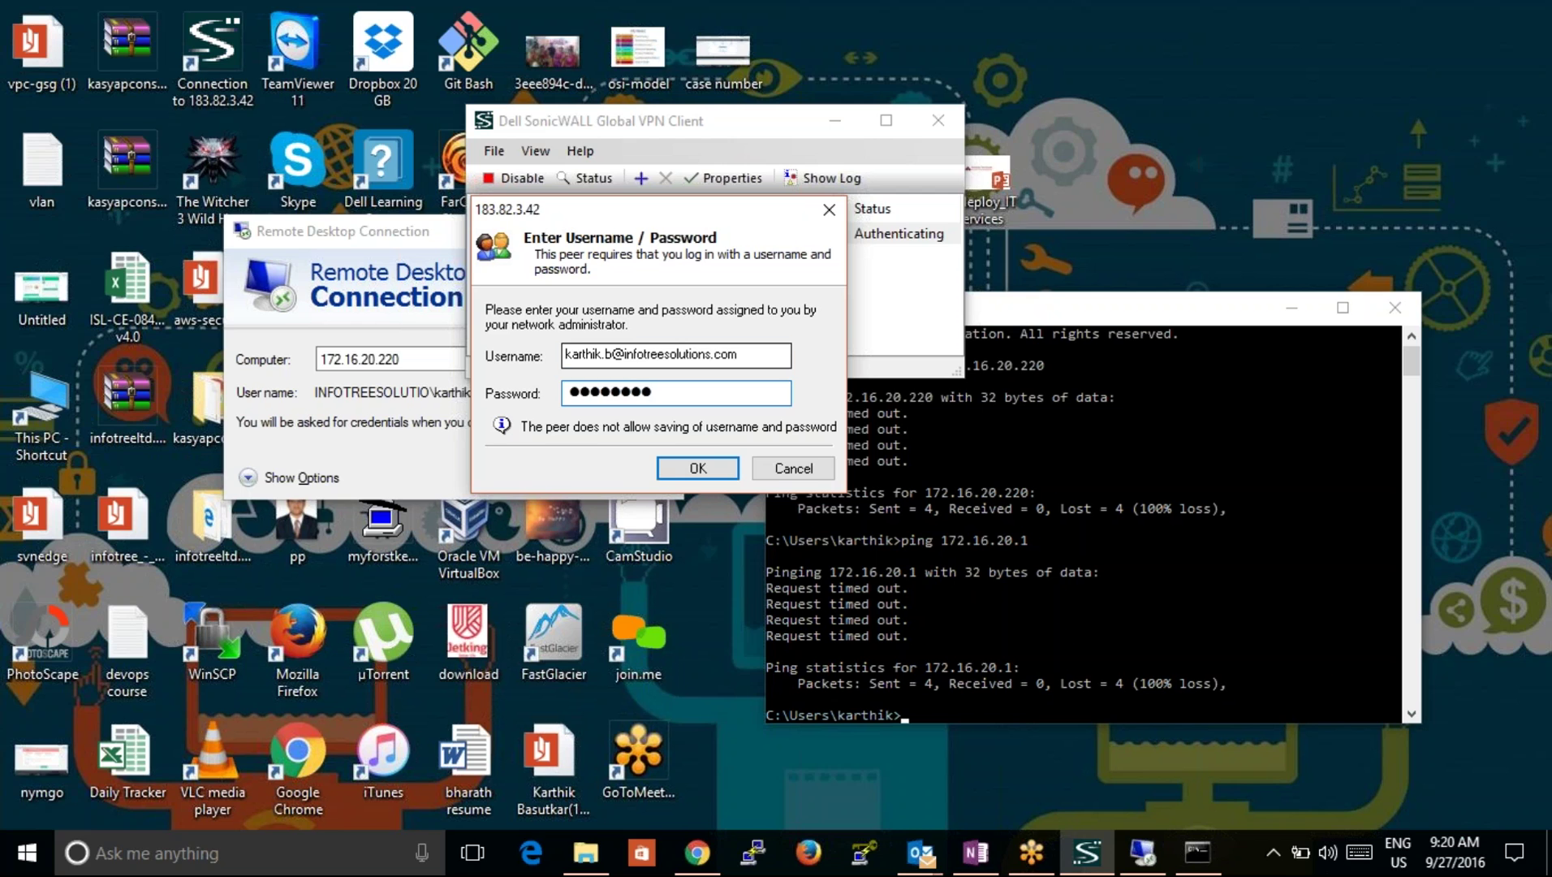
{"action": "type", "text": "*****"}
{"action": "key", "text": "Return"}
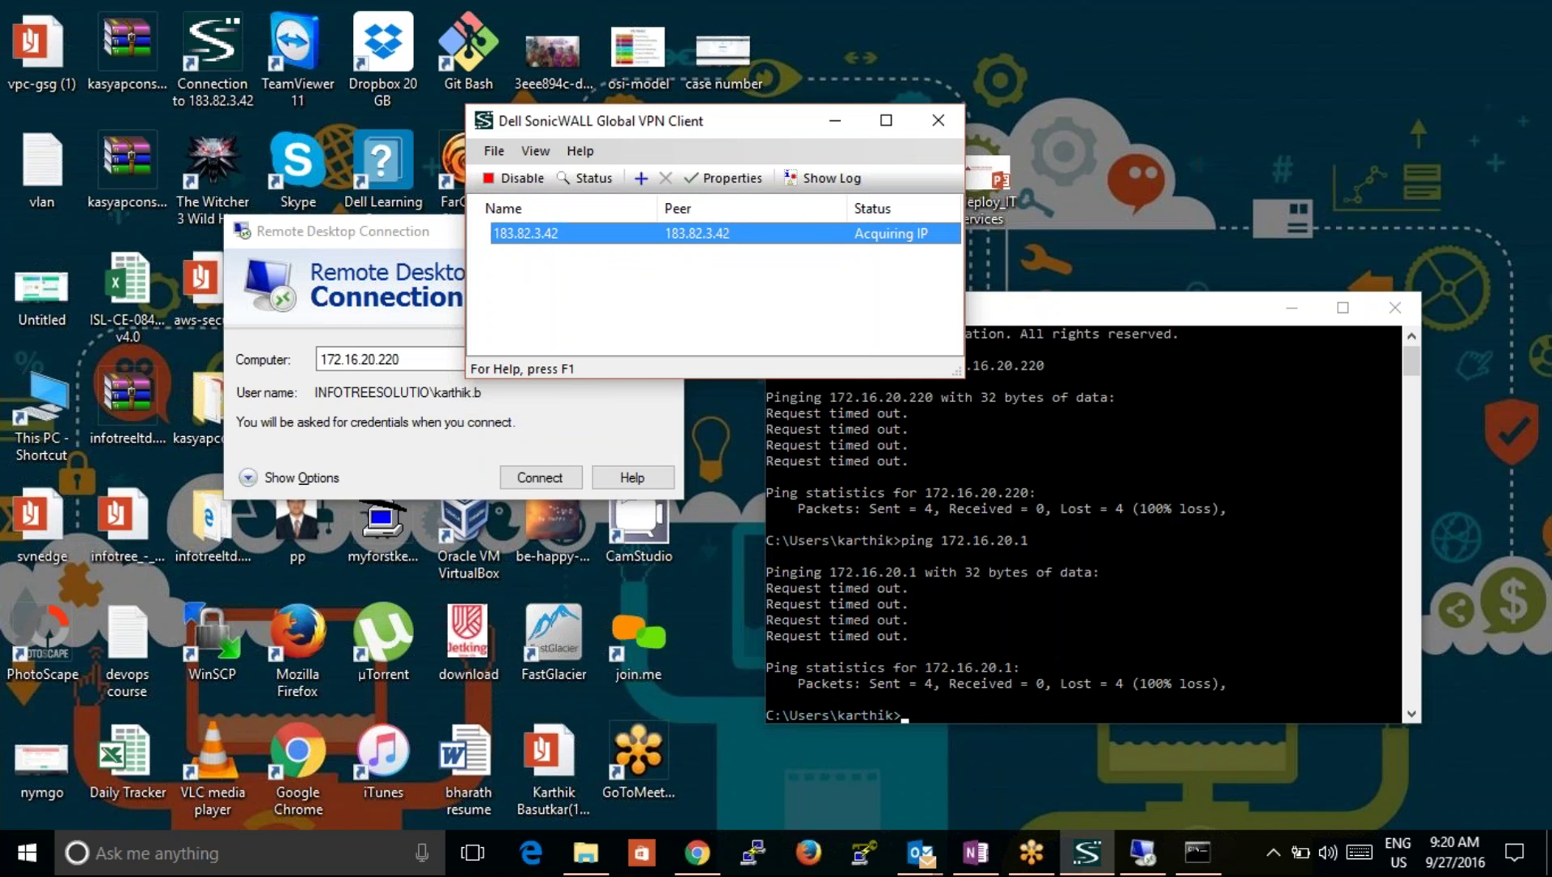
Step: Rerun the ping to 172.16.20.1 to confirm it answers, then stop it
{"action": "left_click", "coordinate": [1004, 563]}
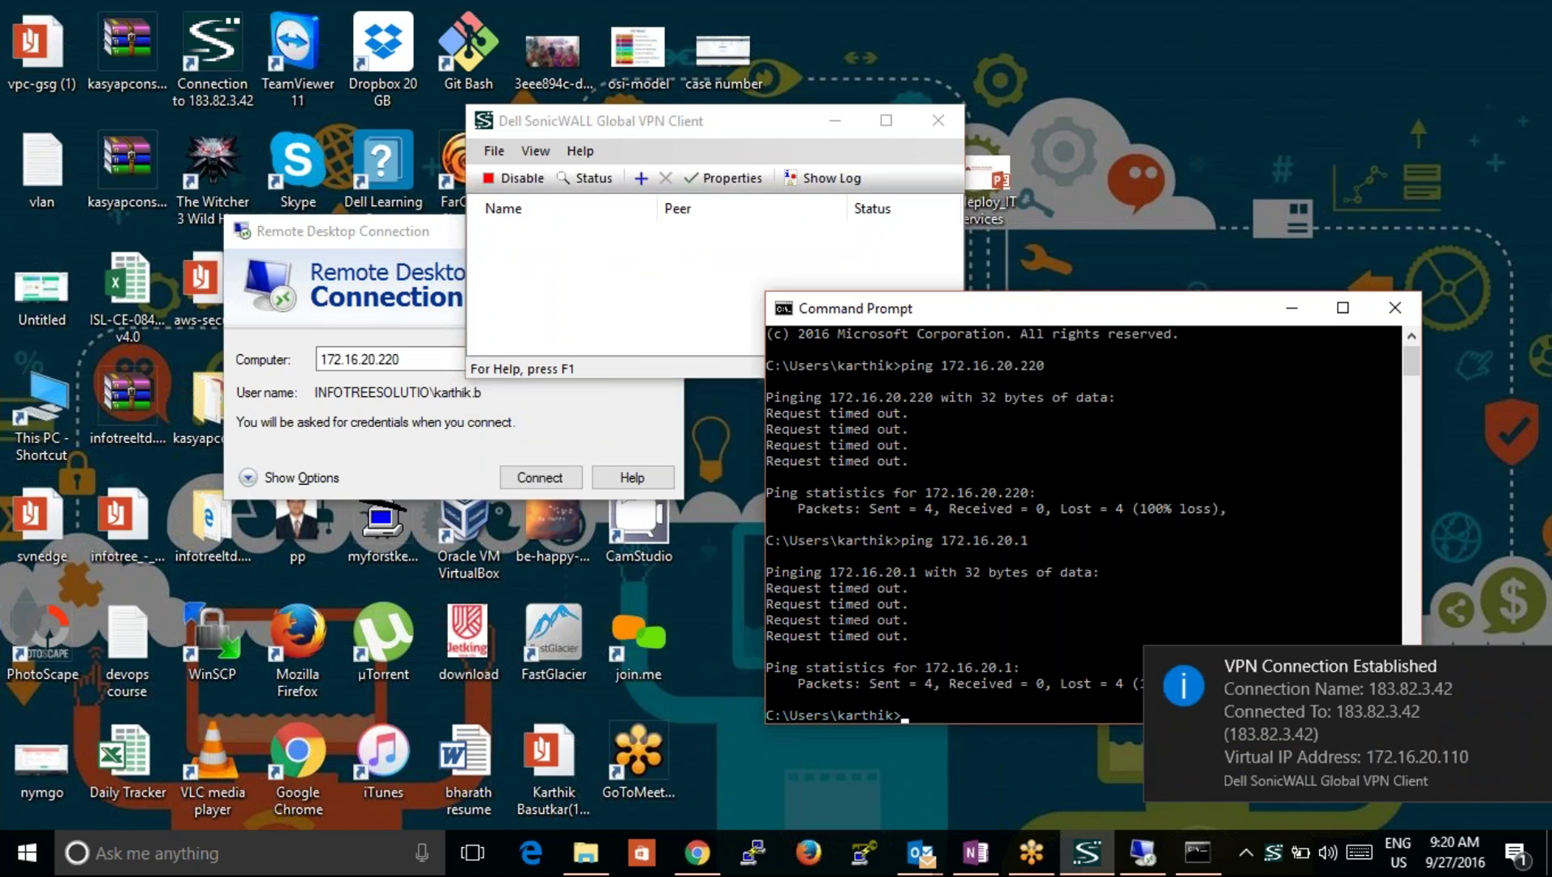
{"action": "key", "text": "Up"}
{"action": "key", "text": "Return"}
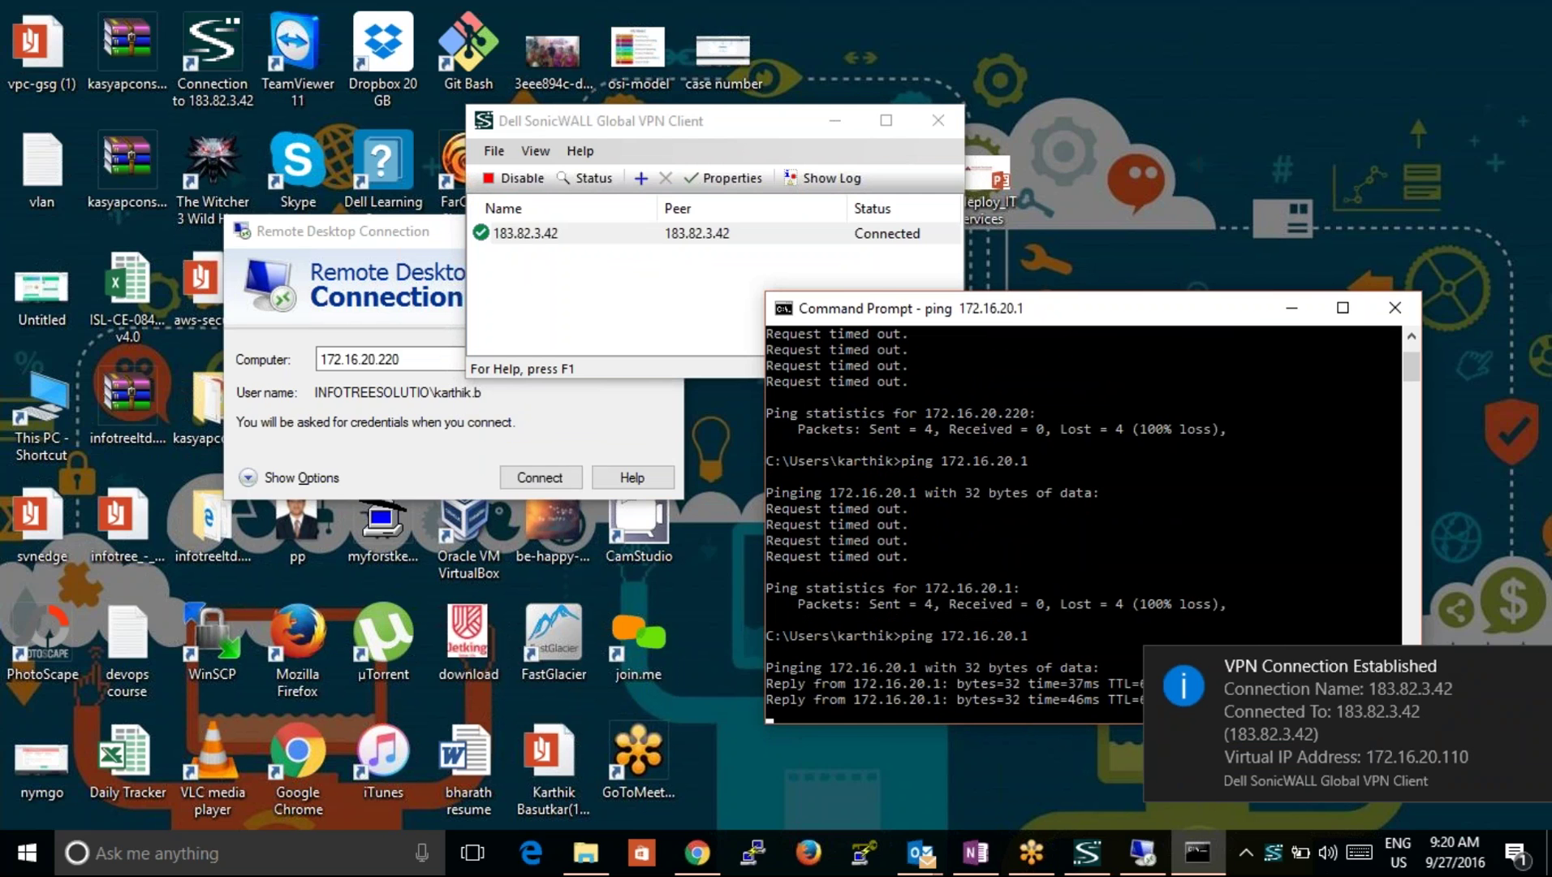
{"action": "key", "text": "ctrl+c"}
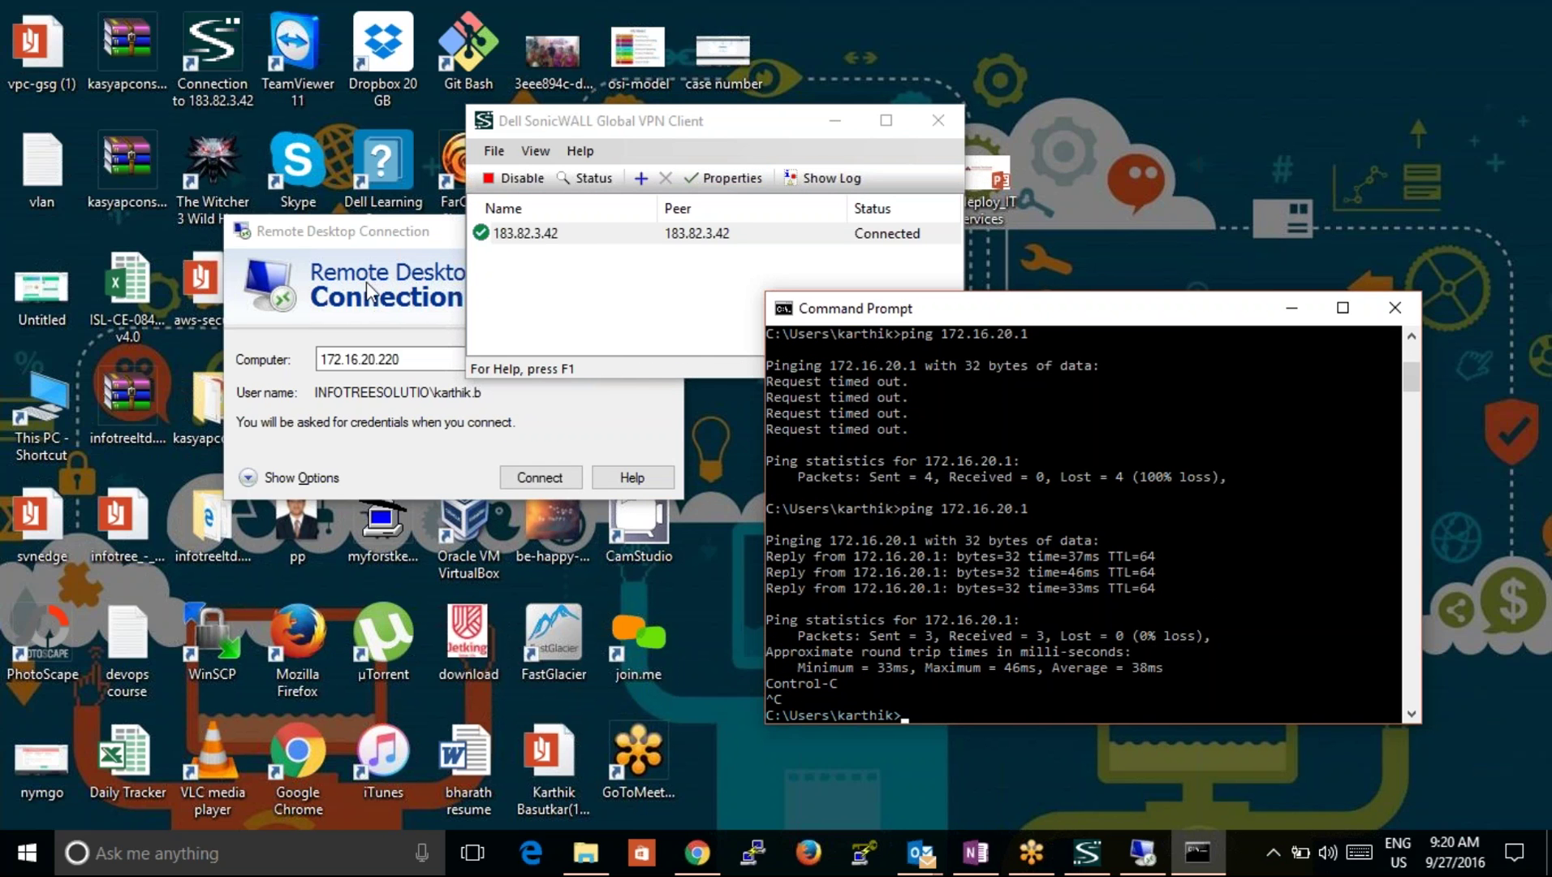
Step: Start the Remote Desktop connection to 172.16.20.220 and enter the account password
{"action": "left_click", "coordinate": [362, 233]}
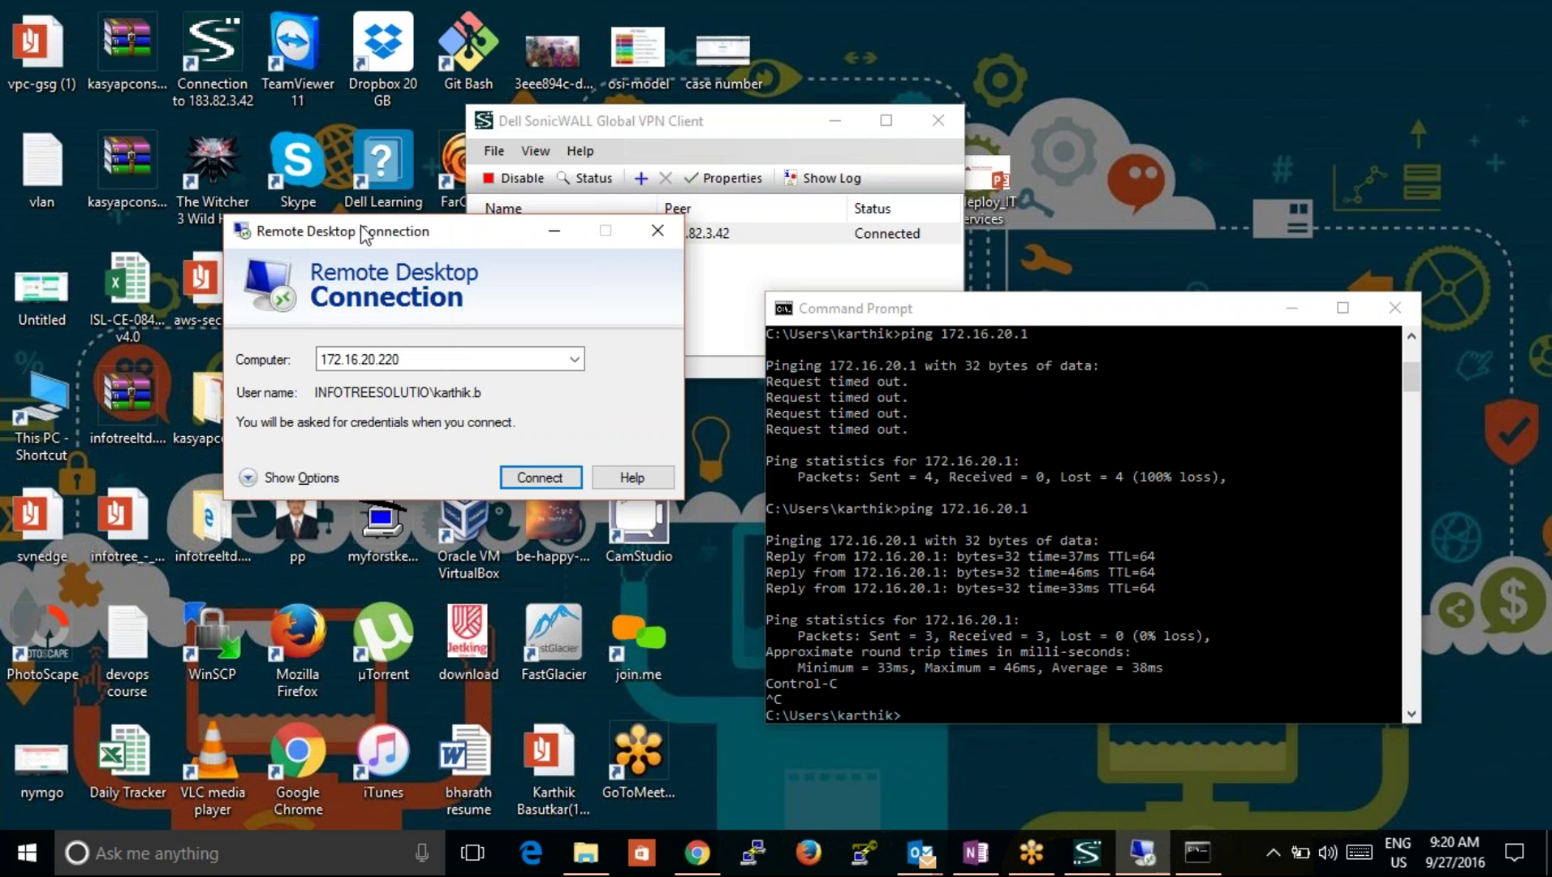
{"action": "left_click", "coordinate": [526, 480]}
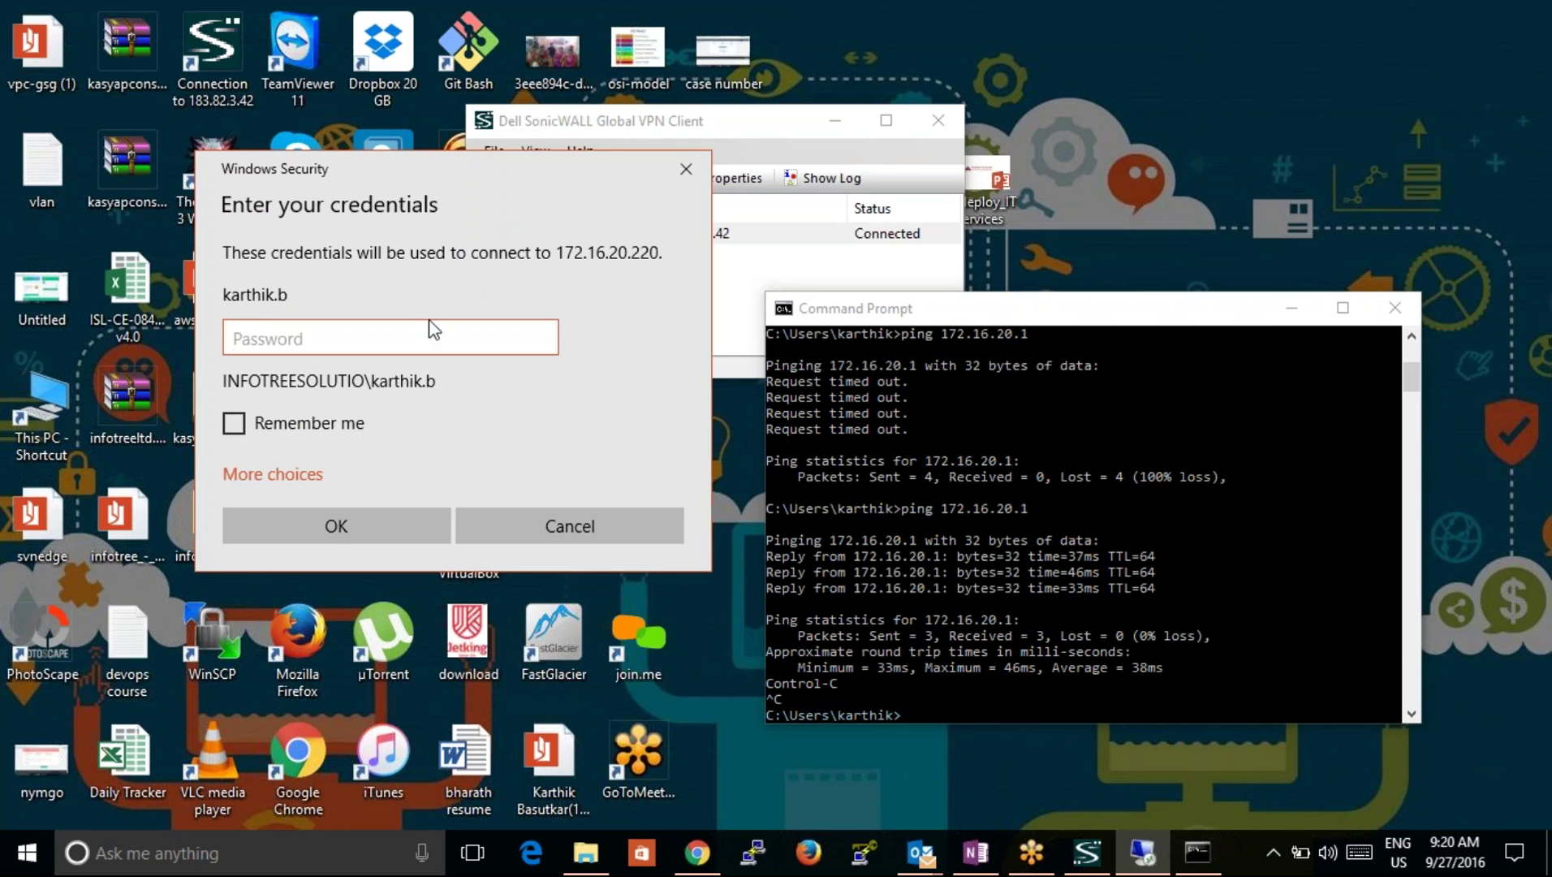
{"action": "type", "text": "••••••••"}
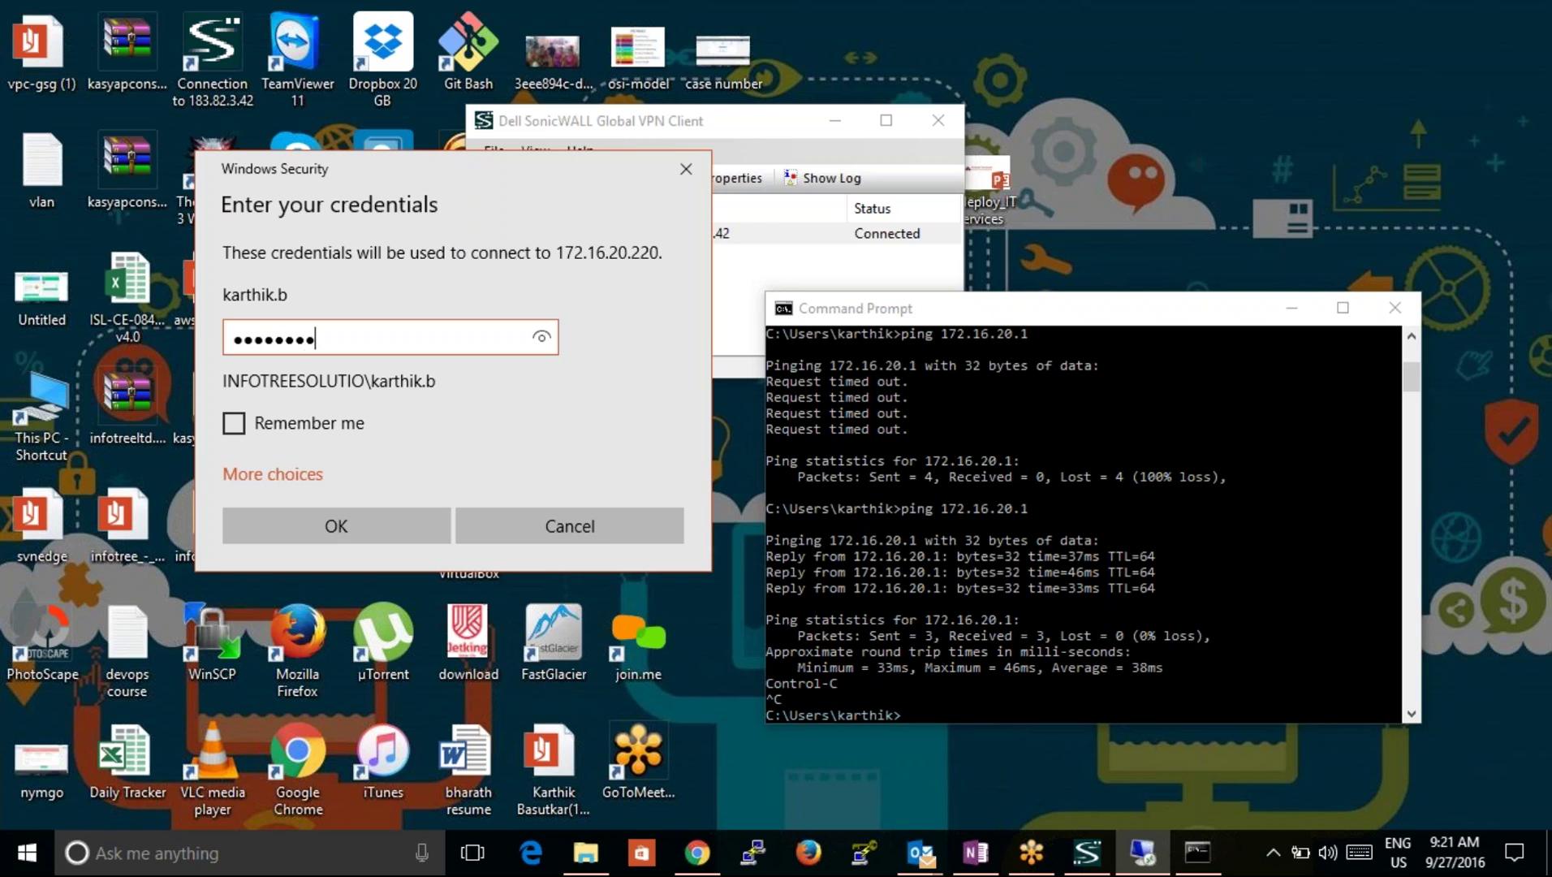
Step: Submit the Remote Desktop password and accept the certificate warning for 172.16.20.220
{"action": "key", "text": "Return"}
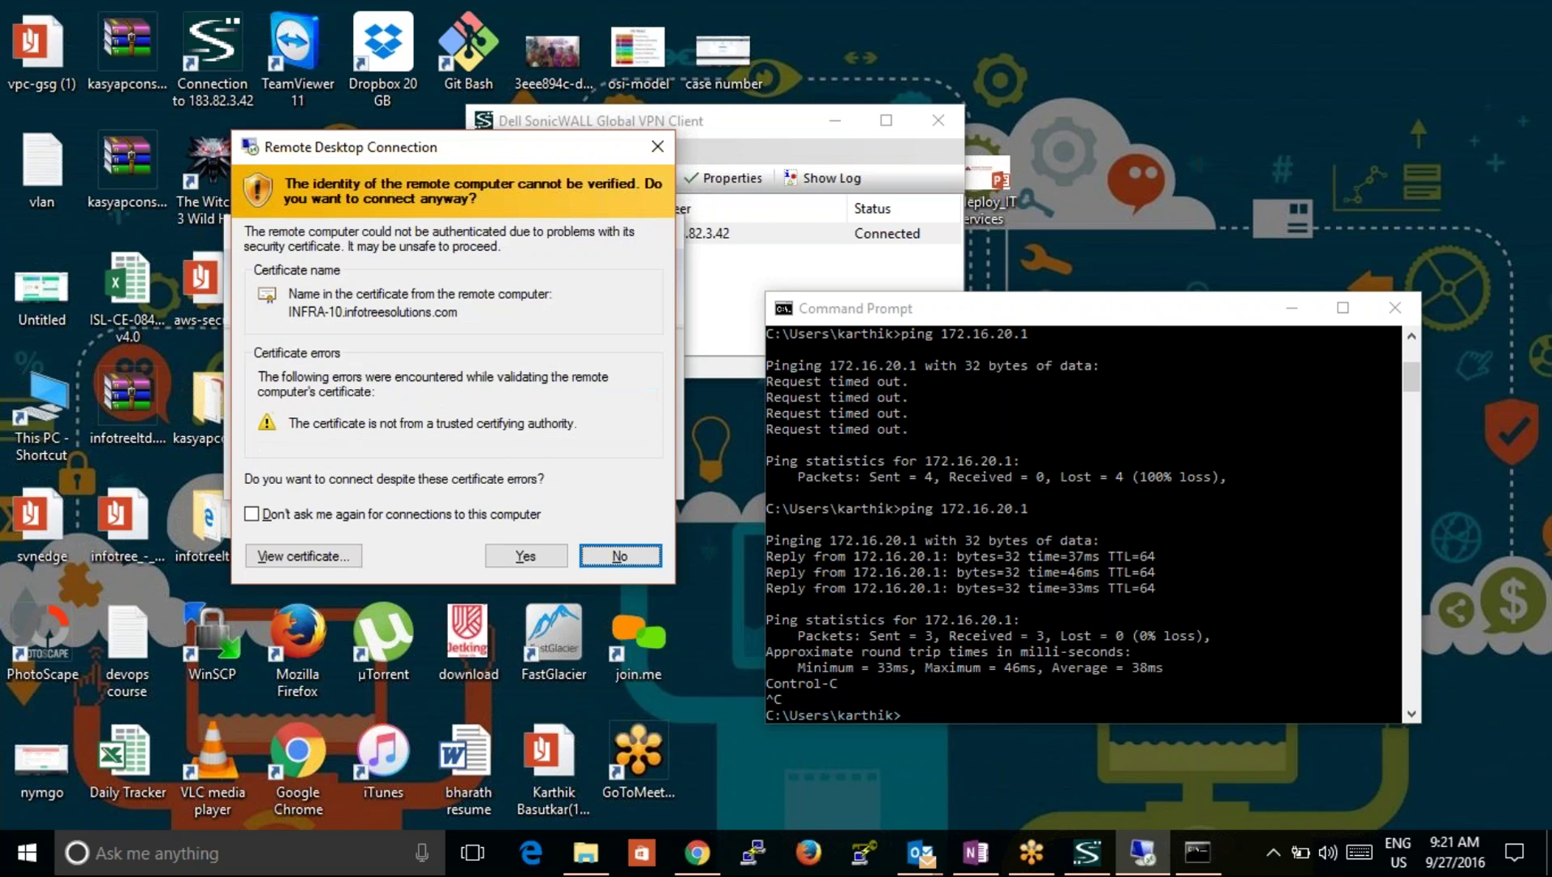
{"action": "left_click", "coordinate": [525, 556]}
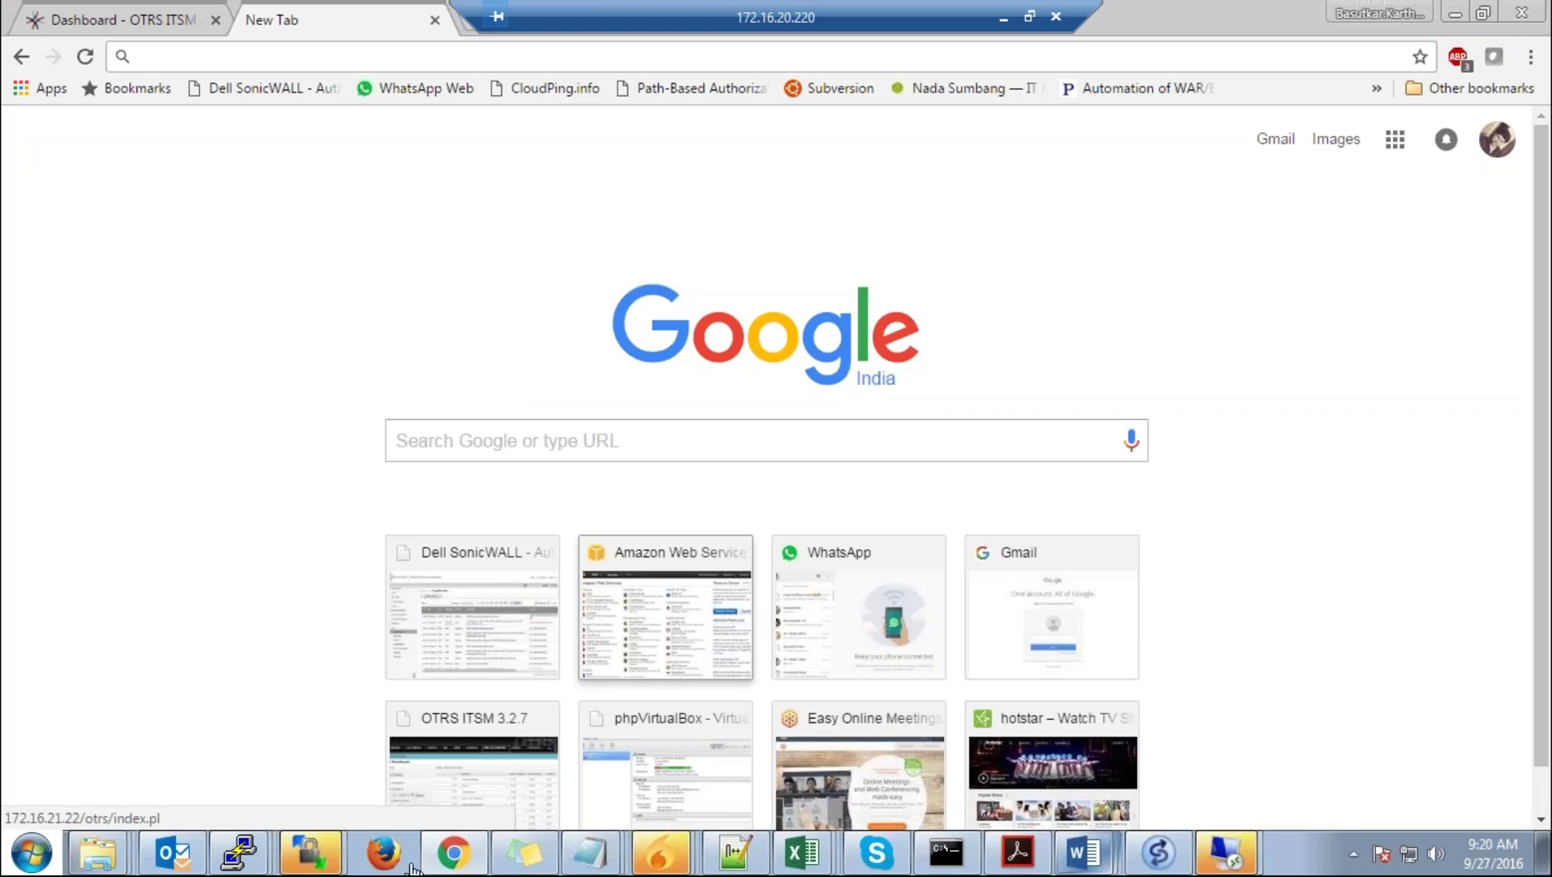
Step: In remote Outlook, Send/Receive the external account's Inbox and open the Amazon SES verification email
{"action": "left_click", "coordinate": [173, 852]}
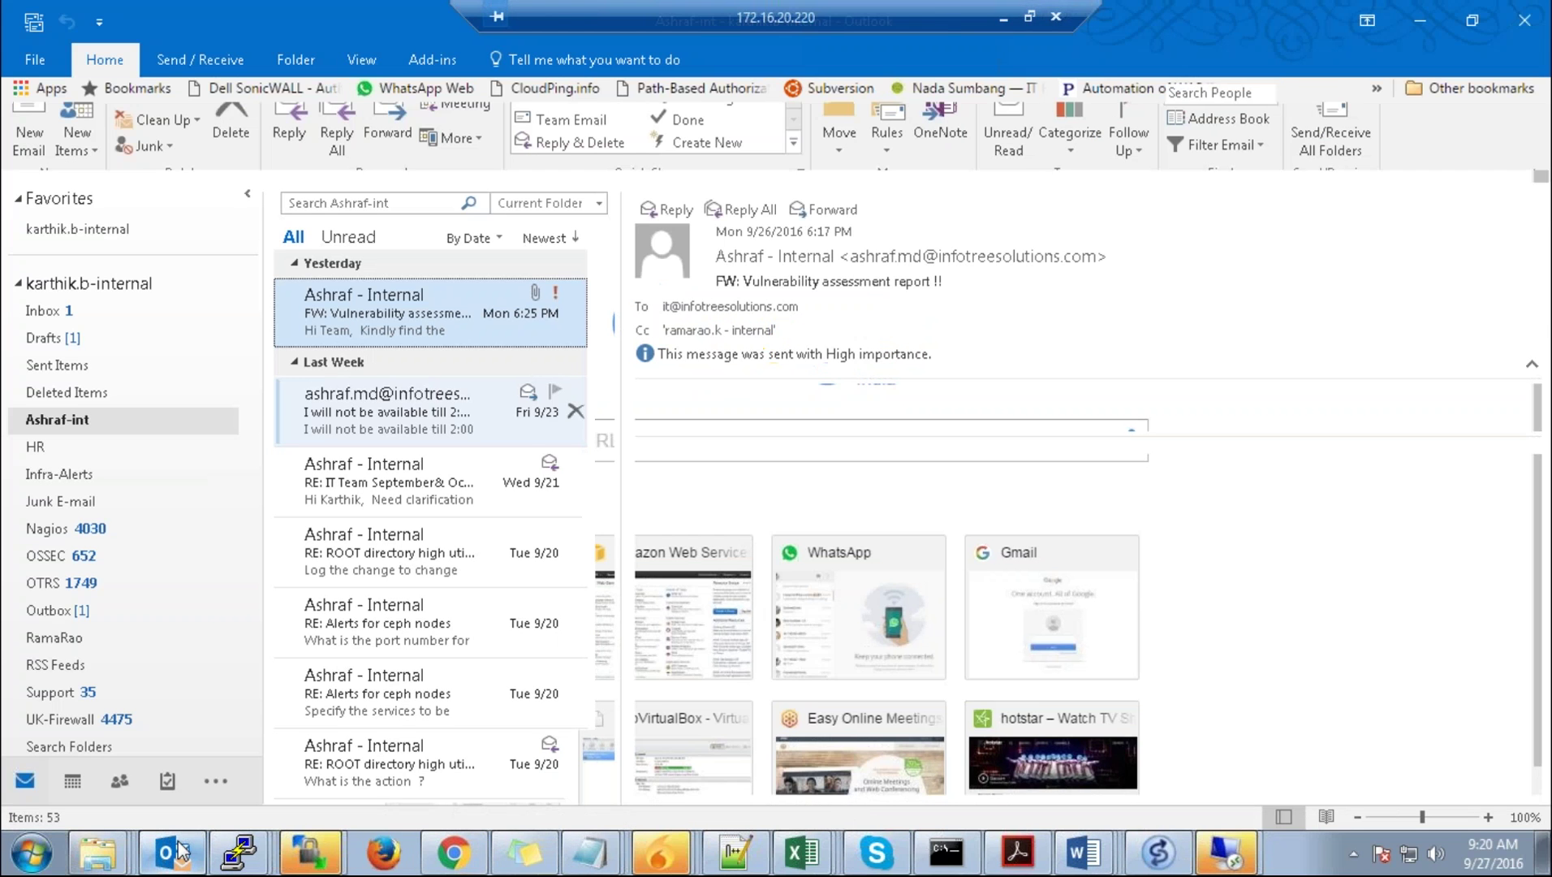
{"action": "left_click", "coordinate": [126, 312]}
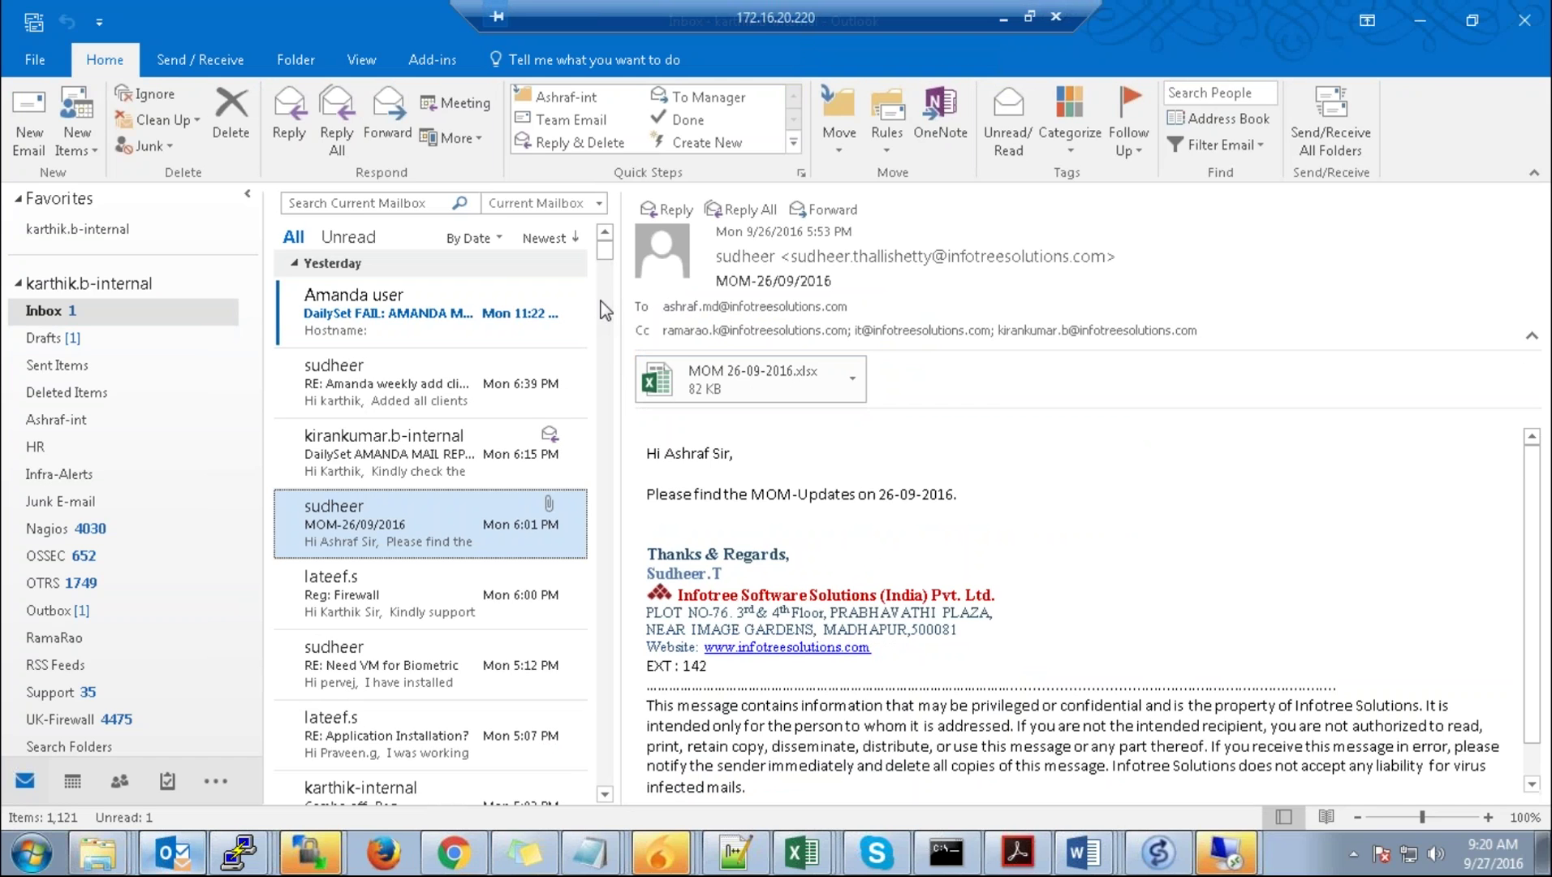
{"action": "left_click", "coordinate": [246, 746]}
{"action": "scroll", "coordinate": [102, 688], "scroll_direction": "down", "scroll_amount": 3}
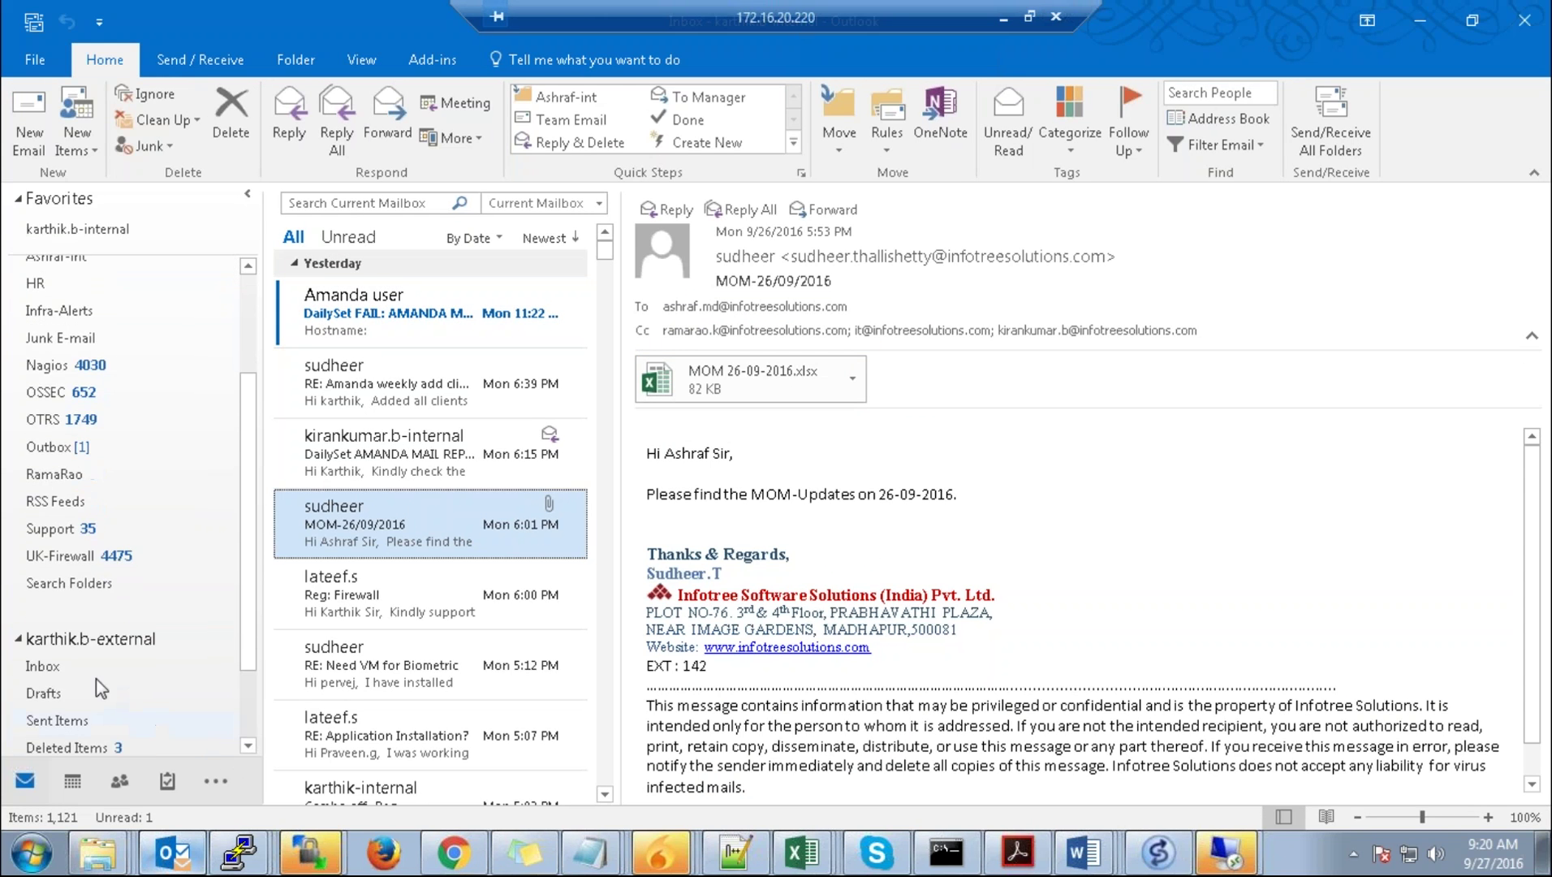
{"action": "left_click", "coordinate": [77, 667]}
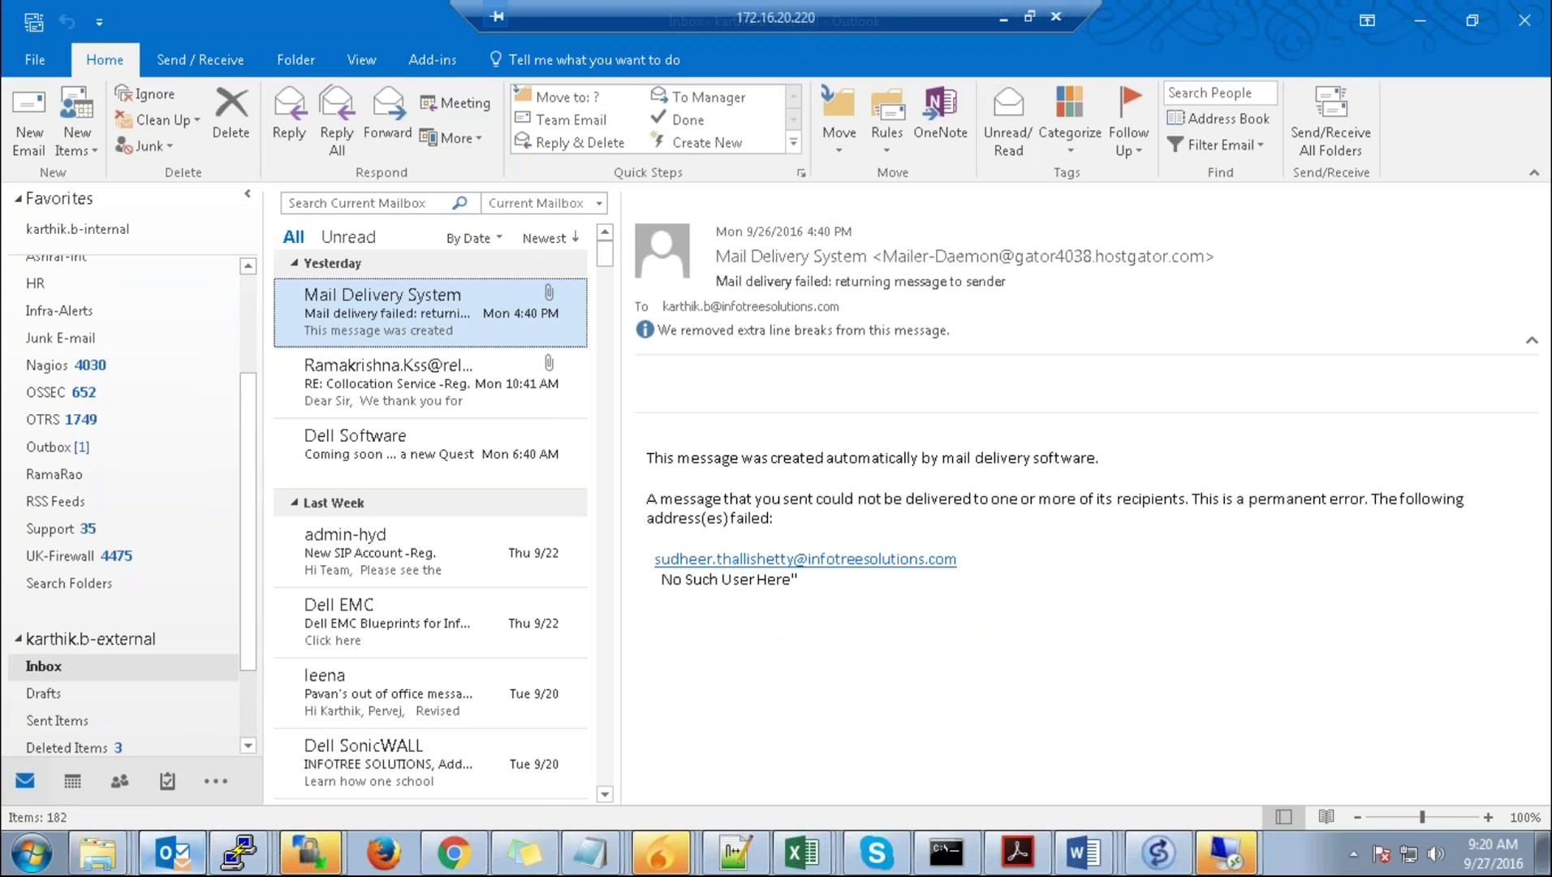
{"action": "left_click", "coordinate": [1331, 130]}
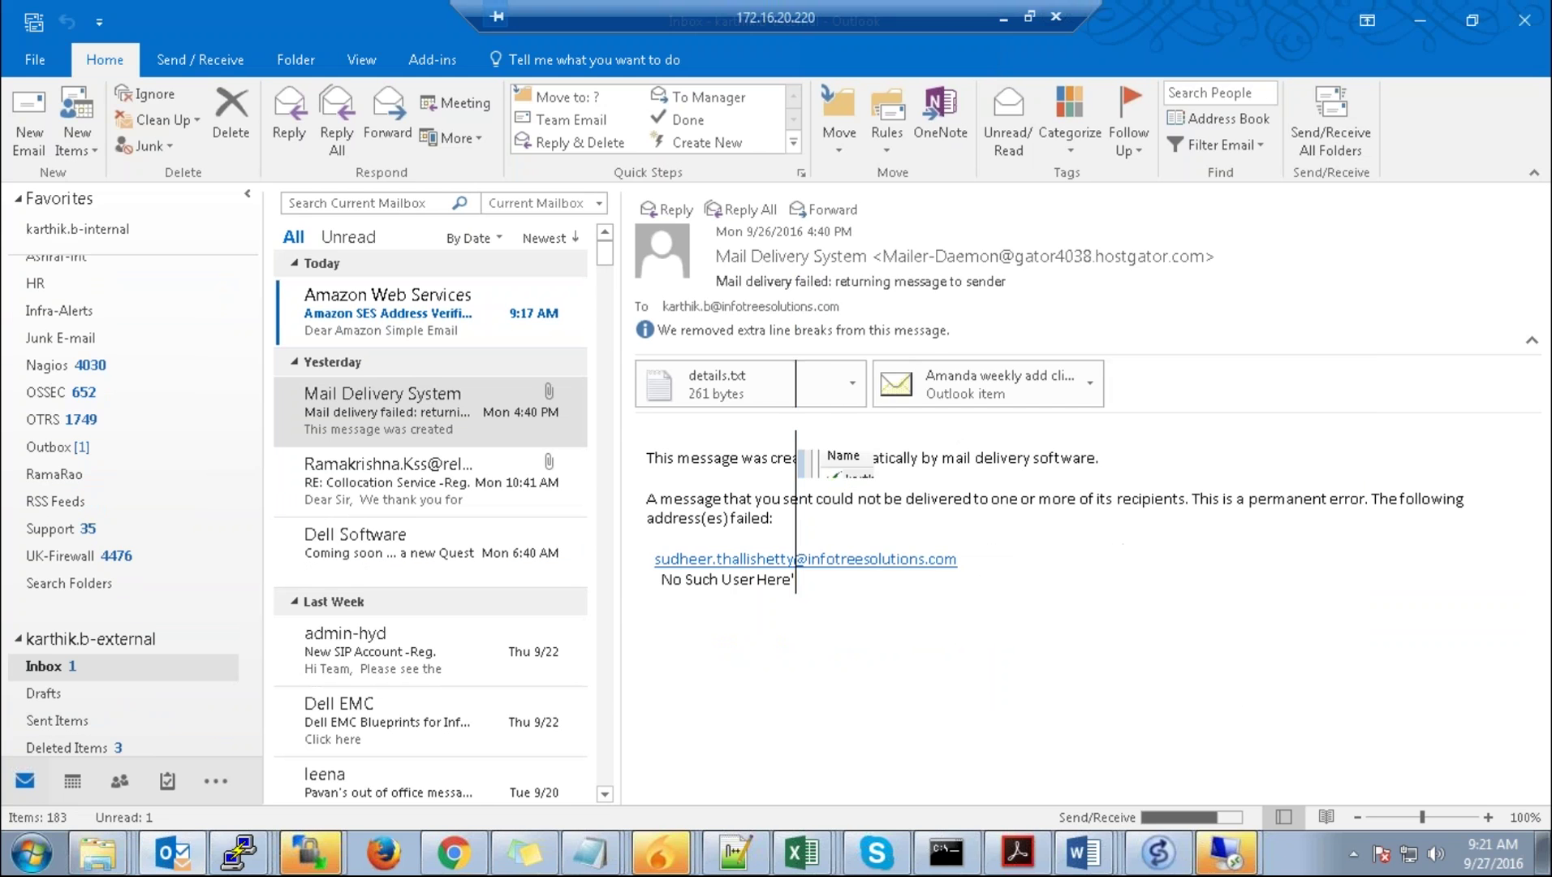
{"action": "left_click", "coordinate": [402, 329]}
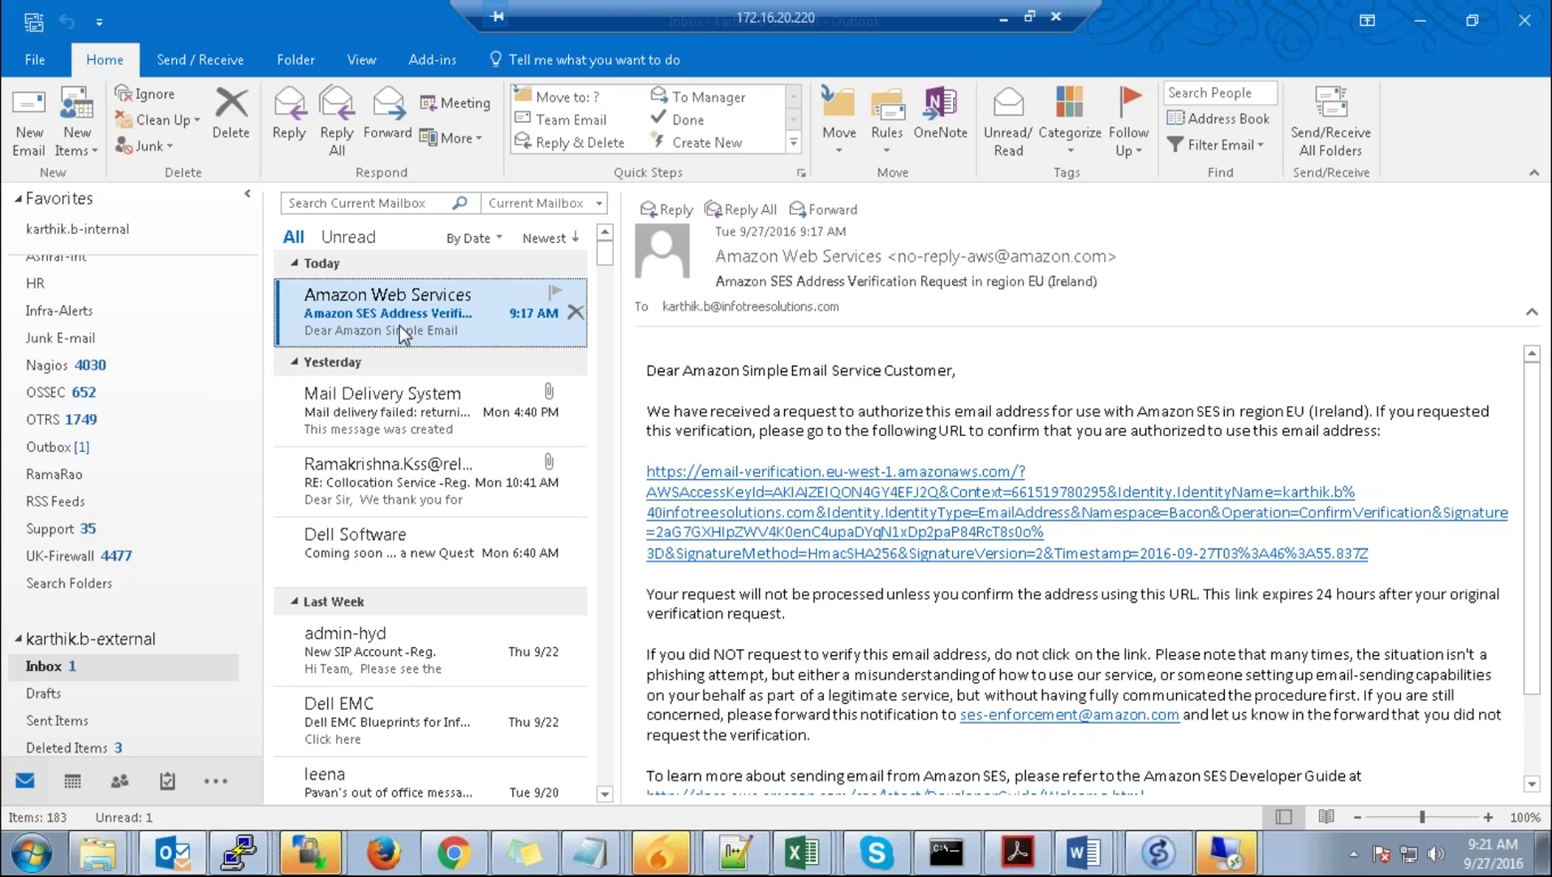
Step: Follow the email's verification link, then refresh the SES Email Address Identities list
{"action": "left_click", "coordinate": [836, 526]}
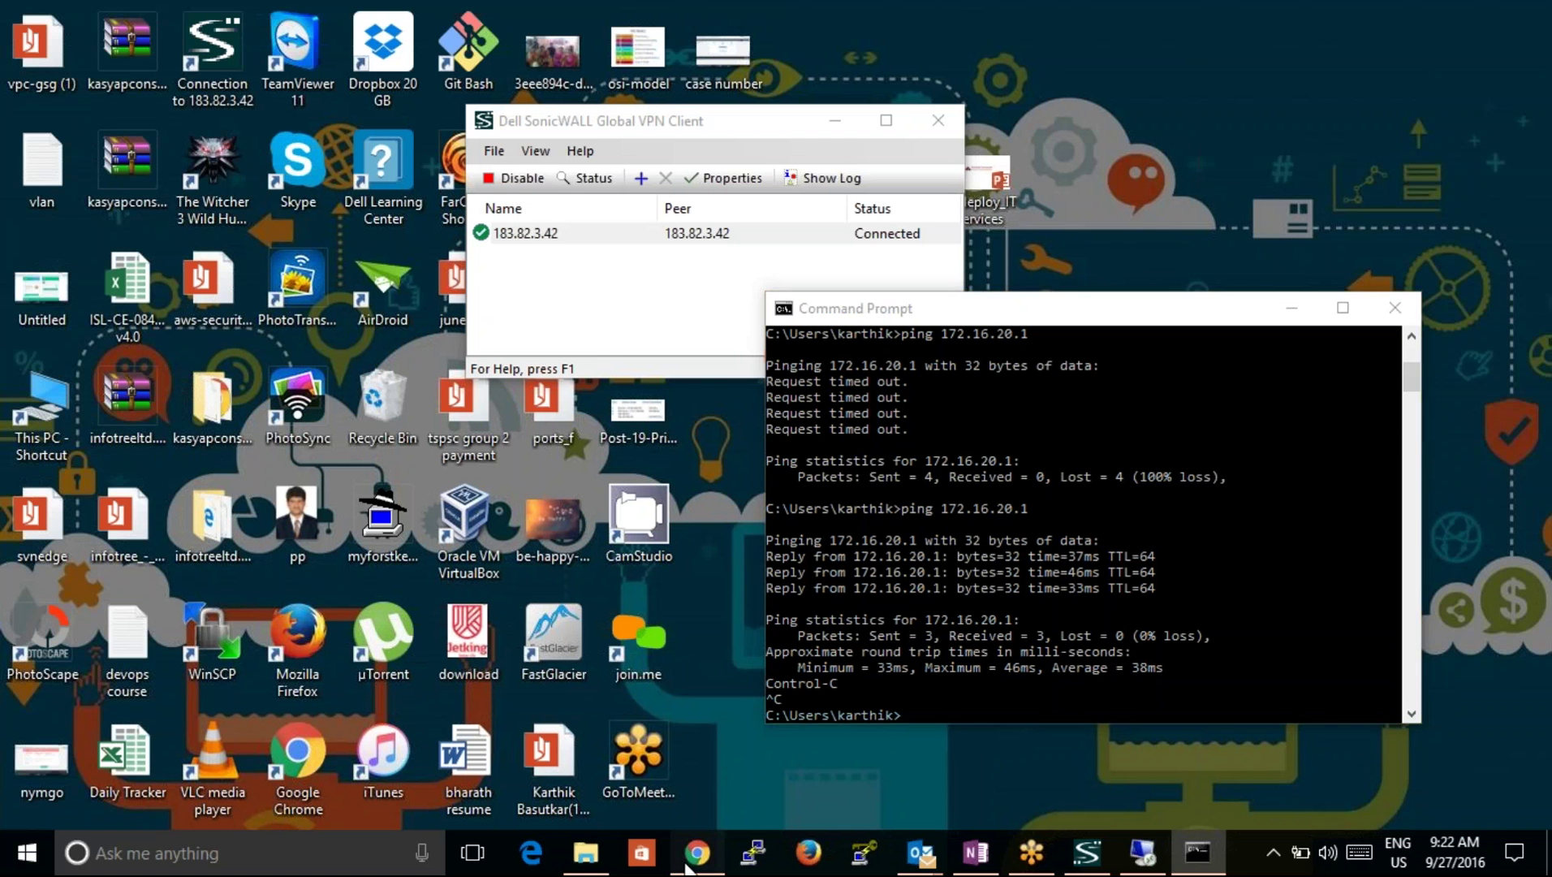
{"action": "left_click", "coordinate": [694, 854]}
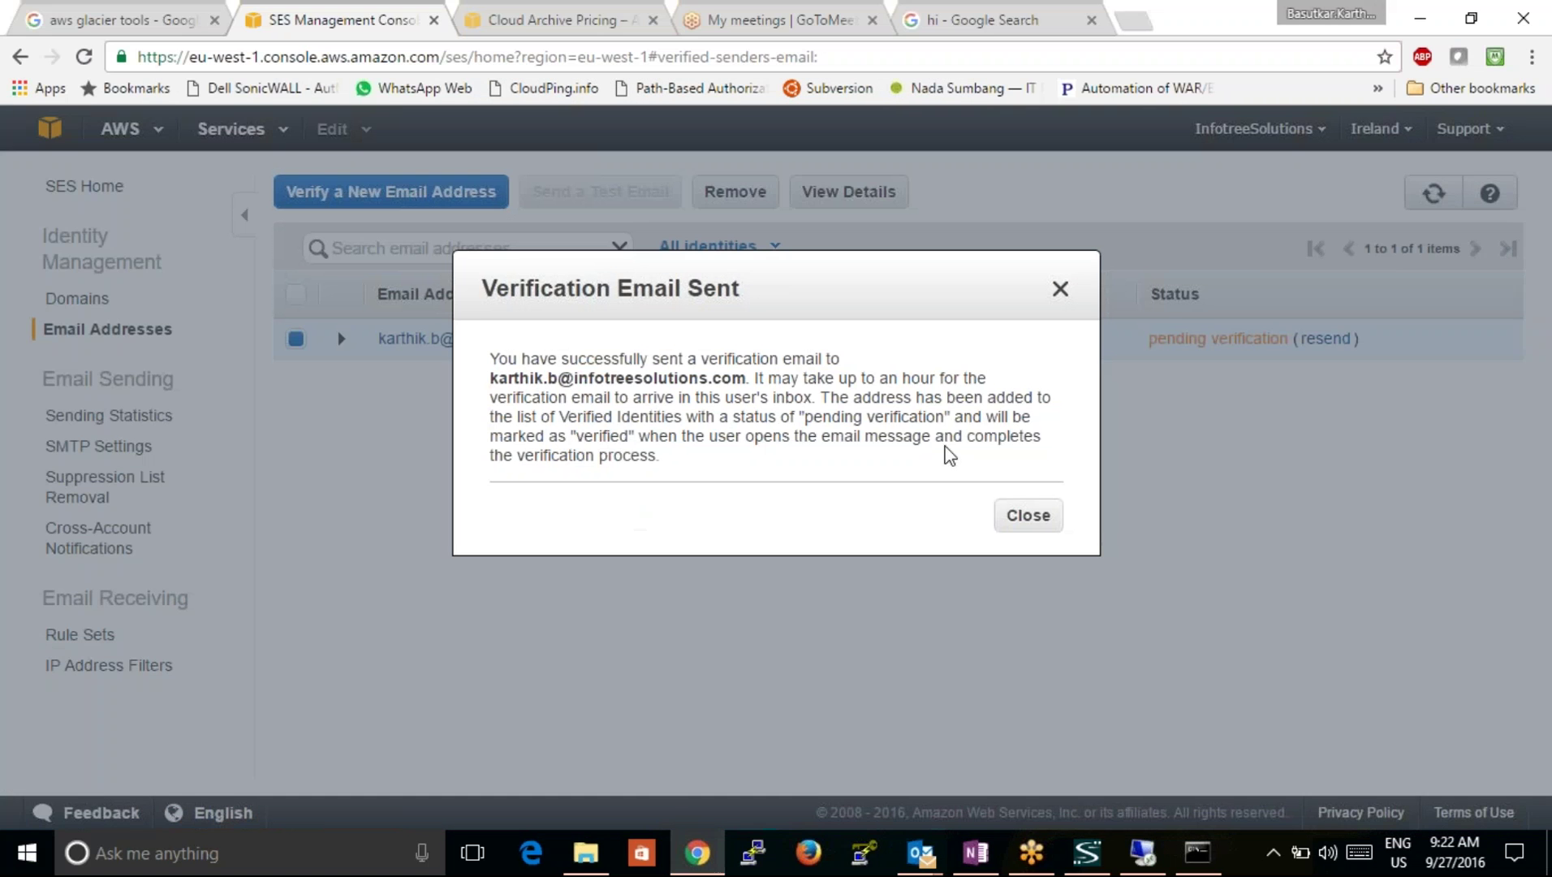
{"action": "left_click", "coordinate": [1025, 514]}
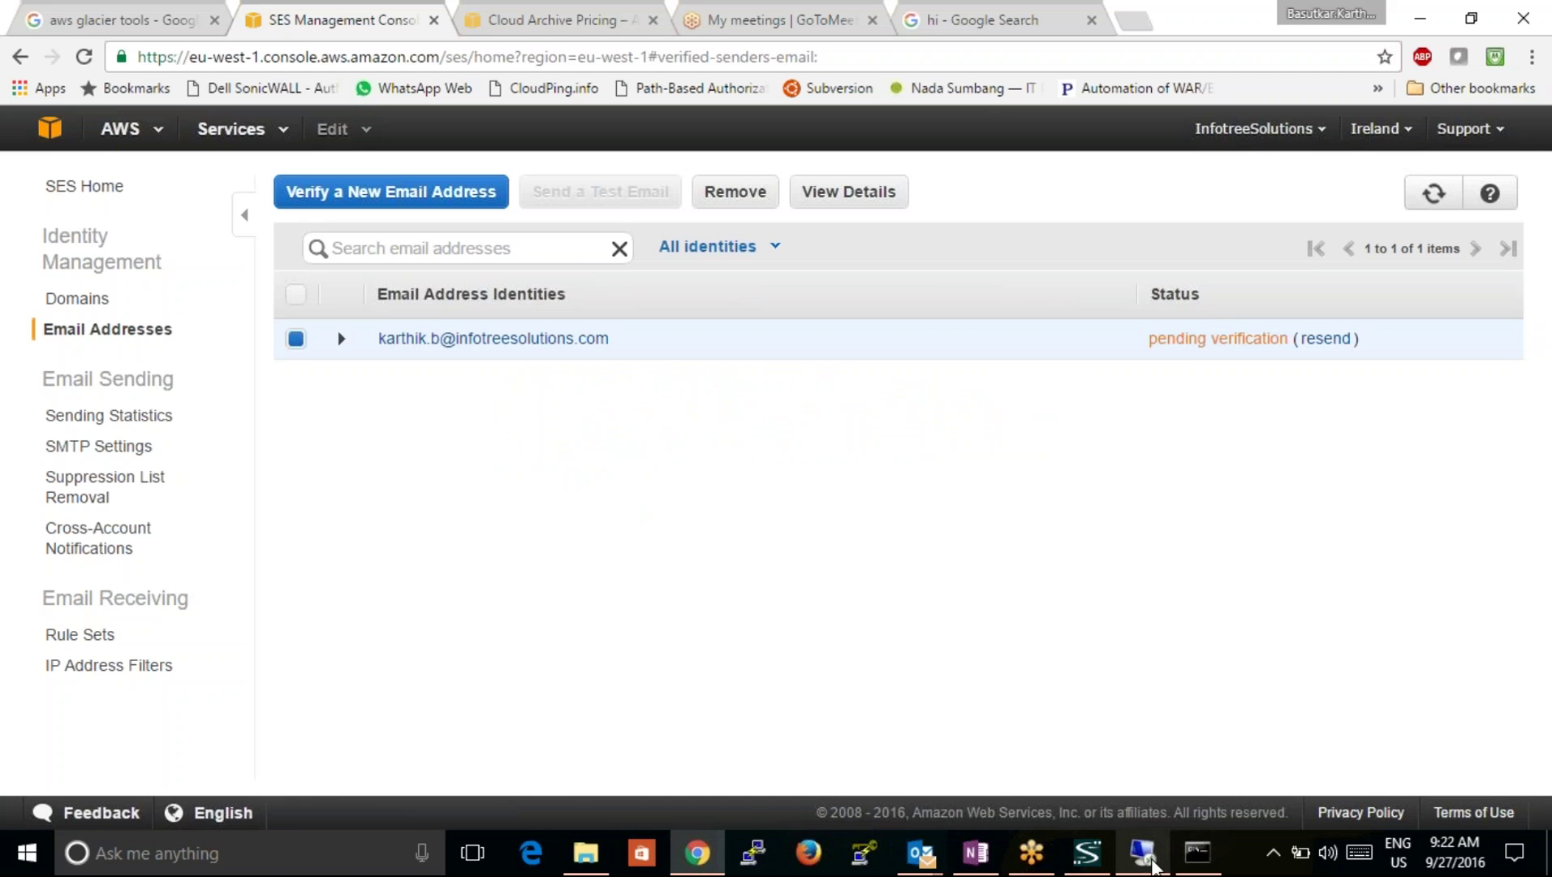
{"action": "left_click", "coordinate": [1145, 854]}
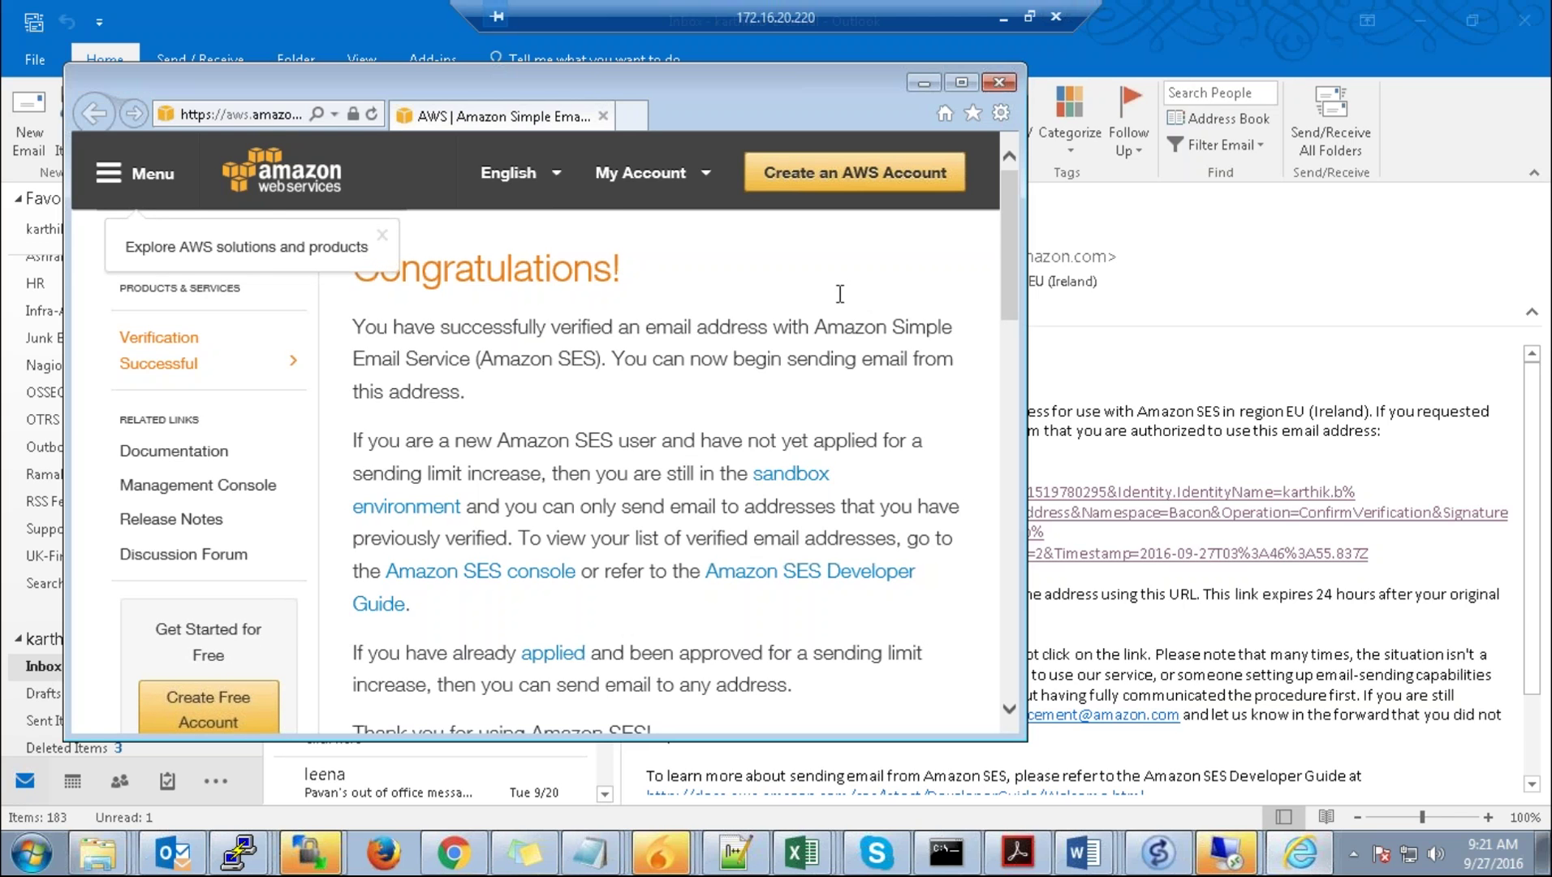
{"action": "left_click", "coordinate": [923, 84]}
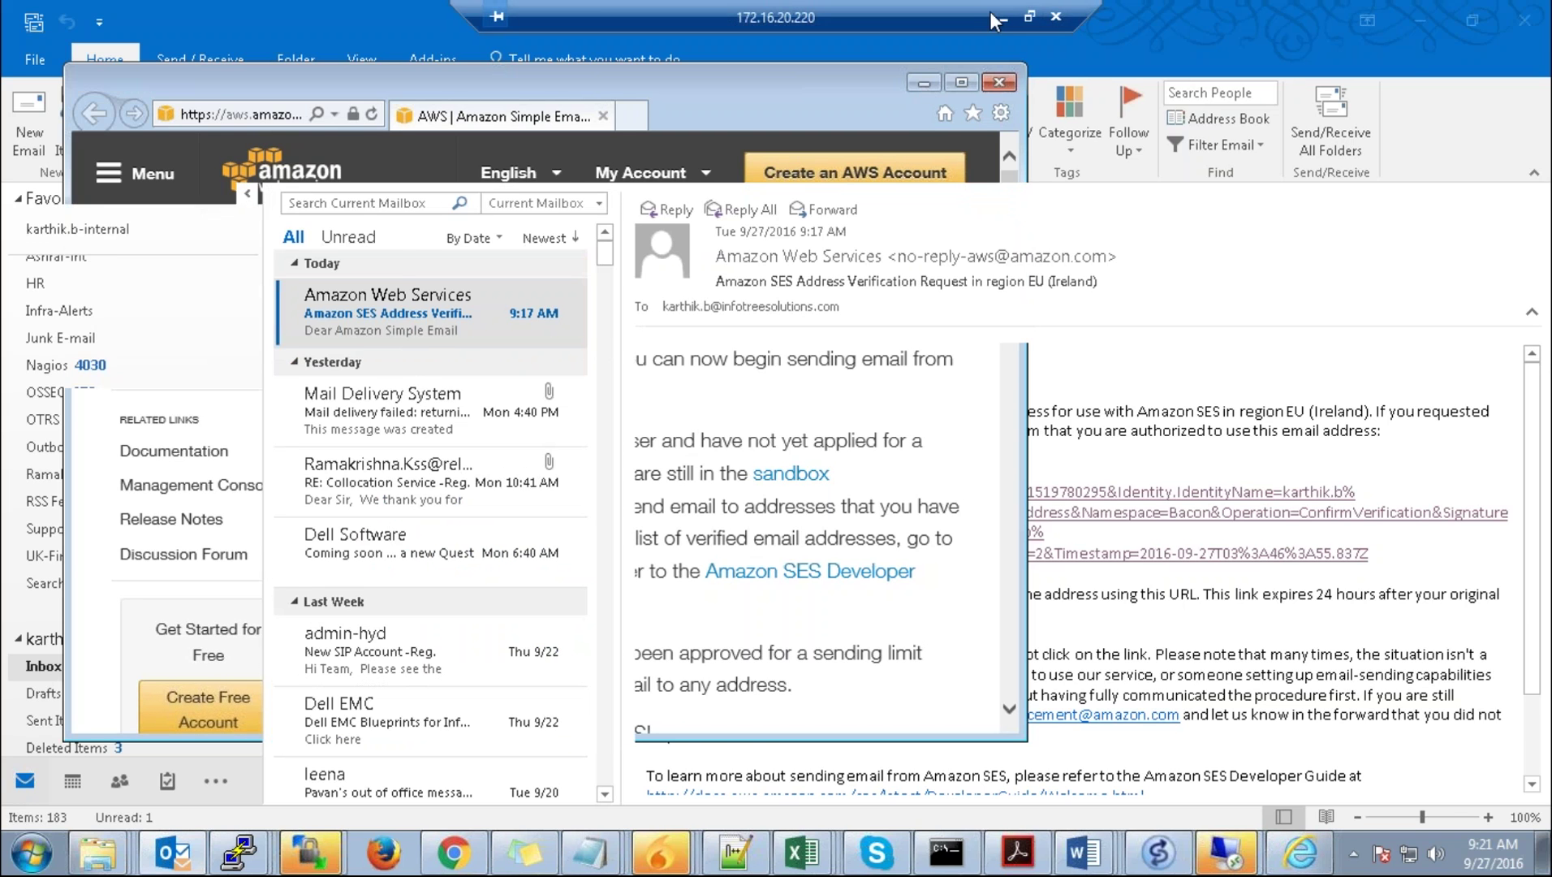
{"action": "left_click", "coordinate": [1004, 16]}
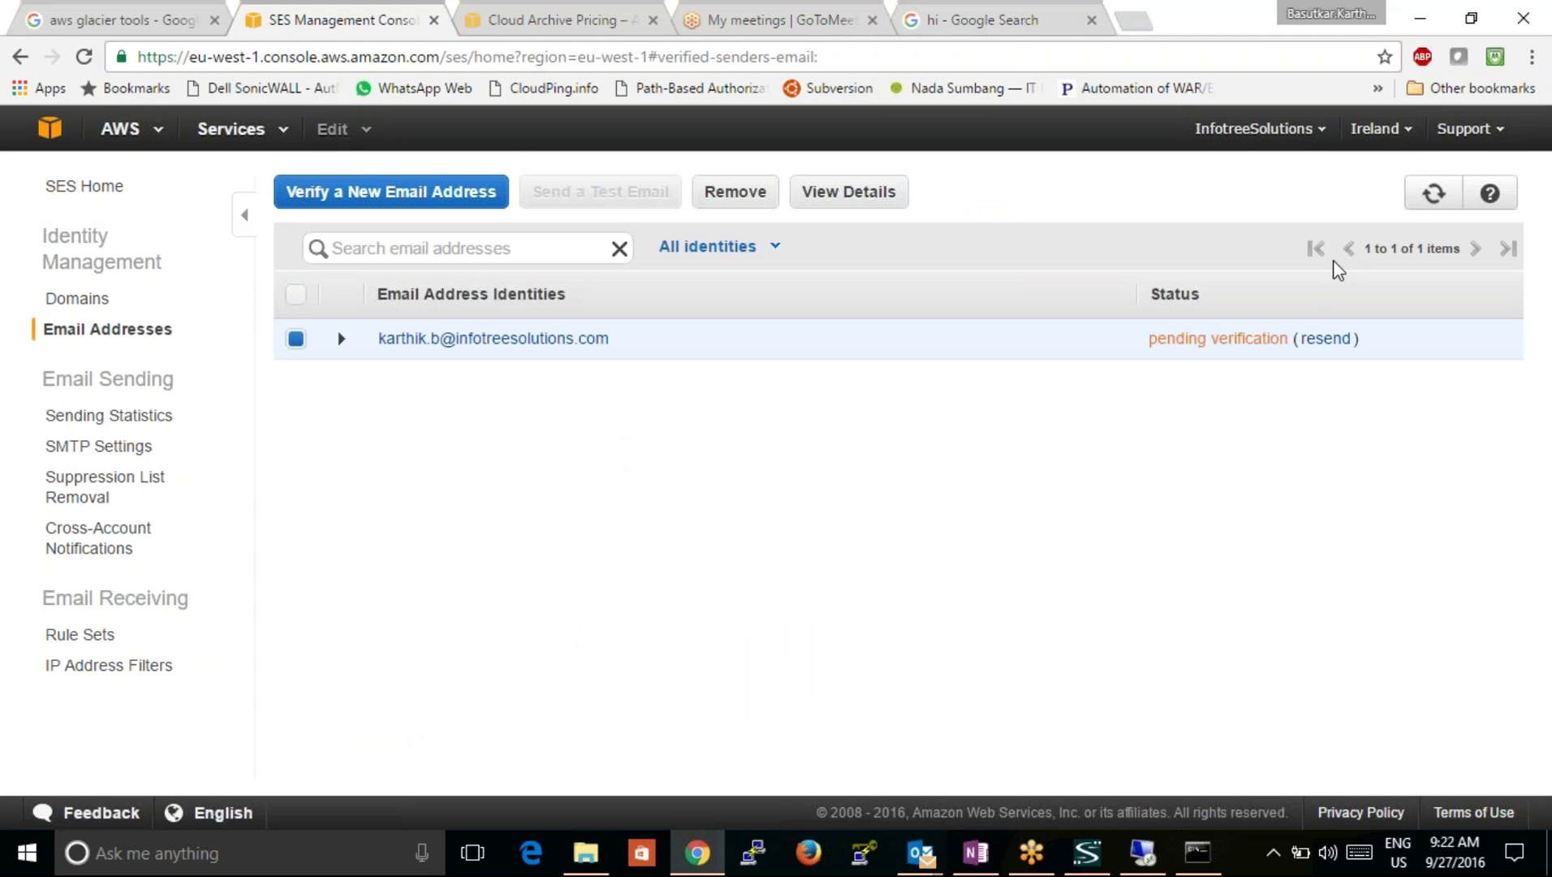
{"action": "left_click", "coordinate": [1422, 210]}
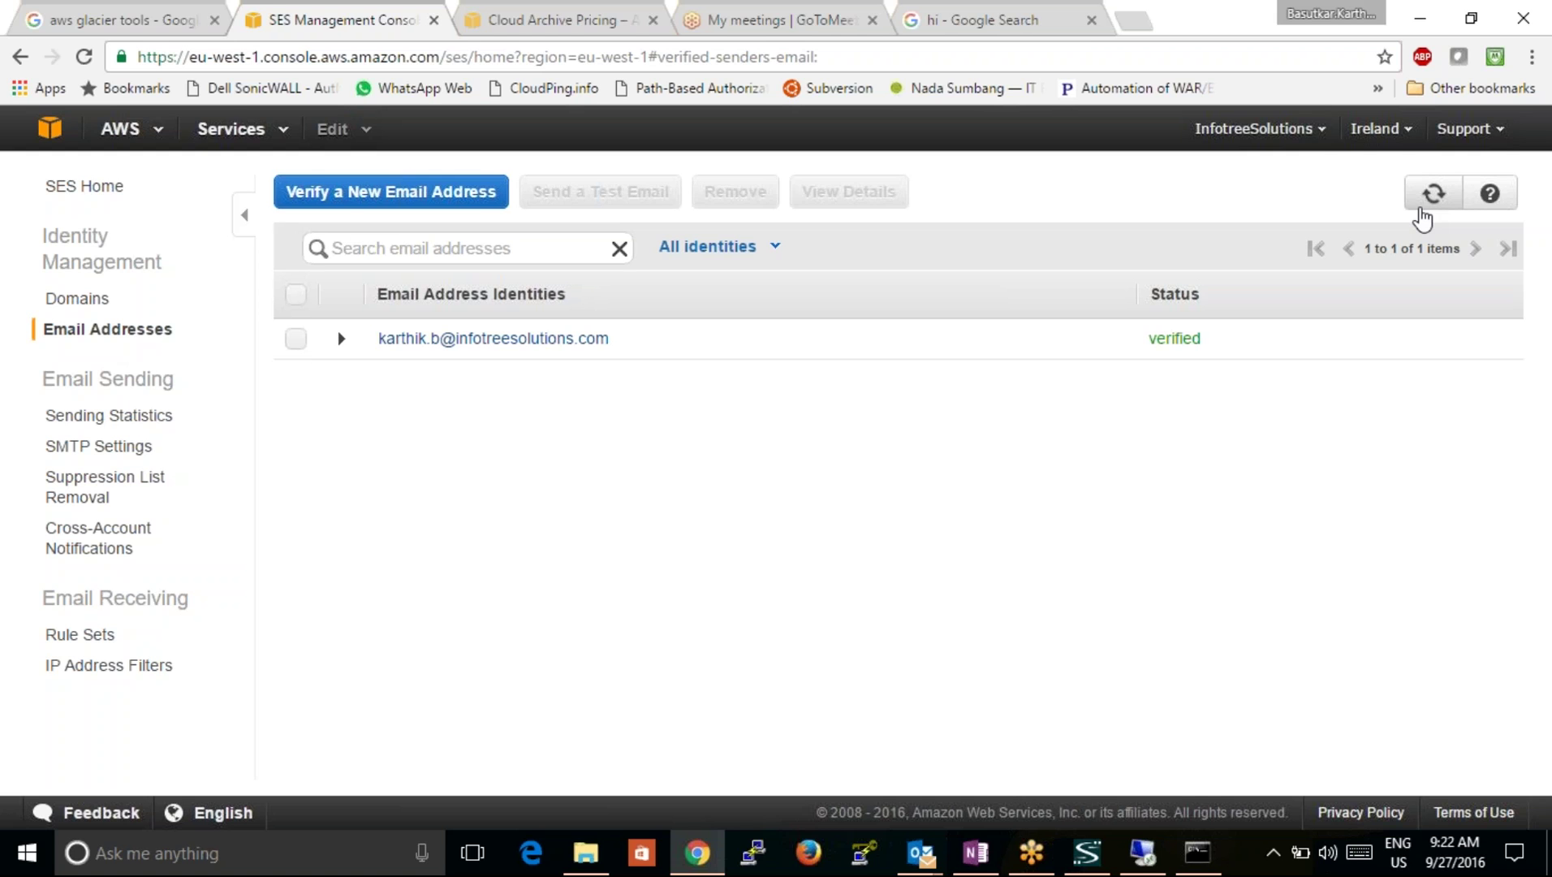
Step: Switch to the Remote Desktop session showing the SES verification email in Outlook
{"action": "left_click", "coordinate": [1142, 853]}
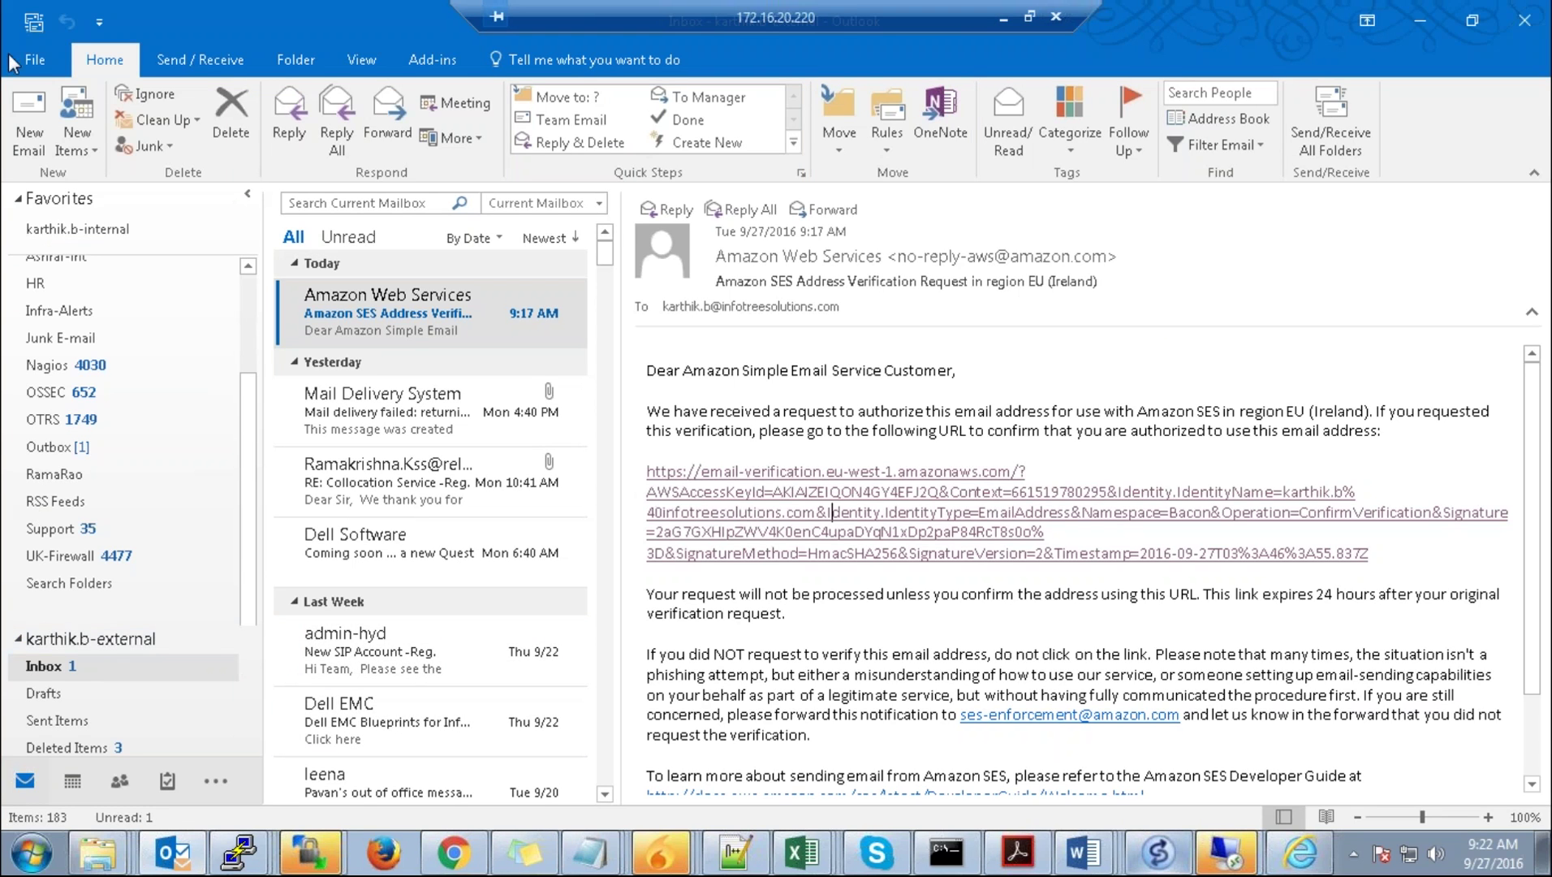
Step: Open Outlook's Account Settings list and select the External mail account
{"action": "left_click", "coordinate": [34, 60]}
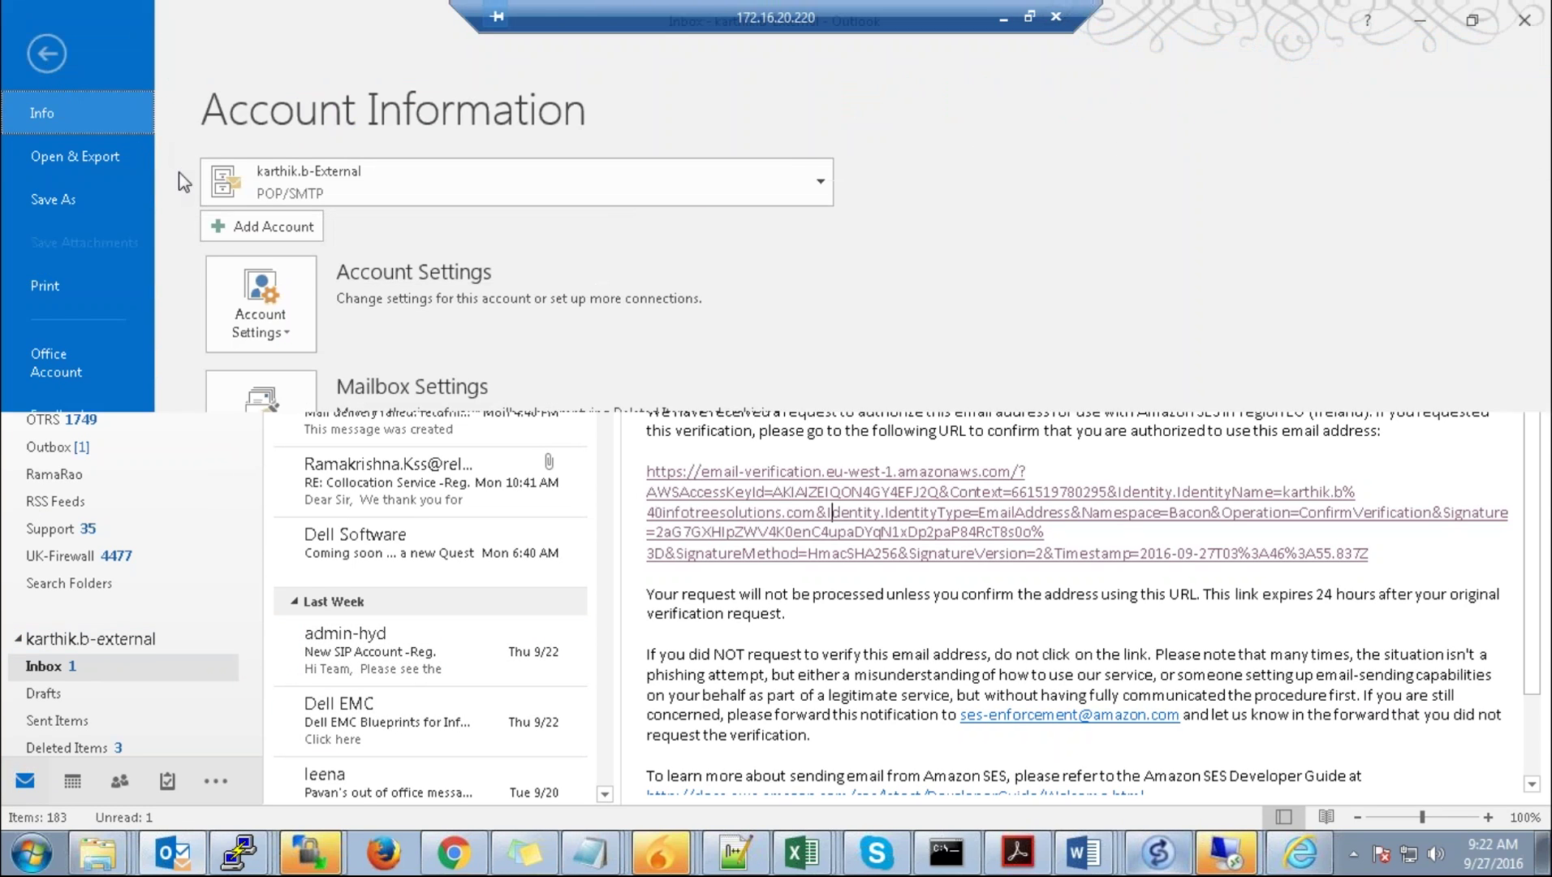
{"action": "left_click", "coordinate": [264, 300]}
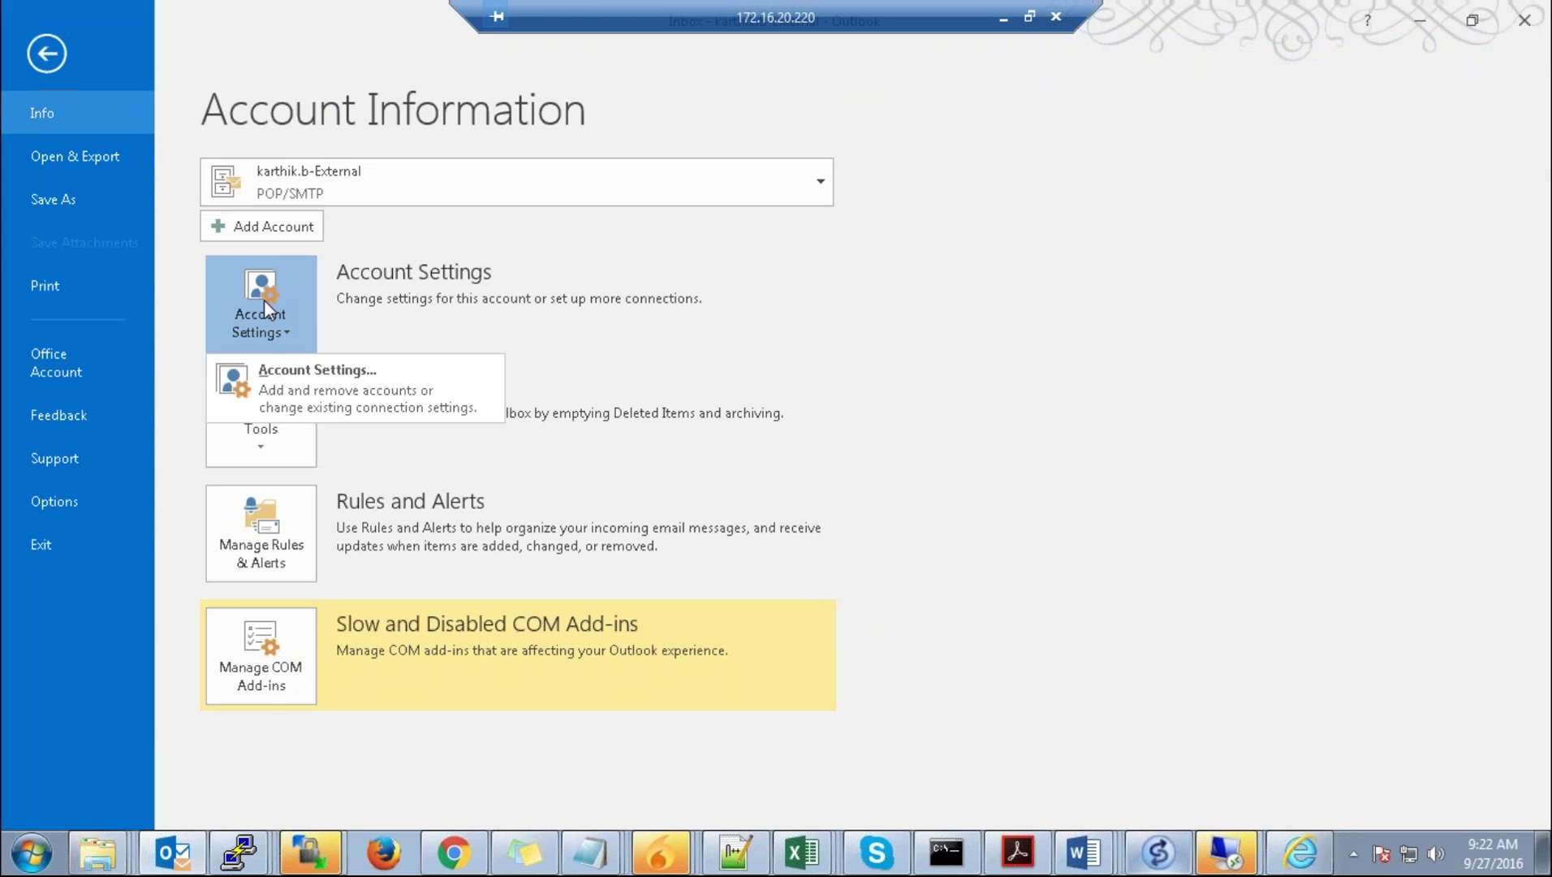
{"action": "left_click", "coordinate": [335, 398]}
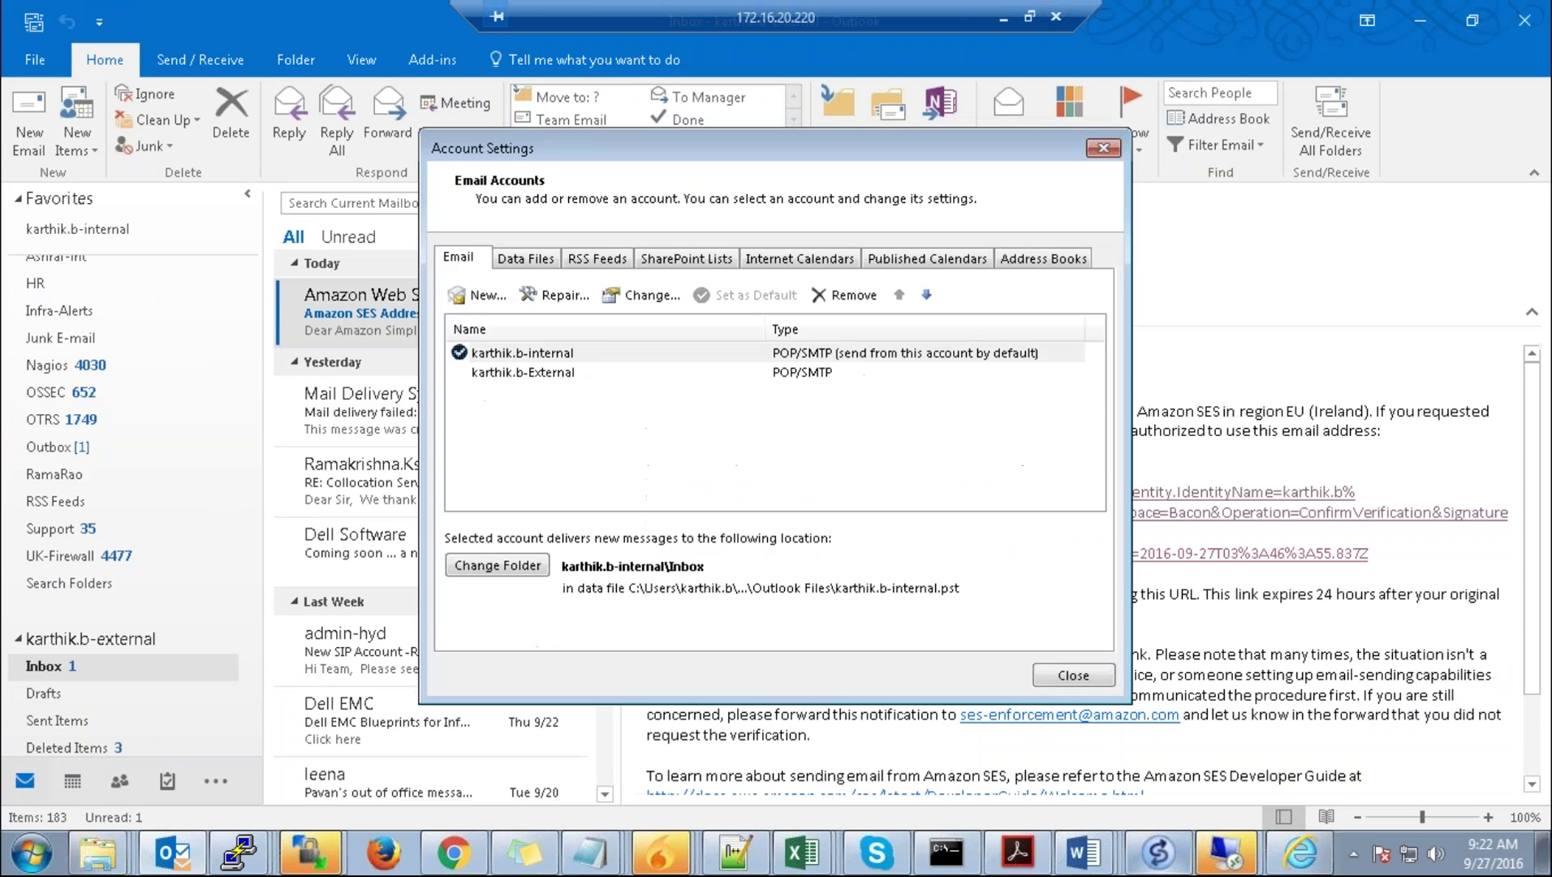
{"action": "left_click", "coordinate": [581, 375]}
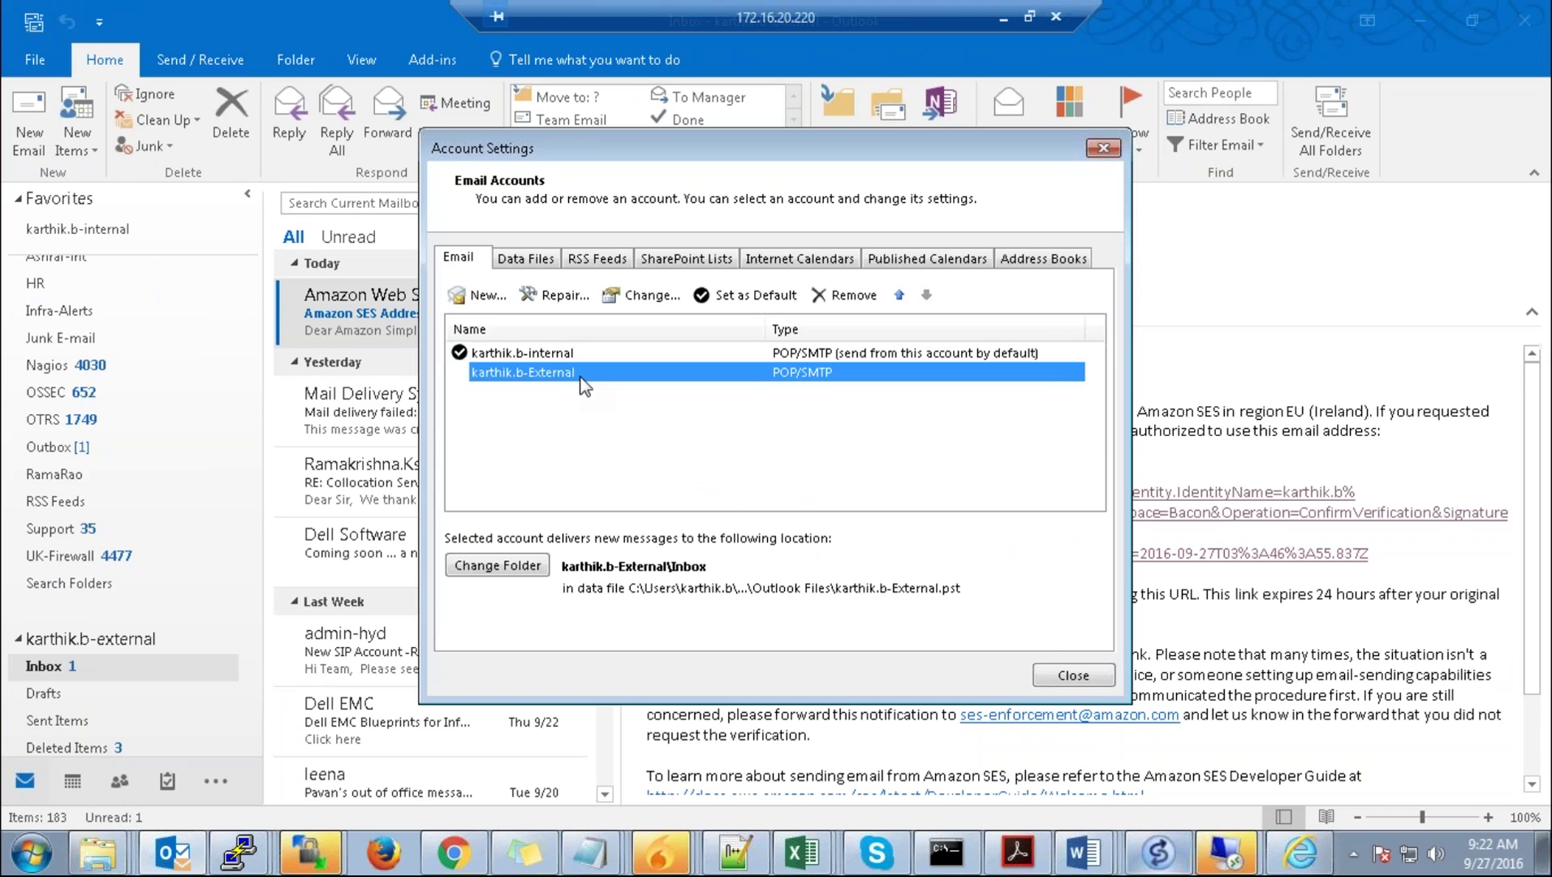
{"action": "left_click", "coordinate": [559, 354]}
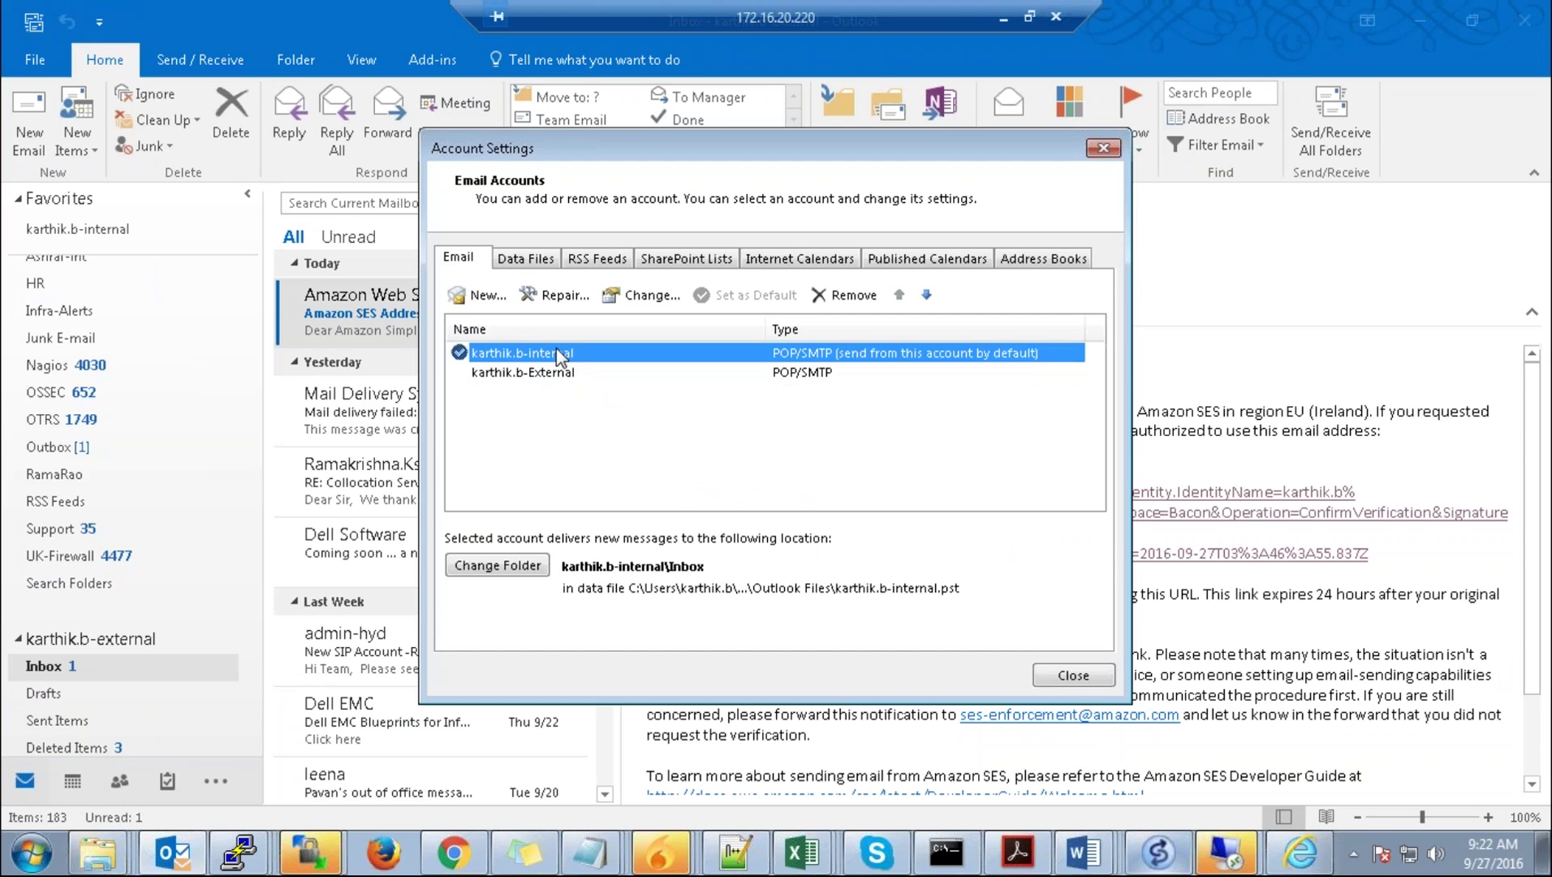
{"action": "left_click", "coordinate": [556, 376]}
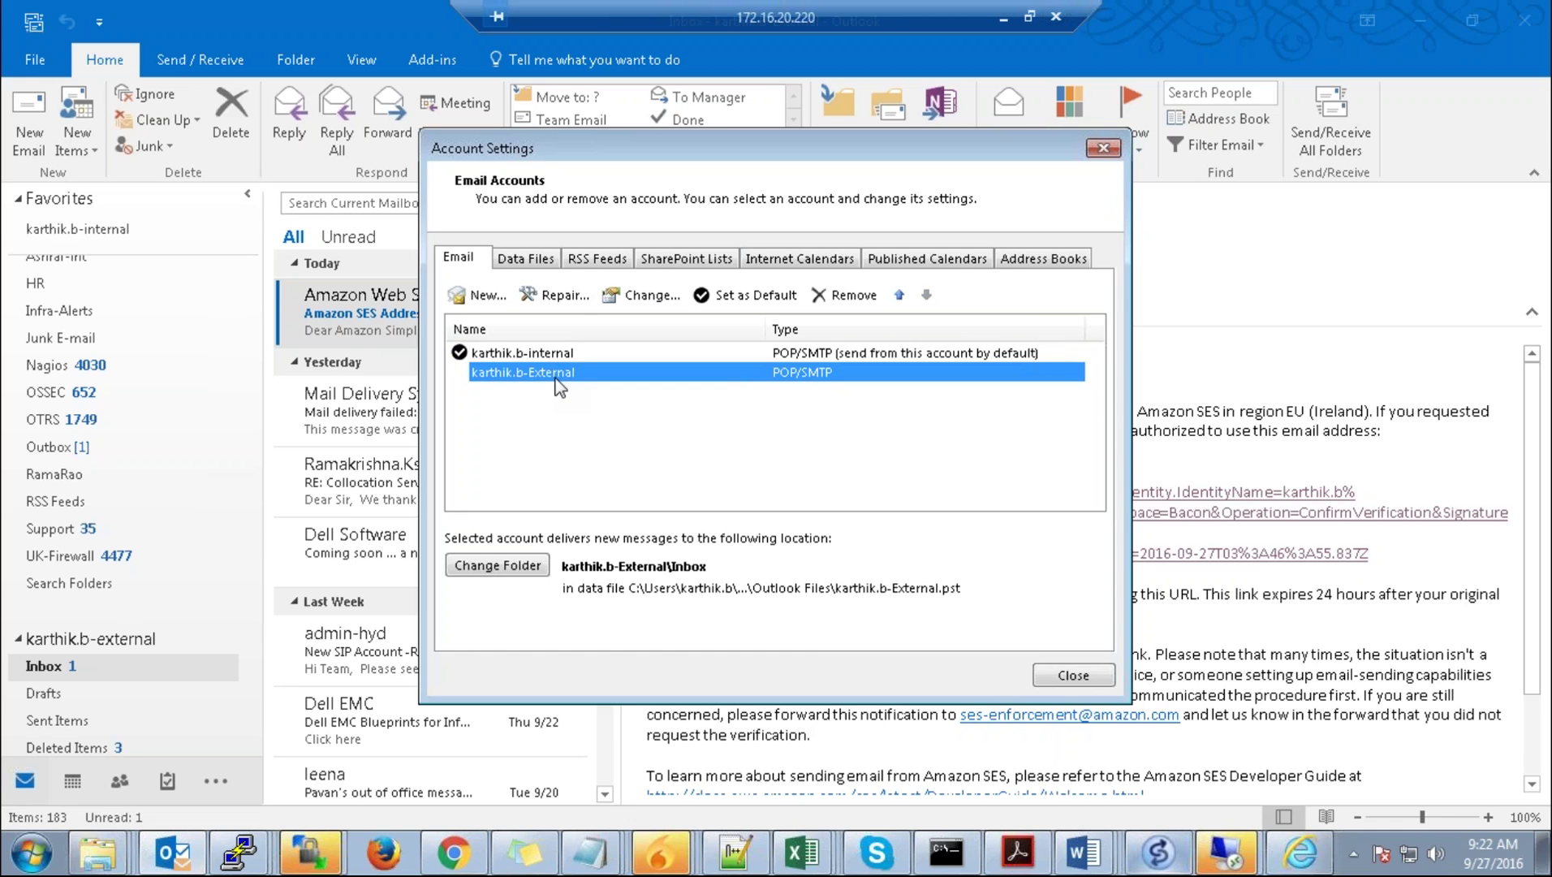
Step: Repair the External account with manual setup and select the mail.infotreesolutions.com SMTP server value
{"action": "left_click", "coordinate": [571, 298]}
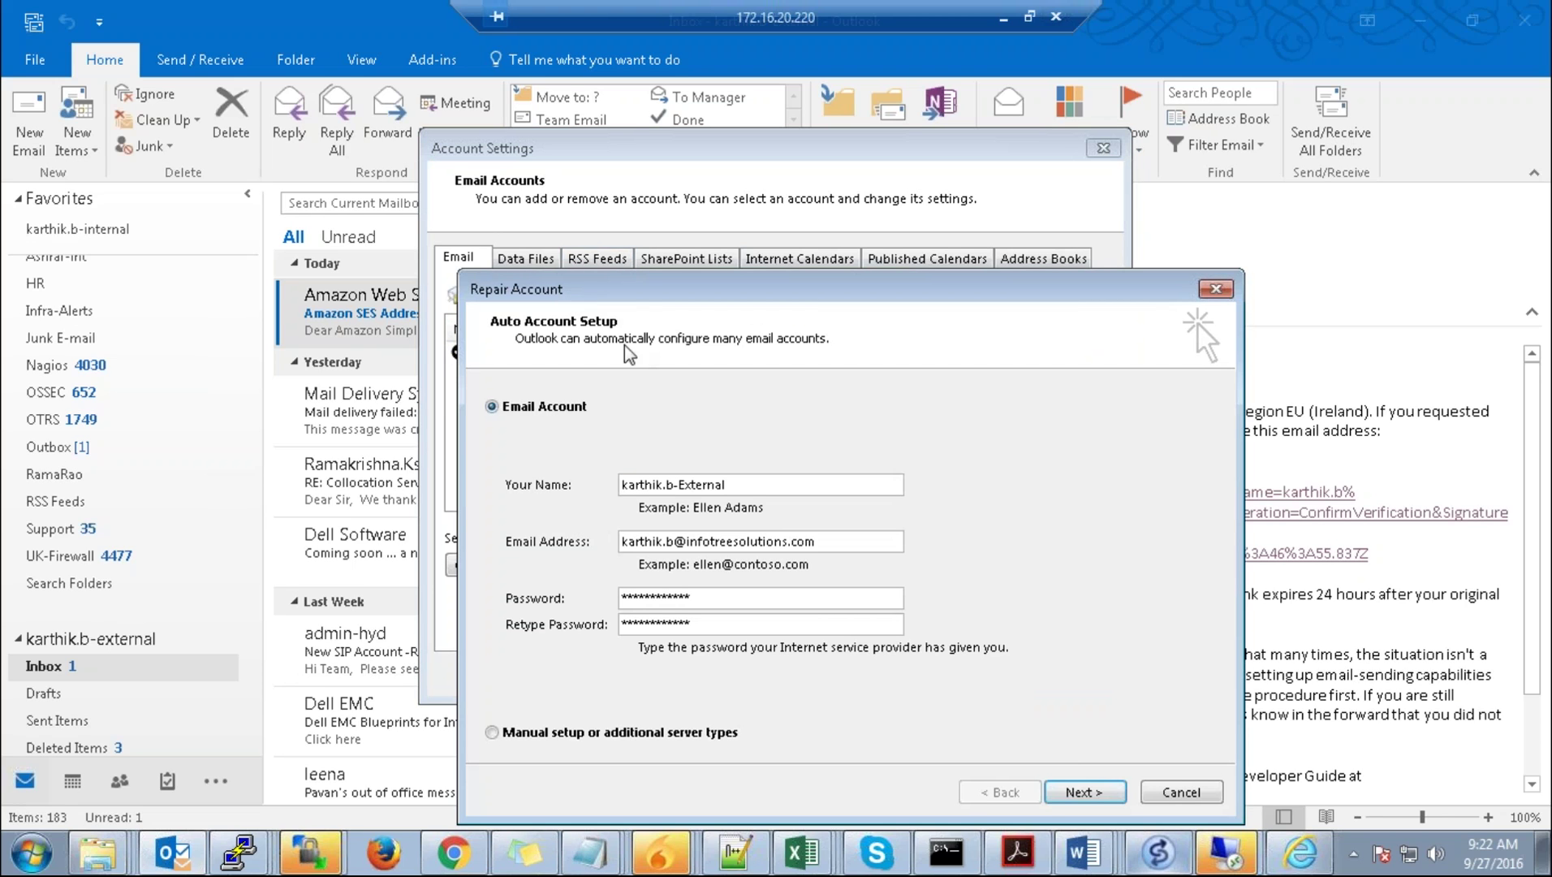
{"action": "left_click", "coordinate": [701, 741]}
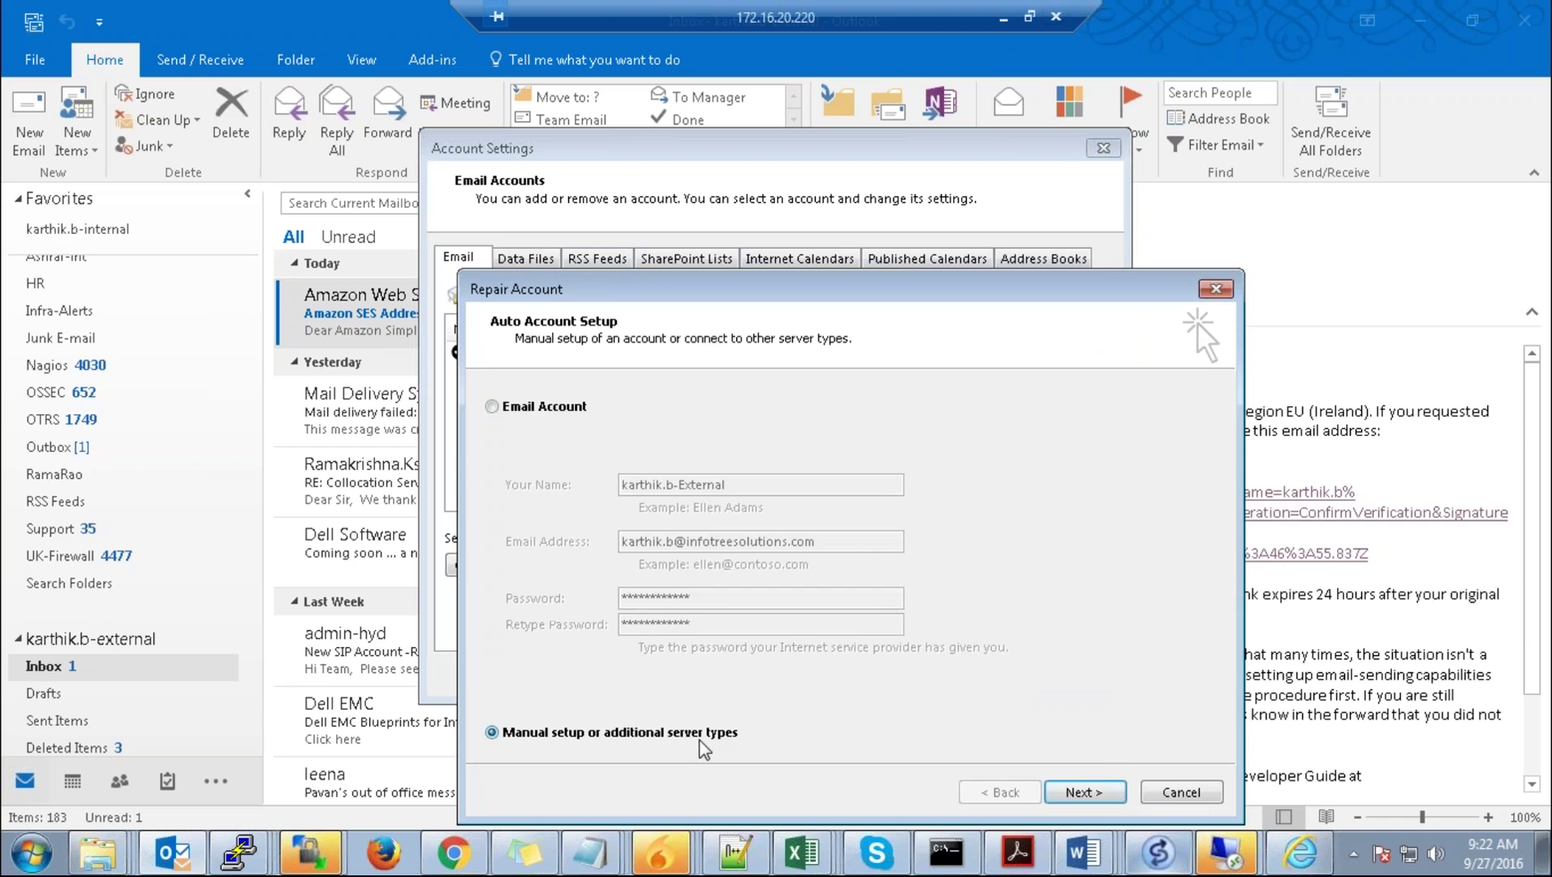
{"action": "left_click", "coordinate": [1123, 796]}
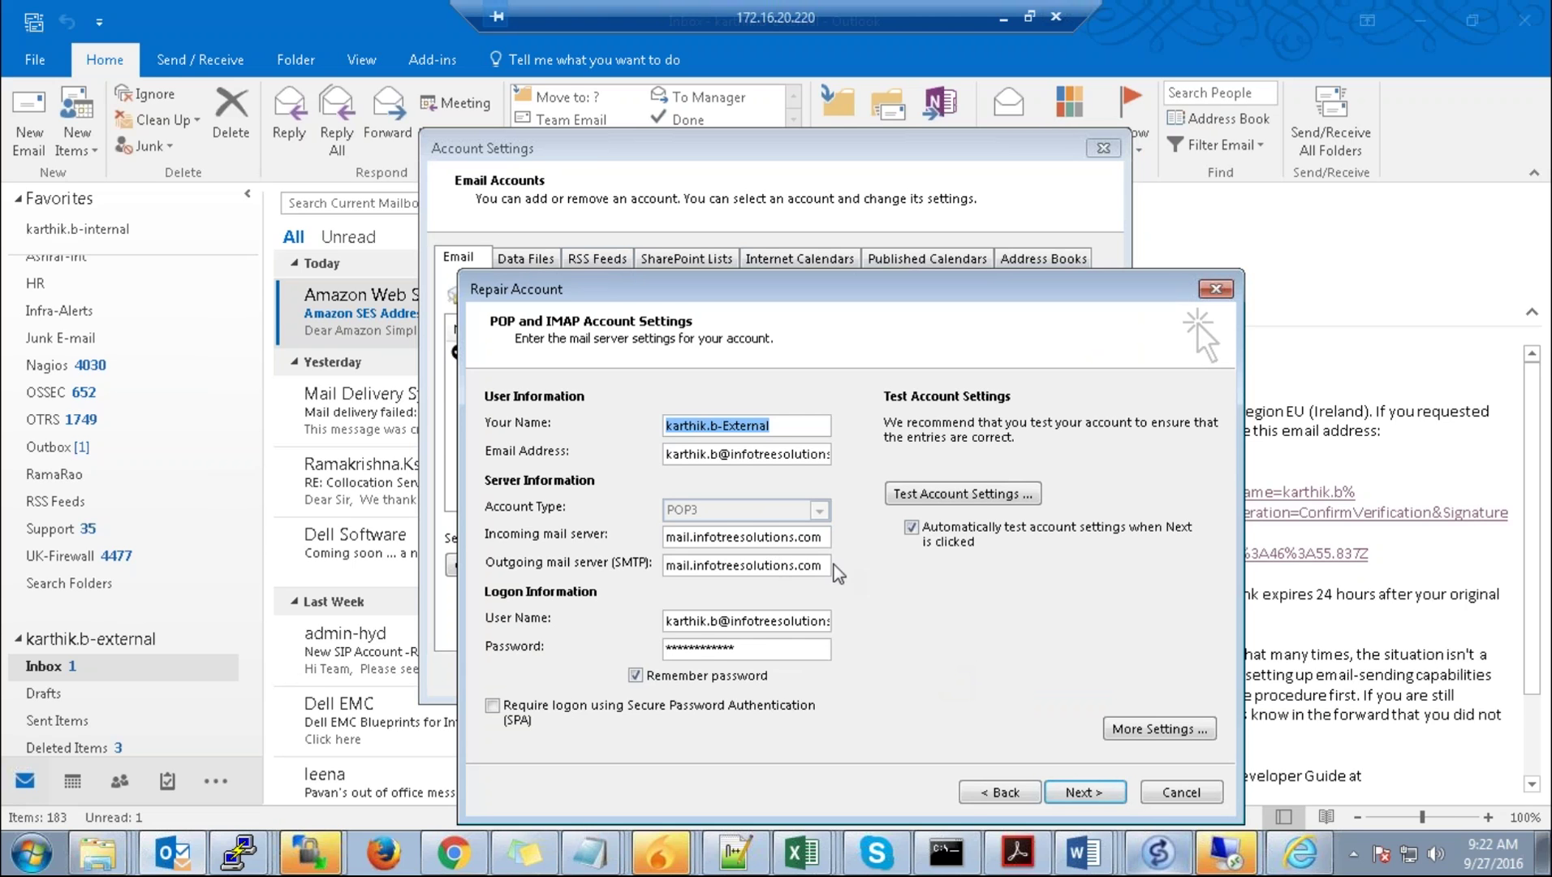
{"action": "left_click_drag", "start_coordinate": [823, 564], "coordinate": [664, 566]}
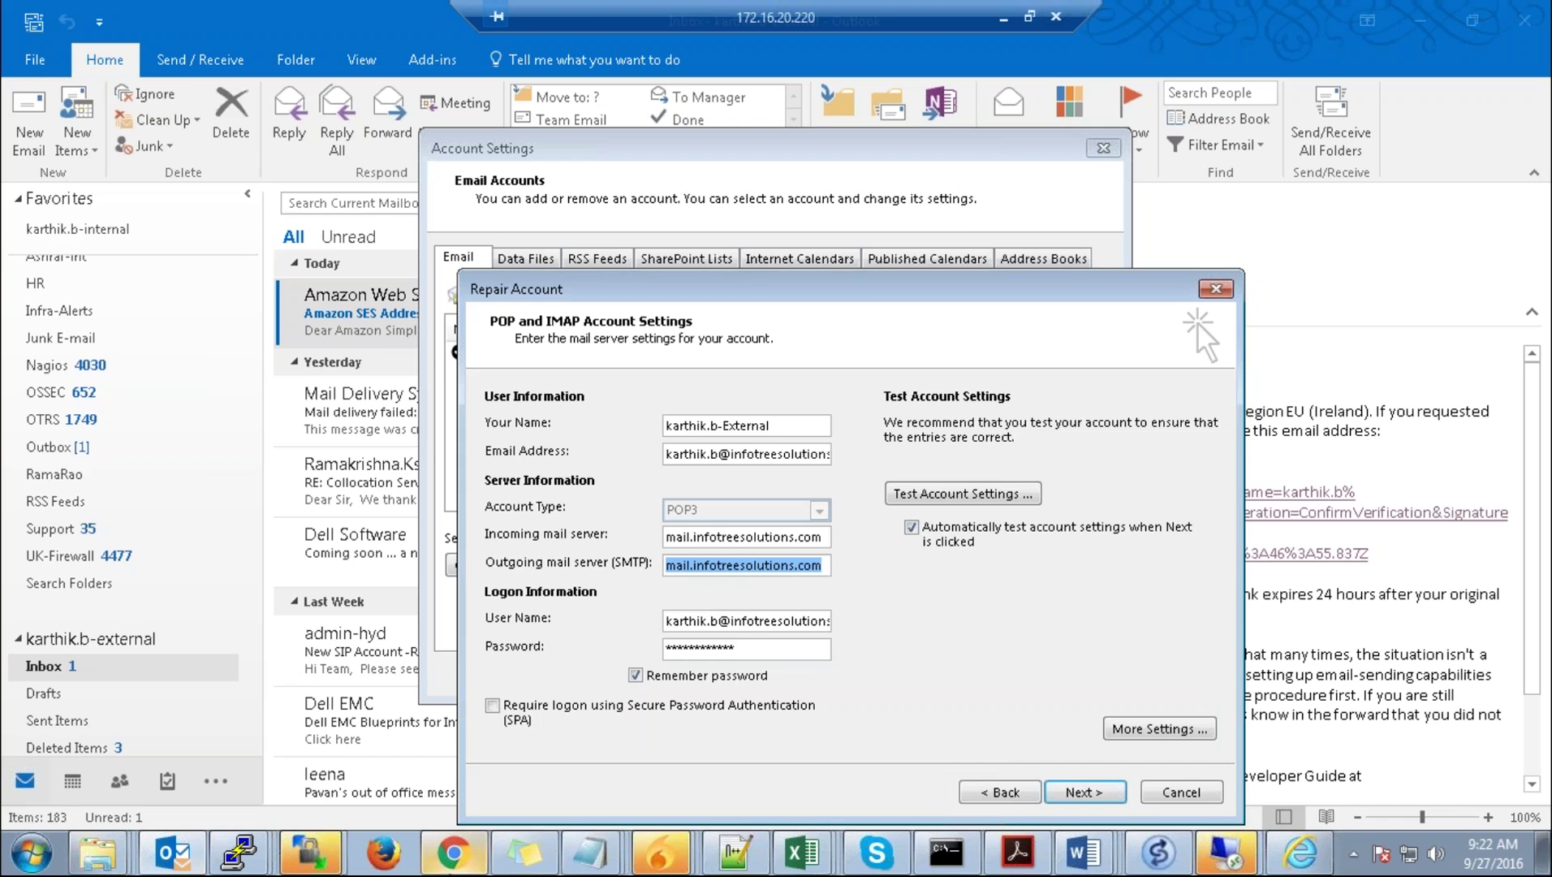
{"action": "left_click", "coordinate": [1003, 17]}
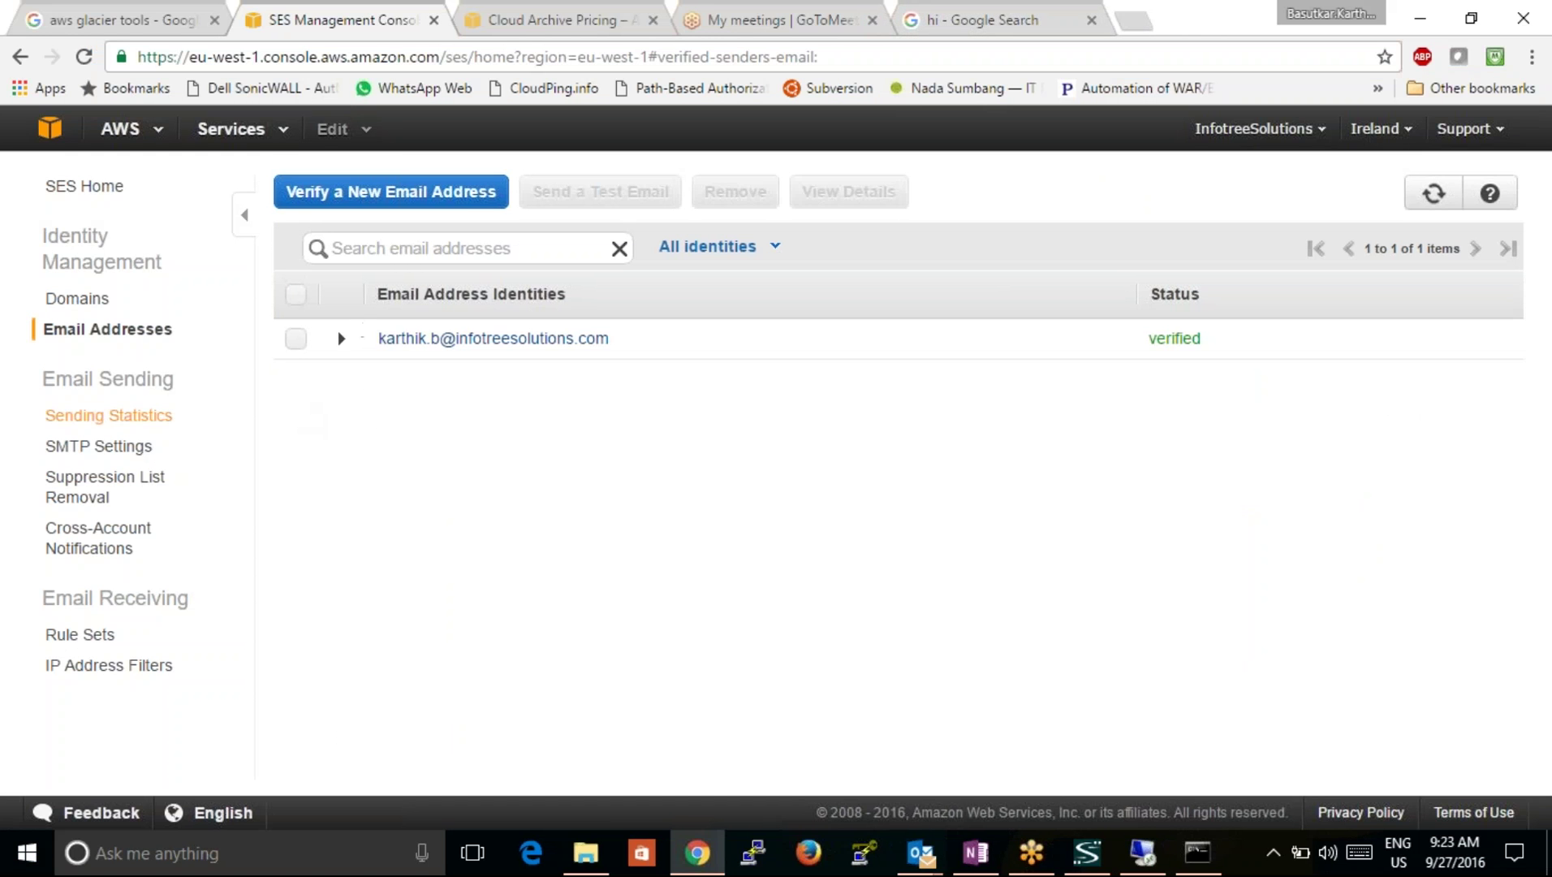
Step: Note SES server email-smtp.eu-west-1.amazonaws.com and ports 25, 465, 587, then request SMTP credentials
{"action": "left_click", "coordinate": [111, 459]}
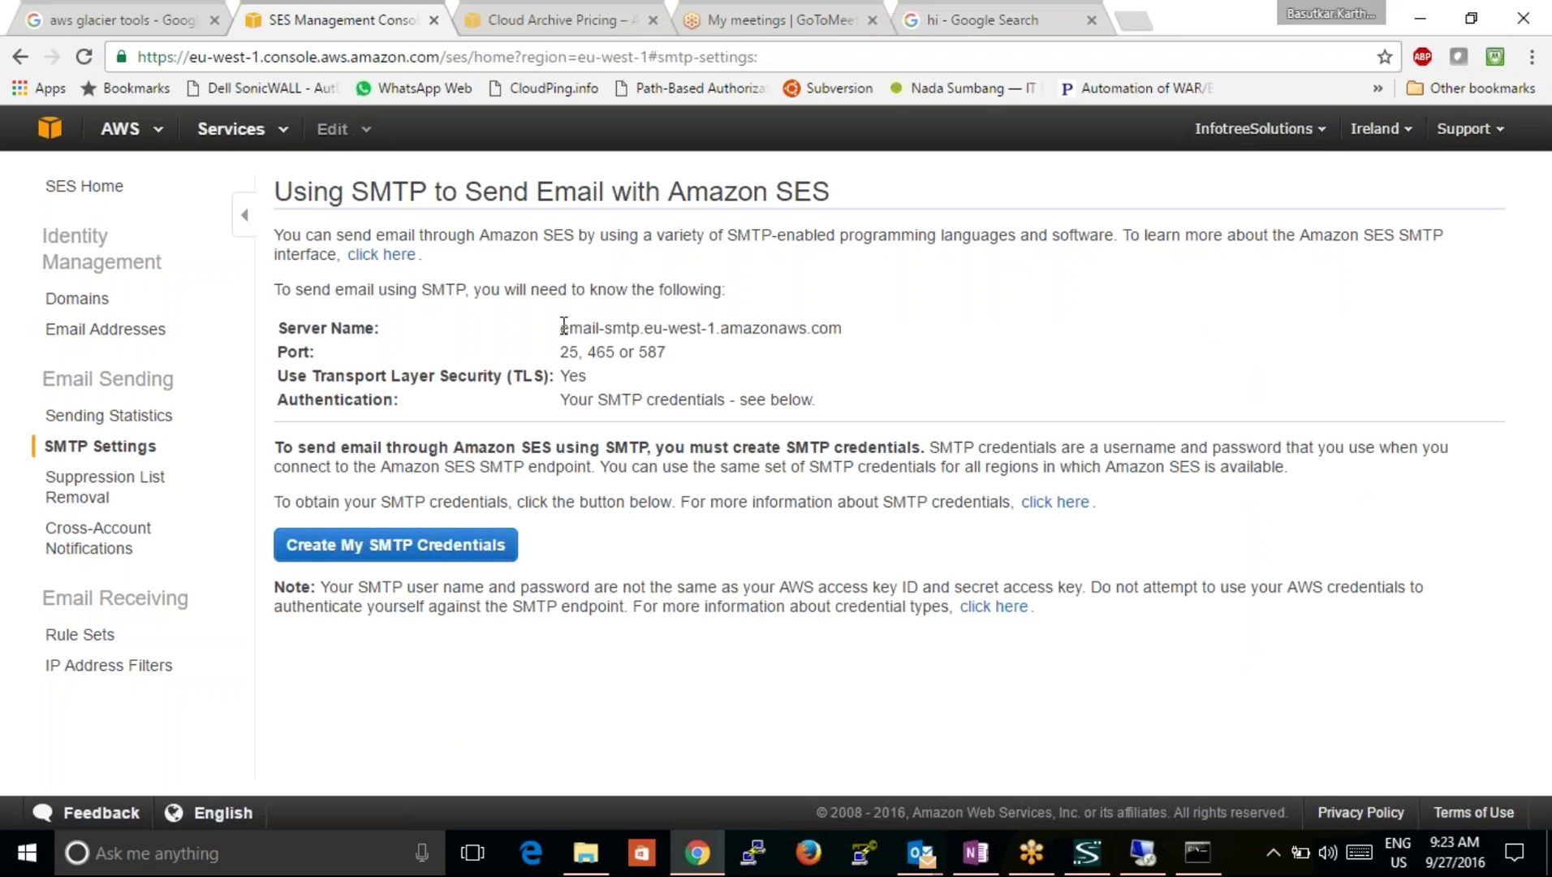
{"action": "left_click_drag", "start_coordinate": [564, 326], "coordinate": [833, 318]}
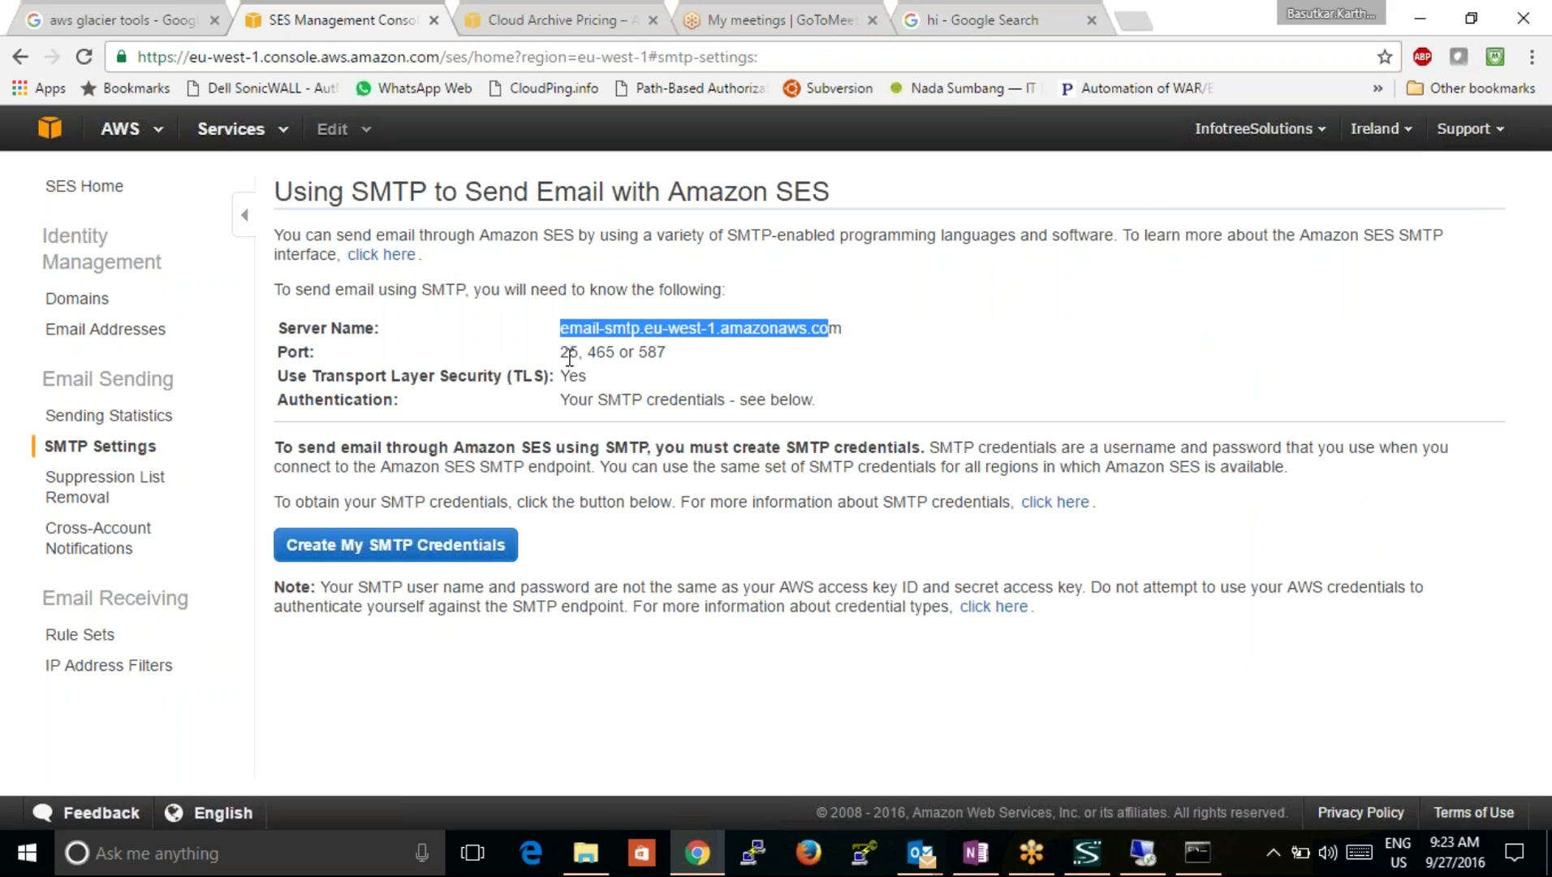
{"action": "left_click_drag", "start_coordinate": [562, 351], "coordinate": [645, 359]}
{"action": "left_click", "coordinate": [645, 358]}
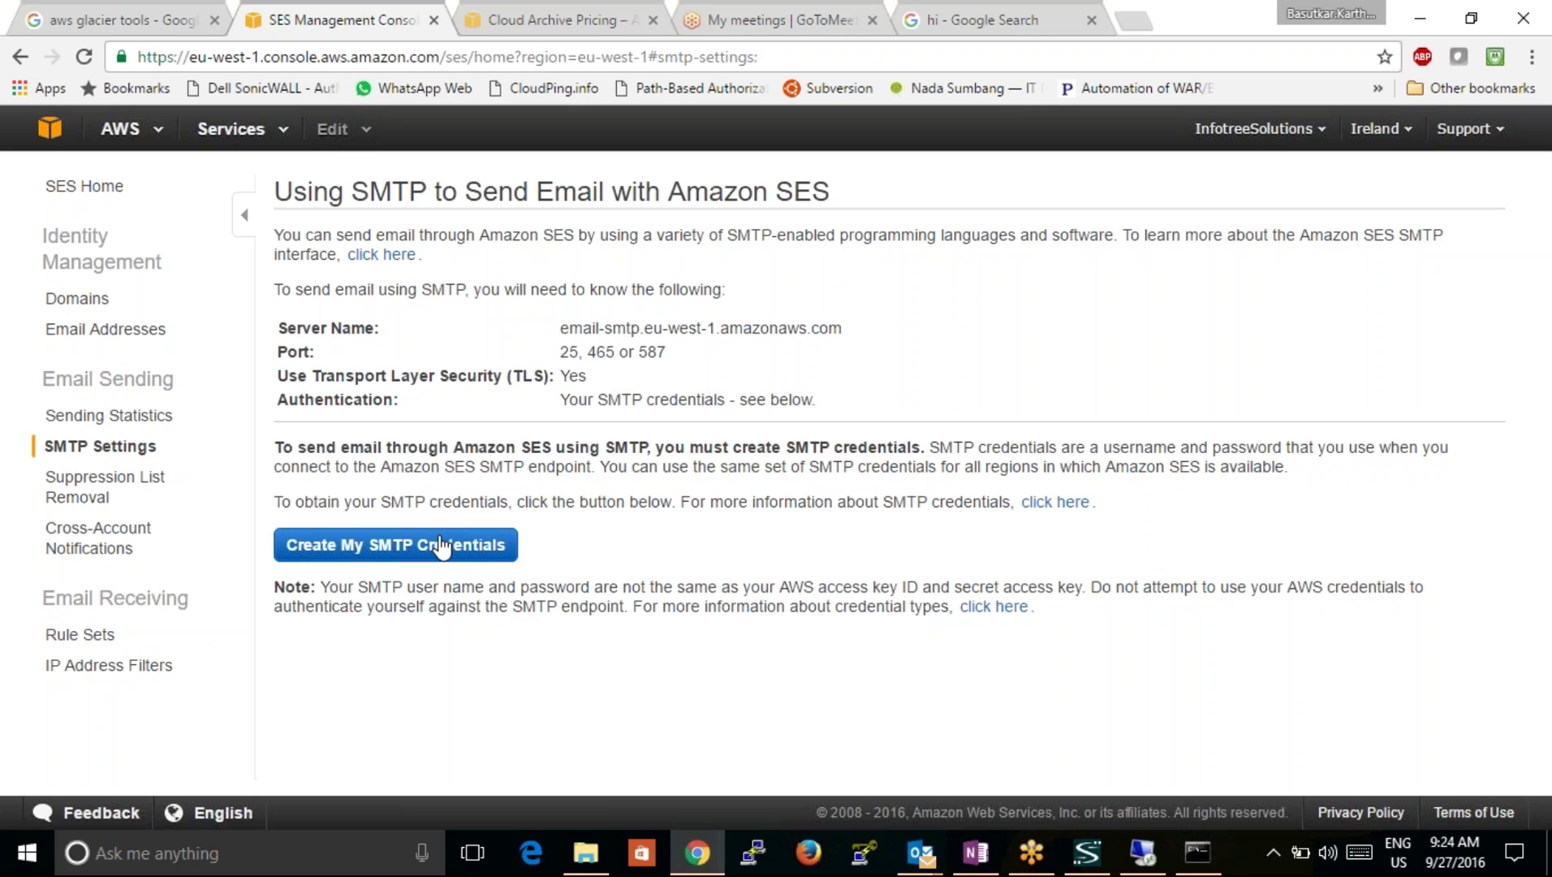
{"action": "left_click", "coordinate": [441, 546]}
Step: Name the IAM SMTP user 'ses' followed by the user's e-mail address and submit it
{"action": "left_click", "coordinate": [454, 552]}
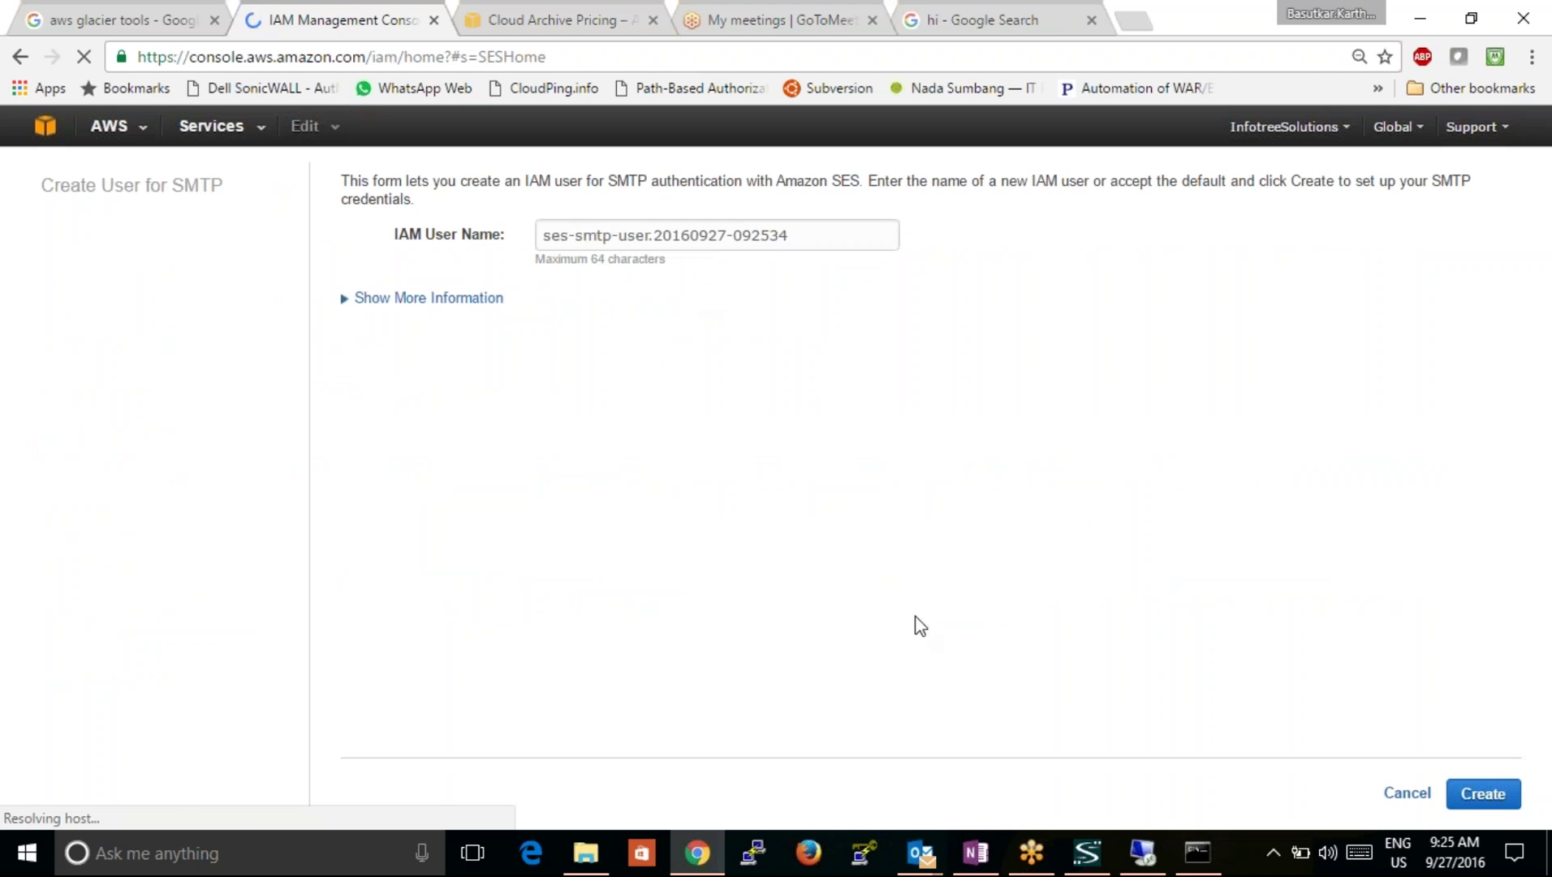
{"action": "left_click", "coordinate": [819, 234]}
{"action": "type", "text": "-"}
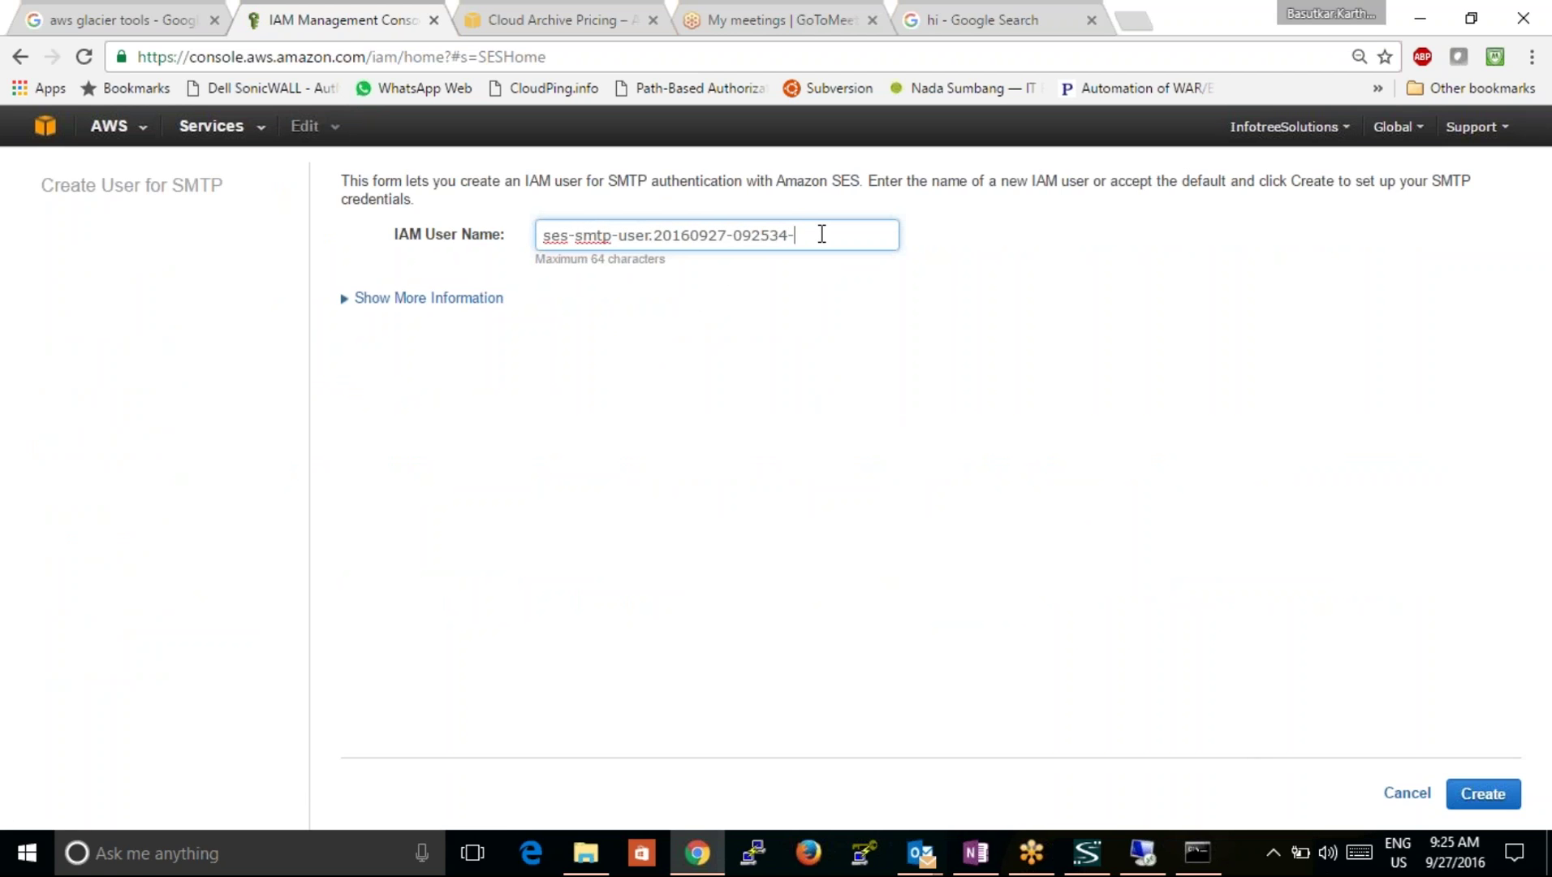
{"action": "key", "text": "BackSpace"}
{"action": "key", "text": "BackSpace"}
{"action": "key", "text": "BackSpace"}
{"action": "key", "text": "BackSpace"}
{"action": "key", "text": "BackSpace"}
{"action": "key", "text": "BackSpace"}
{"action": "key", "text": "BackSpace"}
{"action": "key", "text": "BackSpace"}
{"action": "key", "text": "BackSpace"}
{"action": "key", "text": "BackSpace"}
{"action": "key", "text": "BackSpace"}
{"action": "key", "text": "BackSpace"}
{"action": "key", "text": "BackSpace"}
{"action": "key", "text": "BackSpace"}
{"action": "key", "text": "BackSpace"}
{"action": "key", "text": "BackSpace"}
{"action": "key", "text": "BackSpace"}
{"action": "key", "text": "BackSpace"}
{"action": "key", "text": "BackSpace"}
{"action": "key", "text": "BackSpace"}
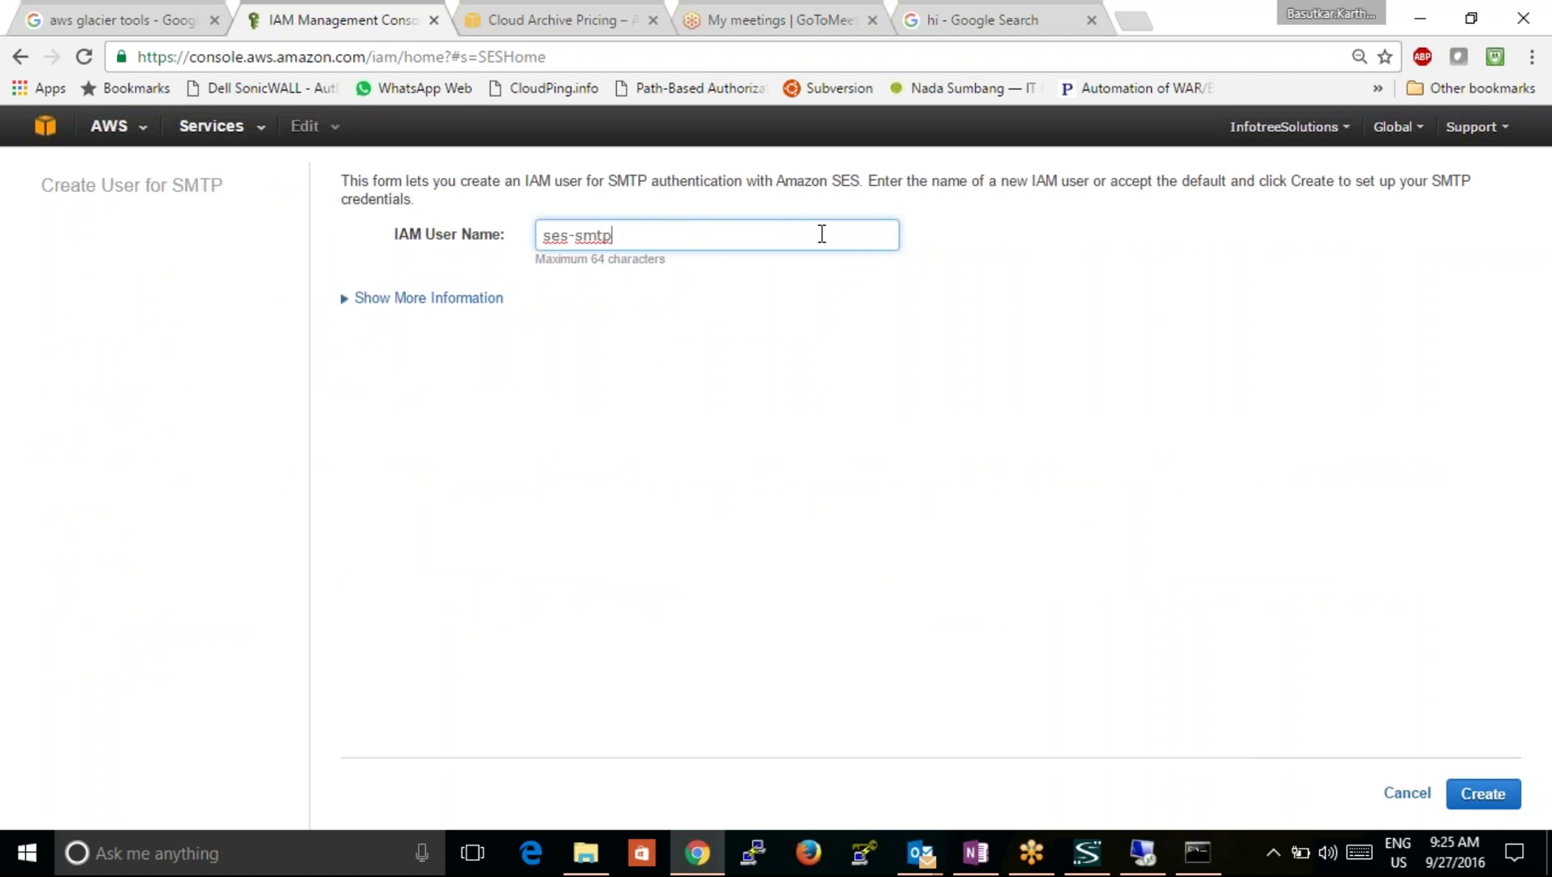
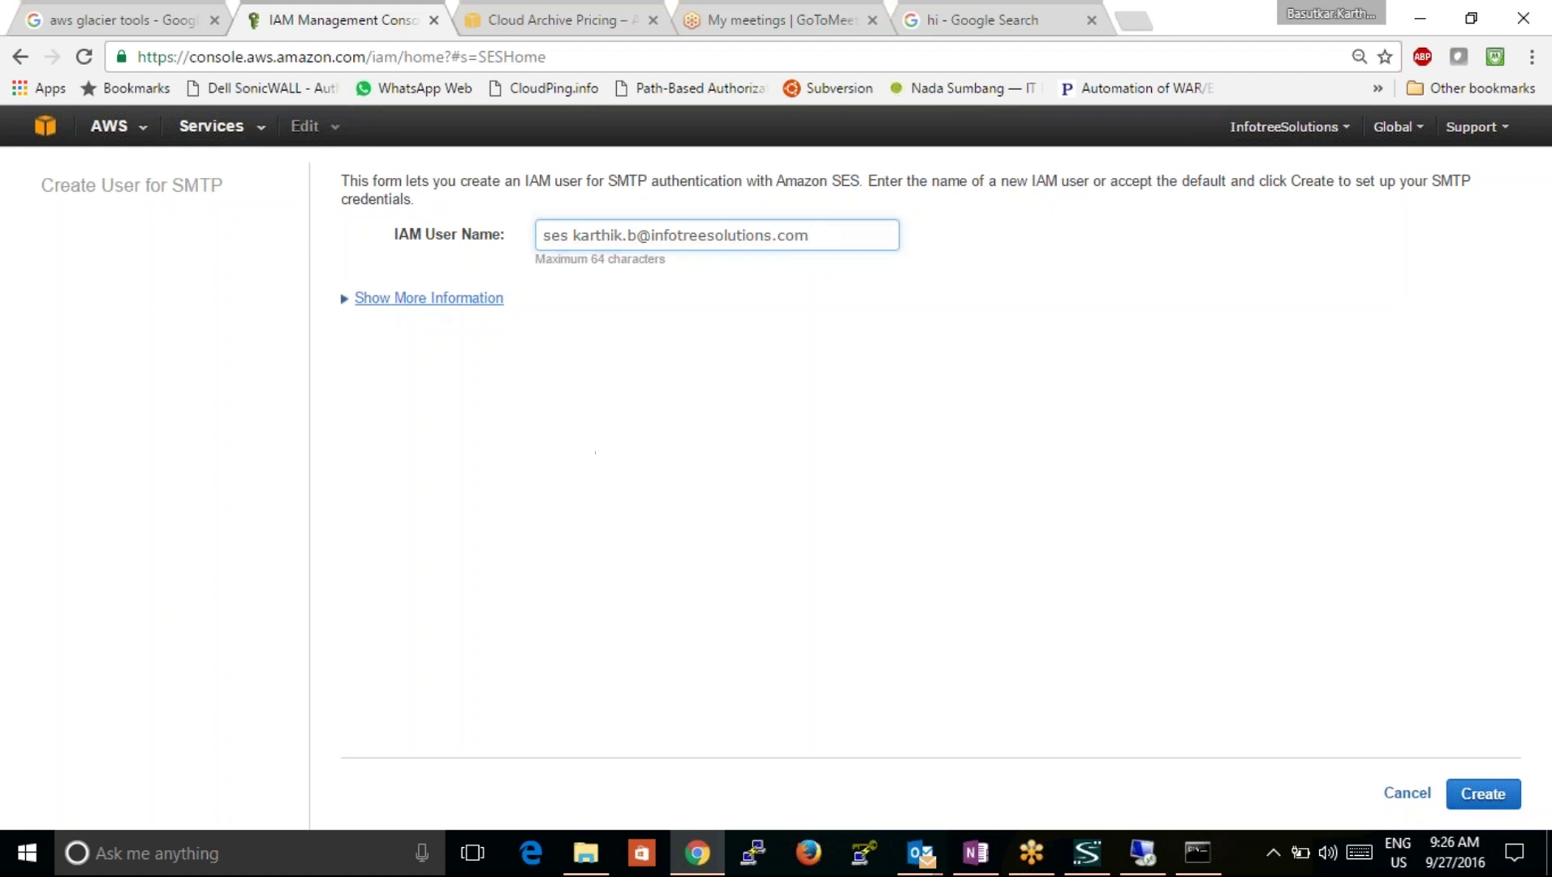
{"action": "left_click", "coordinate": [420, 299]}
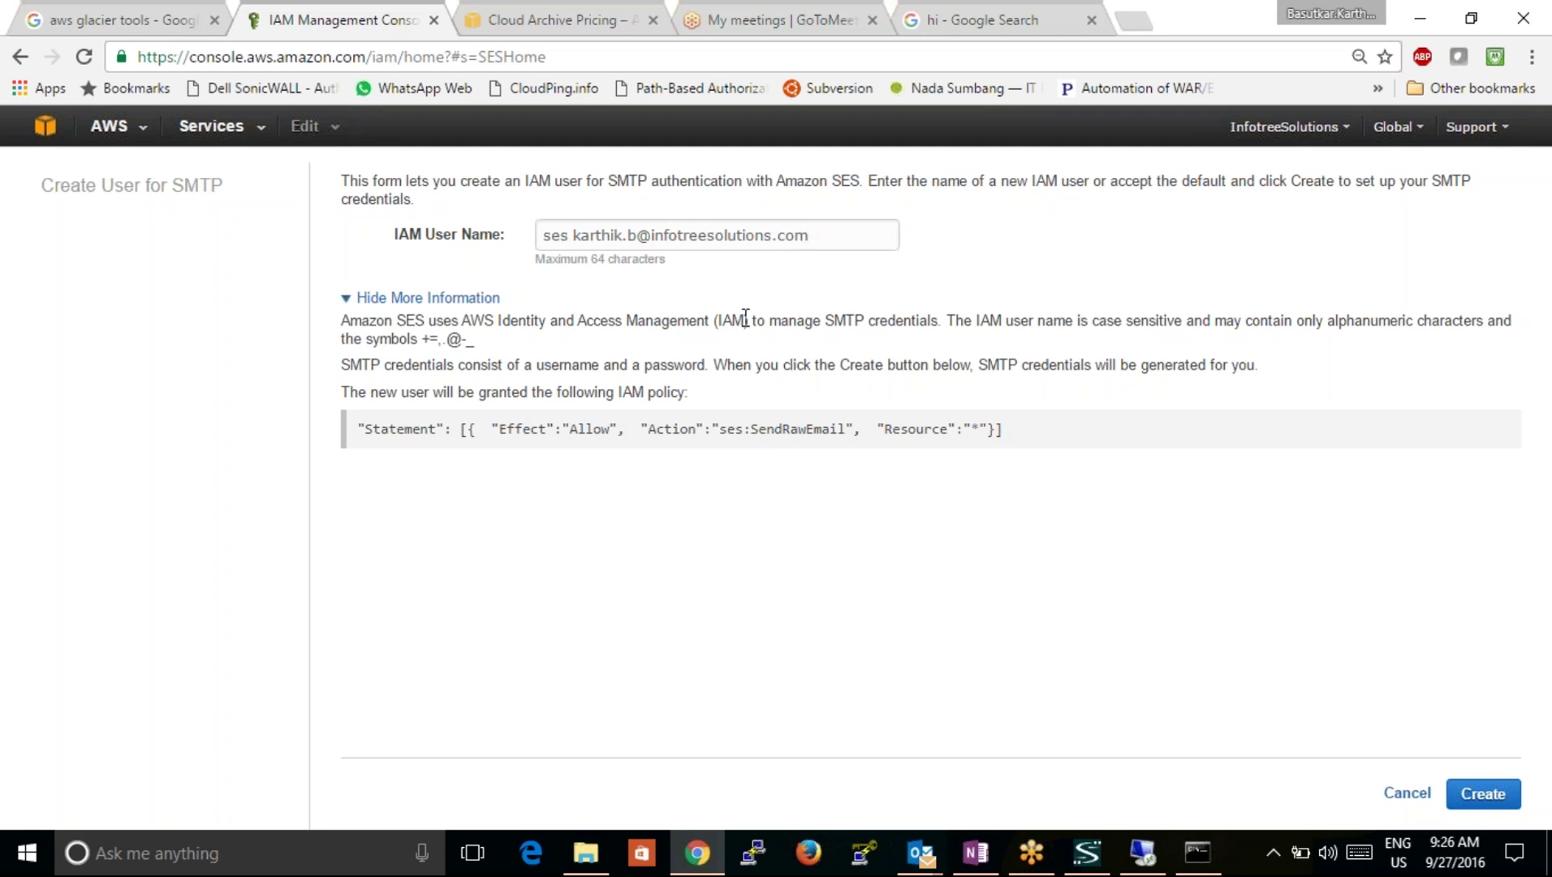
{"action": "left_click", "coordinate": [1509, 800]}
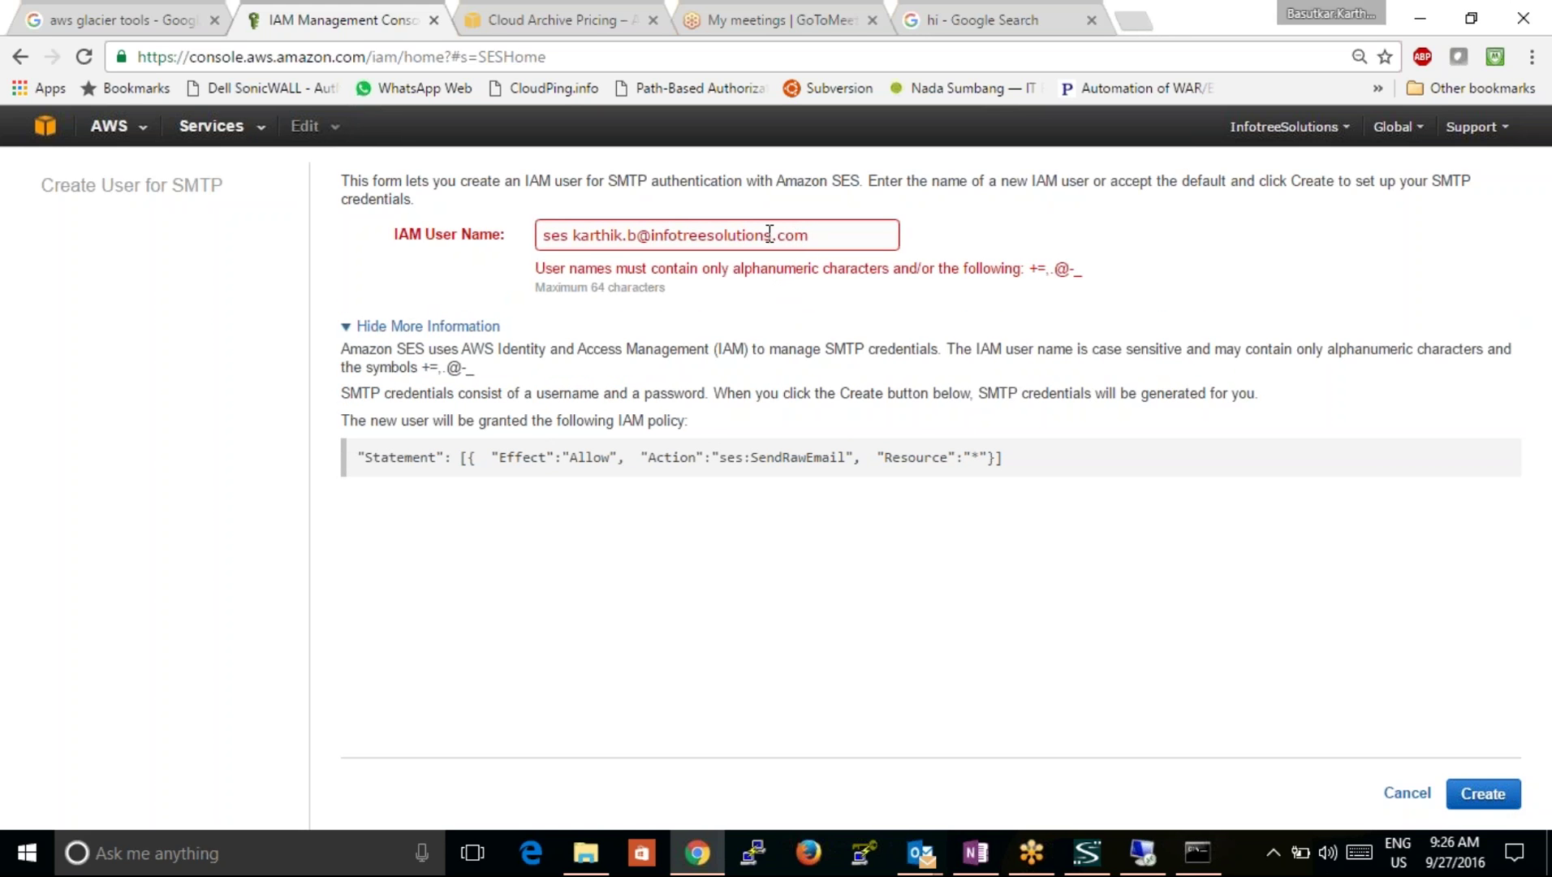
Step: Replace the @ with _ and delete the space and dot flagged as invalid
{"action": "left_click", "coordinate": [647, 237]}
{"action": "key", "text": "BackSpace"}
{"action": "type", "text": "_"}
{"action": "left_click", "coordinate": [1503, 807]}
{"action": "left_click", "coordinate": [631, 240]}
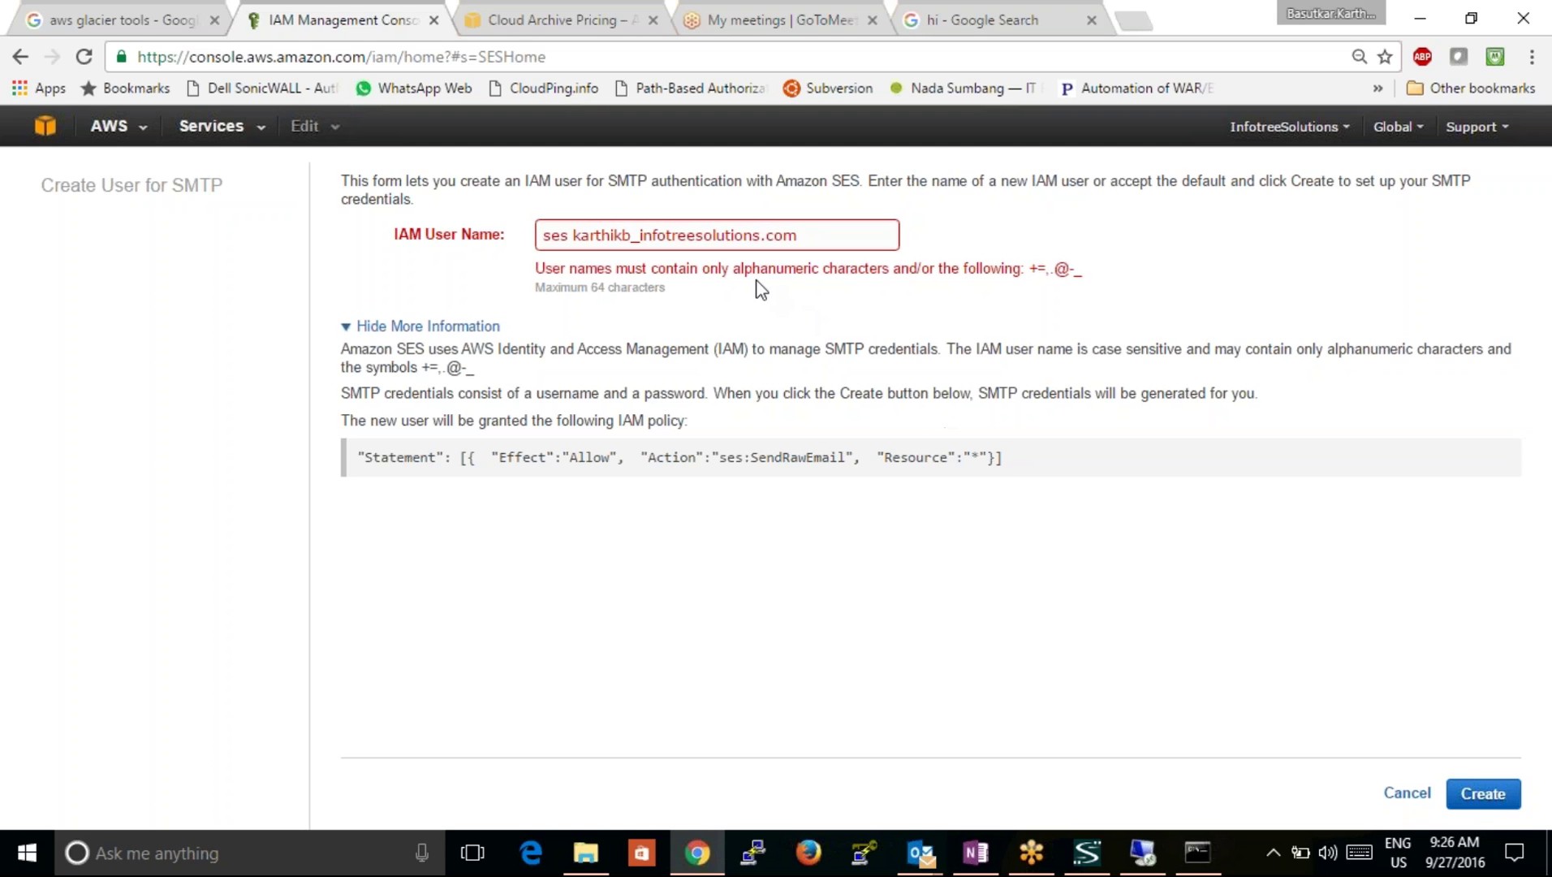
{"action": "left_click", "coordinate": [581, 241]}
{"action": "key", "text": "BackSpace"}
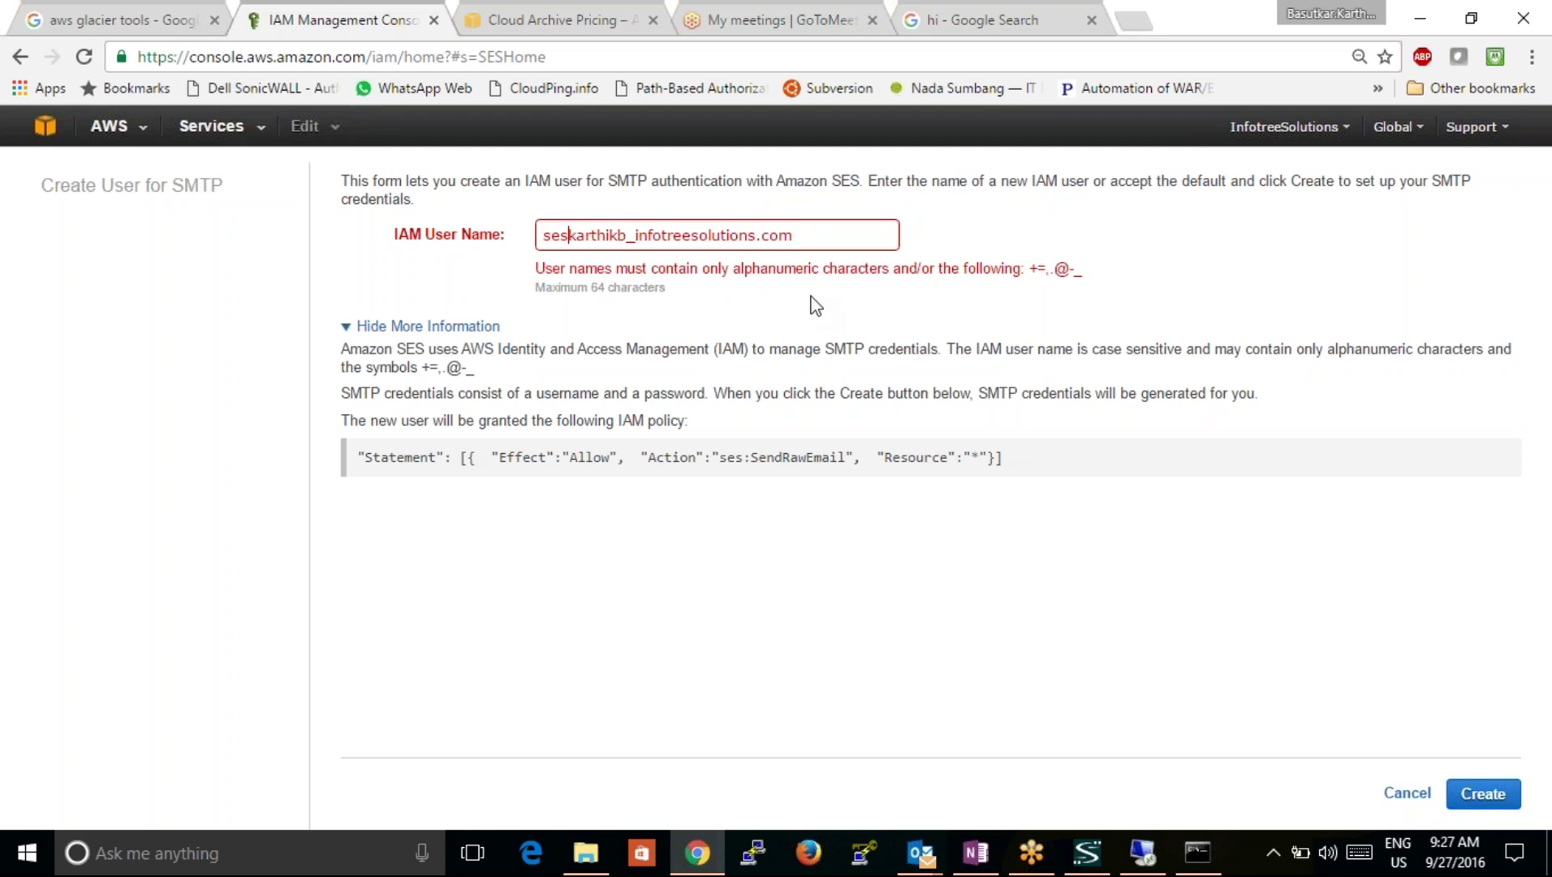
{"action": "left_click", "coordinate": [765, 242]}
{"action": "key", "text": "BackSpace"}
Step: Create the corrected IAM user, reveal its SMTP username and password, then return to Outlook
{"action": "left_click", "coordinate": [1482, 793]}
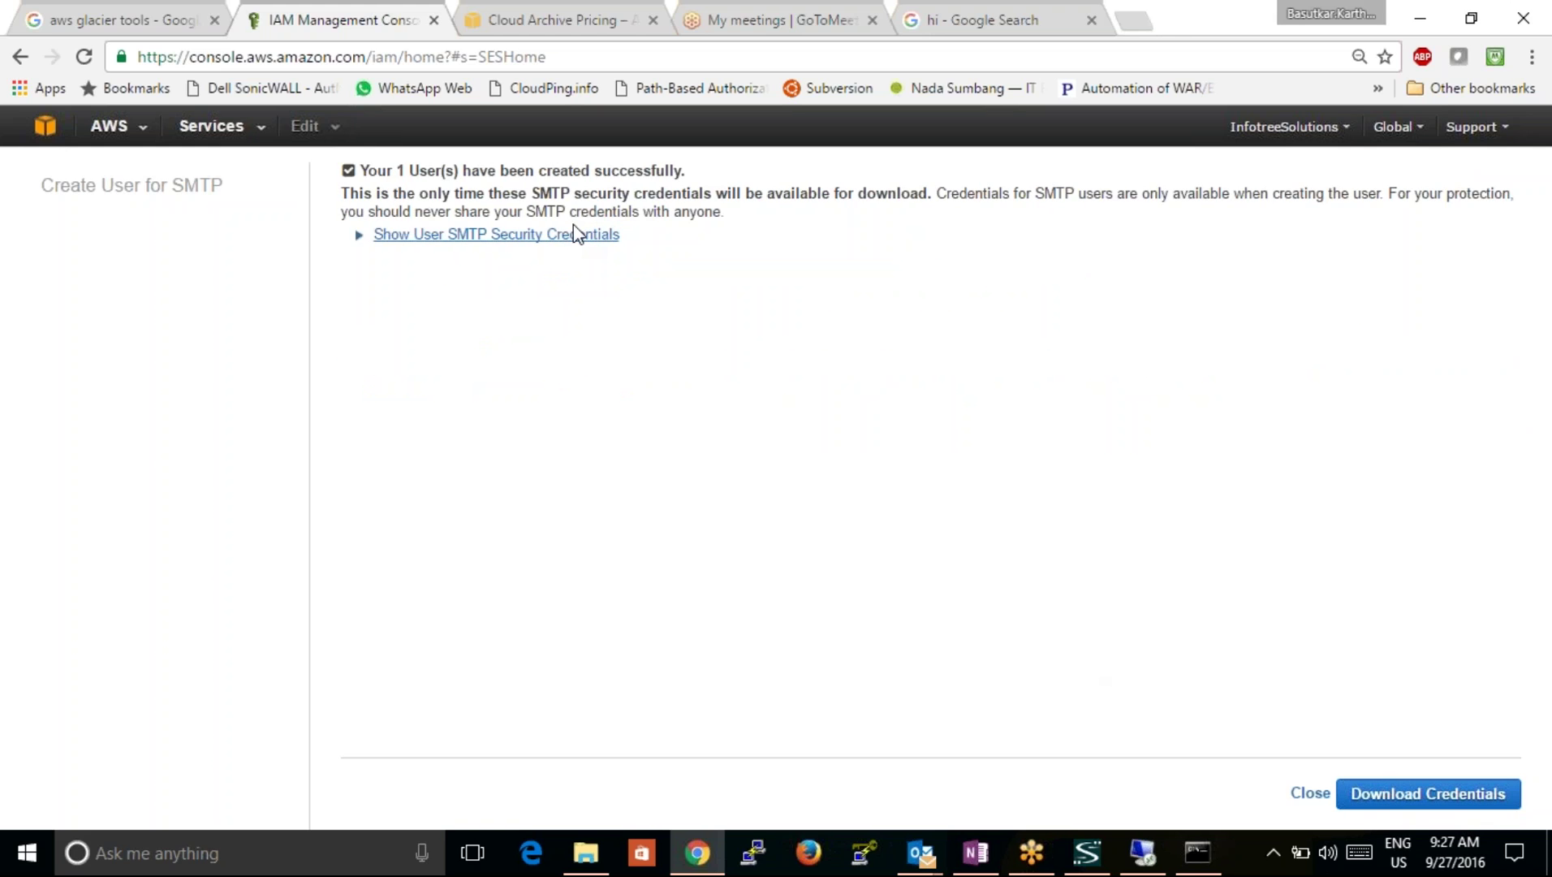
{"action": "left_click", "coordinate": [575, 237]}
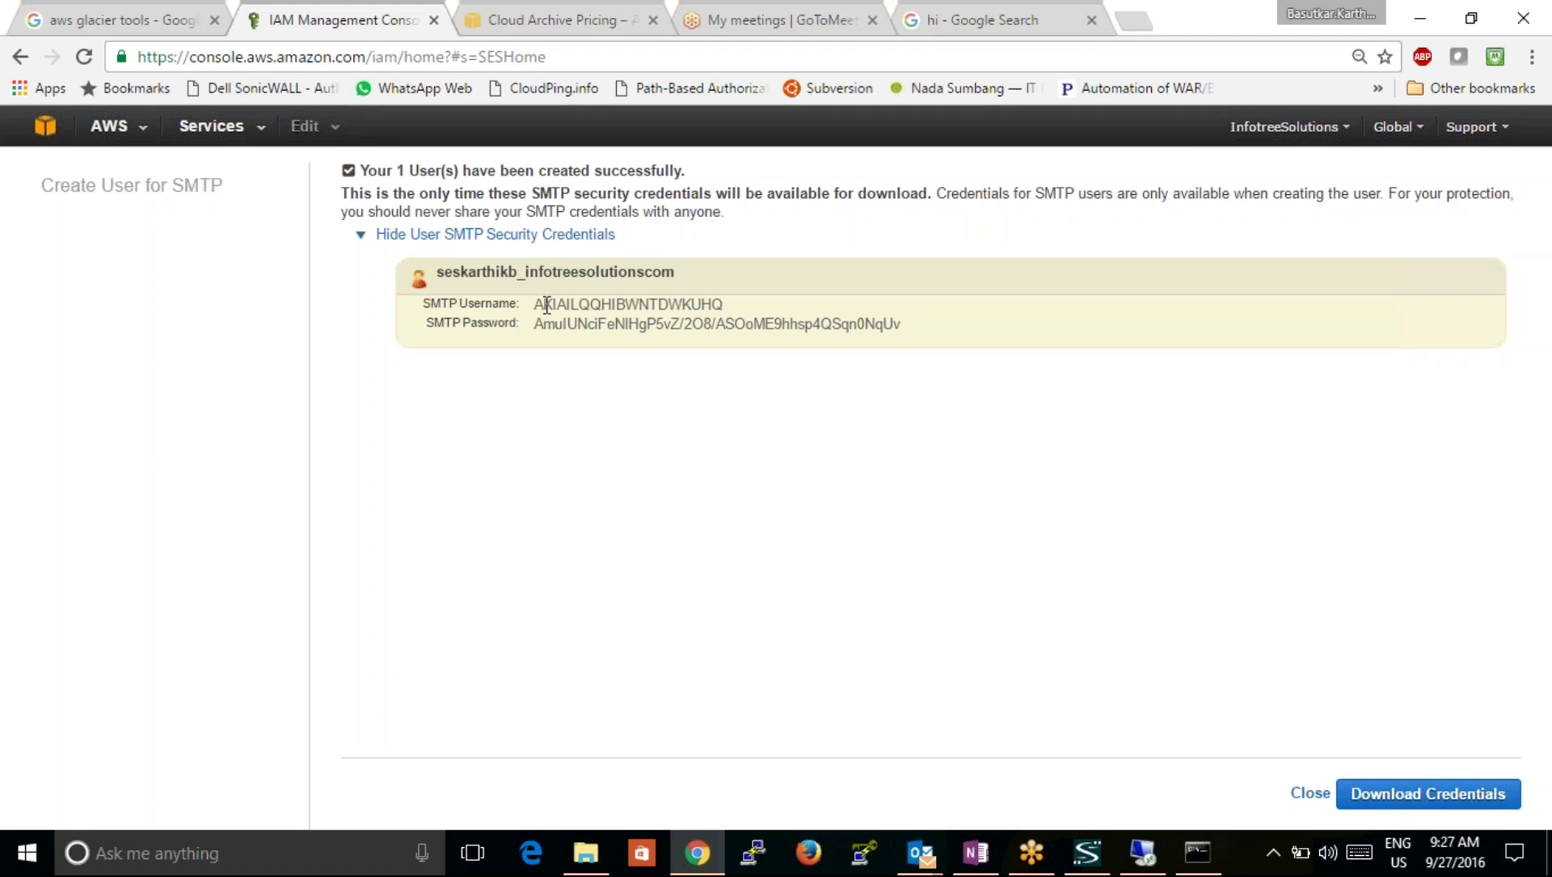
{"action": "left_click", "coordinate": [1143, 853]}
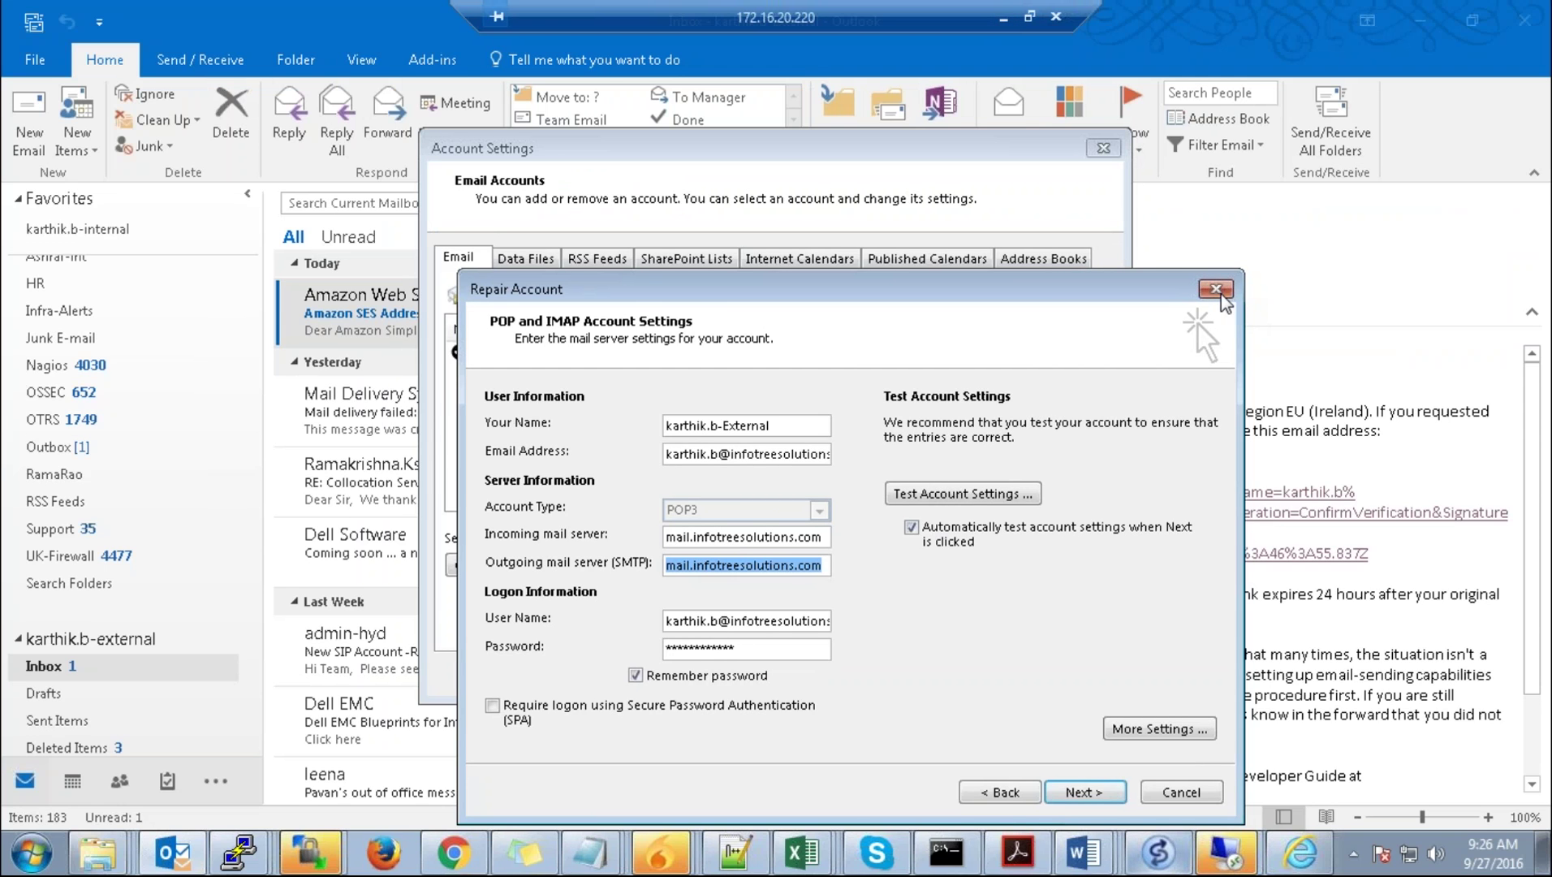
Step: Cancel the account repair and reopen Account Settings with the External account selected
{"action": "left_click", "coordinate": [1220, 293]}
{"action": "left_click", "coordinate": [1103, 148]}
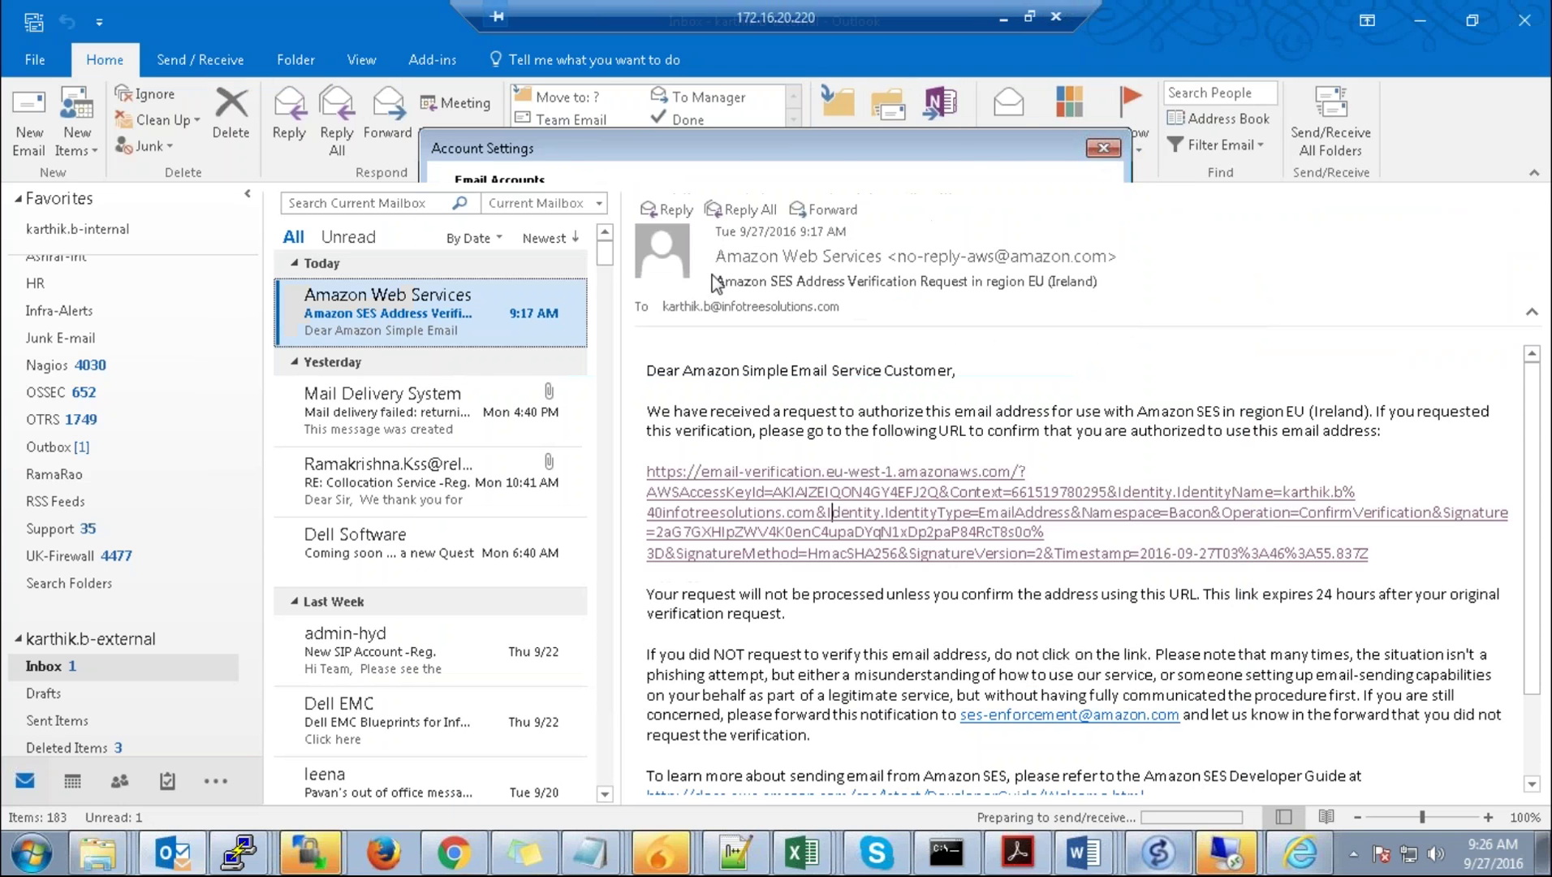
{"action": "left_click", "coordinate": [34, 61]}
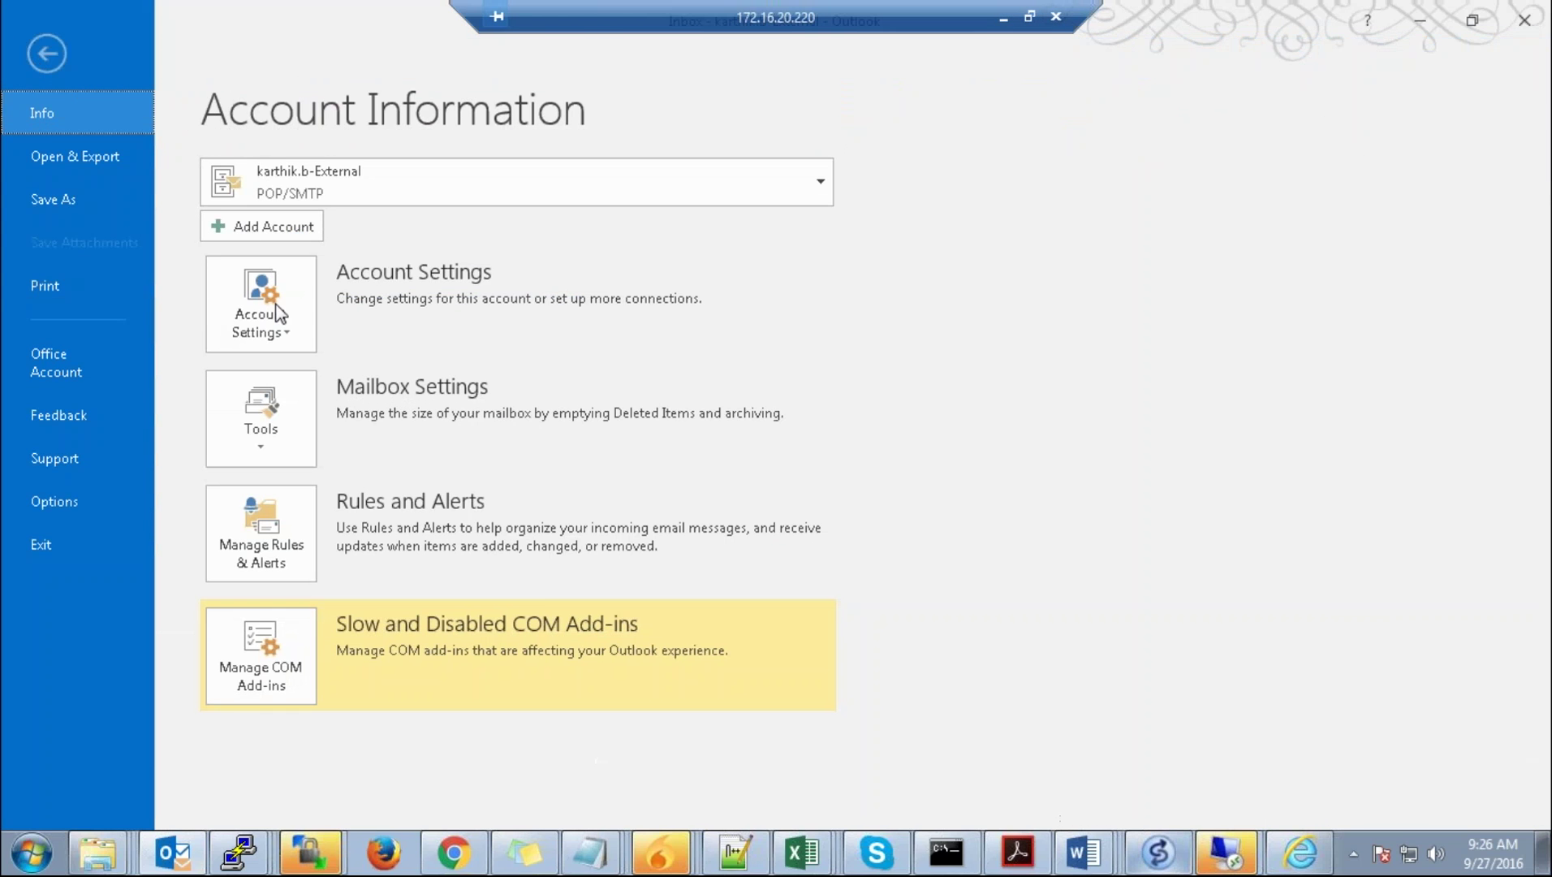
{"action": "left_click", "coordinate": [275, 303]}
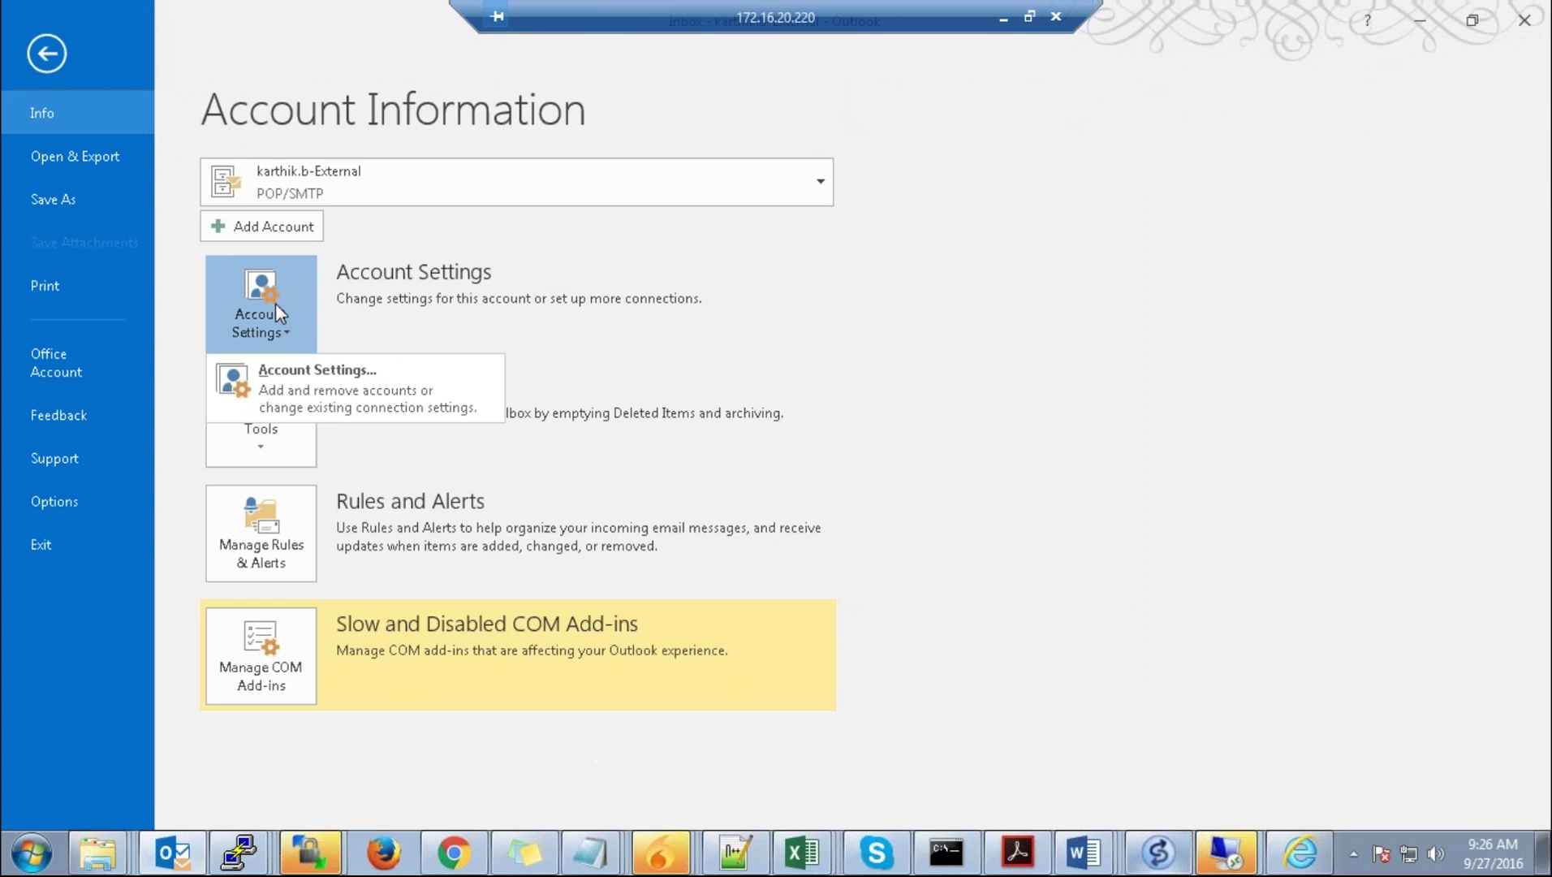
{"action": "left_click", "coordinate": [331, 407]}
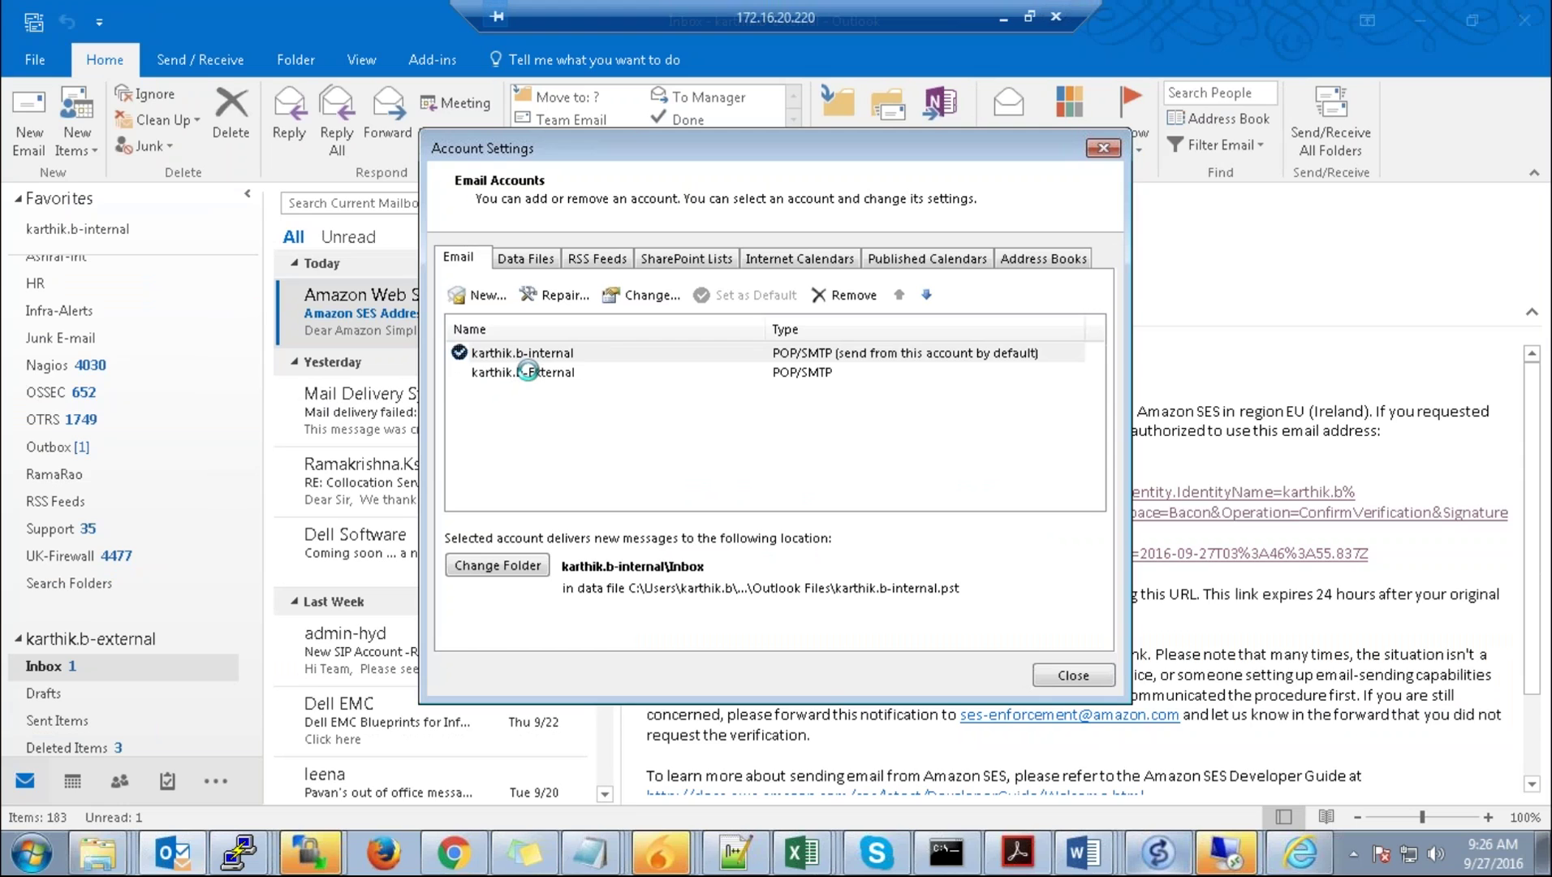
{"action": "left_click", "coordinate": [528, 371]}
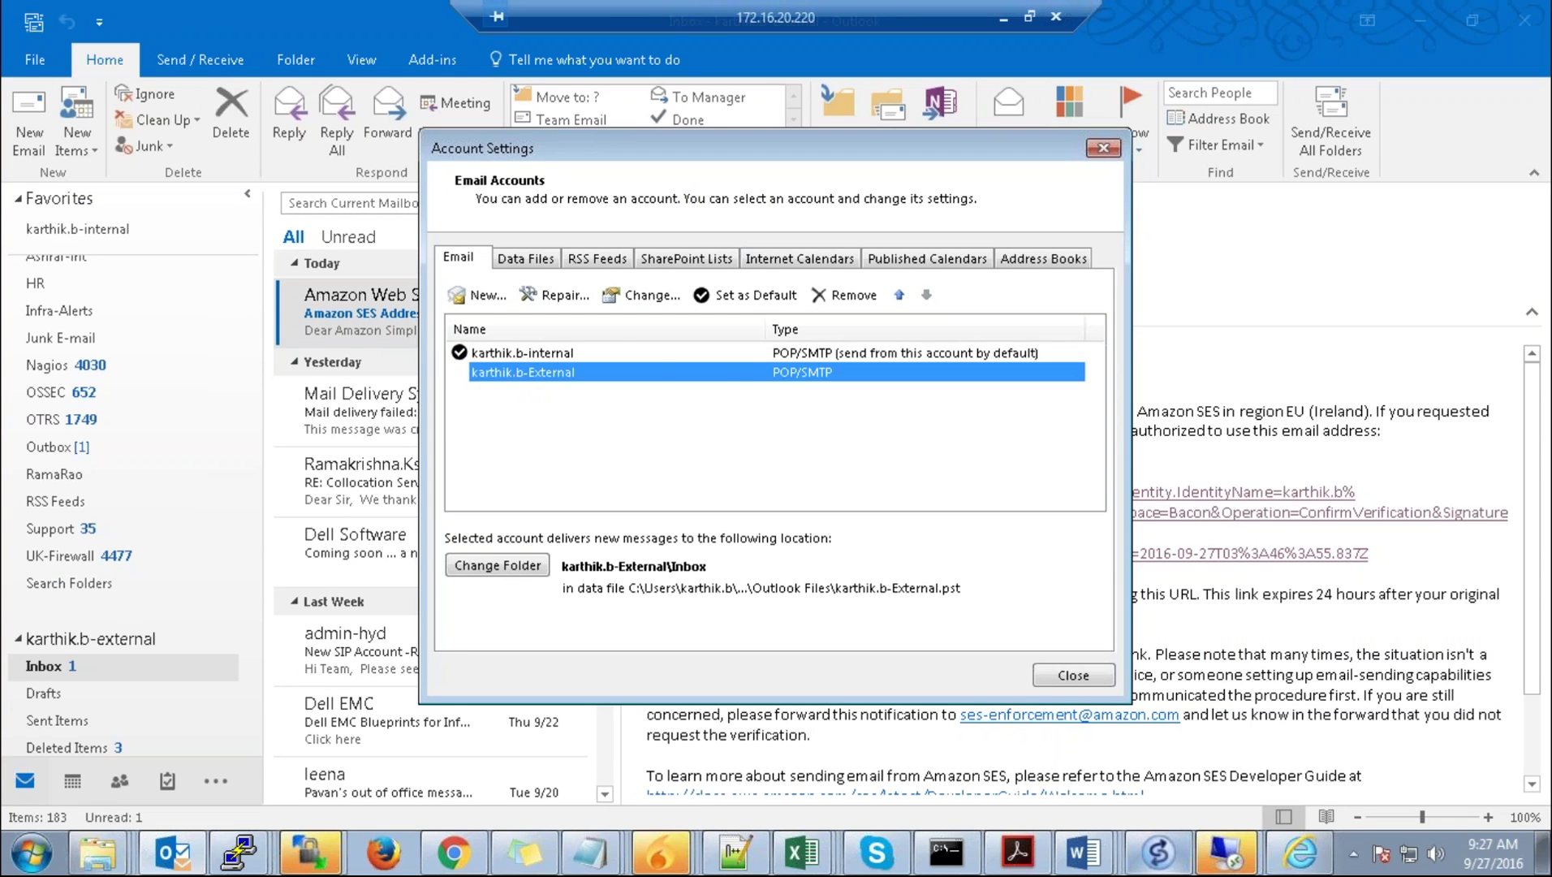
Step: Repair the External account via manual setup to view its incoming and outgoing server addresses
{"action": "left_click", "coordinate": [557, 296]}
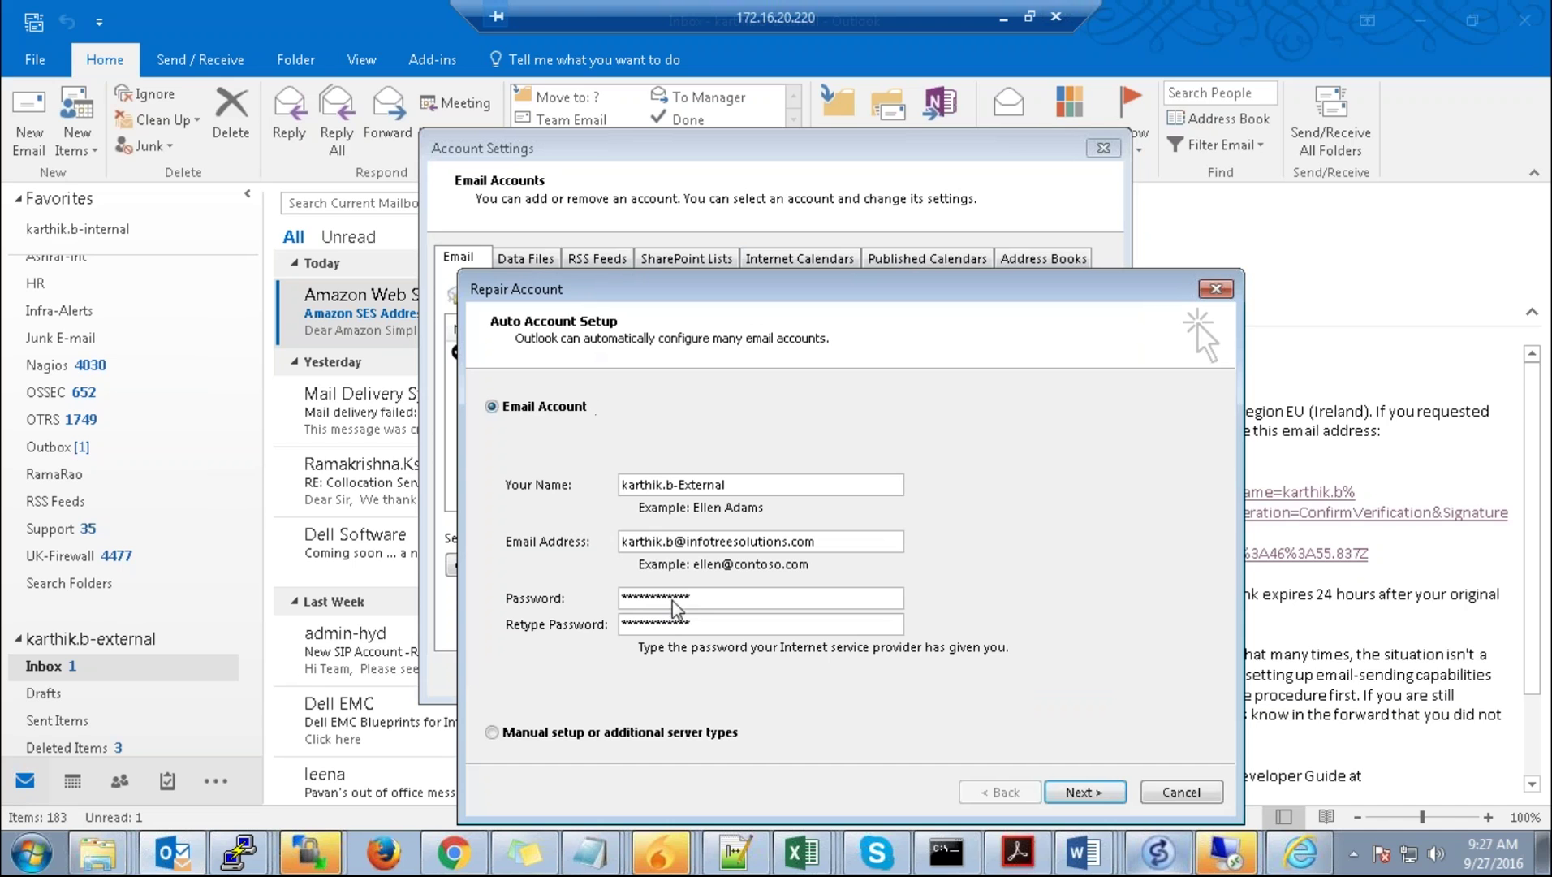
{"action": "left_click", "coordinate": [609, 734]}
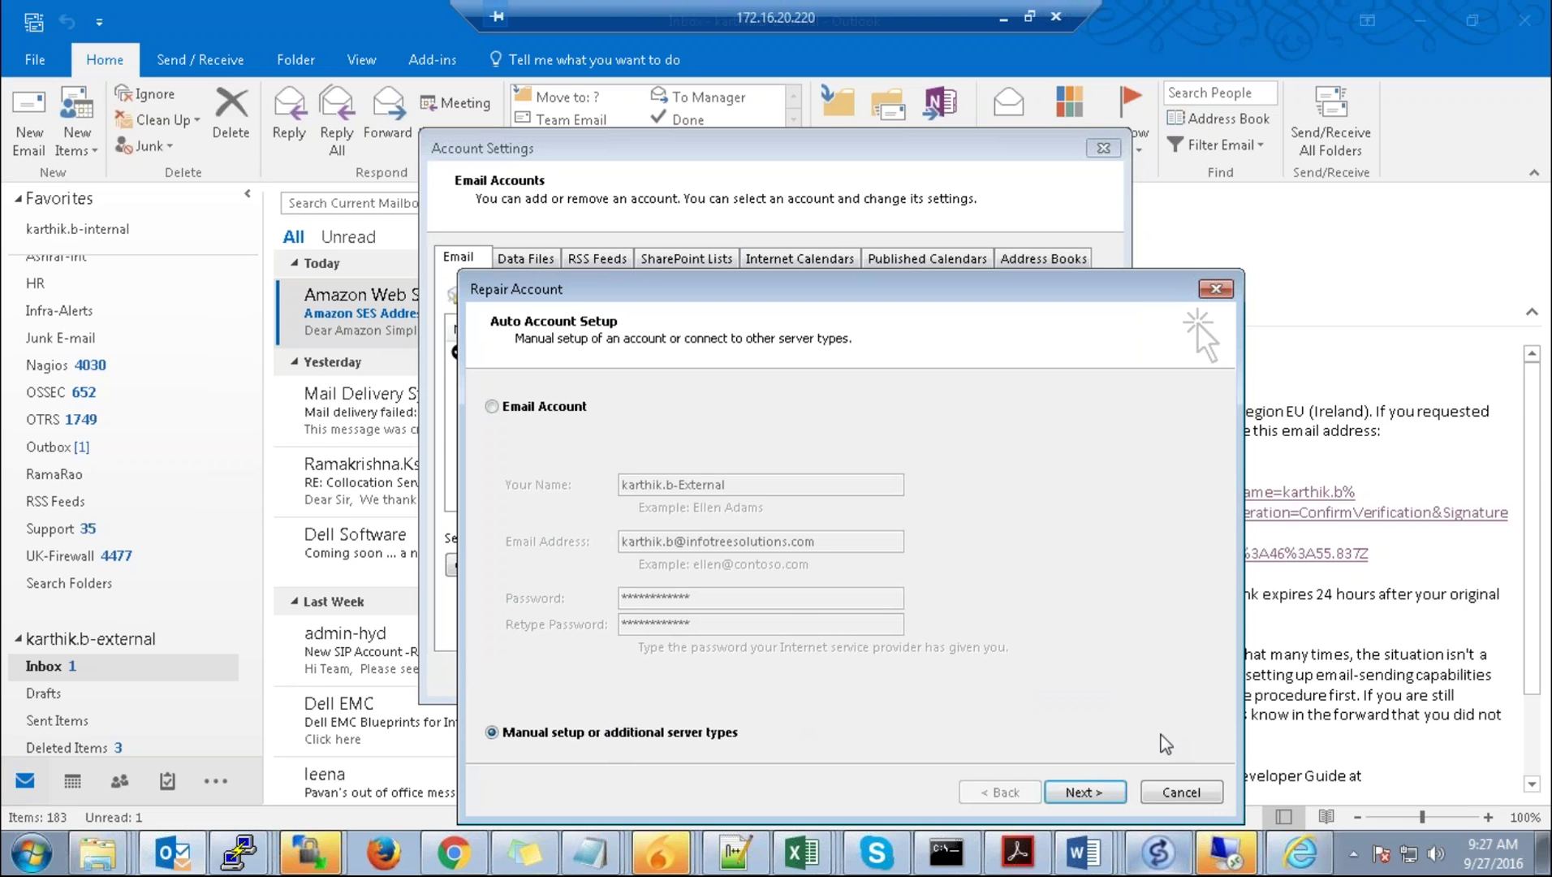
{"action": "left_click", "coordinate": [1096, 798]}
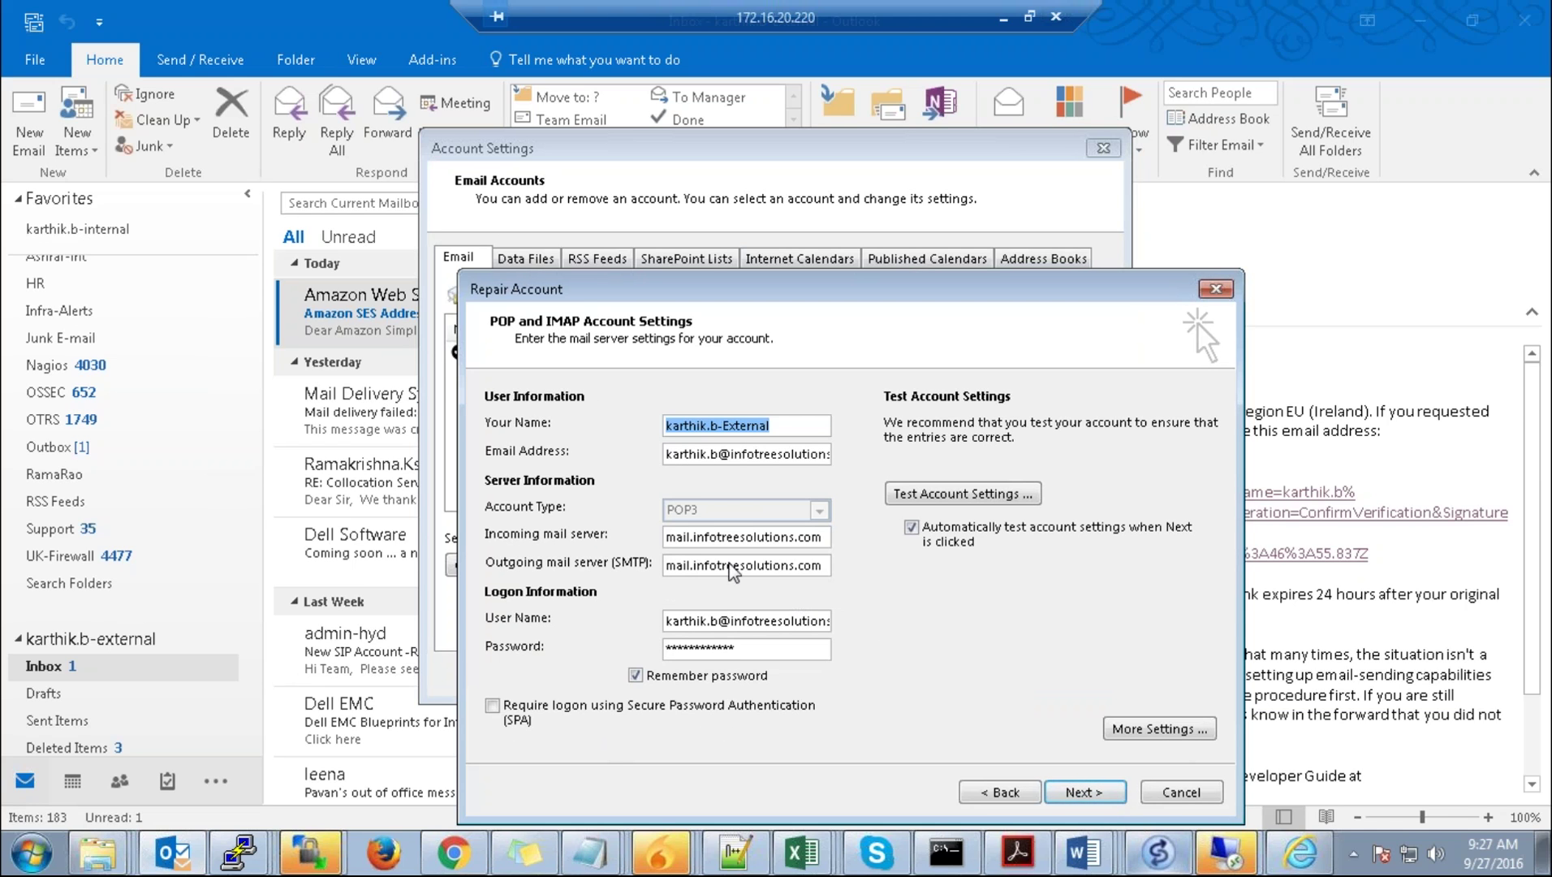
{"action": "left_click_drag", "start_coordinate": [823, 538], "coordinate": [664, 538]}
{"action": "left_click_drag", "start_coordinate": [822, 565], "coordinate": [662, 564]}
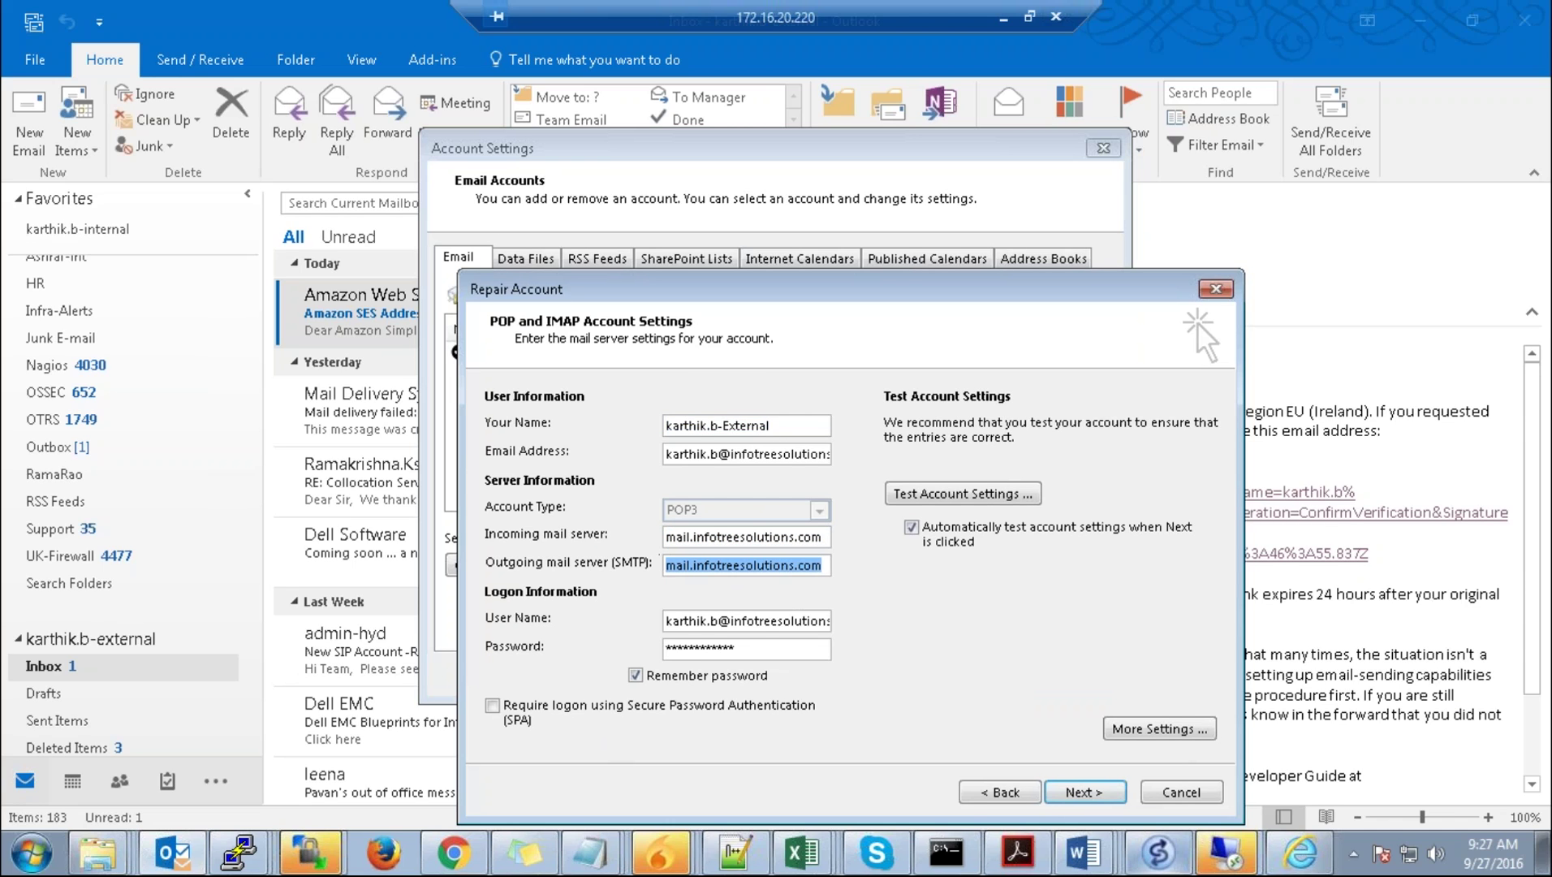
{"action": "left_click", "coordinate": [1003, 21]}
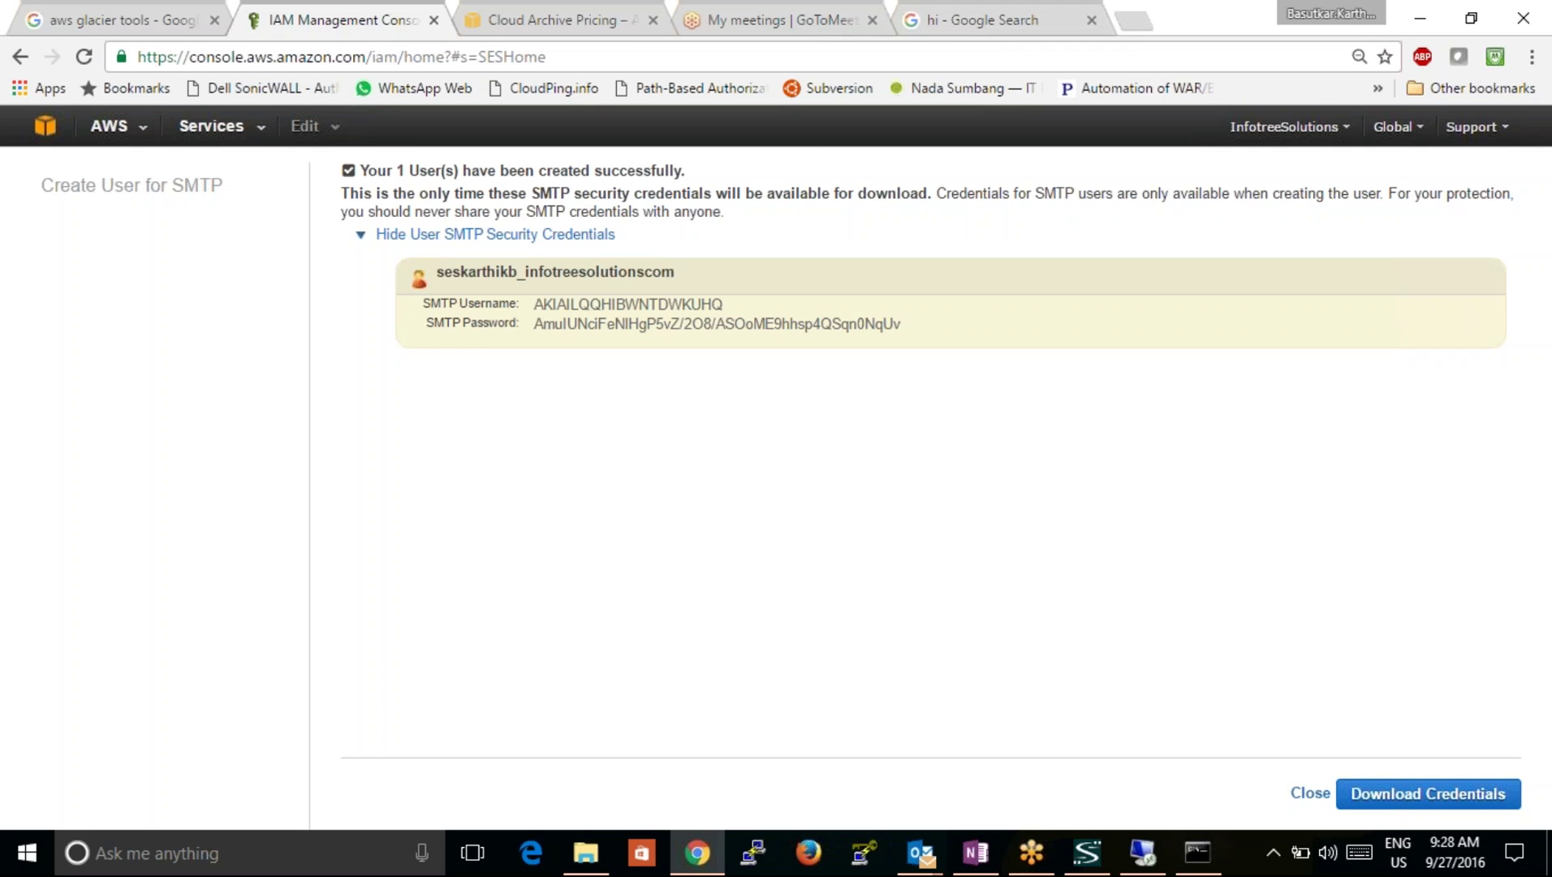
Step: Download the SMTP credentials file and return to the SES SMTP Settings page
{"action": "left_click", "coordinate": [1426, 794]}
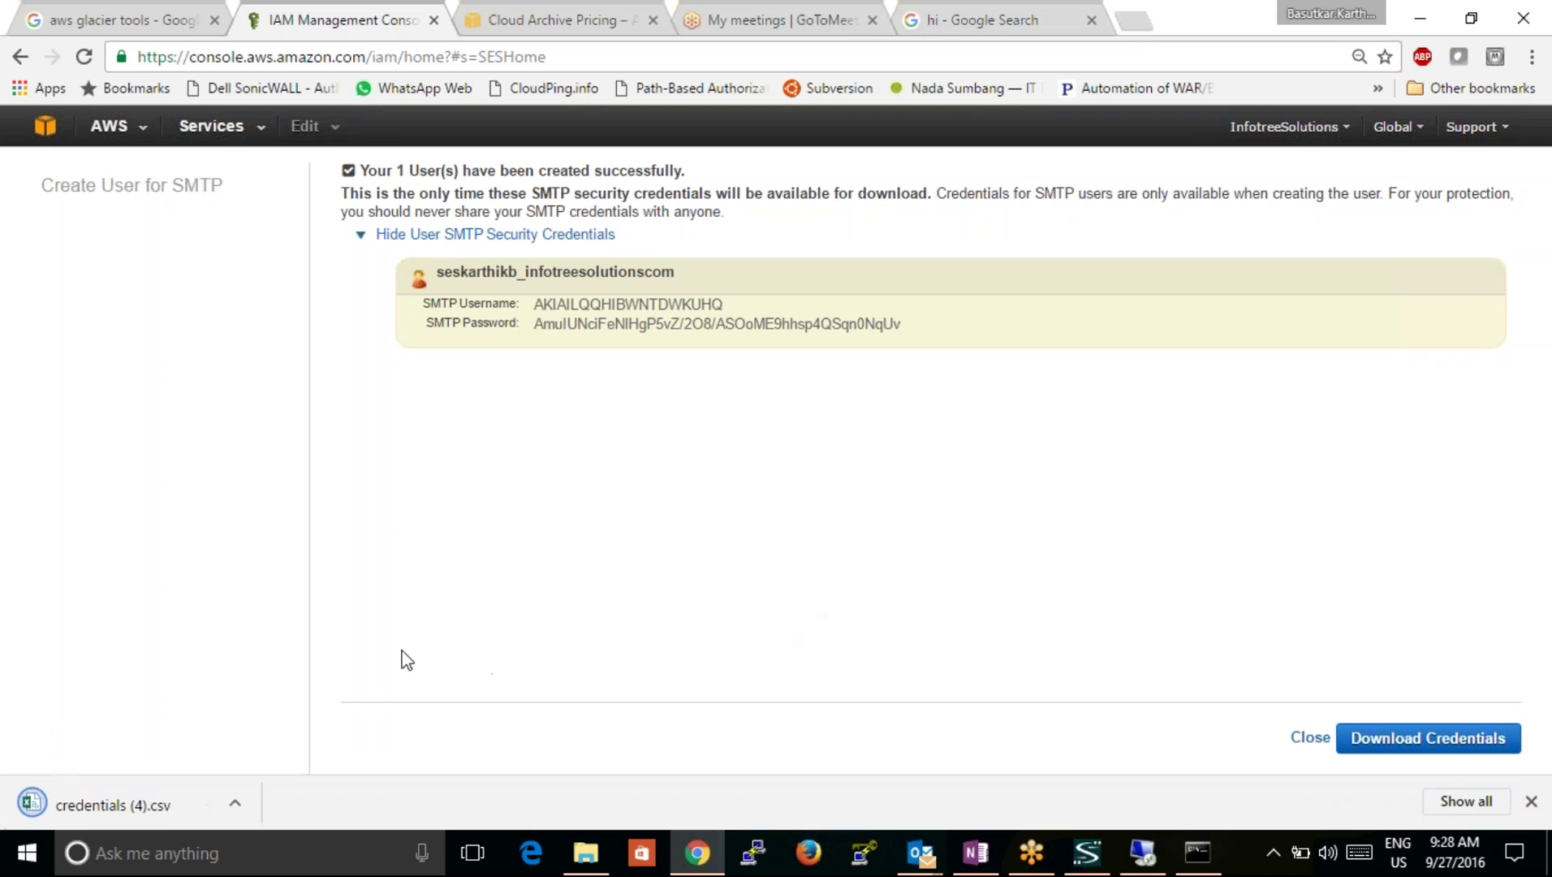
{"action": "left_click", "coordinate": [21, 60]}
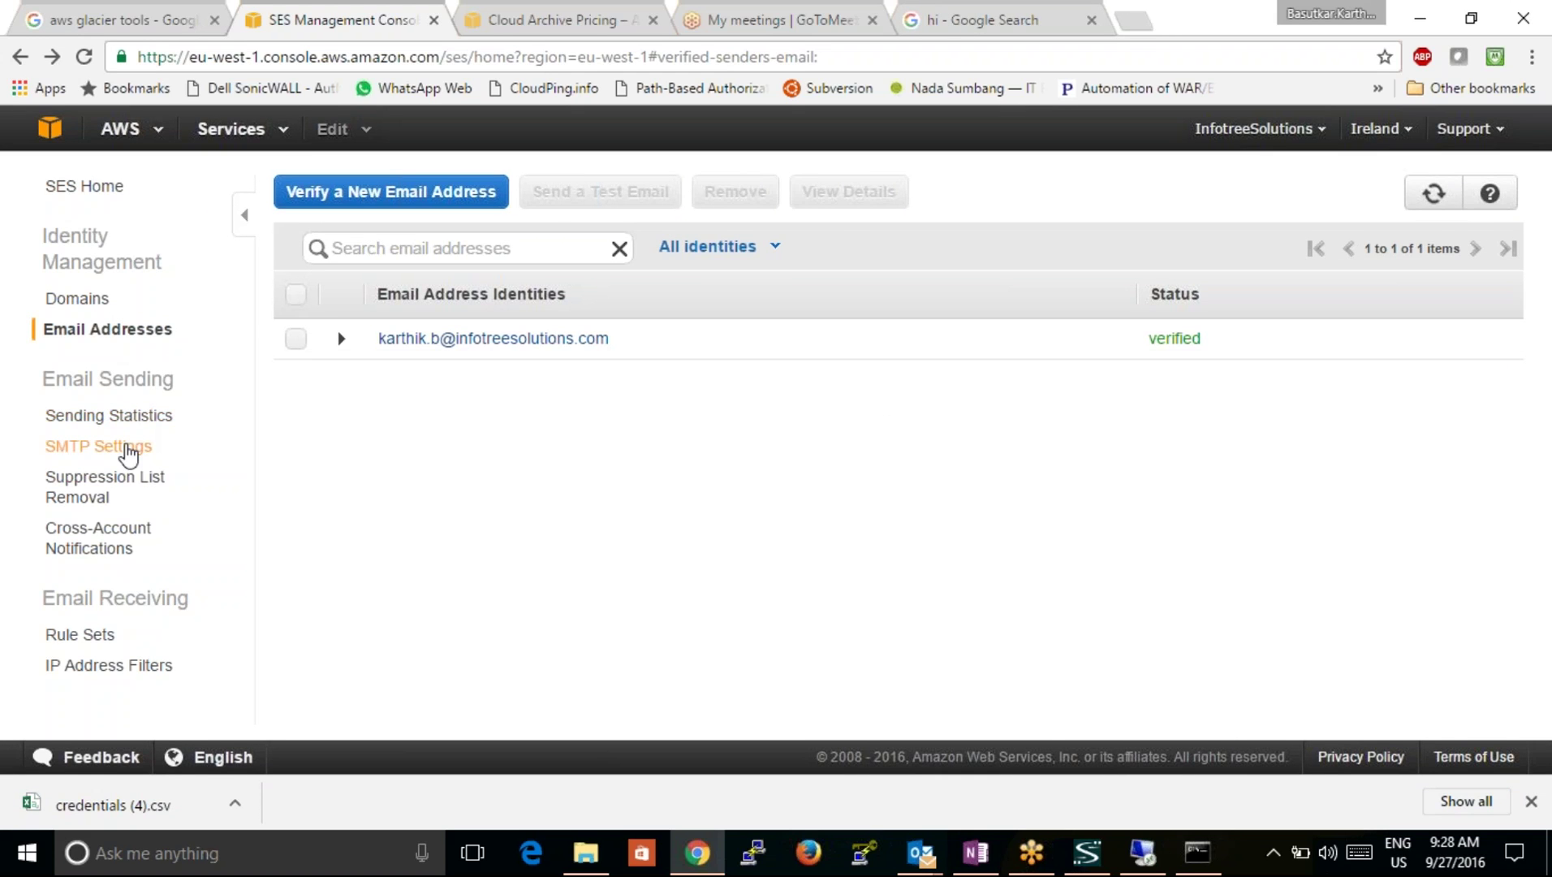
{"action": "left_click", "coordinate": [123, 448]}
Step: Select the SMTP server name email-smtp.eu-west-1.amazonaws.com for copying
{"action": "left_click_drag", "start_coordinate": [818, 400], "coordinate": [560, 328]}
{"action": "left_click", "coordinate": [568, 328]}
{"action": "left_click_drag", "start_coordinate": [820, 400], "coordinate": [640, 329]}
{"action": "left_click_drag", "start_coordinate": [844, 329], "coordinate": [566, 322]}
{"action": "key", "text": "ctrl+c"}
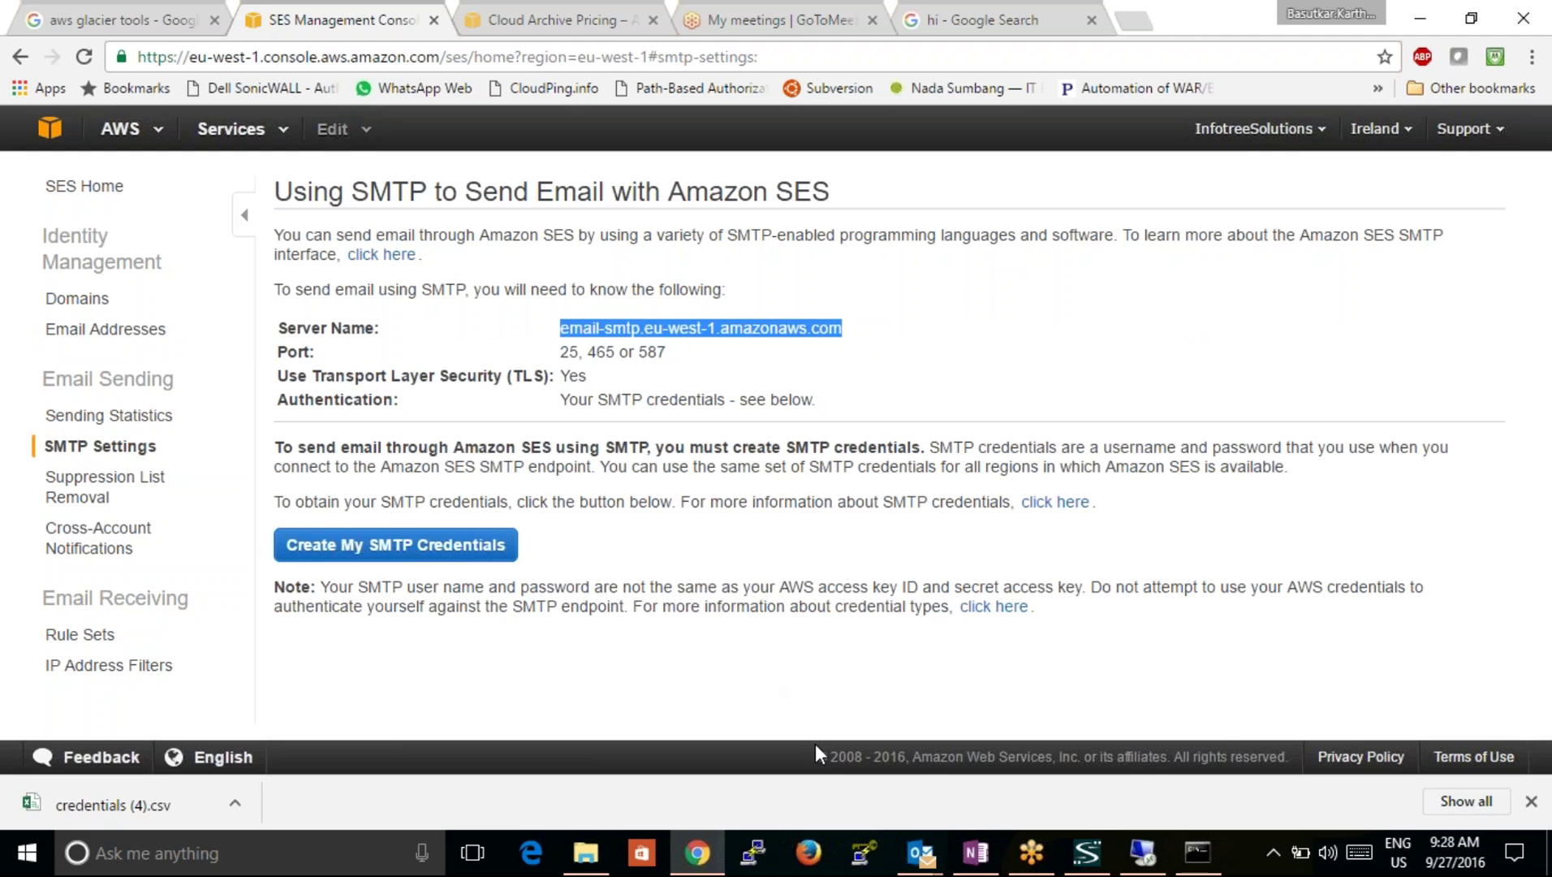
Step: Paste the SES endpoint as outgoing server and enable separate SMTP logon credentials under Outgoing Server
{"action": "left_click", "coordinate": [1133, 860]}
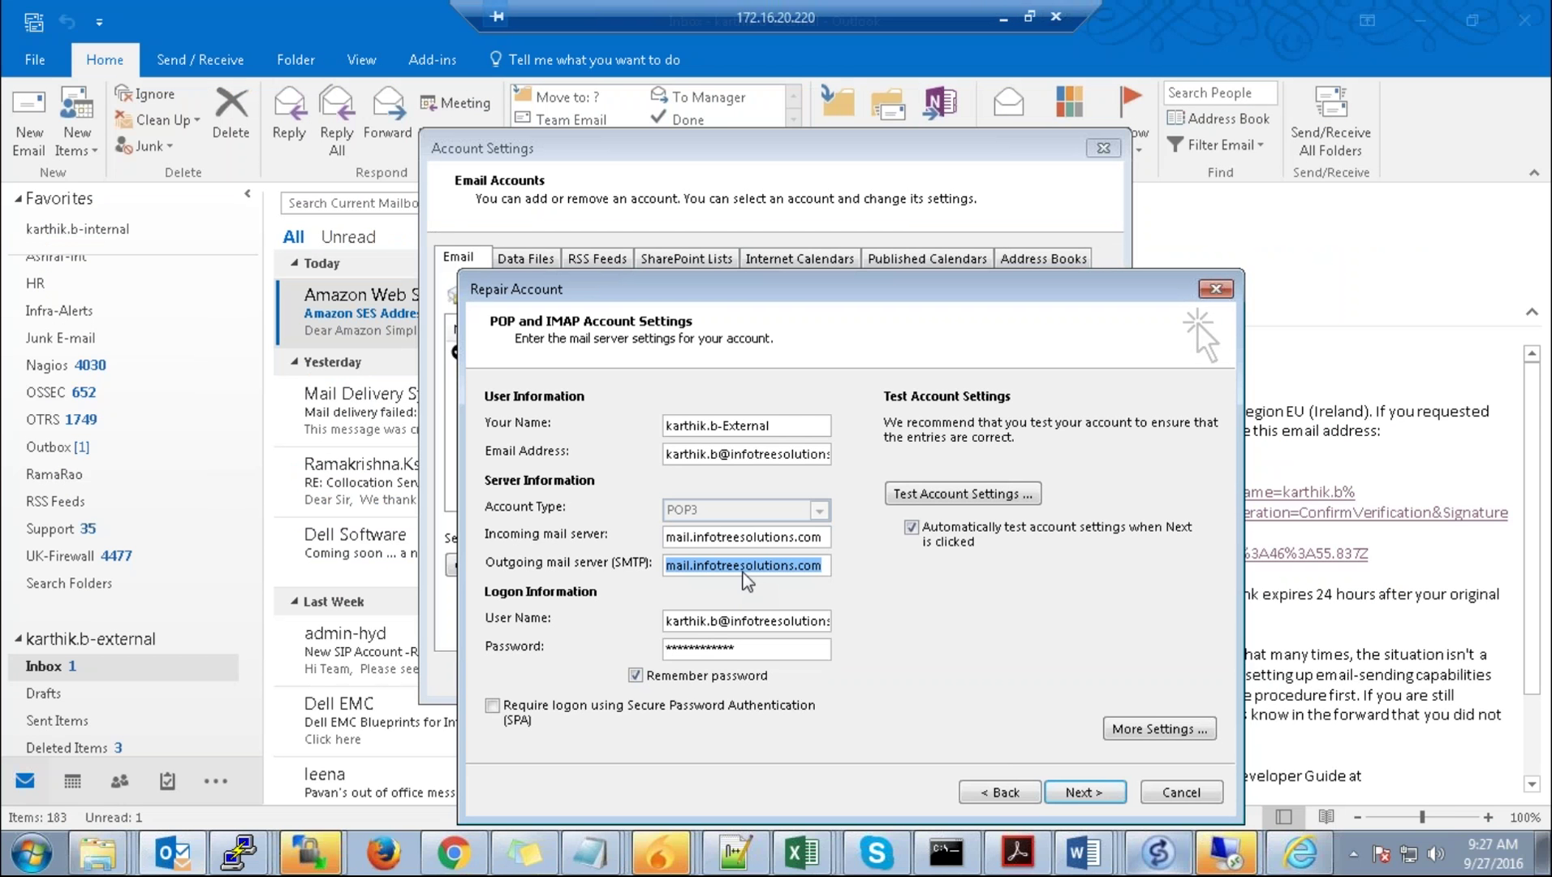
{"action": "key", "text": "ctrl+v"}
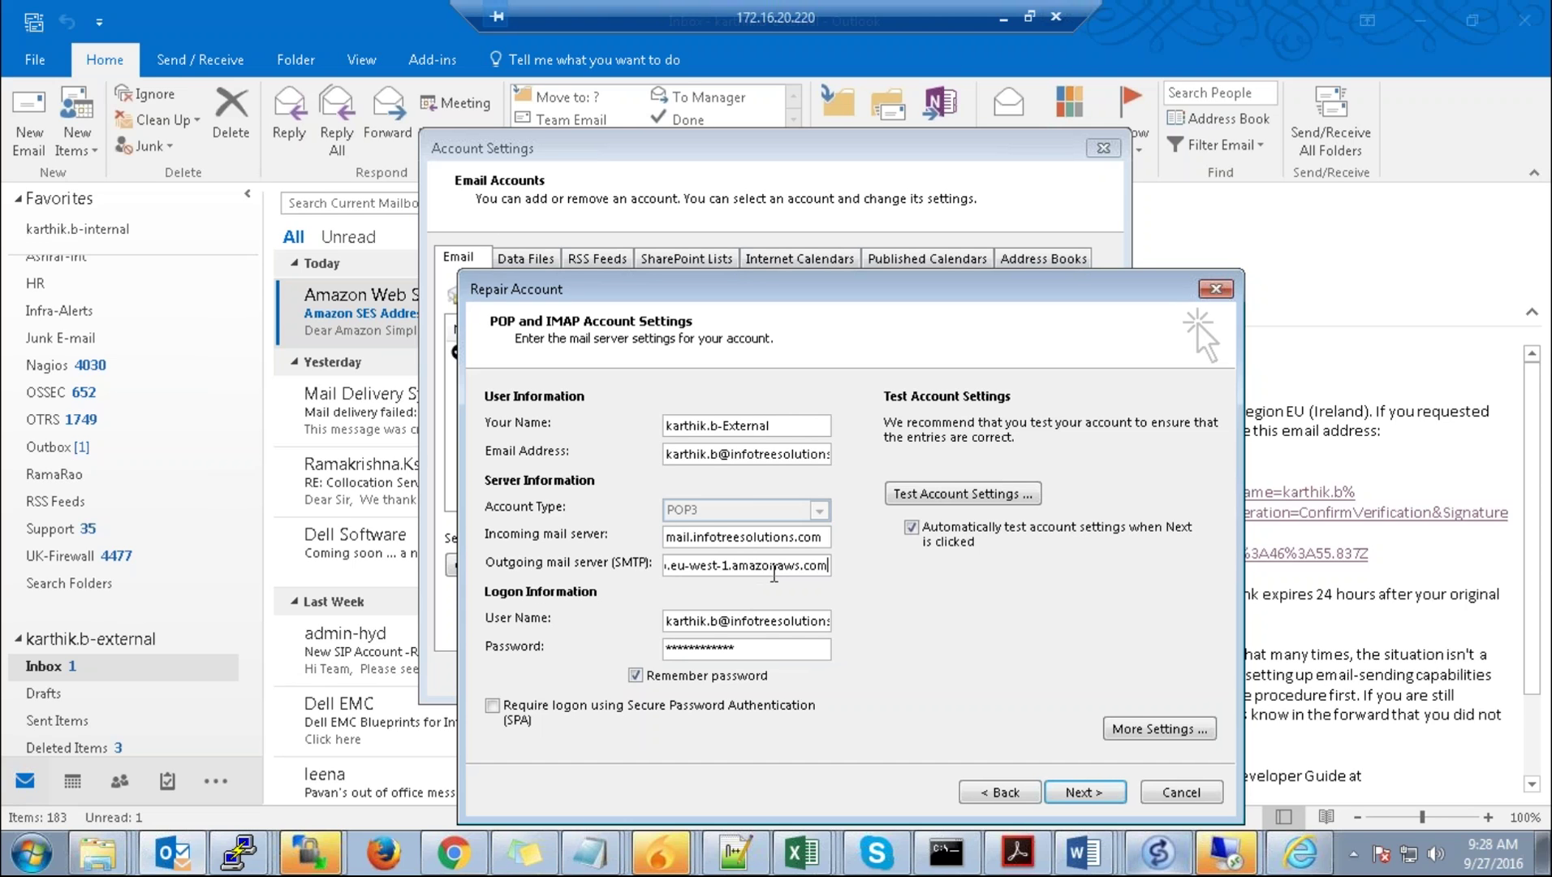
{"action": "left_click", "coordinate": [1140, 729]}
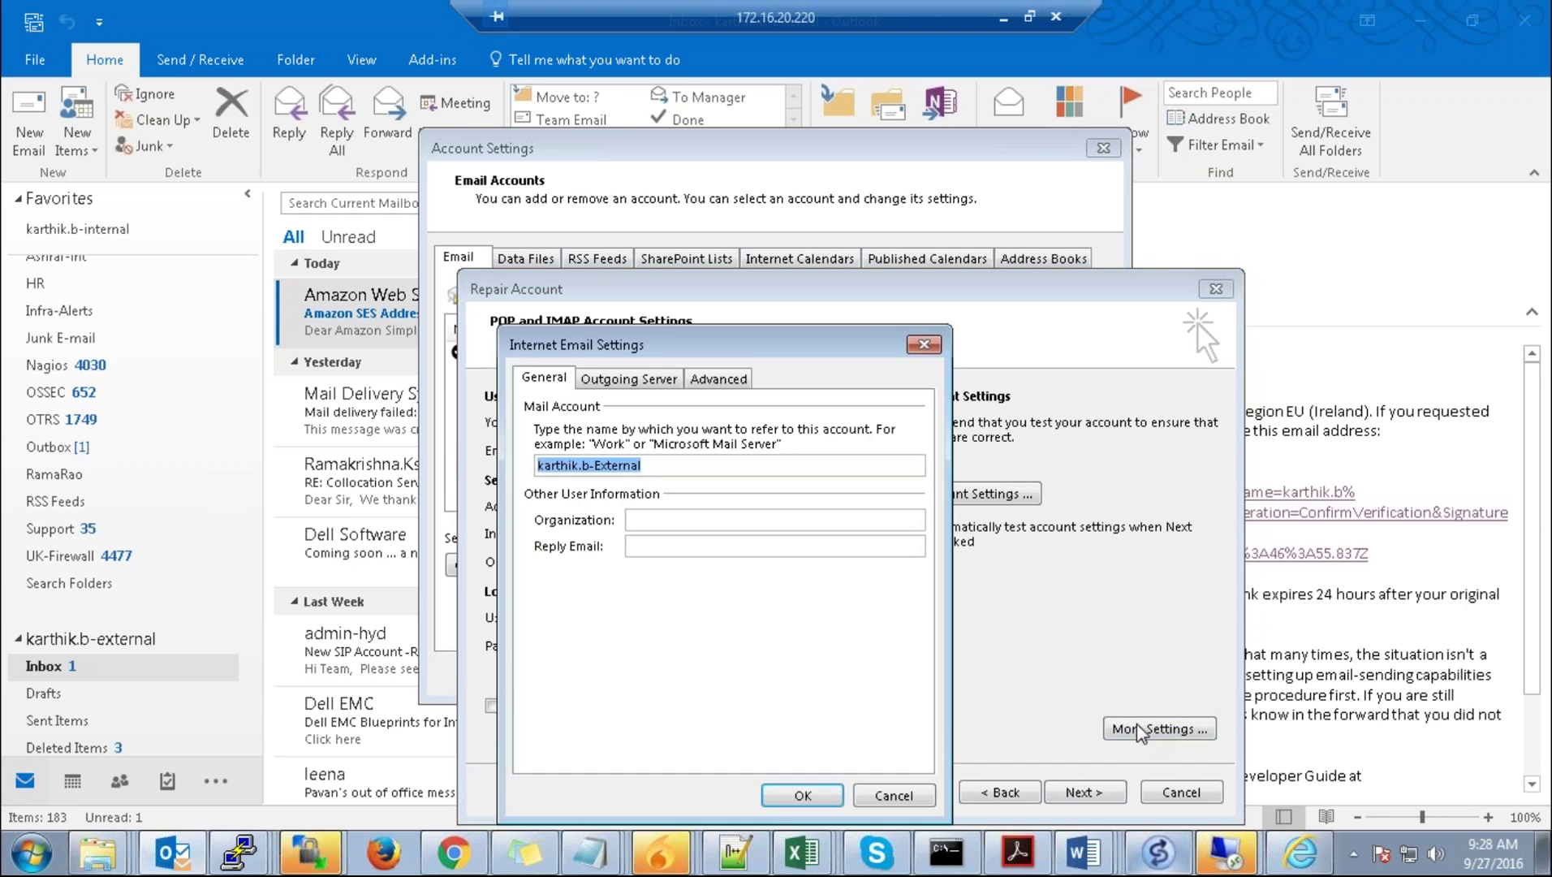
{"action": "left_click", "coordinate": [650, 381]}
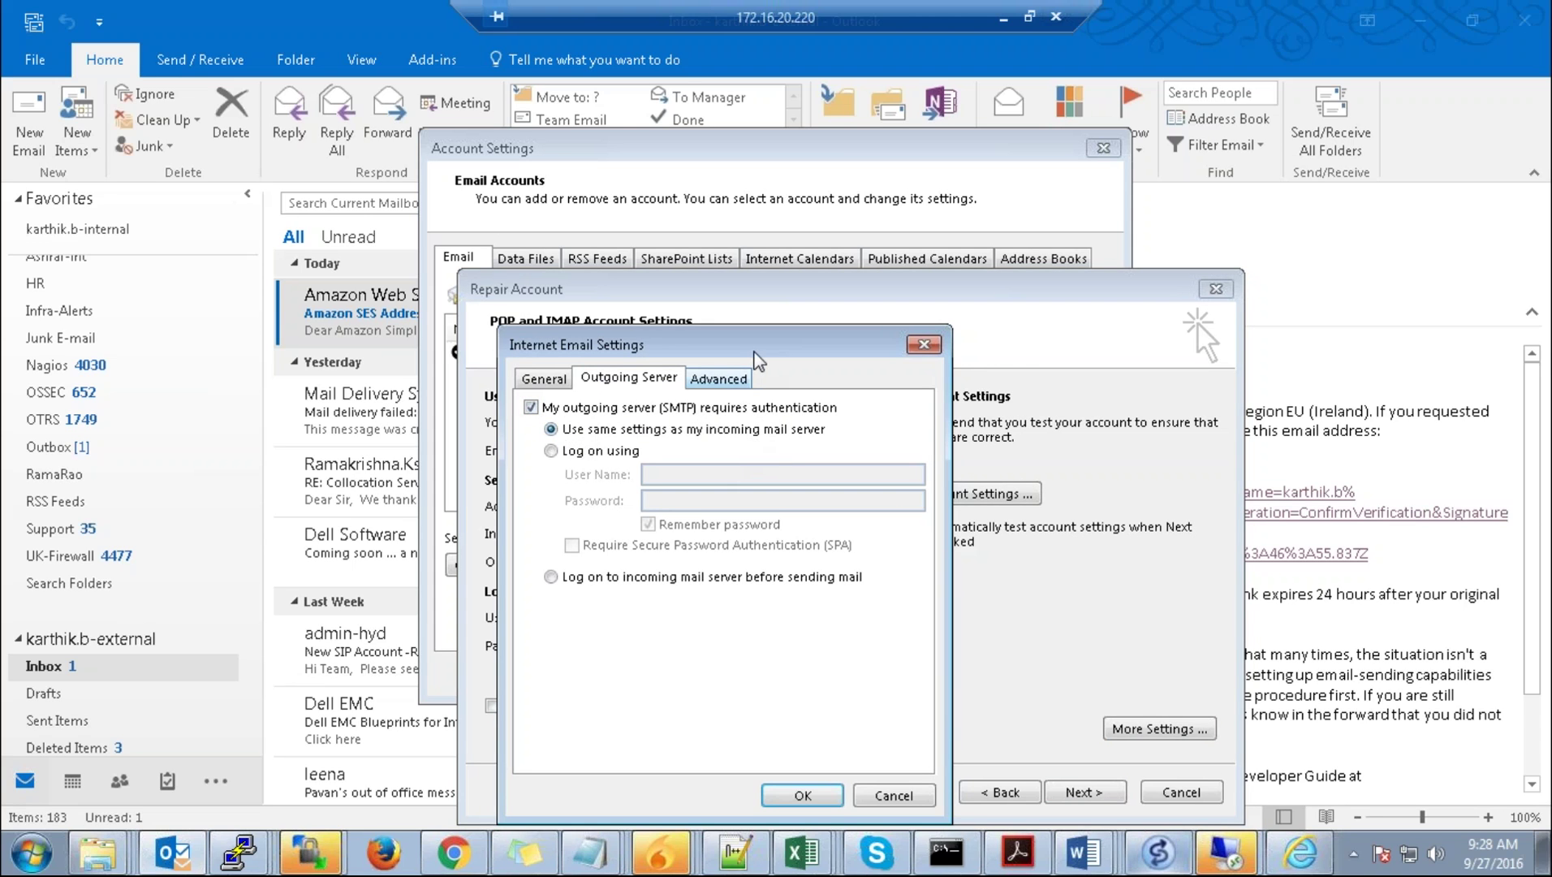
{"action": "left_click_drag", "start_coordinate": [812, 342], "coordinate": [1393, 216]}
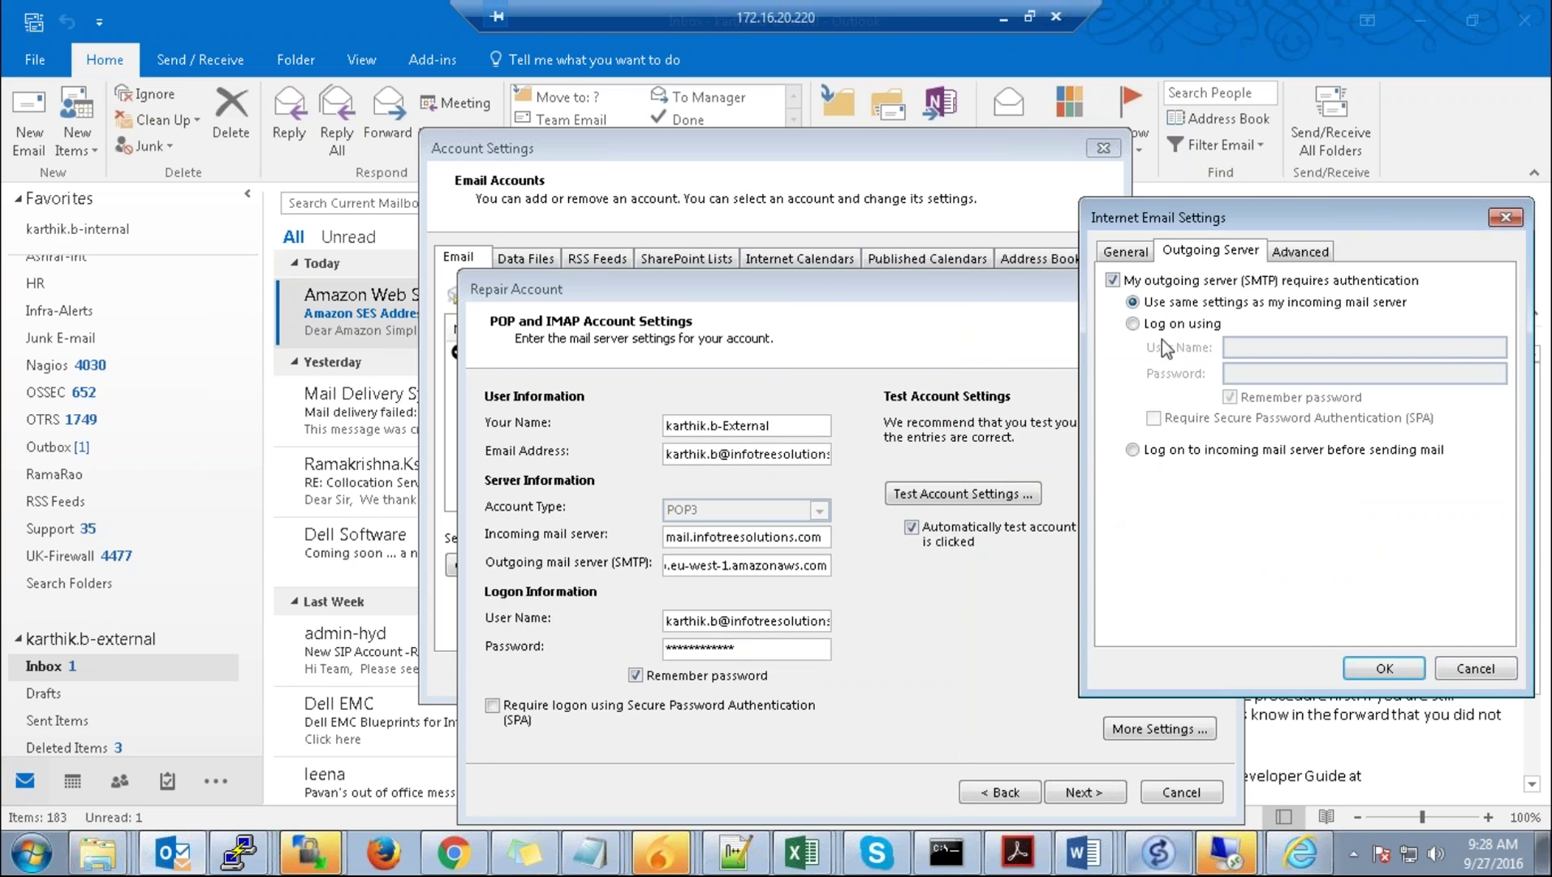
{"action": "left_click", "coordinate": [1133, 325]}
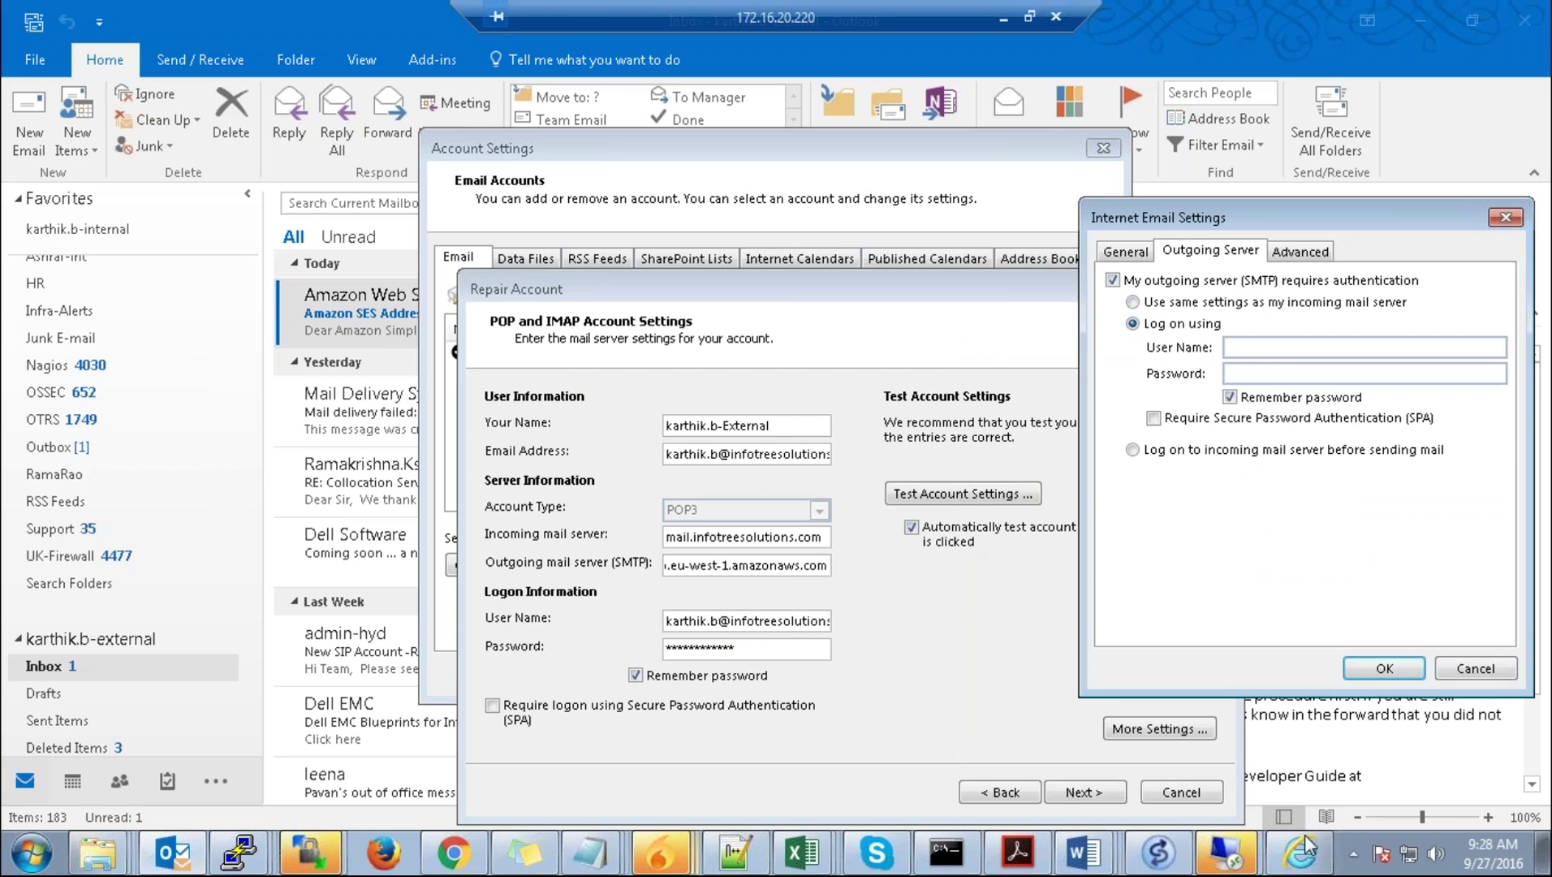
Step: Open credentials (4).csv in Excel and select the SMTP username from cell B2
{"action": "left_click", "coordinate": [1004, 18]}
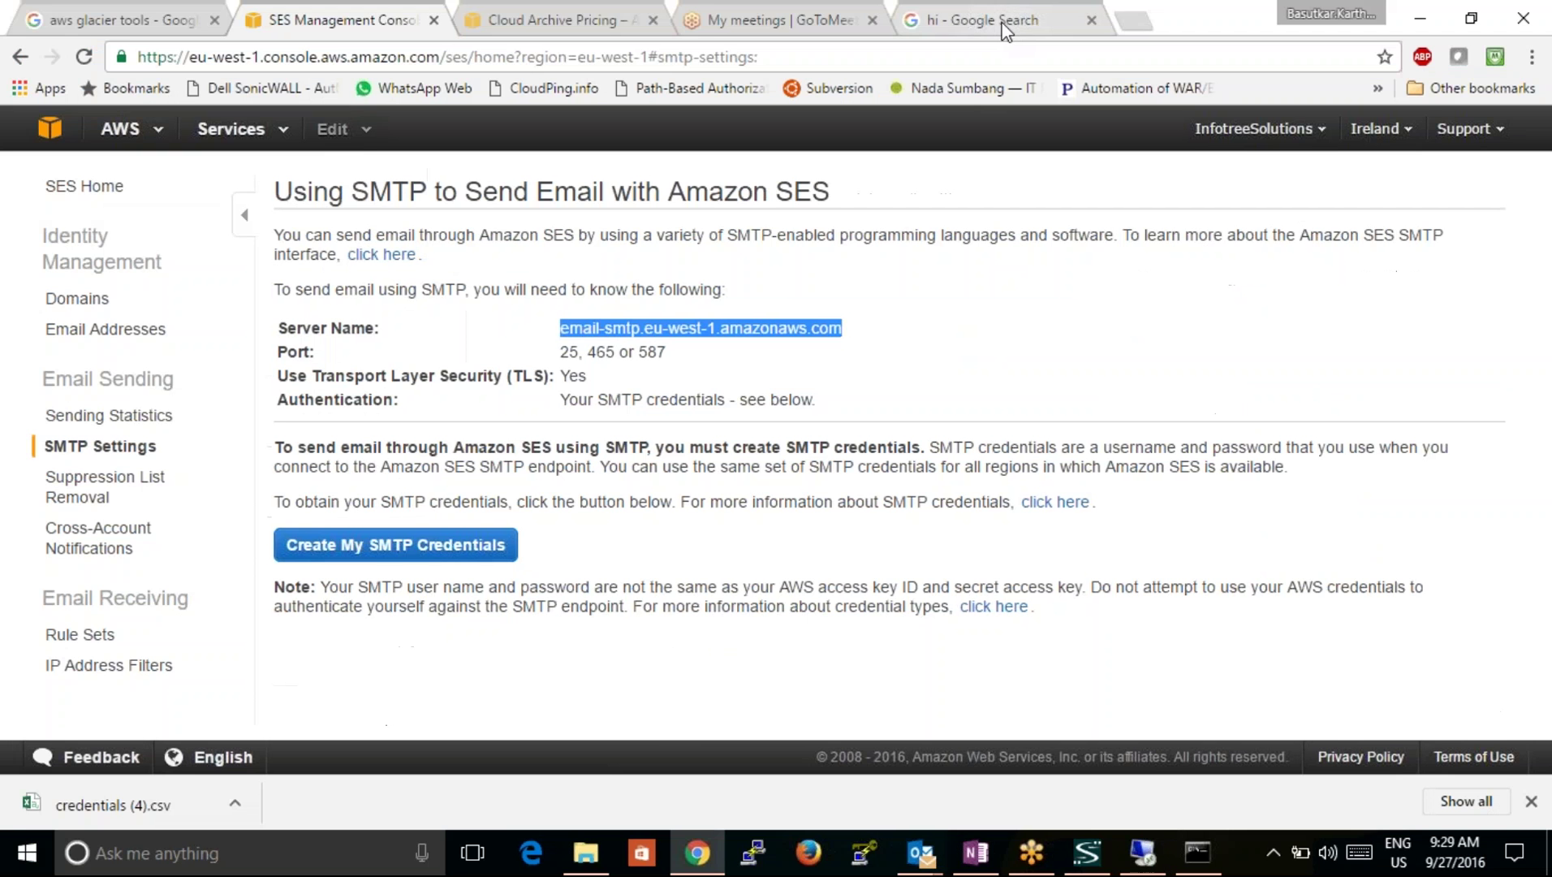
{"action": "left_click", "coordinate": [192, 804]}
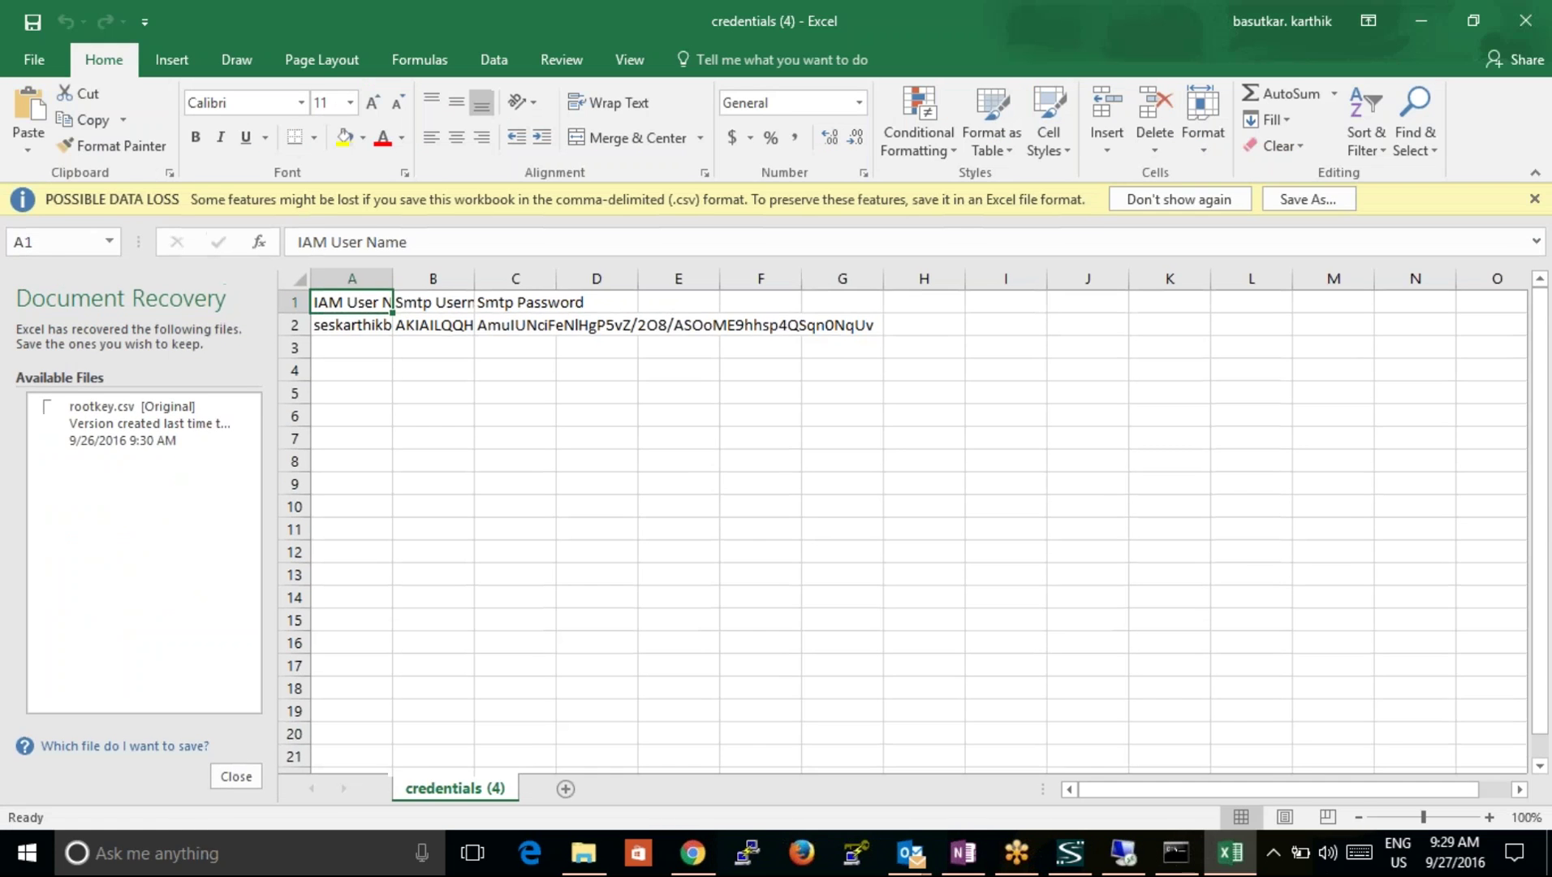
{"action": "left_click", "coordinate": [445, 324]}
{"action": "left_click", "coordinate": [492, 242]}
{"action": "left_click_drag", "start_coordinate": [492, 242], "coordinate": [271, 241]}
{"action": "key", "text": "ctrl+c"}
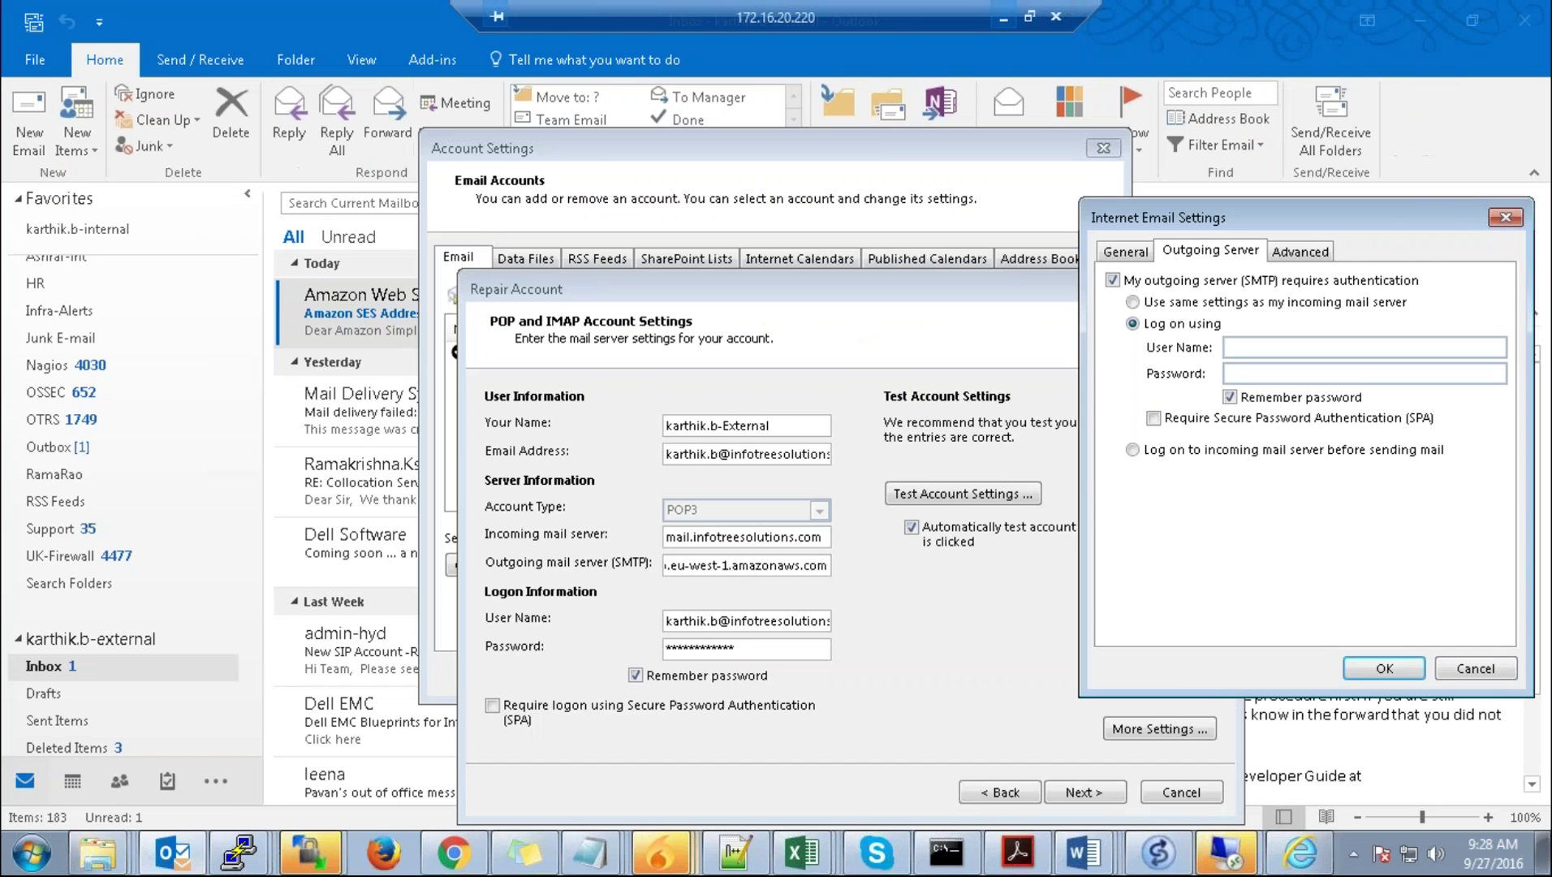
Step: Paste the SMTP username into the outgoing server's logon User Name field in Outlook
{"action": "left_click", "coordinate": [1123, 853]}
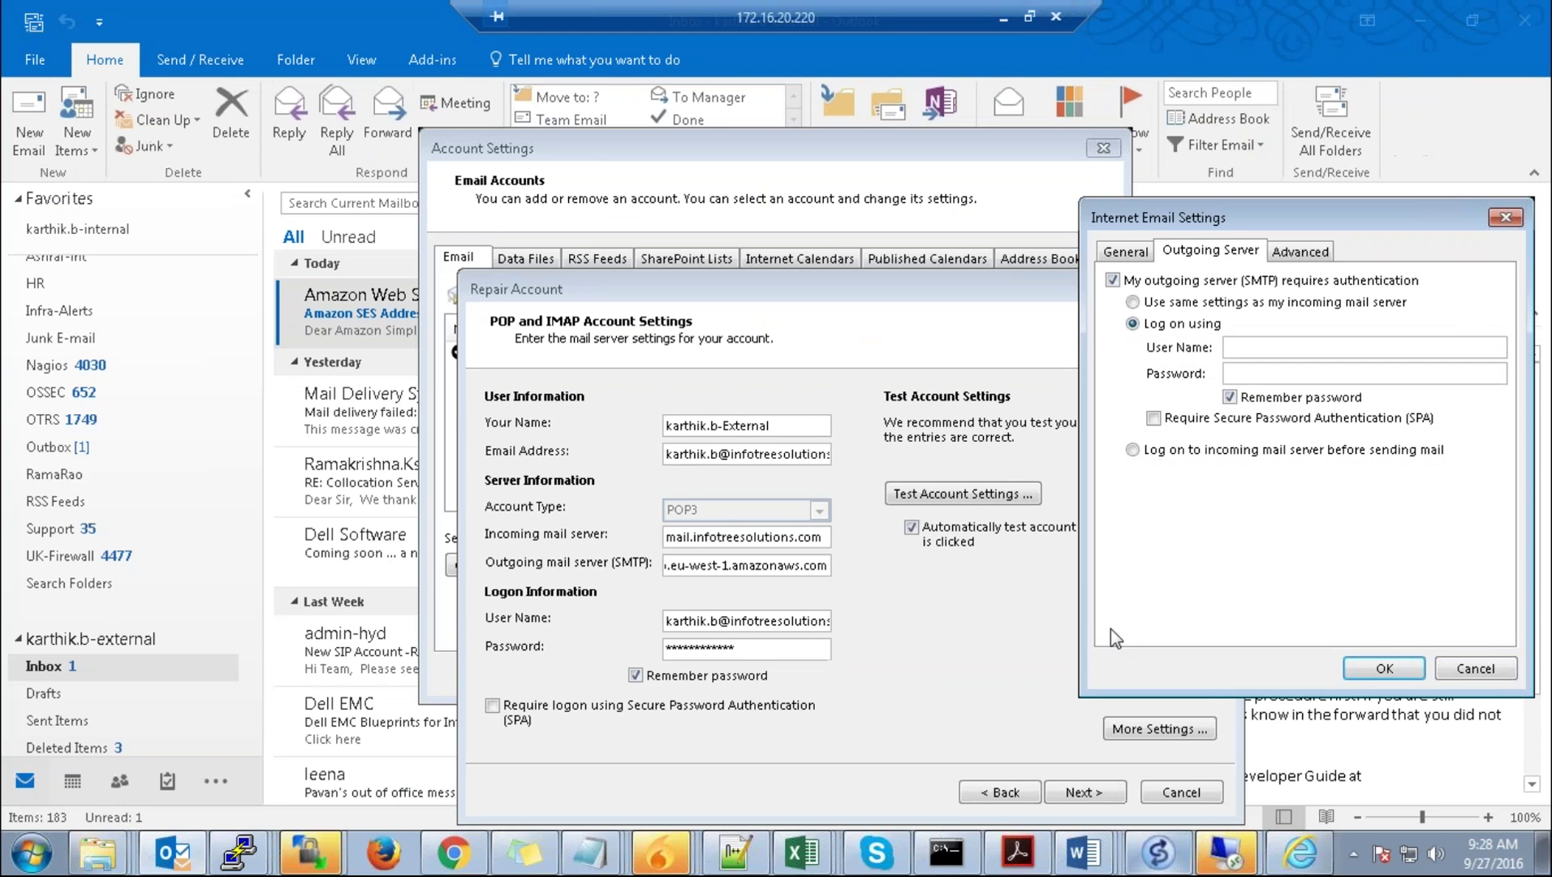
{"action": "left_click", "coordinate": [1258, 348]}
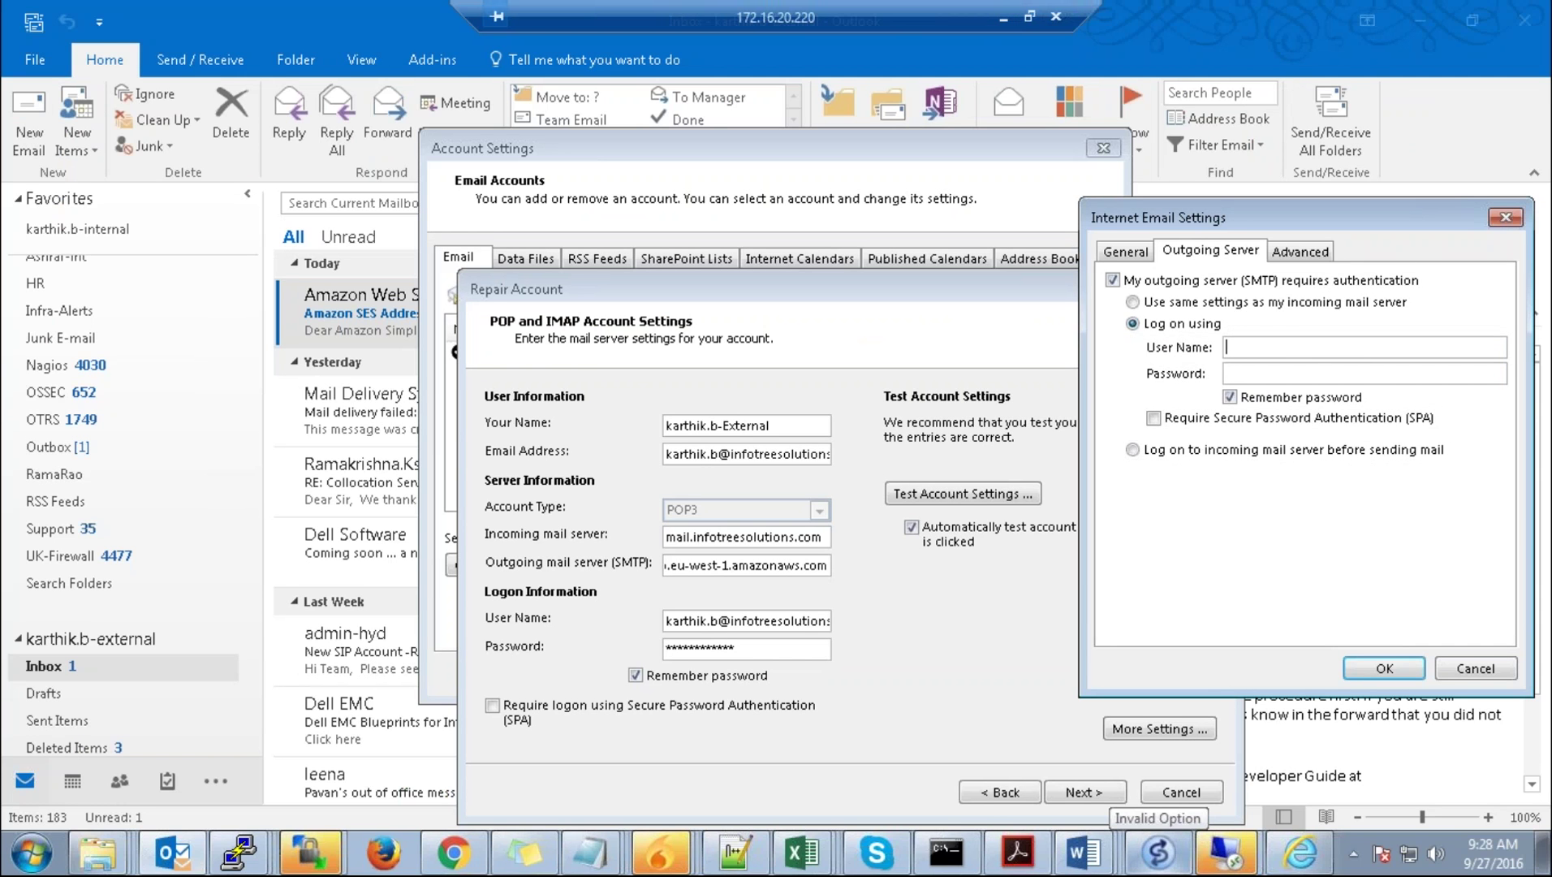
{"action": "key", "text": "ctrl+v"}
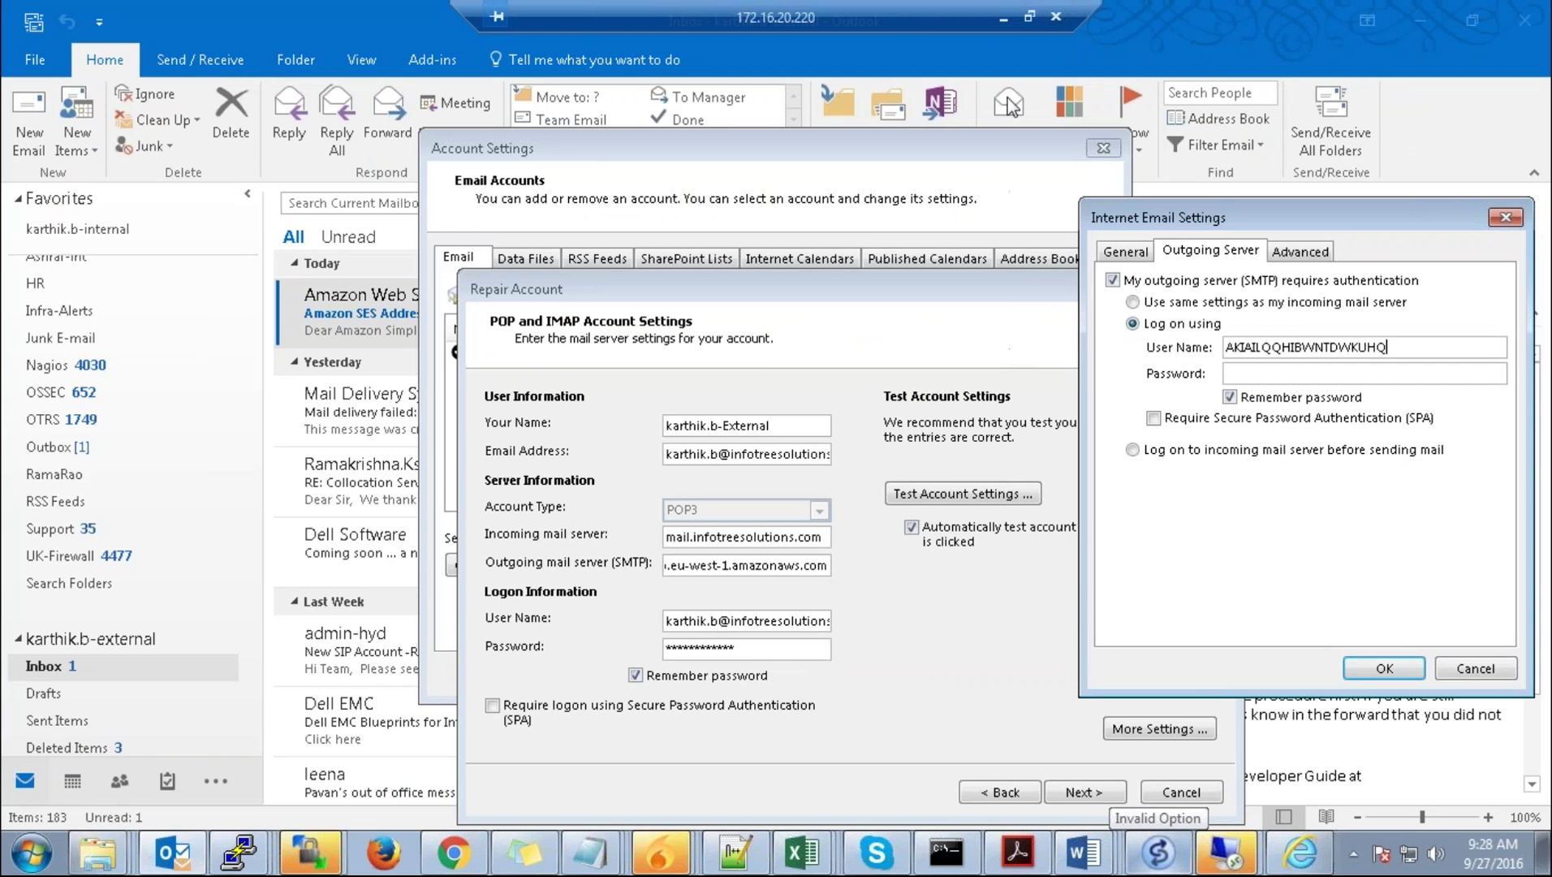
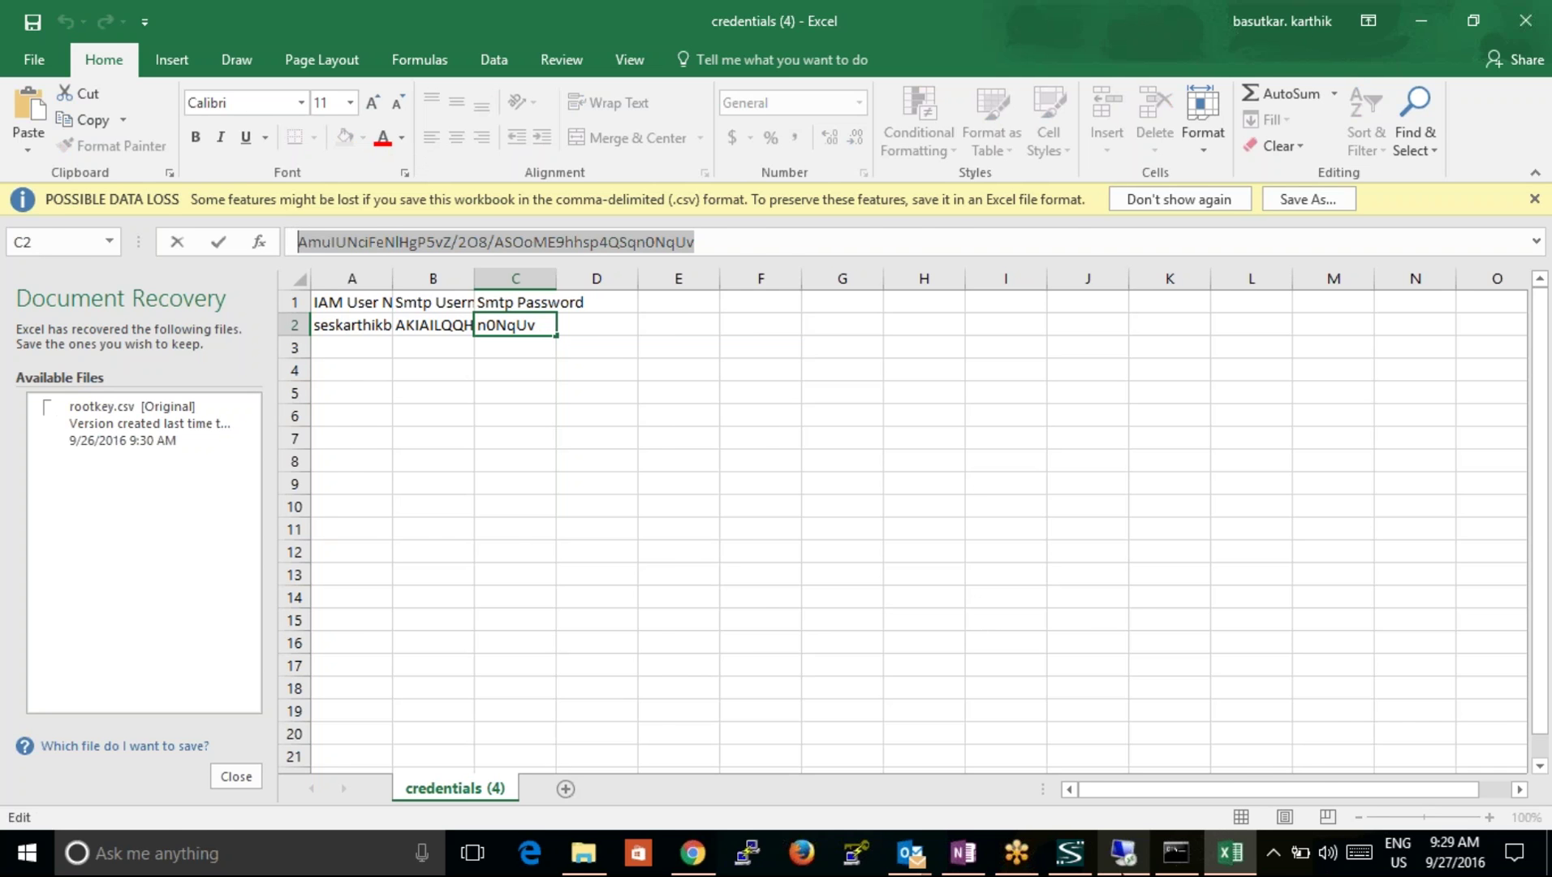
Step: Paste the SMTP password, switch outgoing encryption to TLS on port 25, and save
{"action": "left_click", "coordinate": [1120, 852]}
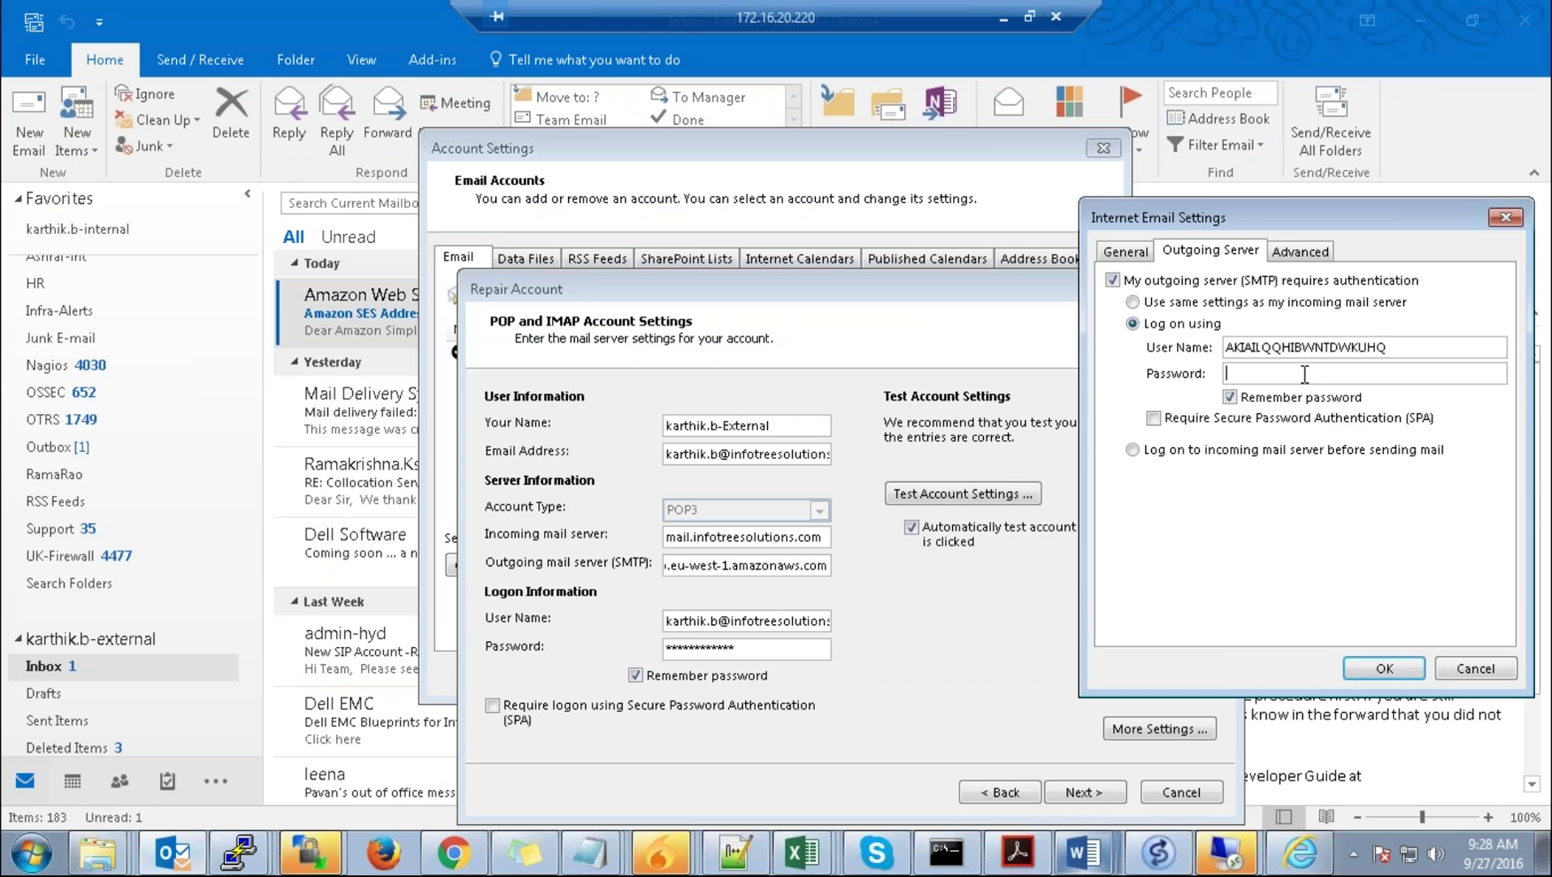
{"action": "key", "text": "ctrl+v"}
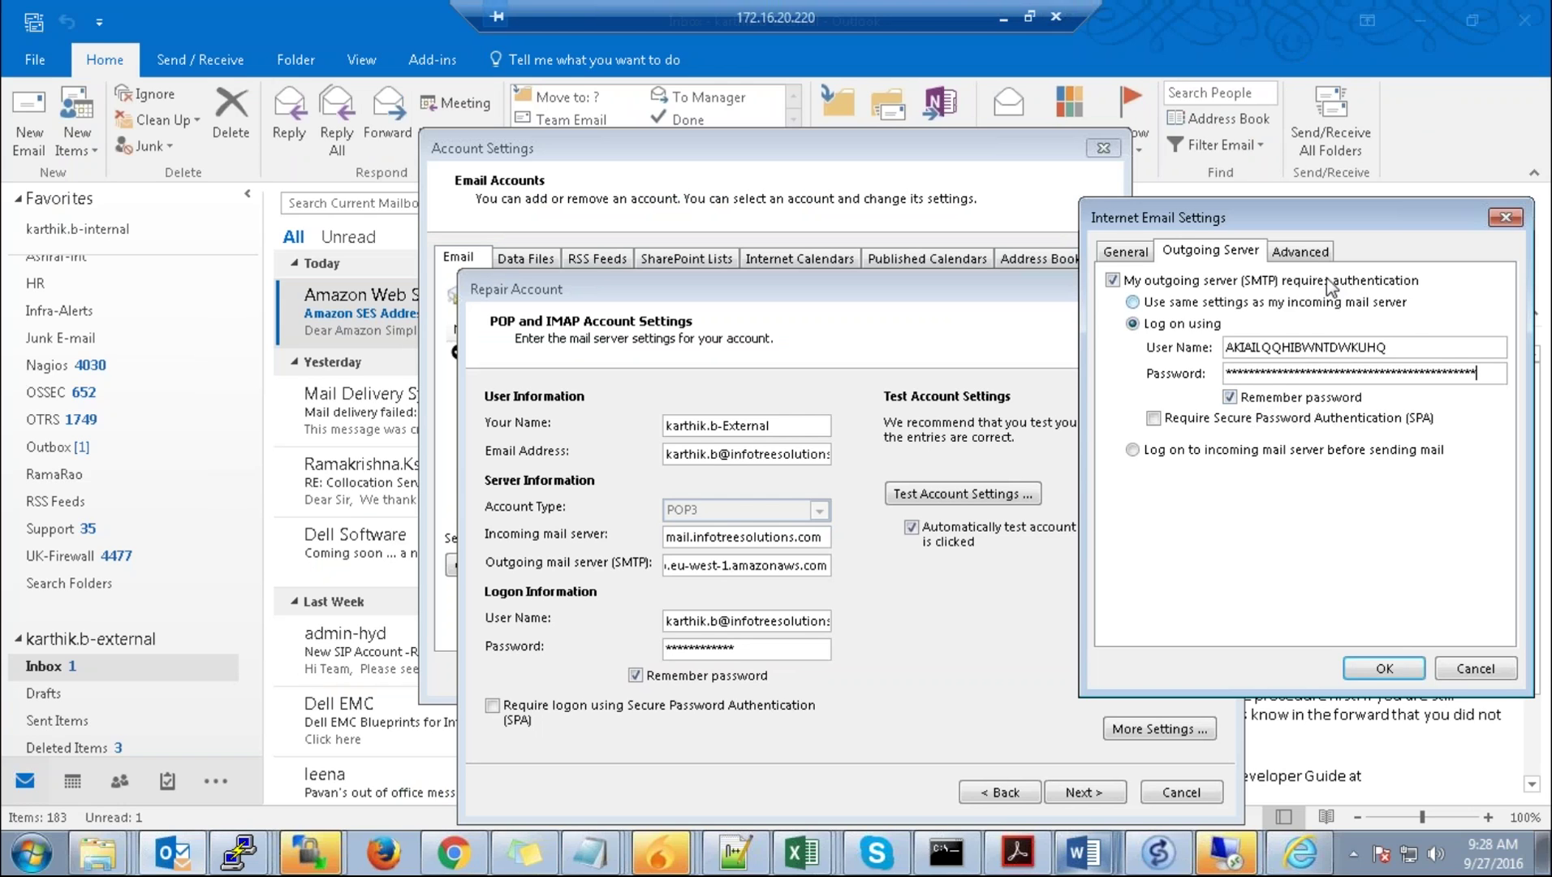
{"action": "left_click", "coordinate": [1307, 256]}
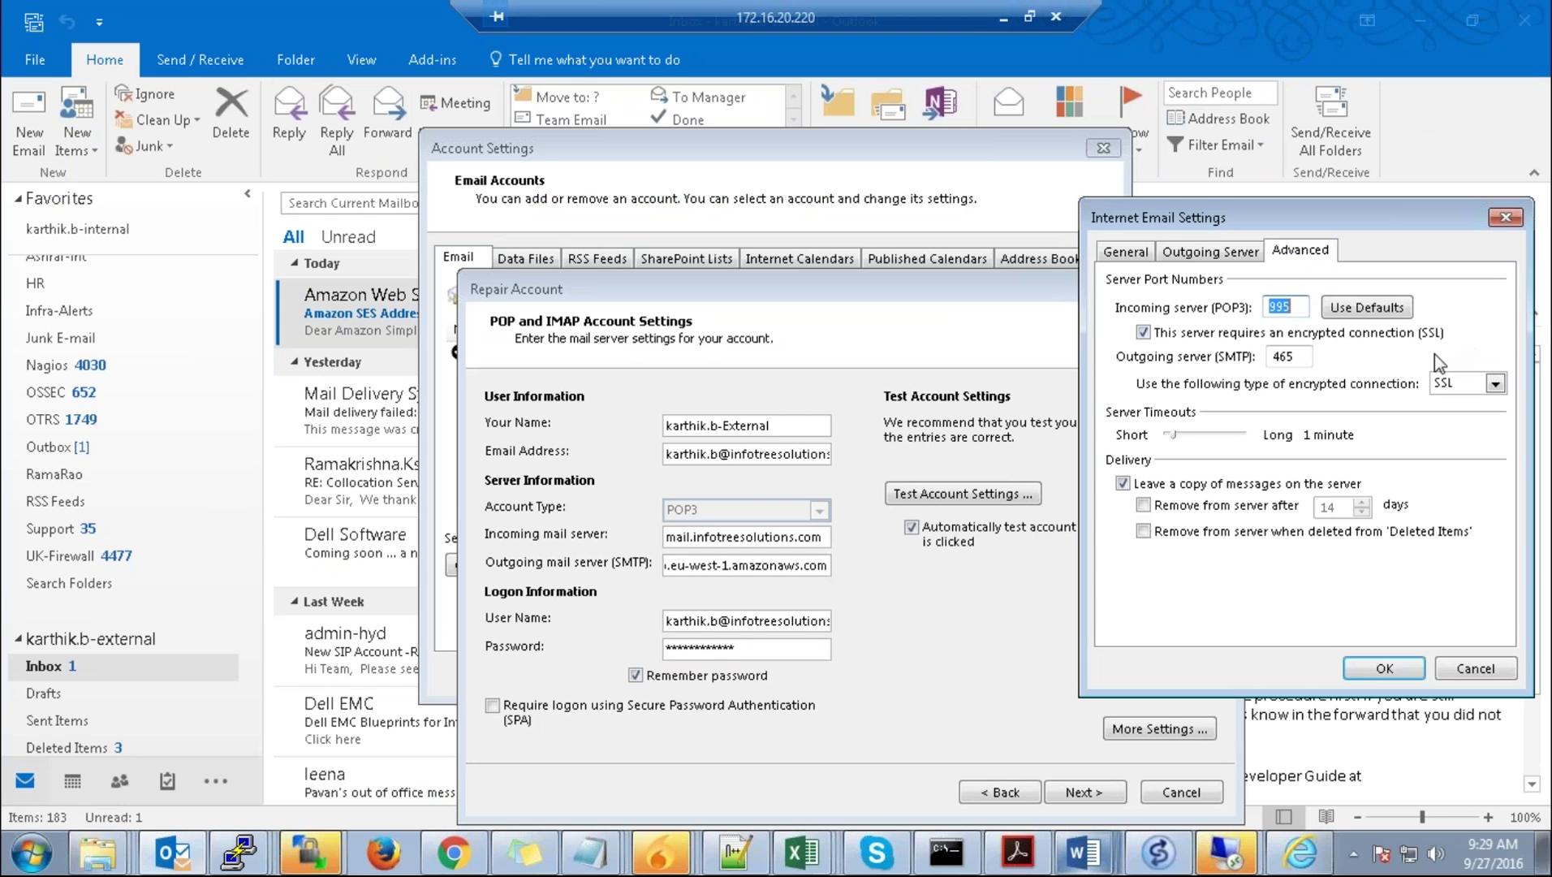
{"action": "left_click", "coordinate": [1494, 383]}
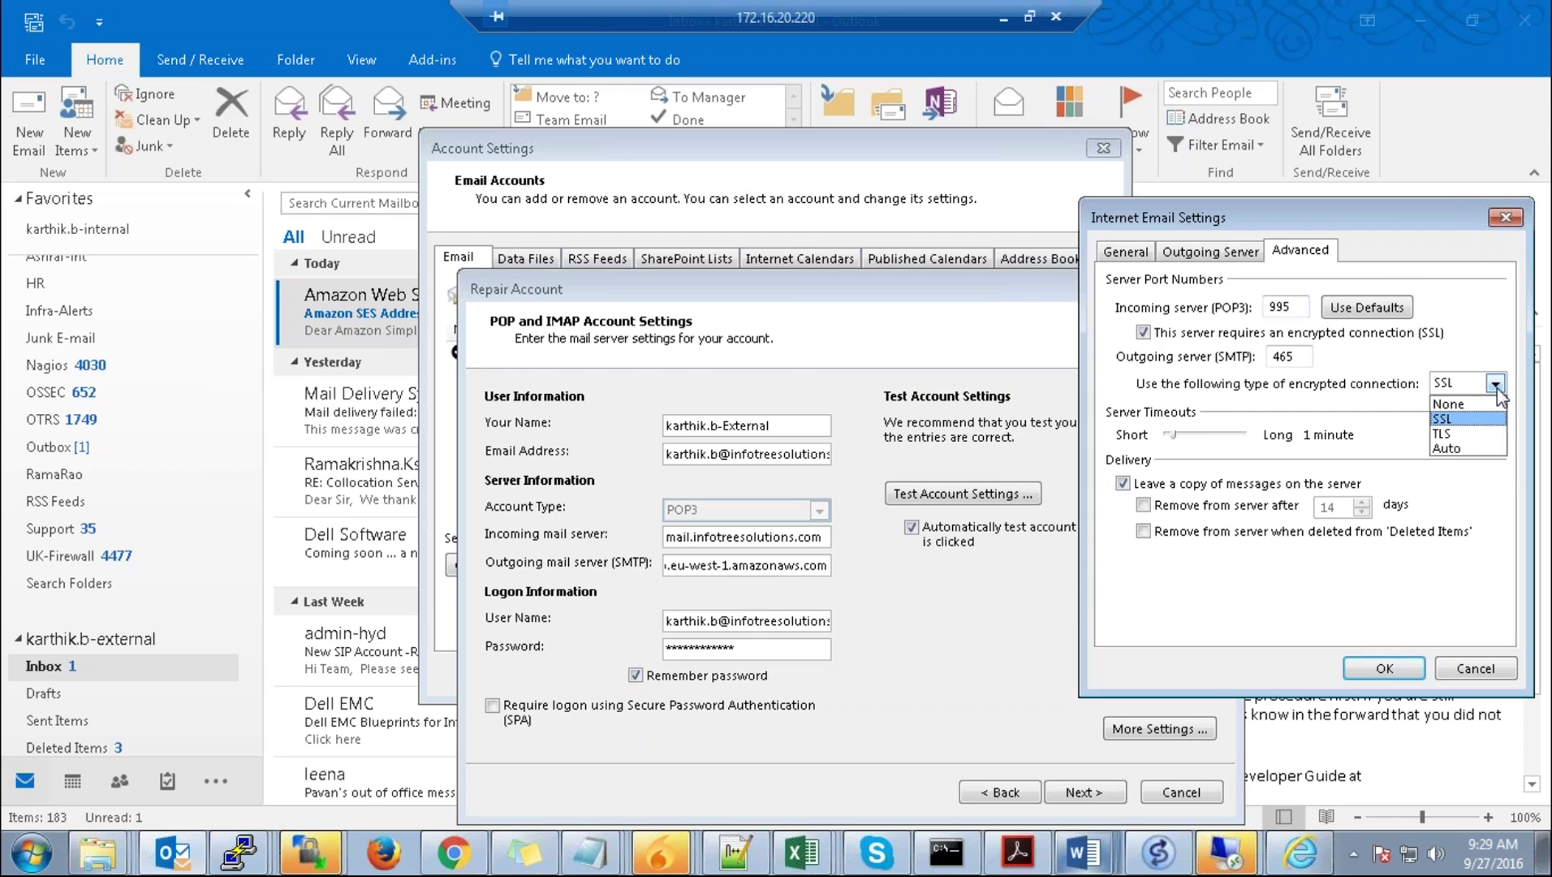
{"action": "left_click", "coordinate": [1471, 434]}
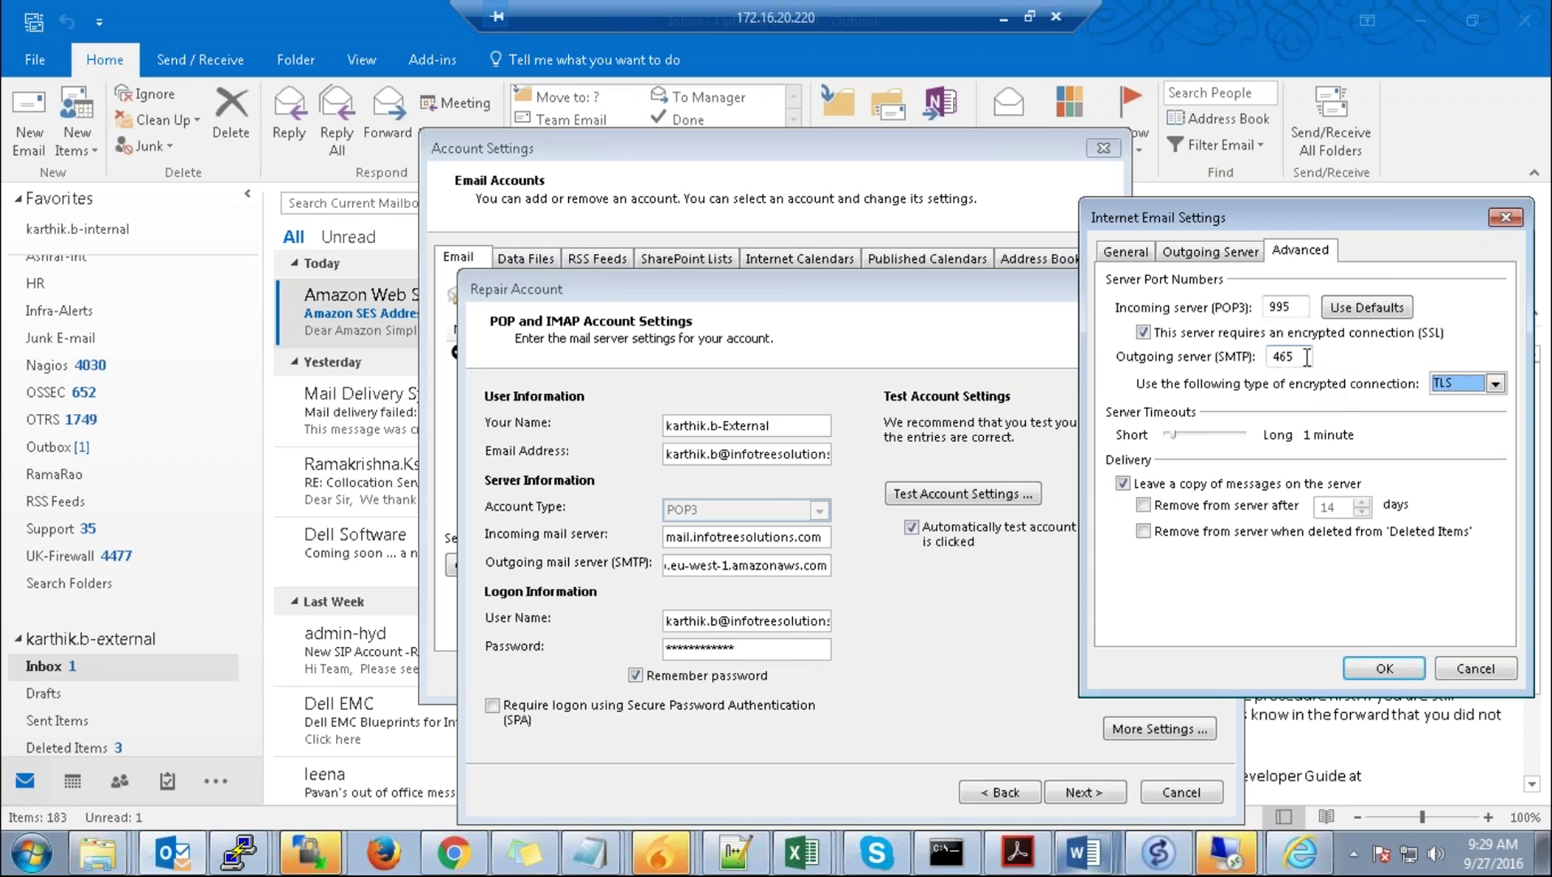
{"action": "left_click_drag", "start_coordinate": [1307, 357], "coordinate": [1268, 356]}
{"action": "type", "text": "25"}
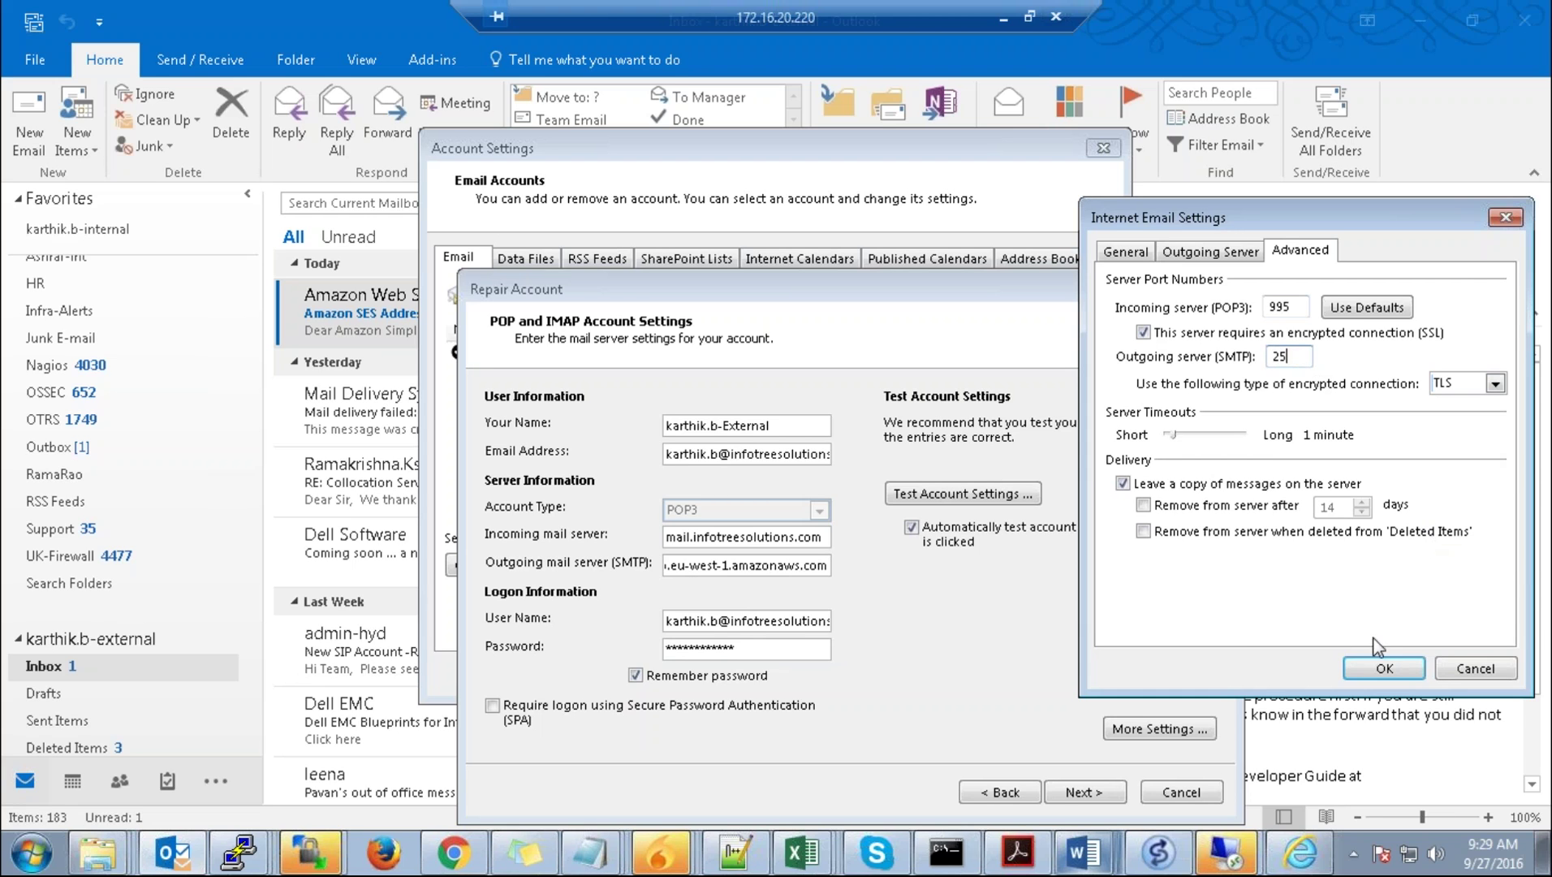
{"action": "left_click", "coordinate": [1383, 669]}
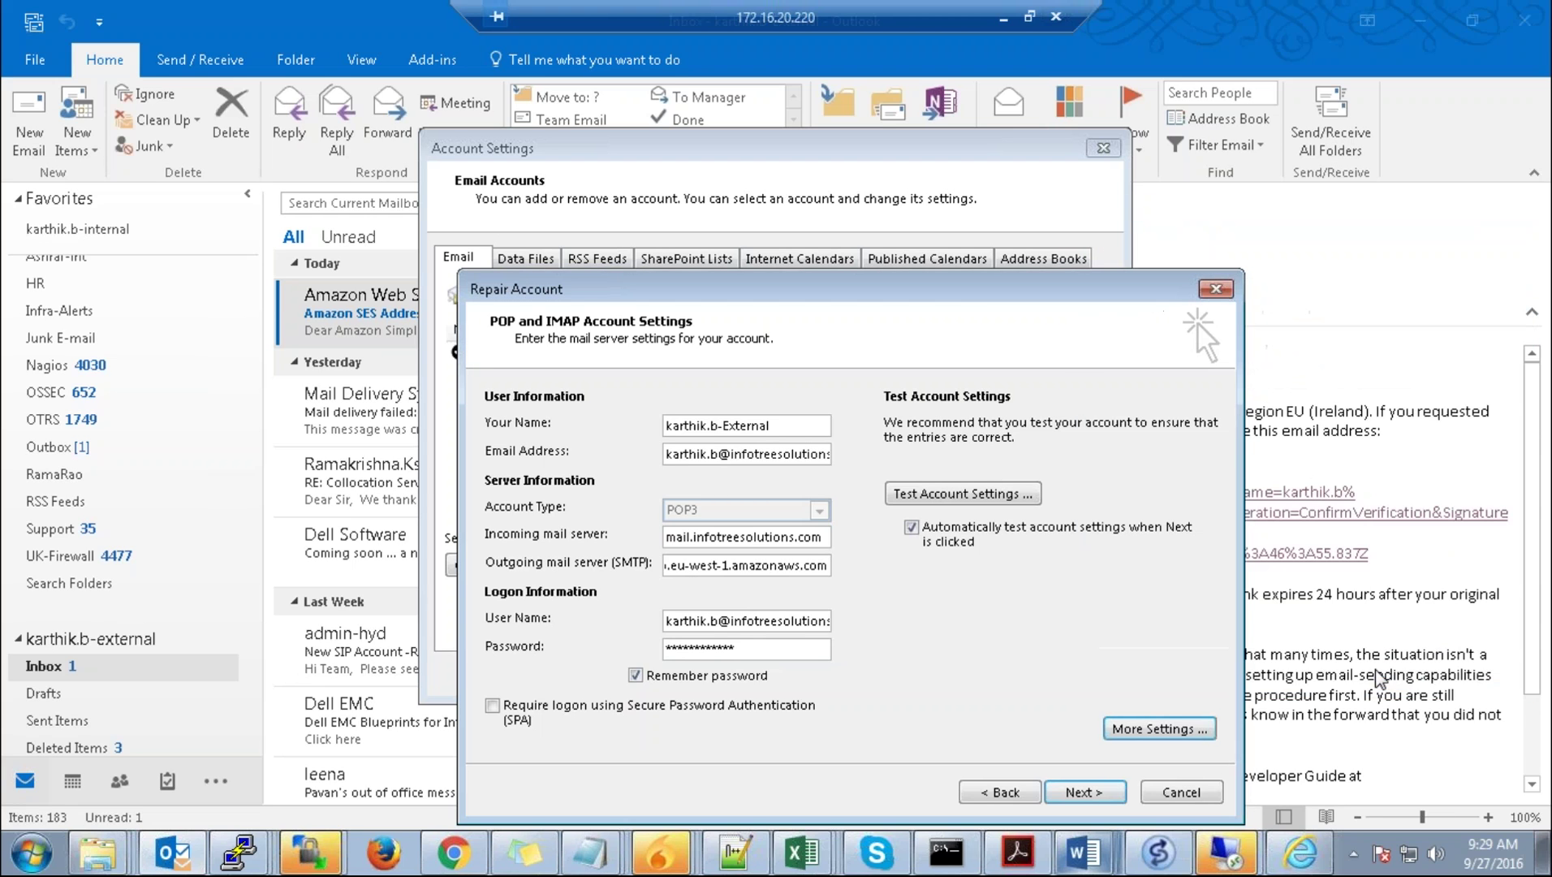
Step: Run the account test and read the task results: POP3 logon succeeds, test email fails
{"action": "left_click", "coordinate": [959, 494]}
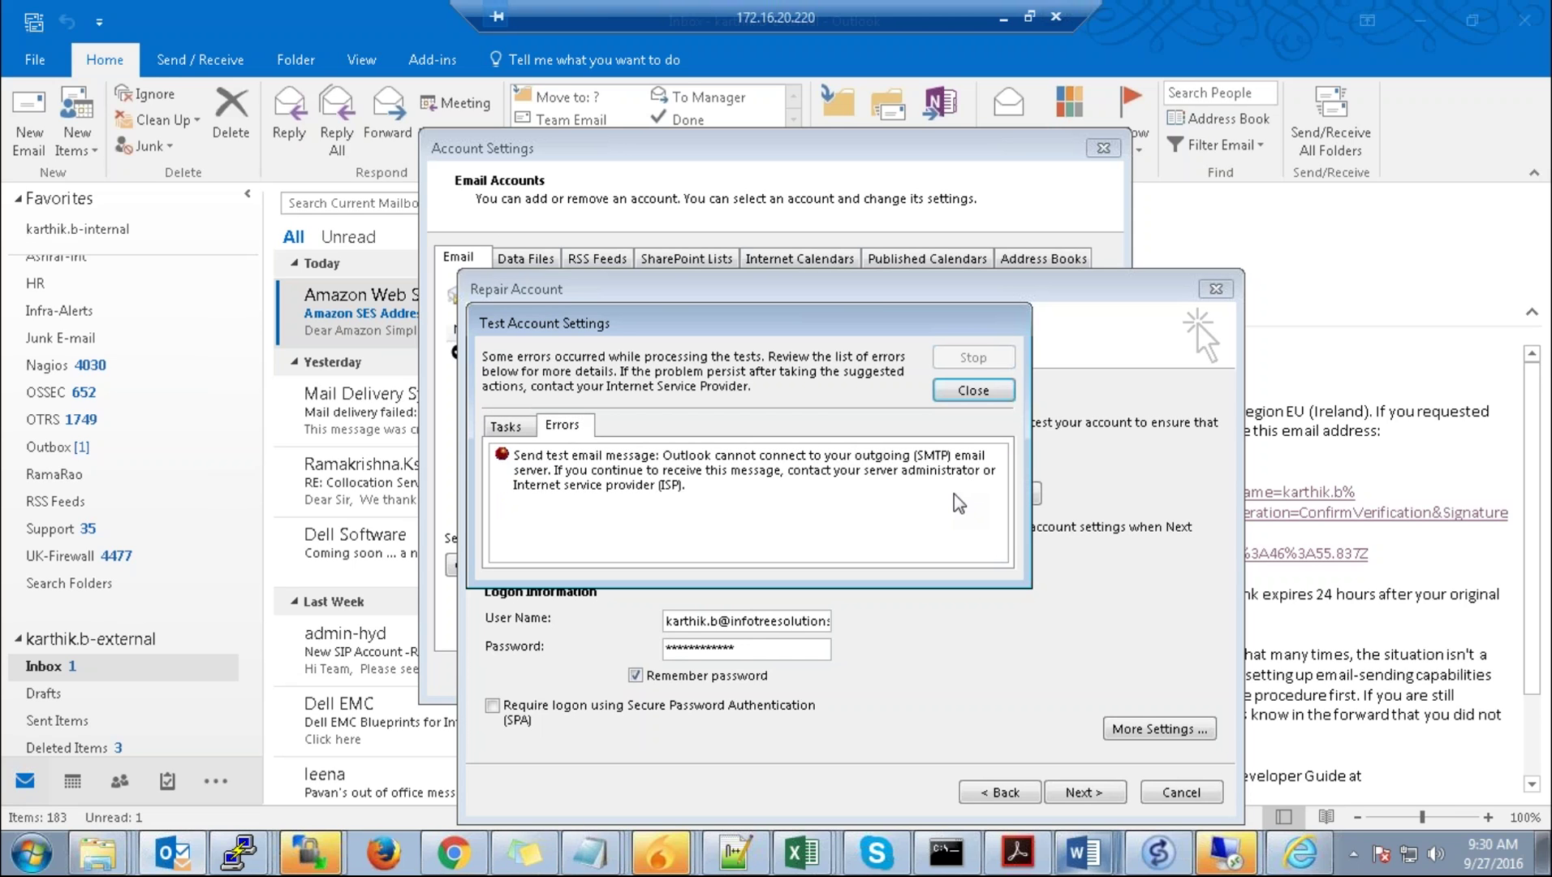
{"action": "left_click", "coordinate": [508, 428]}
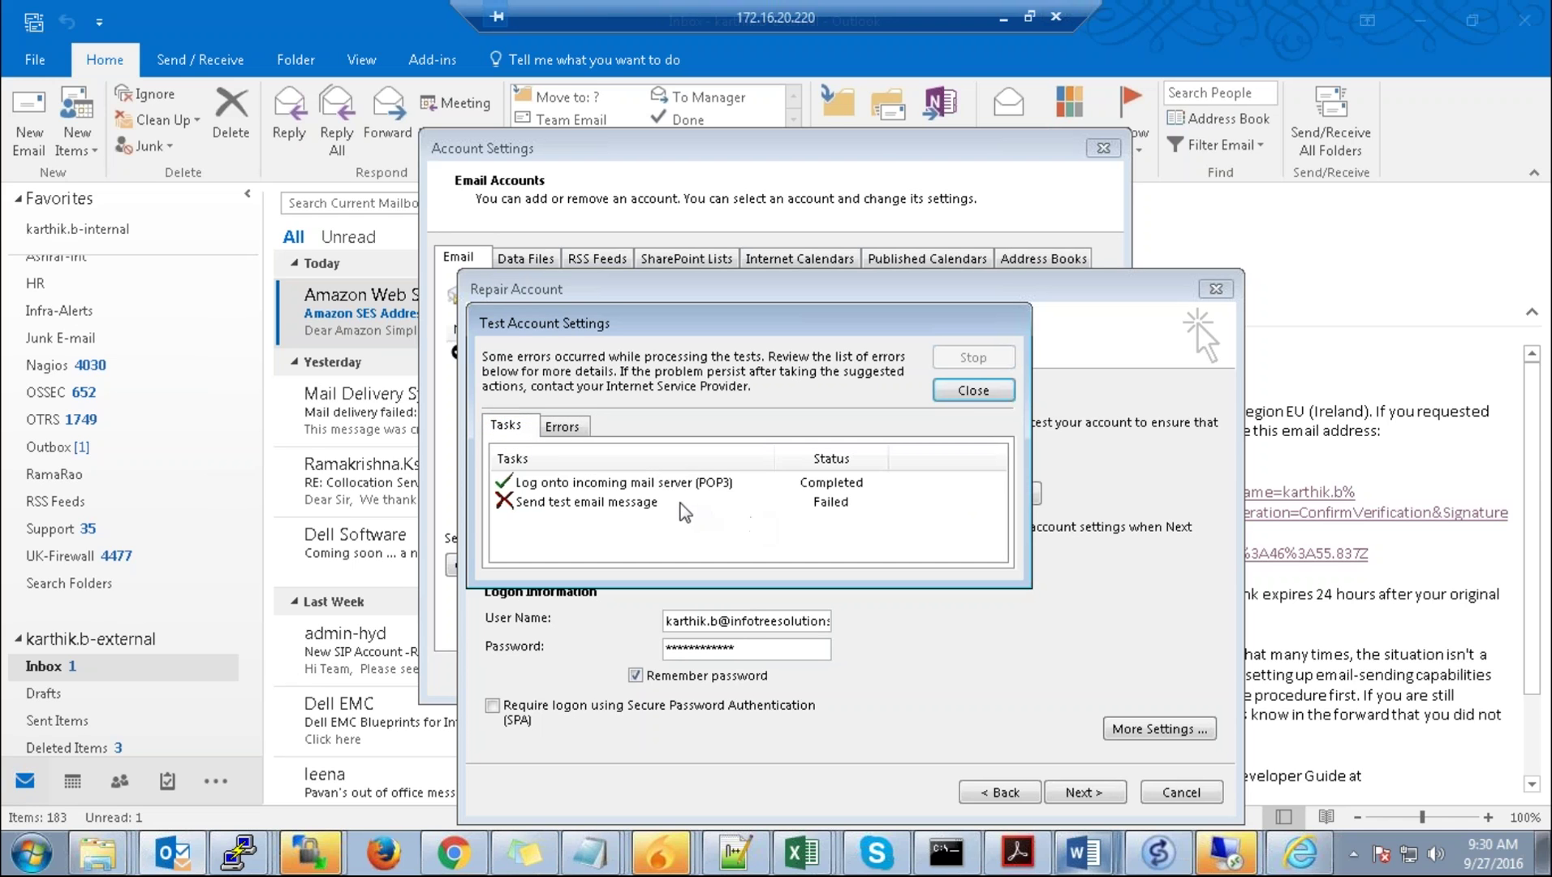
Step: Check the SES SMTP settings for server email-smtp.eu-west-1.amazonaws.com and ports 25, 465, 587
{"action": "left_click", "coordinate": [1000, 17]}
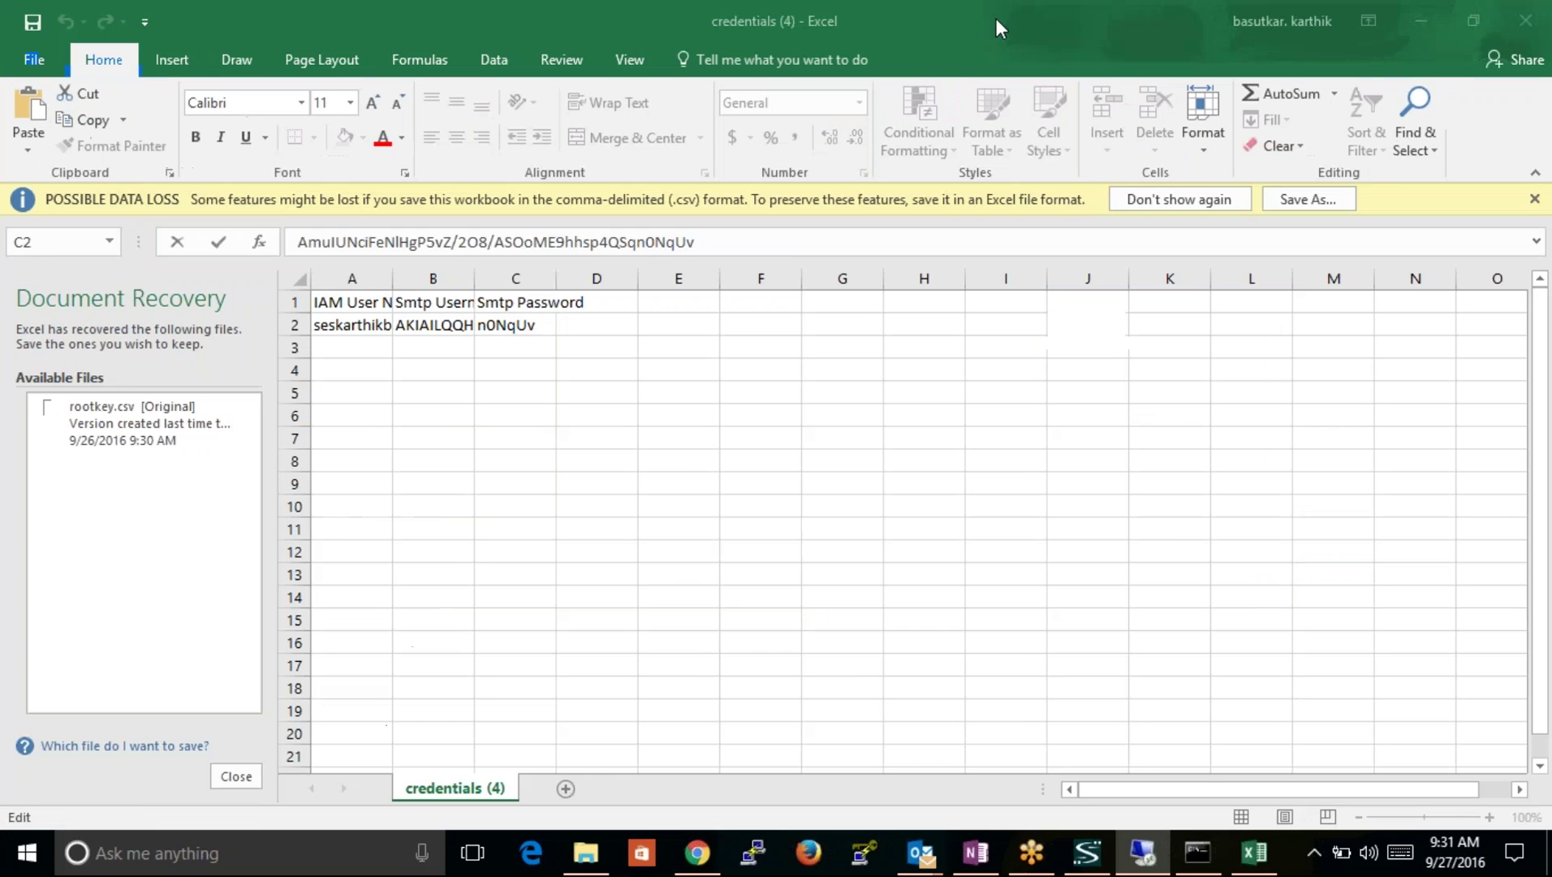
{"action": "left_click", "coordinate": [691, 854]}
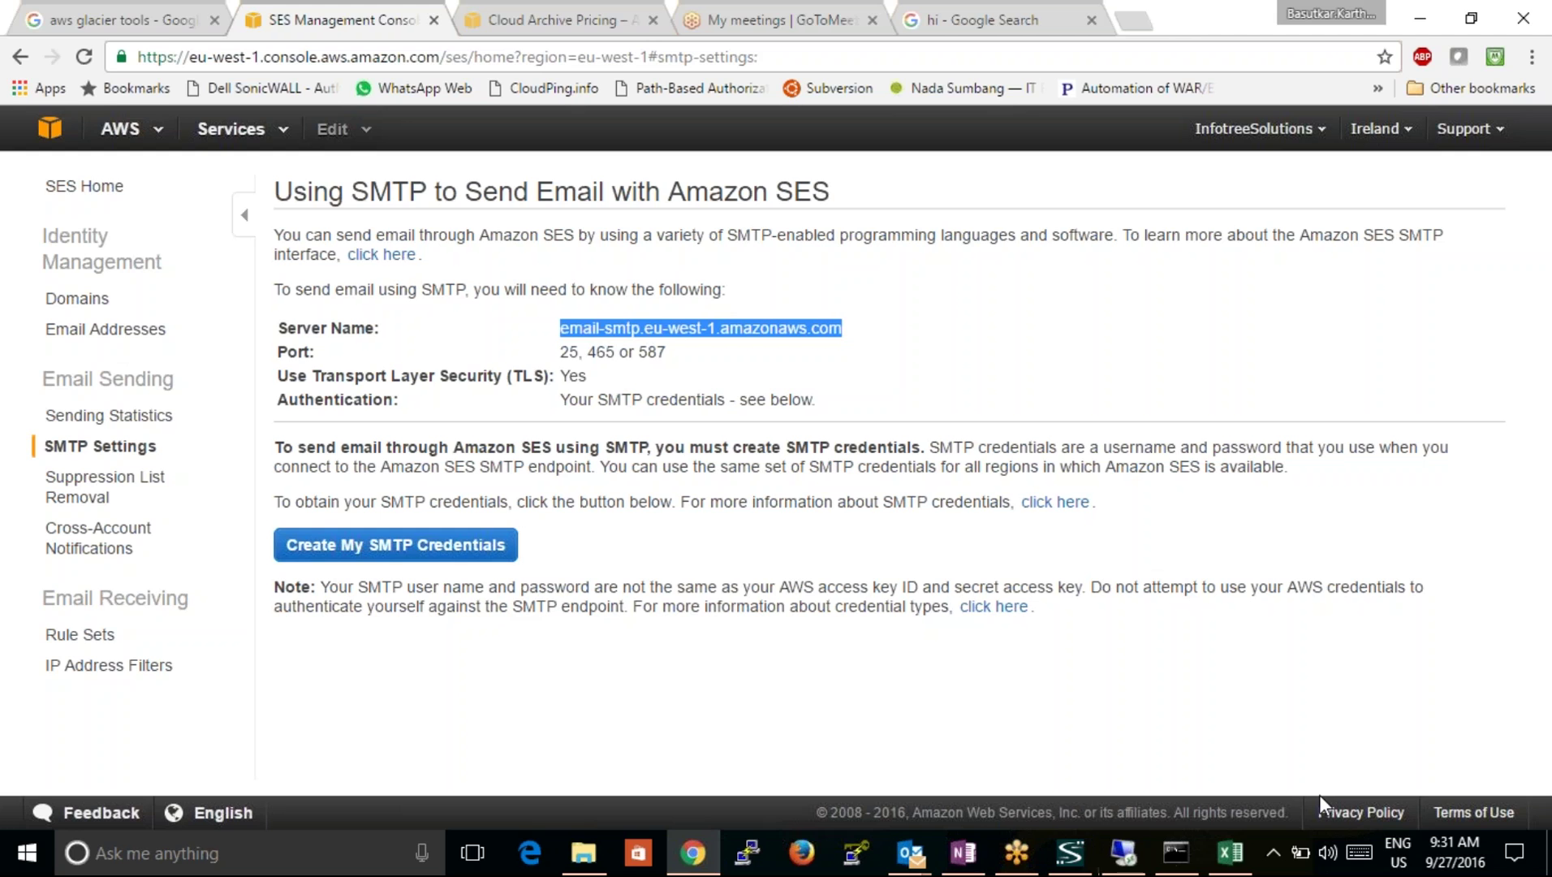
{"action": "mouse_move", "coordinate": [1169, 862]}
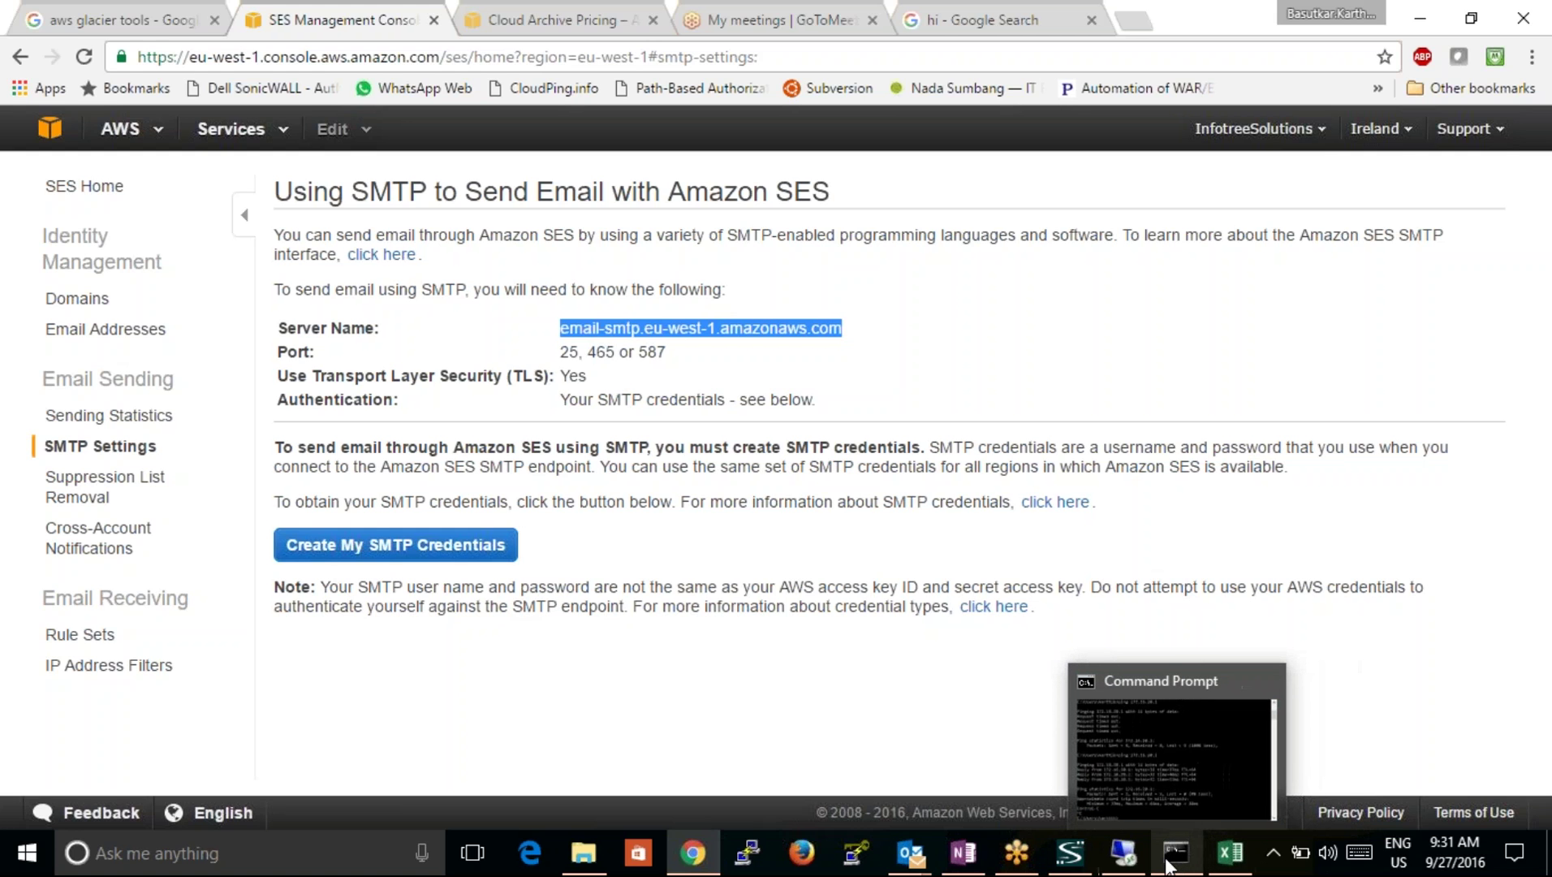
Step: Change the outgoing SMTP port from 25 to 465 in the advanced settings
{"action": "left_click", "coordinate": [1125, 848]}
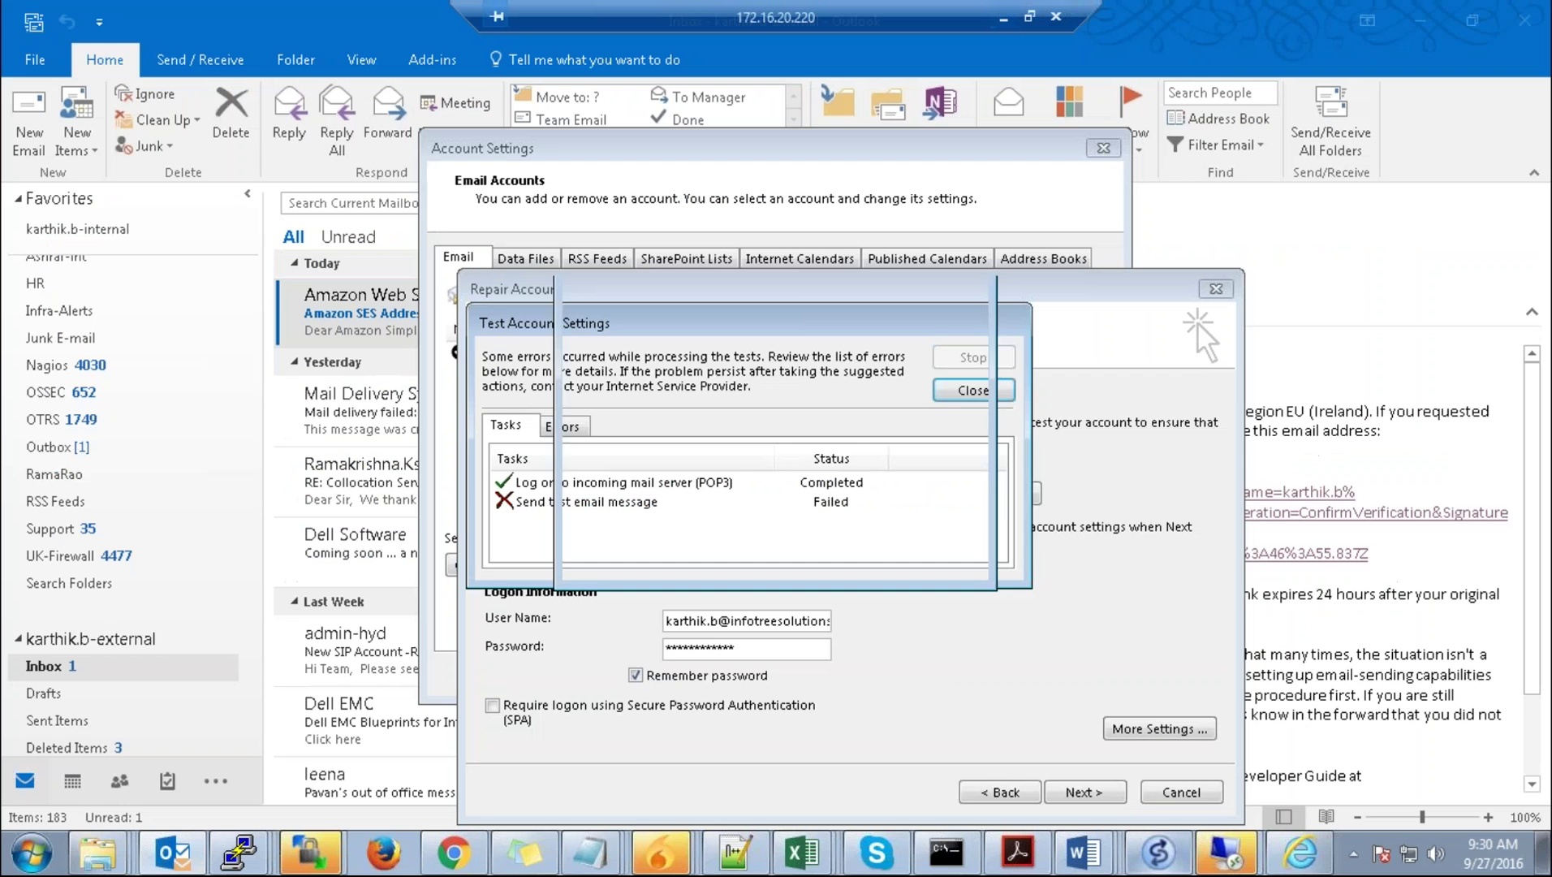
{"action": "left_click", "coordinate": [972, 390]}
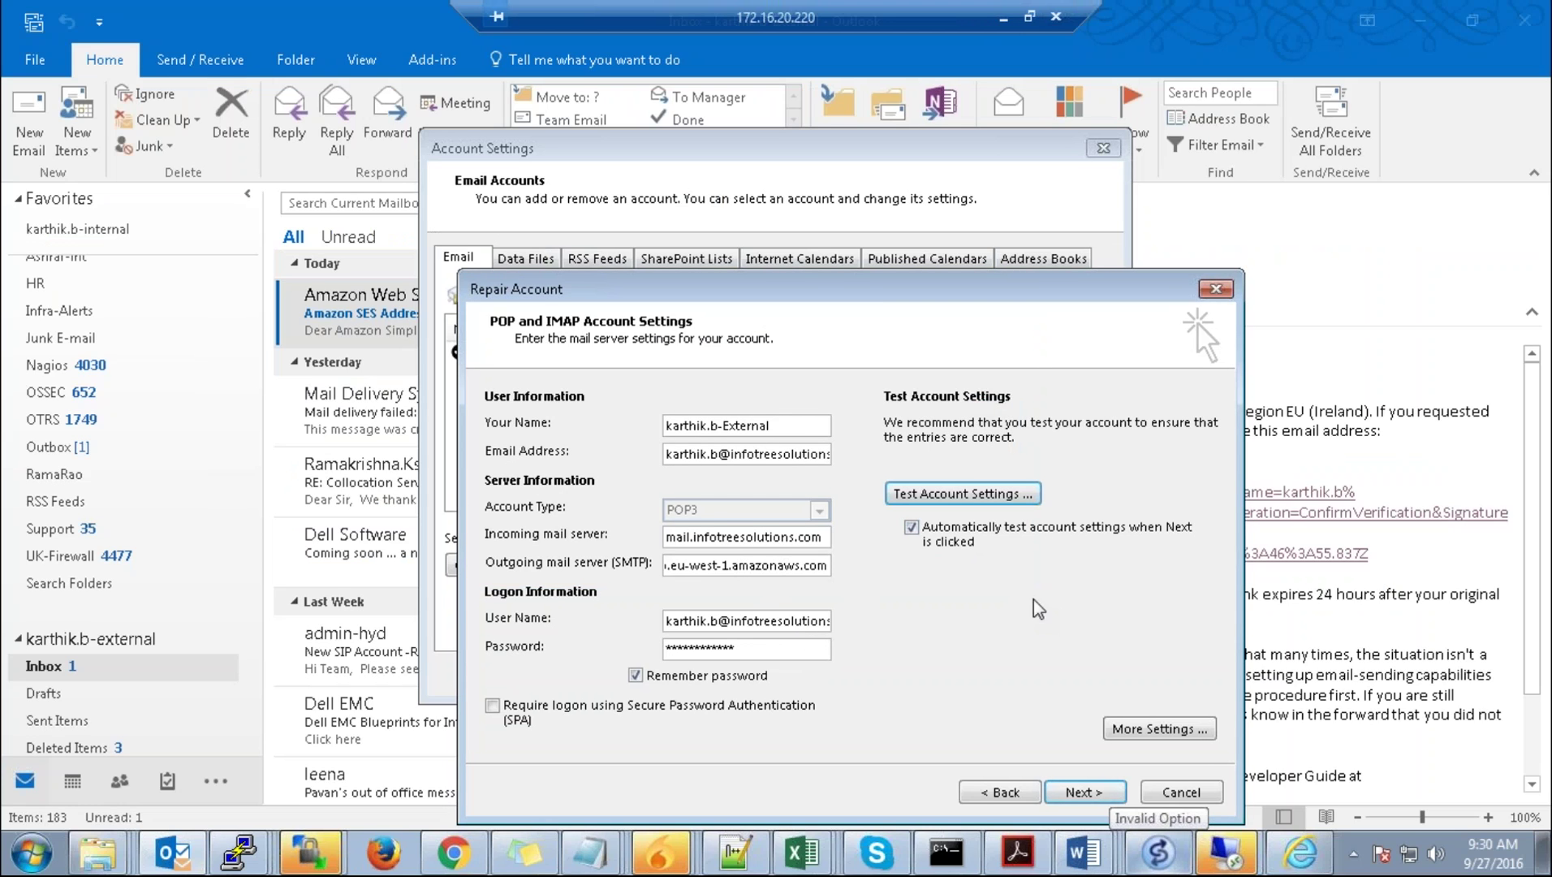
{"action": "left_click", "coordinate": [1145, 728]}
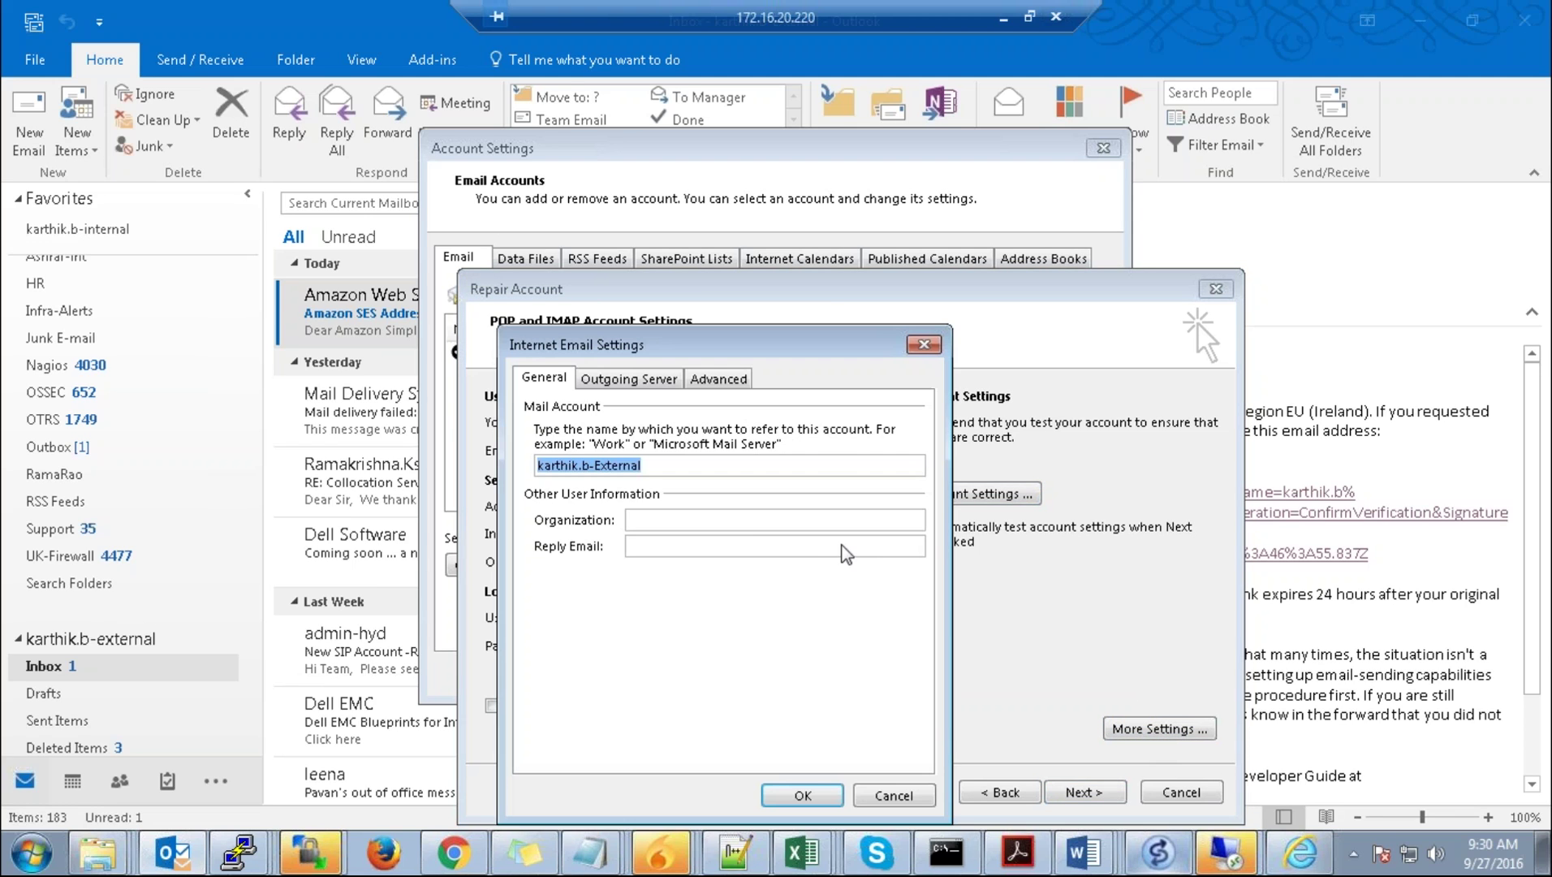
{"action": "left_click", "coordinate": [641, 379]}
{"action": "left_click", "coordinate": [669, 407]}
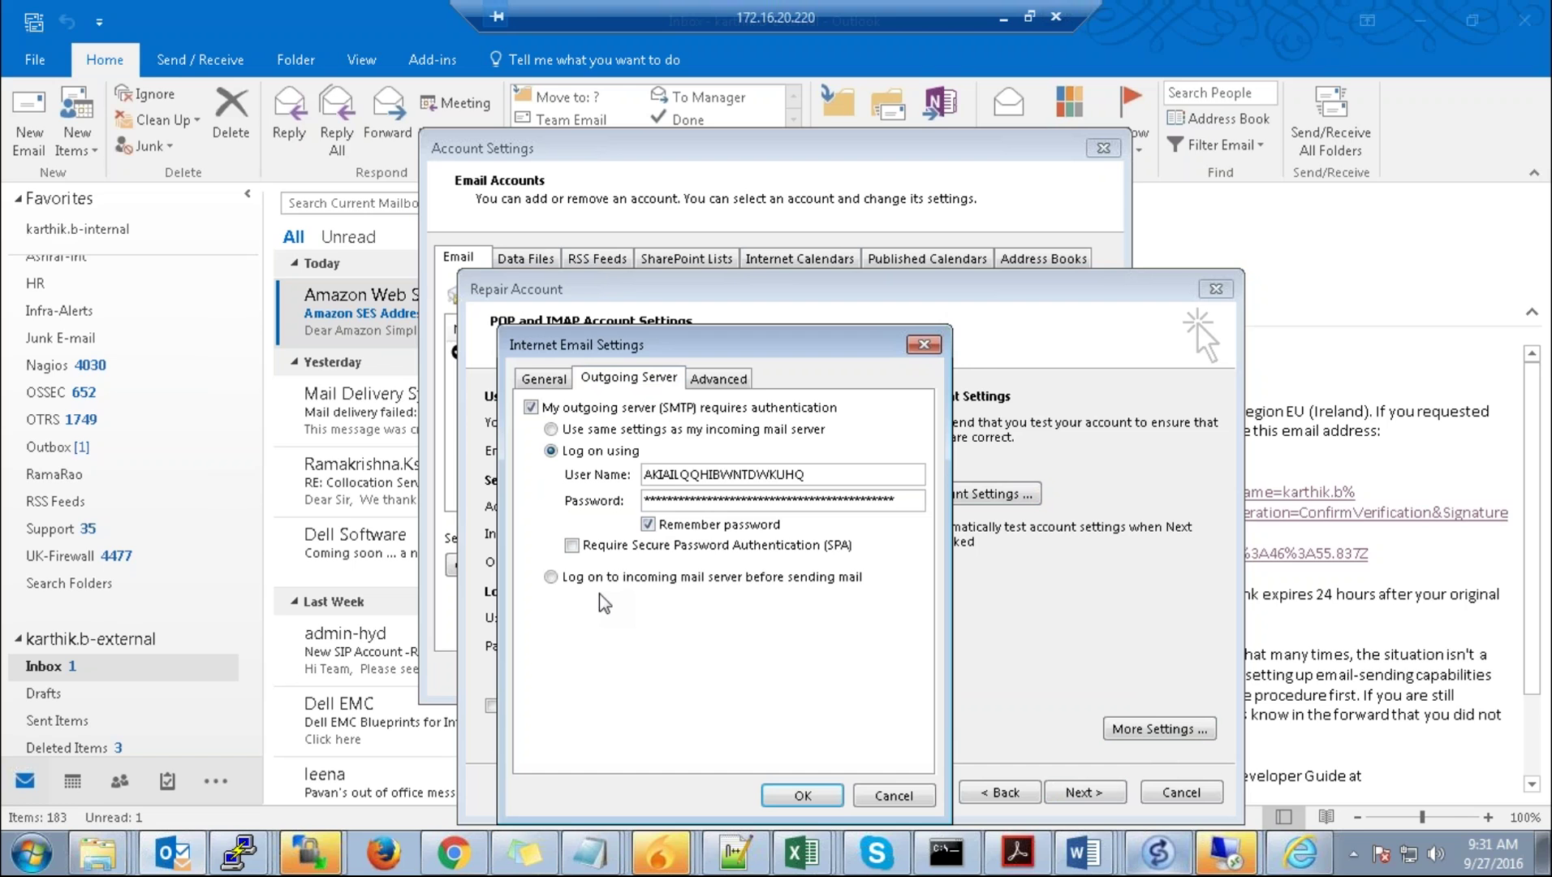
{"action": "left_click", "coordinate": [718, 379]}
{"action": "left_click", "coordinate": [718, 483]}
{"action": "key", "text": "BackSpace"}
{"action": "key", "text": "BackSpace"}
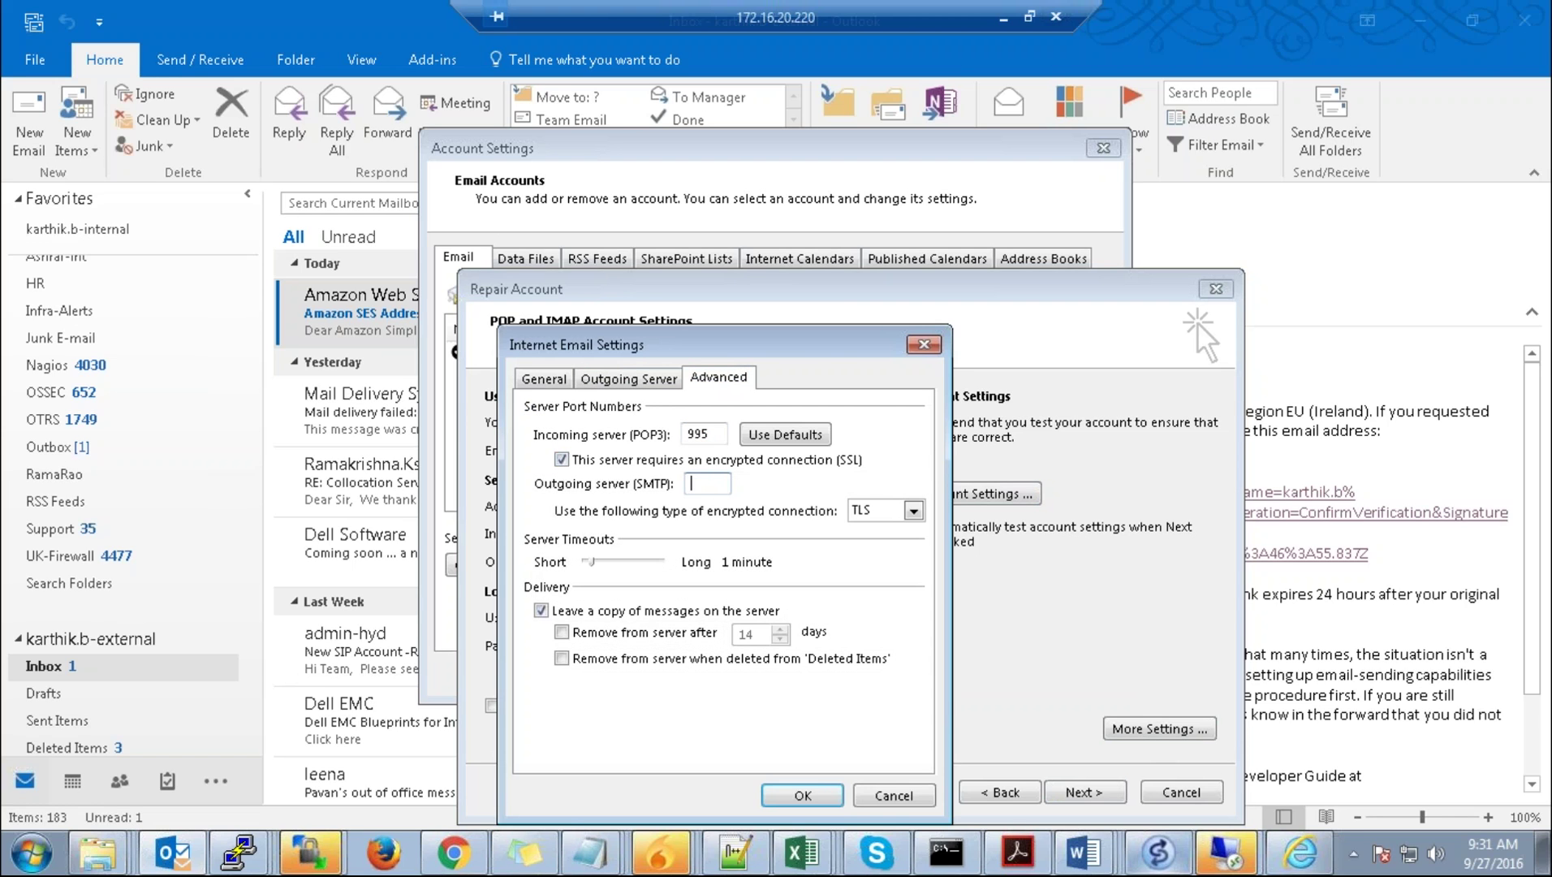
{"action": "type", "text": "465"}
{"action": "left_click", "coordinate": [803, 796]}
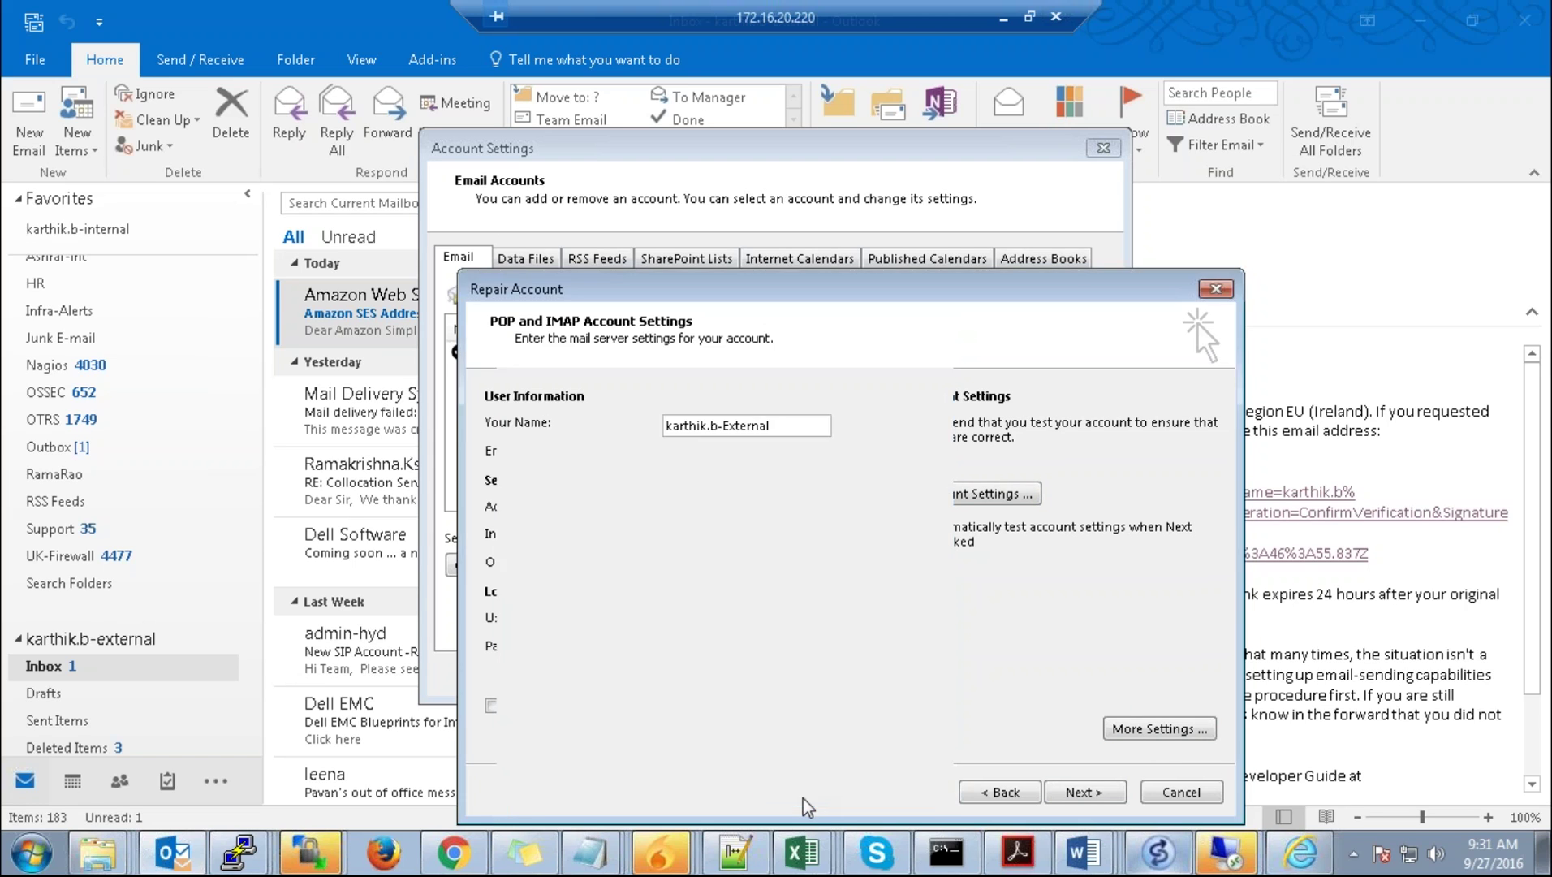
Step: Rerun the account test and view the SES list of verified email addresses
{"action": "left_click", "coordinate": [995, 495]}
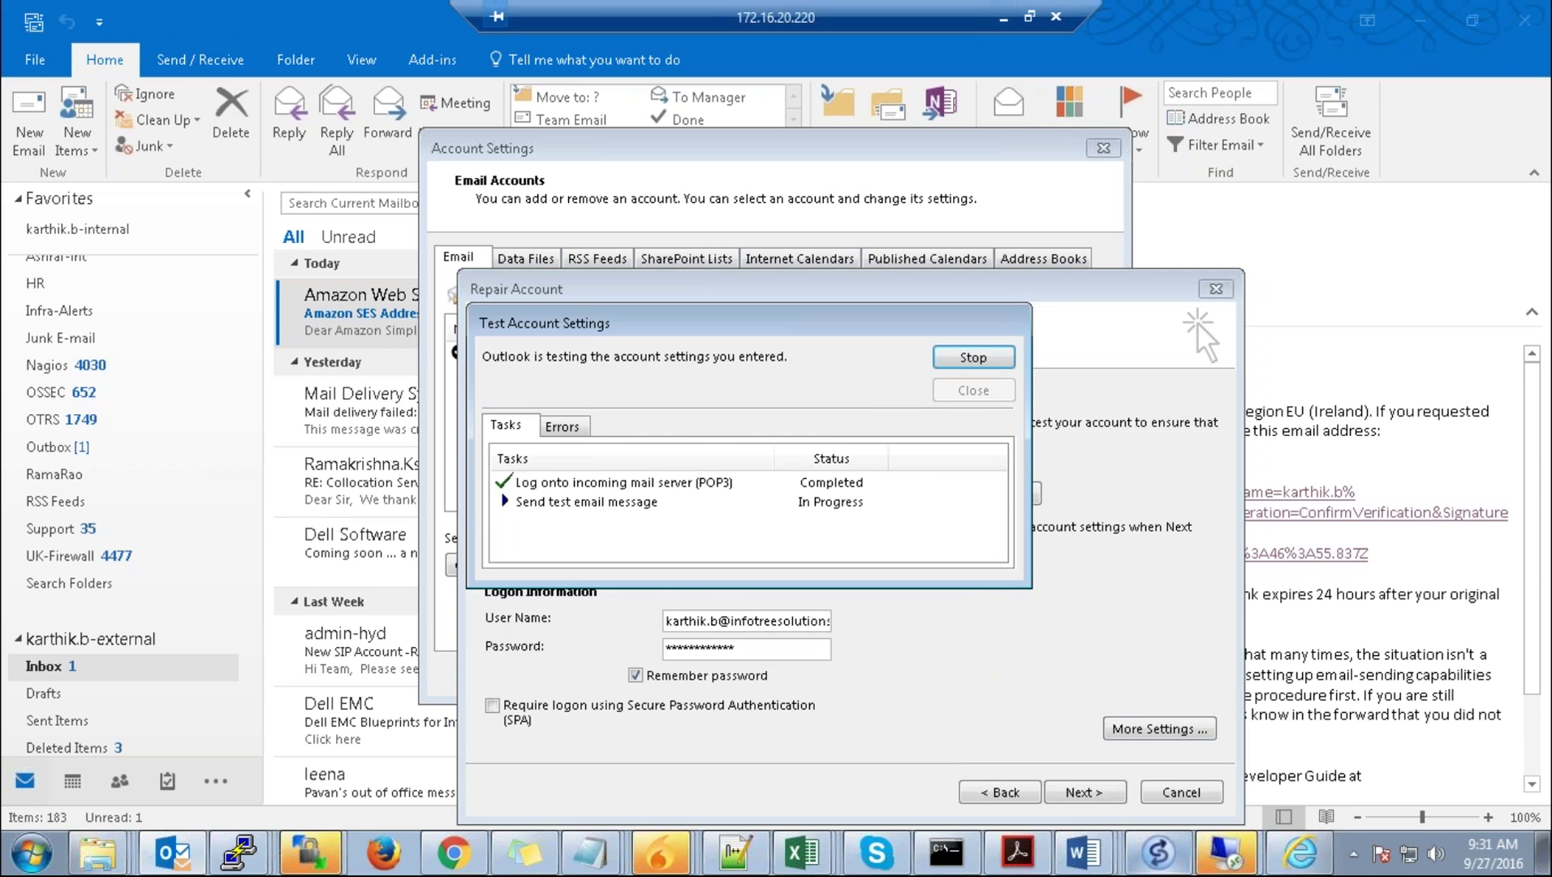
{"action": "left_click", "coordinate": [1003, 16]}
{"action": "left_click", "coordinate": [94, 329]}
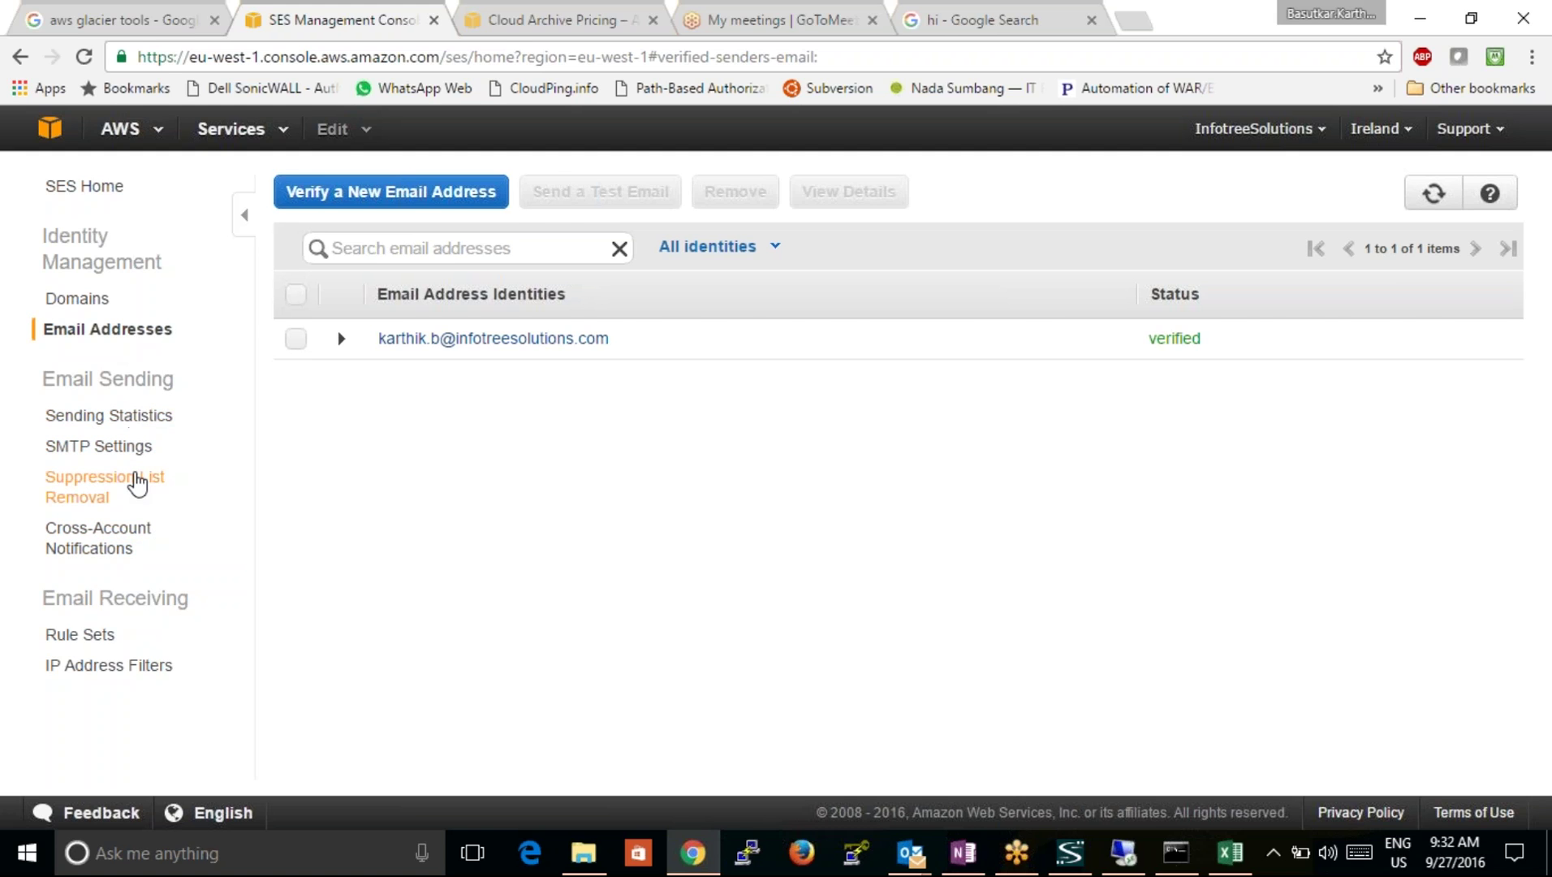
Step: Browse the SES suppression list, cross-account notifications, sending statistics and SMTP settings pages
{"action": "left_click", "coordinate": [130, 483]}
{"action": "left_click", "coordinate": [124, 537]}
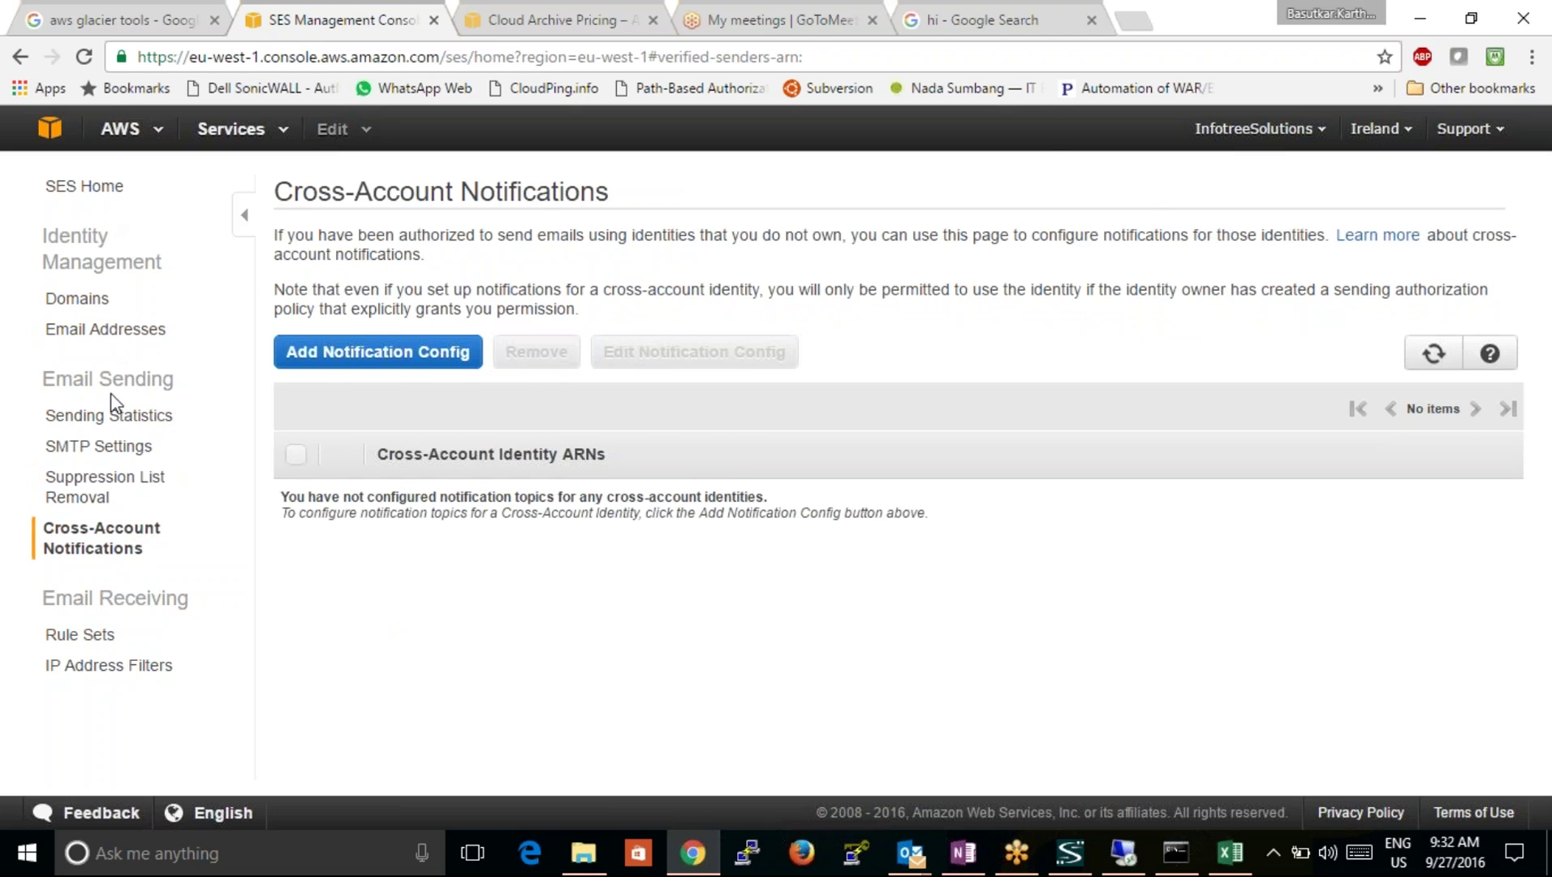
{"action": "left_click", "coordinate": [116, 418]}
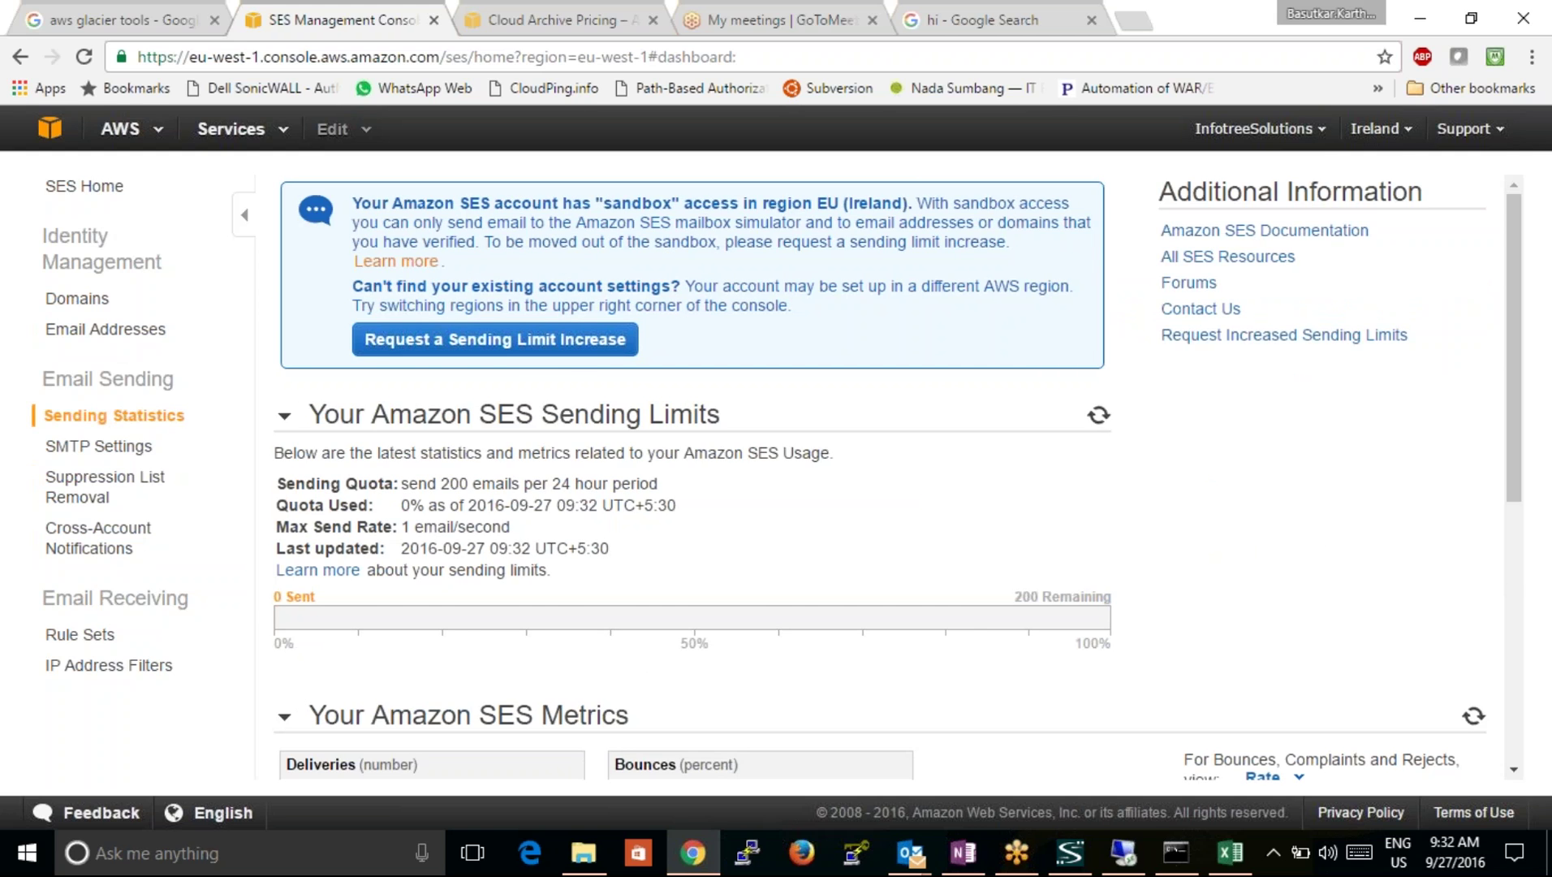
{"action": "left_click", "coordinate": [113, 450]}
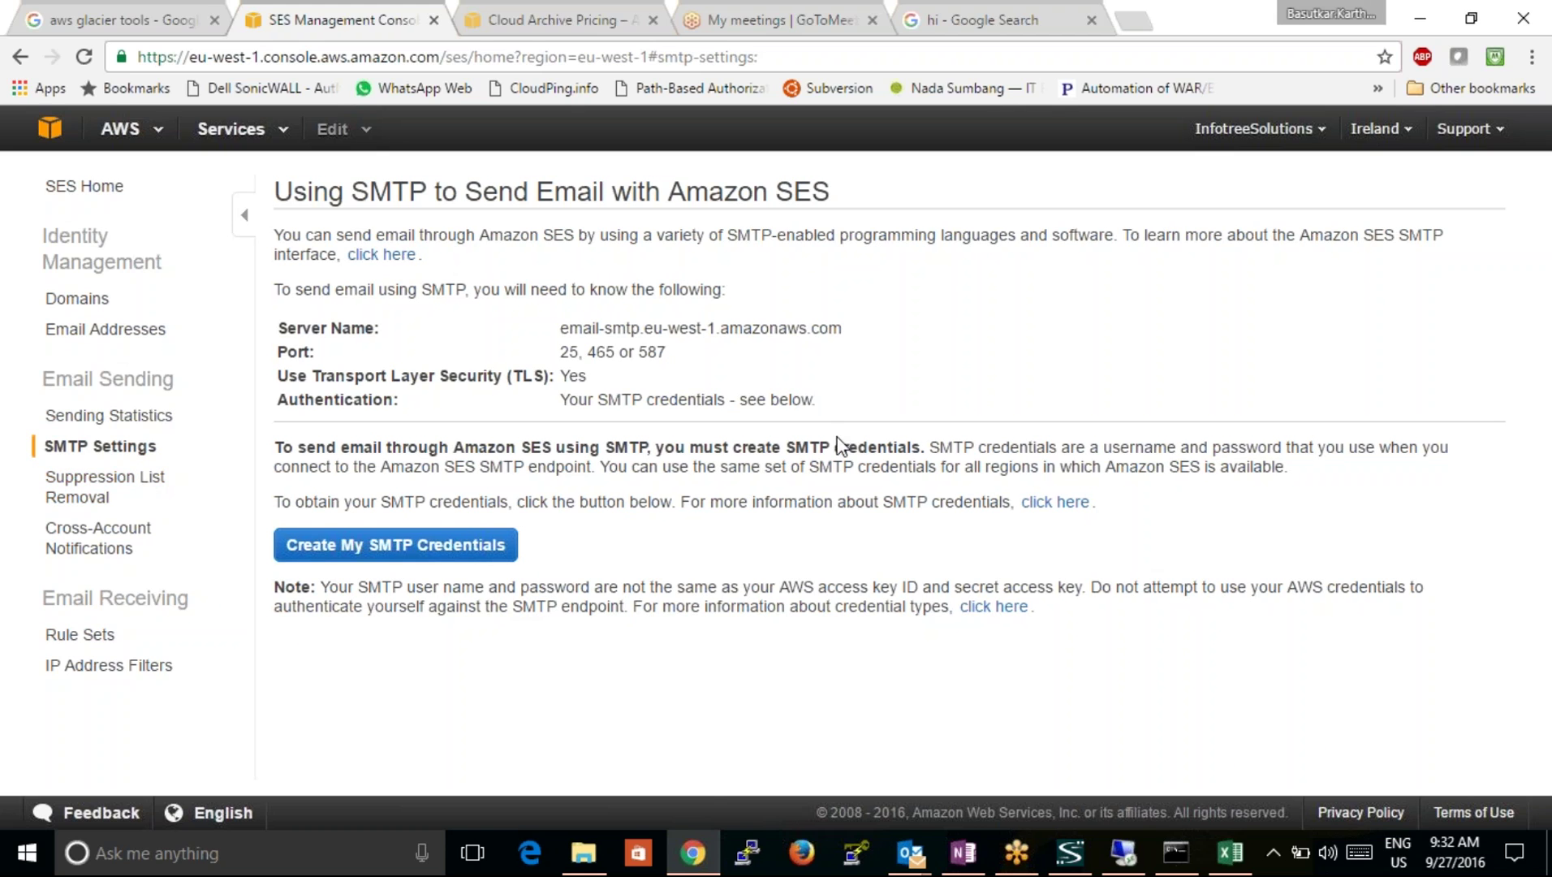
Step: Copy the SMTP server name email-smtp.eu-west-1.amazonaws.com from the SES settings page
{"action": "left_click", "coordinate": [747, 853]}
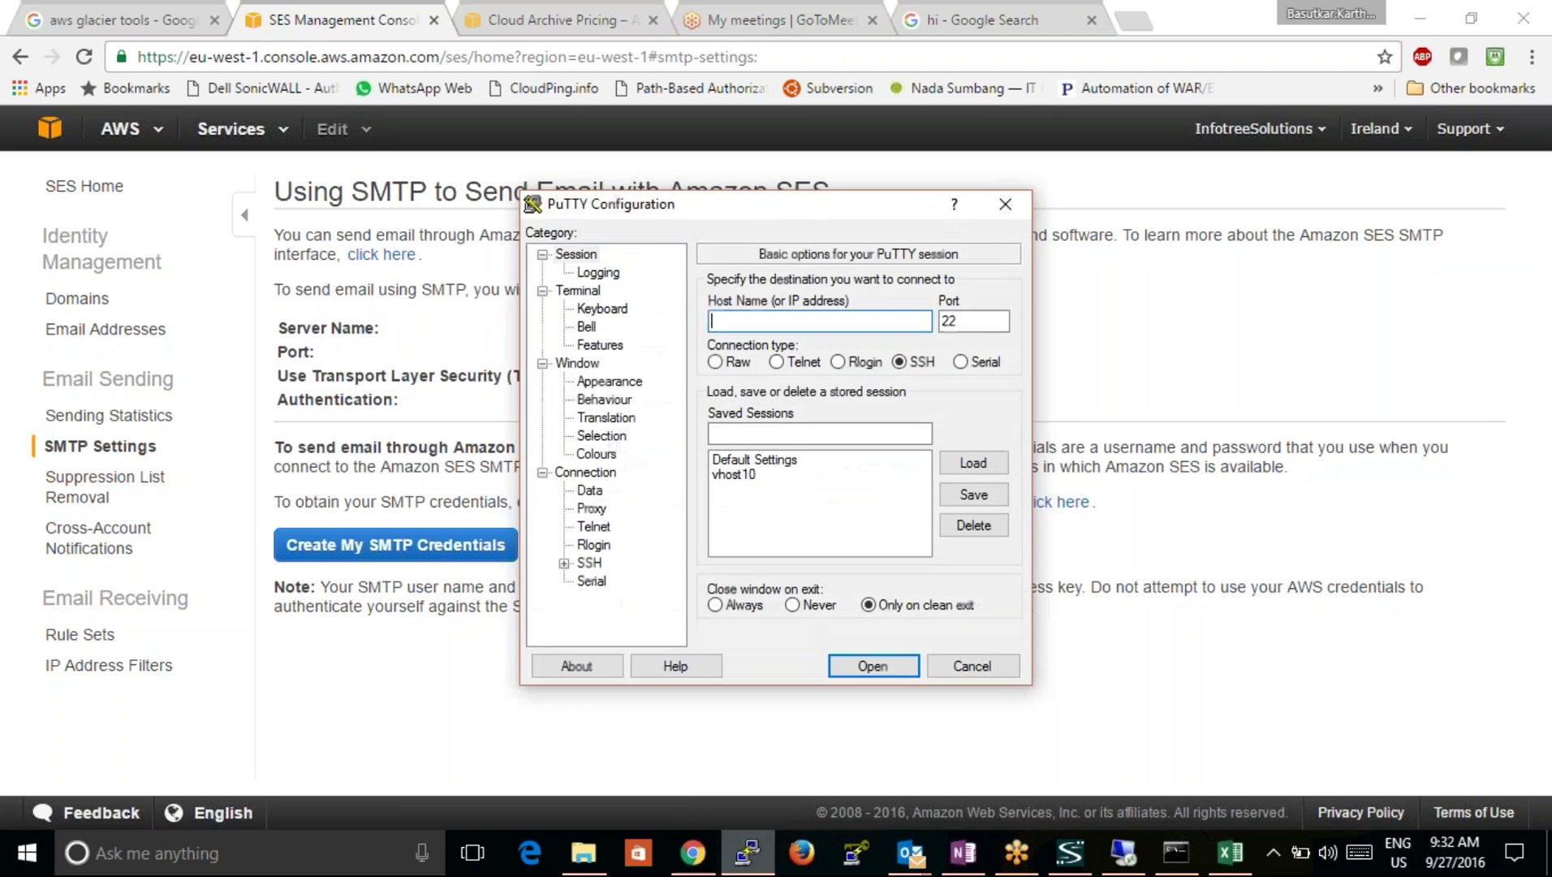
{"action": "left_click", "coordinate": [1123, 852]}
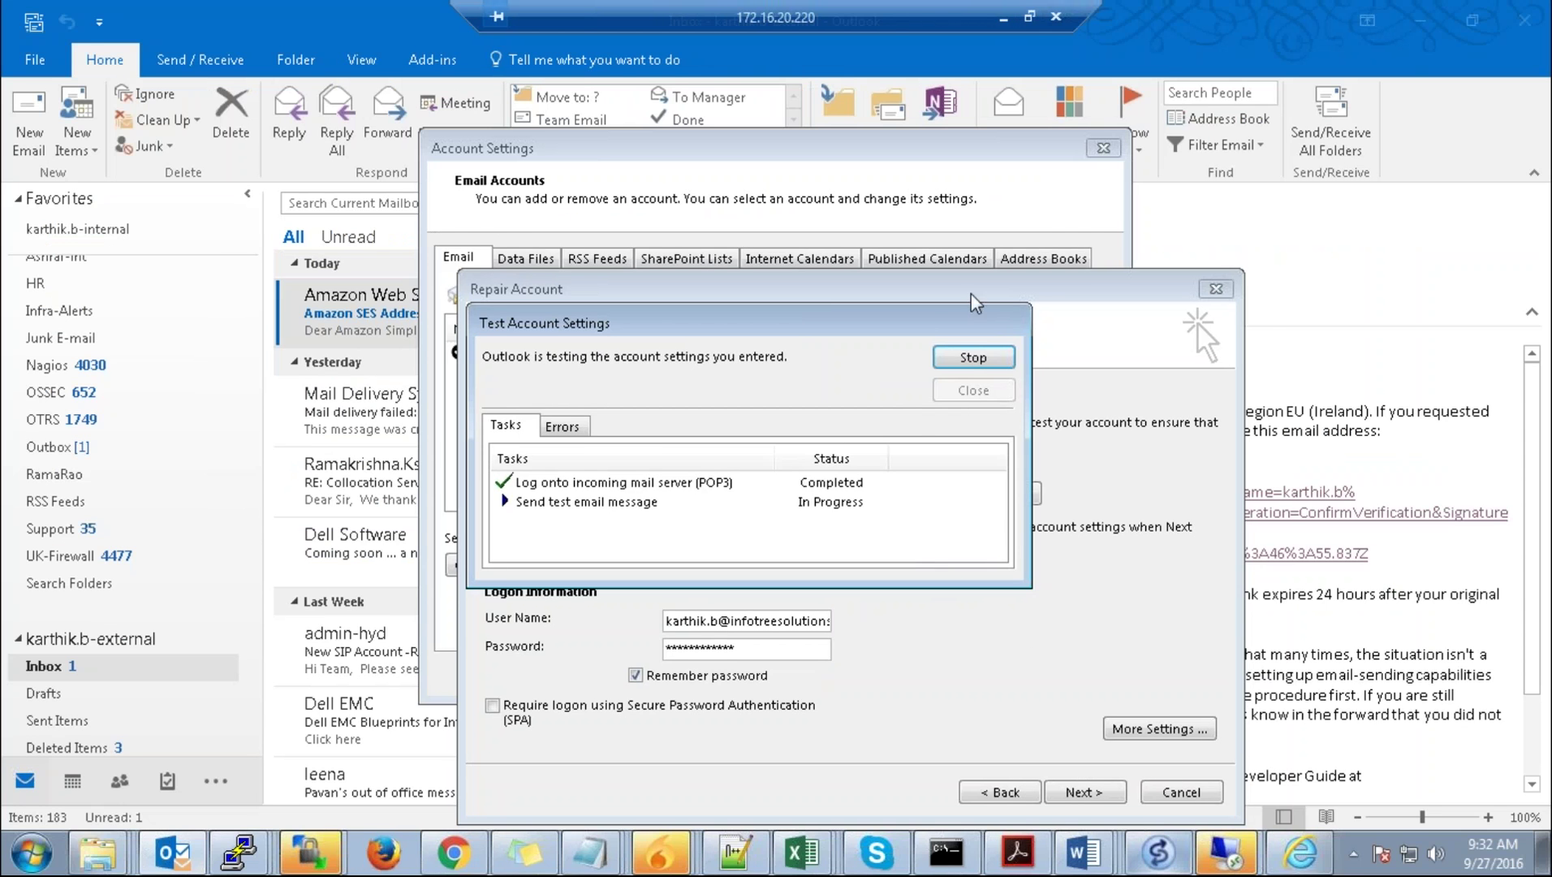
{"action": "left_click", "coordinate": [1005, 16]}
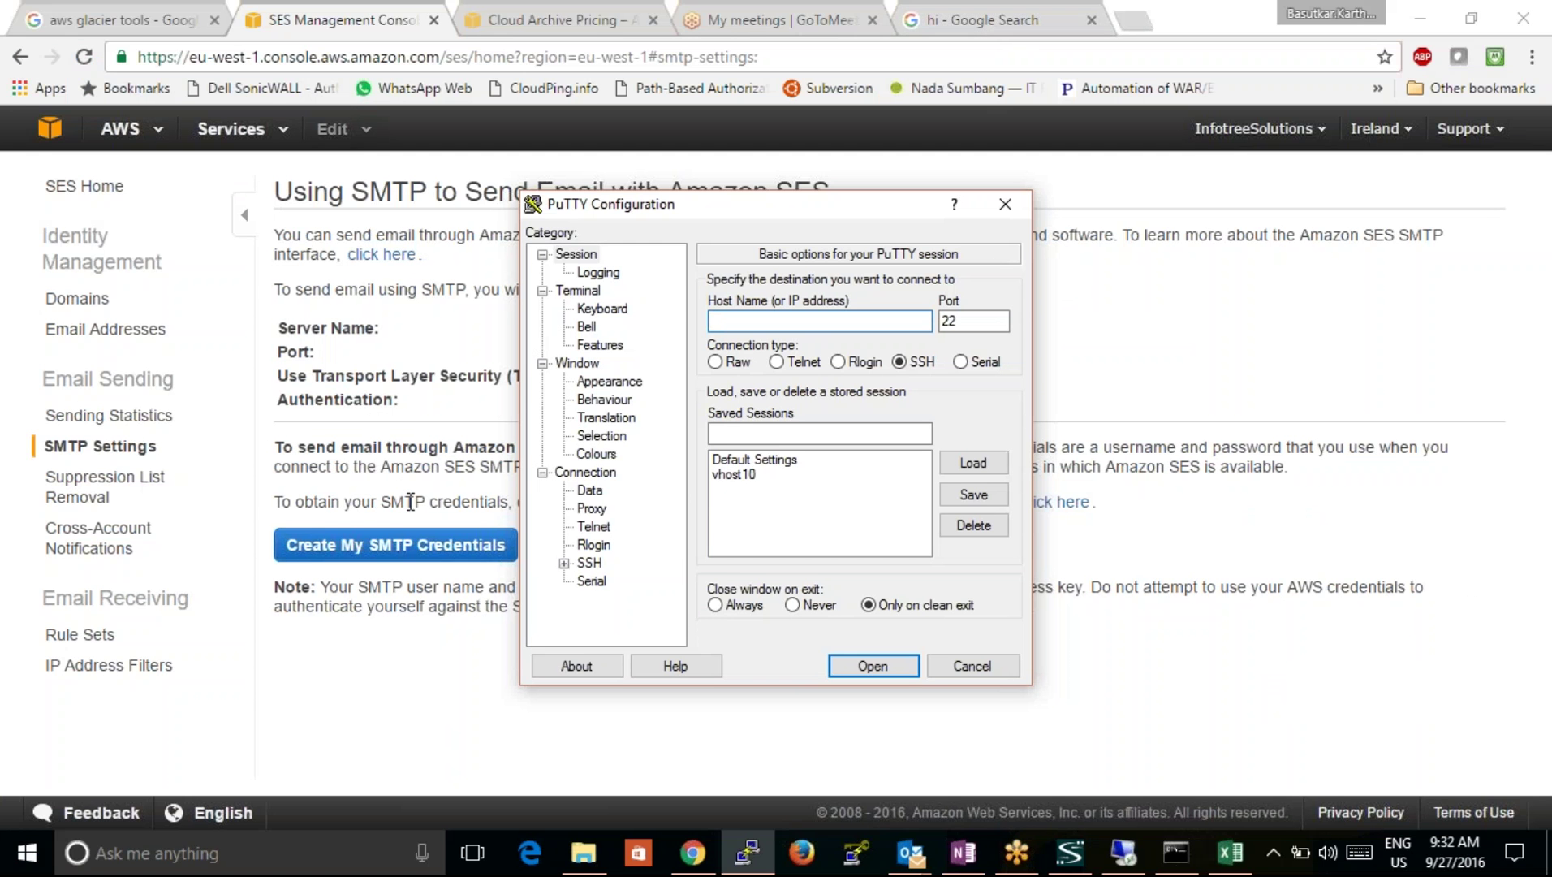
{"action": "left_click", "coordinate": [410, 501]}
{"action": "left_click_drag", "start_coordinate": [560, 328], "coordinate": [840, 333]}
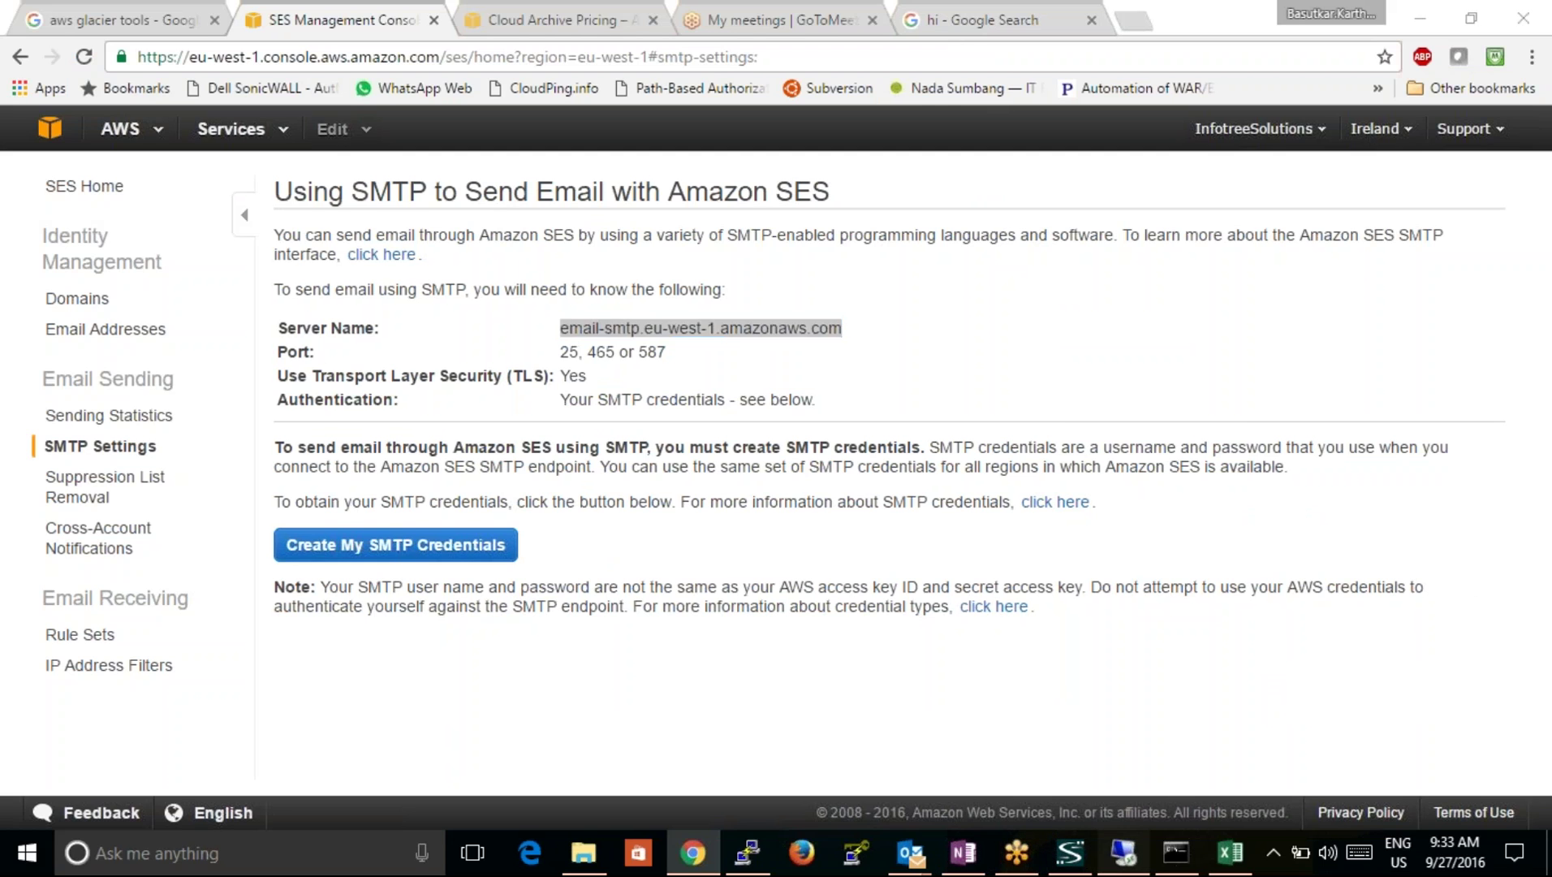
{"action": "left_click", "coordinate": [1123, 852]}
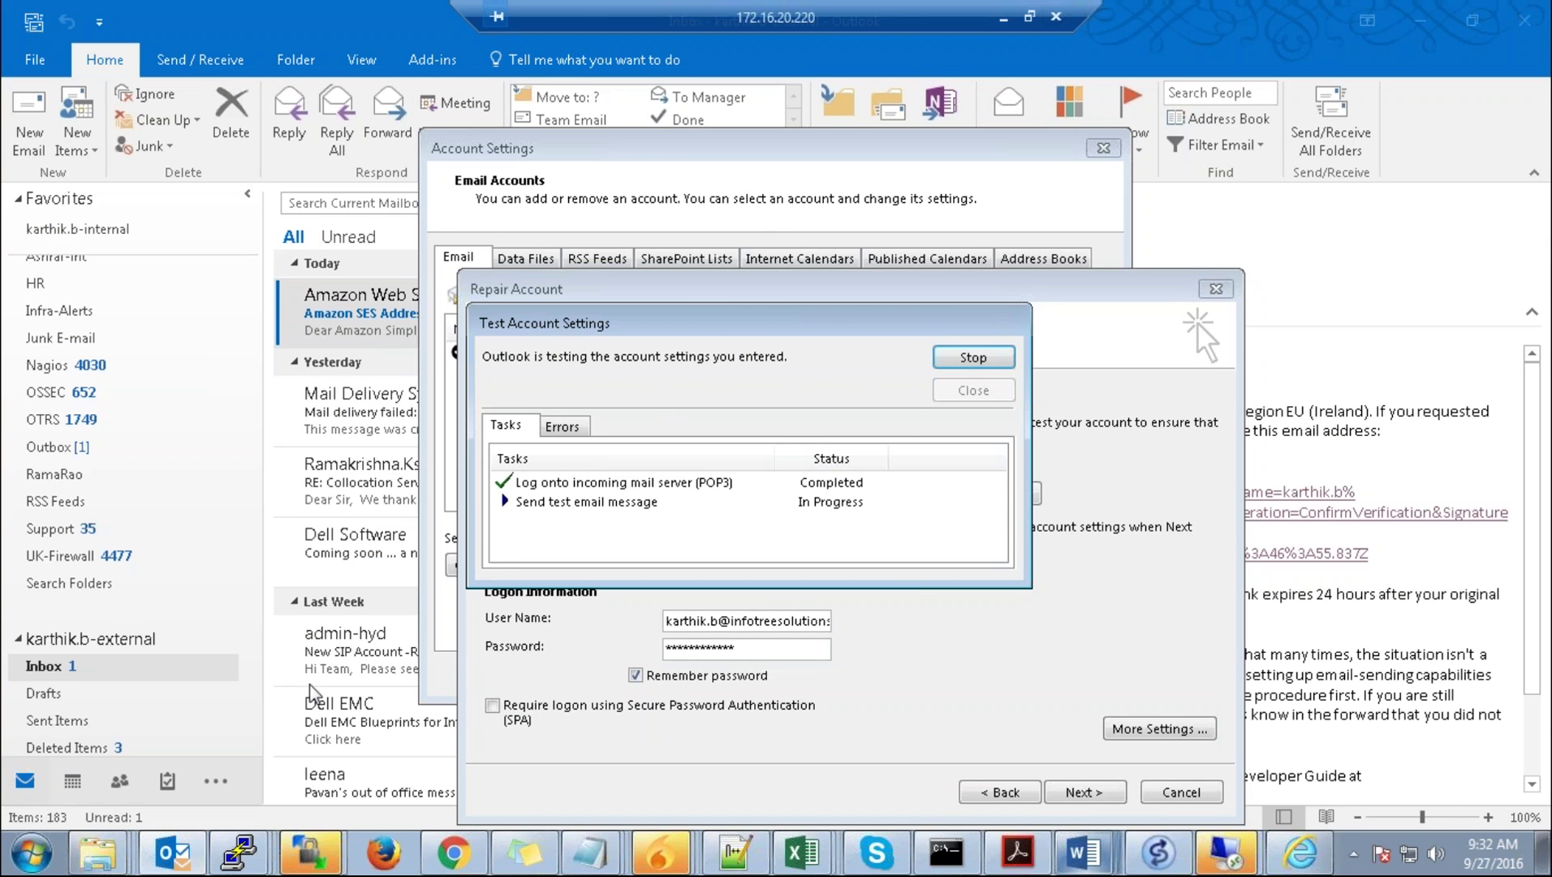
Step: Stop the running ping and ping email-smtp.eu-west-1.amazonaws.com, then check Outlook's results
{"action": "left_click", "coordinate": [946, 852]}
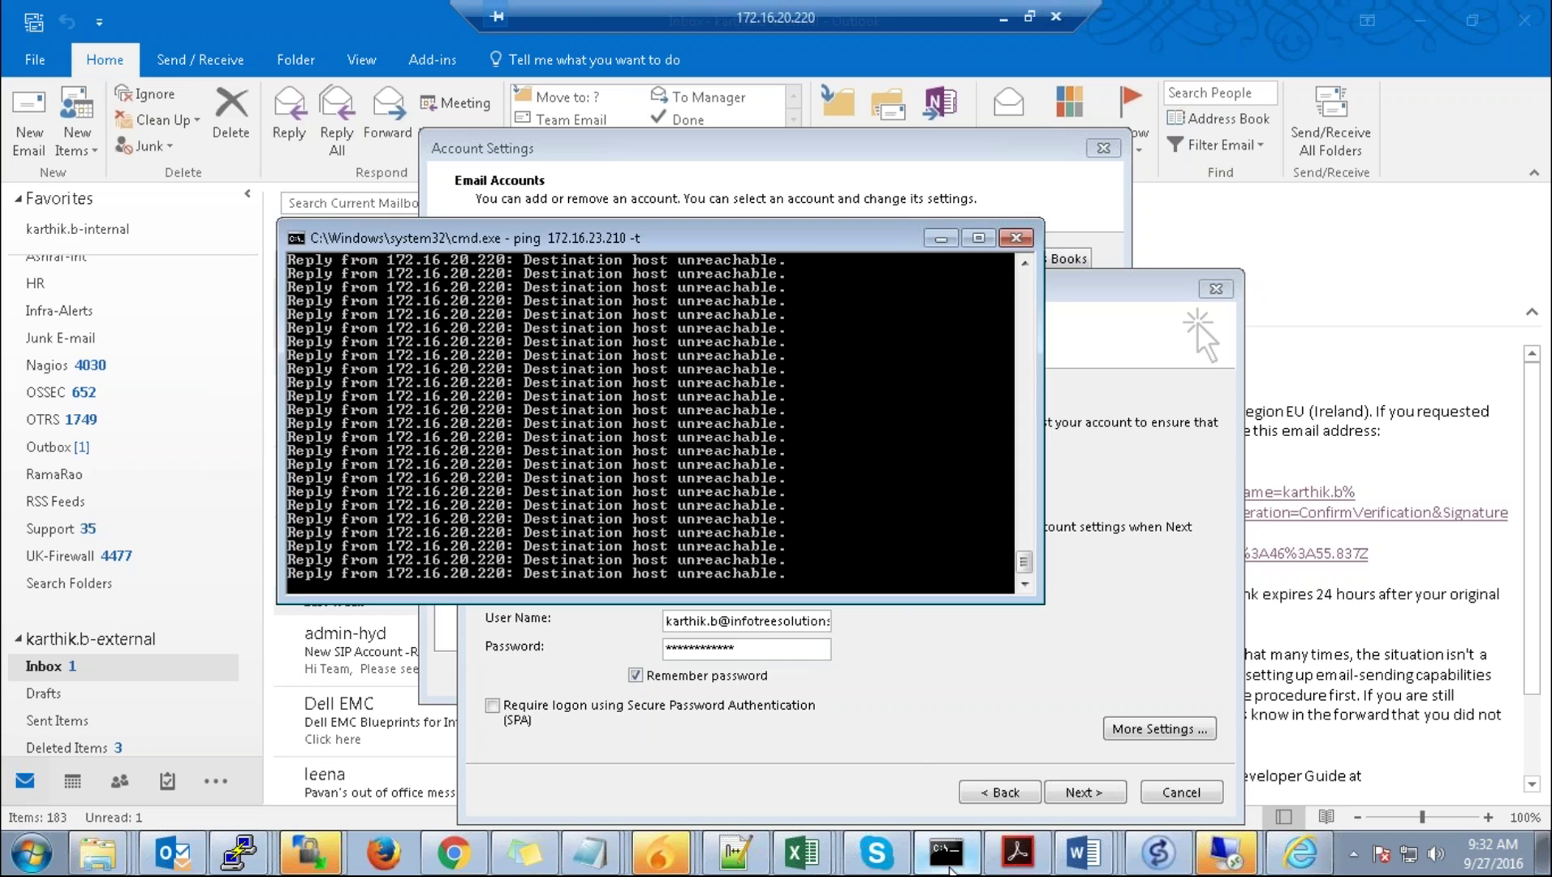
{"action": "key", "text": "ctrl+c"}
{"action": "type", "text": "ping"}
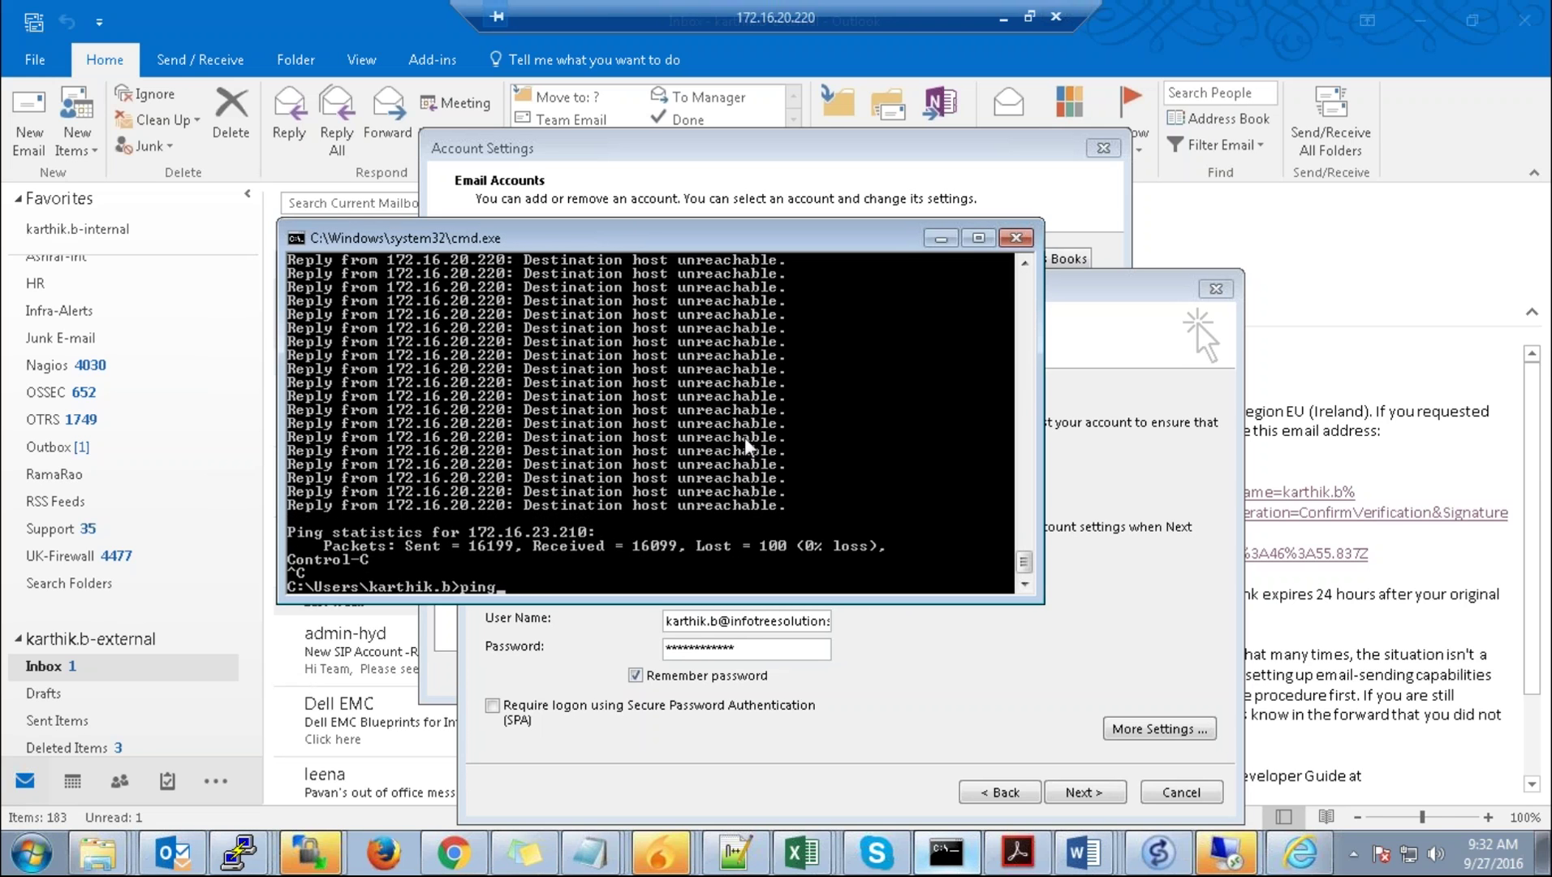
{"action": "right_click", "coordinate": [745, 437]}
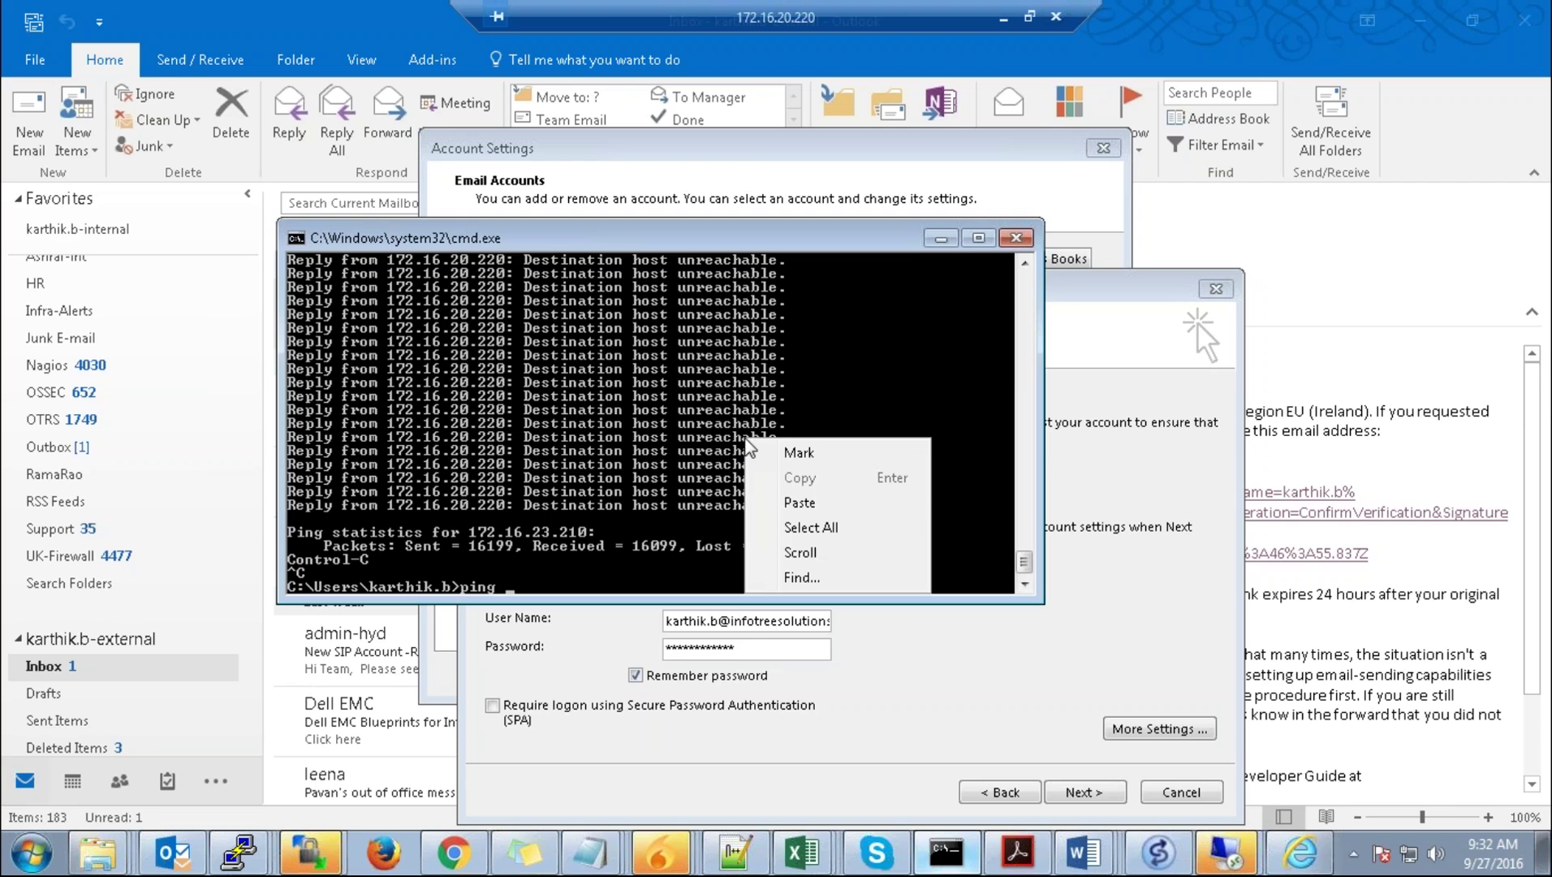
{"action": "left_click", "coordinate": [802, 501]}
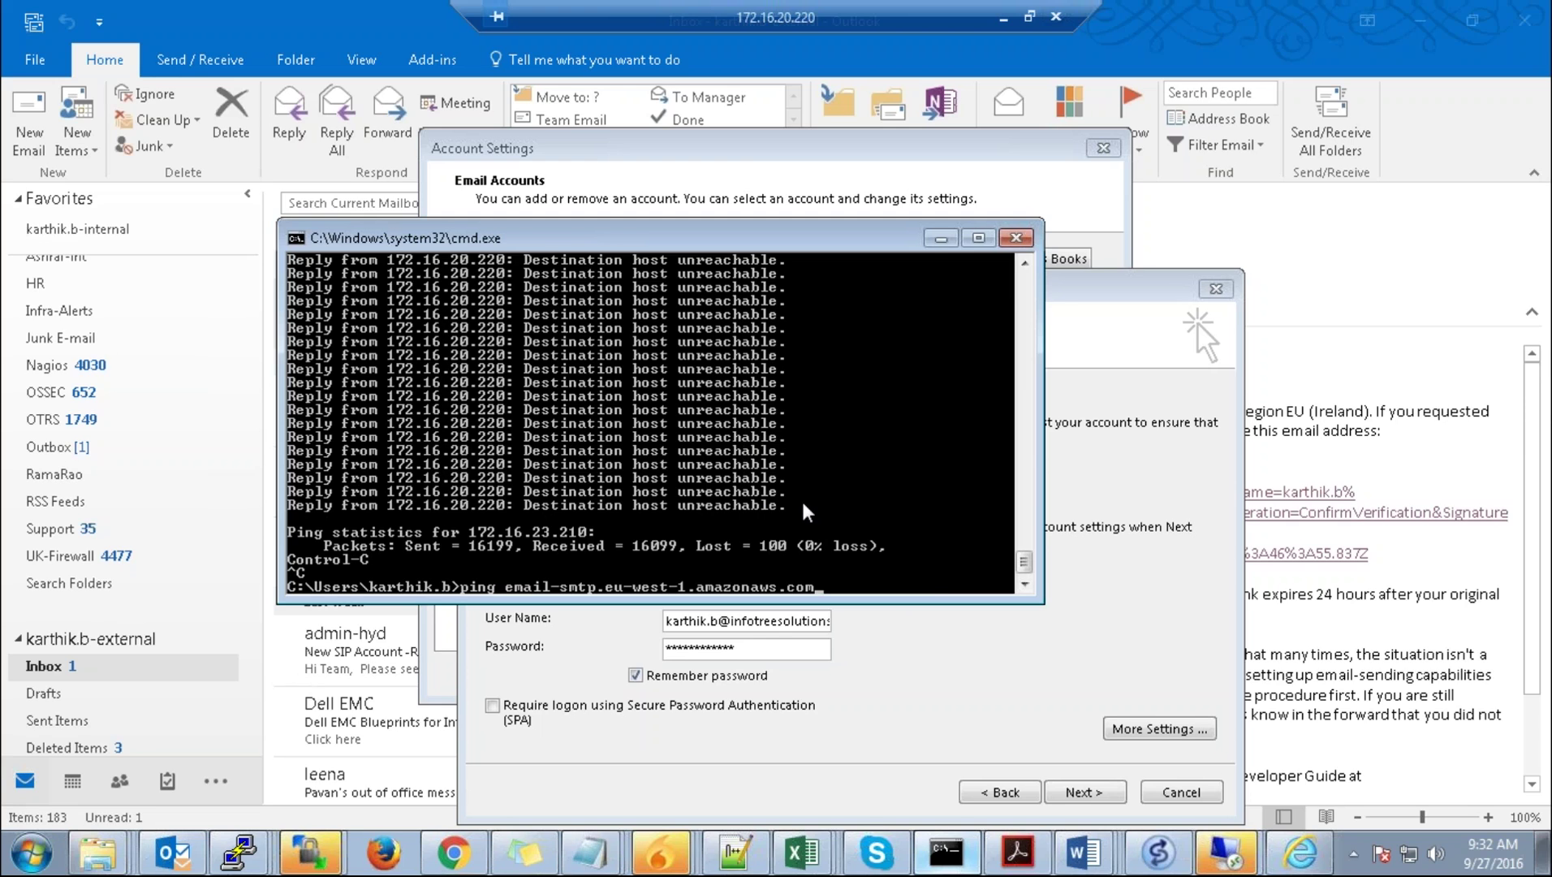
{"action": "key", "text": "Return"}
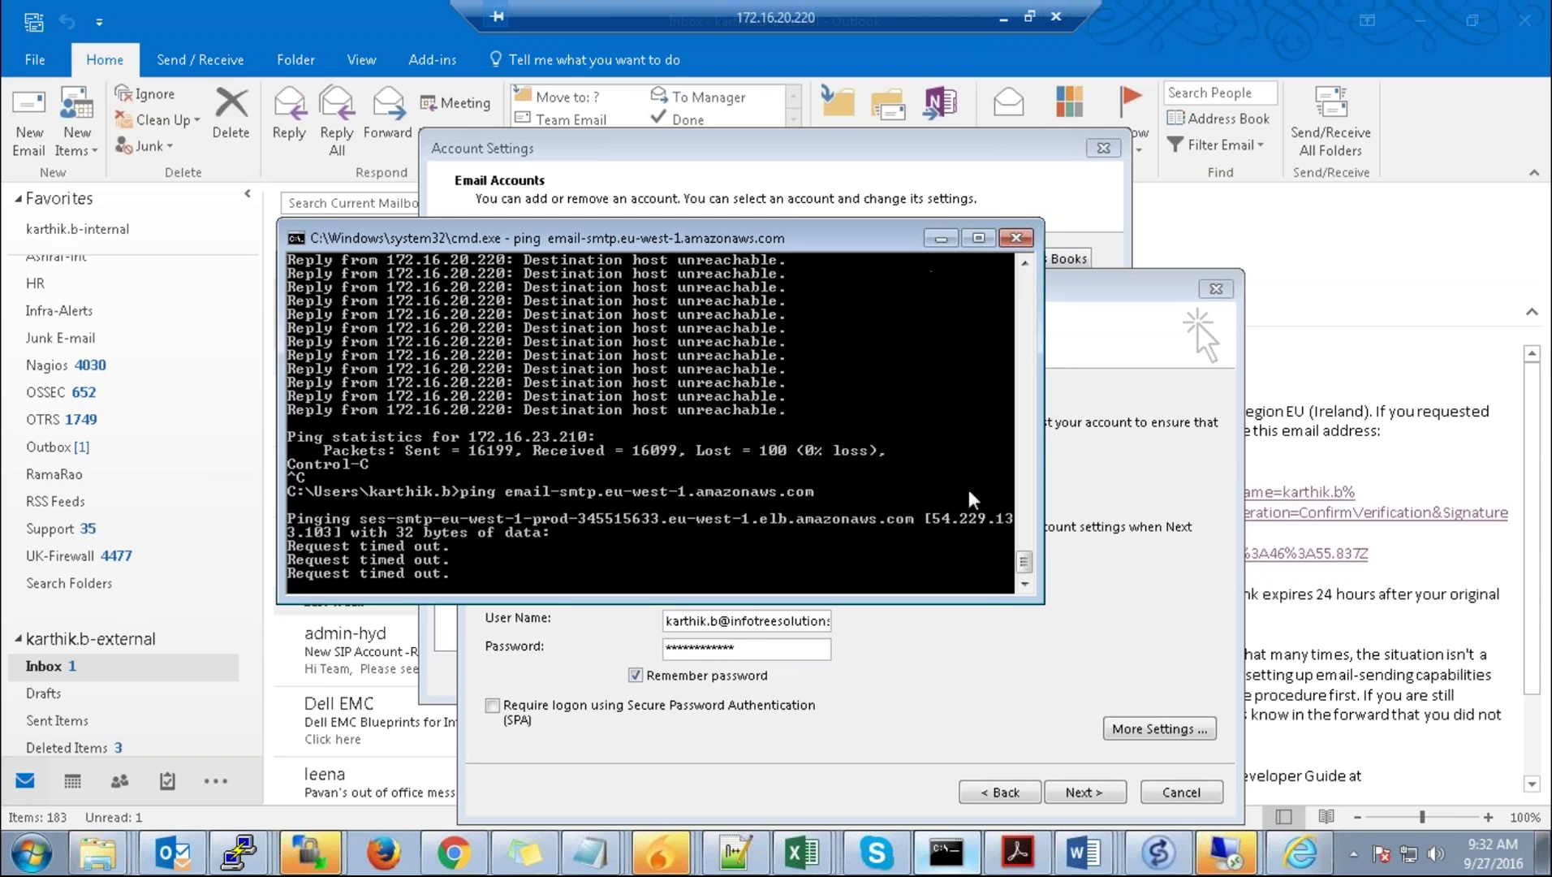
{"action": "left_click", "coordinate": [948, 198]}
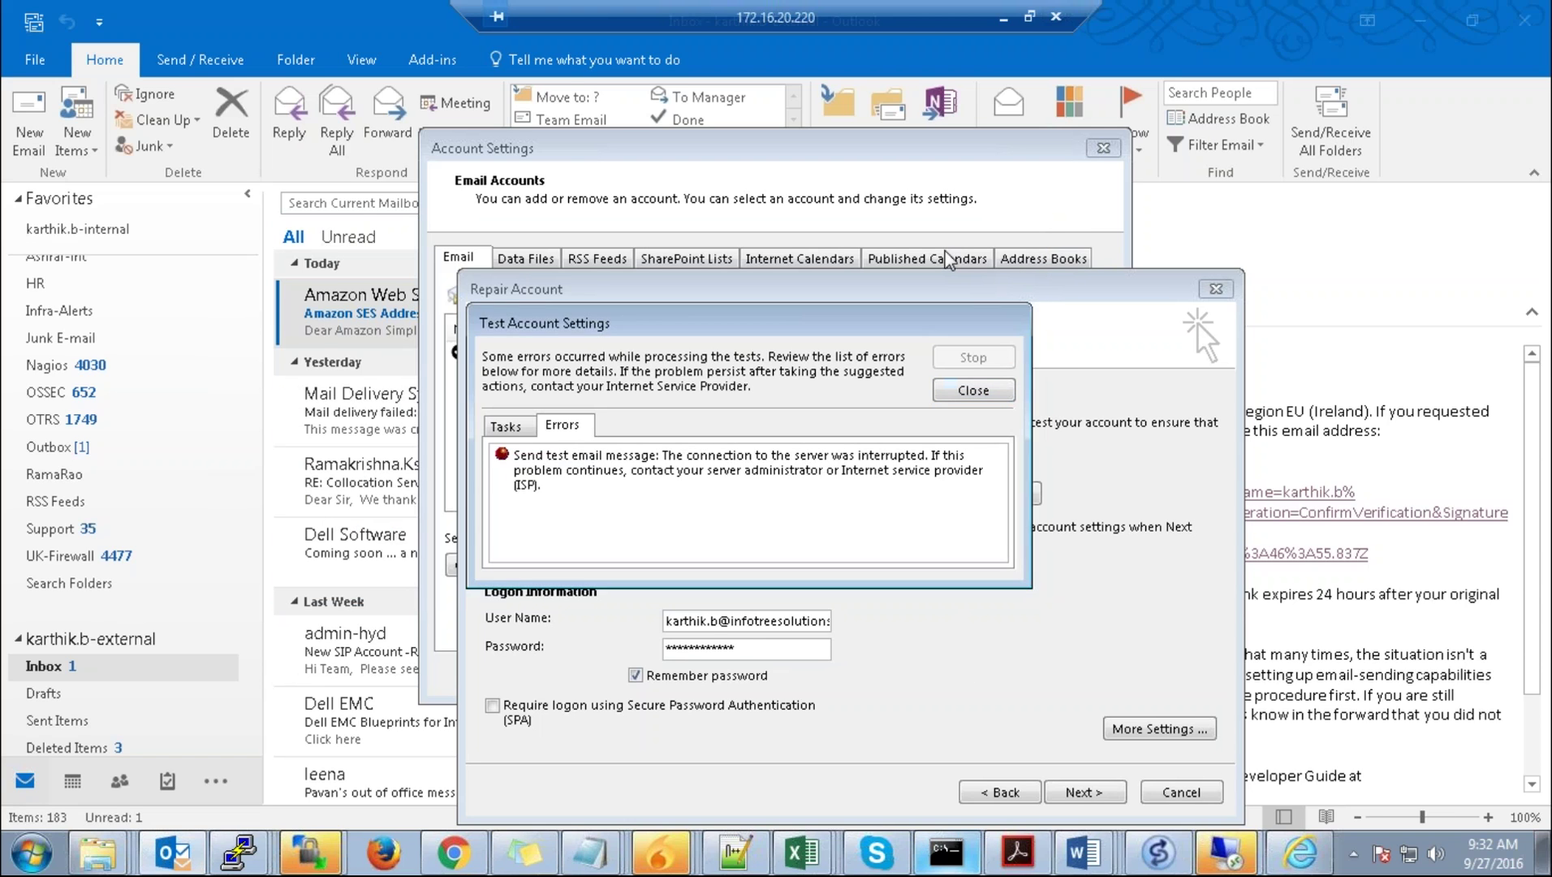
Step: Start a new SES IP address filter named 'incomimg office' on the IP Address Filters page
{"action": "left_click", "coordinate": [1004, 17]}
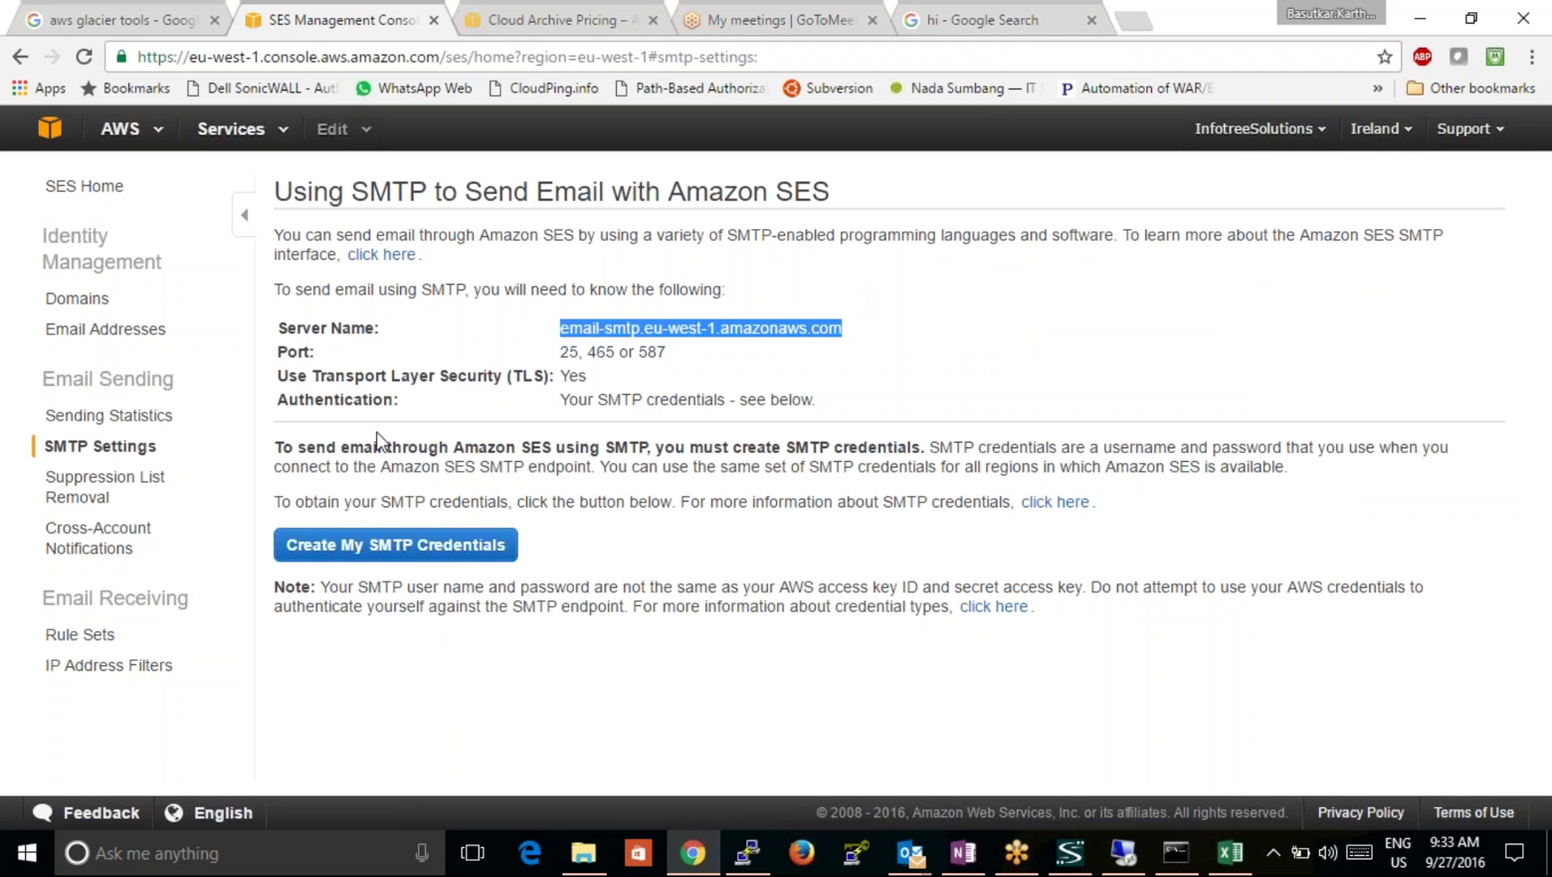
{"action": "left_click", "coordinate": [95, 641]}
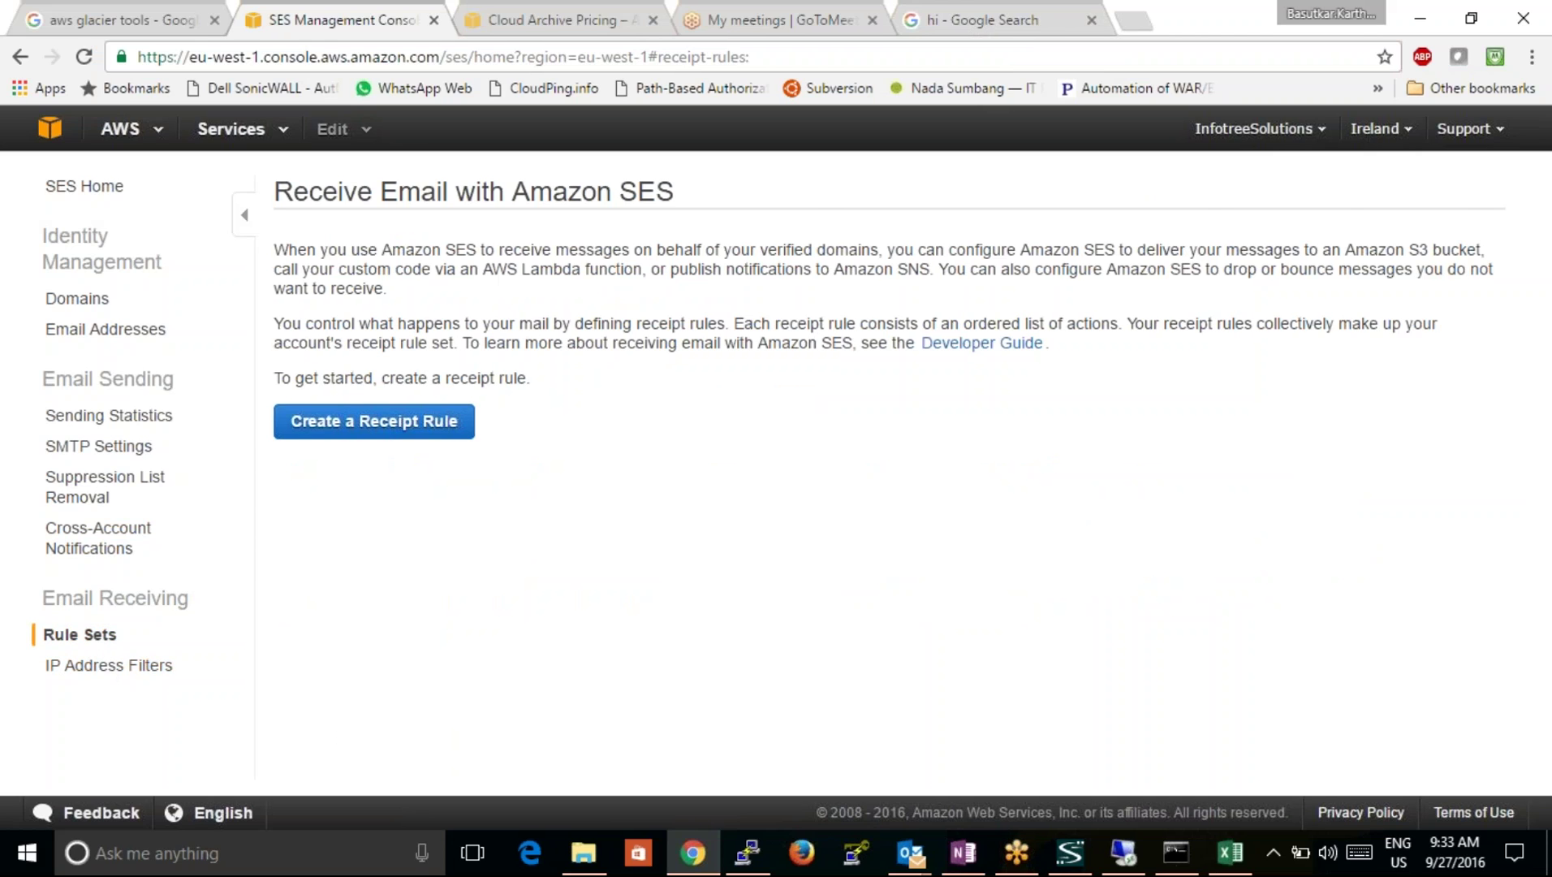
{"action": "left_click", "coordinate": [114, 667]}
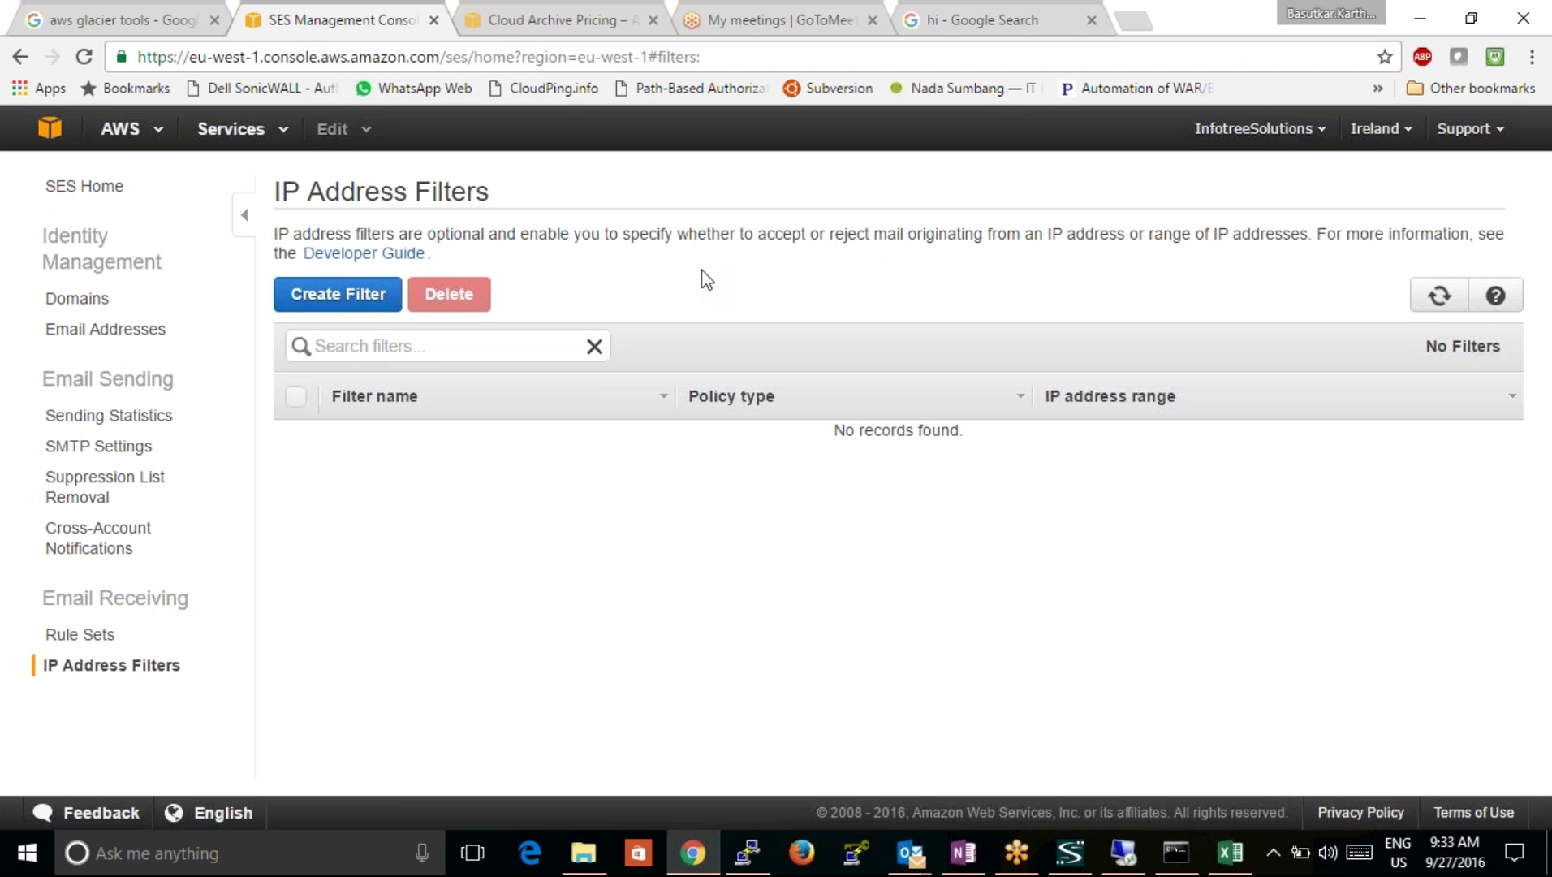
{"action": "left_click", "coordinate": [360, 299]}
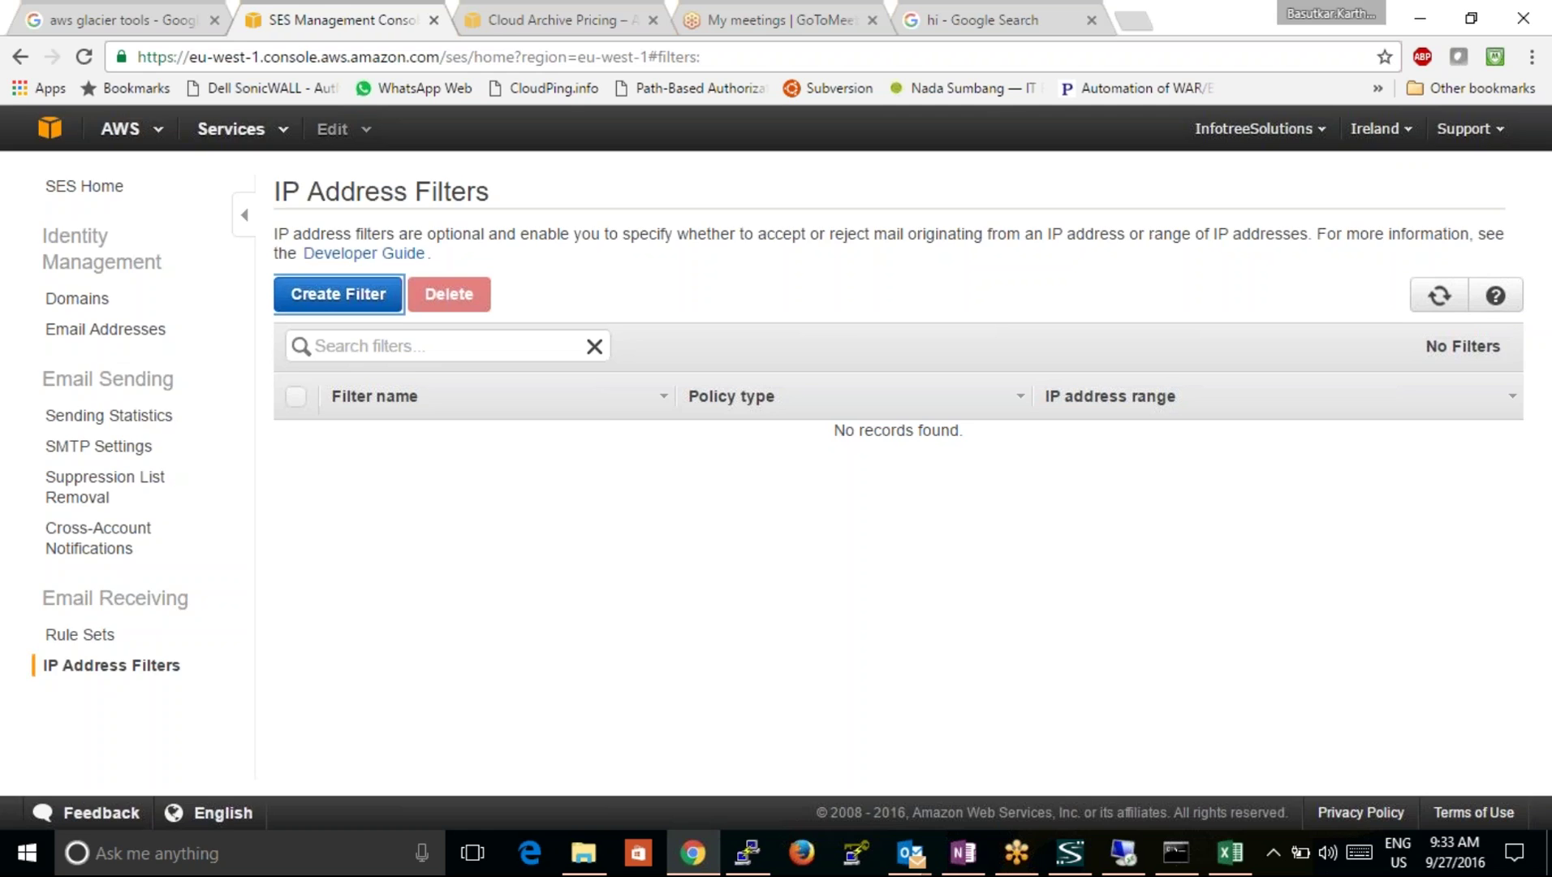
{"action": "left_click", "coordinate": [832, 422]}
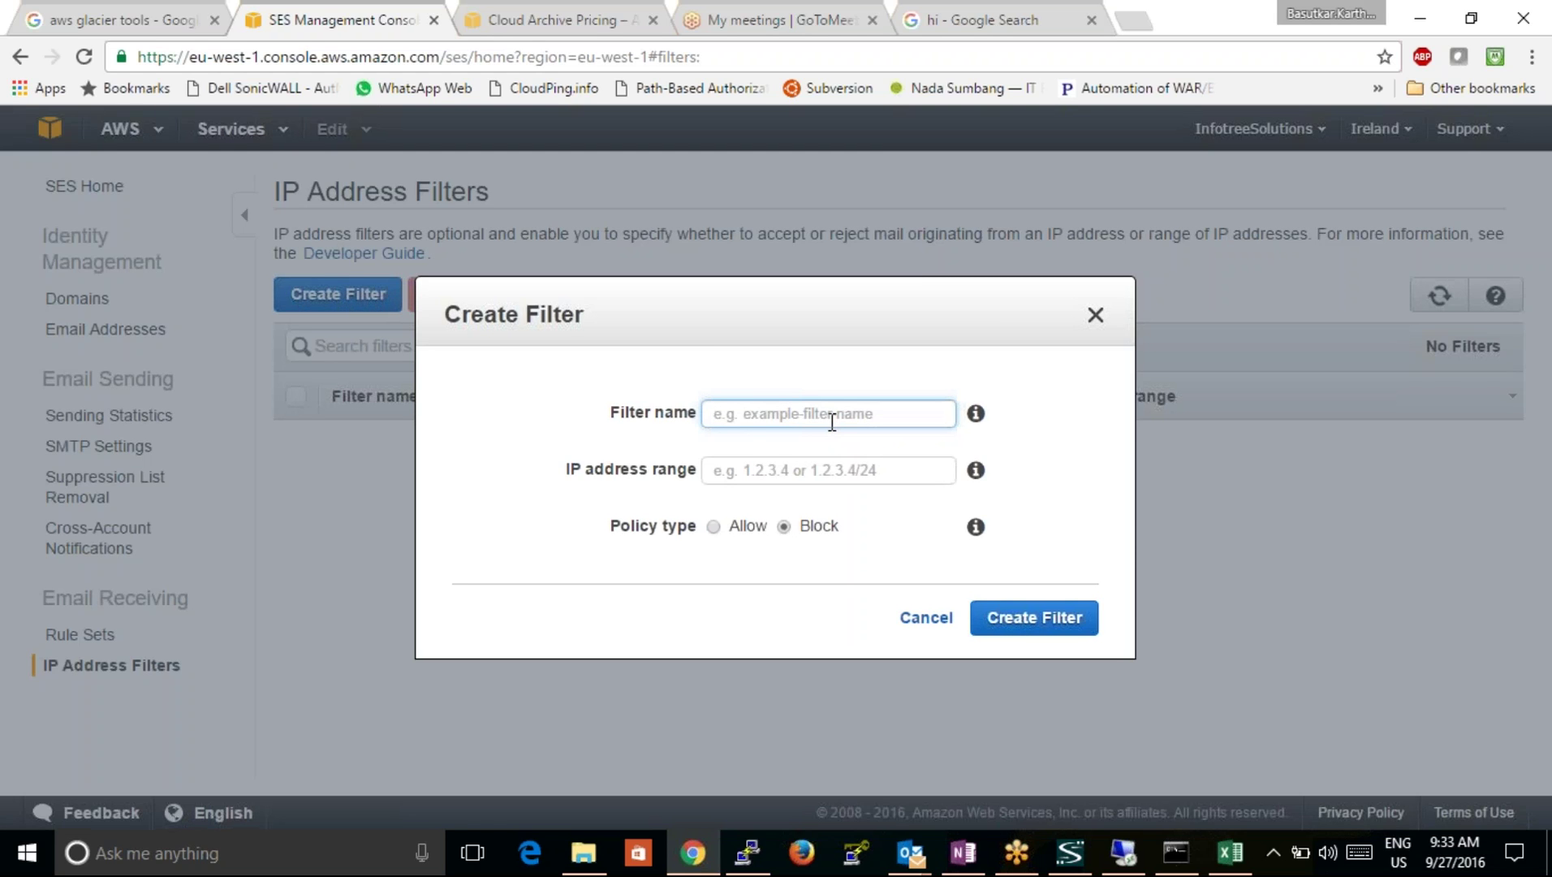
{"action": "type", "text": "inc"}
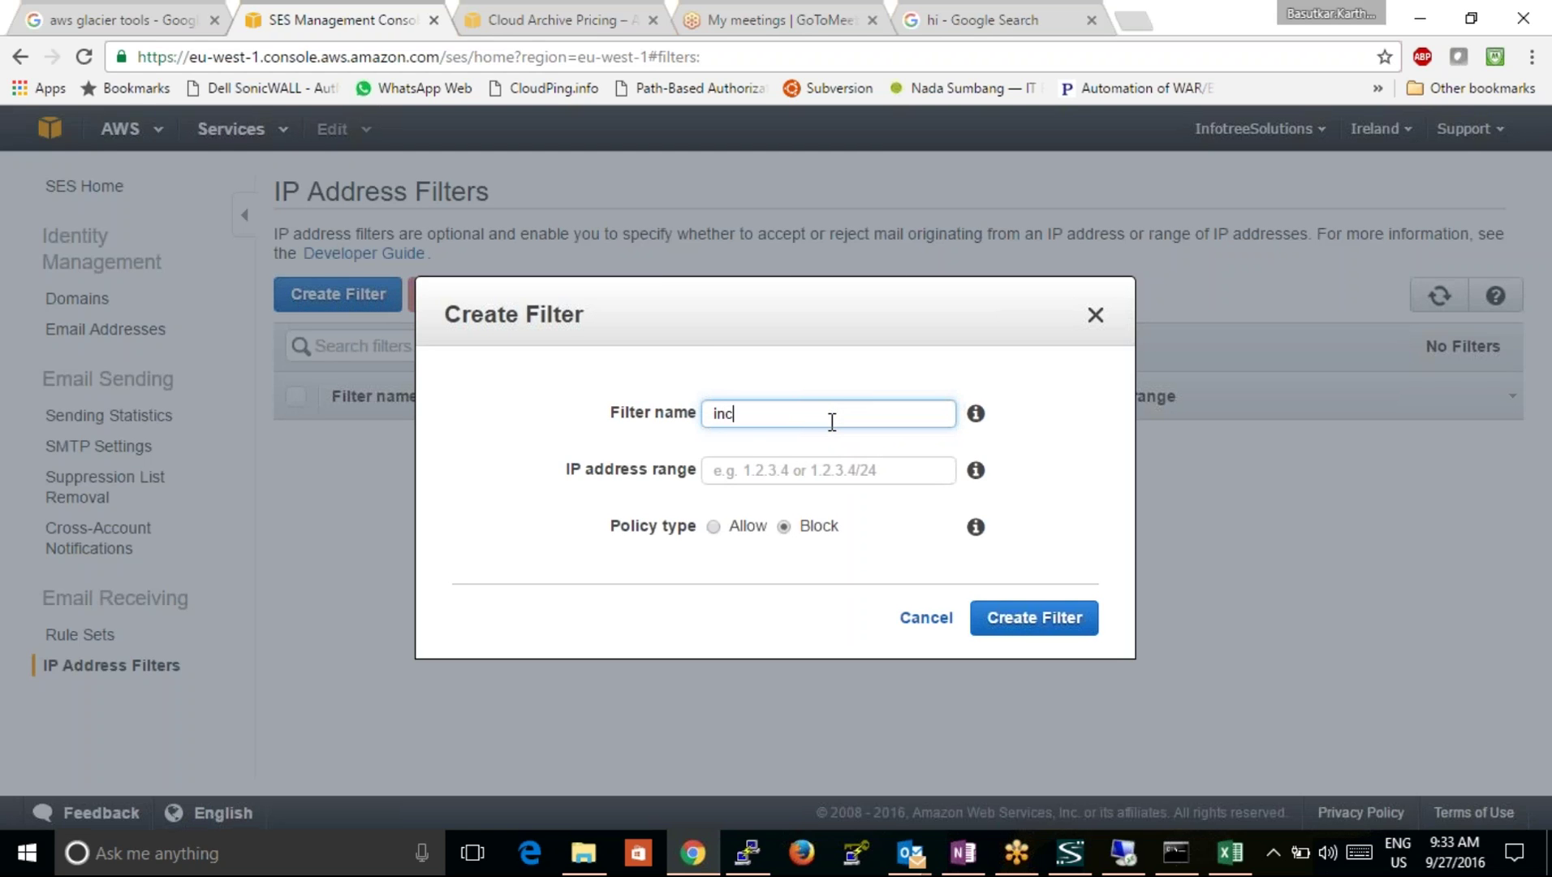
{"action": "type", "text": "omimg office"}
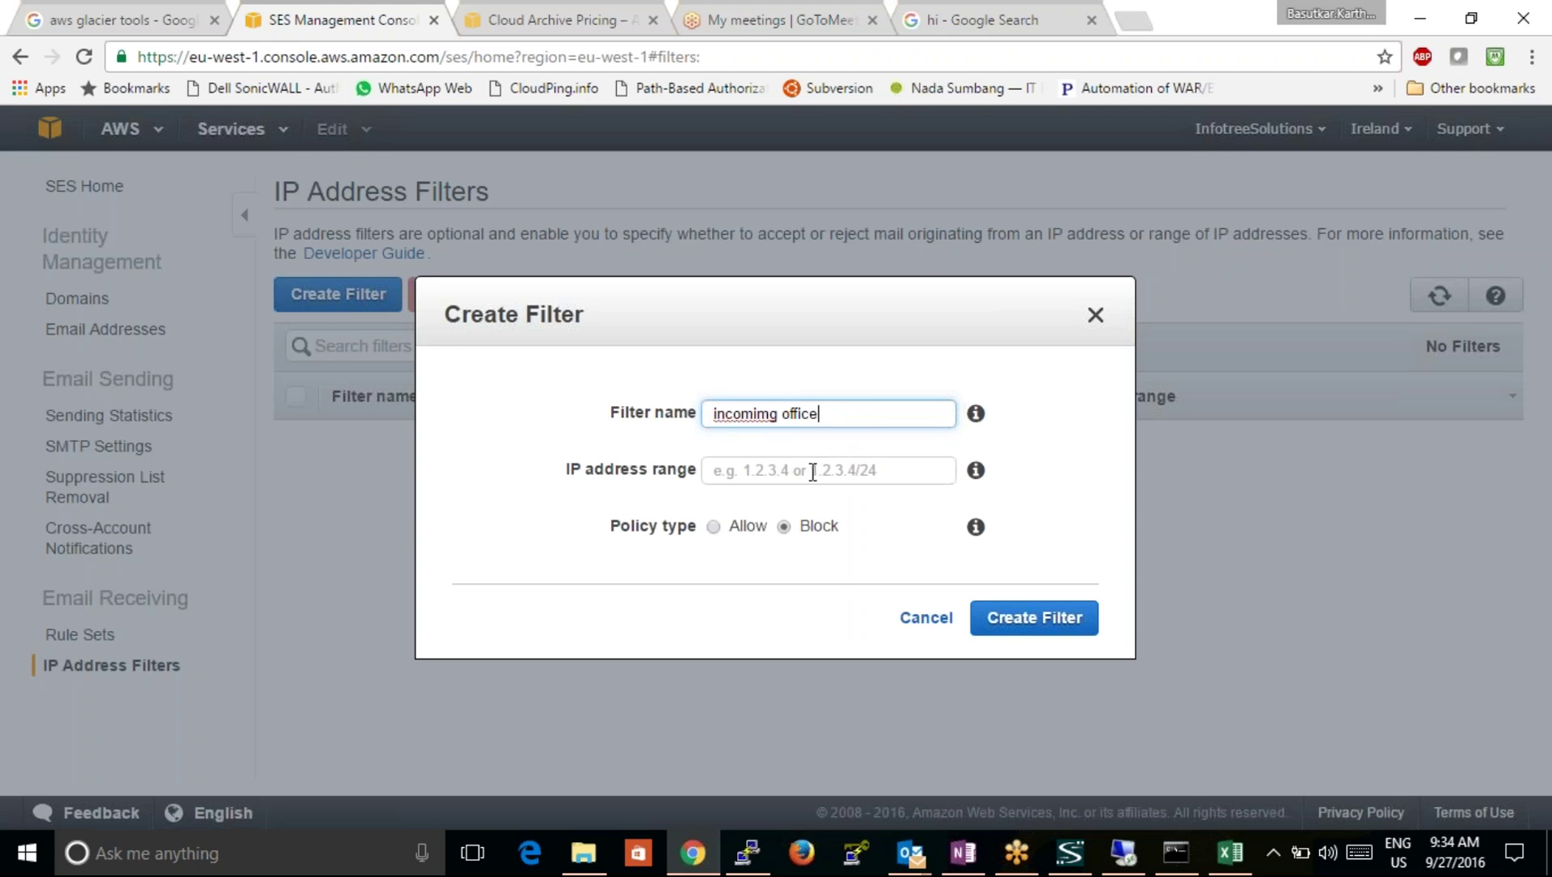
{"action": "key", "text": "ctrl+minus"}
{"action": "key", "text": "Tab"}
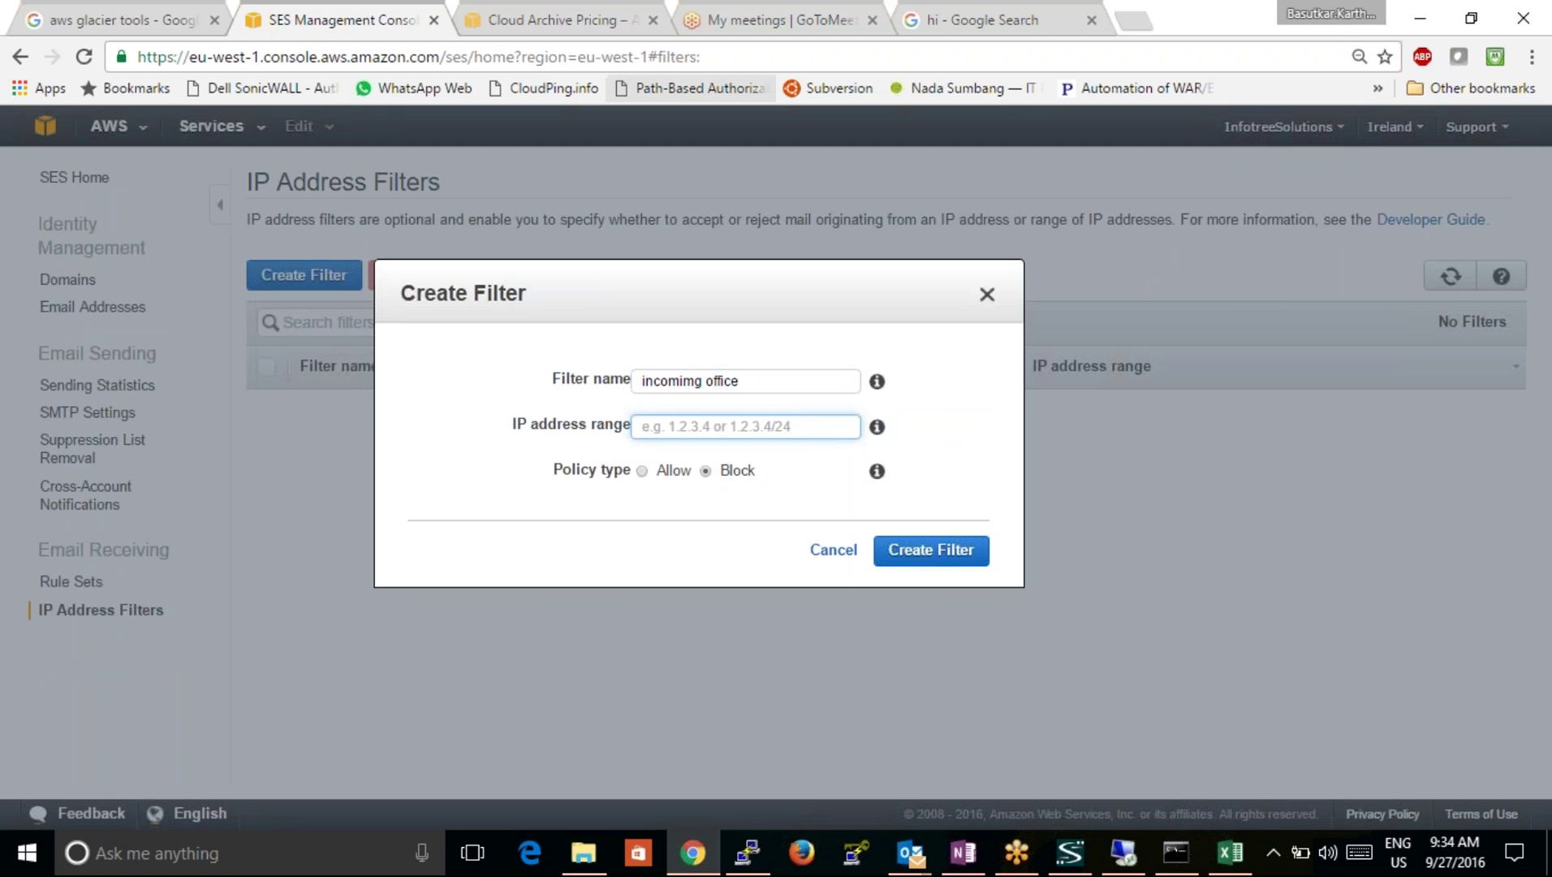
{"action": "left_click", "coordinate": [1124, 852]}
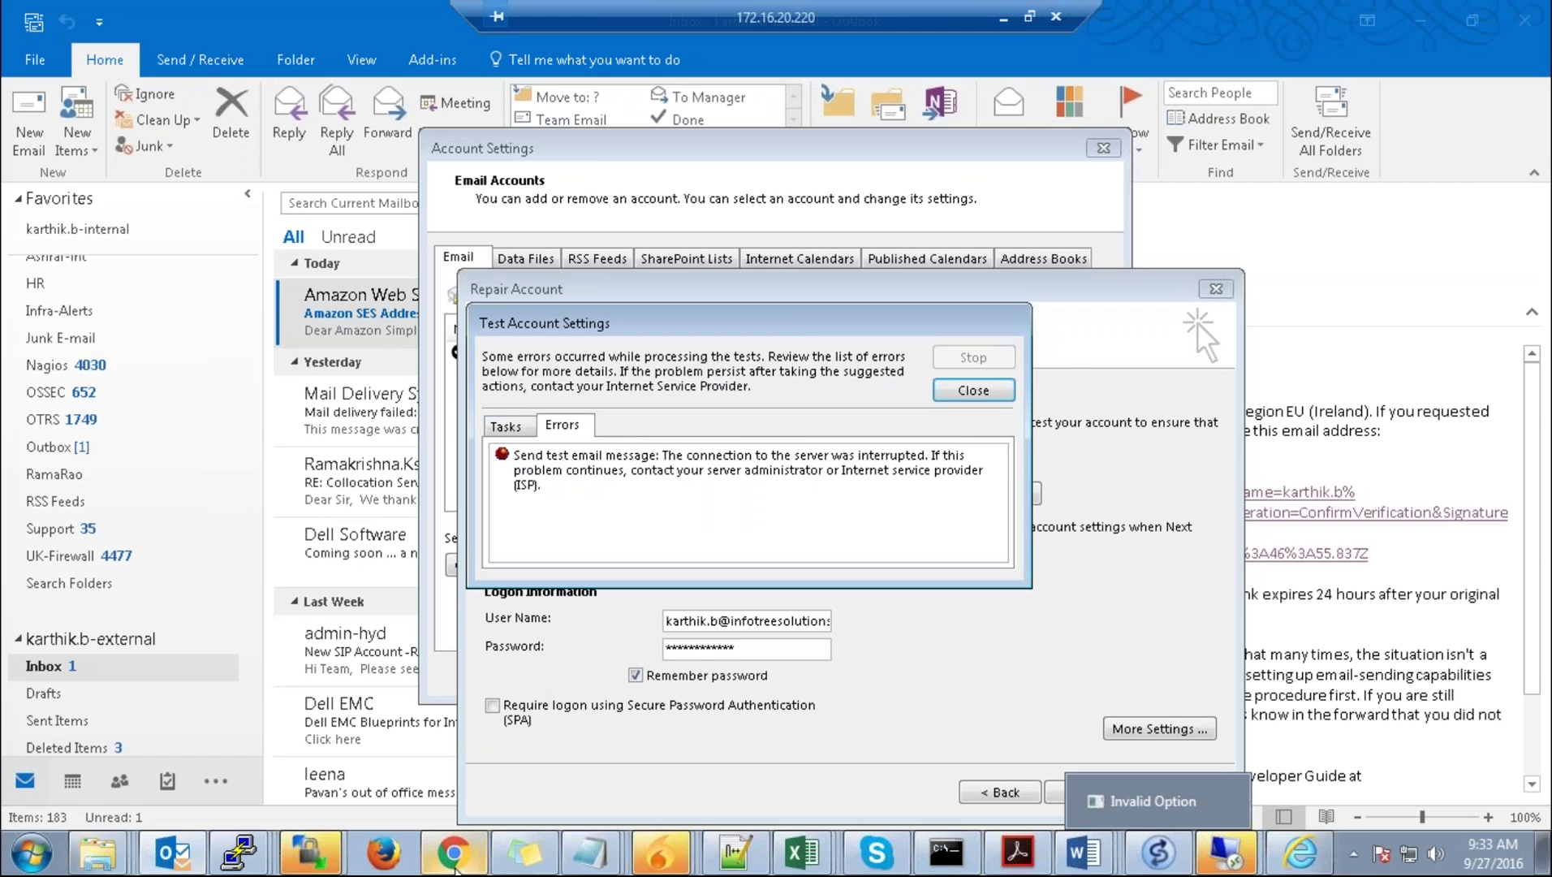
{"action": "left_click", "coordinate": [454, 852]}
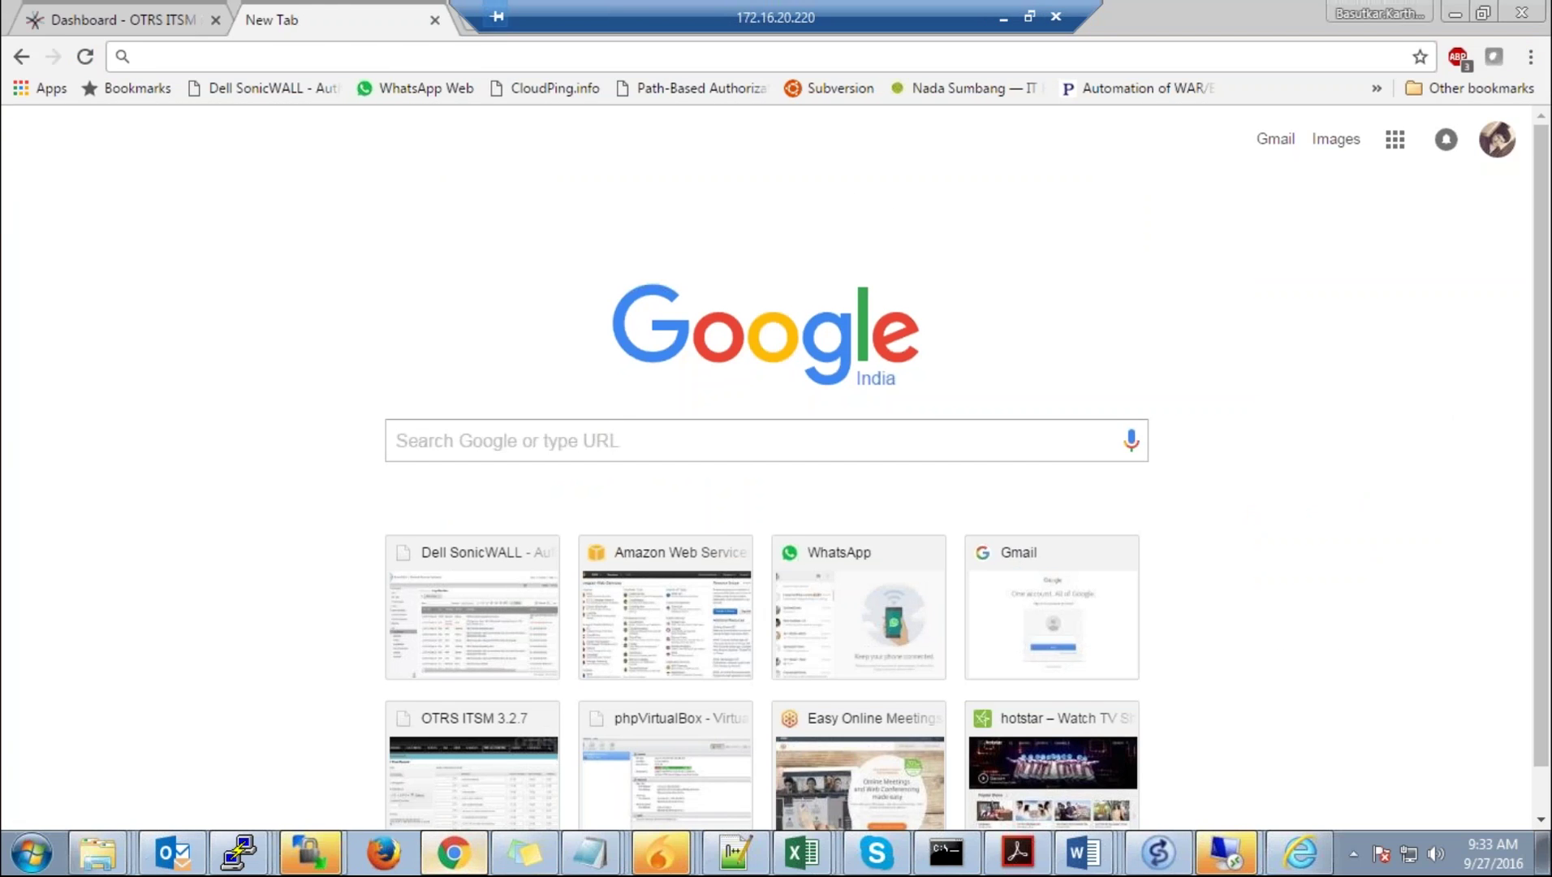
{"action": "type", "text": "wan ip"}
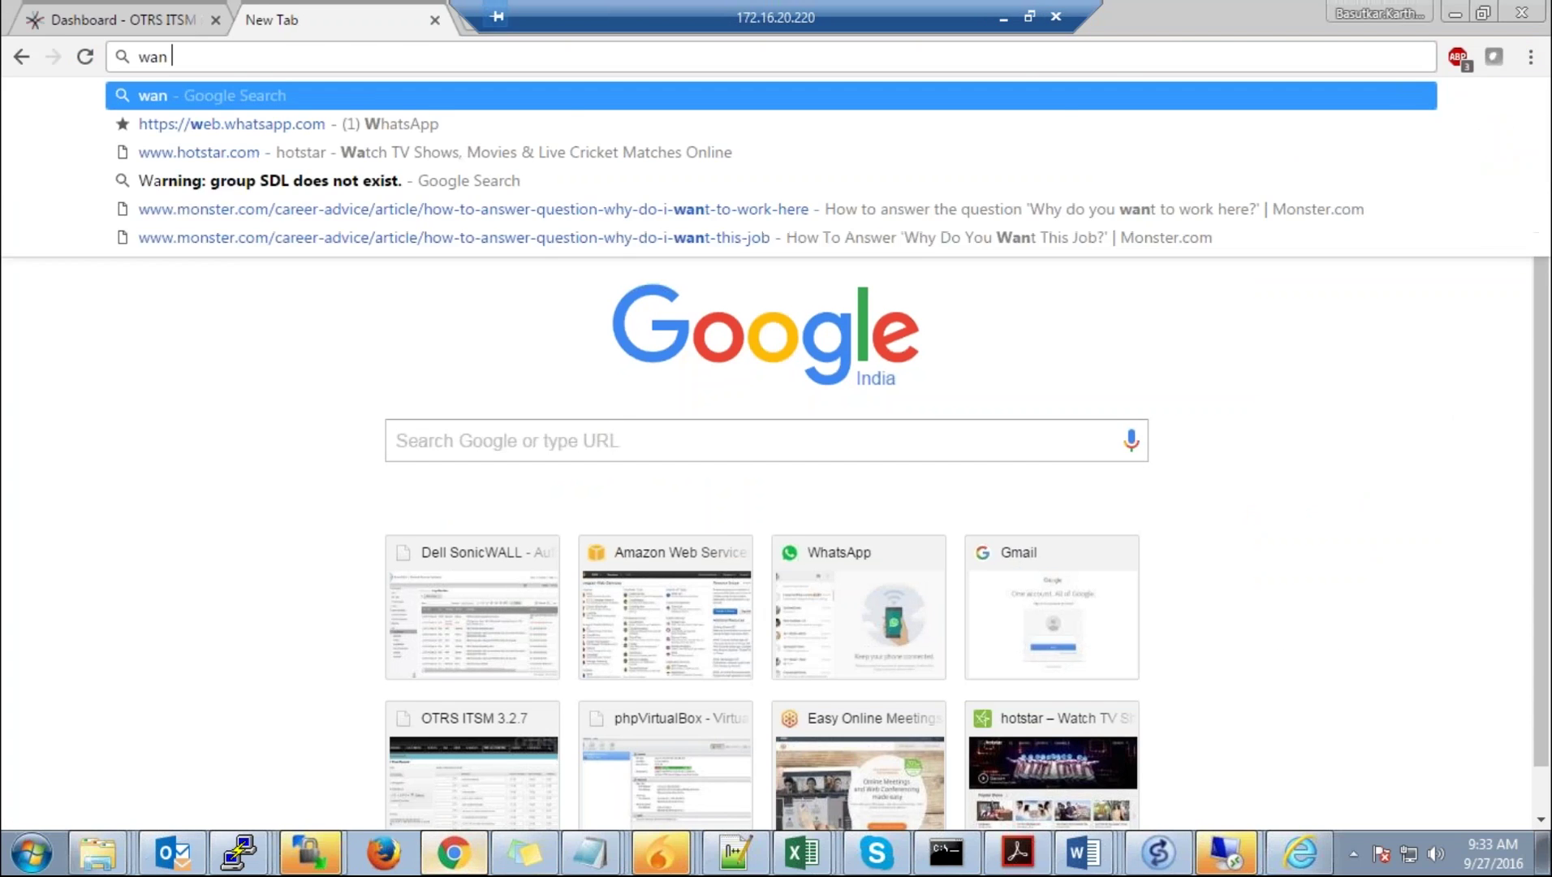
{"action": "key", "text": "Return"}
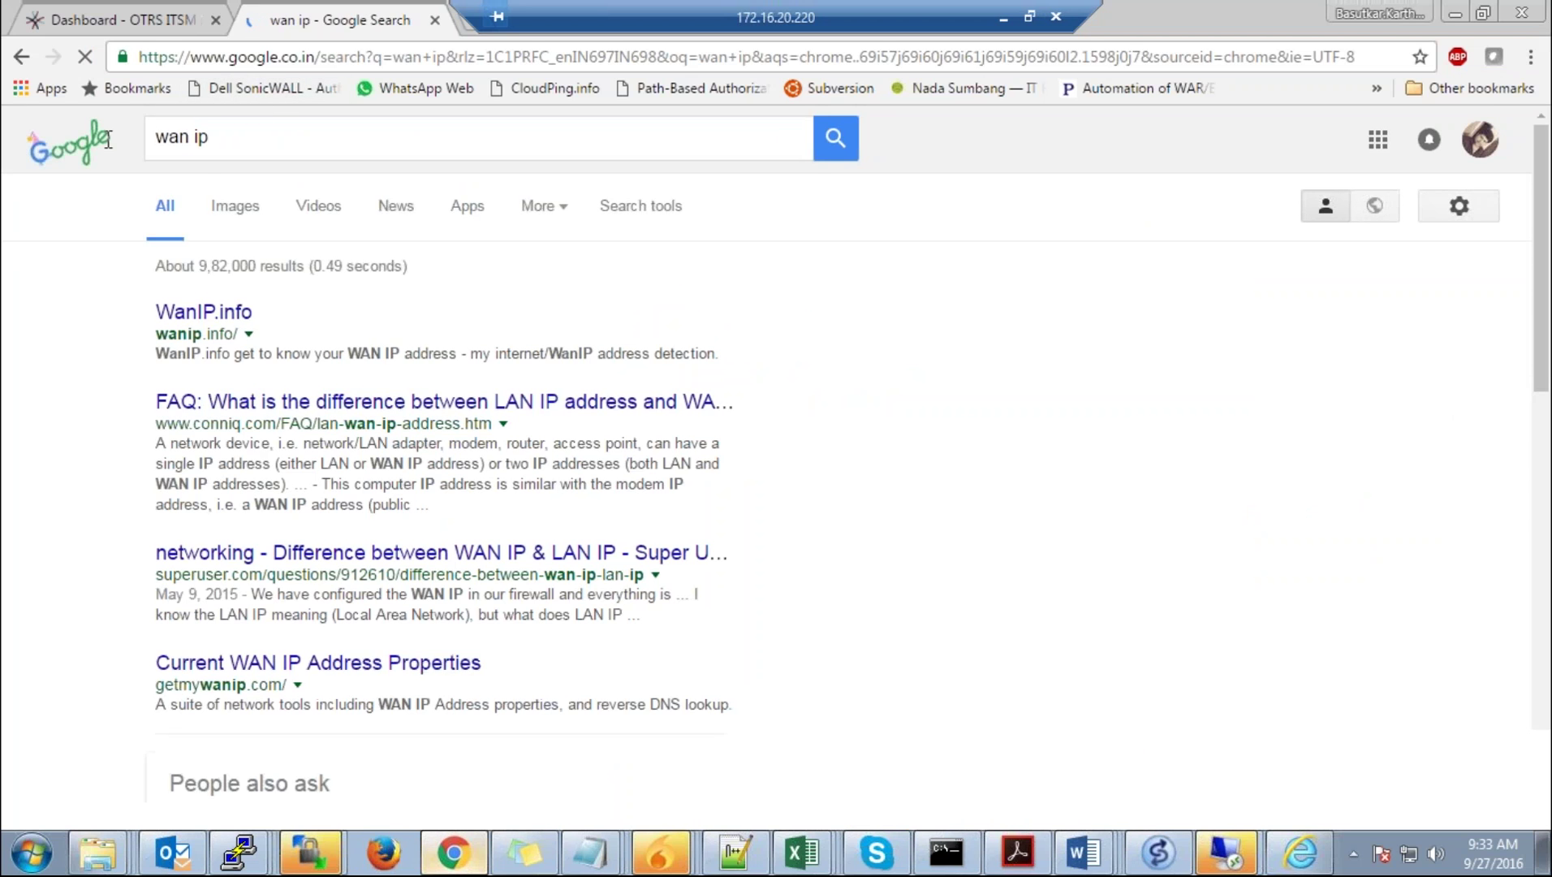
{"action": "triple_click", "coordinate": [204, 139]}
{"action": "type", "text": "m"}
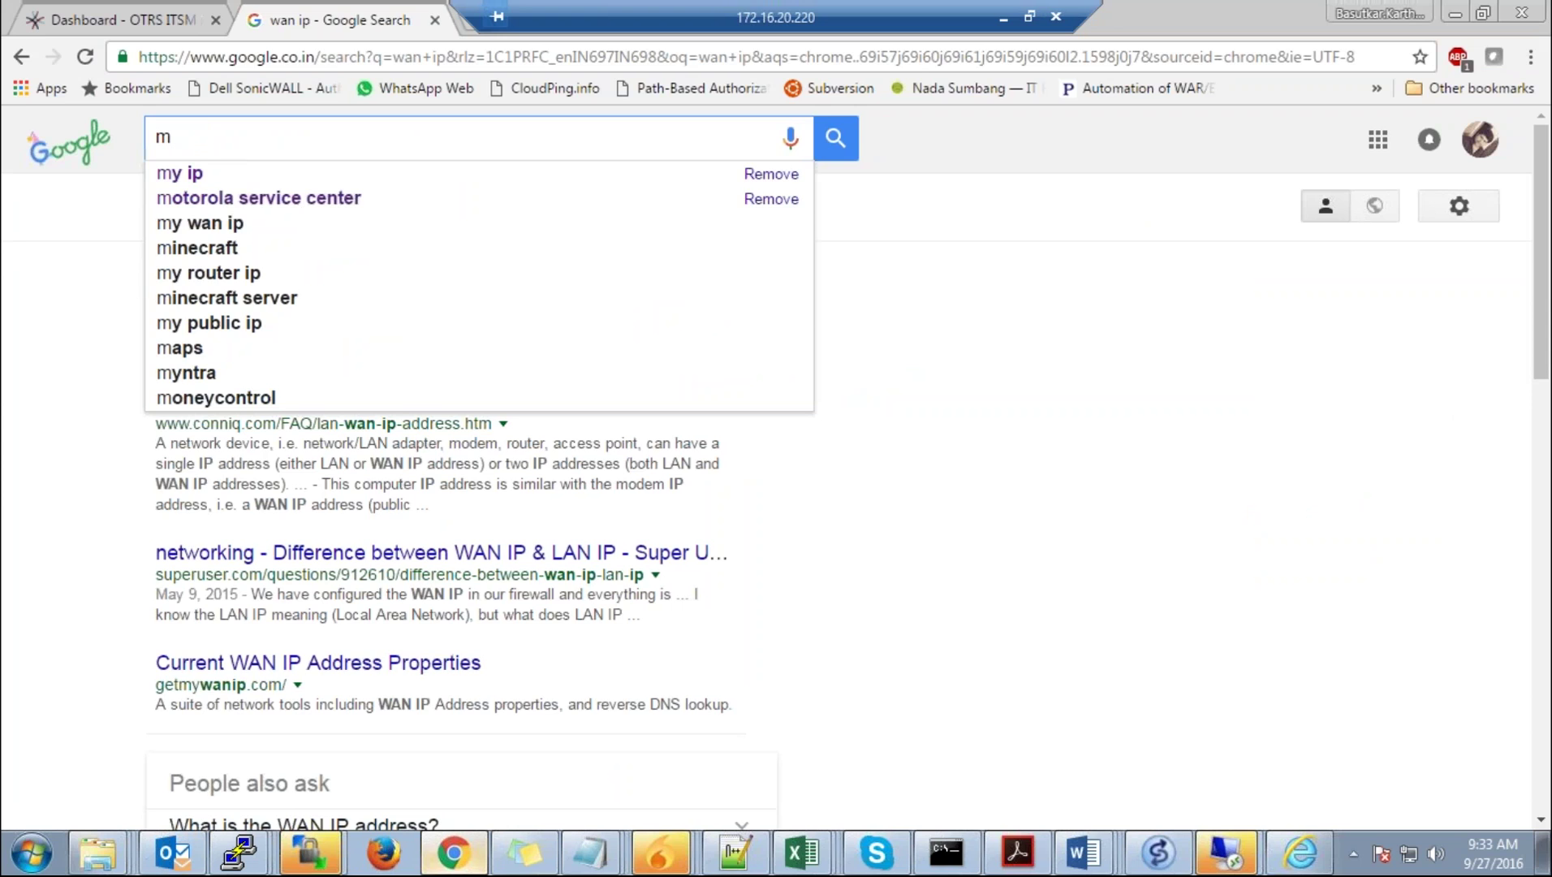
{"action": "type", "text": "y ip"}
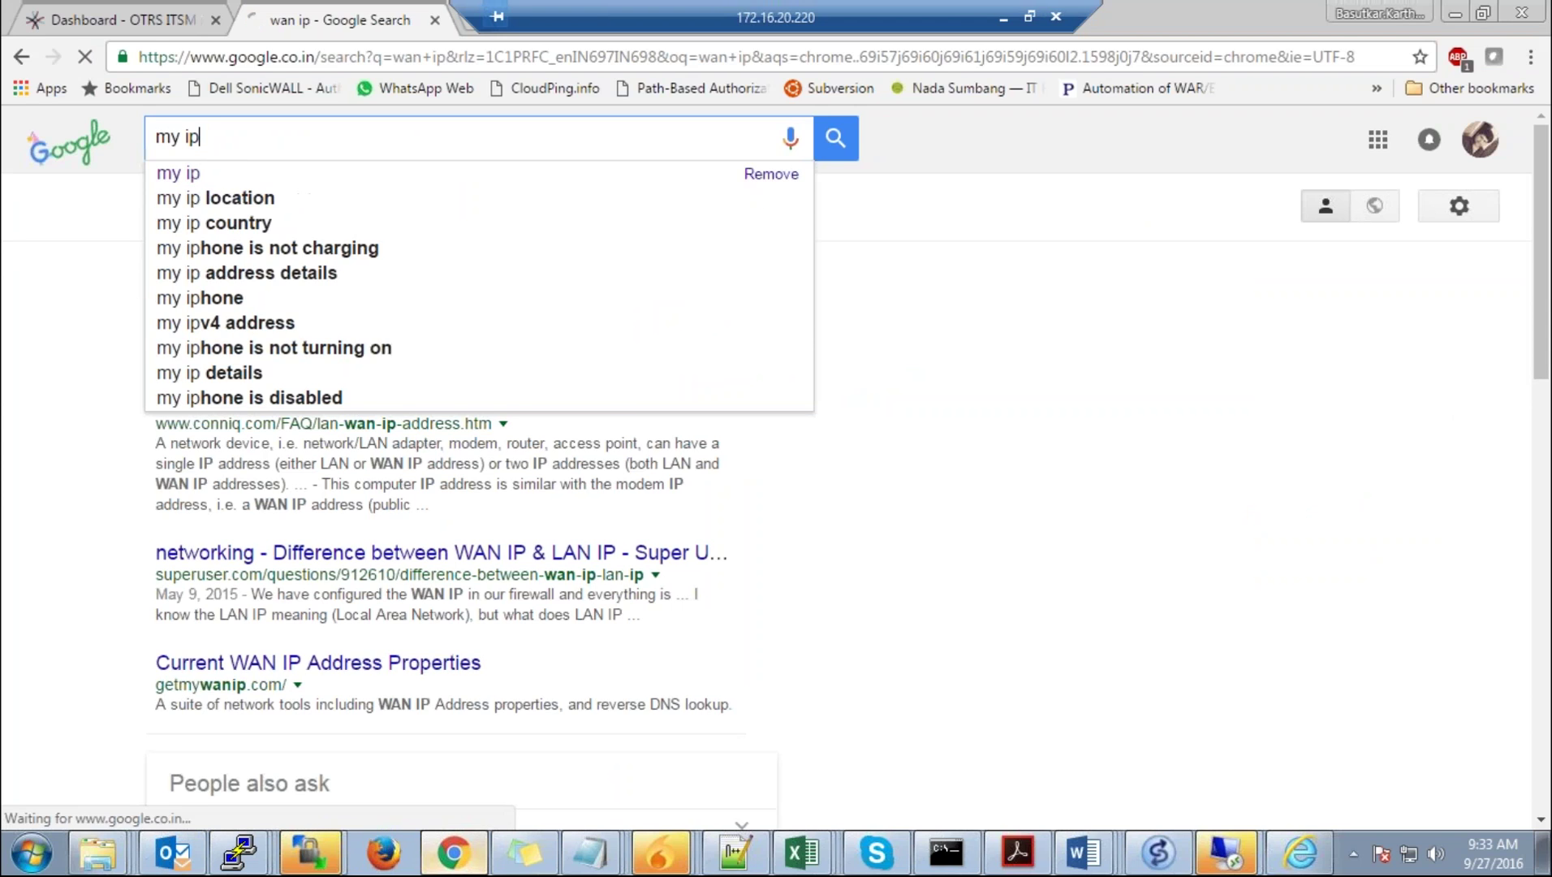
{"action": "key", "text": "Return"}
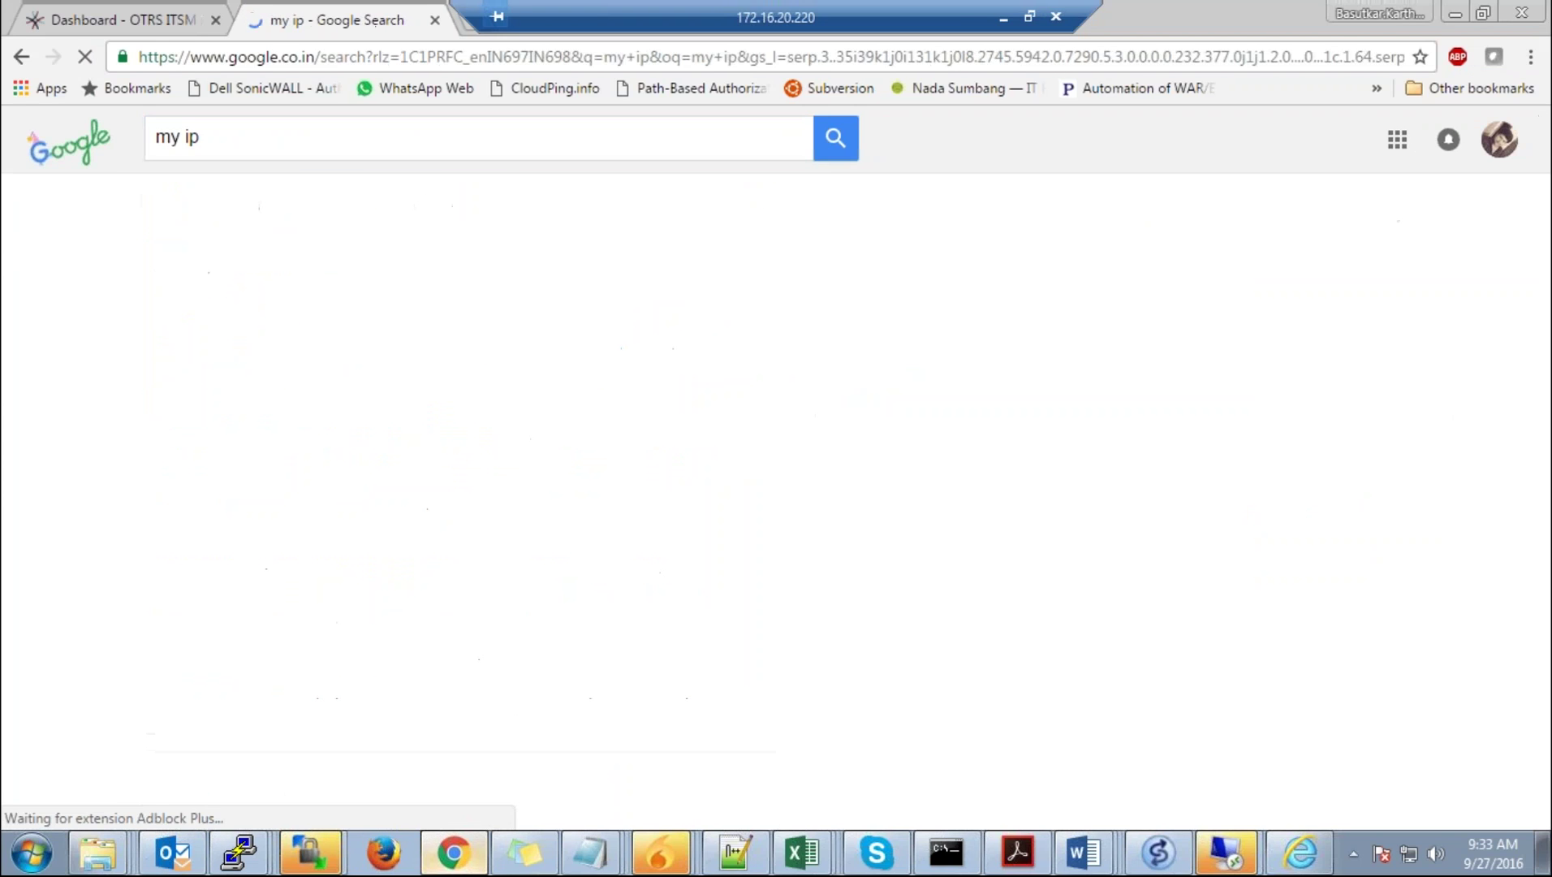
{"action": "left_click_drag", "start_coordinate": [348, 341], "coordinate": [175, 322]}
{"action": "key", "text": "ctrl+c"}
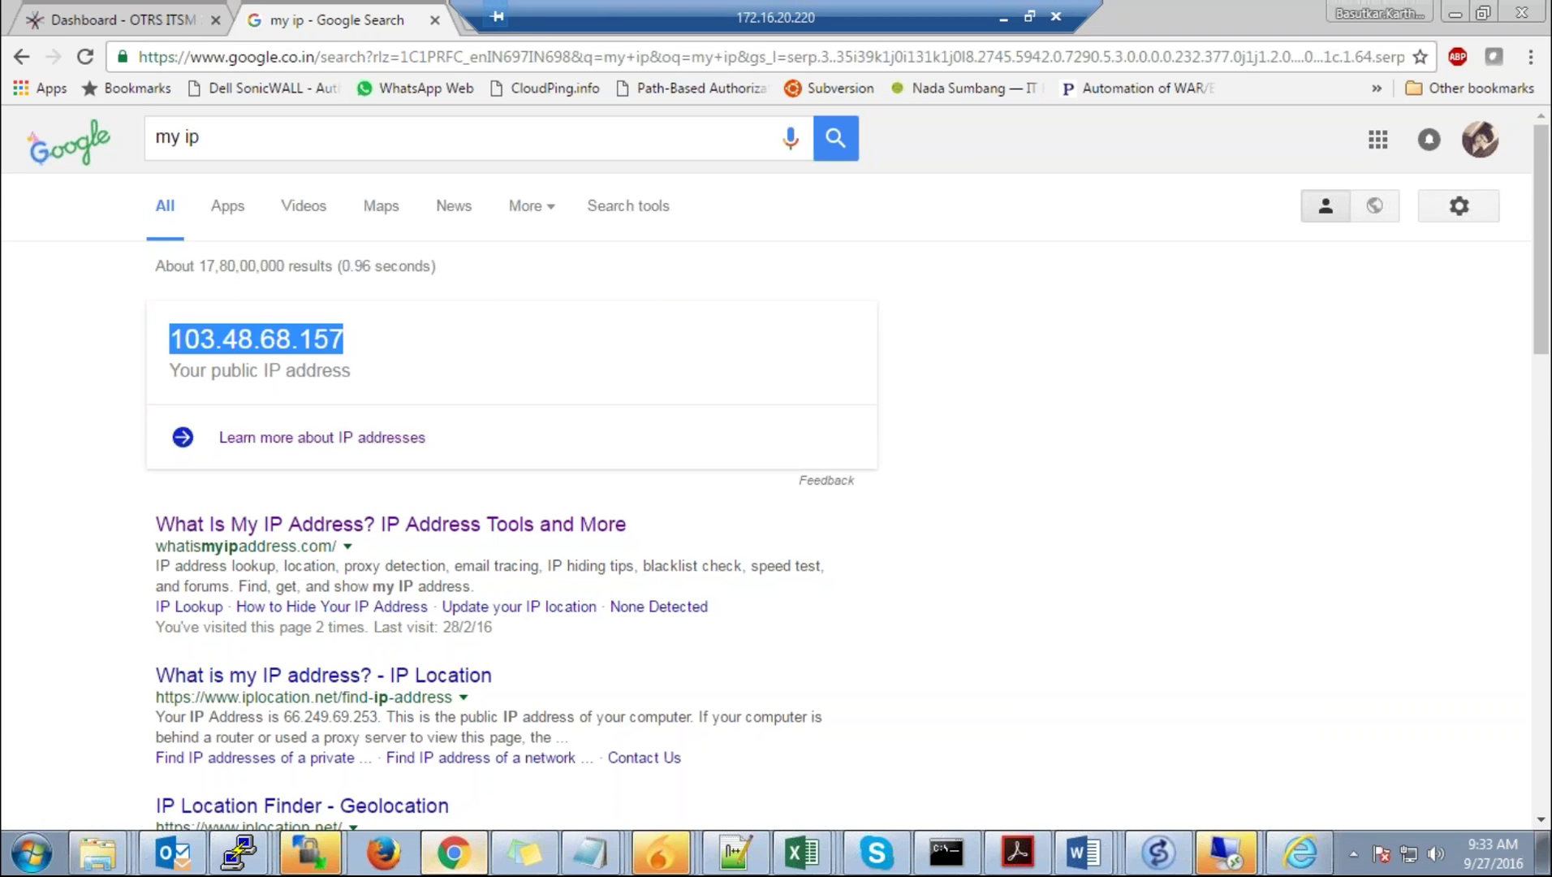
{"action": "left_click", "coordinate": [1004, 18]}
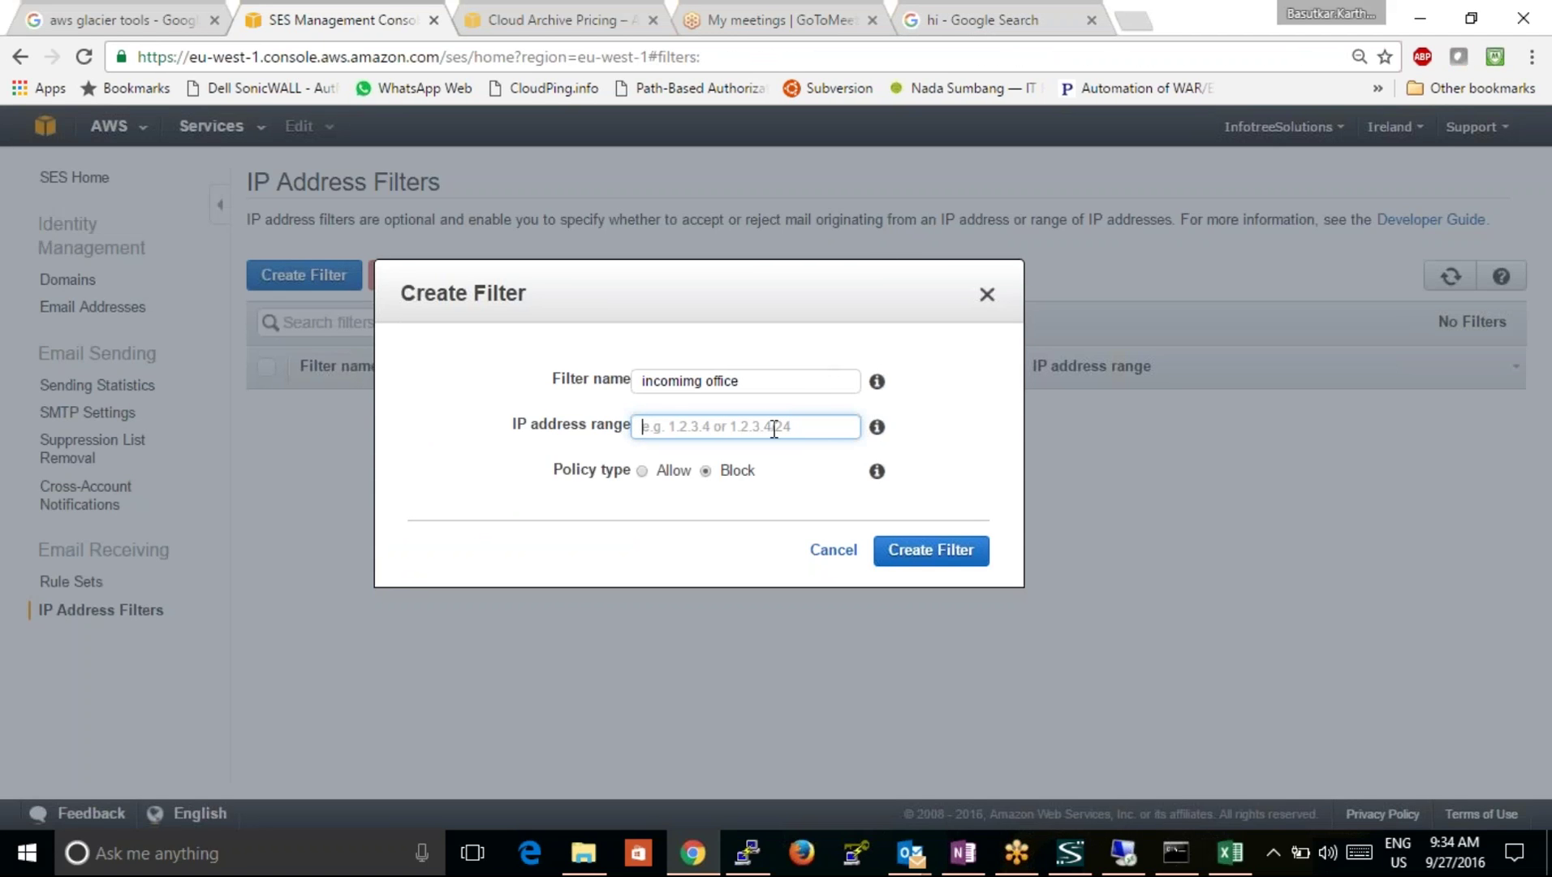
Step: Enter 103.48.68.157/32 as the range, choose Allow, and submit the filter
{"action": "key", "text": "ctrl+v"}
{"action": "type", "text": "/32"}
{"action": "left_click", "coordinate": [642, 472]}
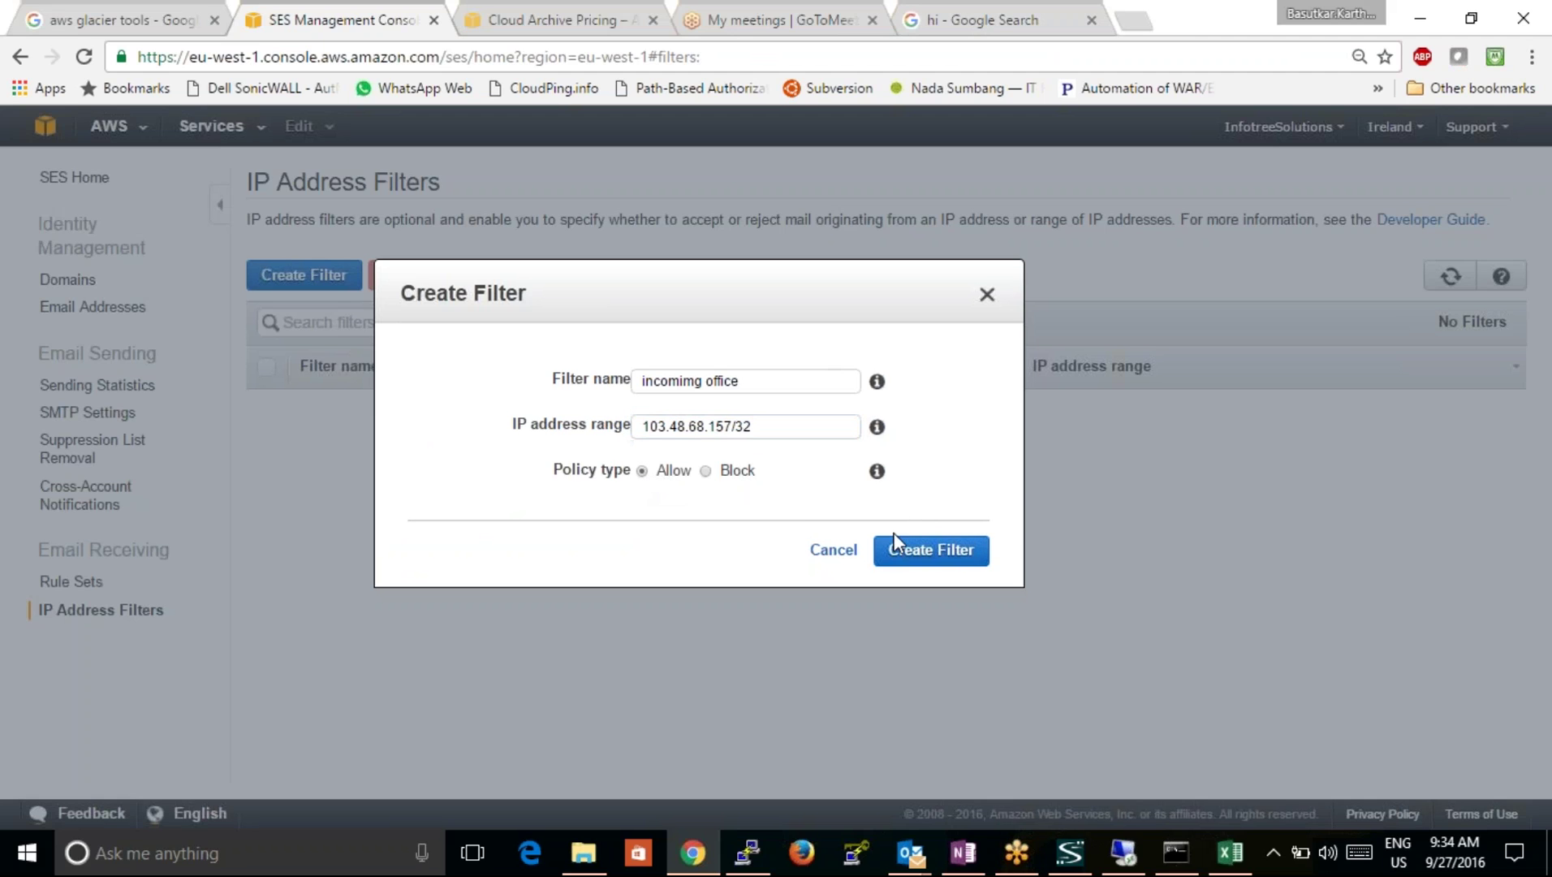
{"action": "left_click", "coordinate": [911, 562]}
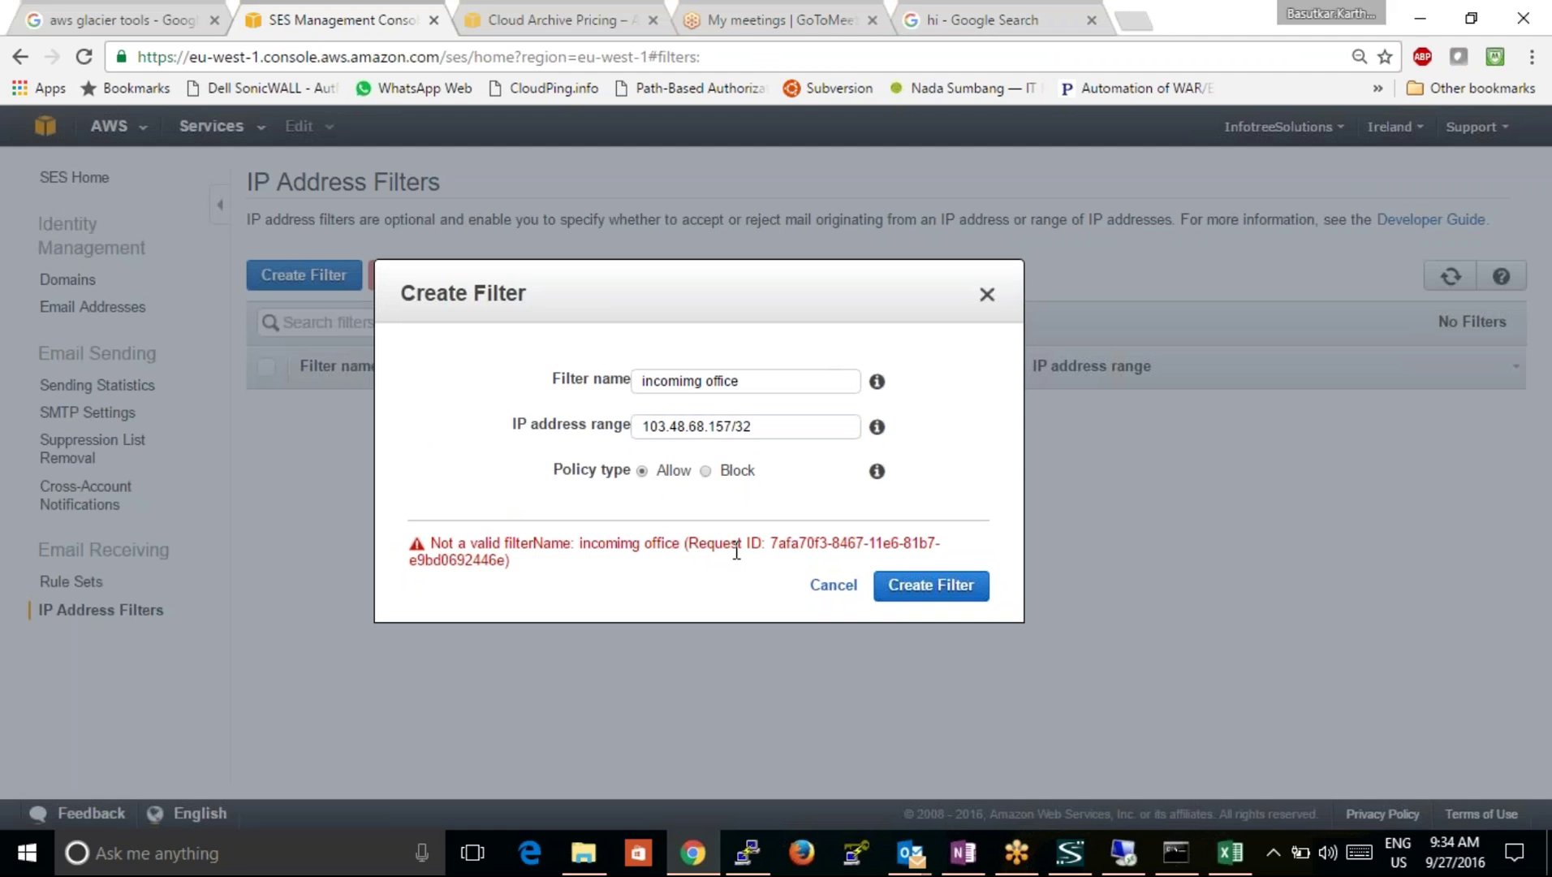
Step: Shorten the rejected filter name to 'incomimg' and submit it again
{"action": "left_click", "coordinate": [757, 379]}
{"action": "key", "text": "BackSpace"}
{"action": "key", "text": "BackSpace"}
{"action": "key", "text": "BackSpace"}
{"action": "key", "text": "BackSpace"}
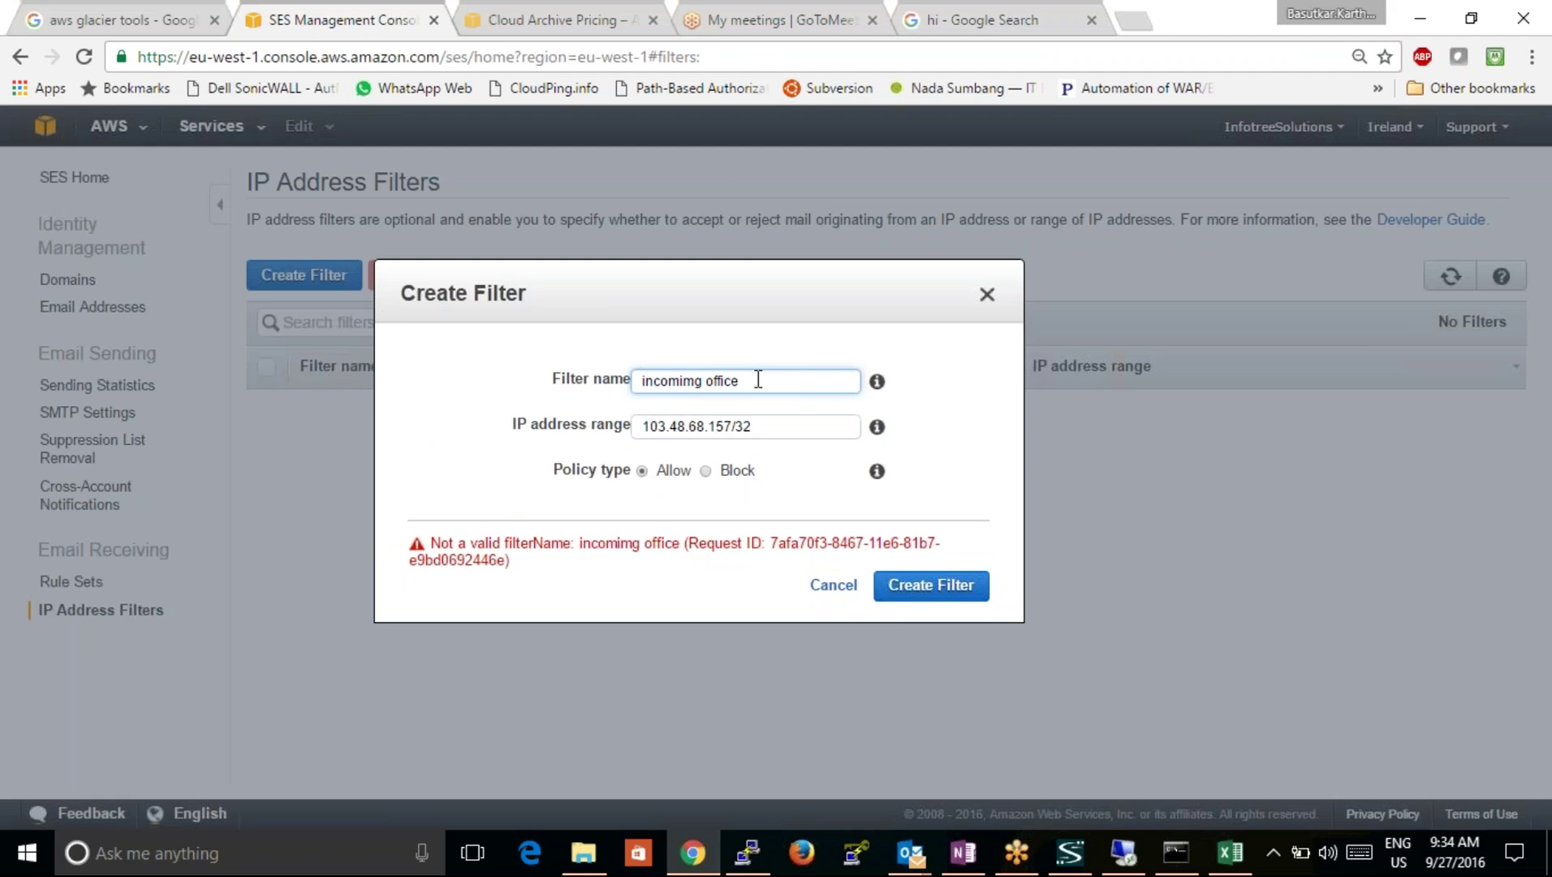
{"action": "key", "text": "BackSpace"}
{"action": "key", "text": "BackSpace"}
{"action": "key", "text": "BackSpace"}
{"action": "left_click", "coordinate": [898, 587]}
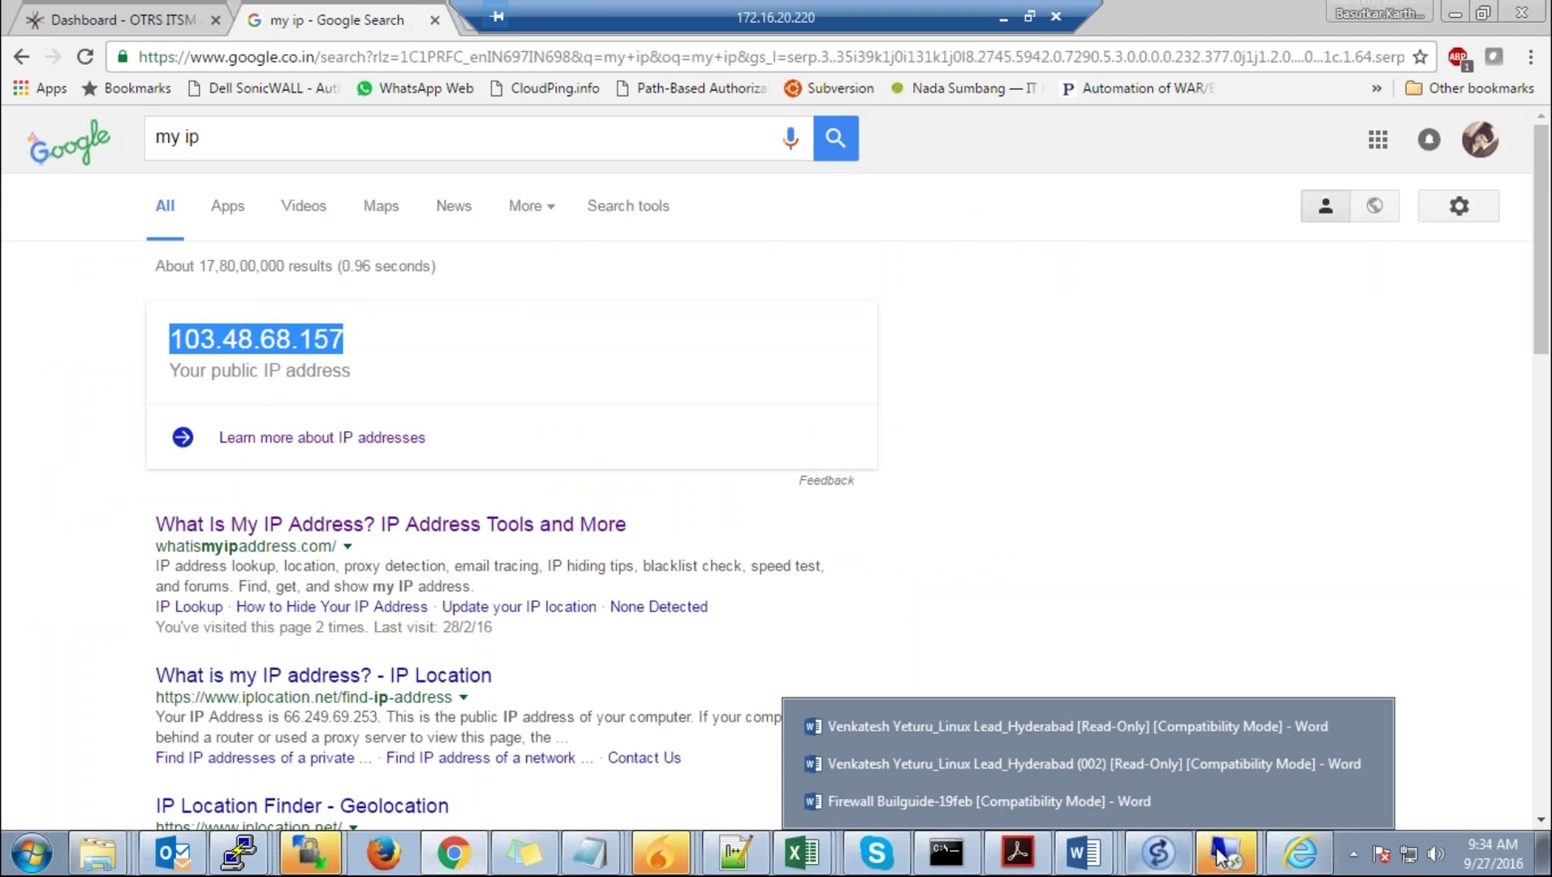
Step: Close Outlook's failed test results and rerun Test Account Settings
{"action": "left_click", "coordinate": [172, 853]}
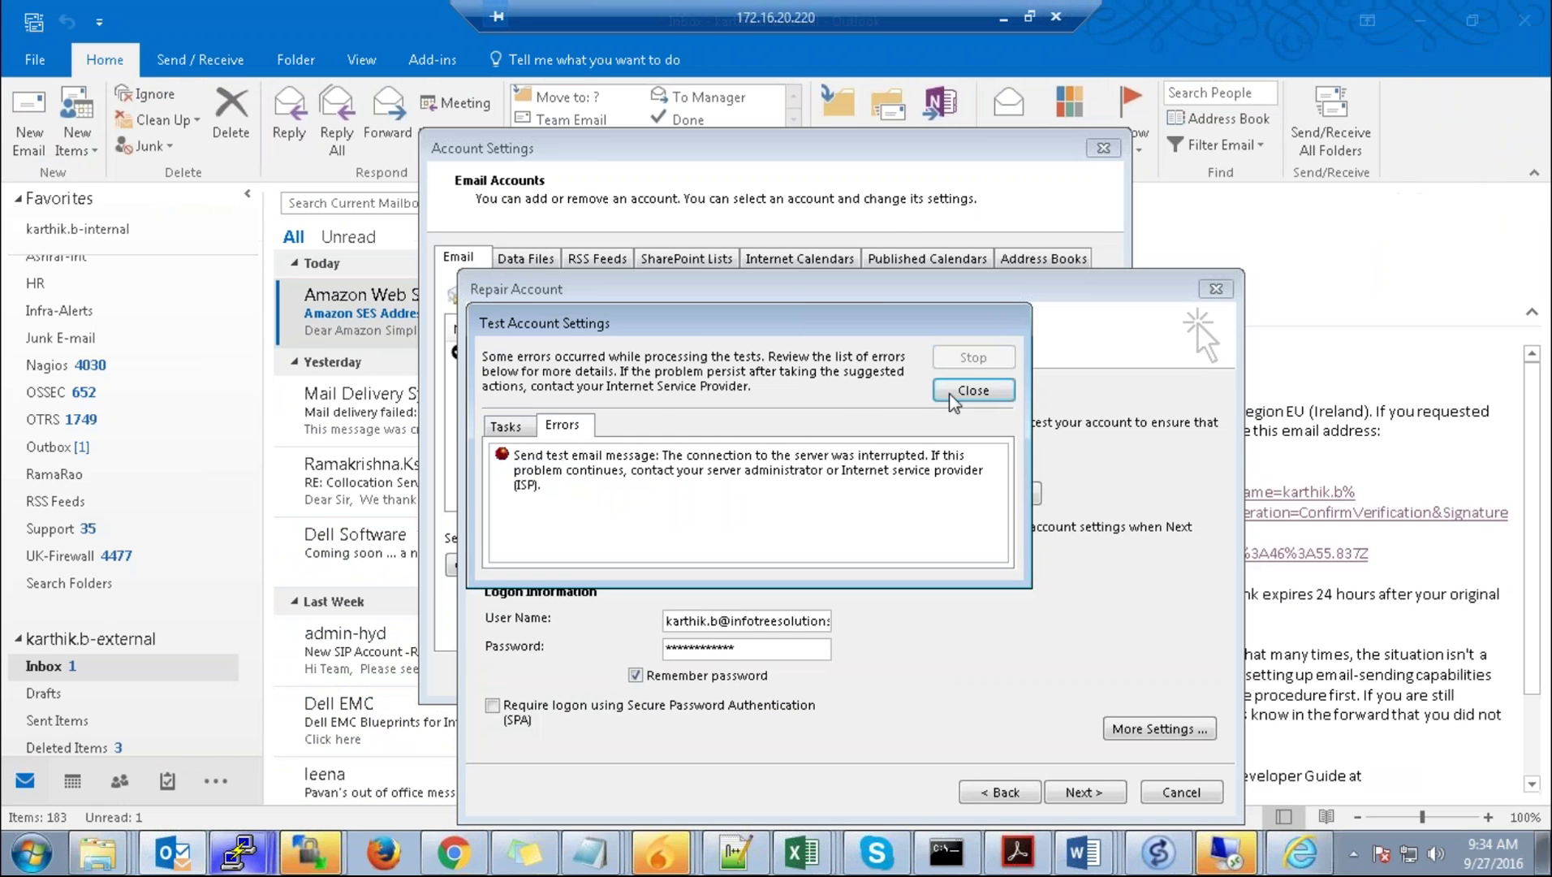
{"action": "left_click", "coordinate": [959, 391]}
{"action": "left_click", "coordinate": [953, 494]}
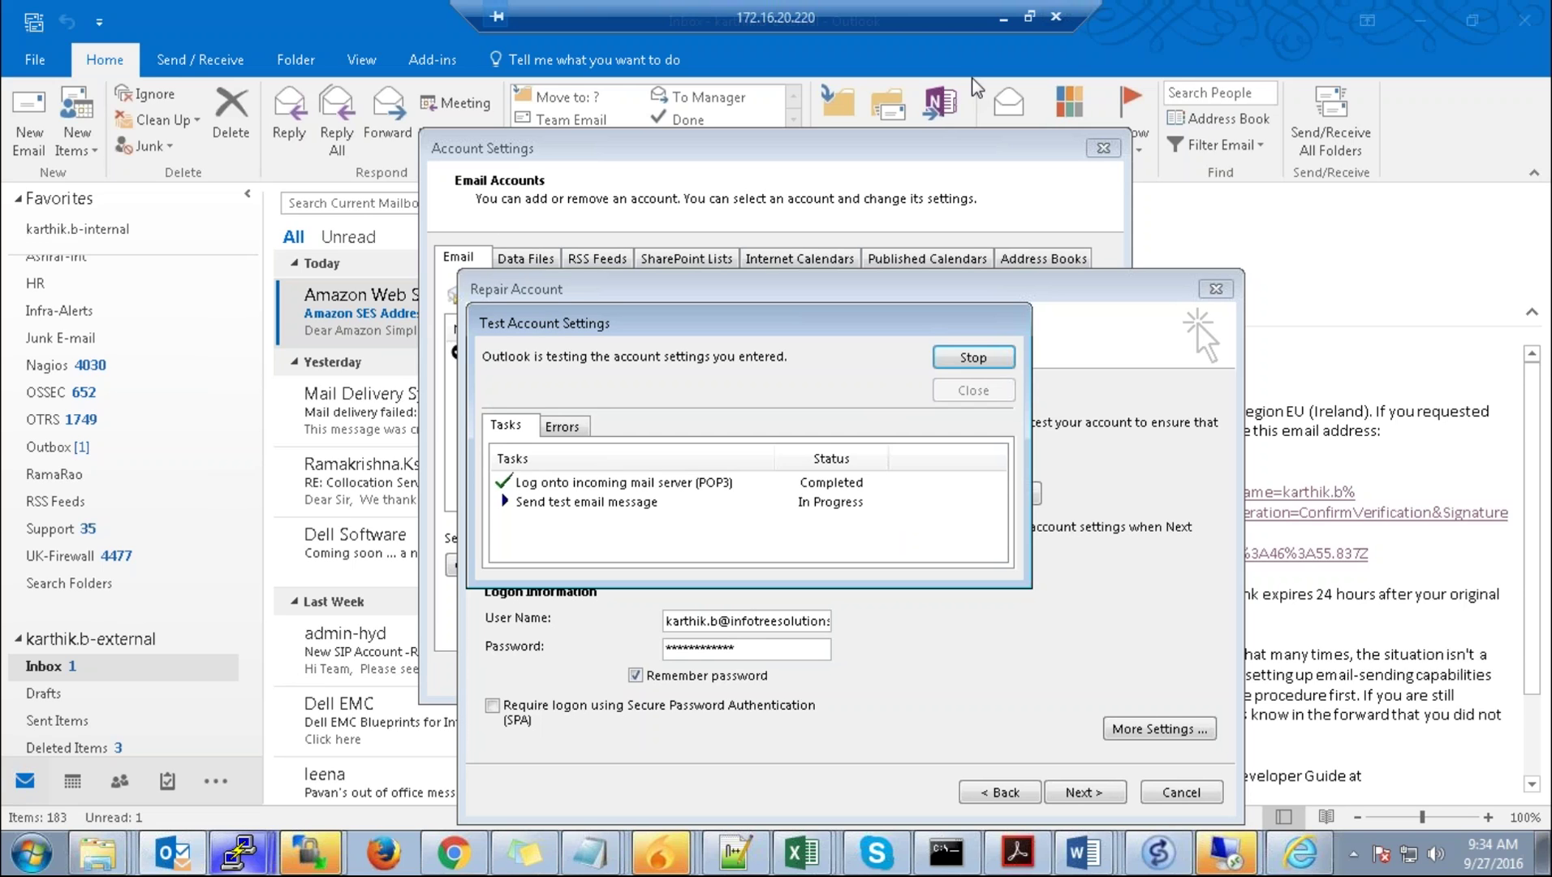
{"action": "left_click", "coordinate": [1005, 18]}
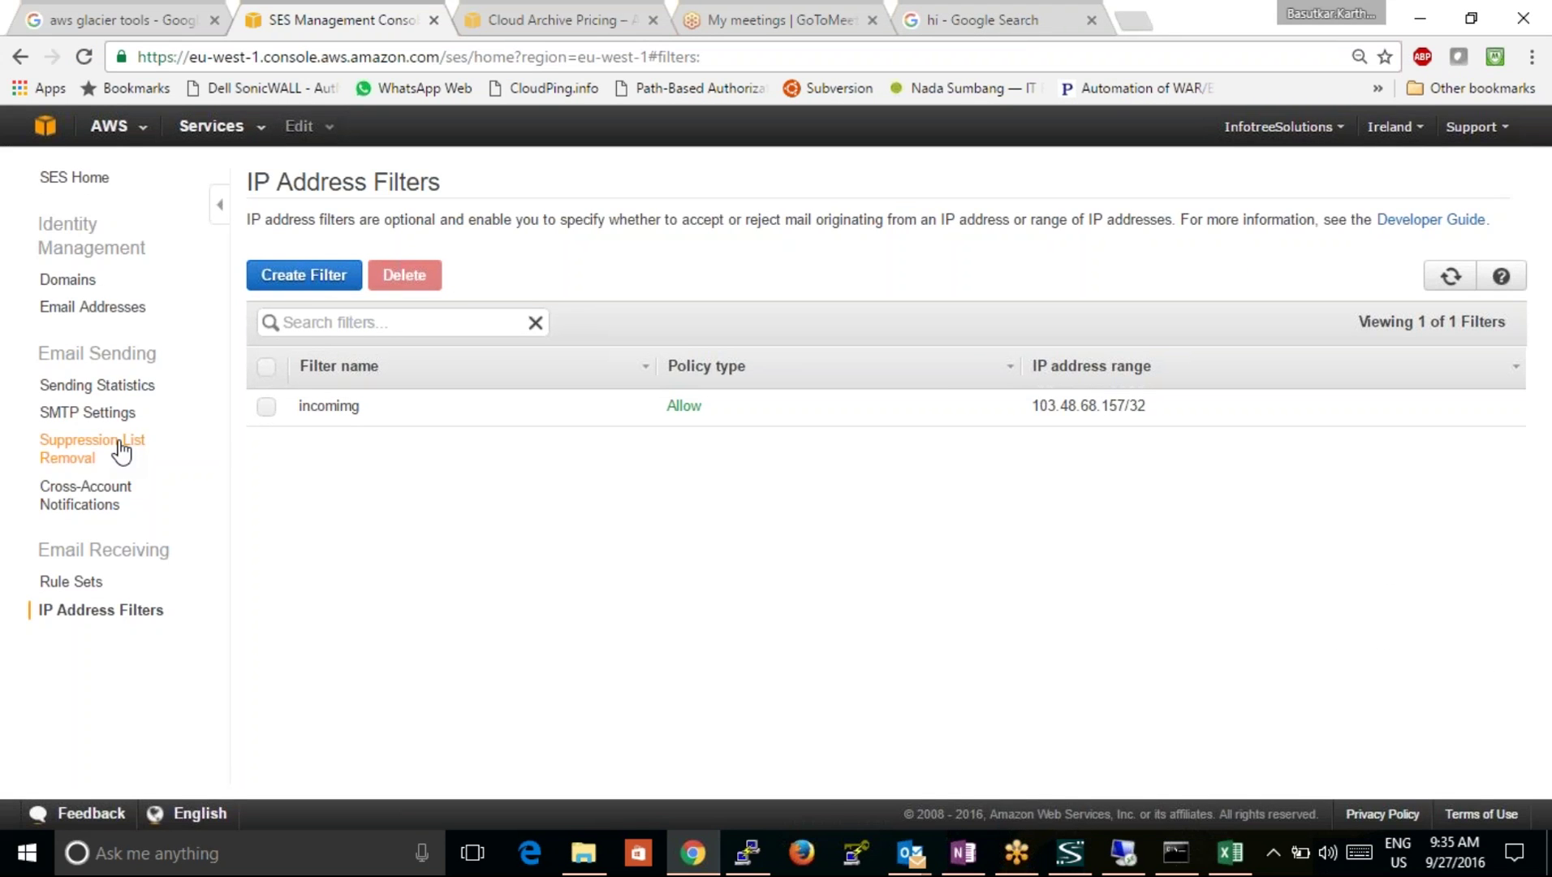
Step: Check SES Sending Statistics and SMTP Settings, then return to the remote Outlook session
{"action": "left_click", "coordinate": [124, 397]}
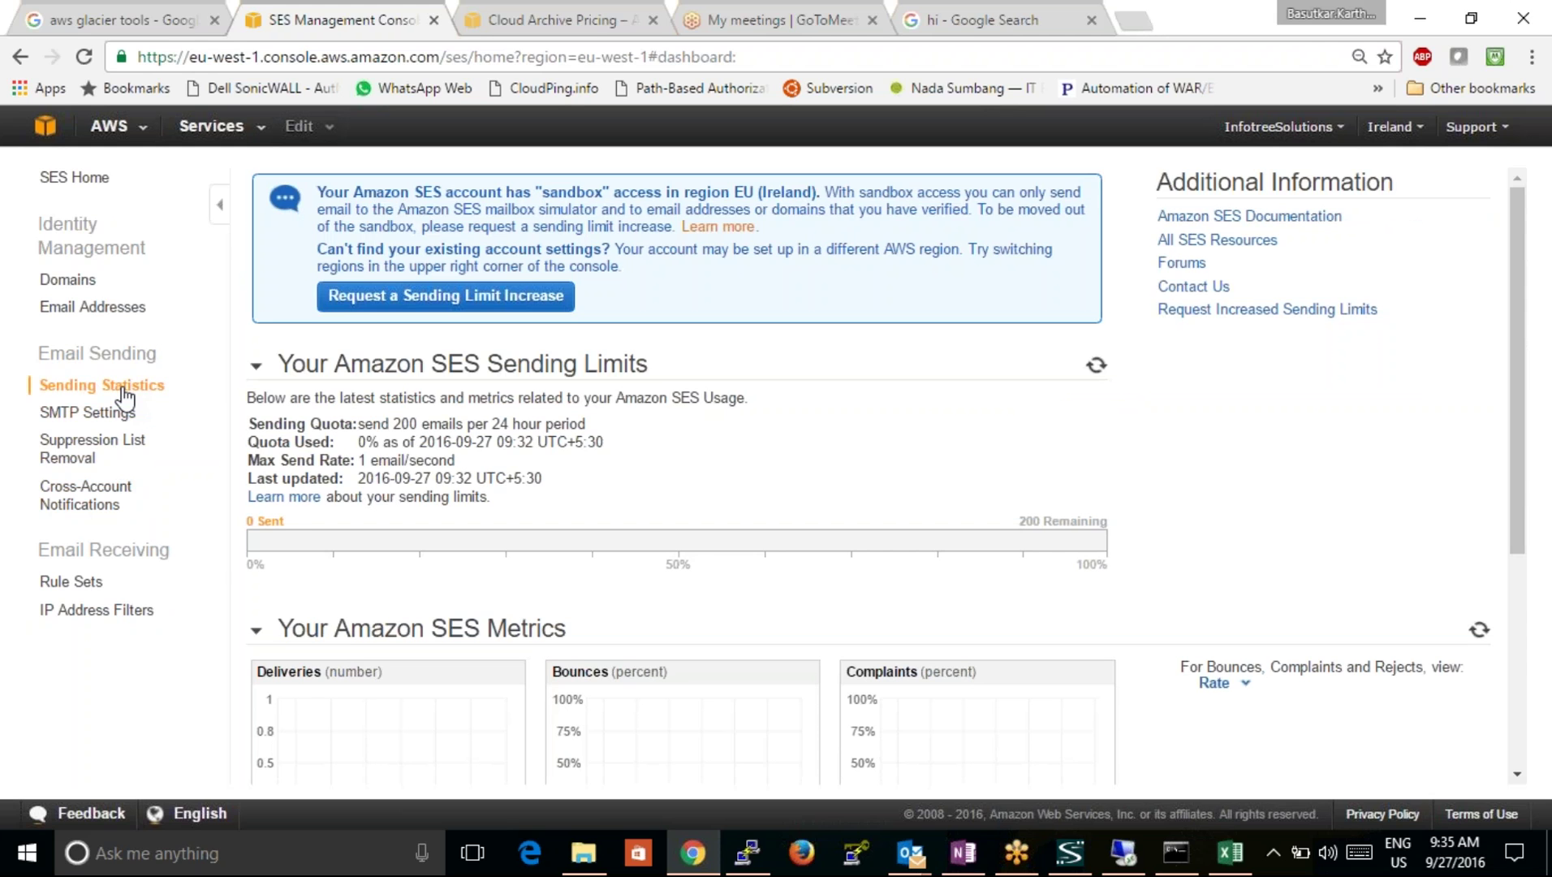
{"action": "left_click", "coordinate": [107, 413]}
{"action": "left_click", "coordinate": [114, 386]}
{"action": "left_click", "coordinate": [1136, 848]}
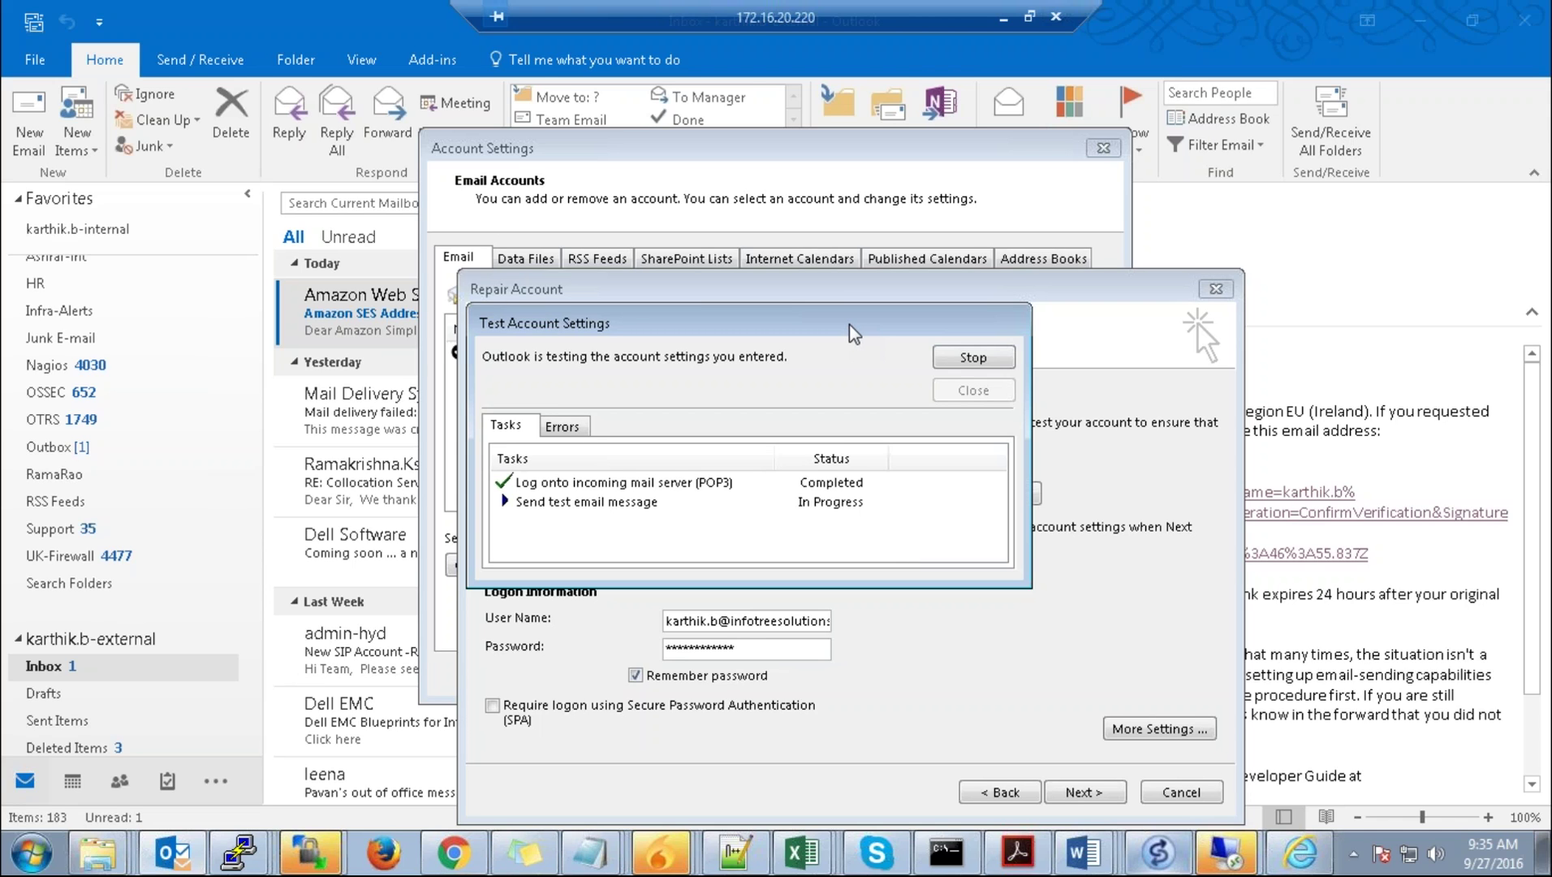
Step: Rerun the previous ping to the SES SMTP host in the command prompt
{"action": "left_click", "coordinate": [946, 852]}
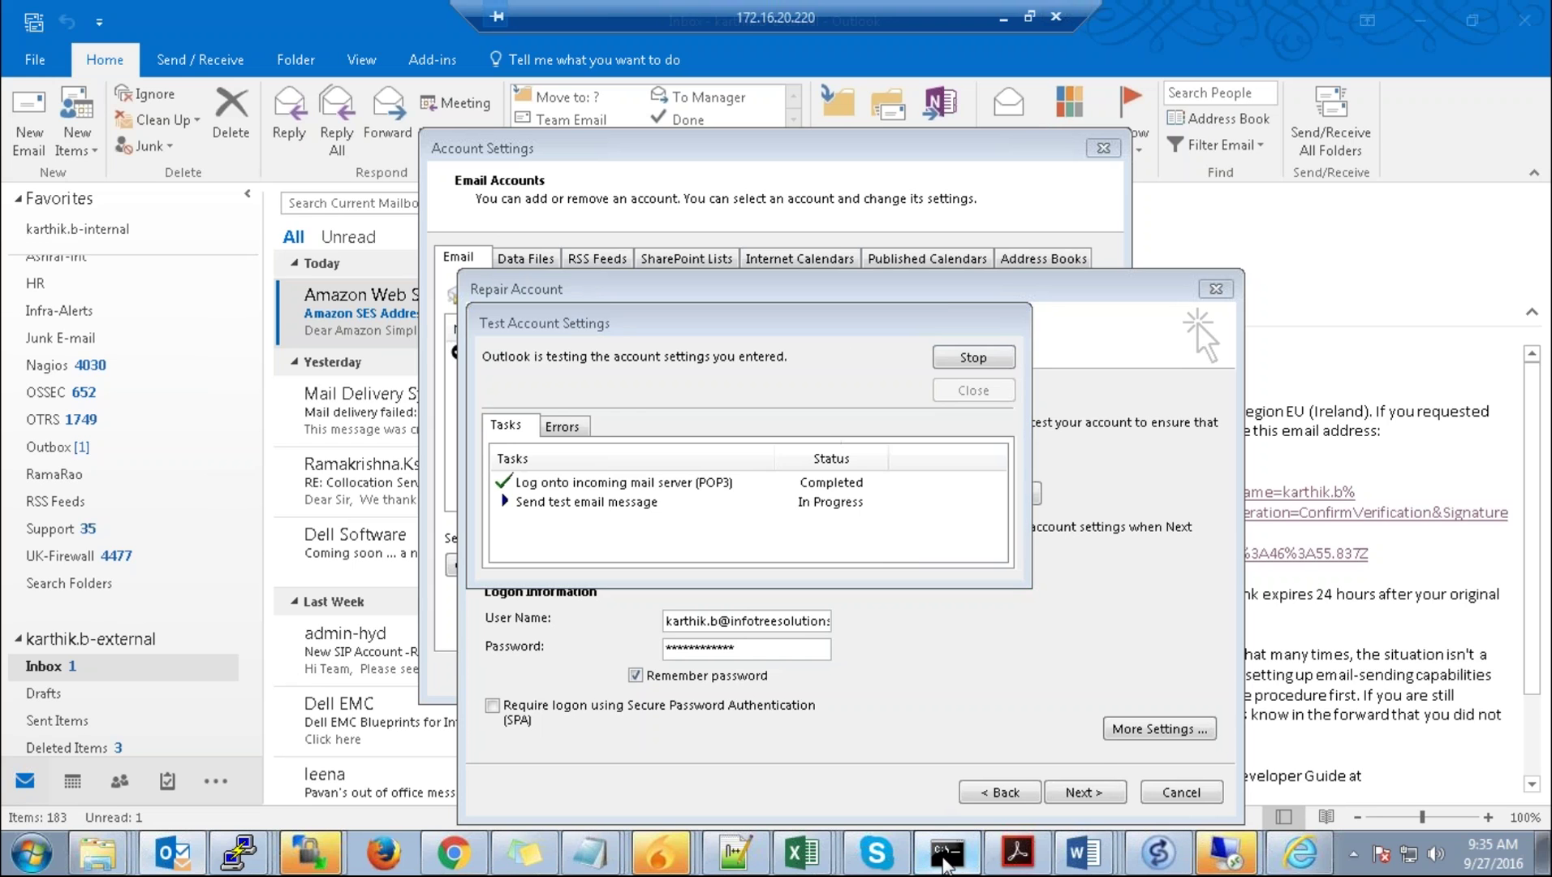
{"action": "key", "text": "Up"}
{"action": "key", "text": "Return"}
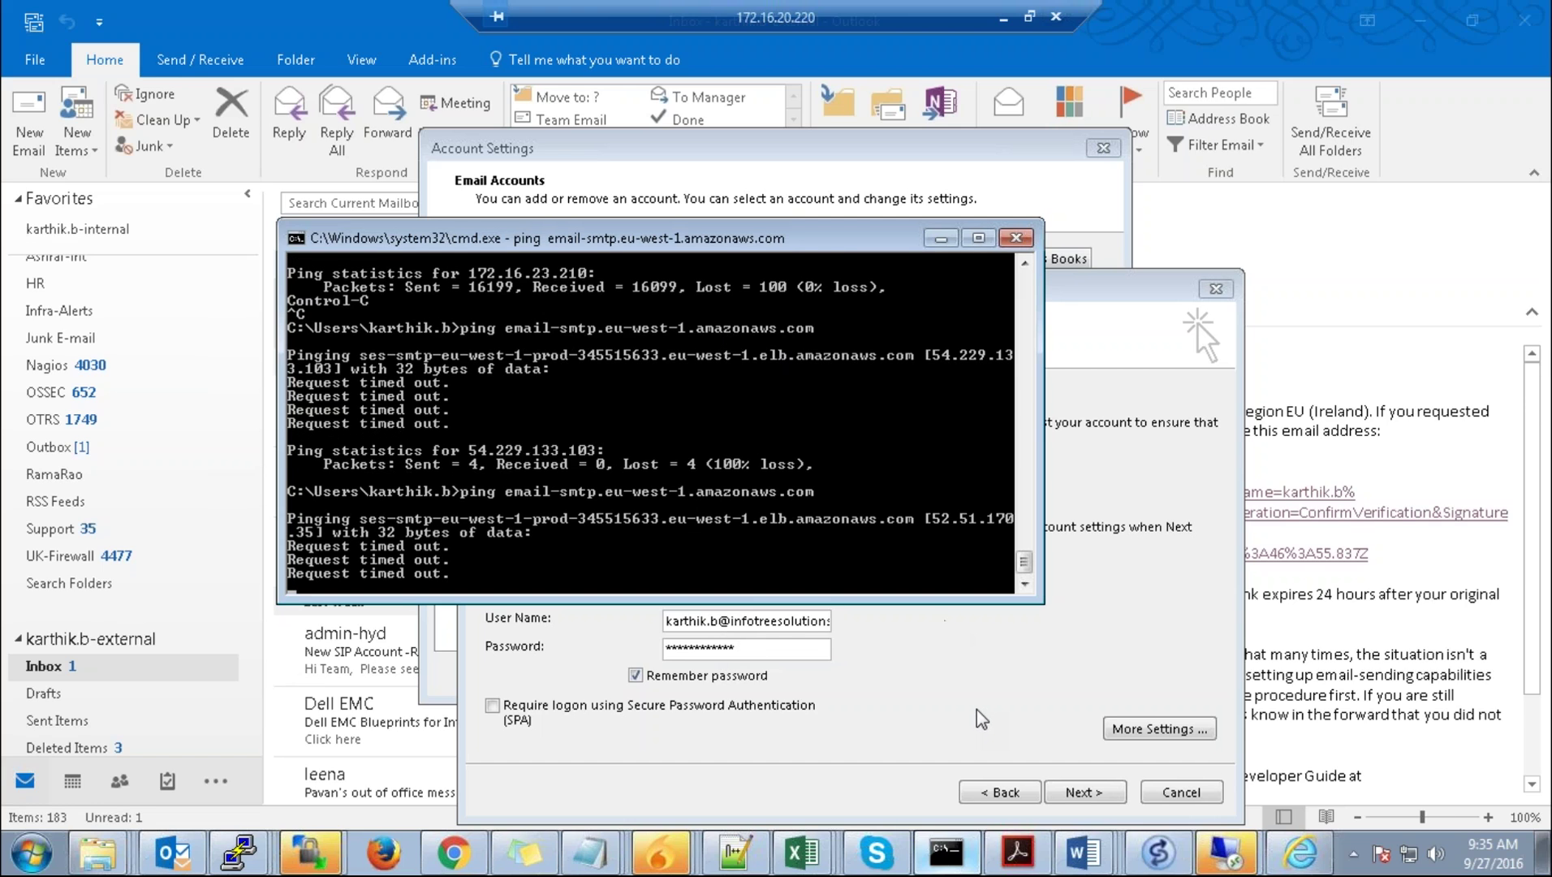
Step: Close the finished Outlook account test and return to the local SES console
{"action": "left_click_drag", "start_coordinate": [852, 245], "coordinate": [605, 207]}
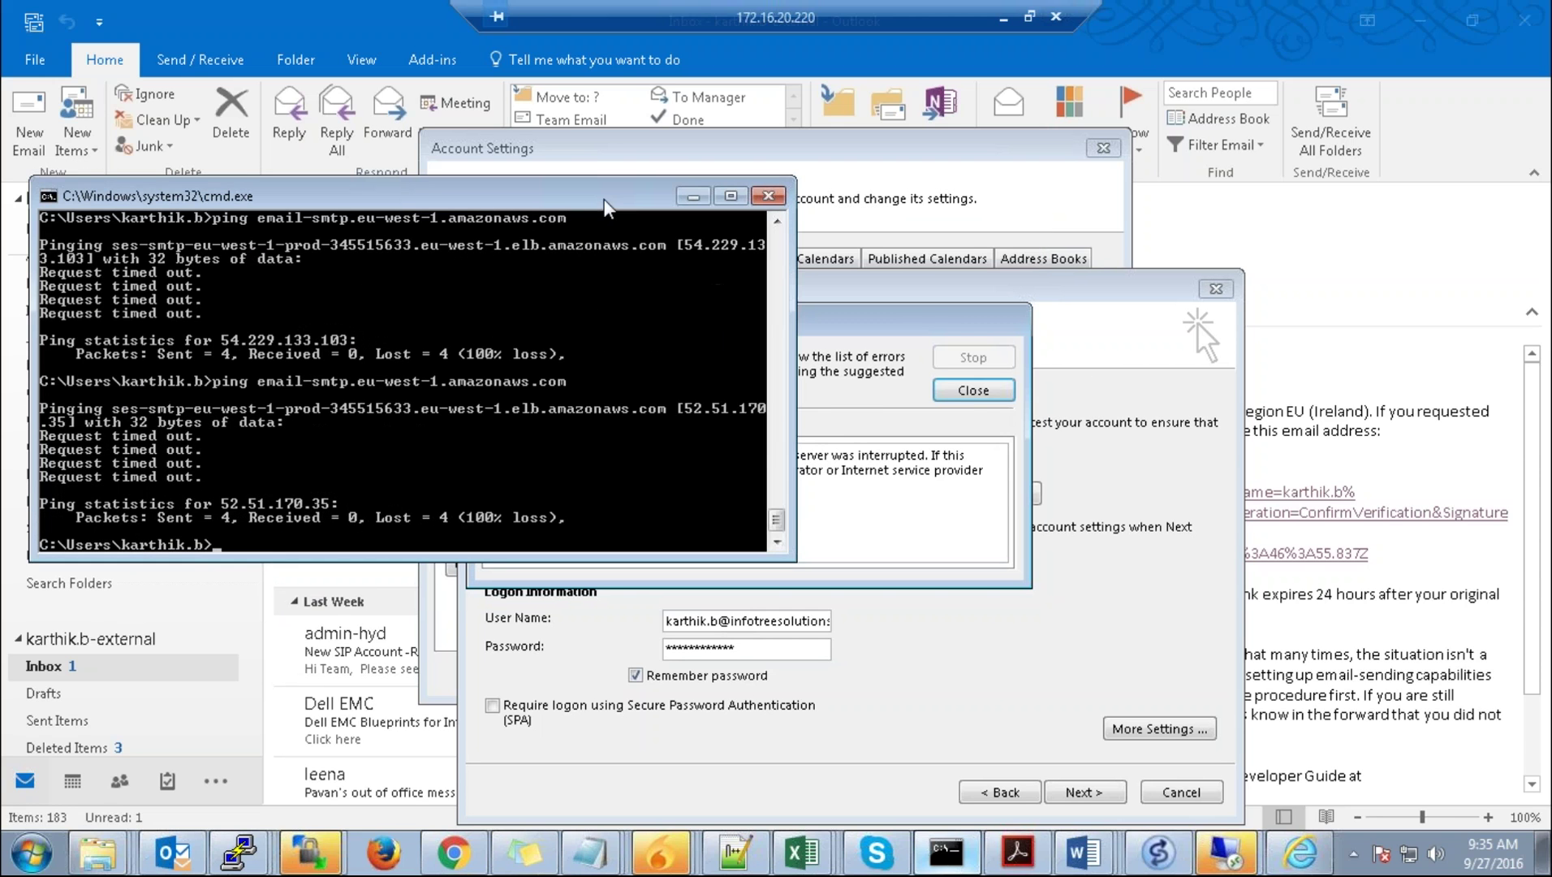
{"action": "left_click", "coordinate": [916, 309]}
{"action": "left_click", "coordinate": [973, 390]}
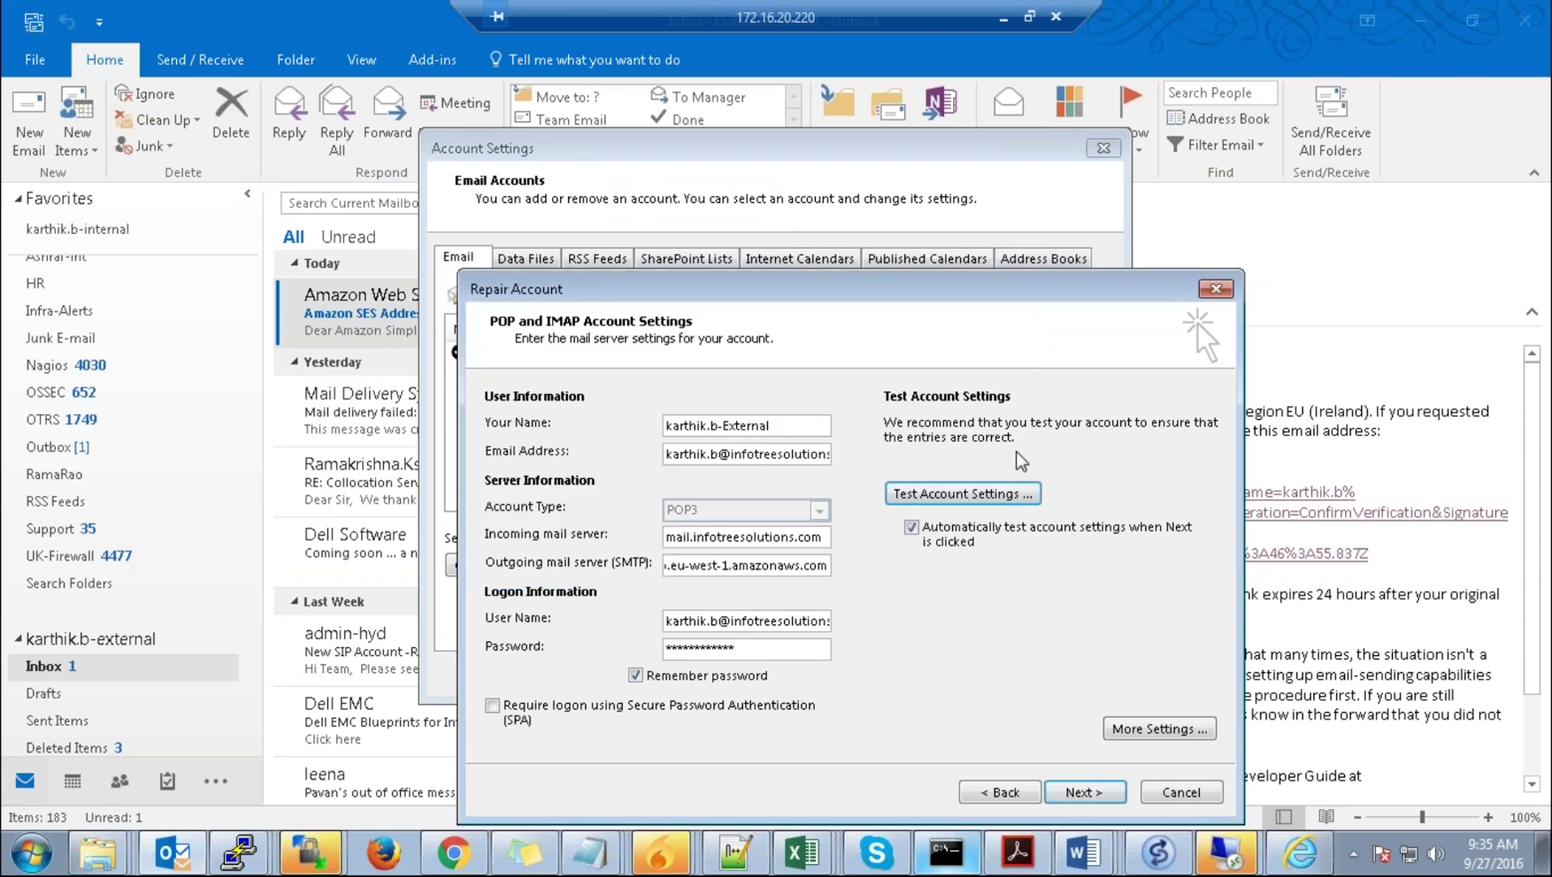
{"action": "left_click", "coordinate": [1004, 17]}
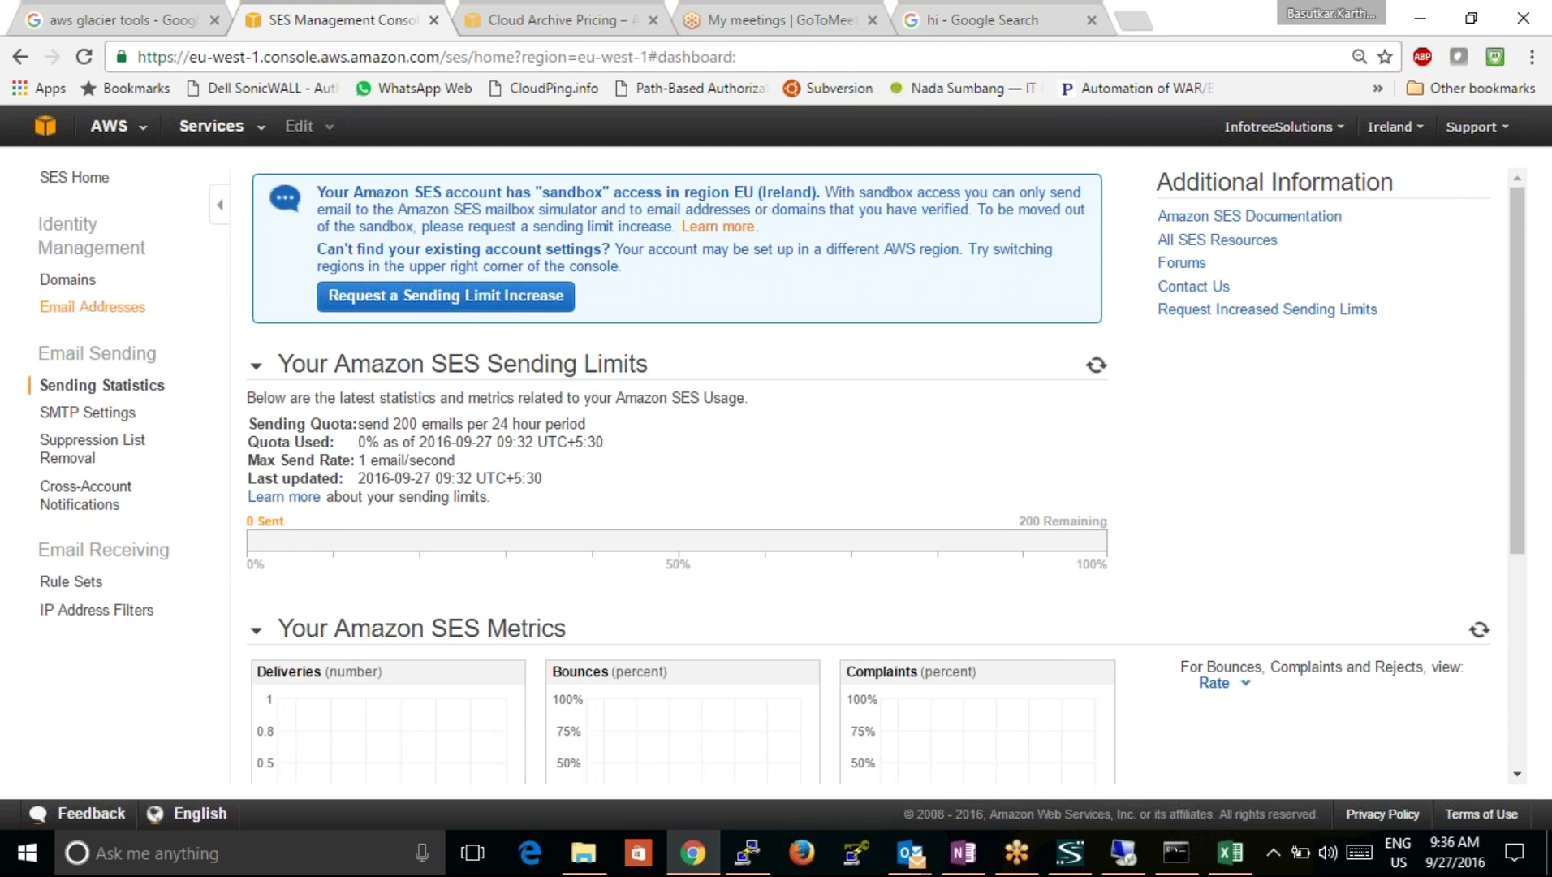
{"action": "left_click", "coordinate": [93, 306]}
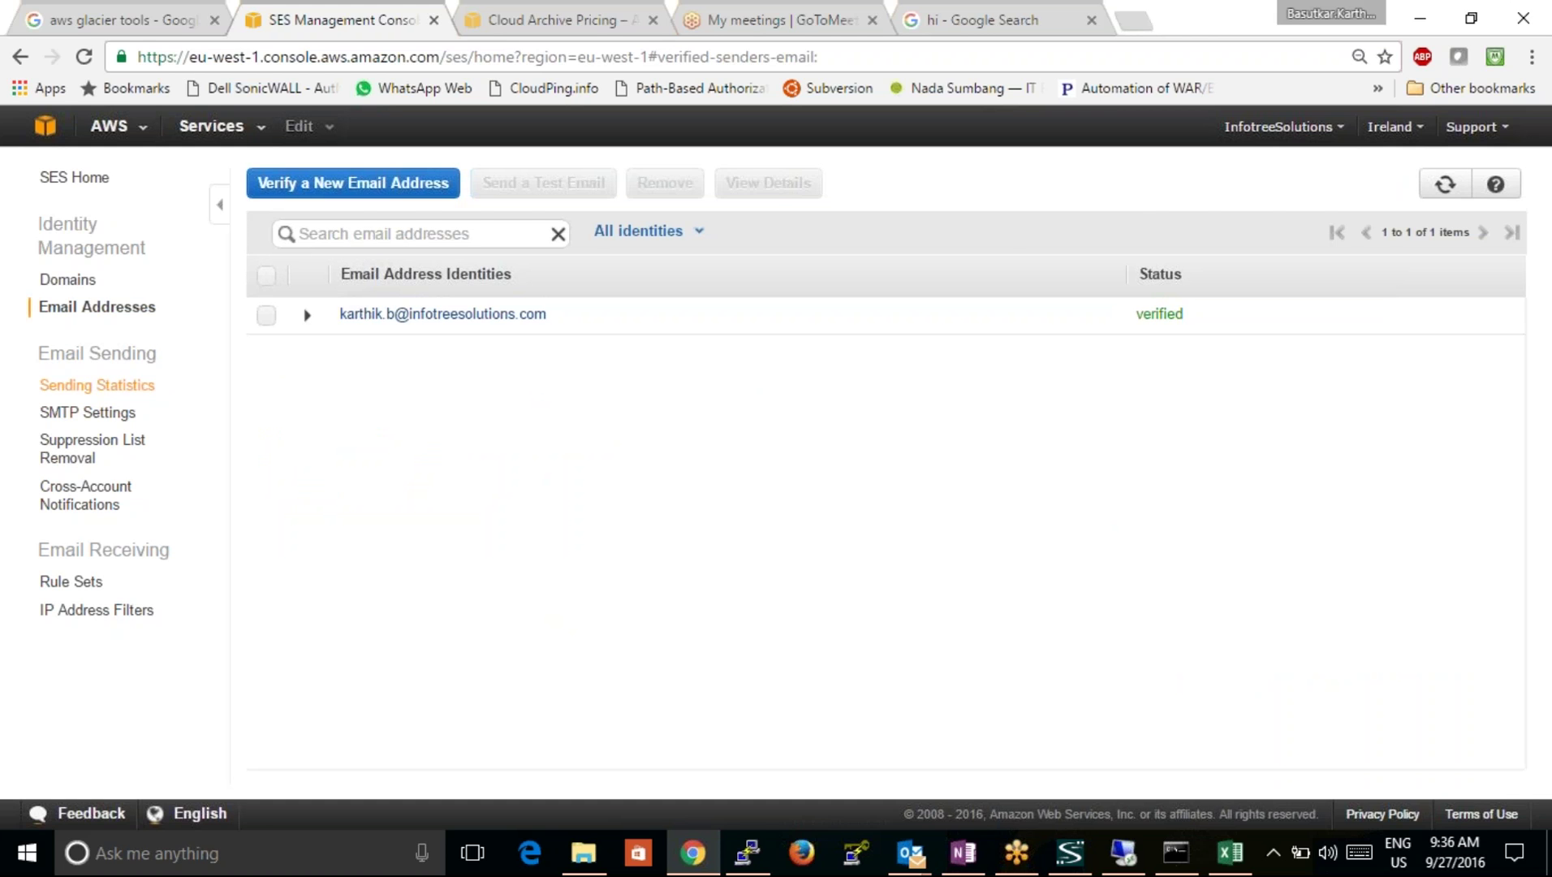
{"action": "left_click", "coordinate": [97, 384]}
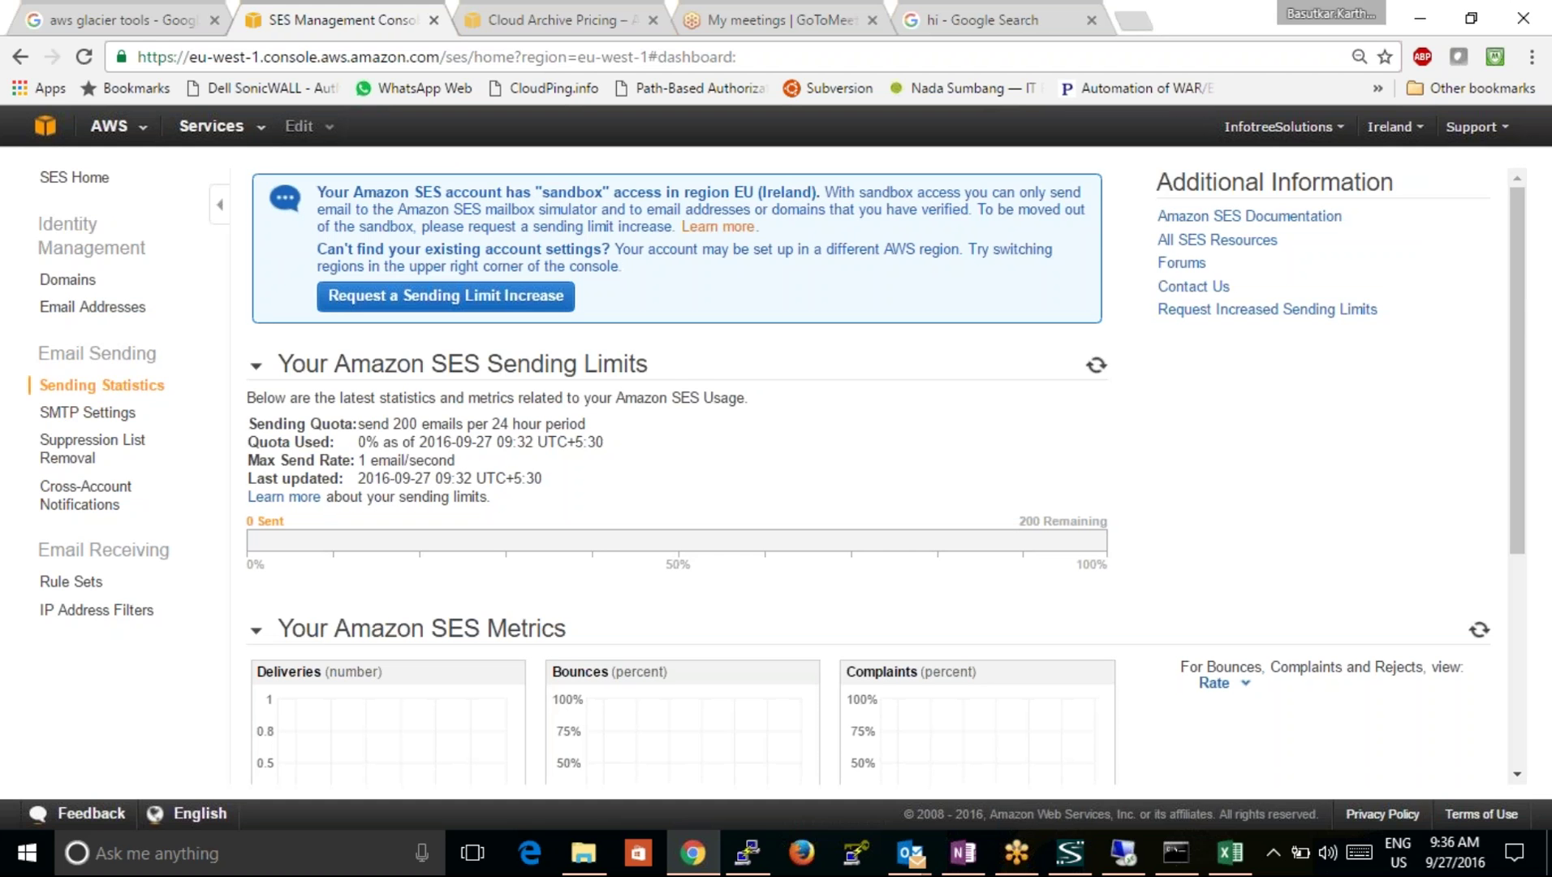
{"action": "left_click_drag", "start_coordinate": [1518, 319], "coordinate": [1524, 544]}
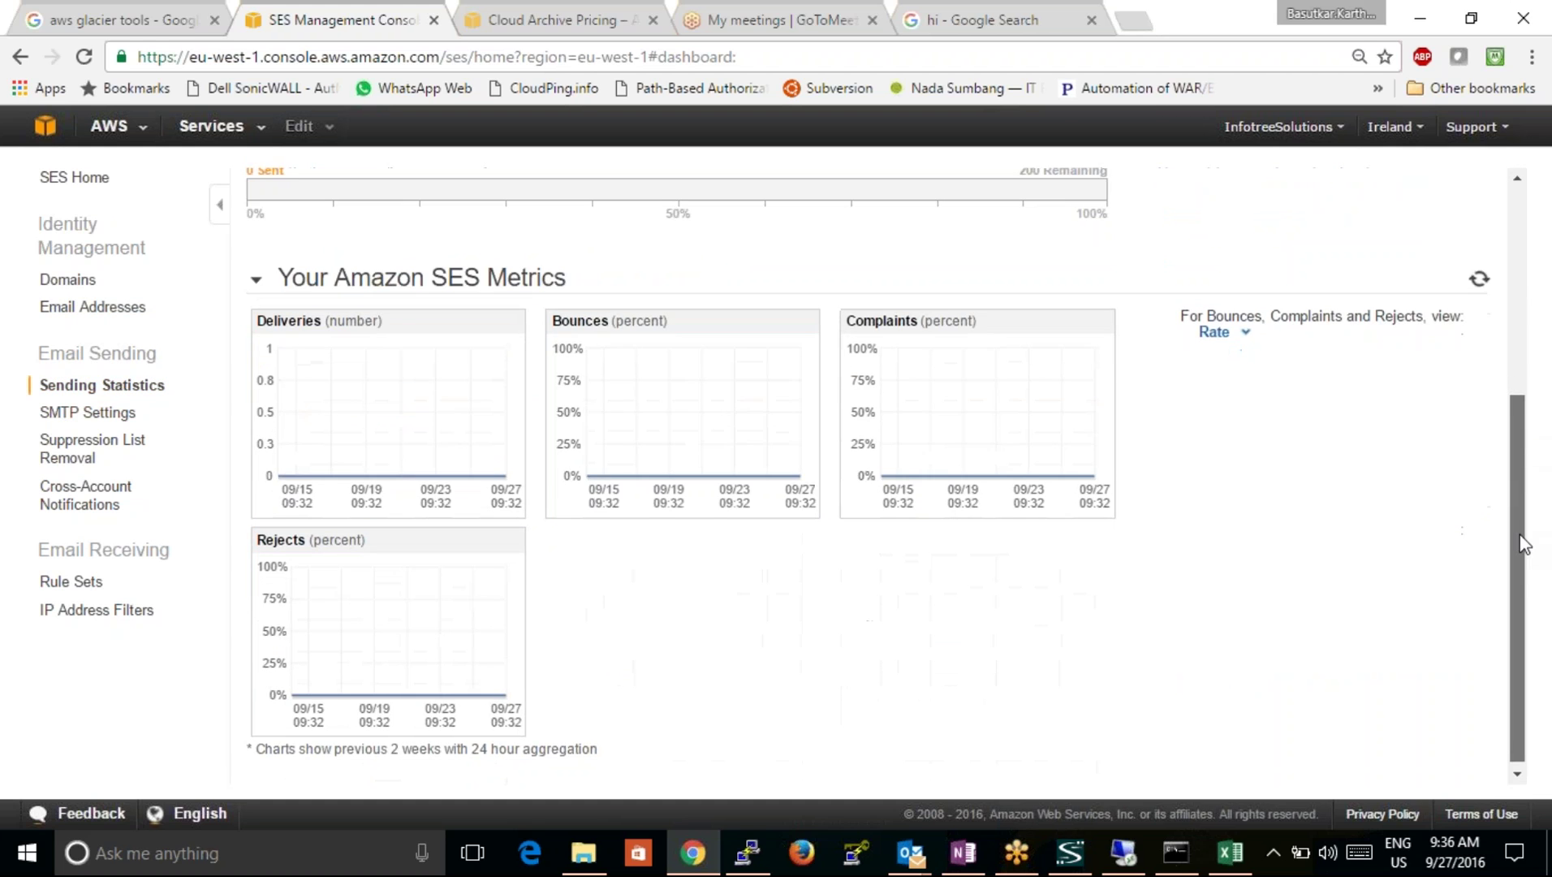
{"action": "scroll", "coordinate": [1475, 339], "scroll_direction": "up", "scroll_amount": 5}
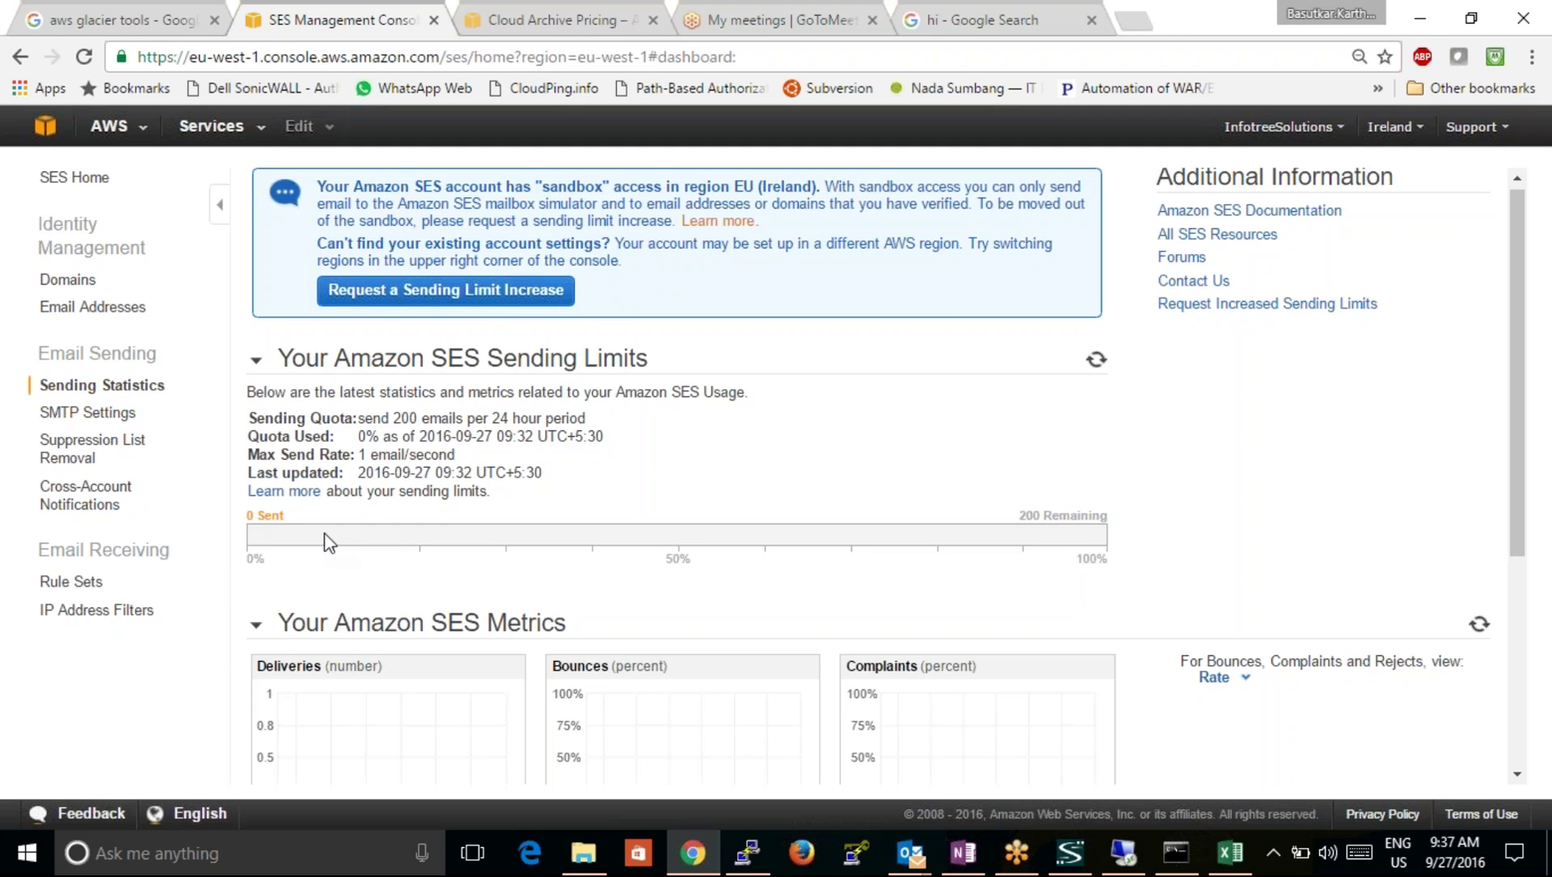
{"action": "left_click", "coordinate": [1517, 776]}
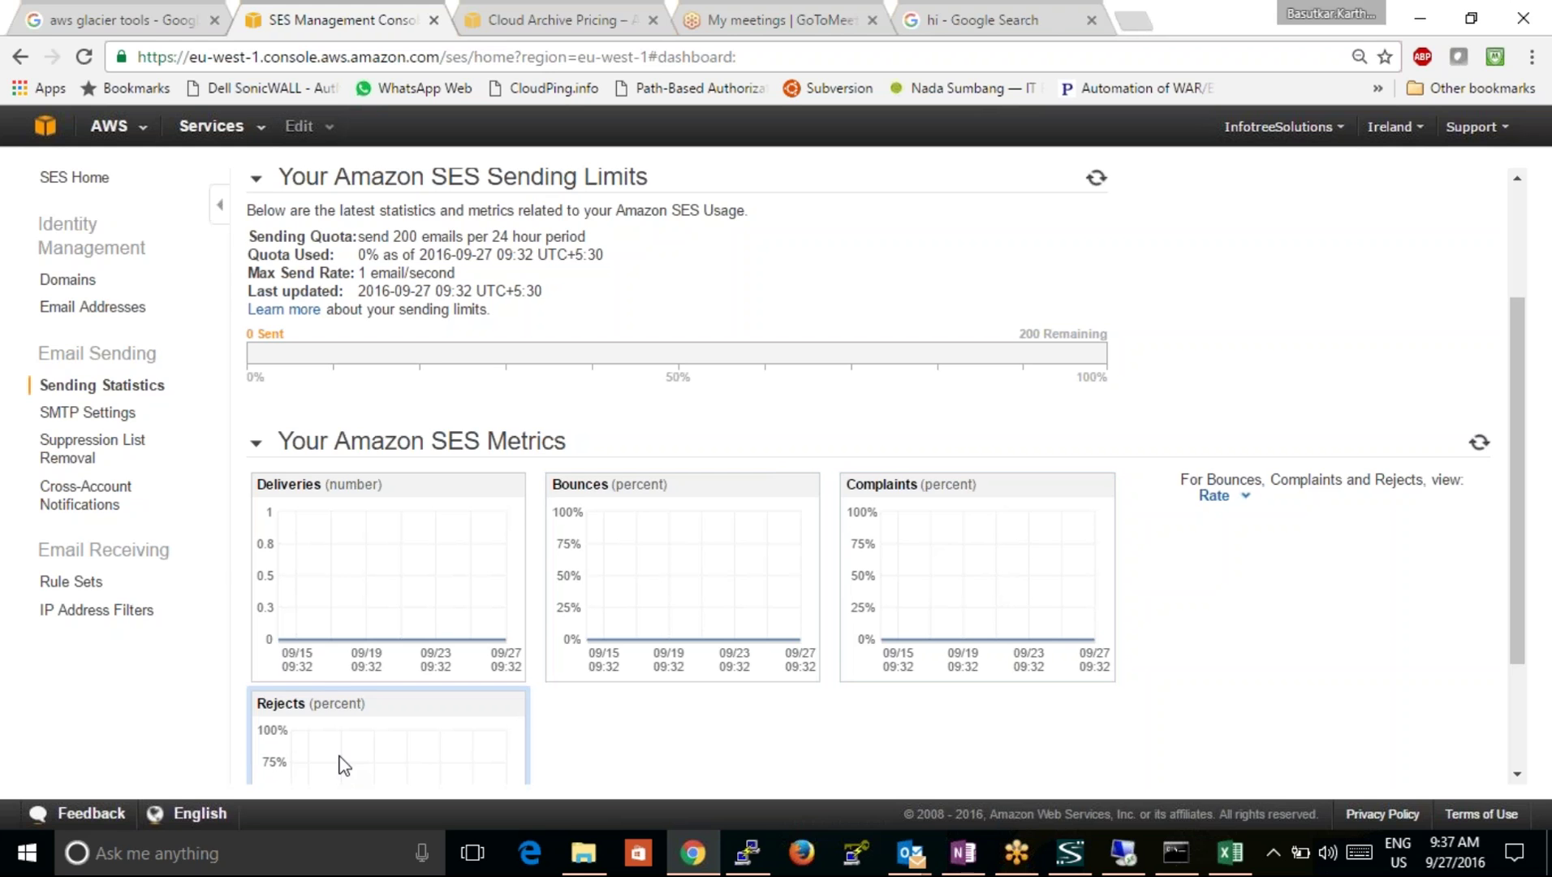
Step: Inspect and close the Rejects chart details, then scroll to the bottom of the SES metrics
{"action": "left_click", "coordinate": [339, 757]}
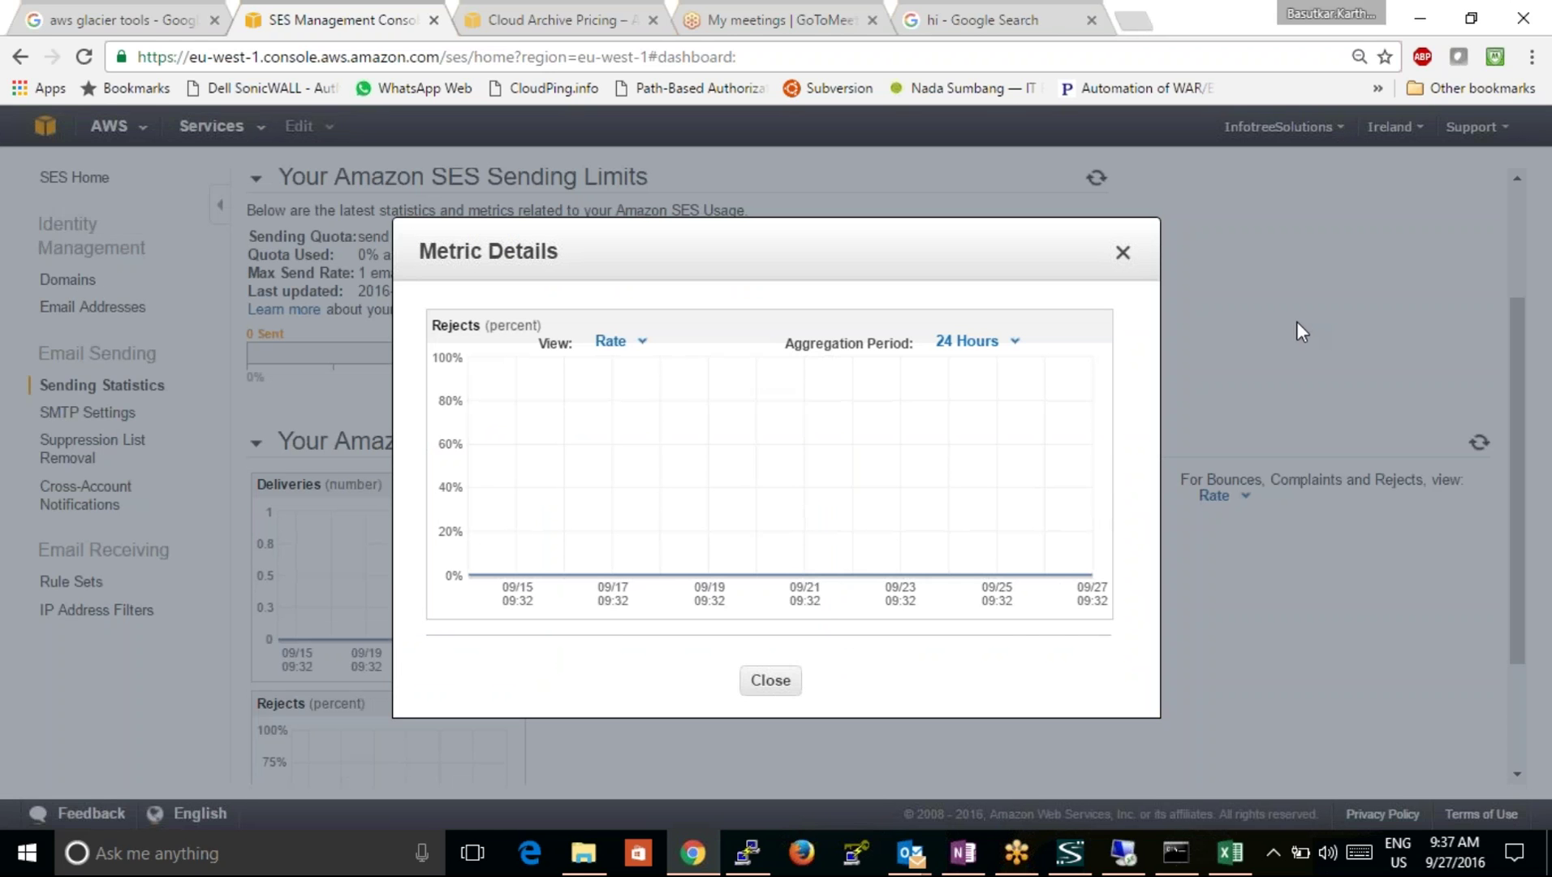
{"action": "left_click", "coordinate": [1122, 253]}
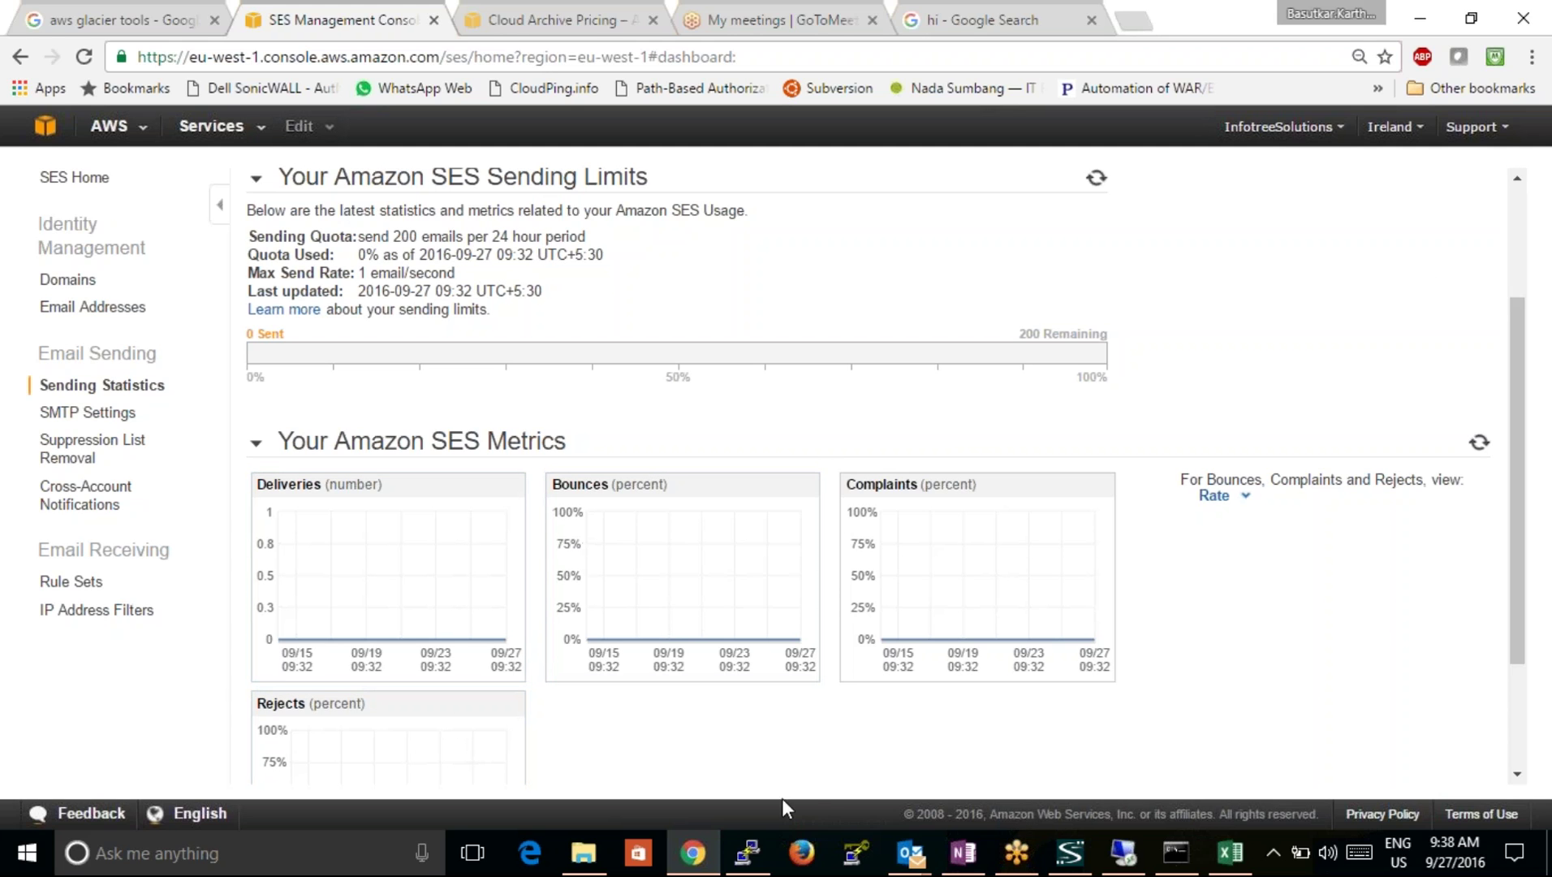
{"action": "left_click", "coordinate": [1516, 773]}
{"action": "left_click", "coordinate": [1516, 775]}
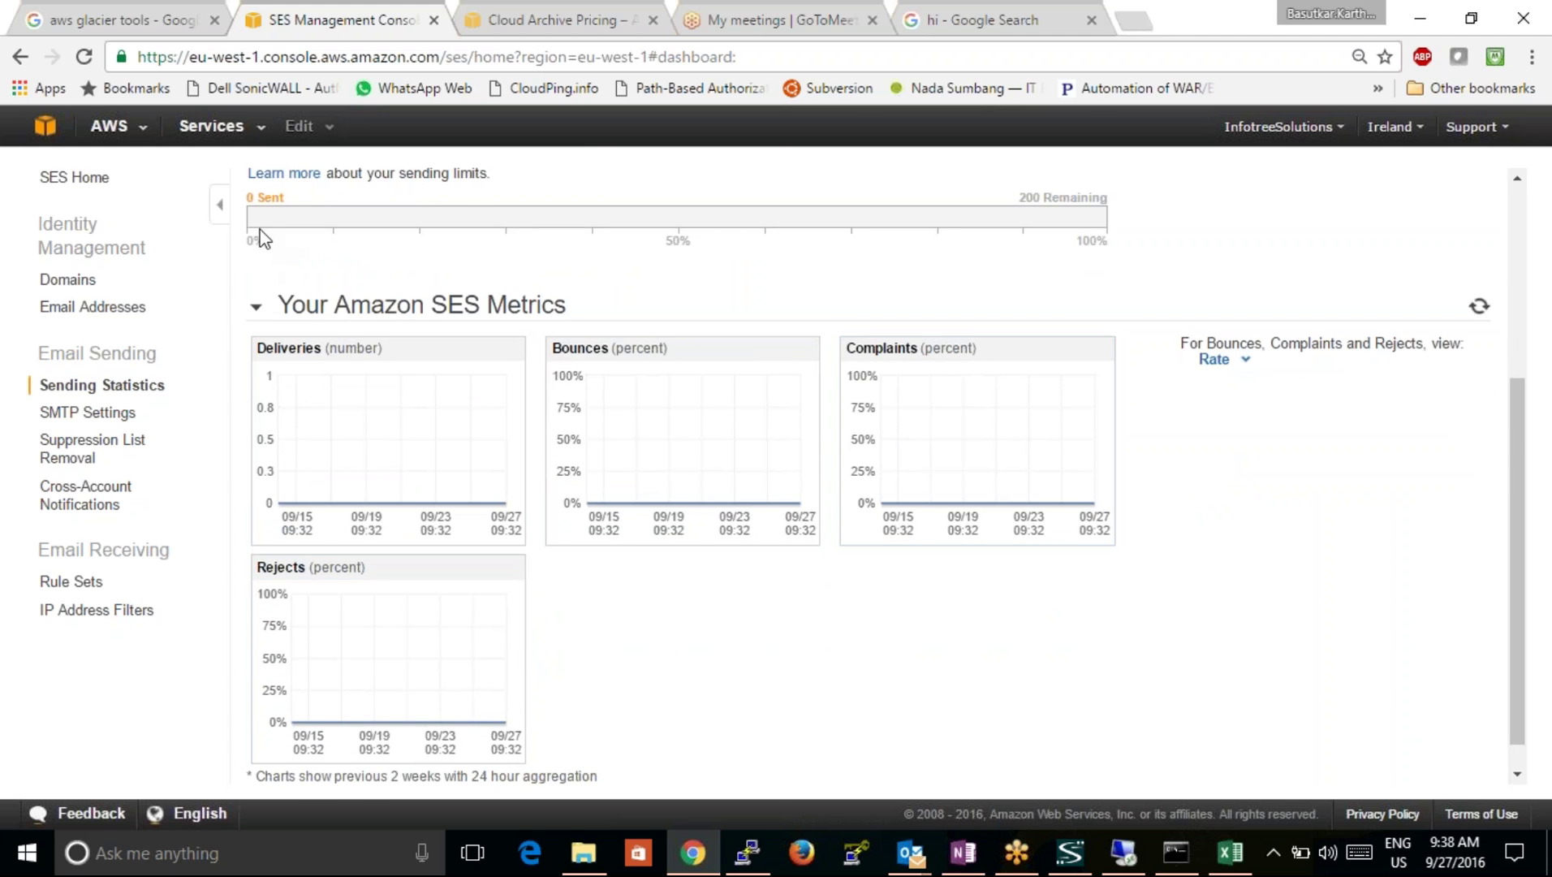
Step: Scroll back up to the top of the SES dashboard
{"action": "left_click", "coordinate": [1516, 178]}
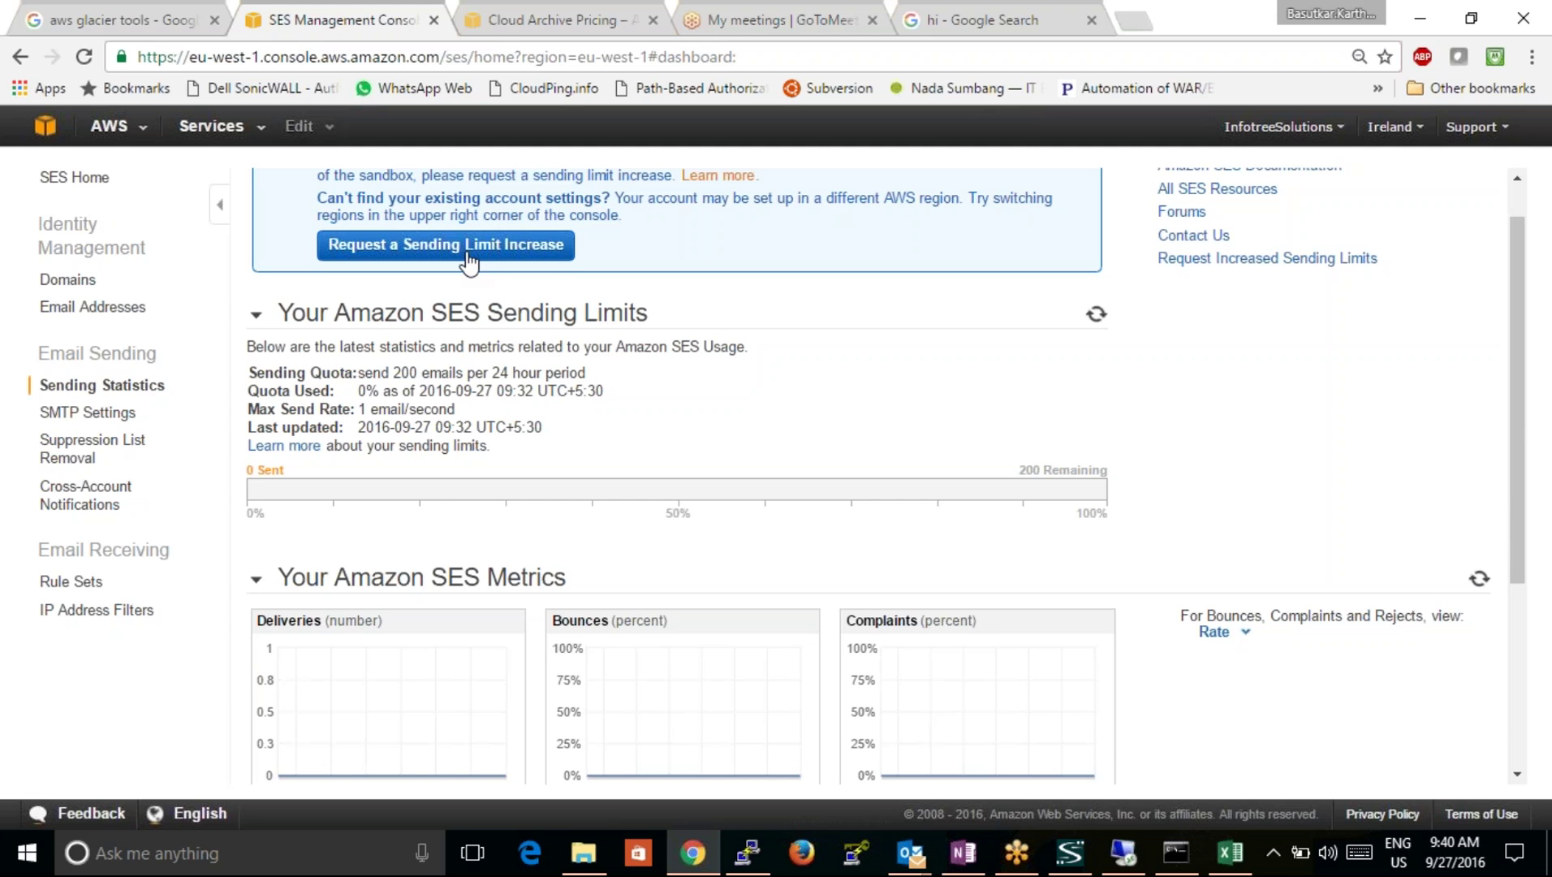
Step: Go via Rule Sets to the IP Address Filters list and start a new filter
{"action": "left_click", "coordinate": [67, 590]}
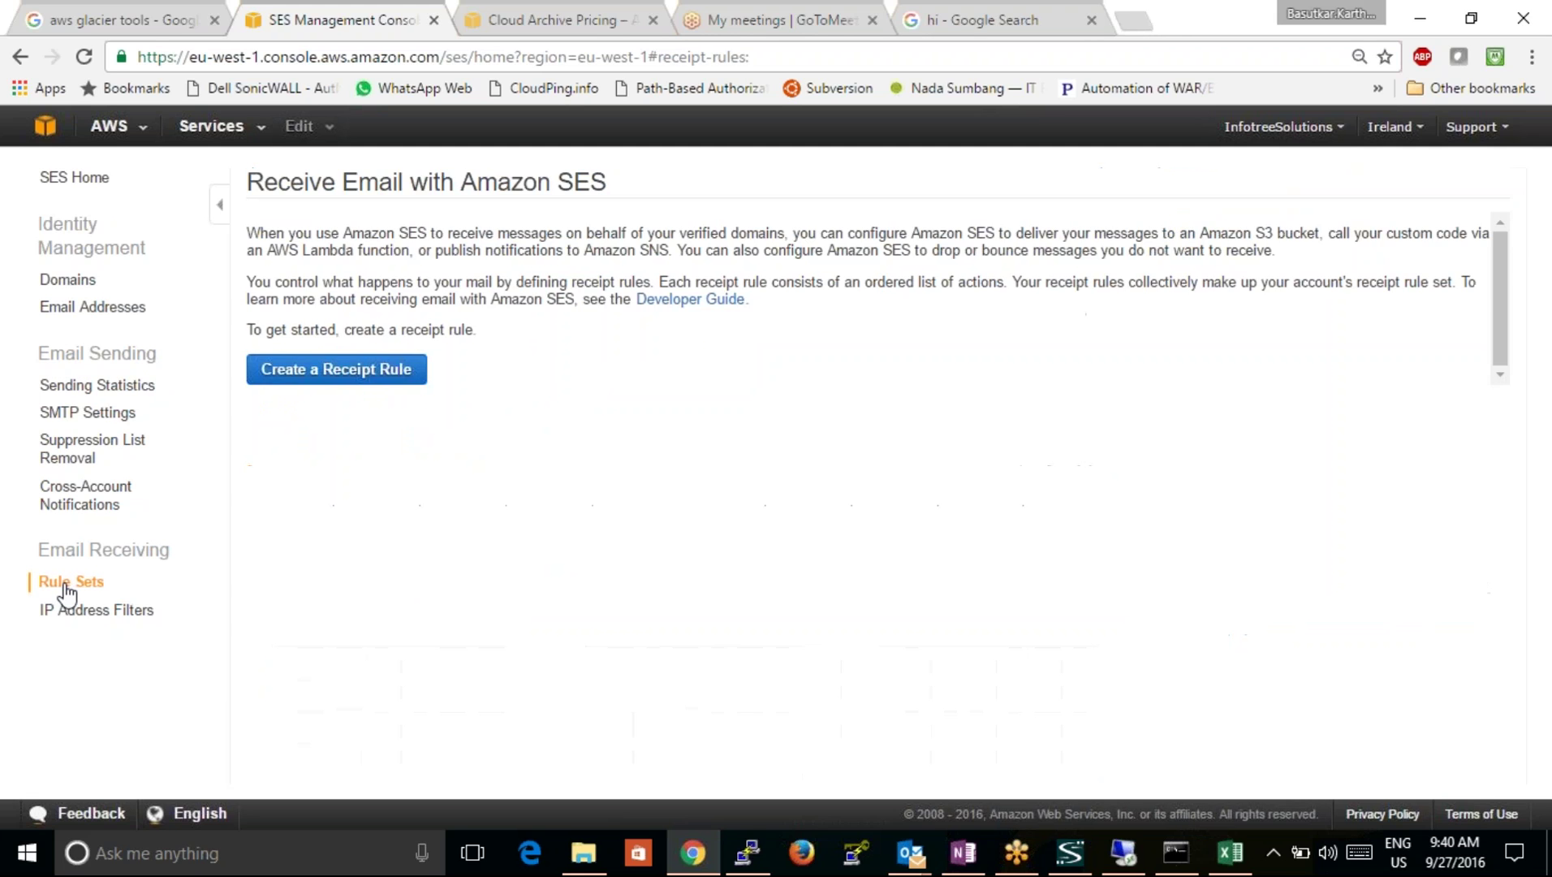
{"action": "left_click", "coordinate": [114, 611]}
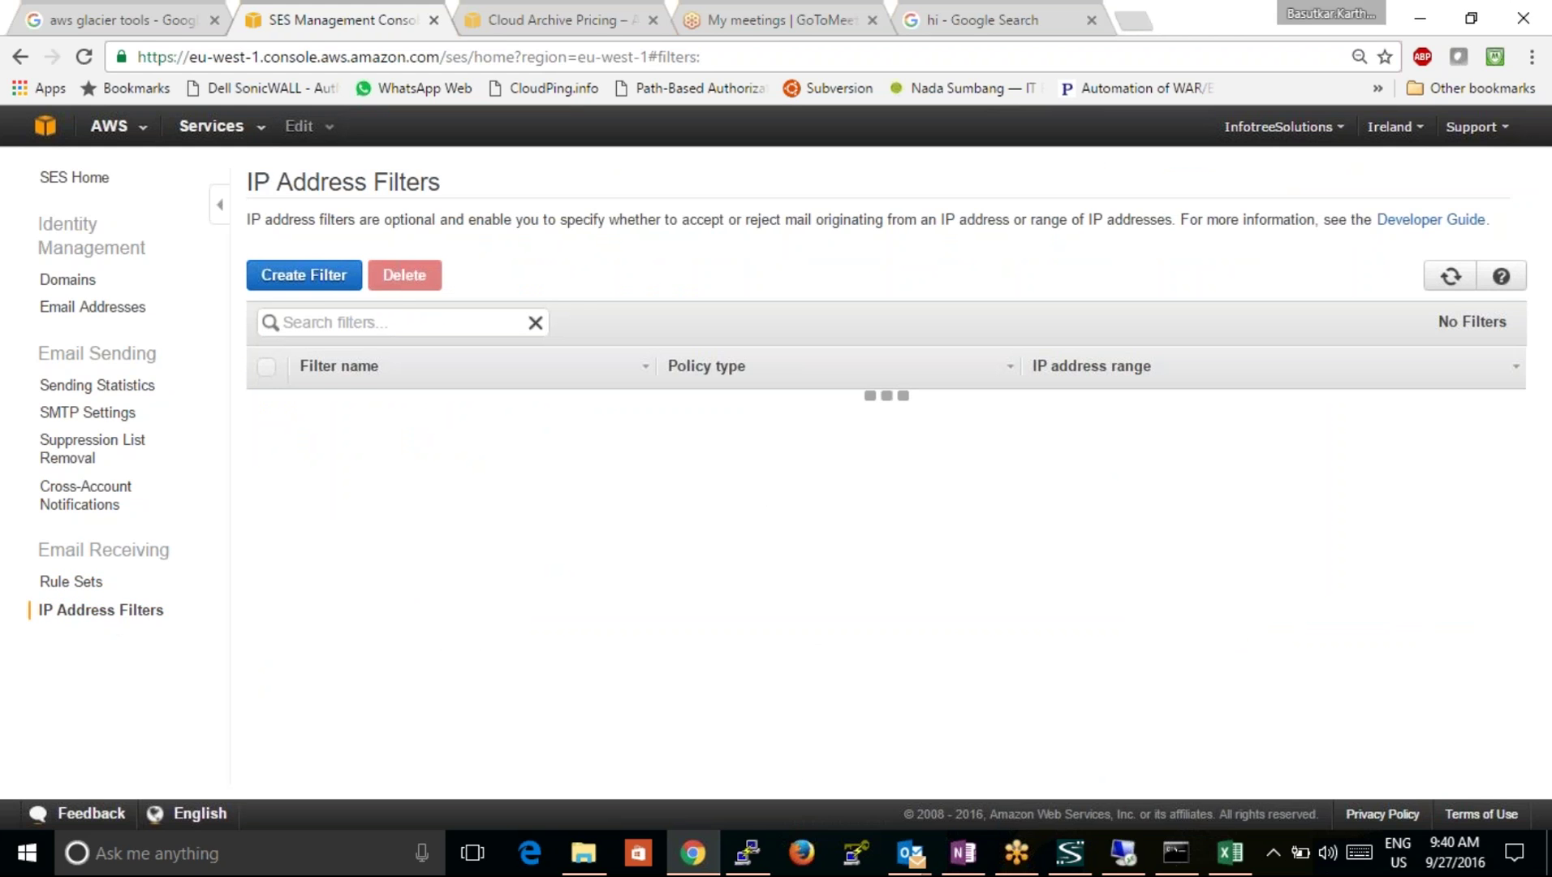
{"action": "left_click", "coordinate": [326, 278]}
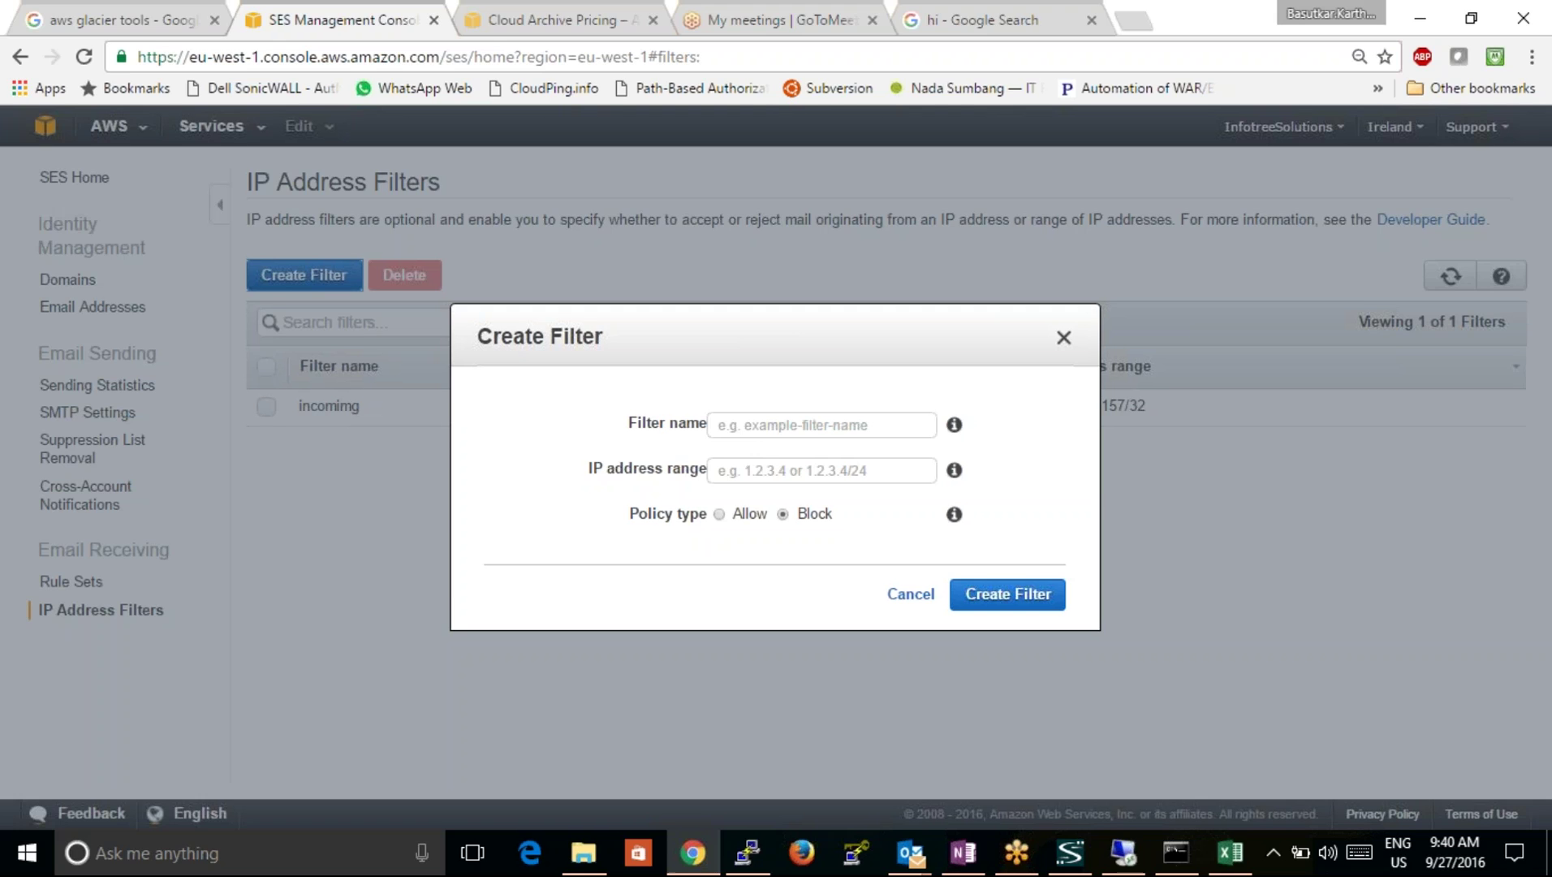
Step: Enter filter name 'block', IP range 0.0.0.0 and policy type Block, and submit
{"action": "left_click", "coordinate": [769, 469]}
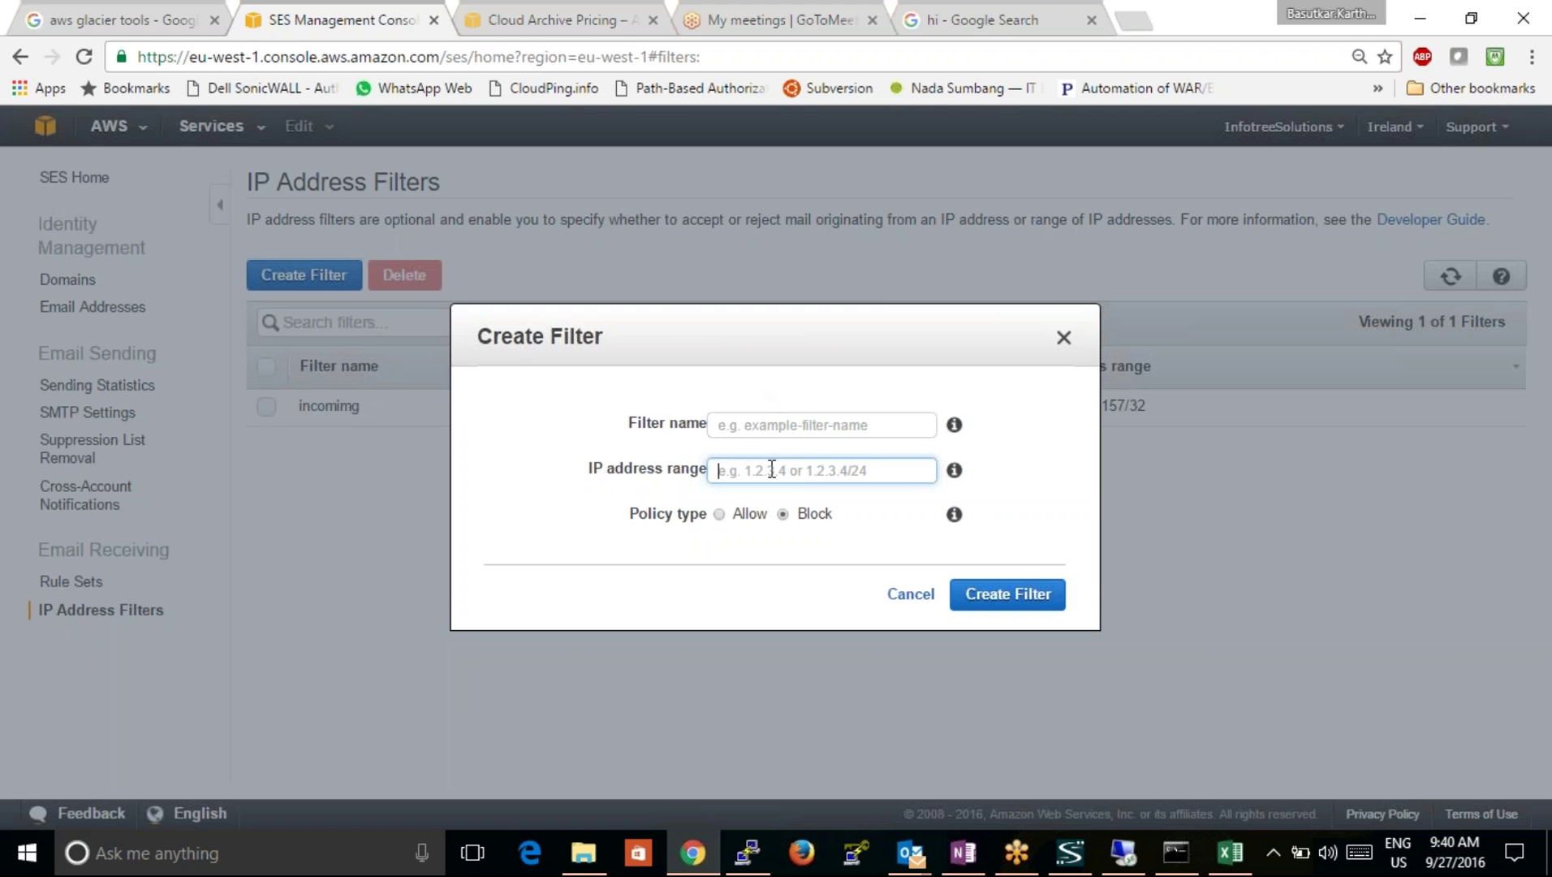
{"action": "left_click", "coordinate": [716, 515]}
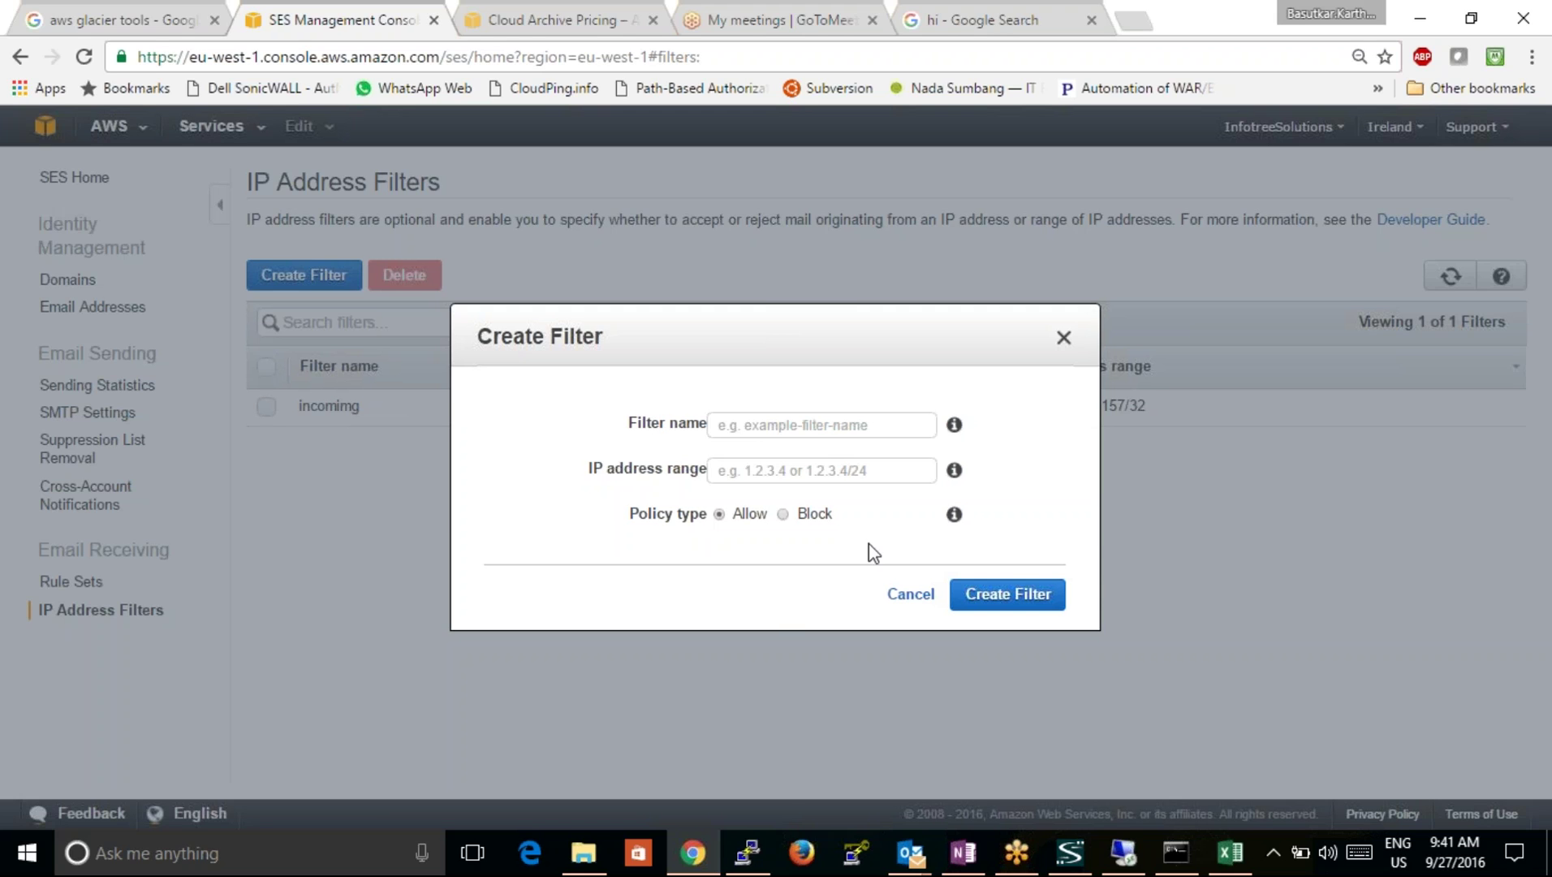
{"action": "left_click", "coordinate": [817, 430]}
{"action": "type", "text": "b"}
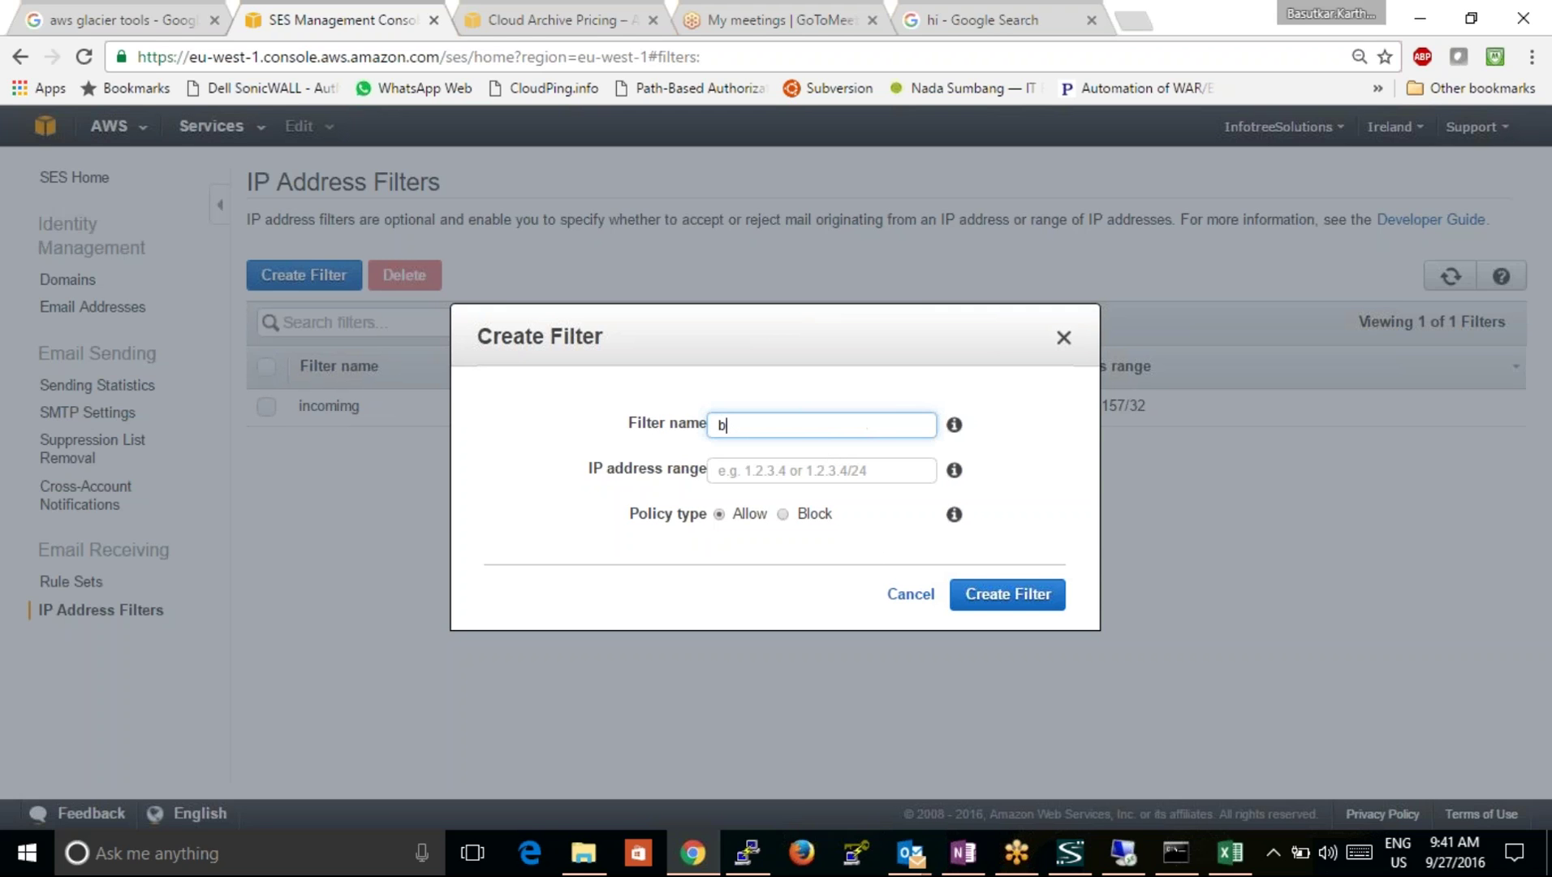
{"action": "type", "text": "lock"}
{"action": "left_click", "coordinate": [758, 472]}
{"action": "type", "text": "0.0.0.0"}
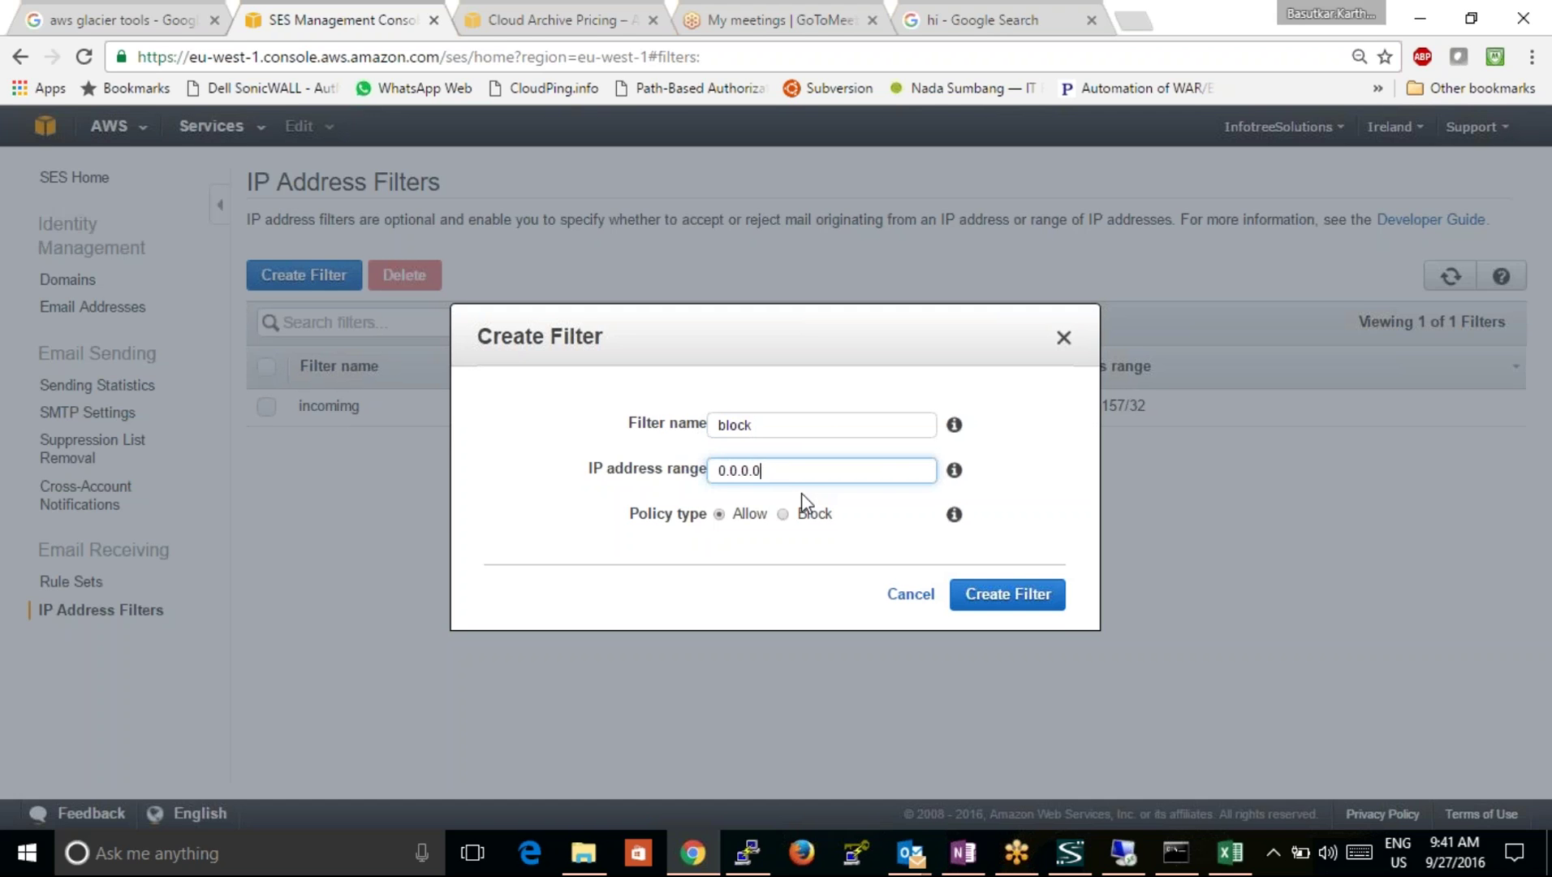
{"action": "type", "text": "/"}
{"action": "key", "text": "BackSpace"}
{"action": "left_click", "coordinate": [783, 514]}
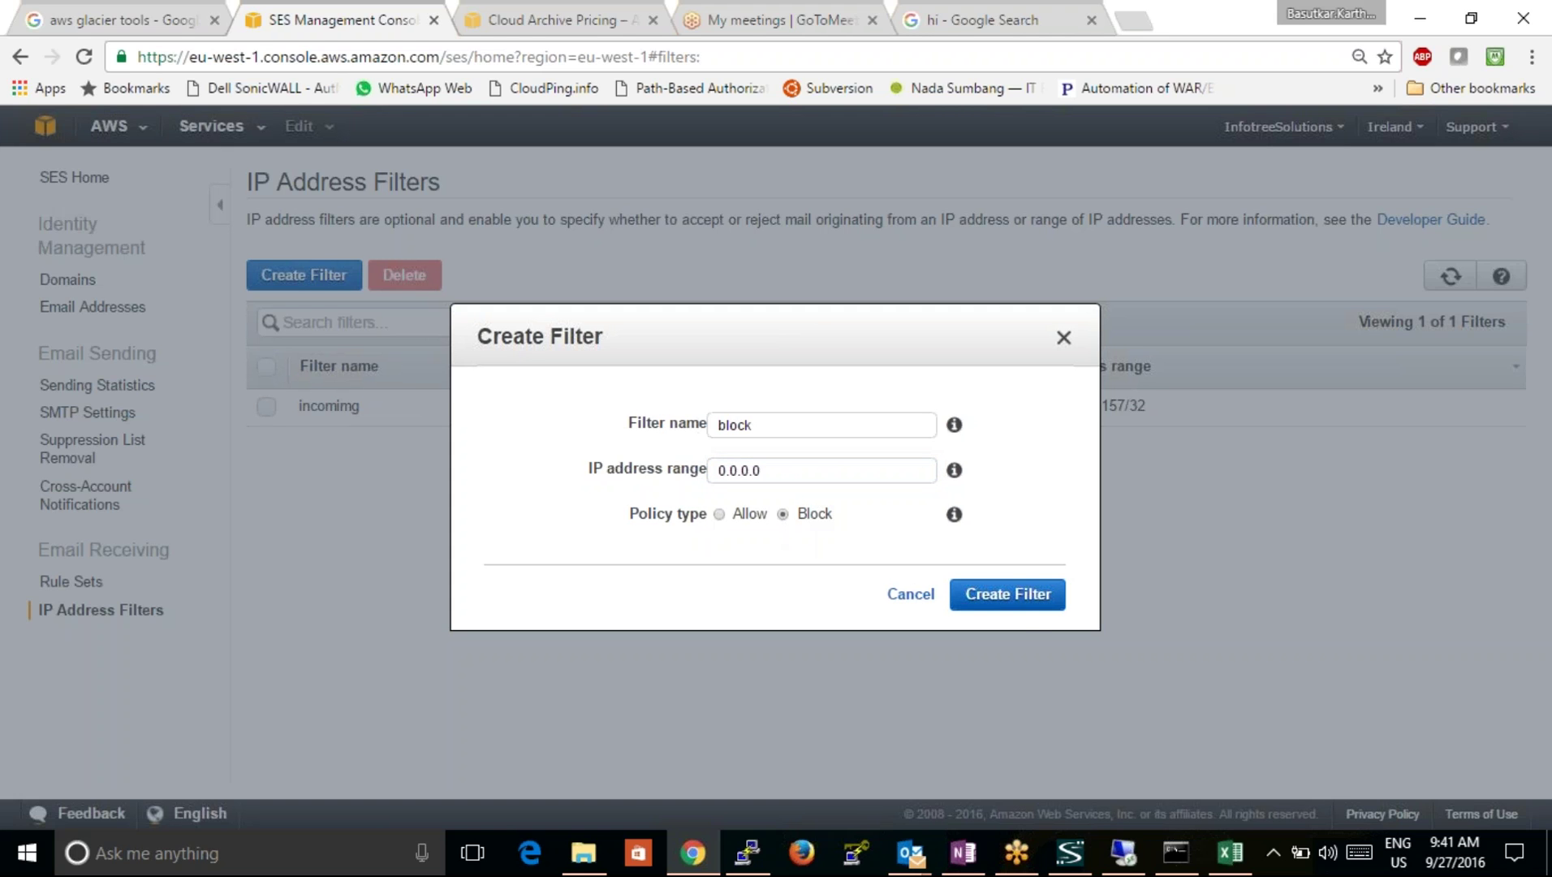
{"action": "left_click", "coordinate": [1015, 605]}
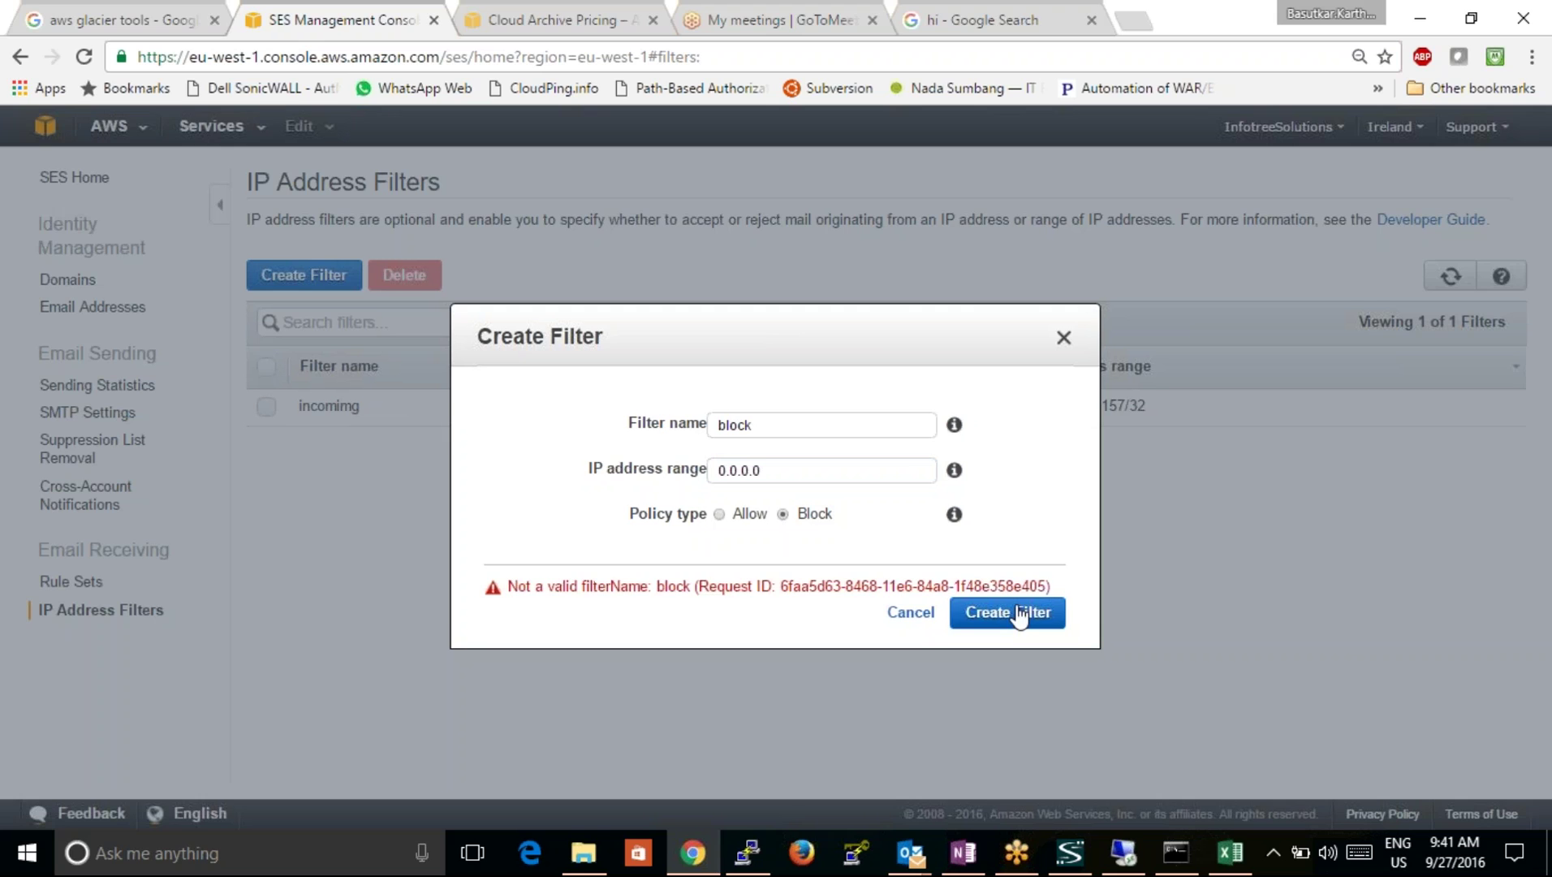
Step: Correct the range to 0.0.0.0/0 and the name to 'blockru', then create the filter
{"action": "left_click", "coordinate": [804, 473]}
{"action": "type", "text": "/"}
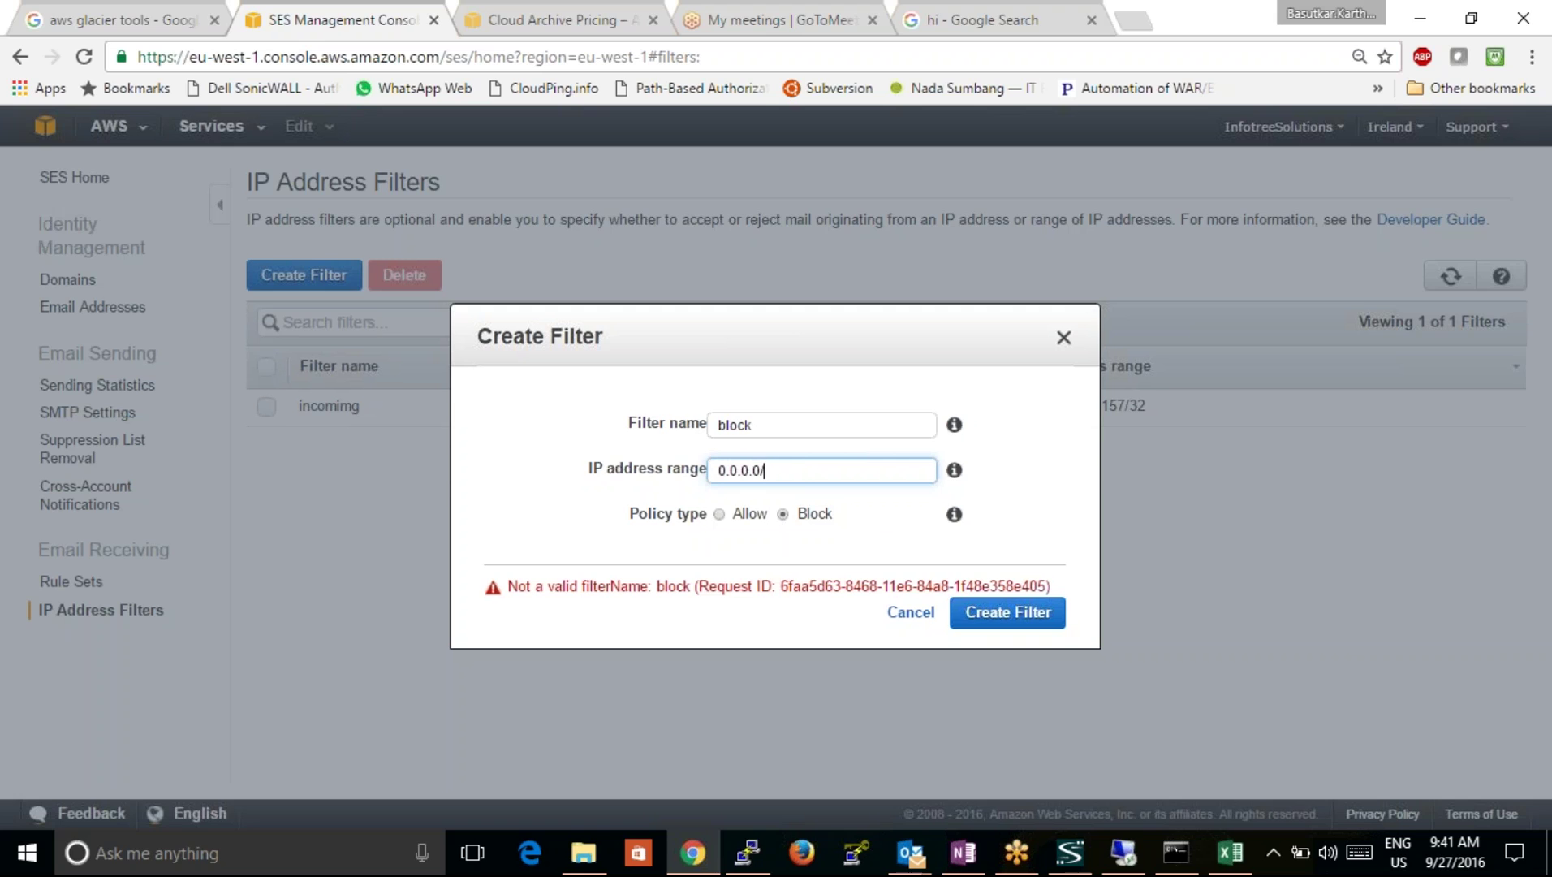
{"action": "type", "text": "0"}
{"action": "left_click", "coordinate": [980, 627]}
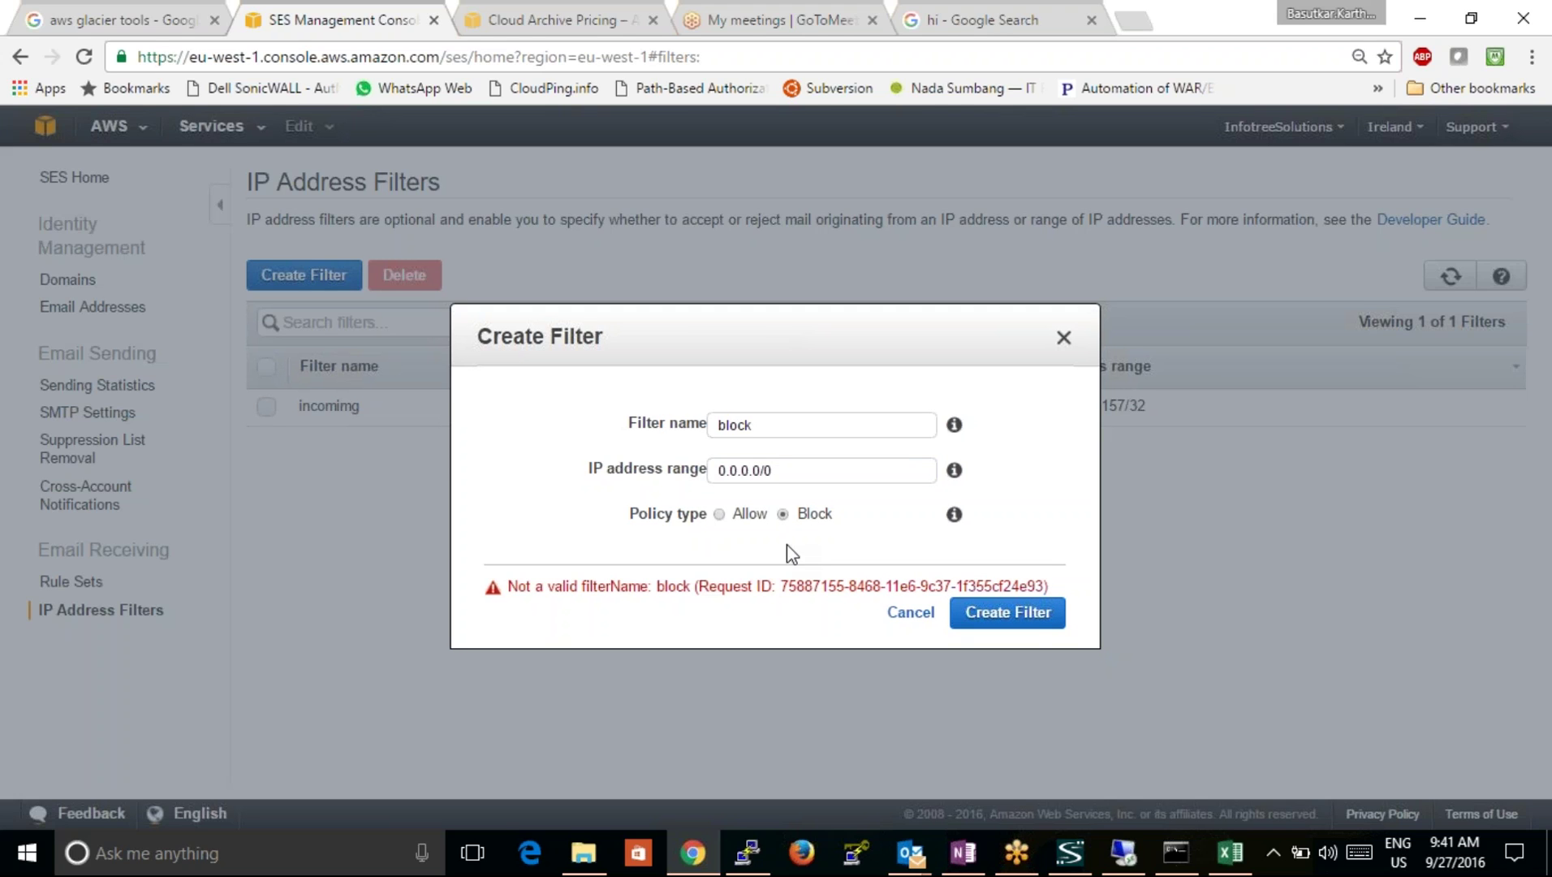
{"action": "left_click", "coordinate": [770, 431]}
{"action": "key", "text": "BackSpace"}
{"action": "type", "text": "rules"}
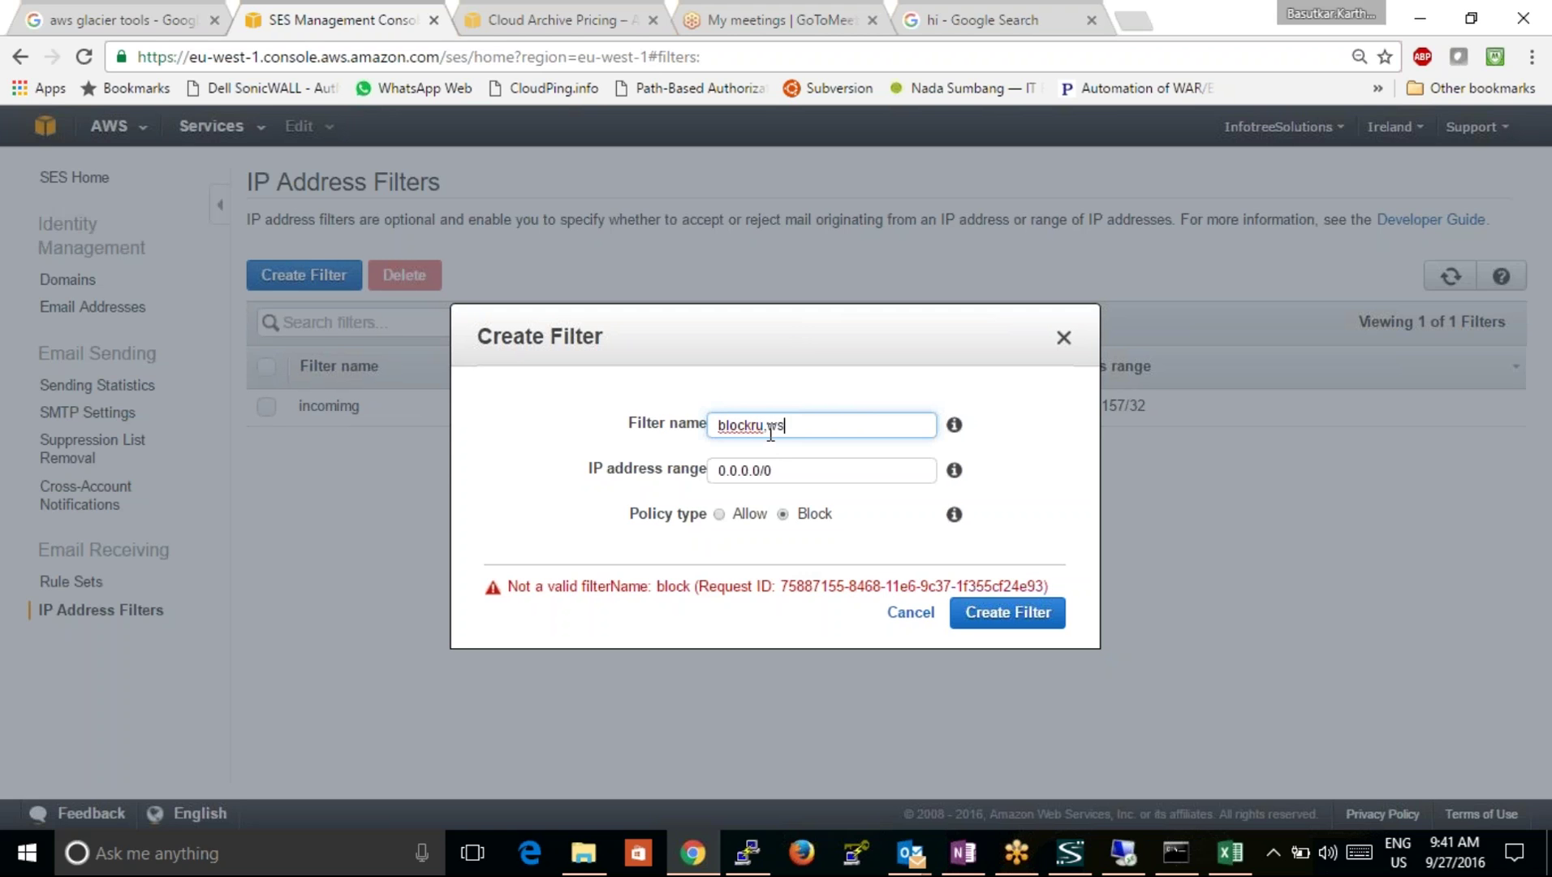
{"action": "key", "text": "BackSpace"}
{"action": "key", "text": "BackSpace"}
{"action": "key", "text": "BackSpace"}
{"action": "left_click", "coordinate": [1010, 625]}
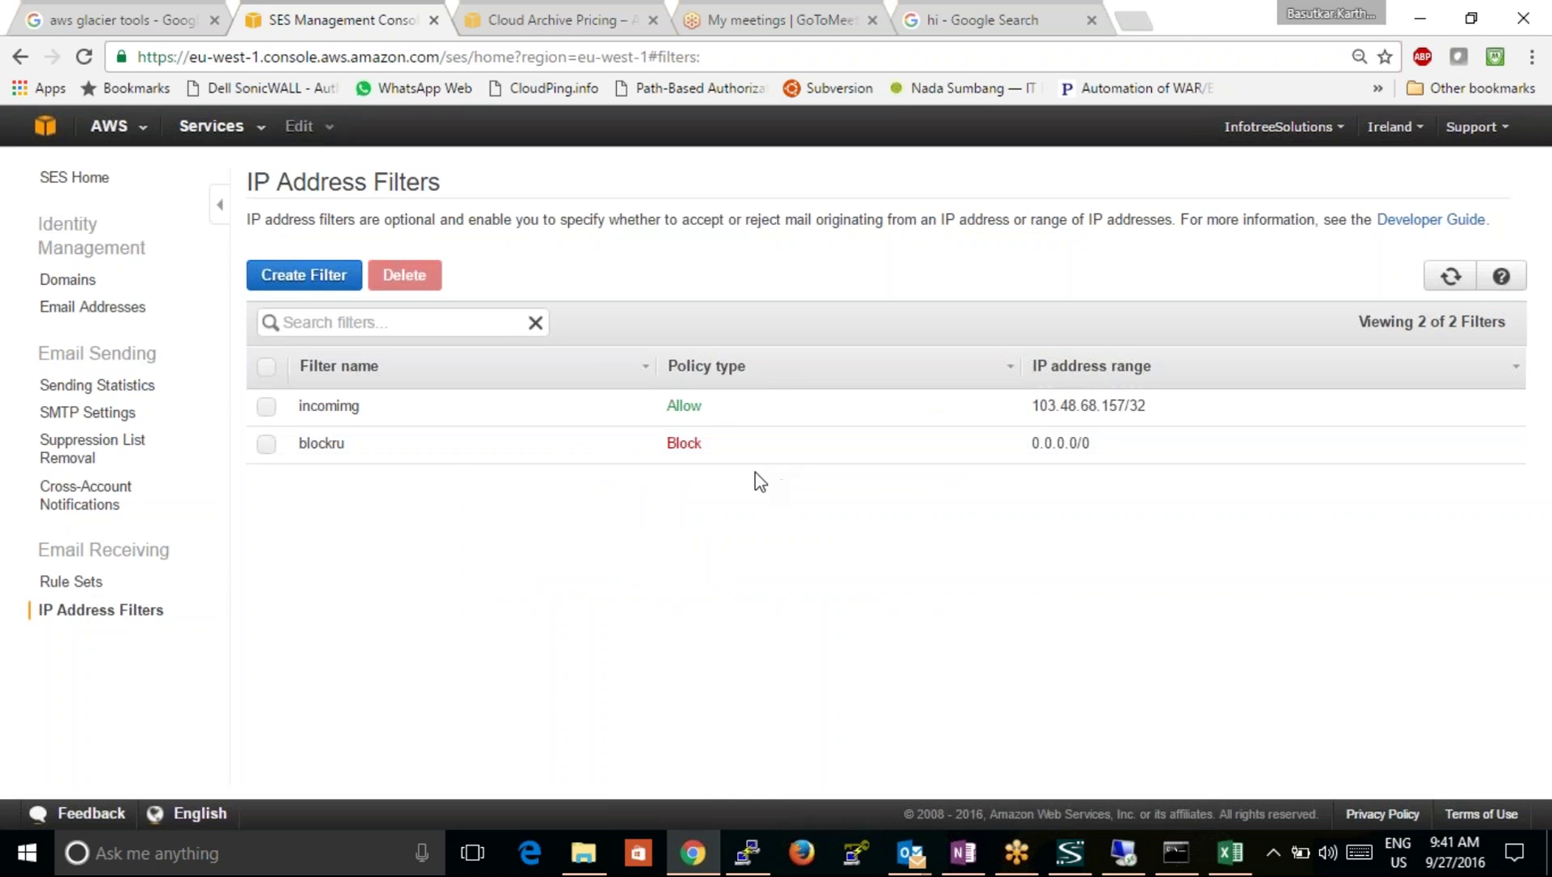
Step: Select the incomimg filter, check the SES notes in OneNote, then go to Rule Sets
{"action": "left_click", "coordinate": [1022, 418]}
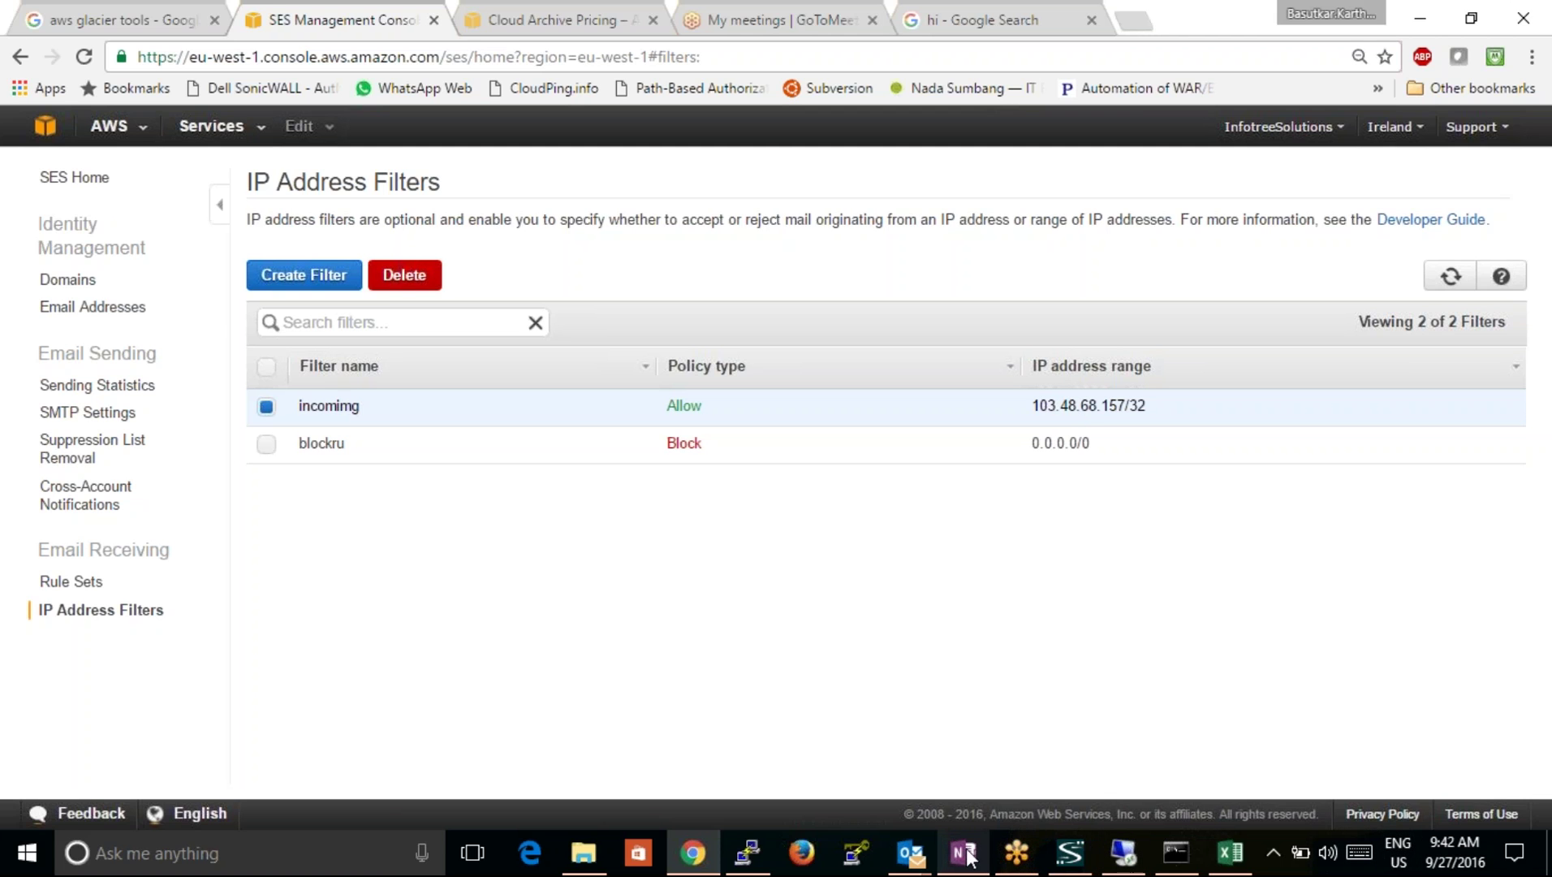
{"action": "left_click", "coordinate": [965, 854]}
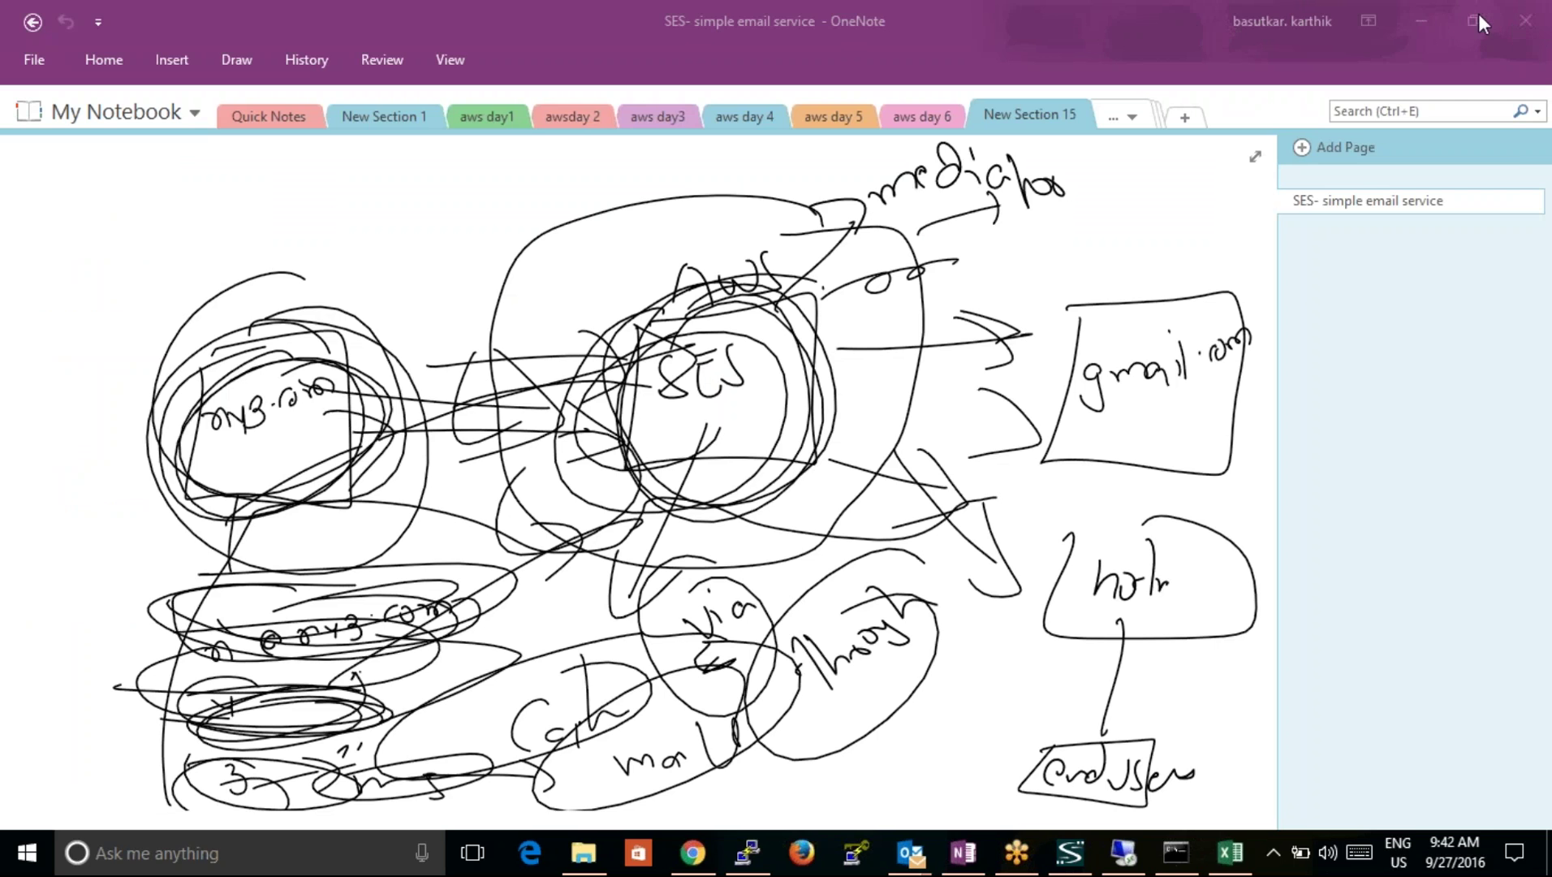
{"action": "left_click", "coordinate": [1421, 21]}
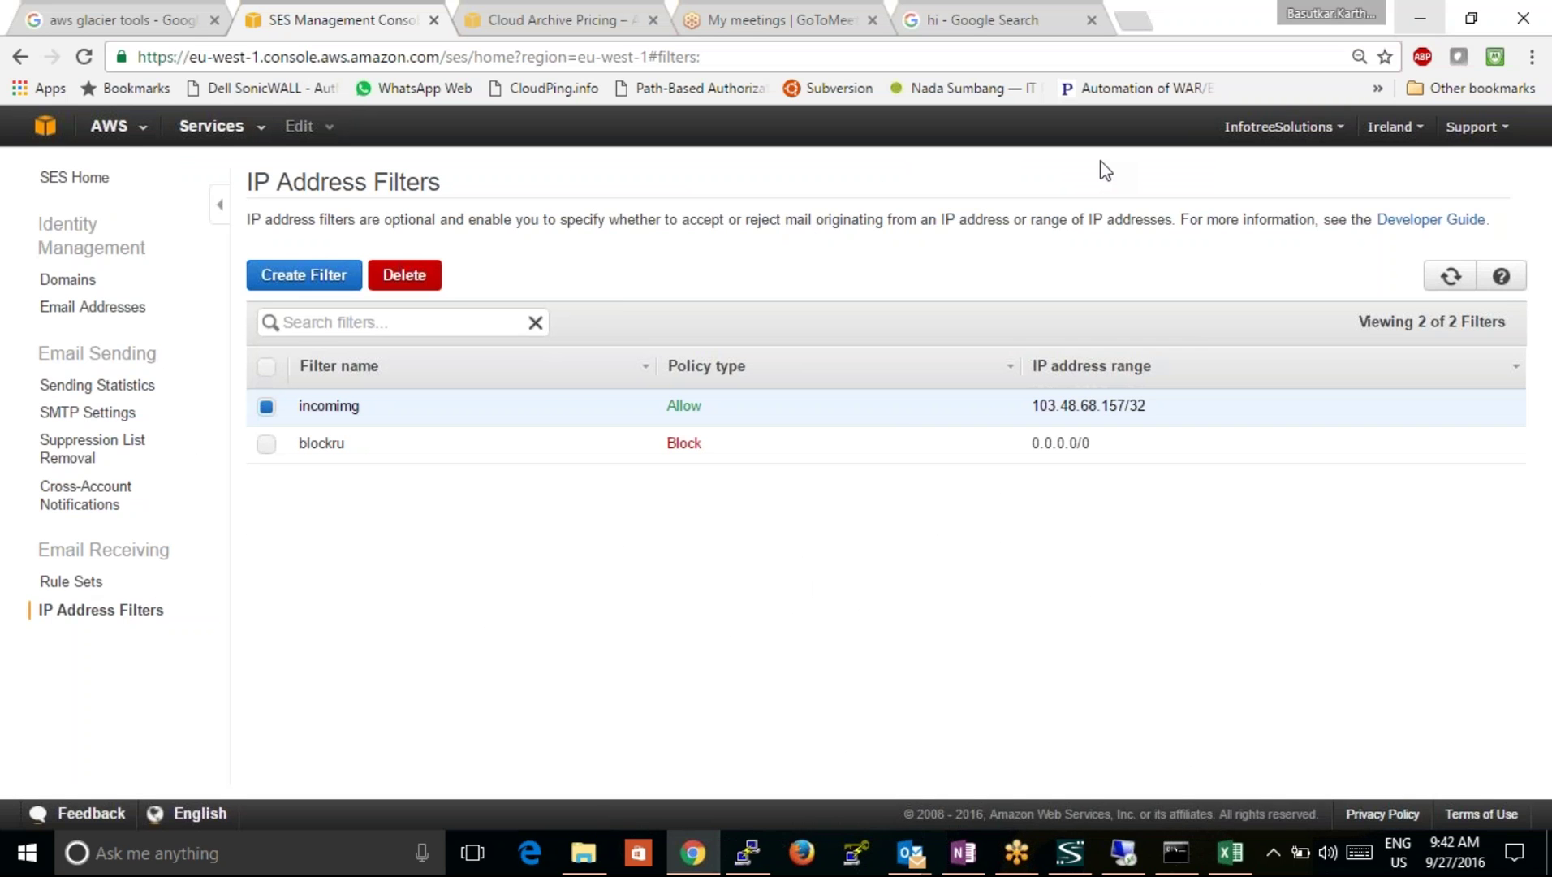
{"action": "left_click", "coordinate": [71, 581]}
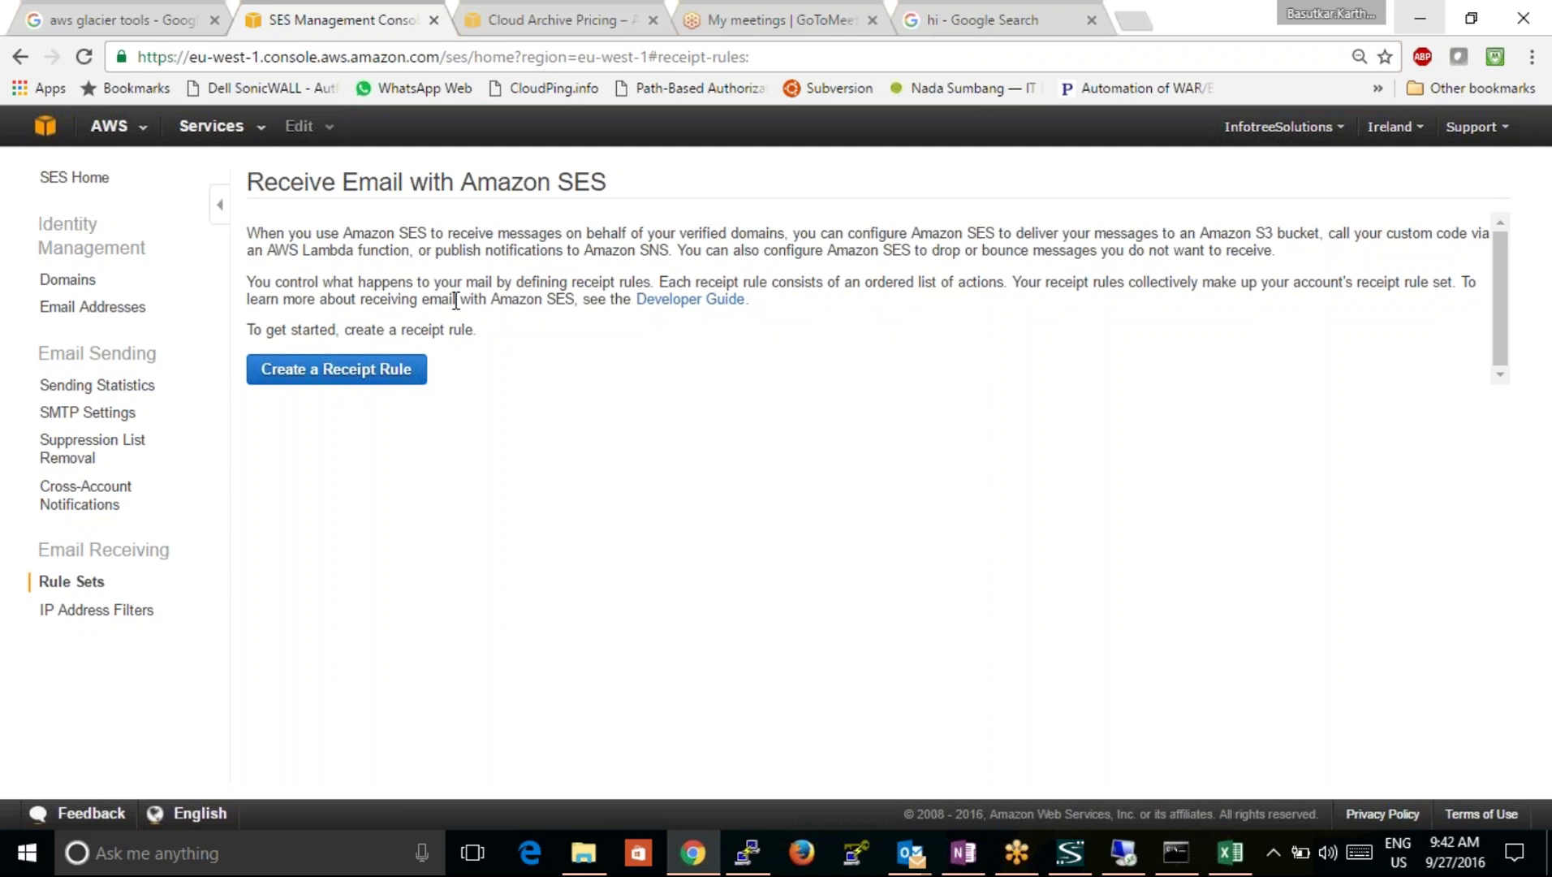
{"action": "left_click", "coordinate": [366, 371]}
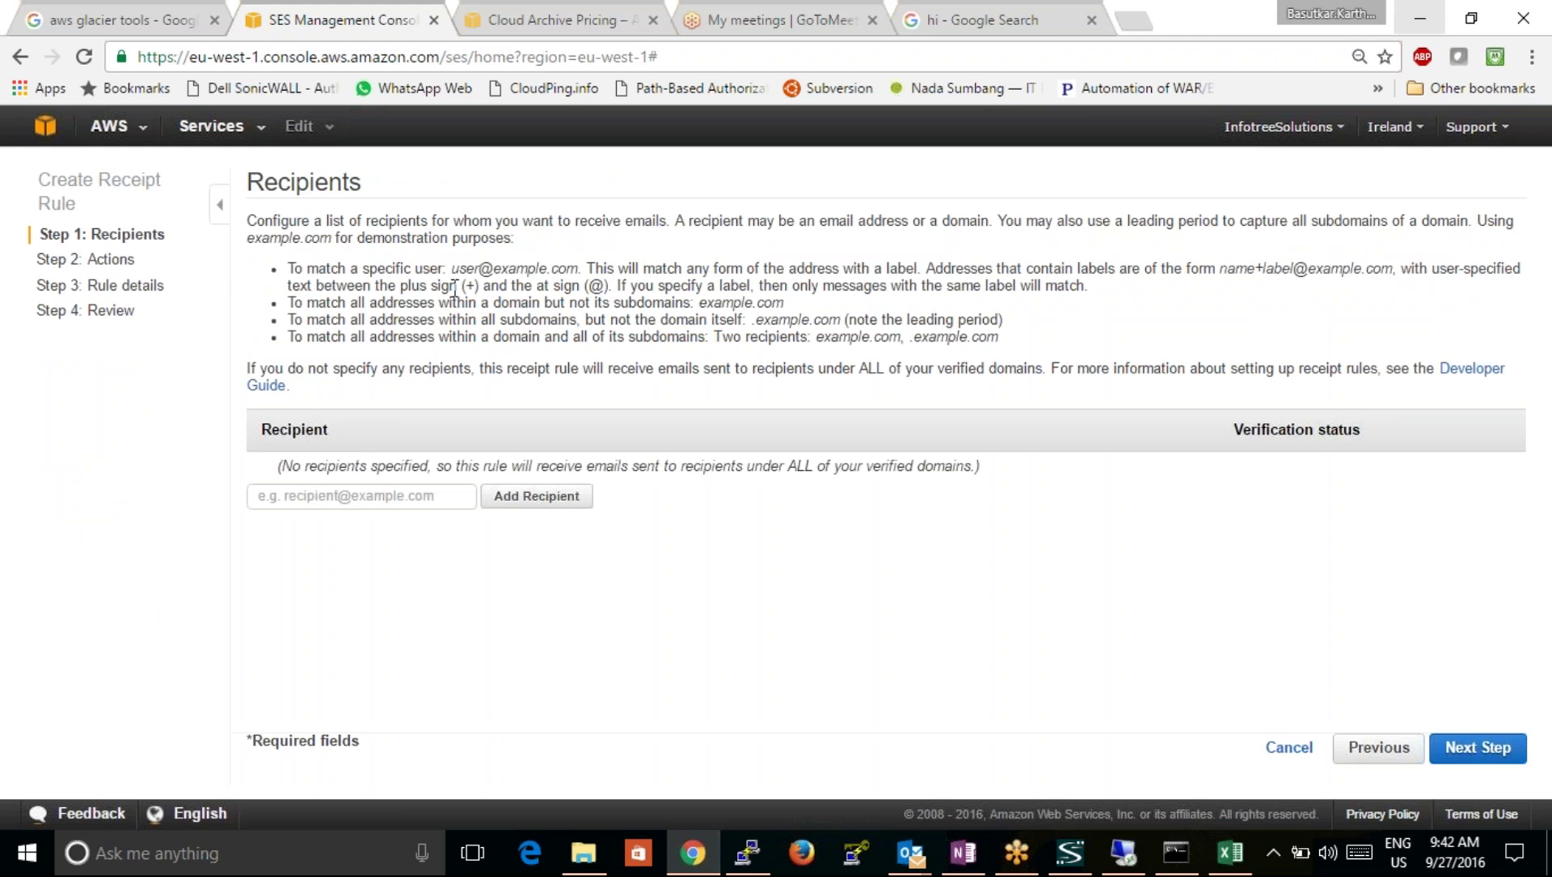
{"action": "left_click", "coordinate": [20, 56]}
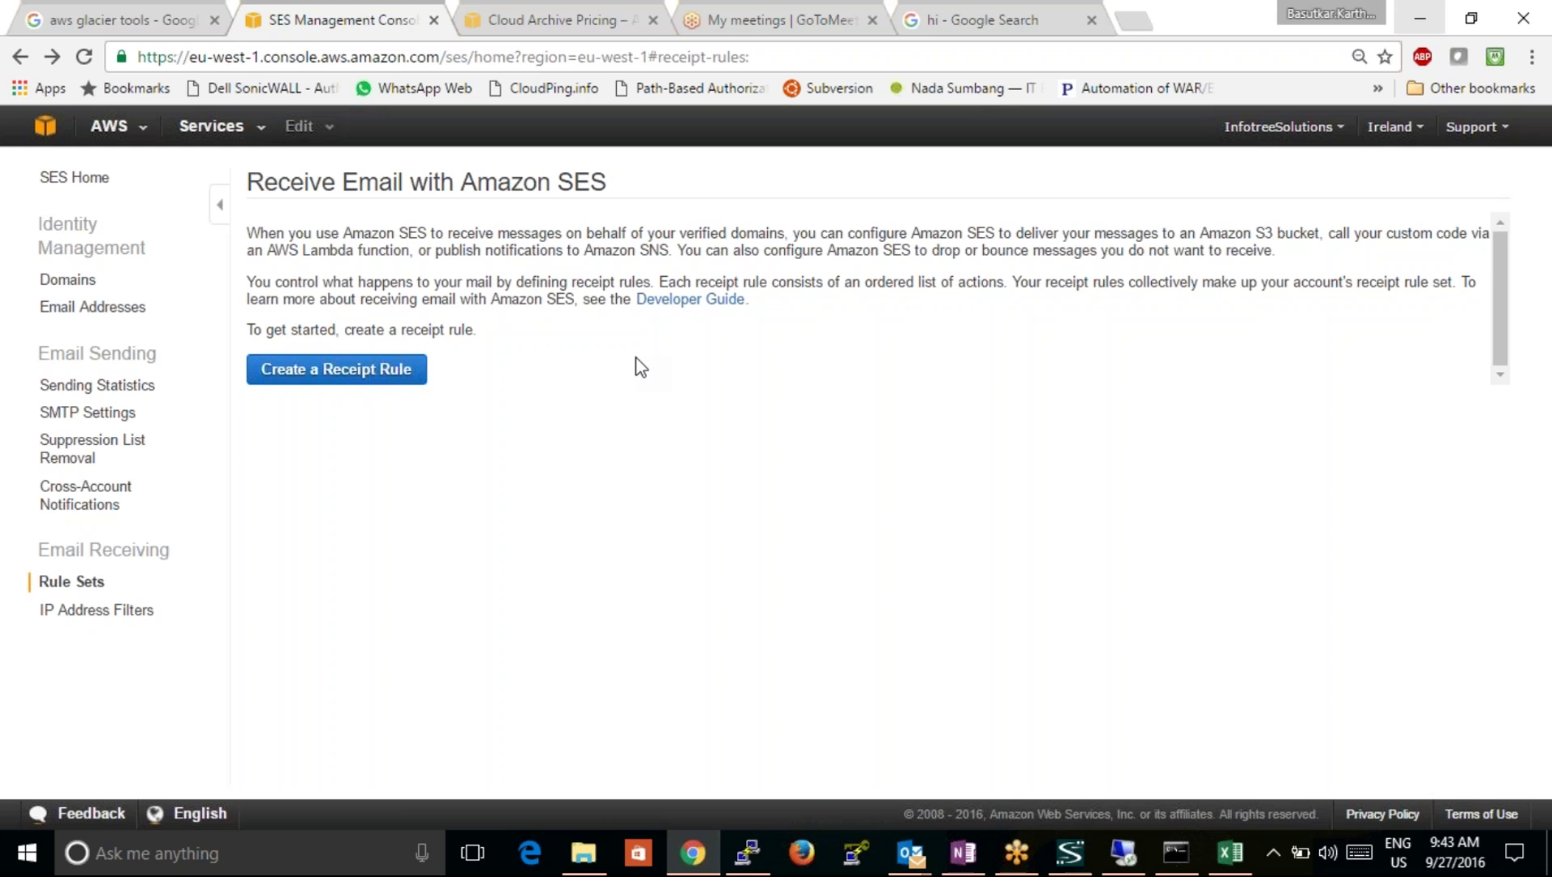
{"action": "left_click", "coordinate": [98, 385]}
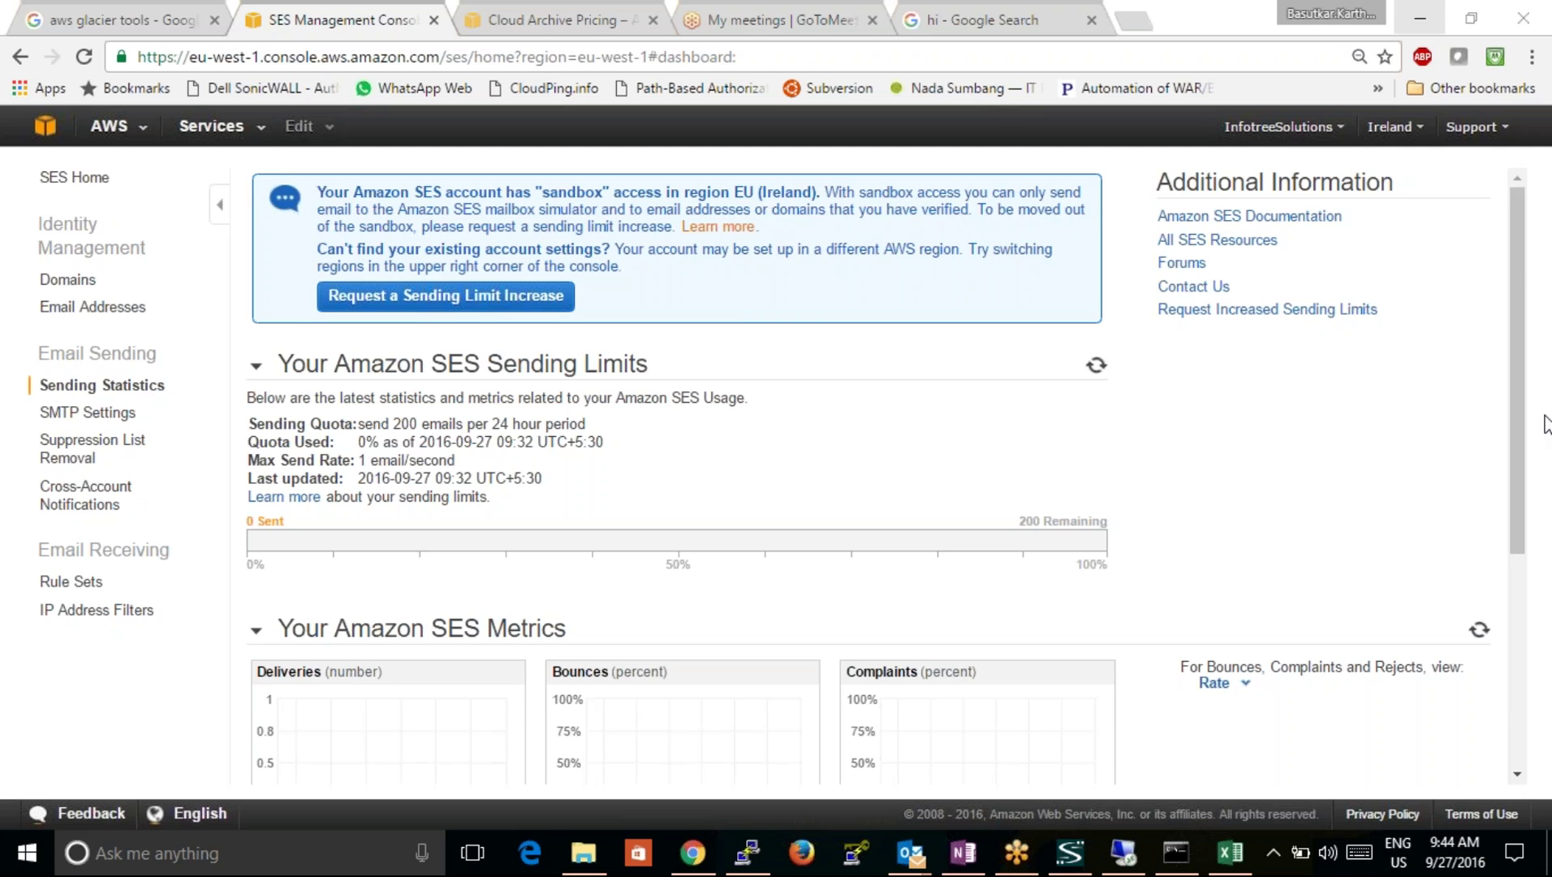
{"action": "left_click", "coordinate": [858, 485]}
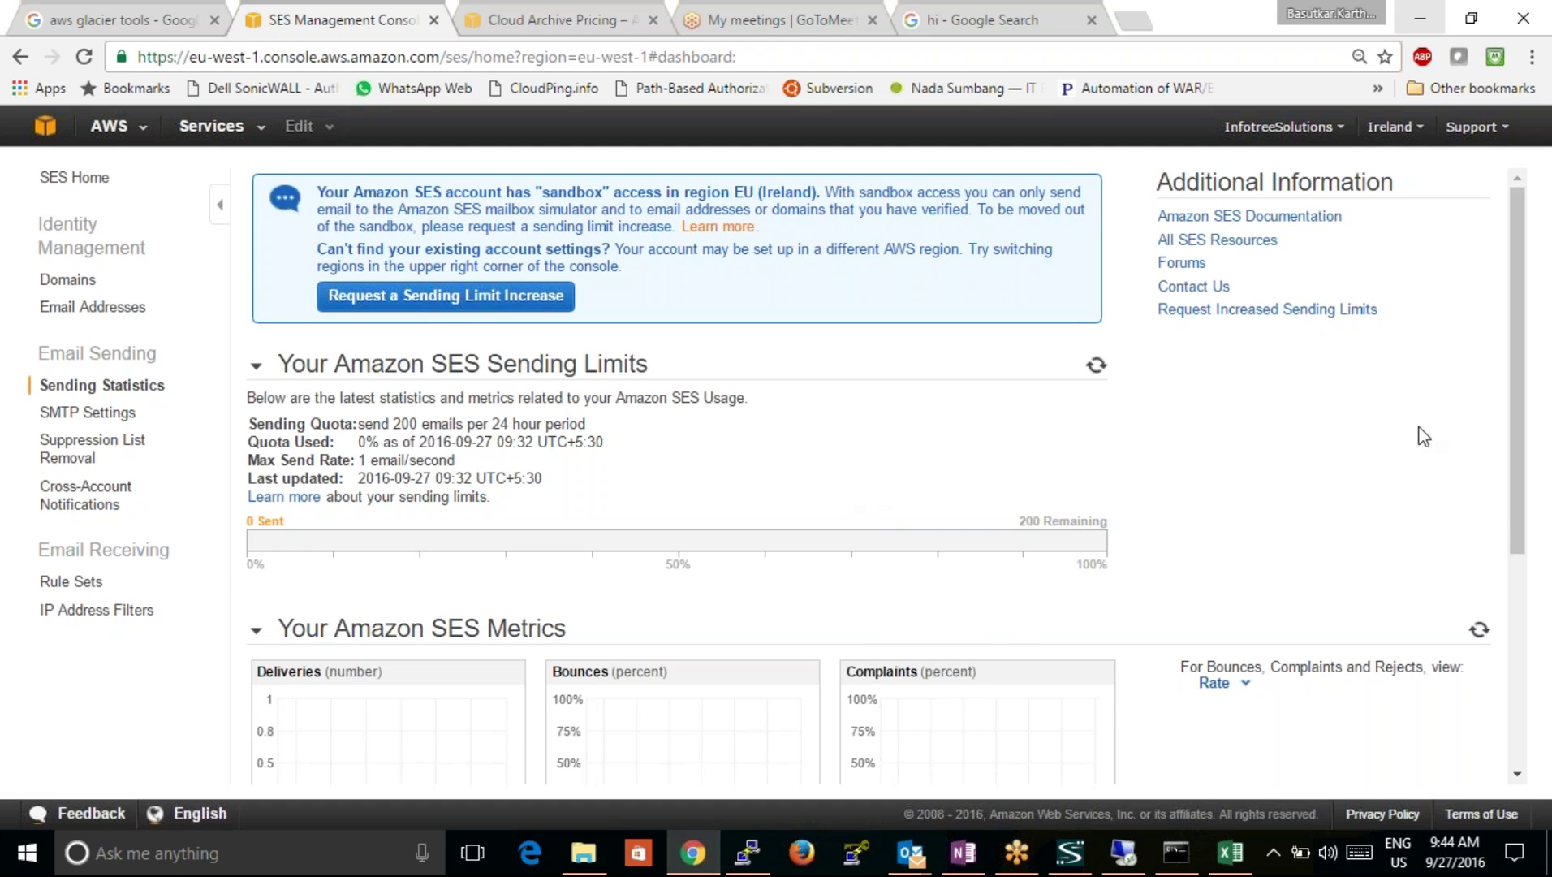